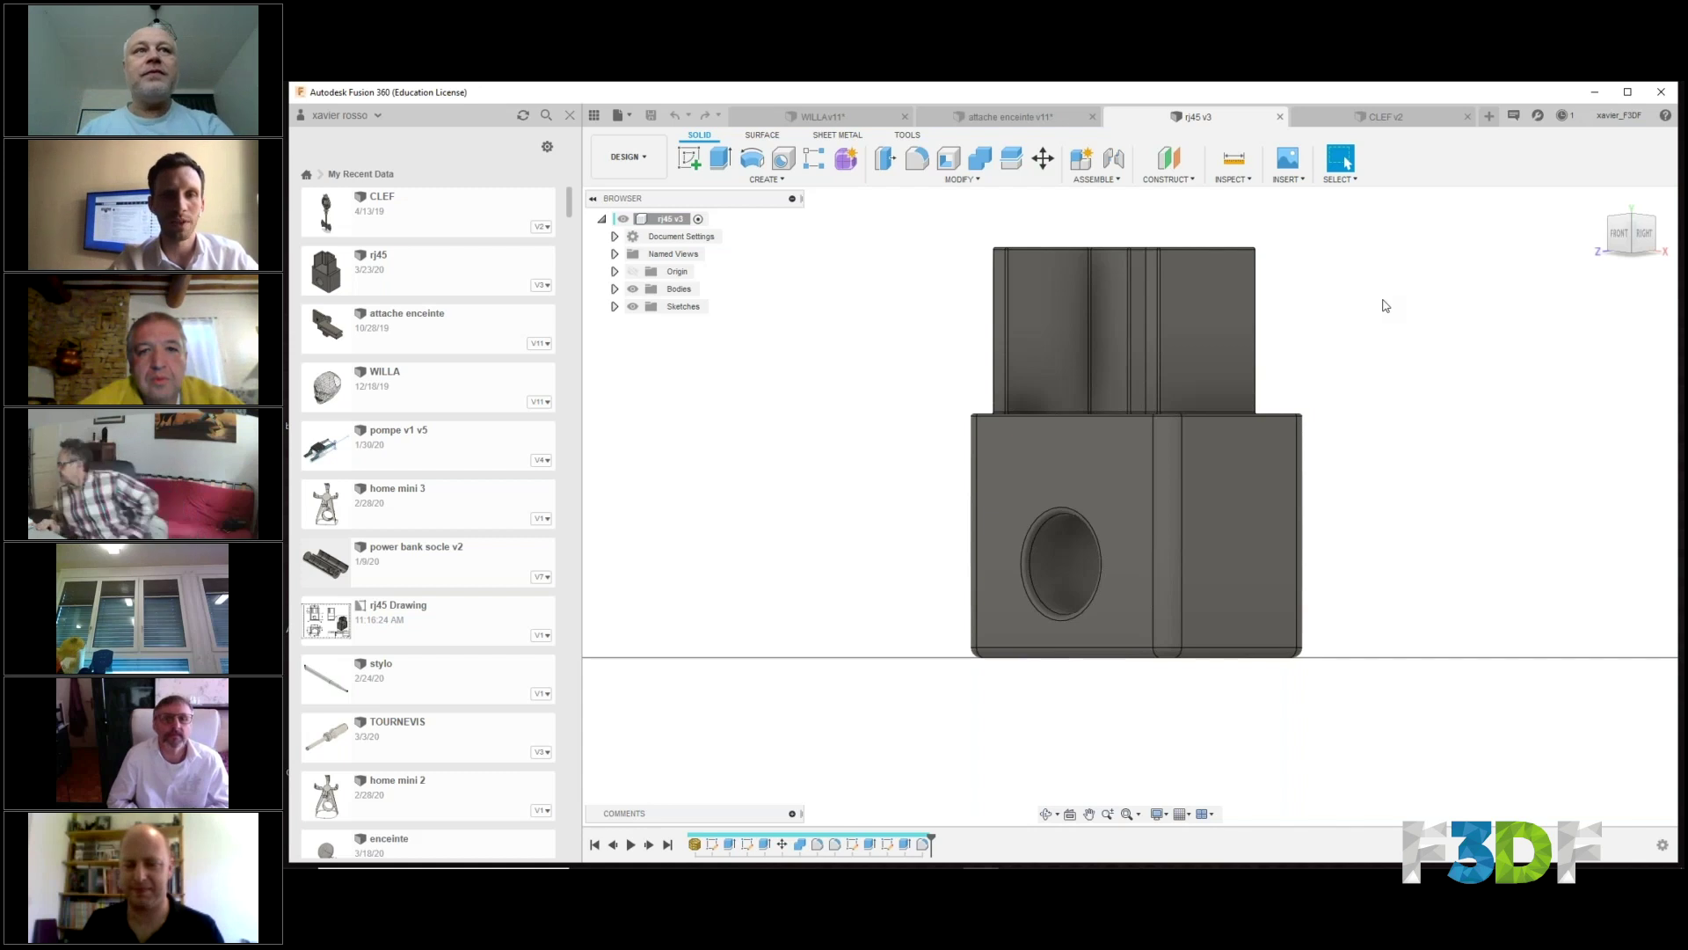
left_click(1598, 214)
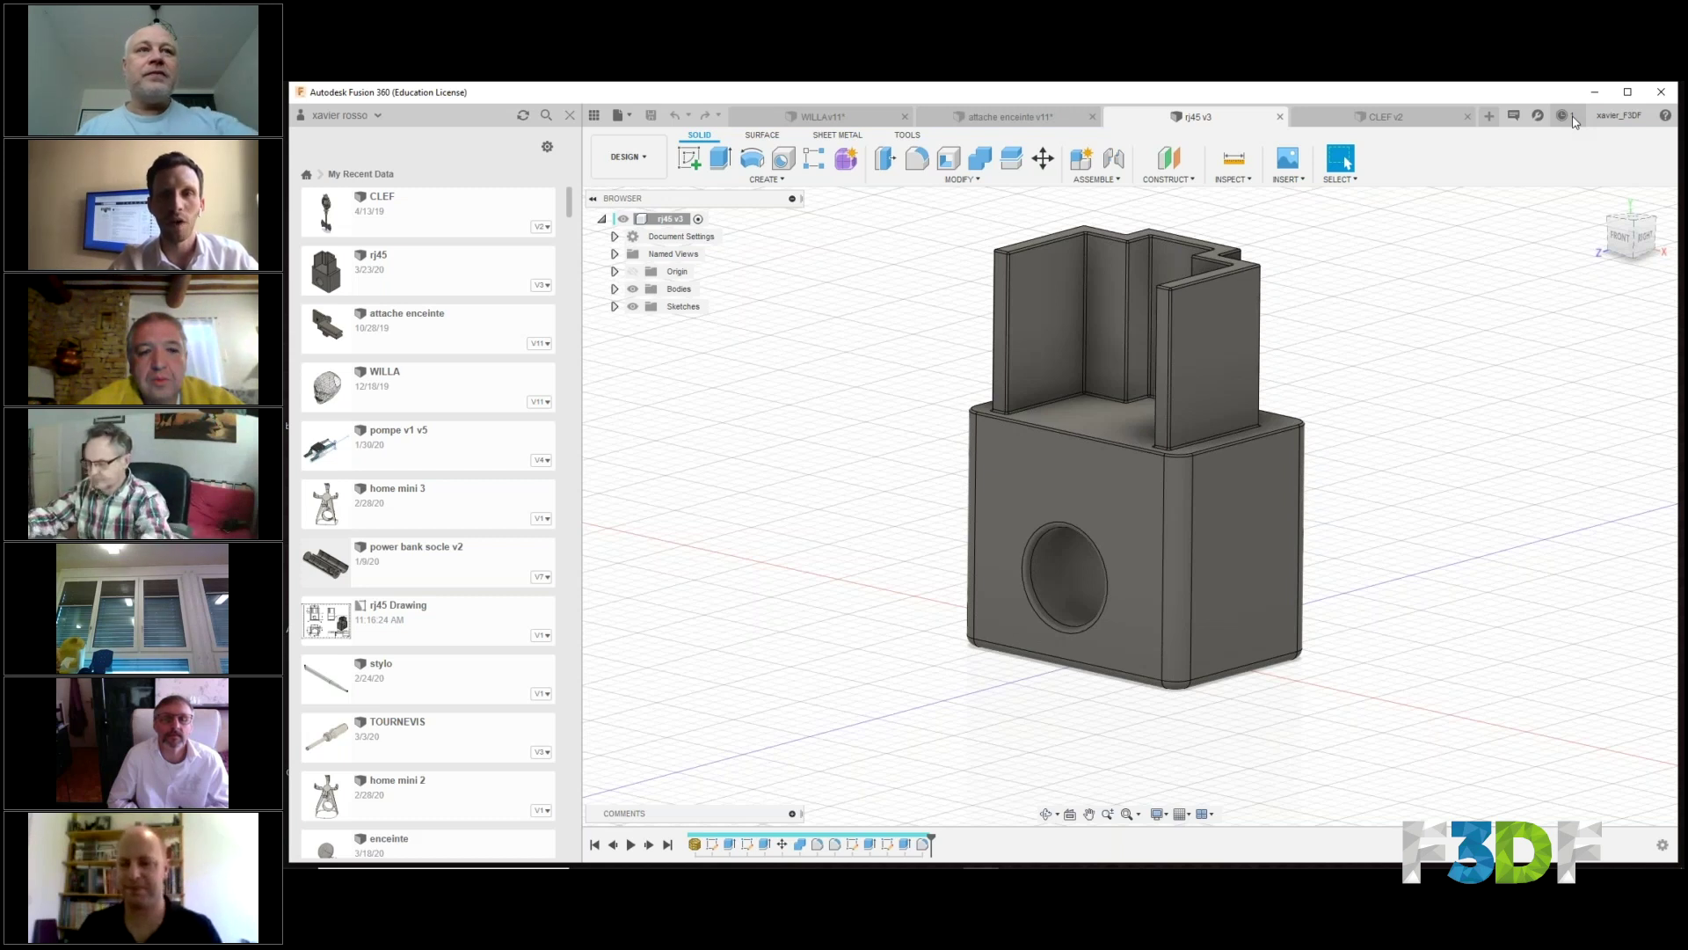
middle_click_drag(1319, 440, 1290, 447, "shift")
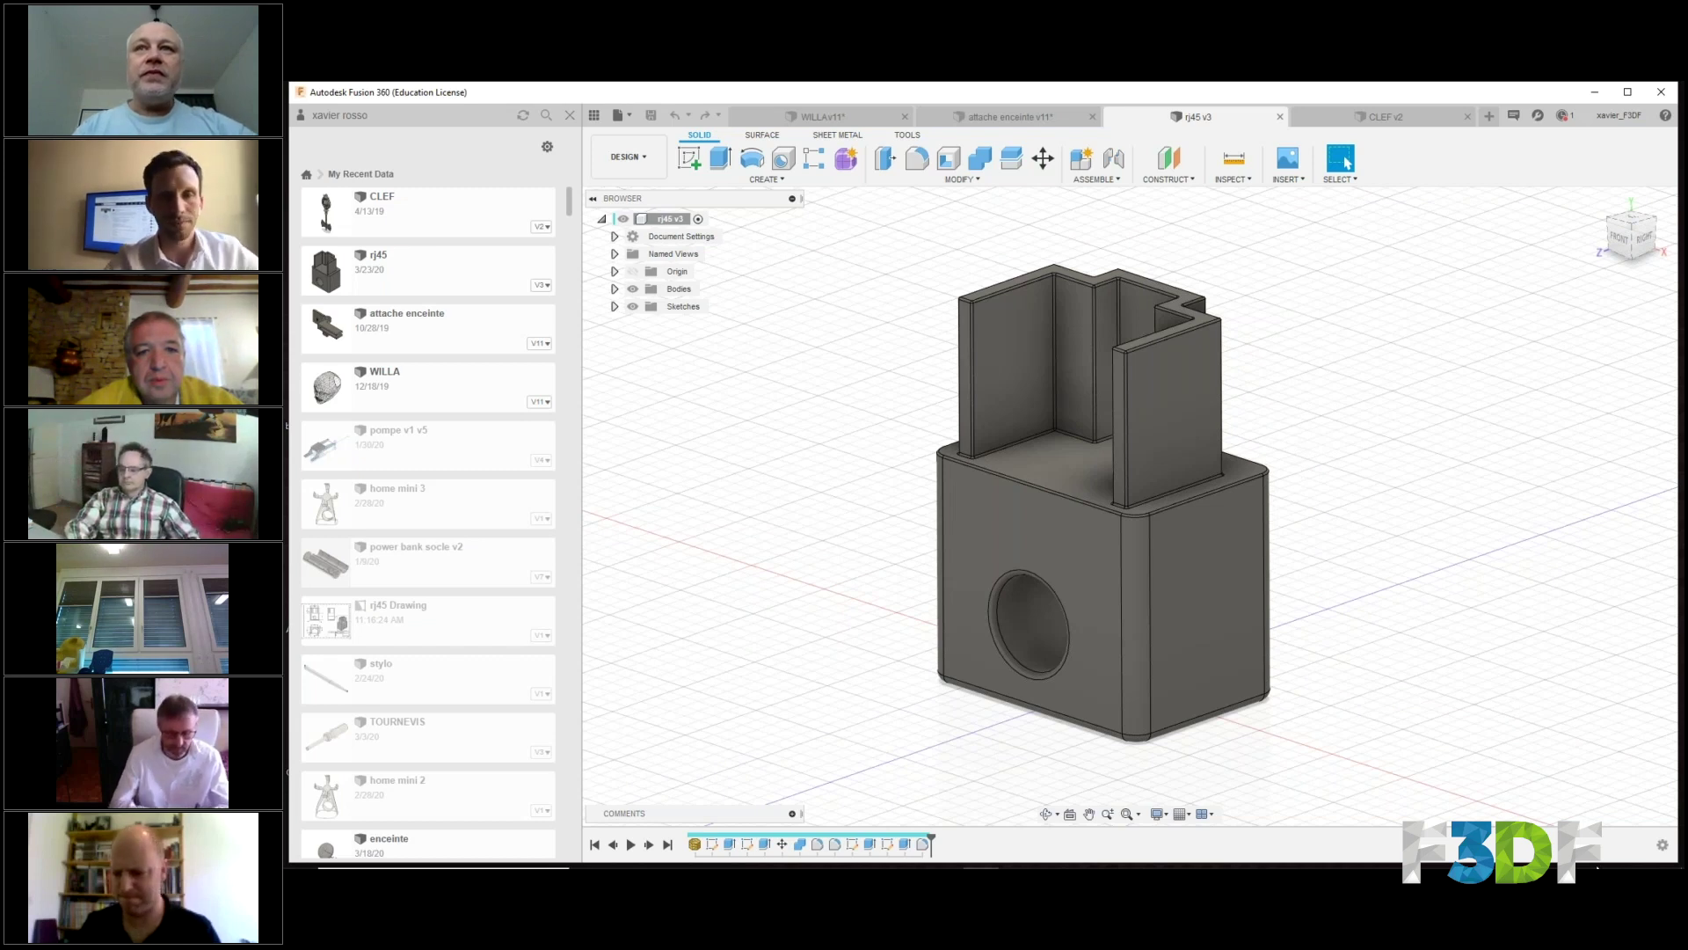
key("super")
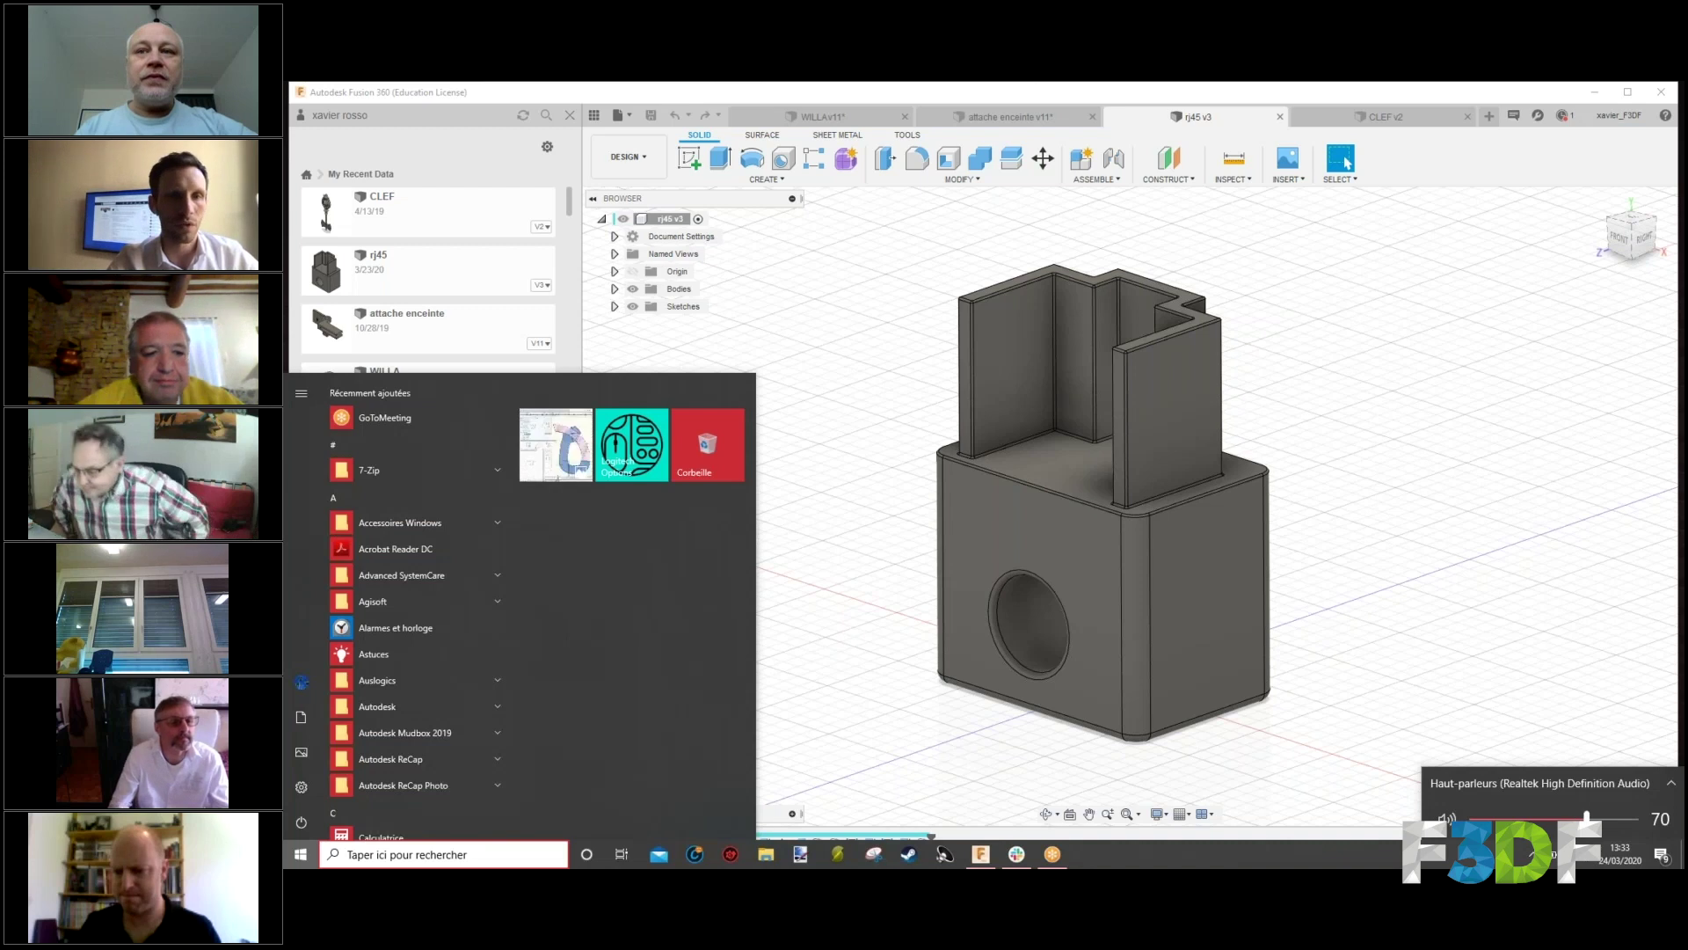
left_click(1364, 378)
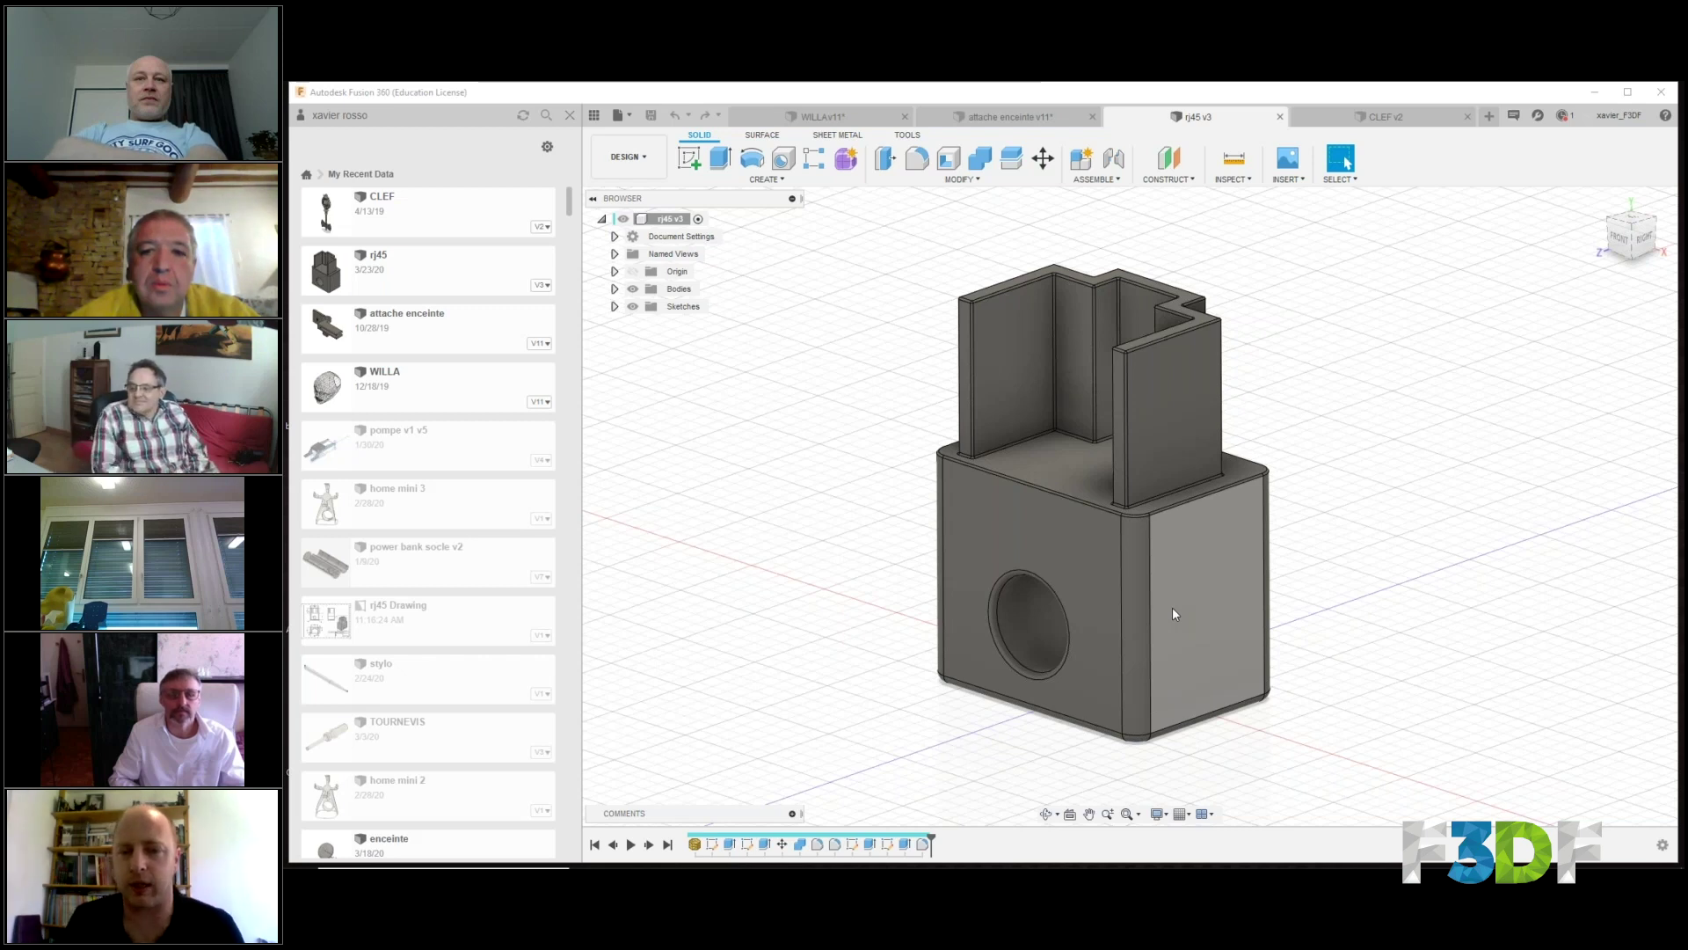
scroll(1173, 614, "down", 1)
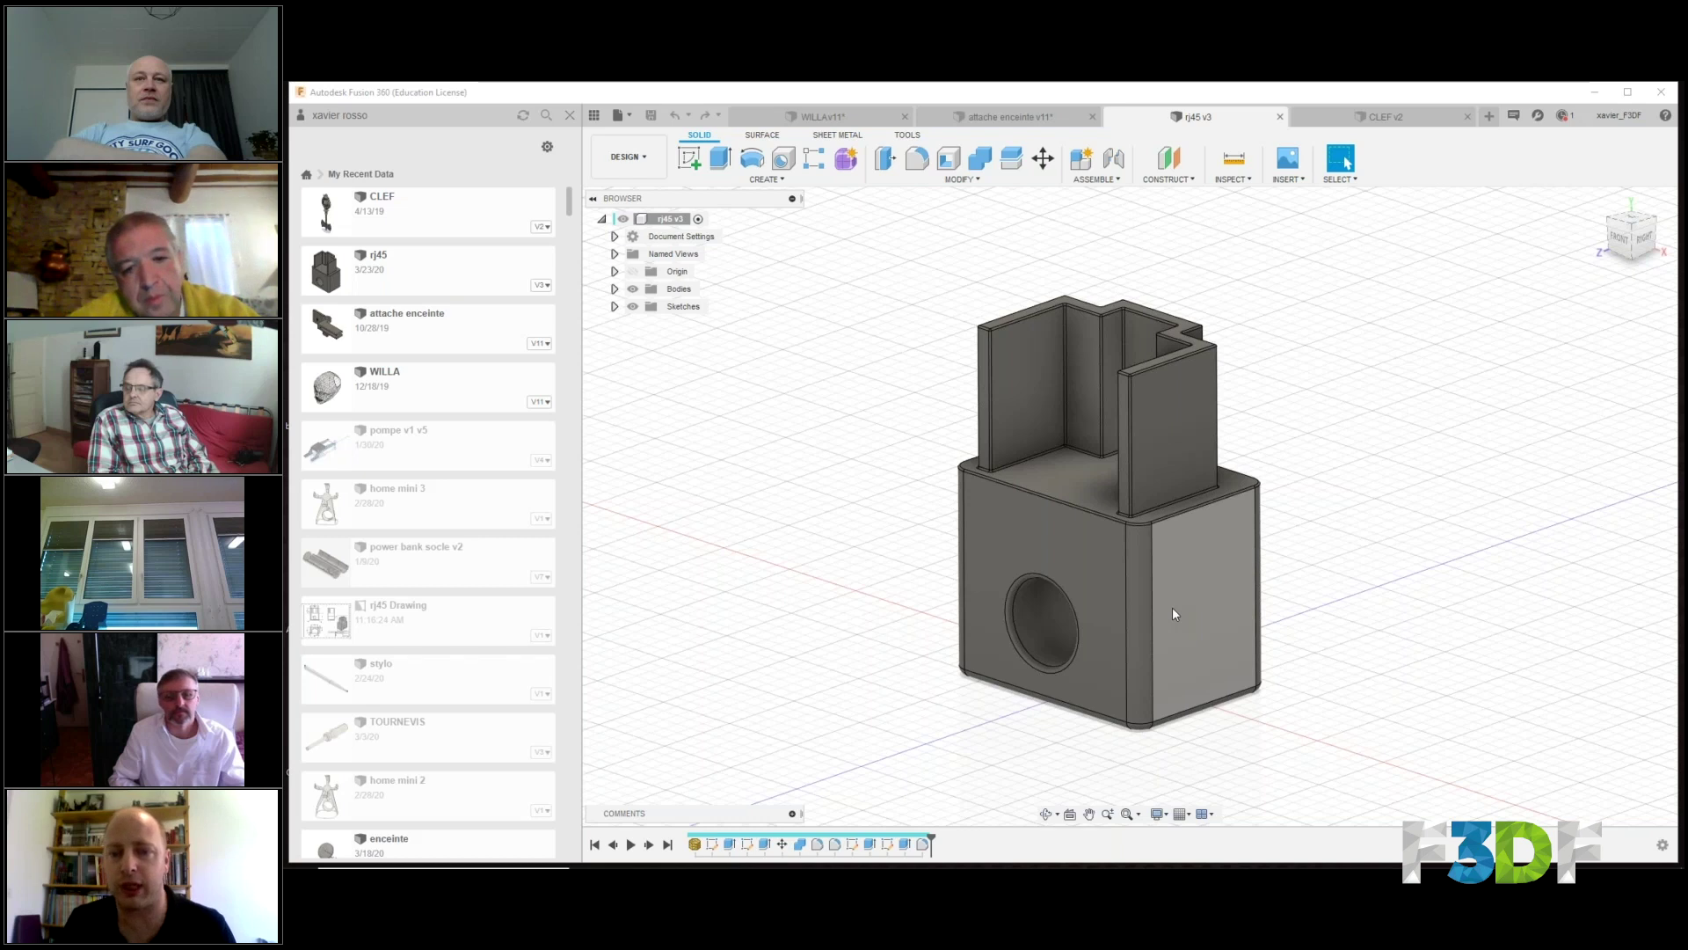
scroll(1072, 703, "down", 1)
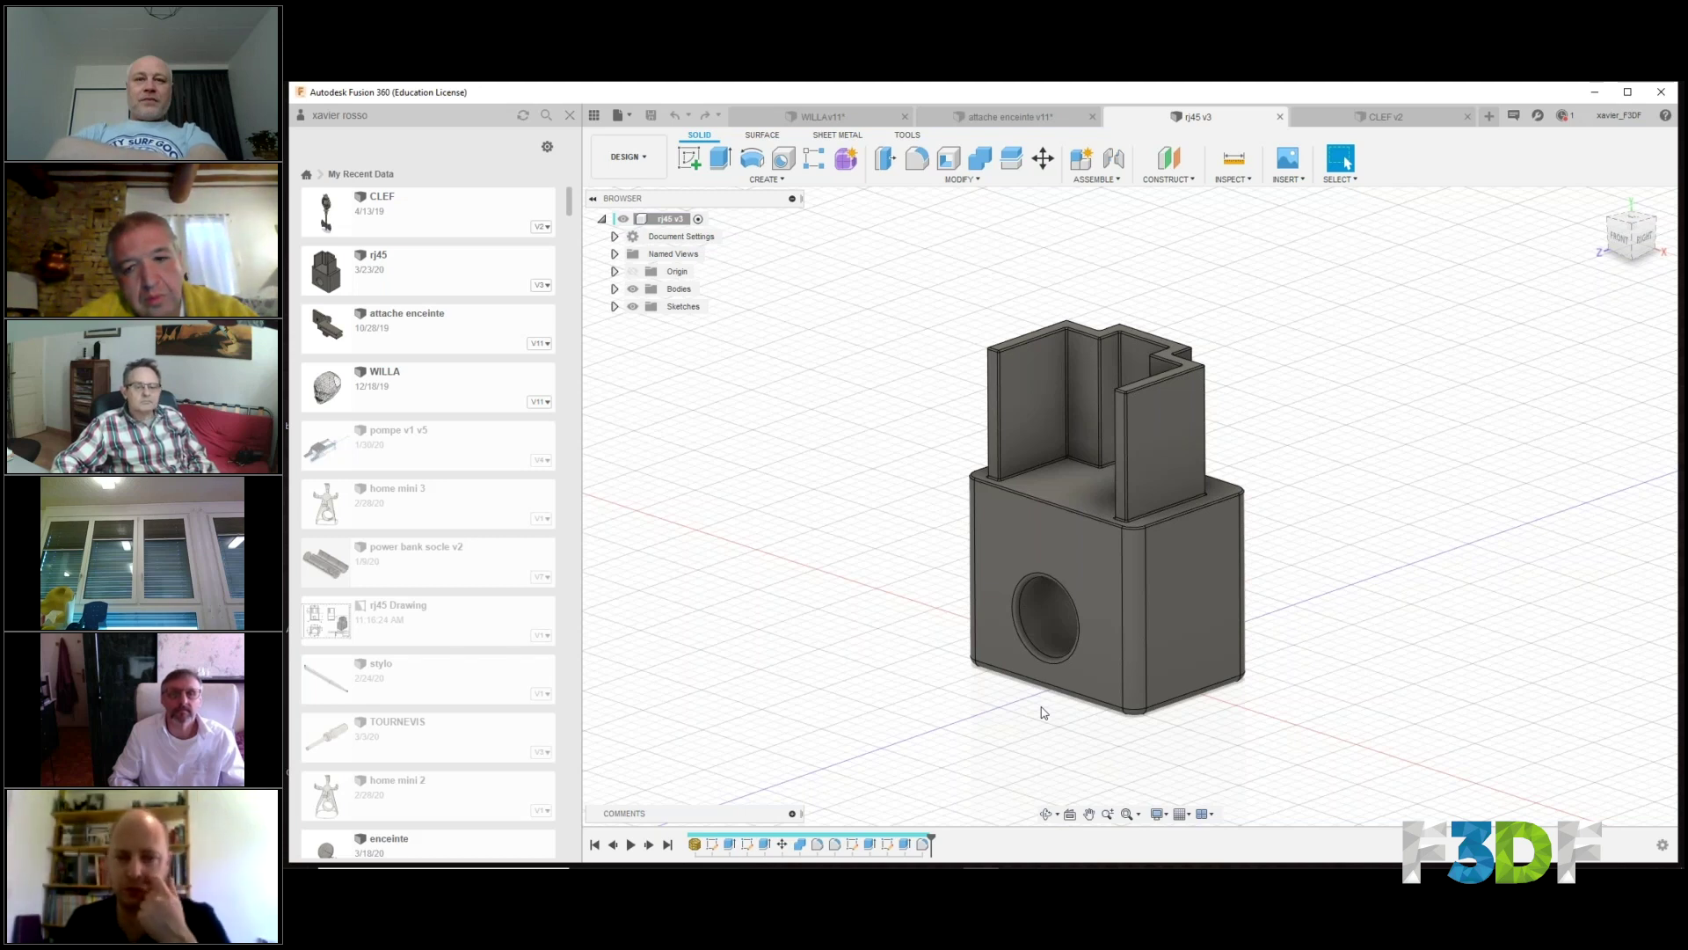
middle_click_drag(1043, 712, 1073, 708)
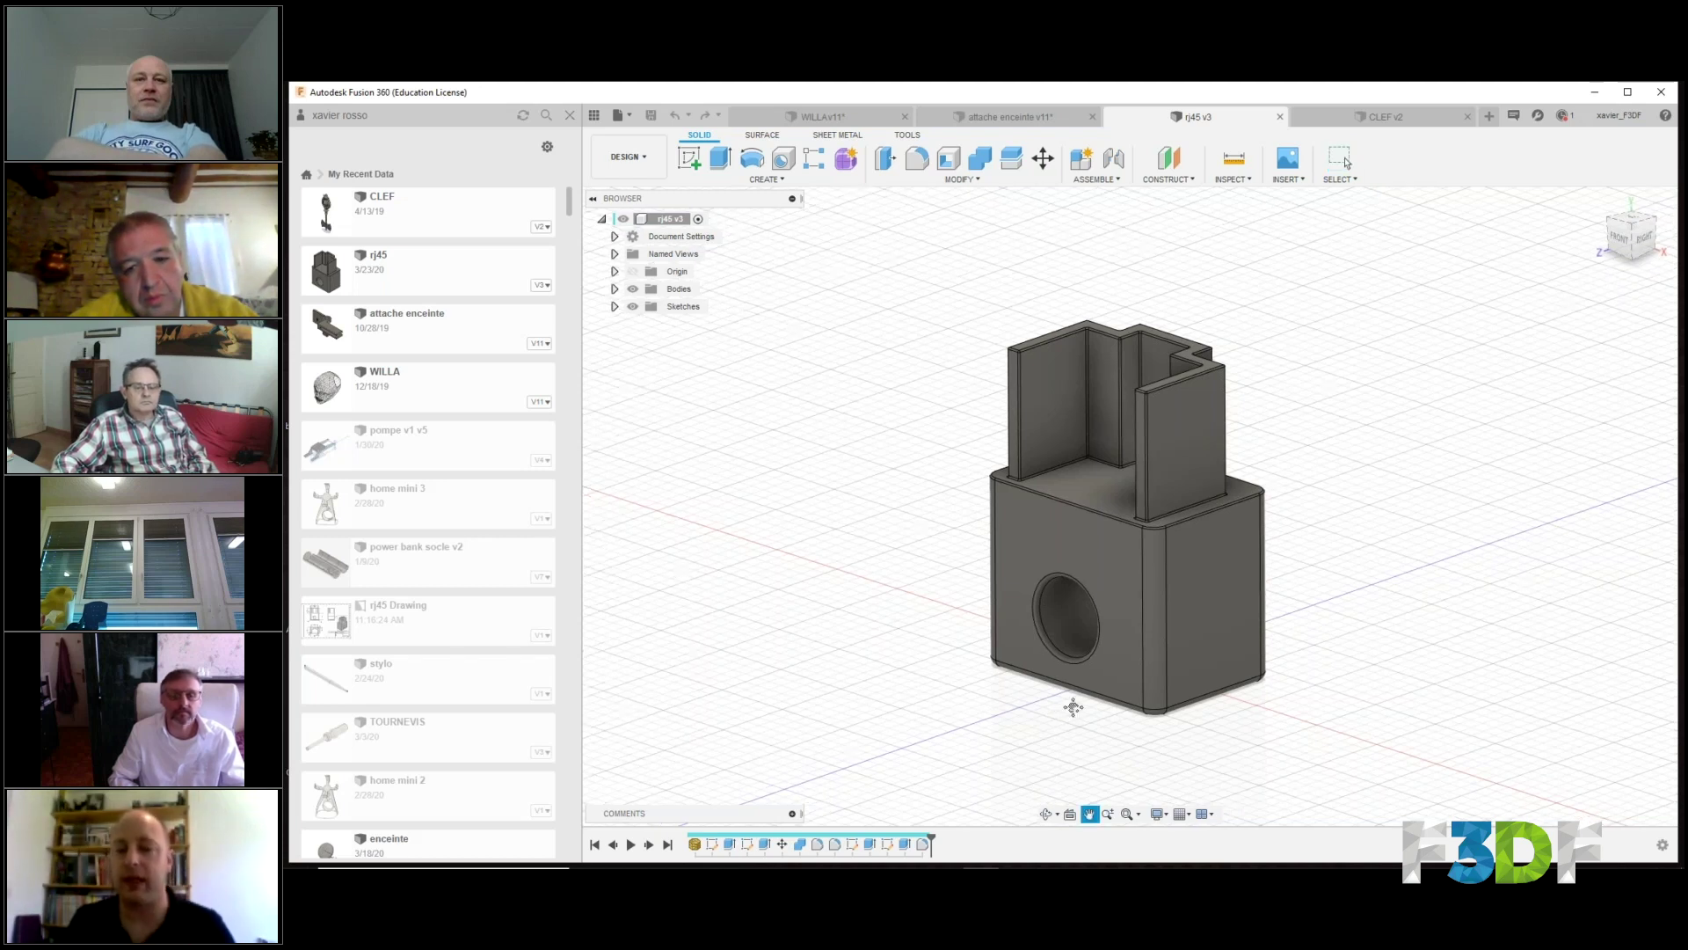
middle_click_drag(1074, 707, 1065, 697)
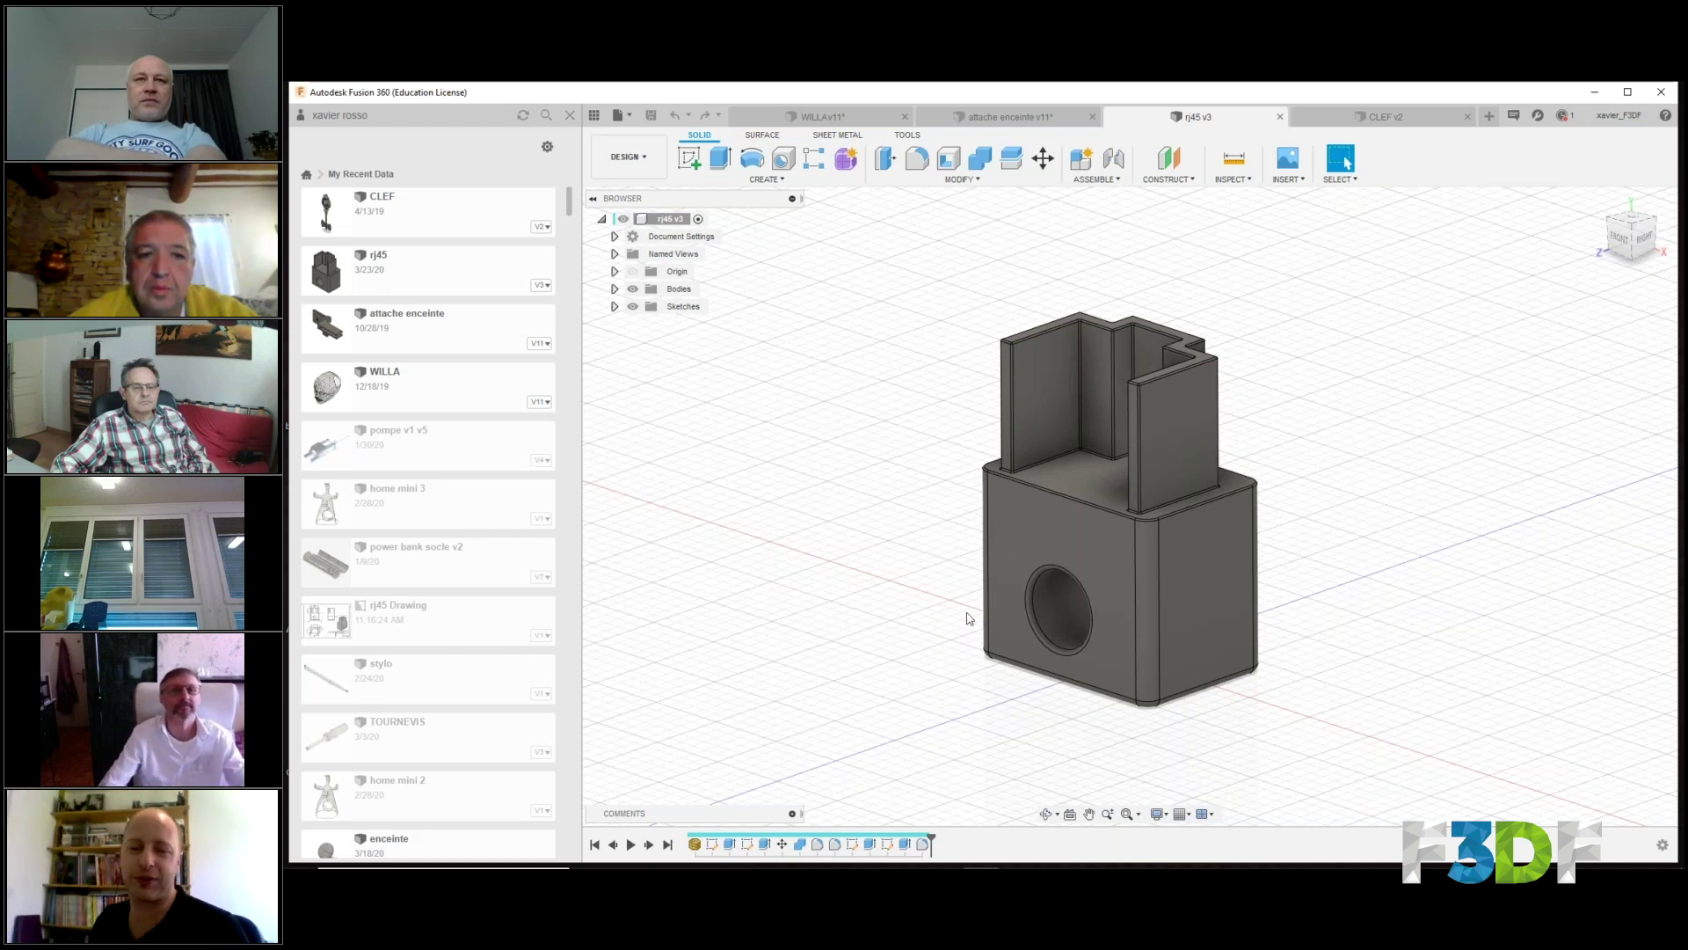
Look through the open WILLA, attache enceinte and CLEF designs and the recent files, leaving the data panel hidden.
left_click(840, 117)
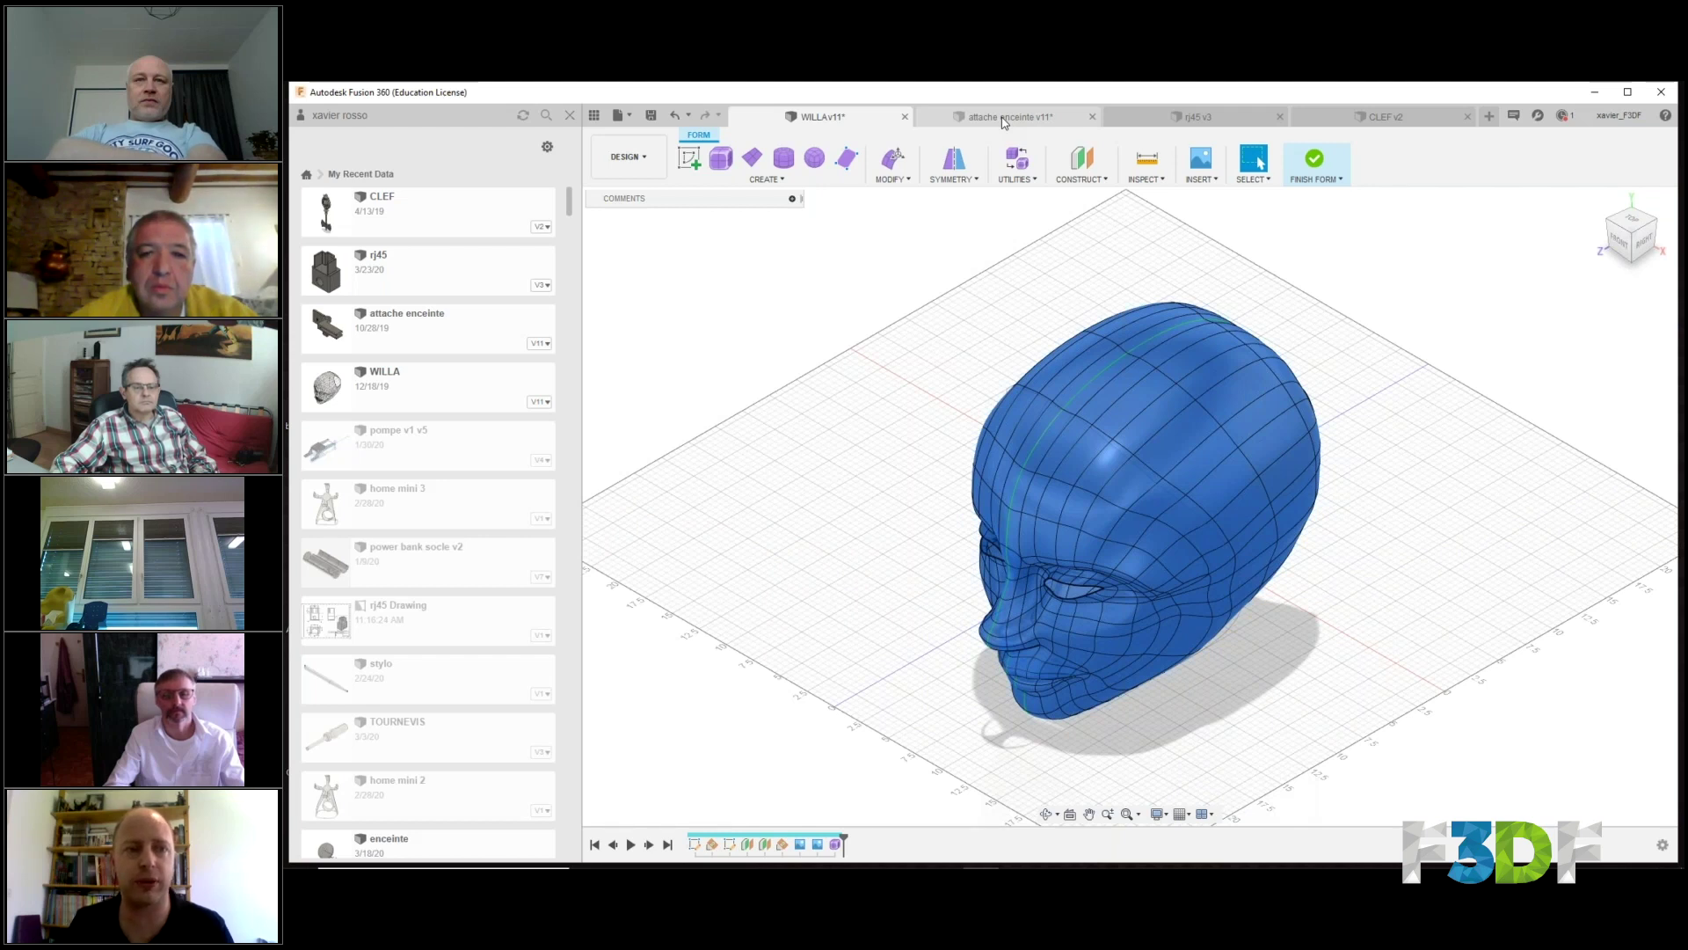
left_click(1003, 117)
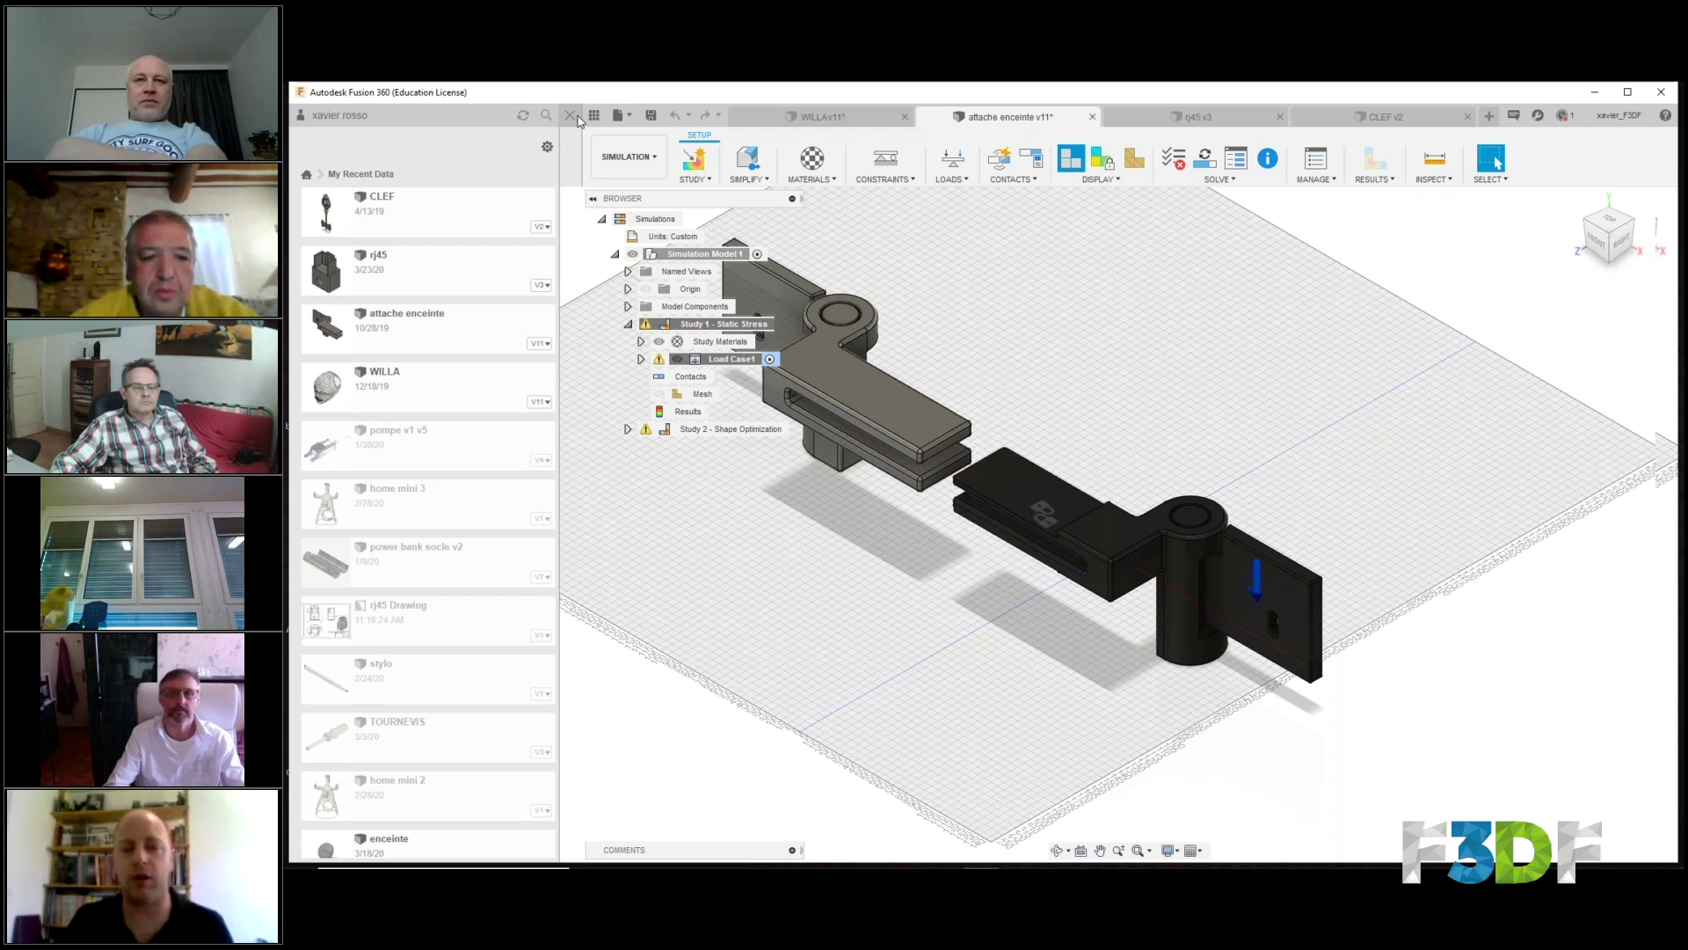
left_click(572, 116)
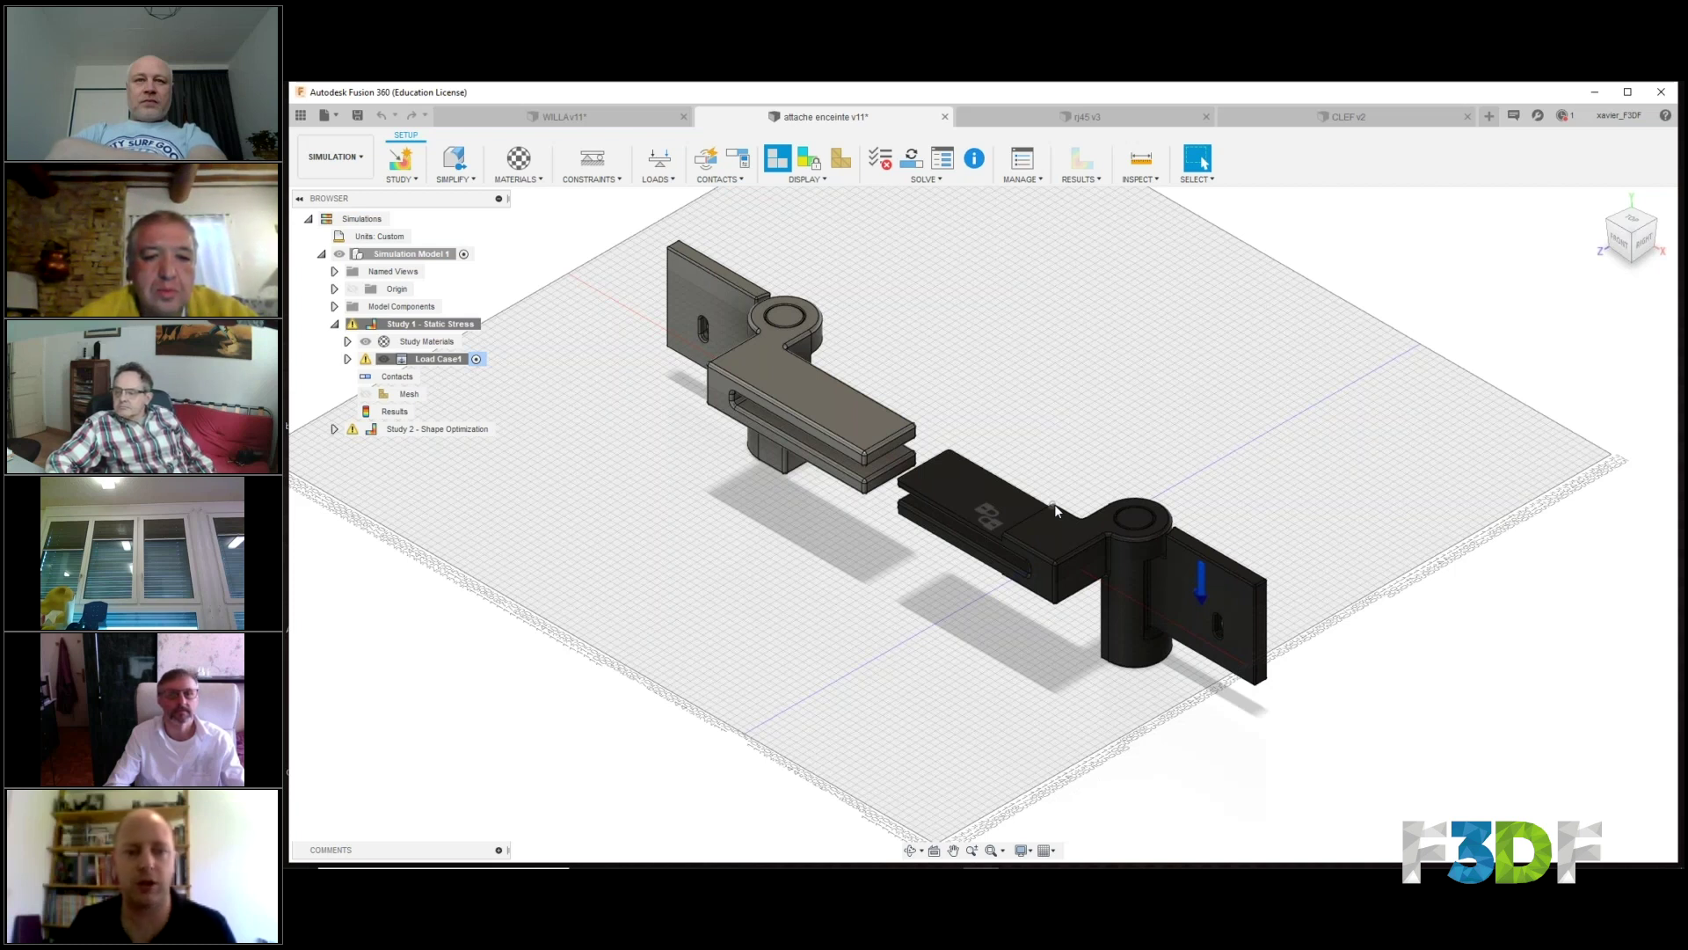
scroll(1054, 504, "down", 1)
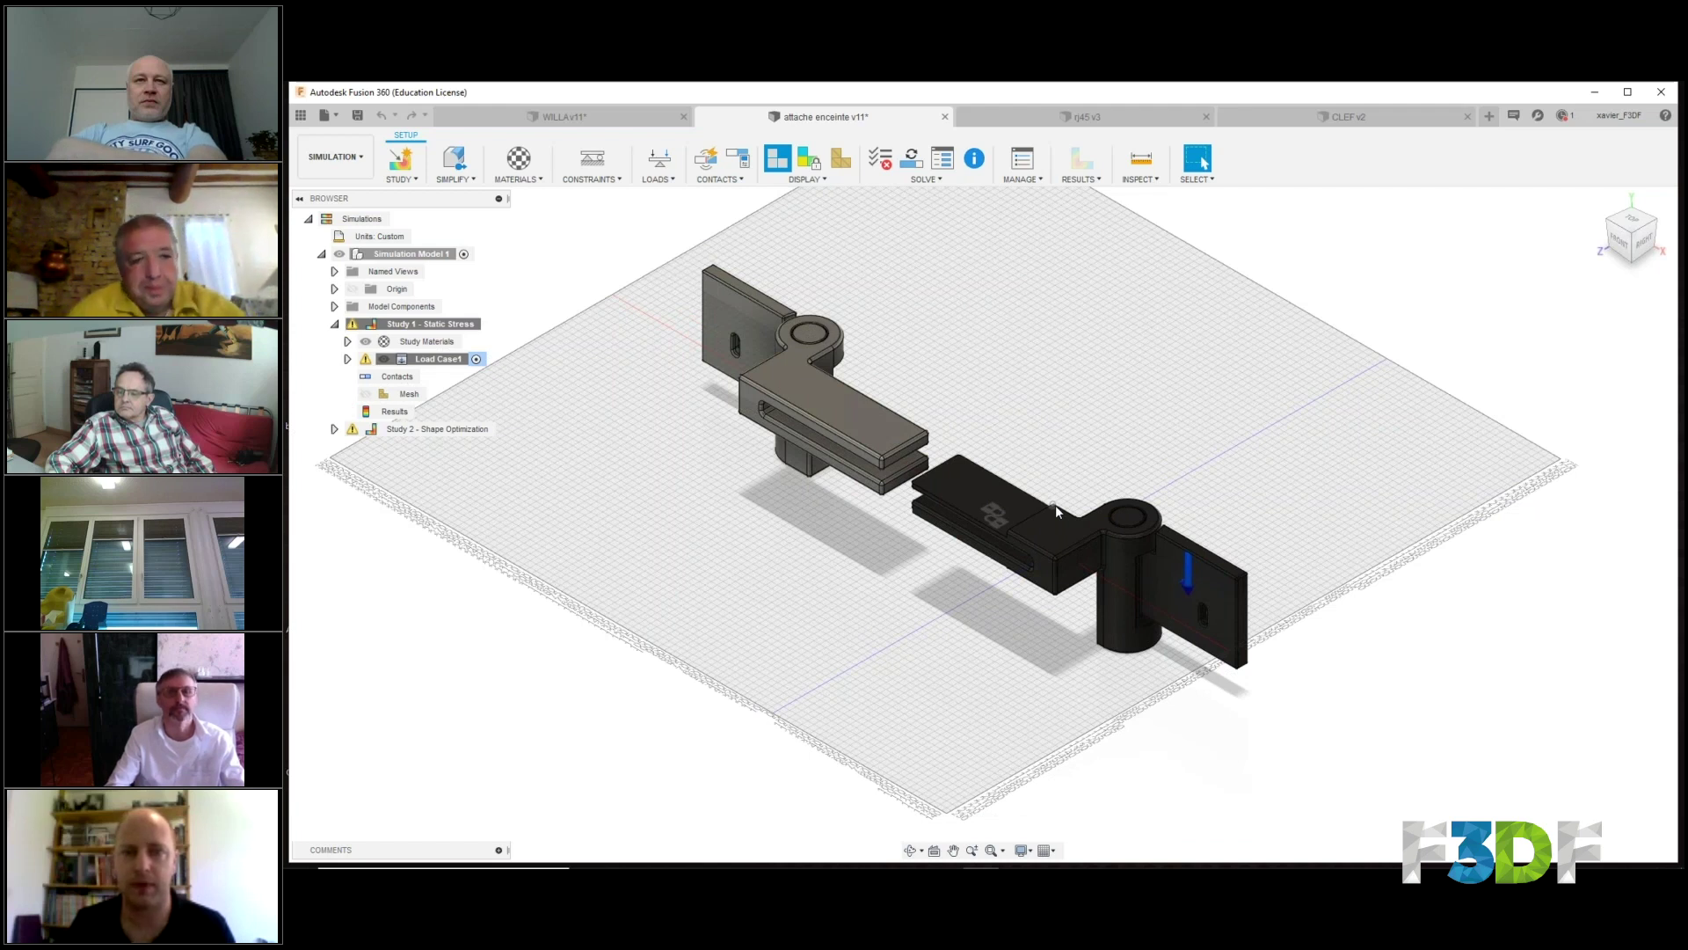
key("ctrl+Tab")
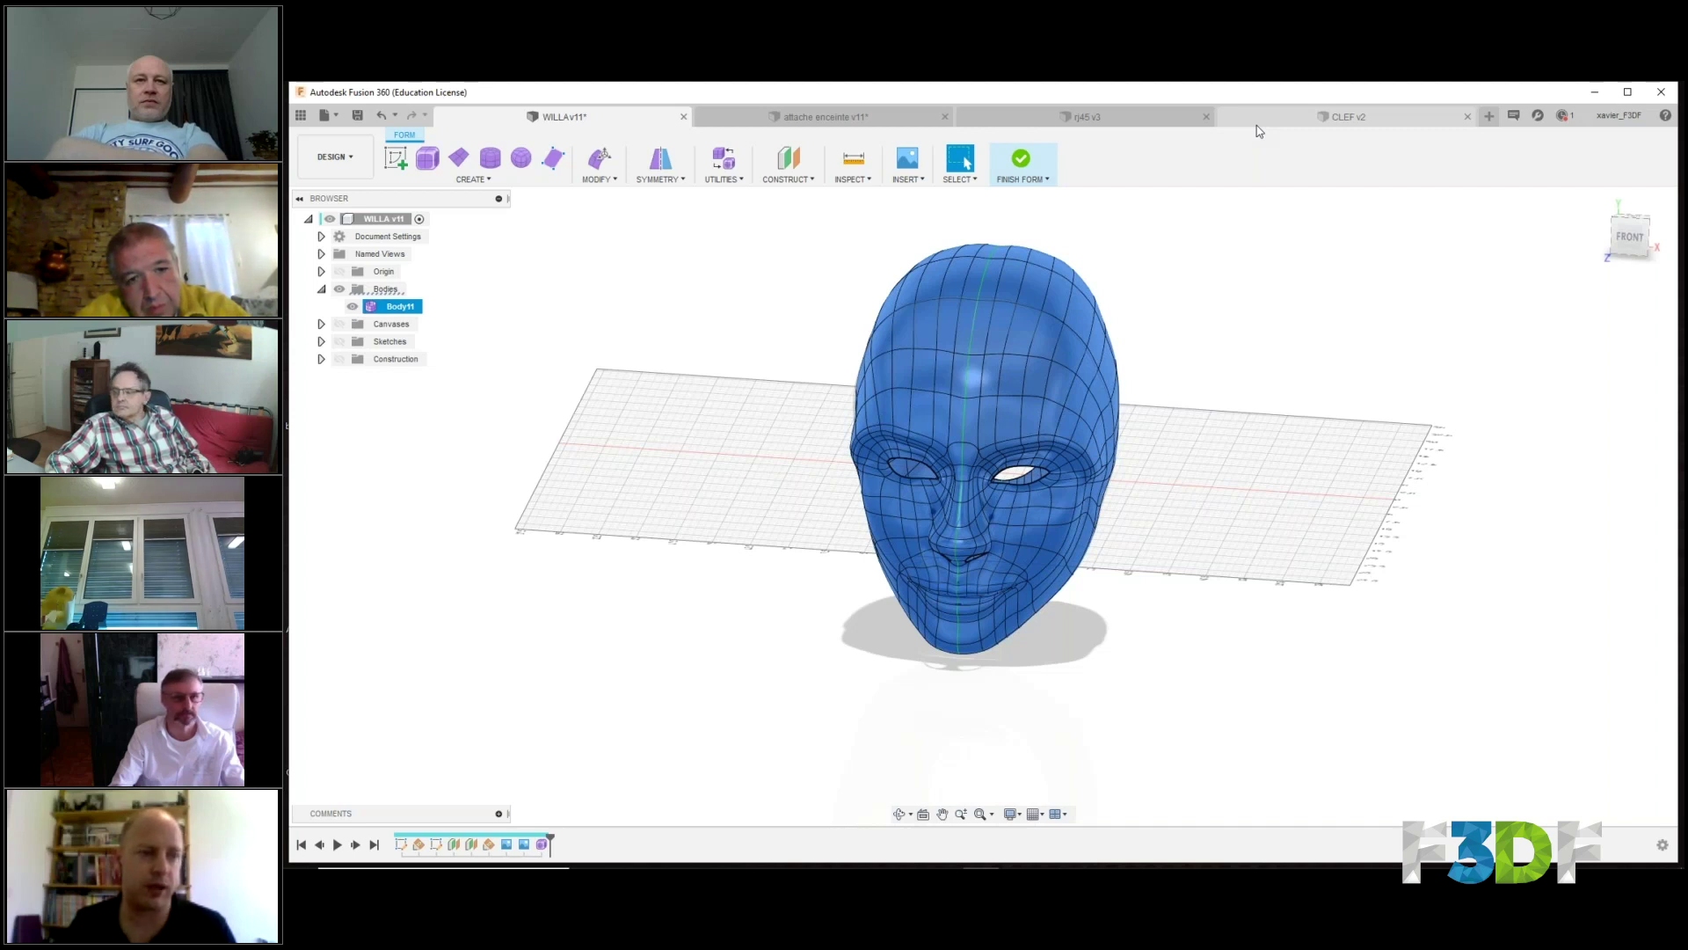
left_click(1258, 123)
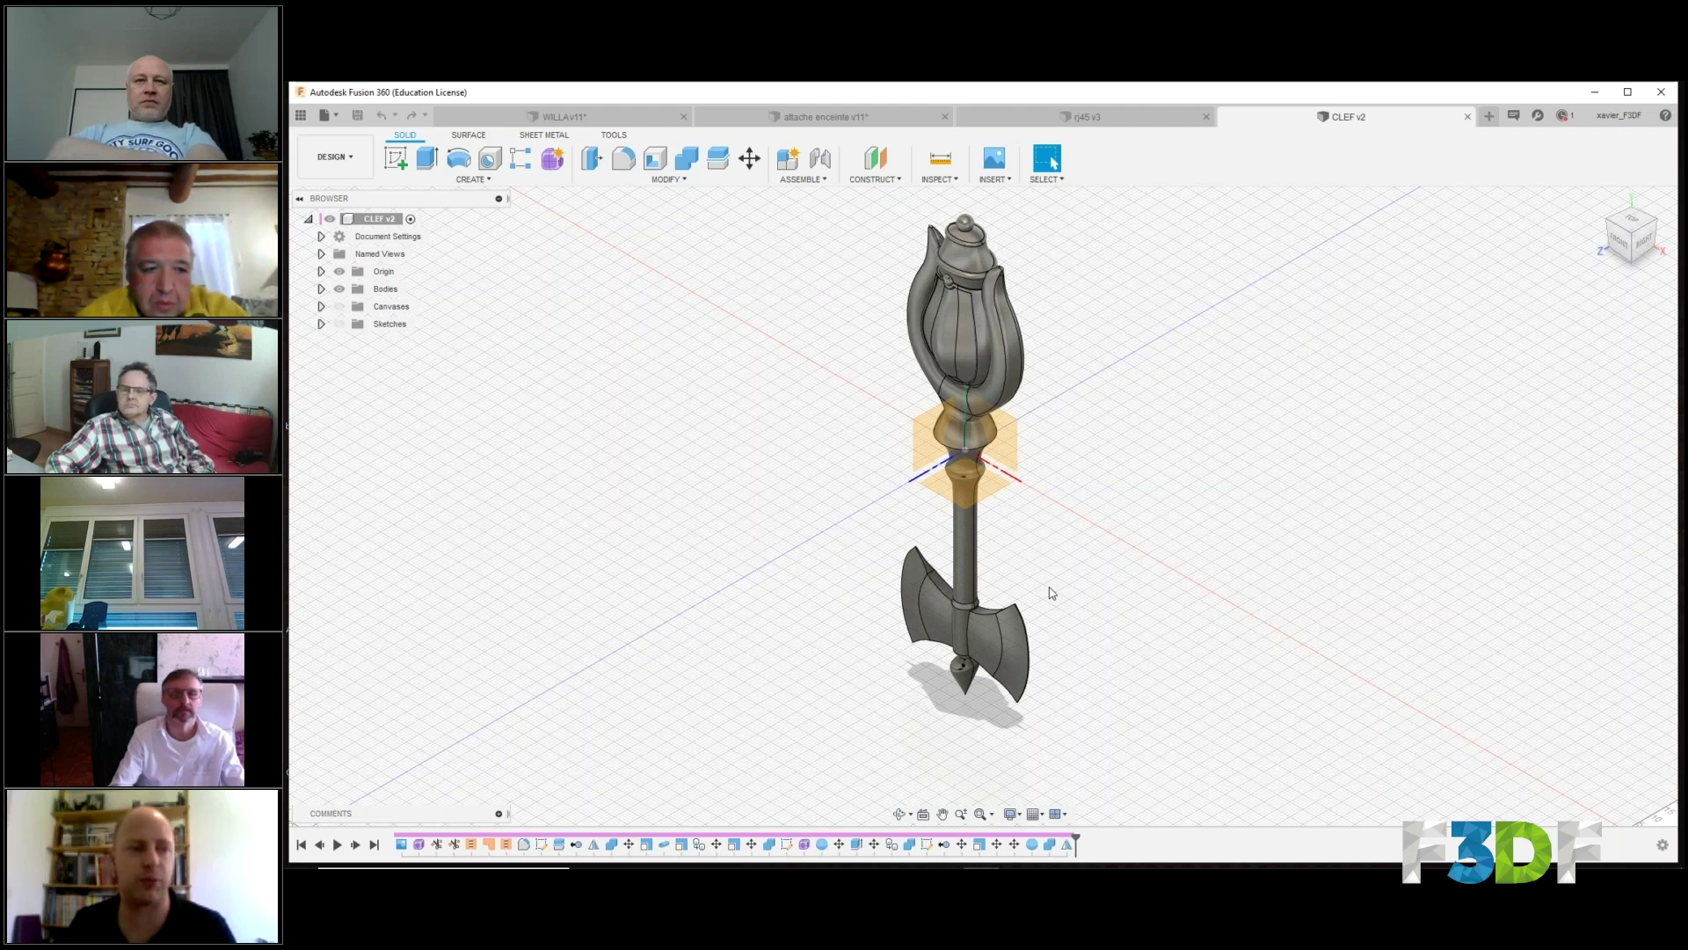
left_click(301, 116)
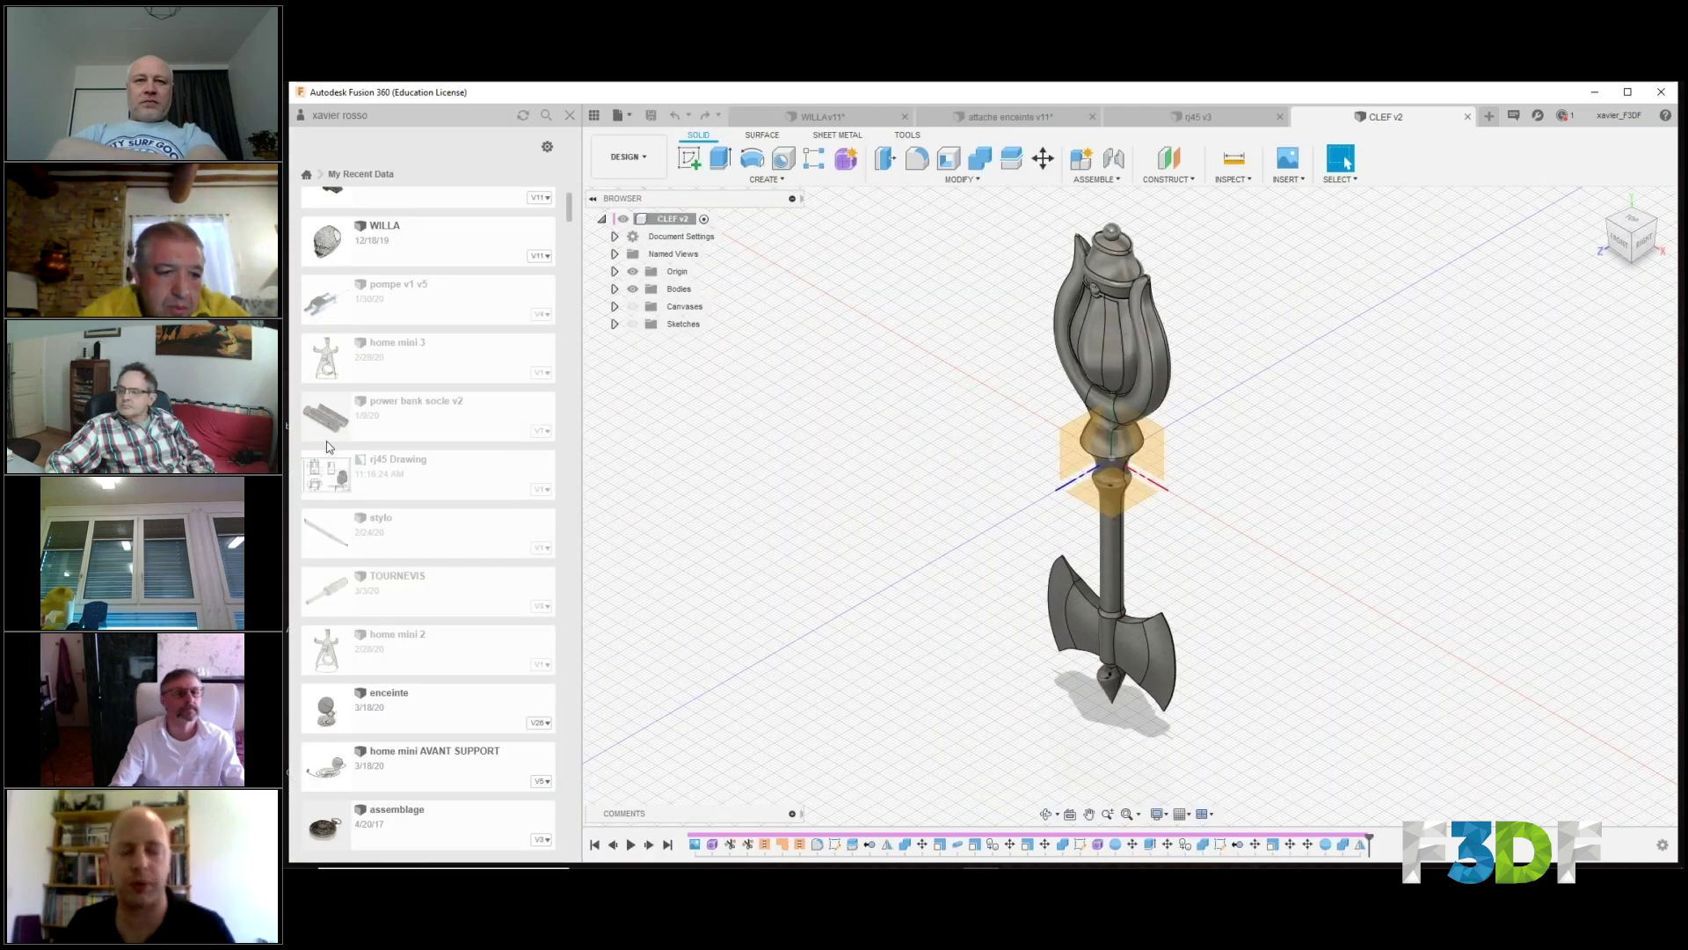
left_click(570, 115)
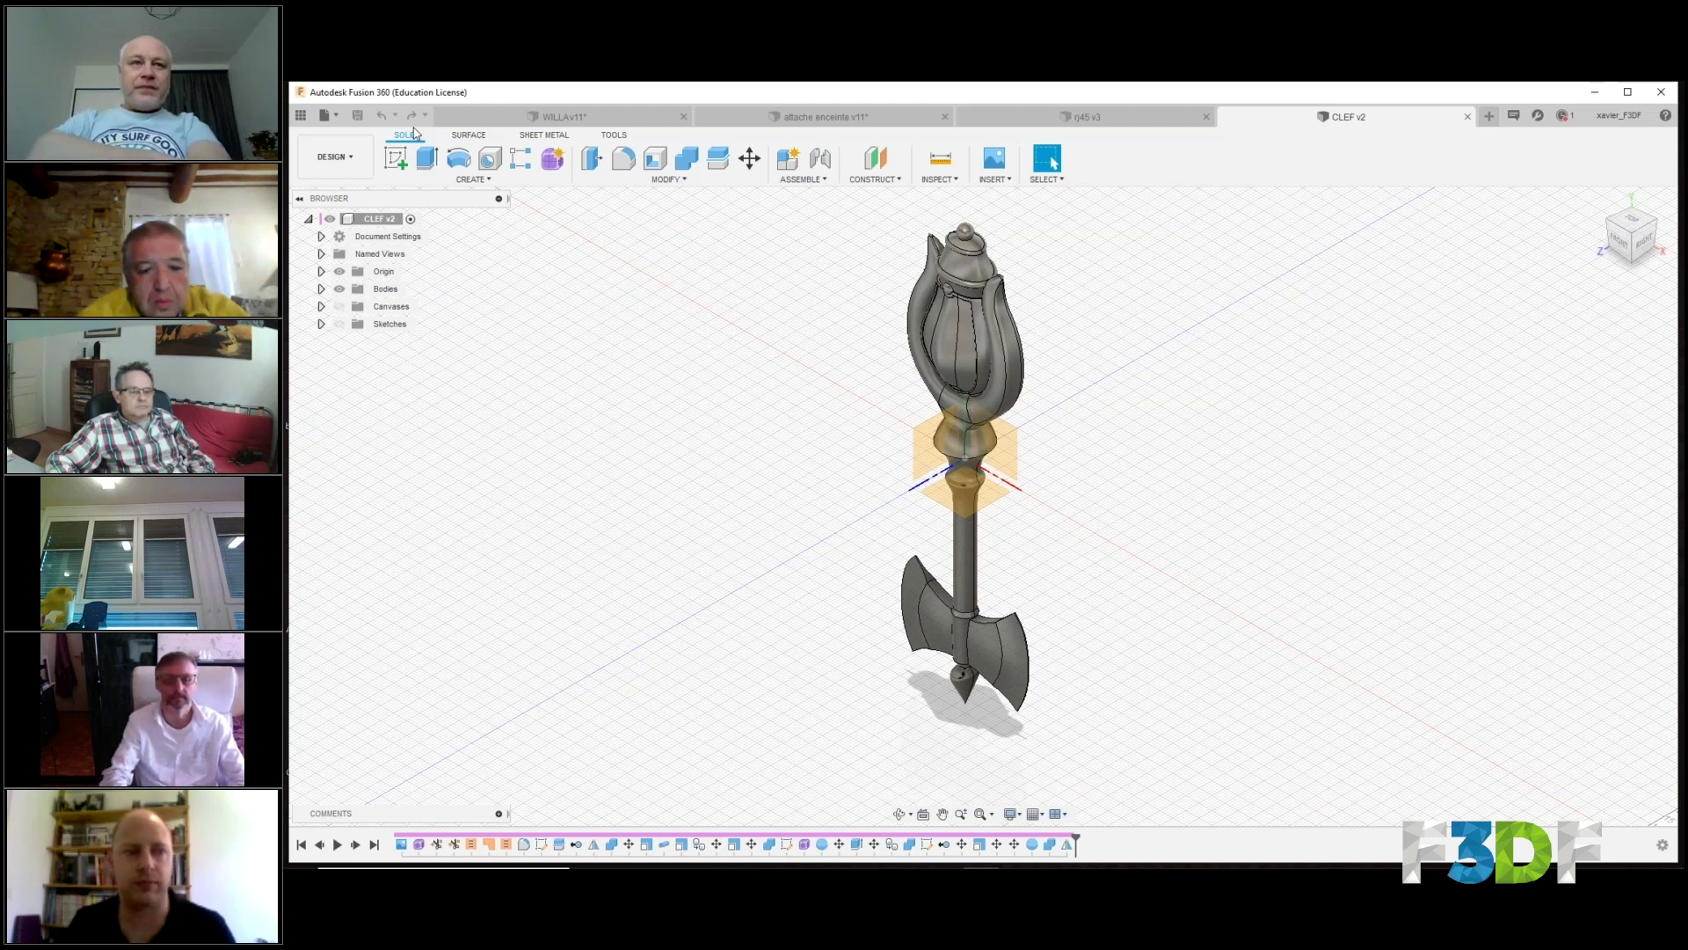
Examine the available workspaces and the surface, sheet metal and solid tool sets for the CLEF design.
left_click(337, 157)
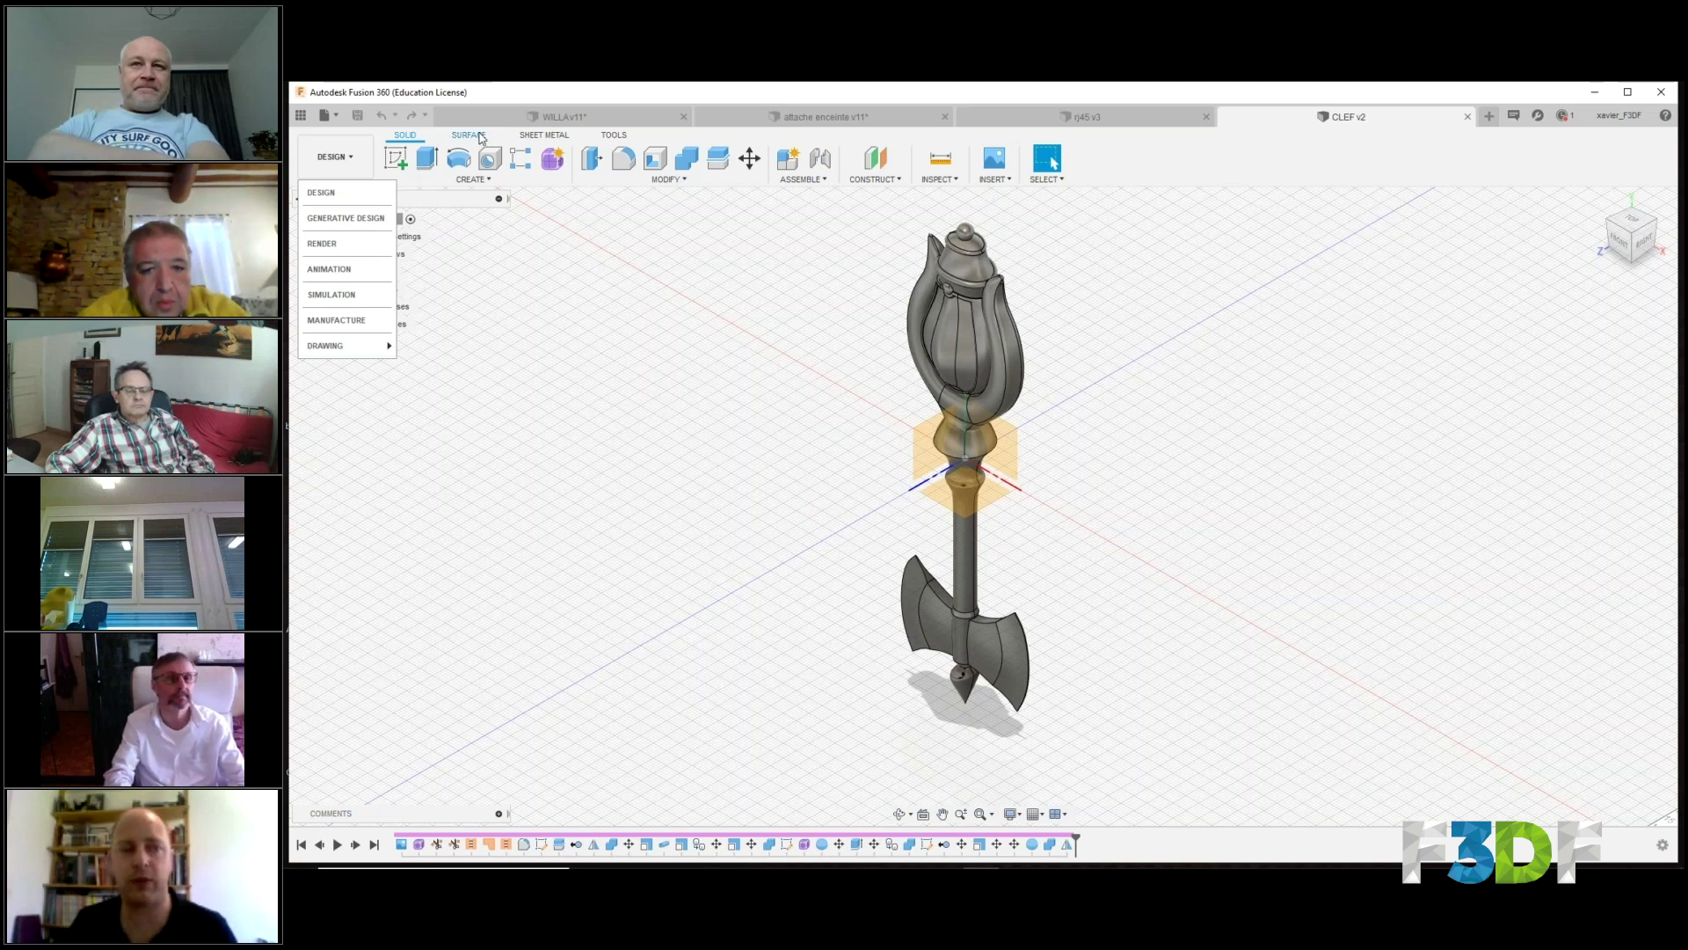
left_click(481, 138)
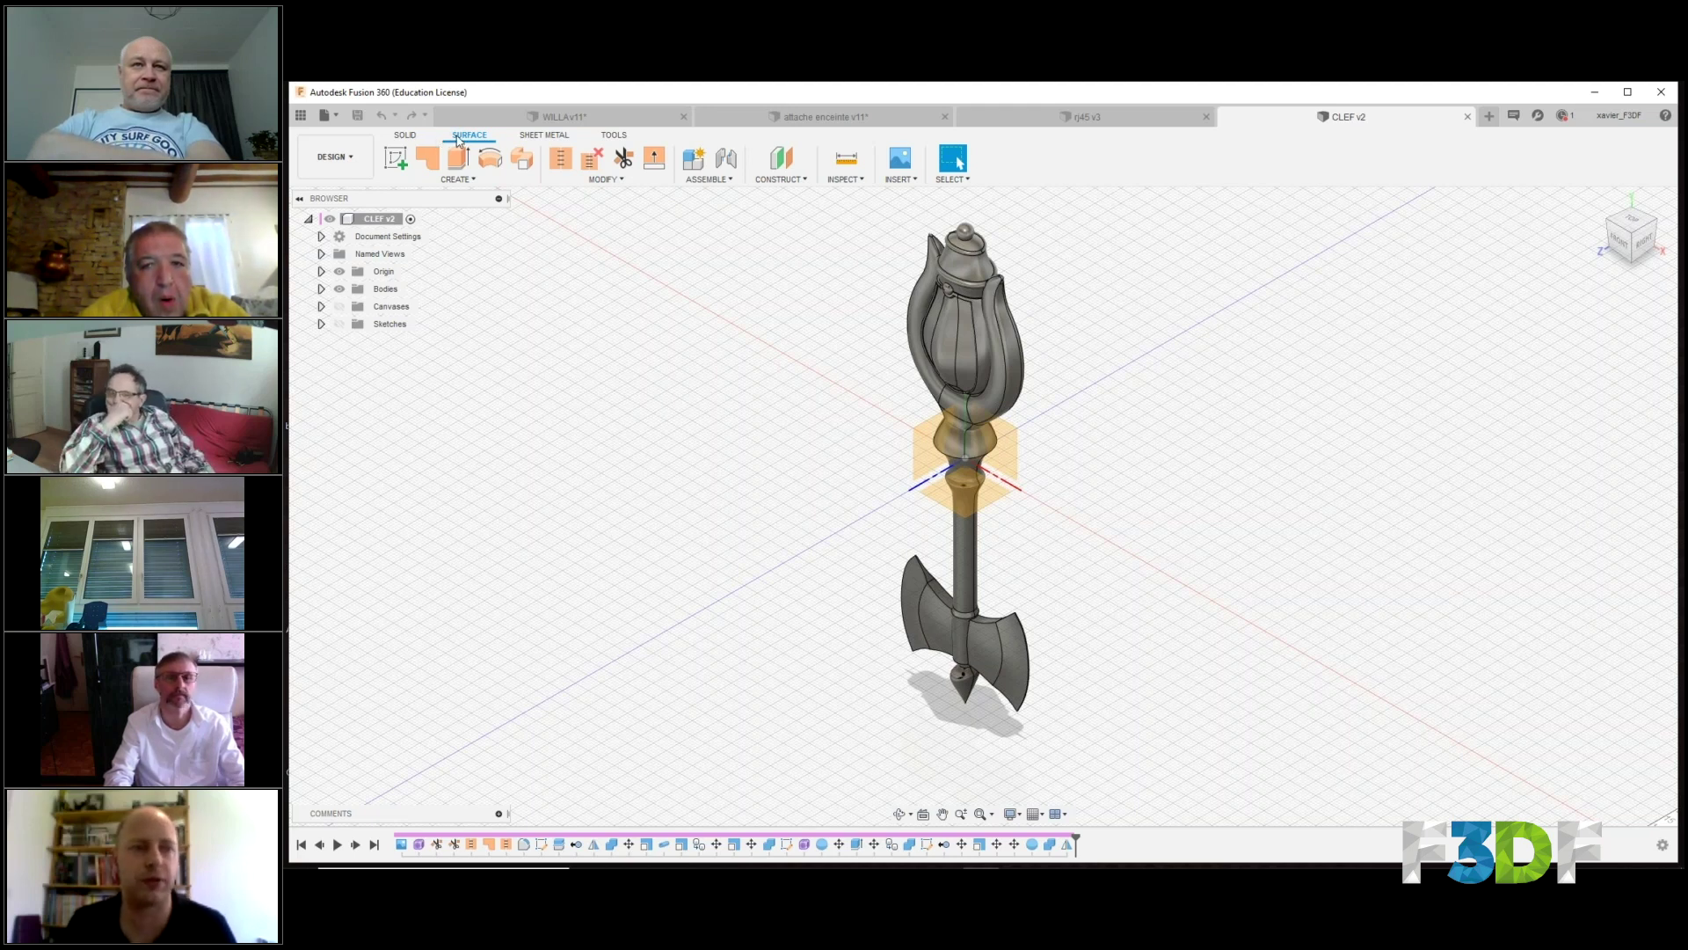
left_click(397, 136)
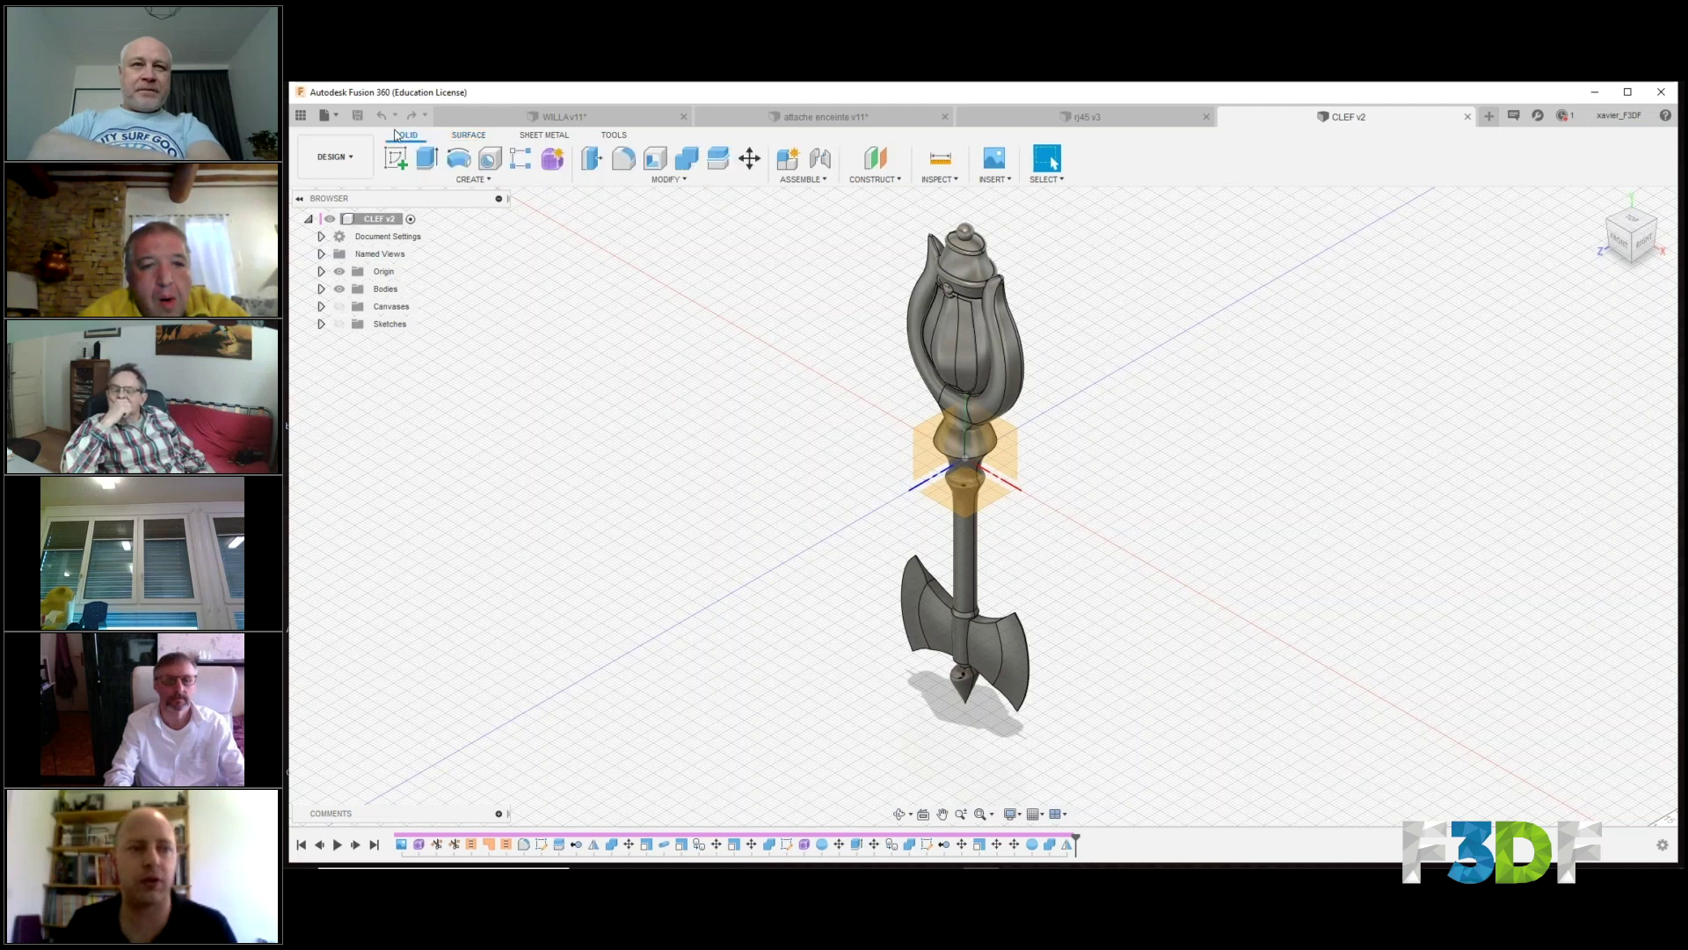
left_click(480, 139)
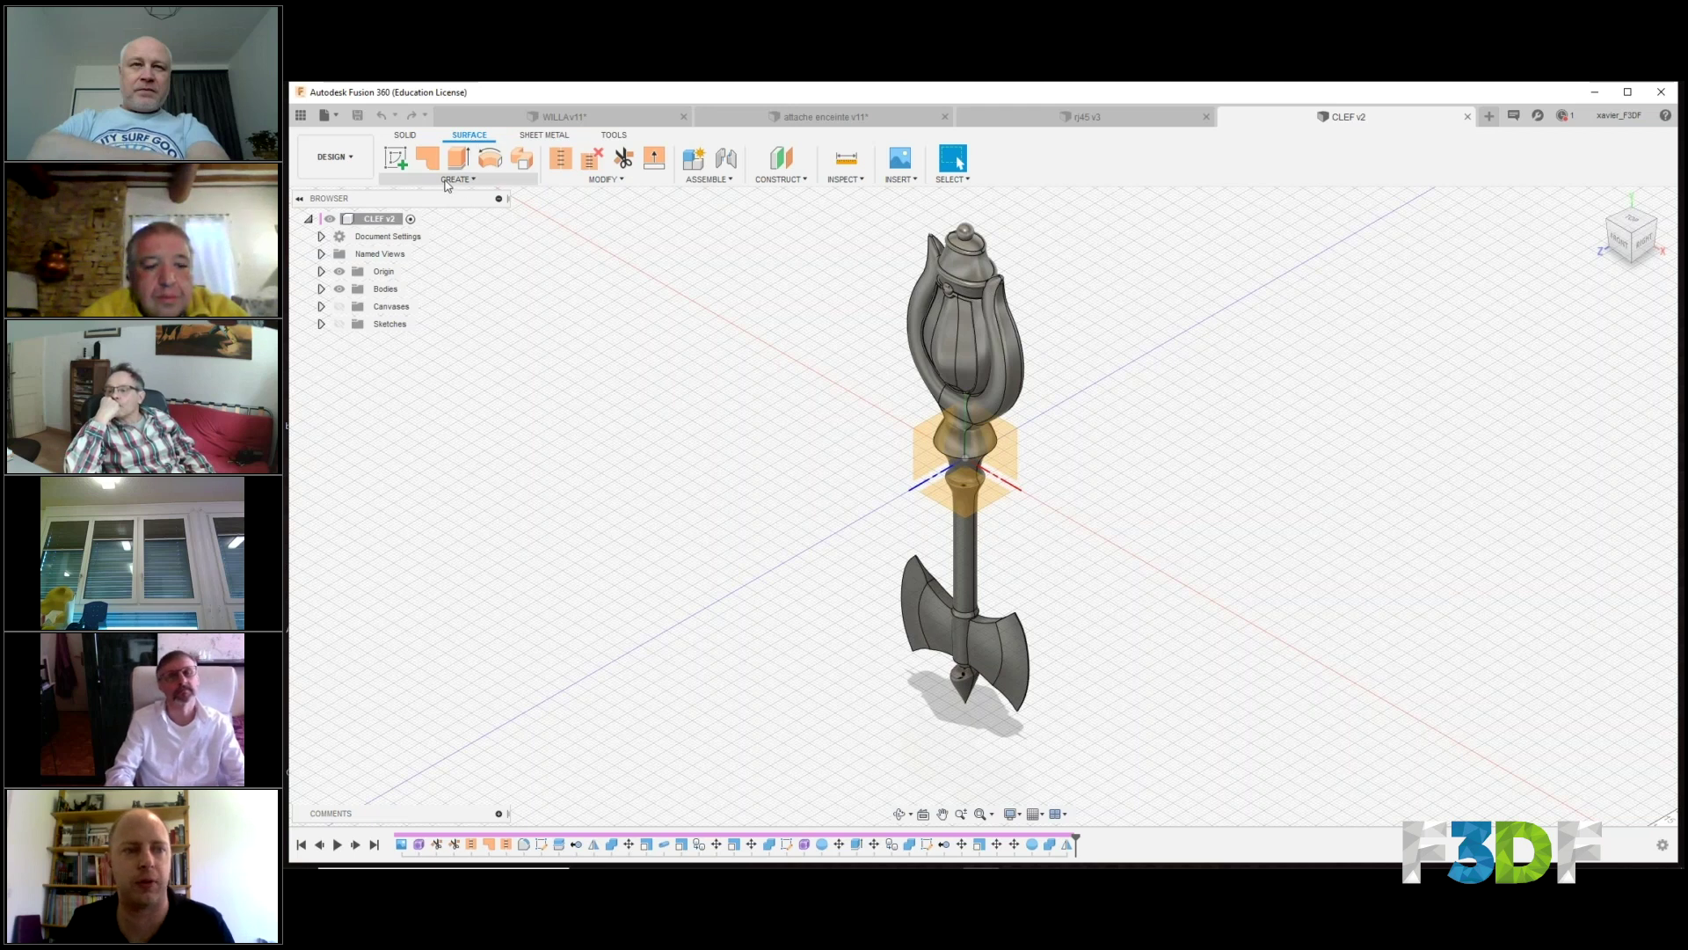
left_click(581, 180)
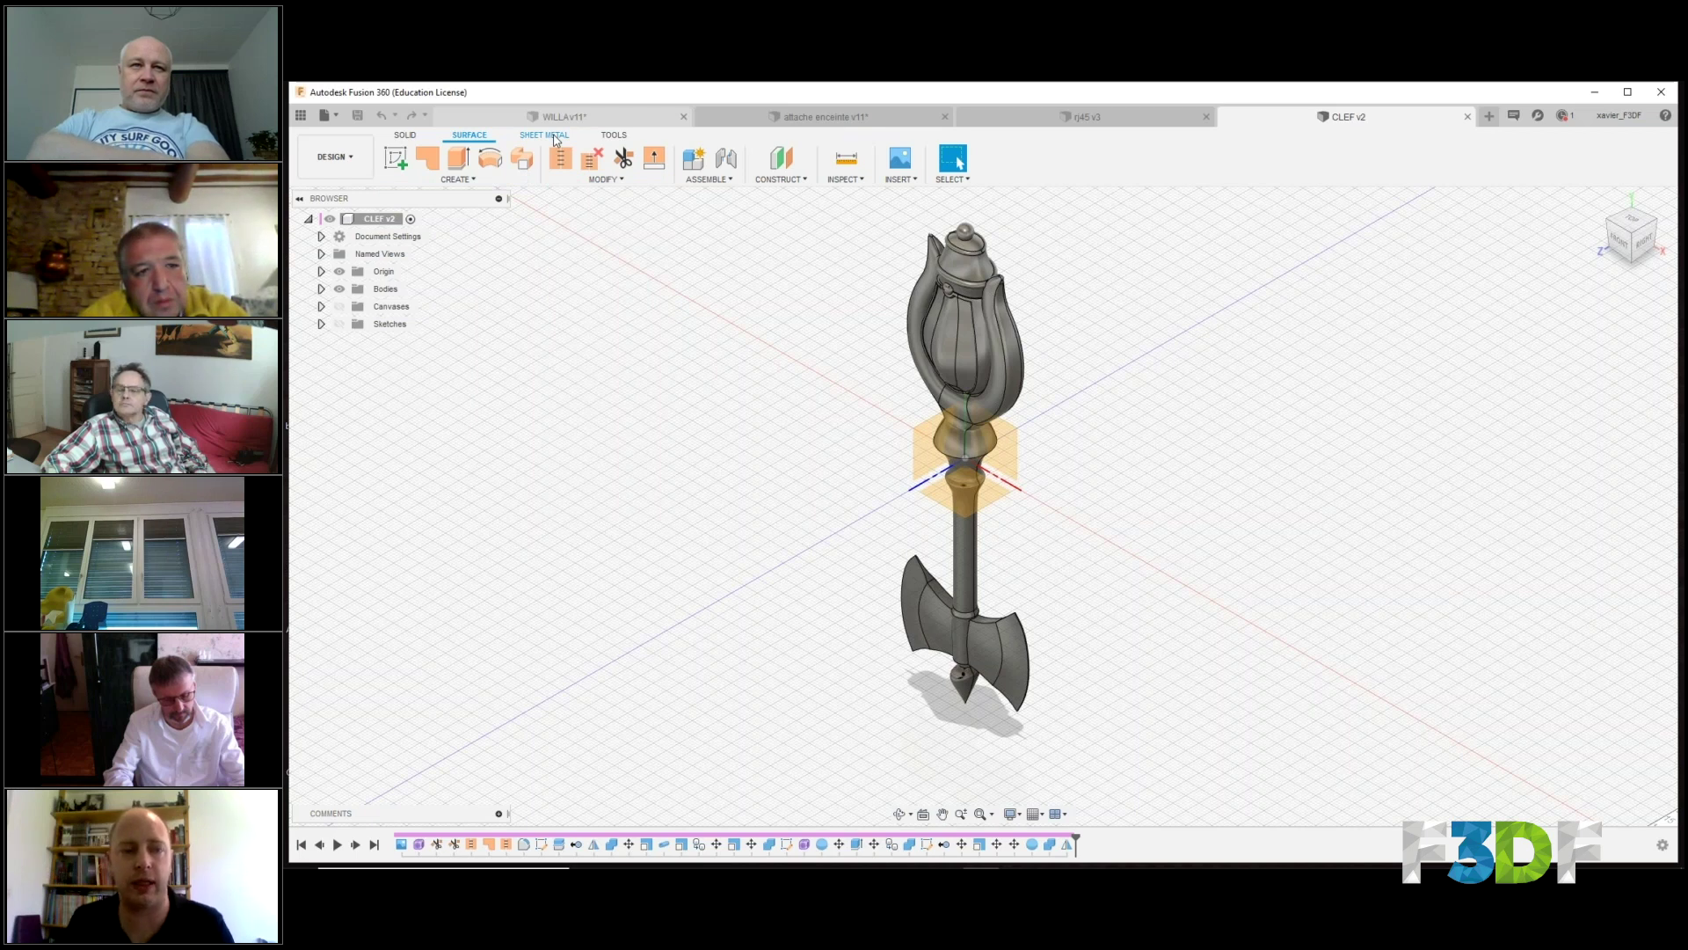
left_click(555, 137)
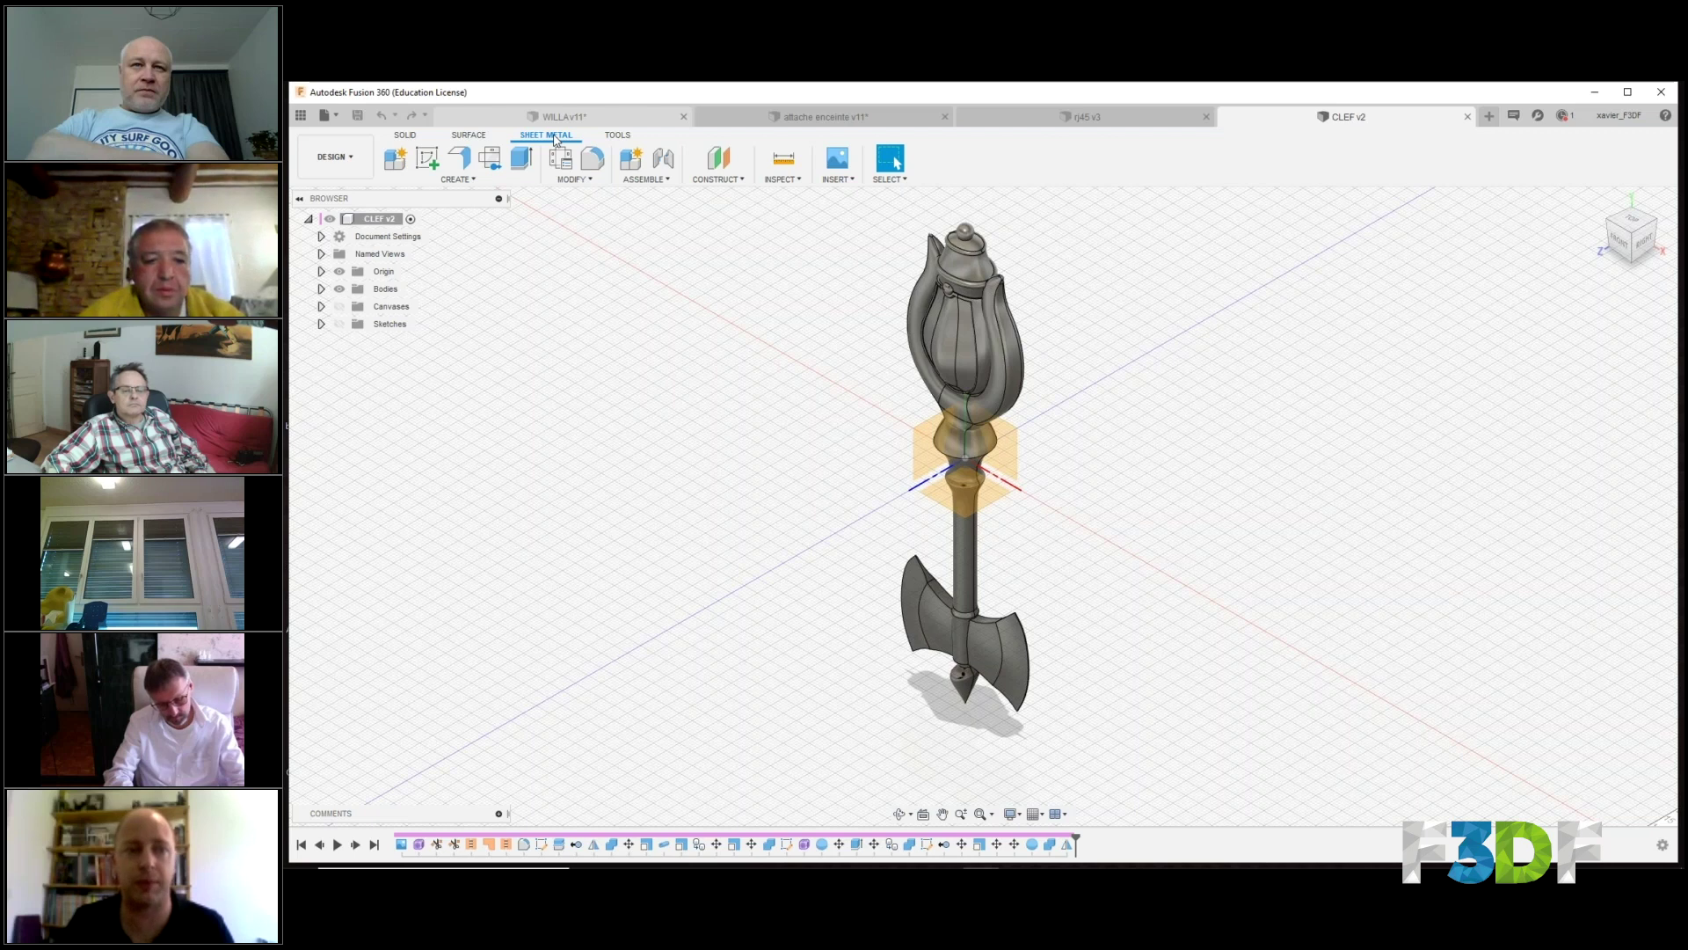
left_click(468, 136)
left_click(409, 136)
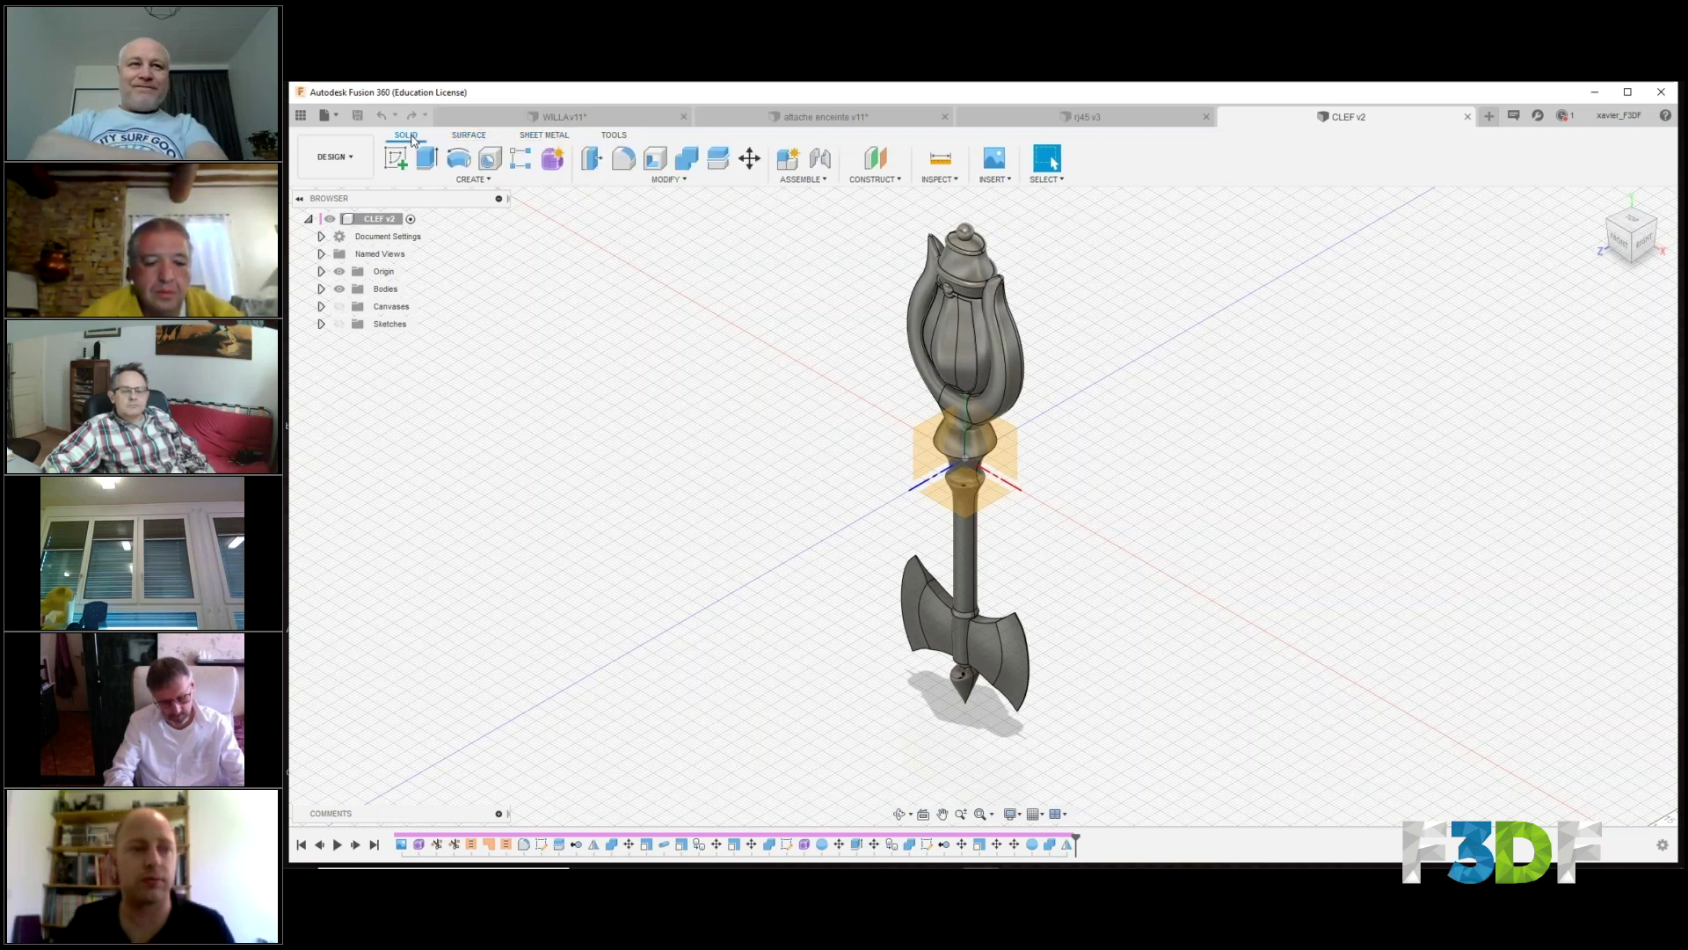
Create a freeform box around the key in the CLEF design, reshape it with Edit Form, and finish the form.
left_click(554, 163)
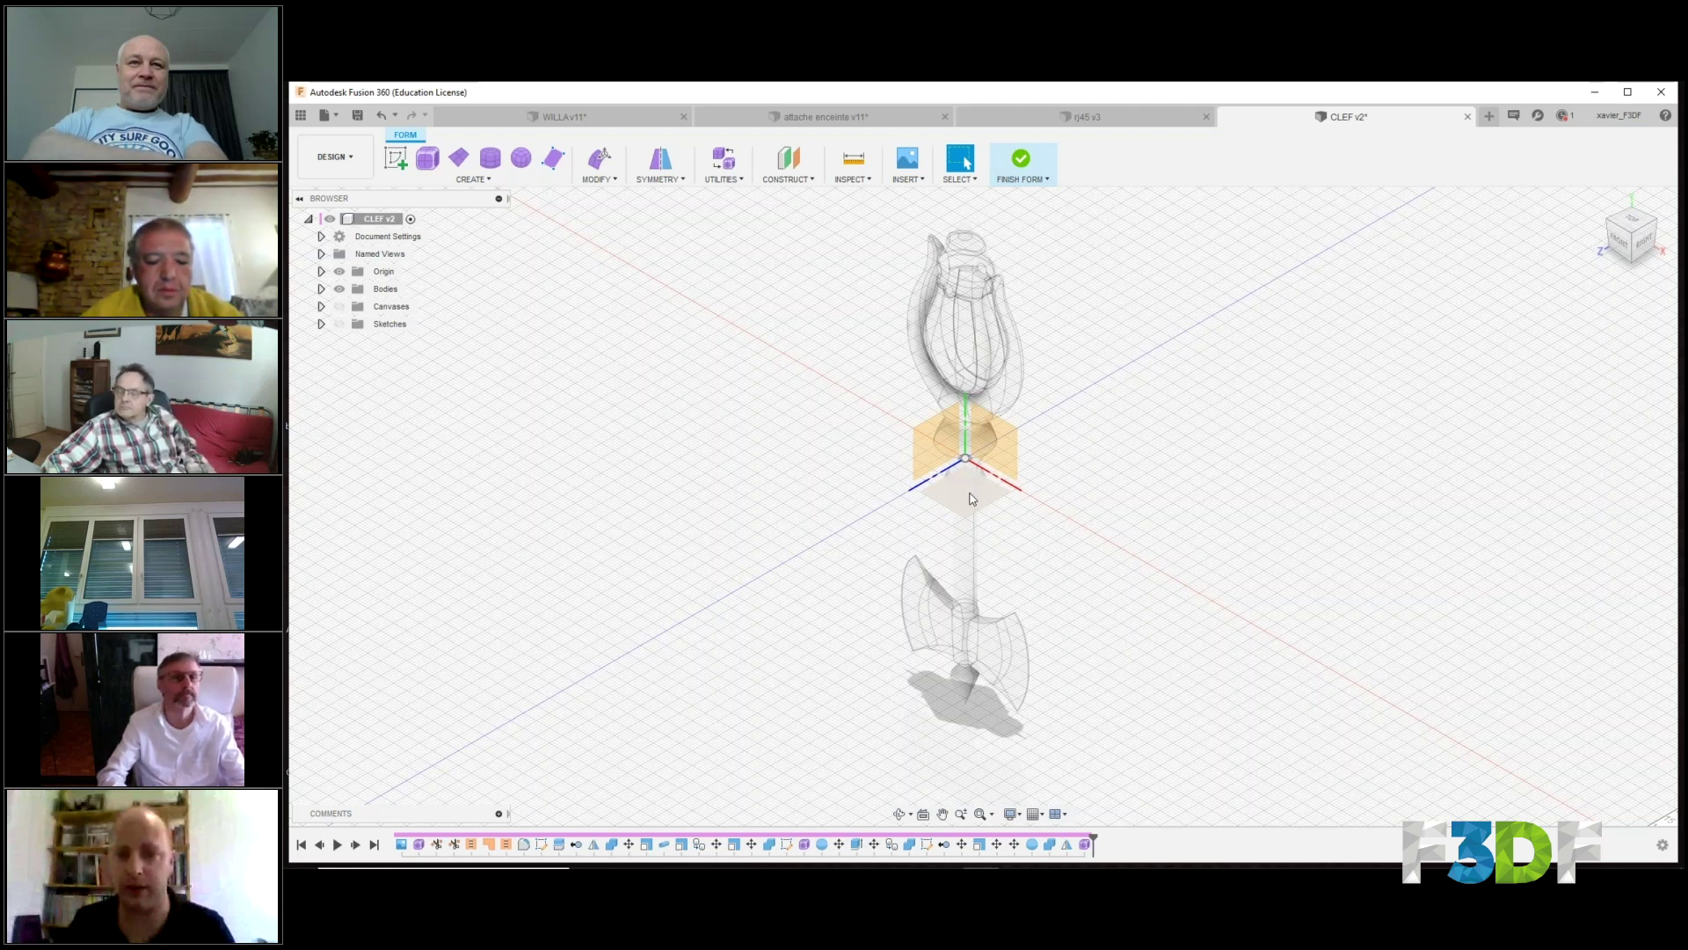
left_click(427, 159)
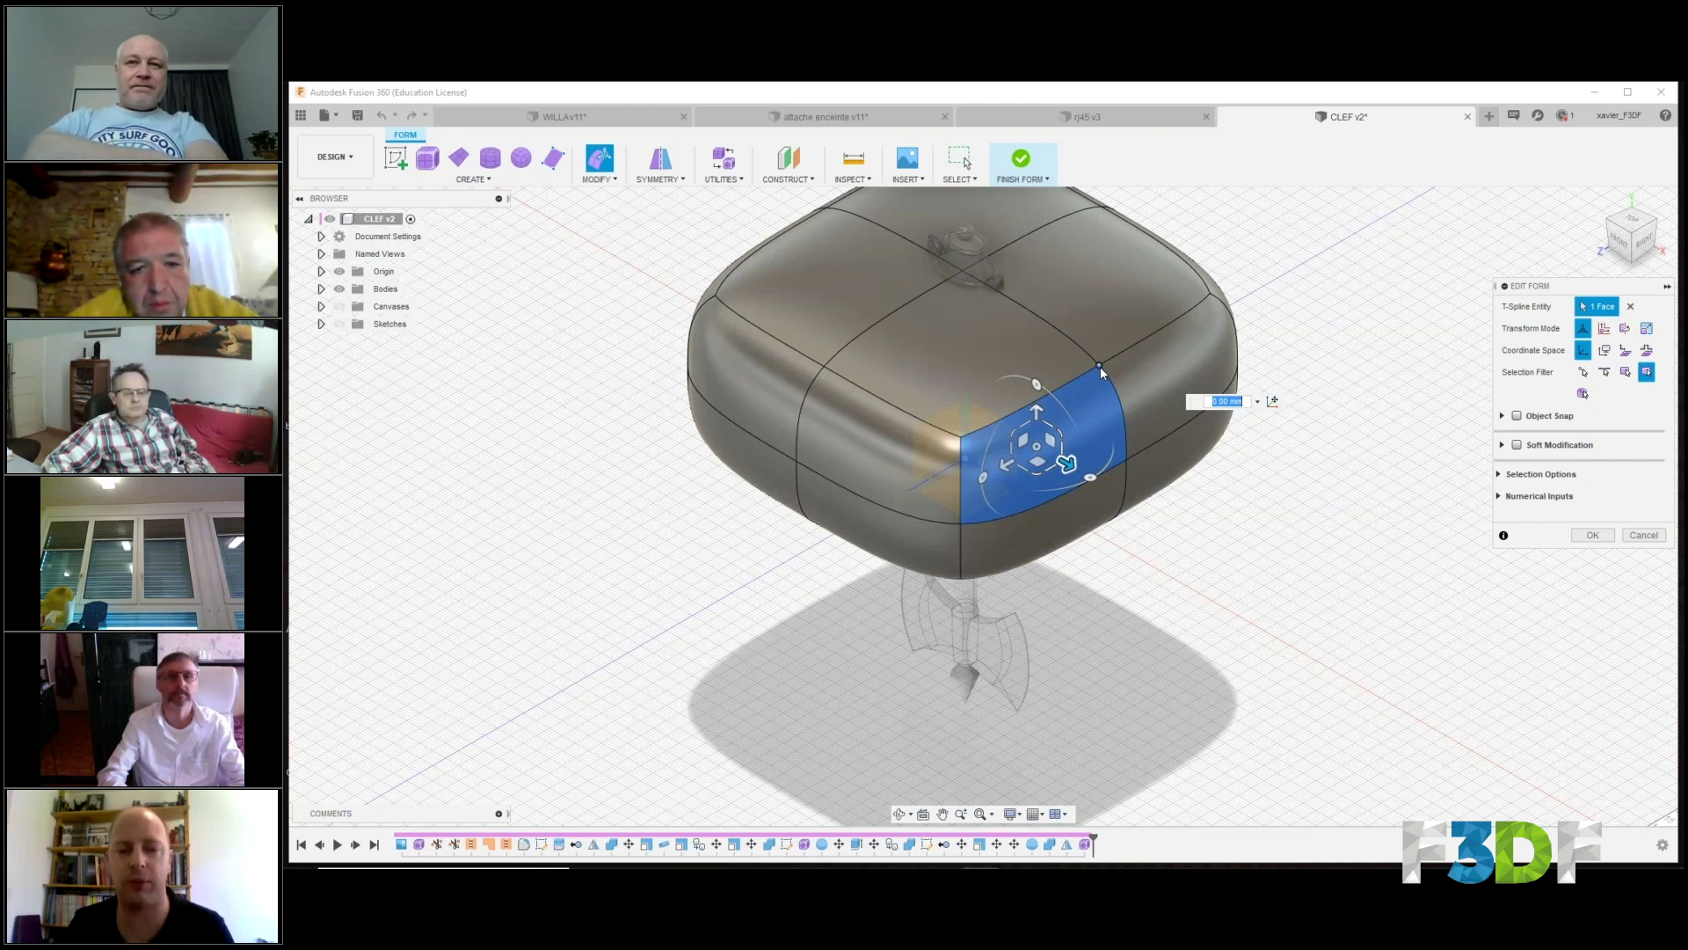
left_click_drag(1102, 373, 1066, 338)
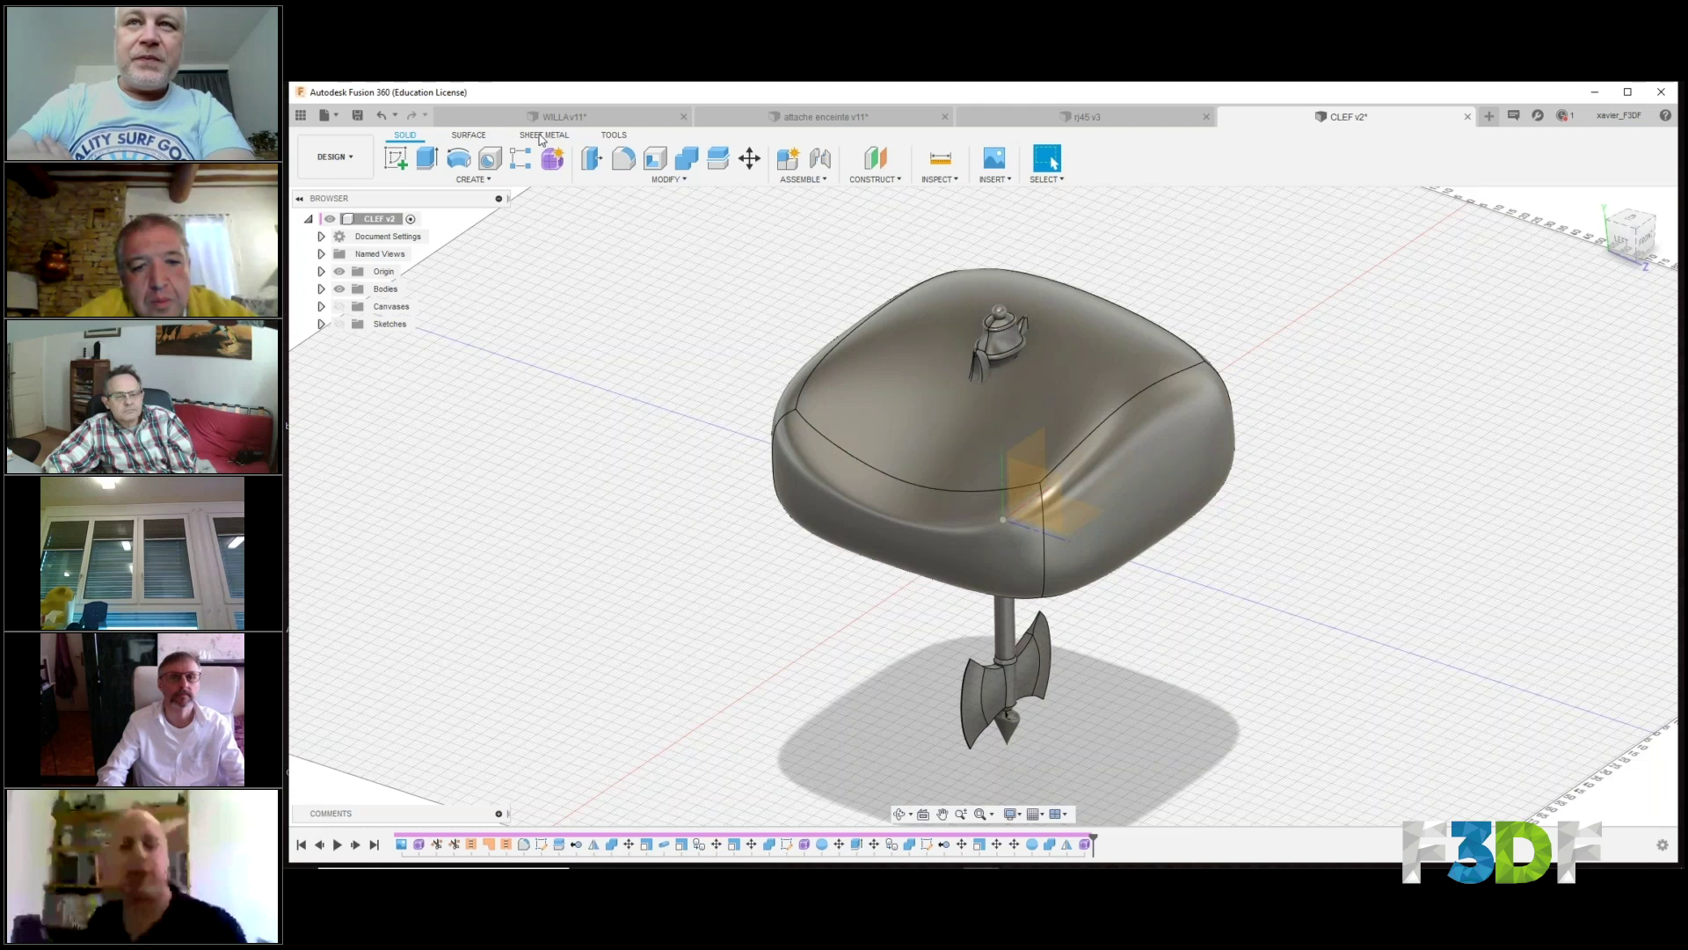
left_click(334, 157)
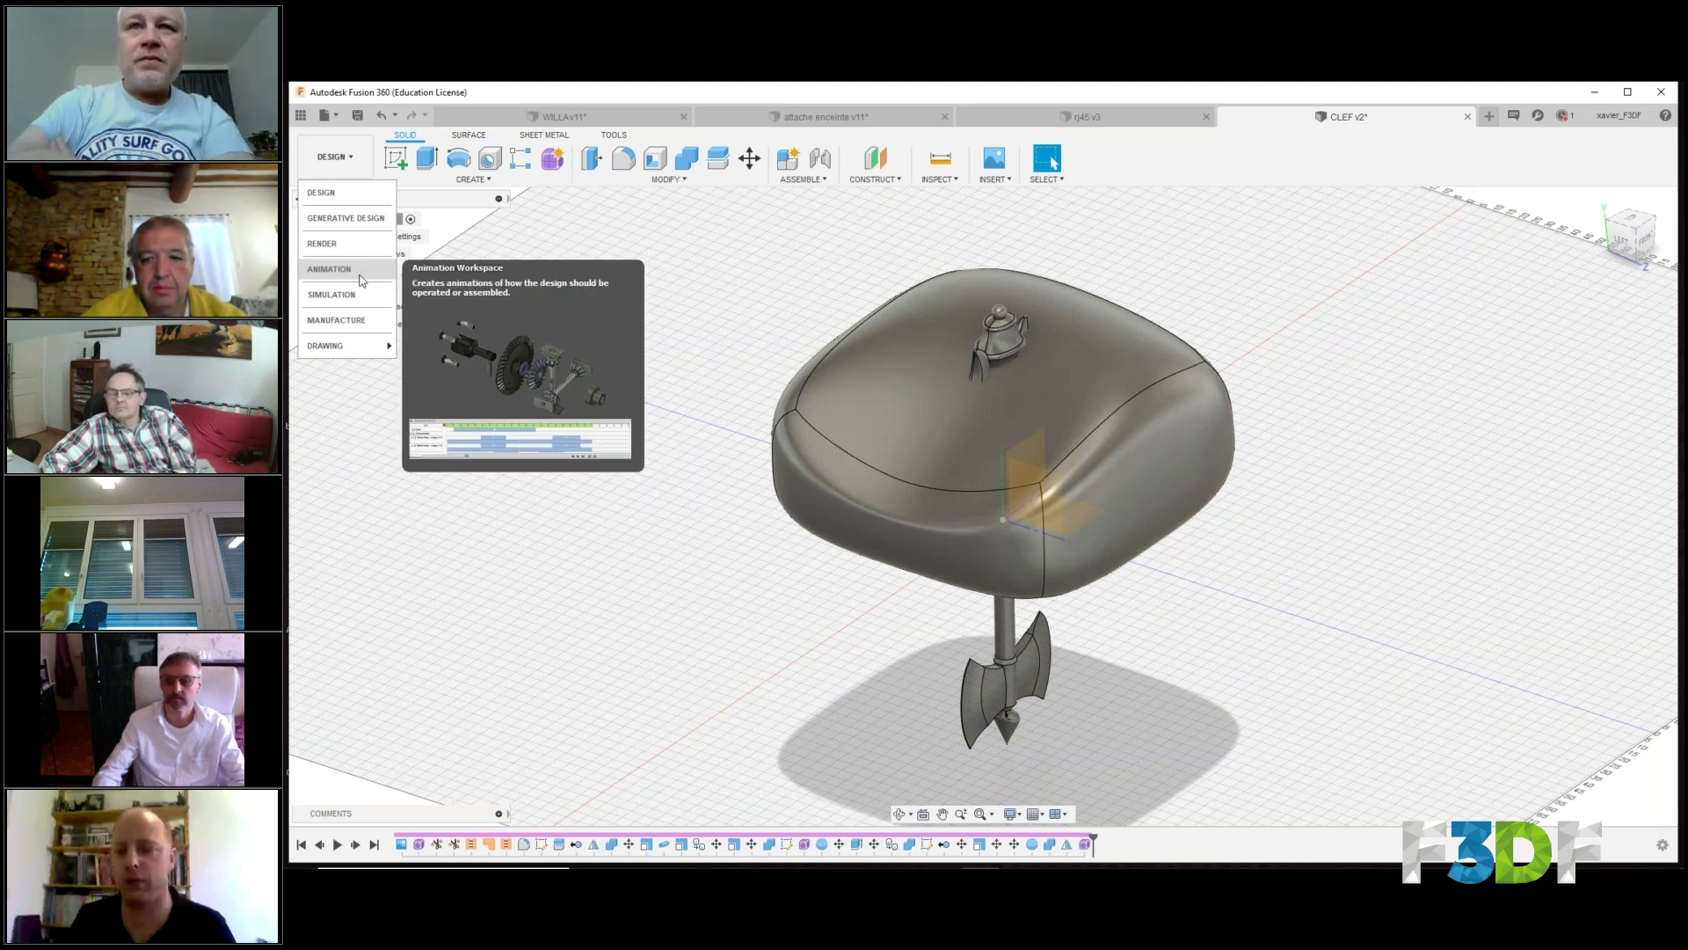
left_click(1574, 524)
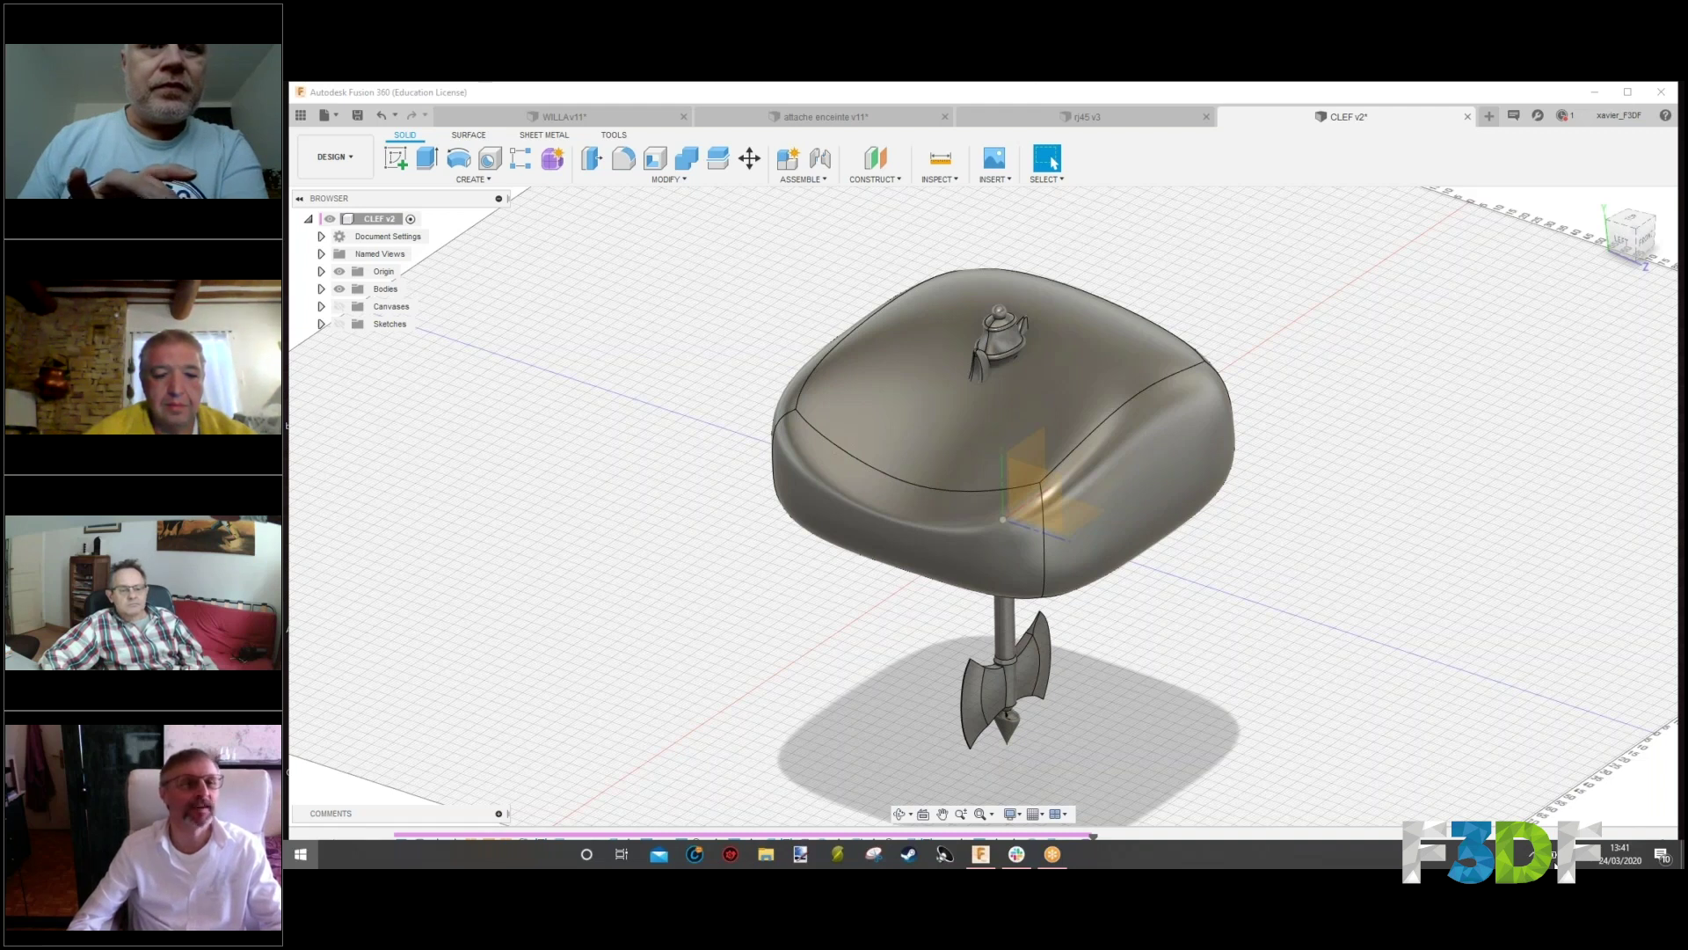
key("super")
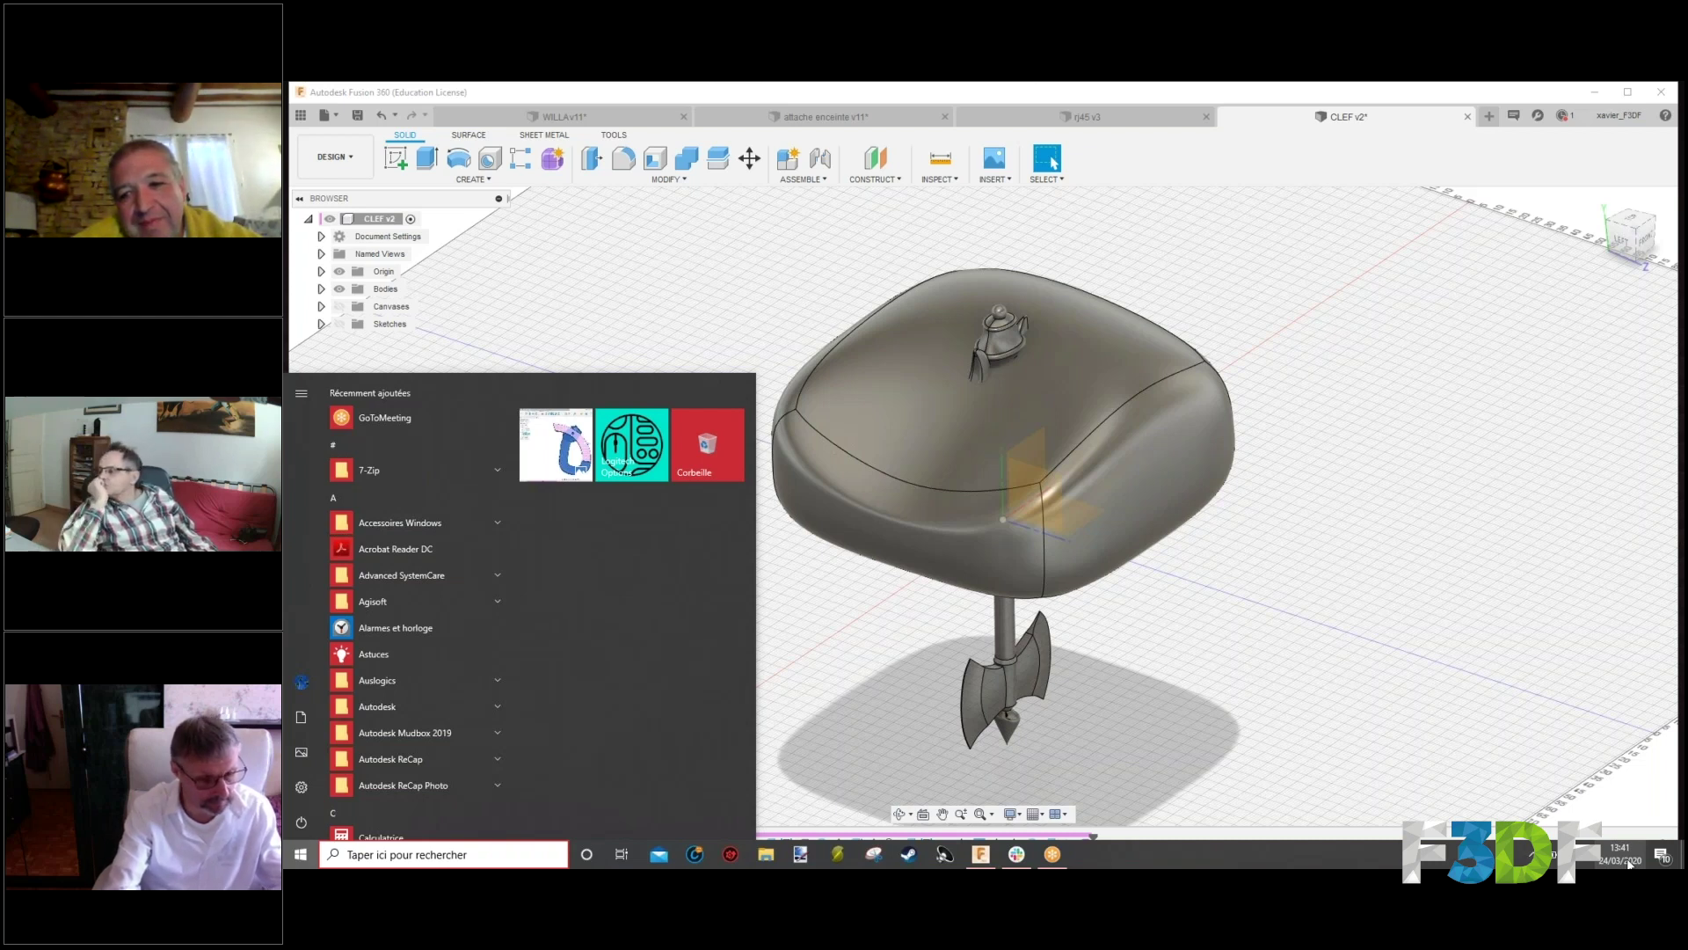
left_click(1630, 863)
left_click(1416, 492)
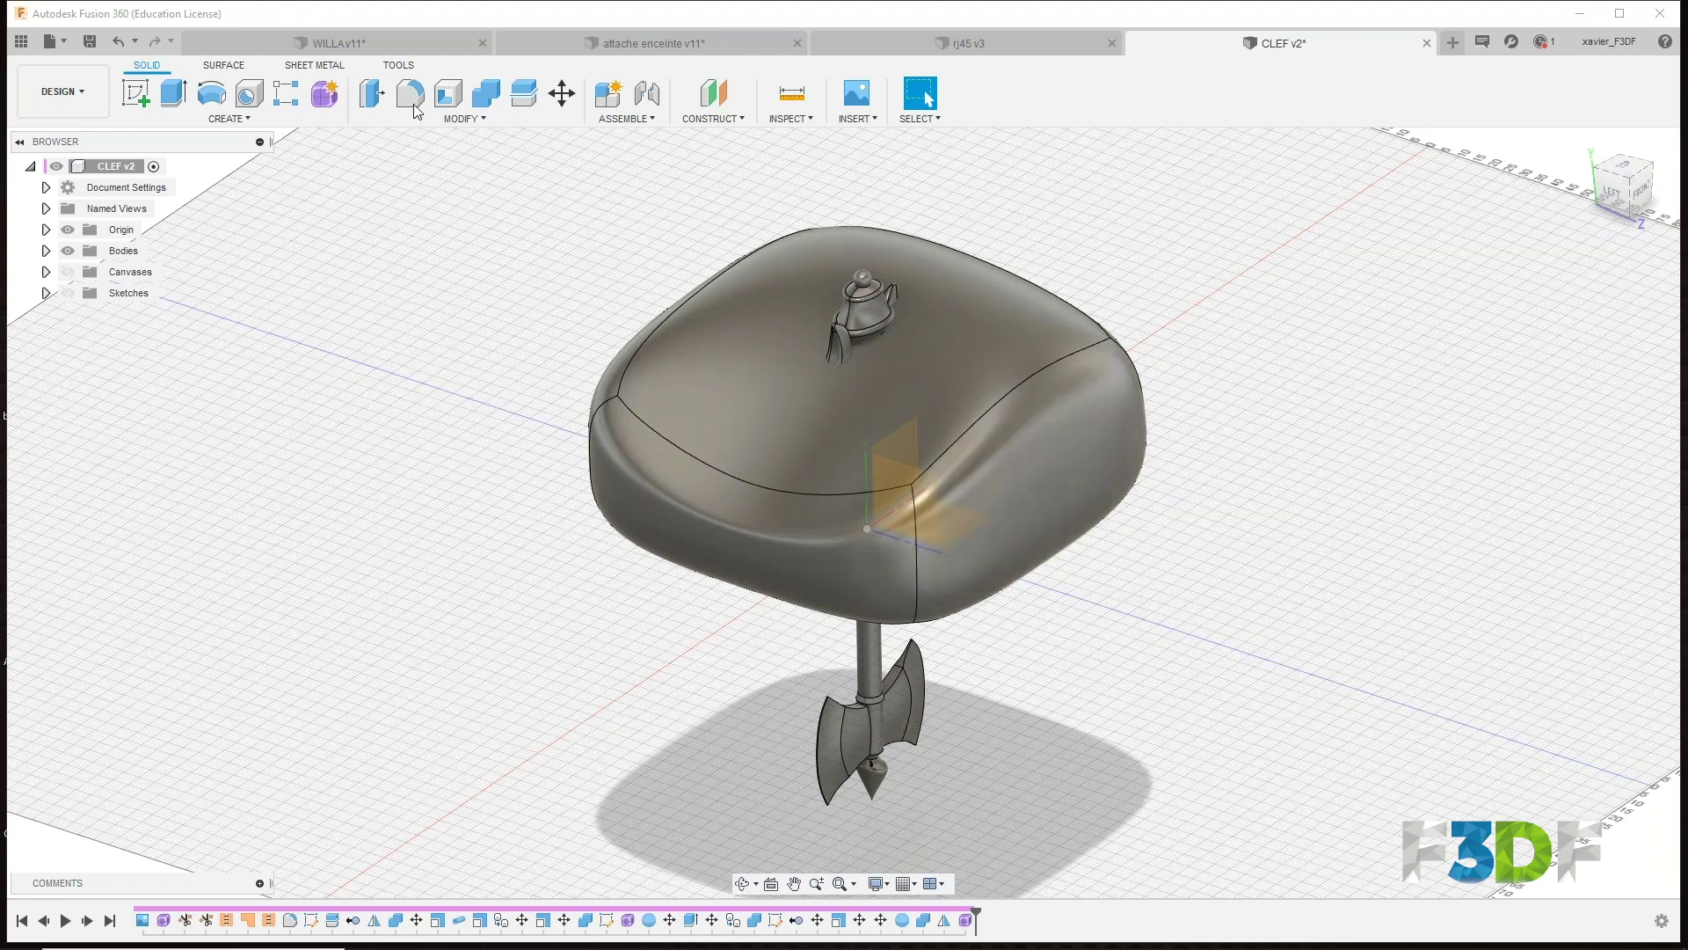
left_click(83, 98)
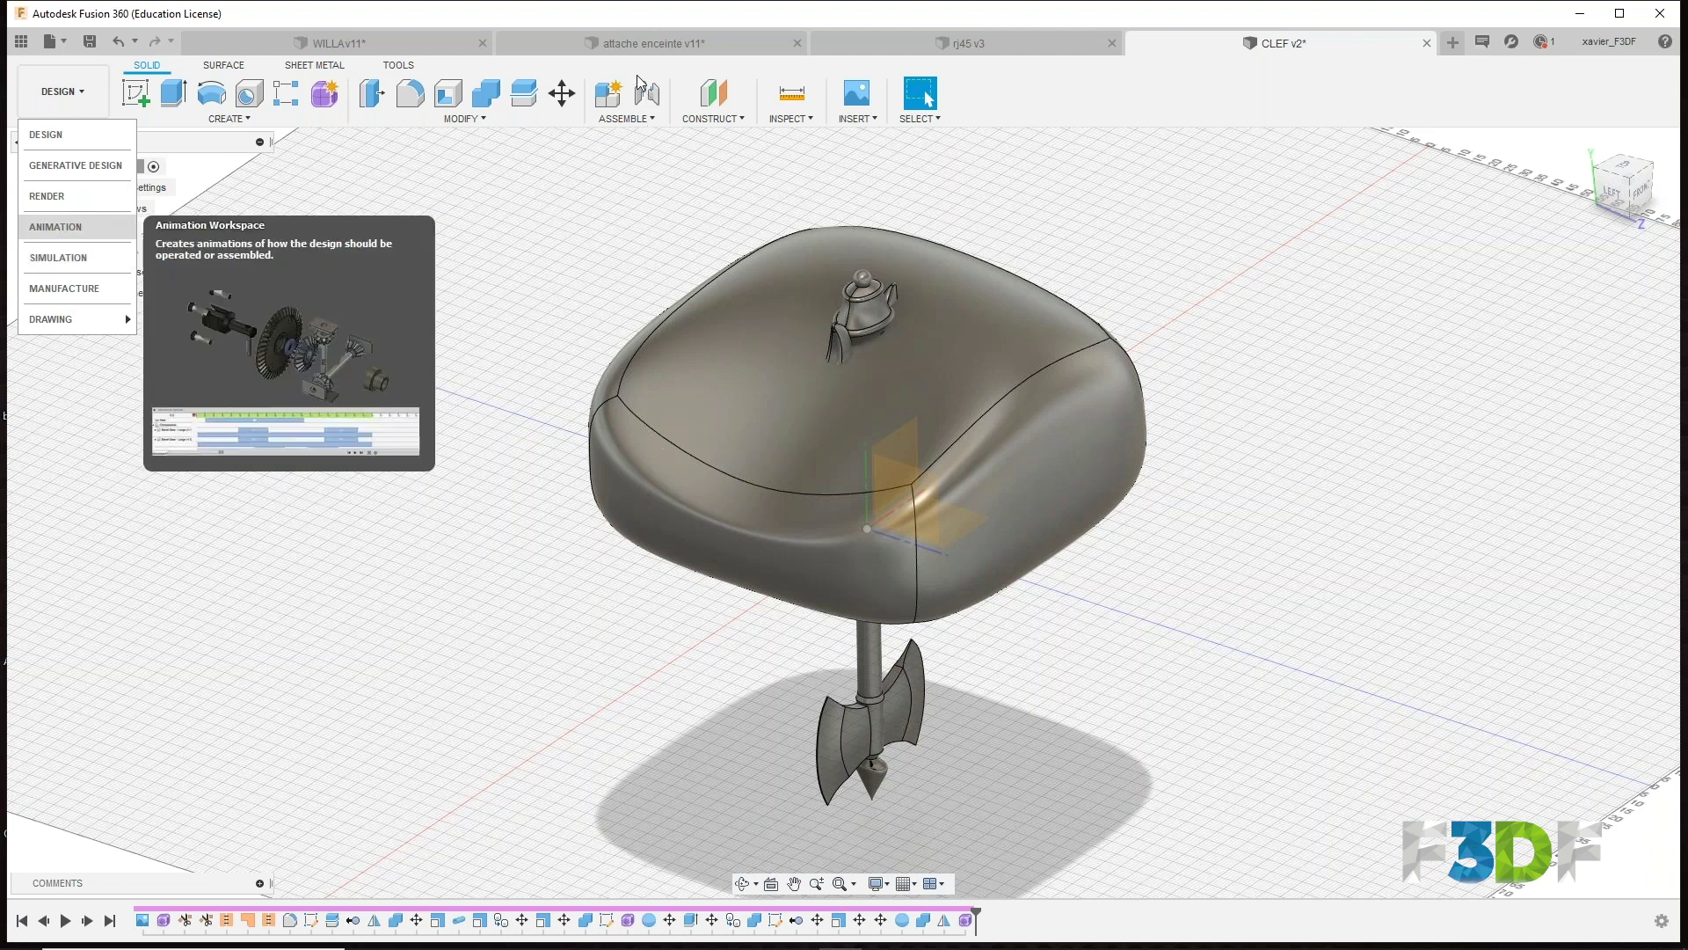
key("Escape")
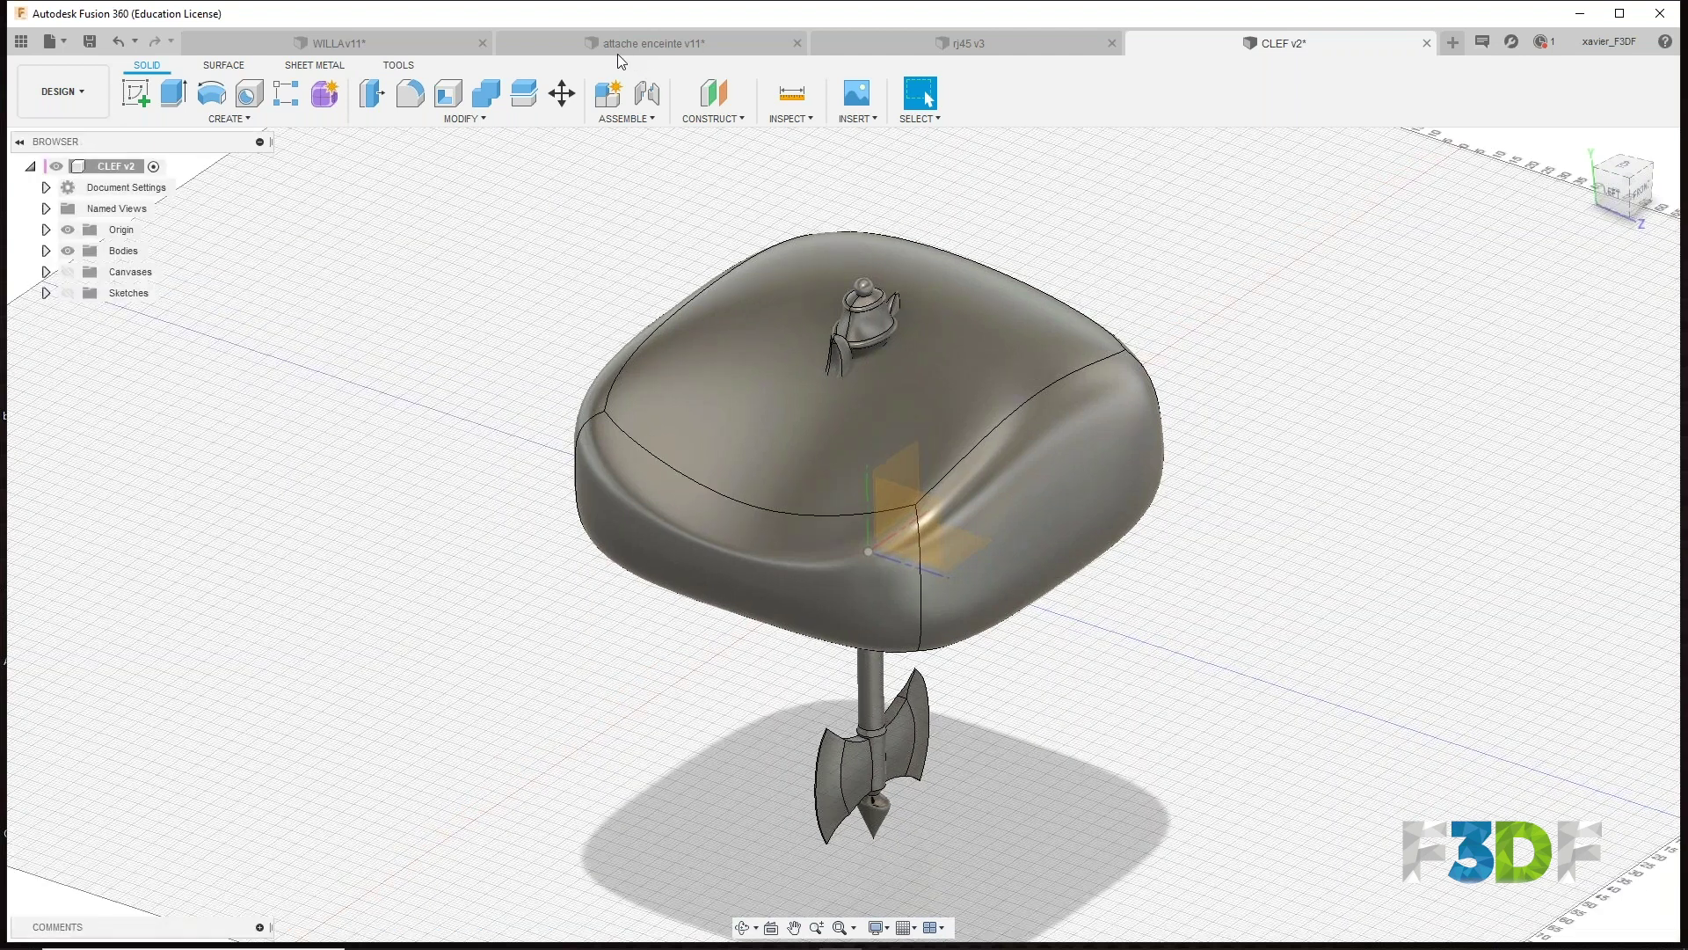
Switch to the attache enceinte design and examine its static stress and shape optimization simulation studies.
left_click(624, 44)
left_click_drag(1292, 572, 1175, 543)
key("Escape")
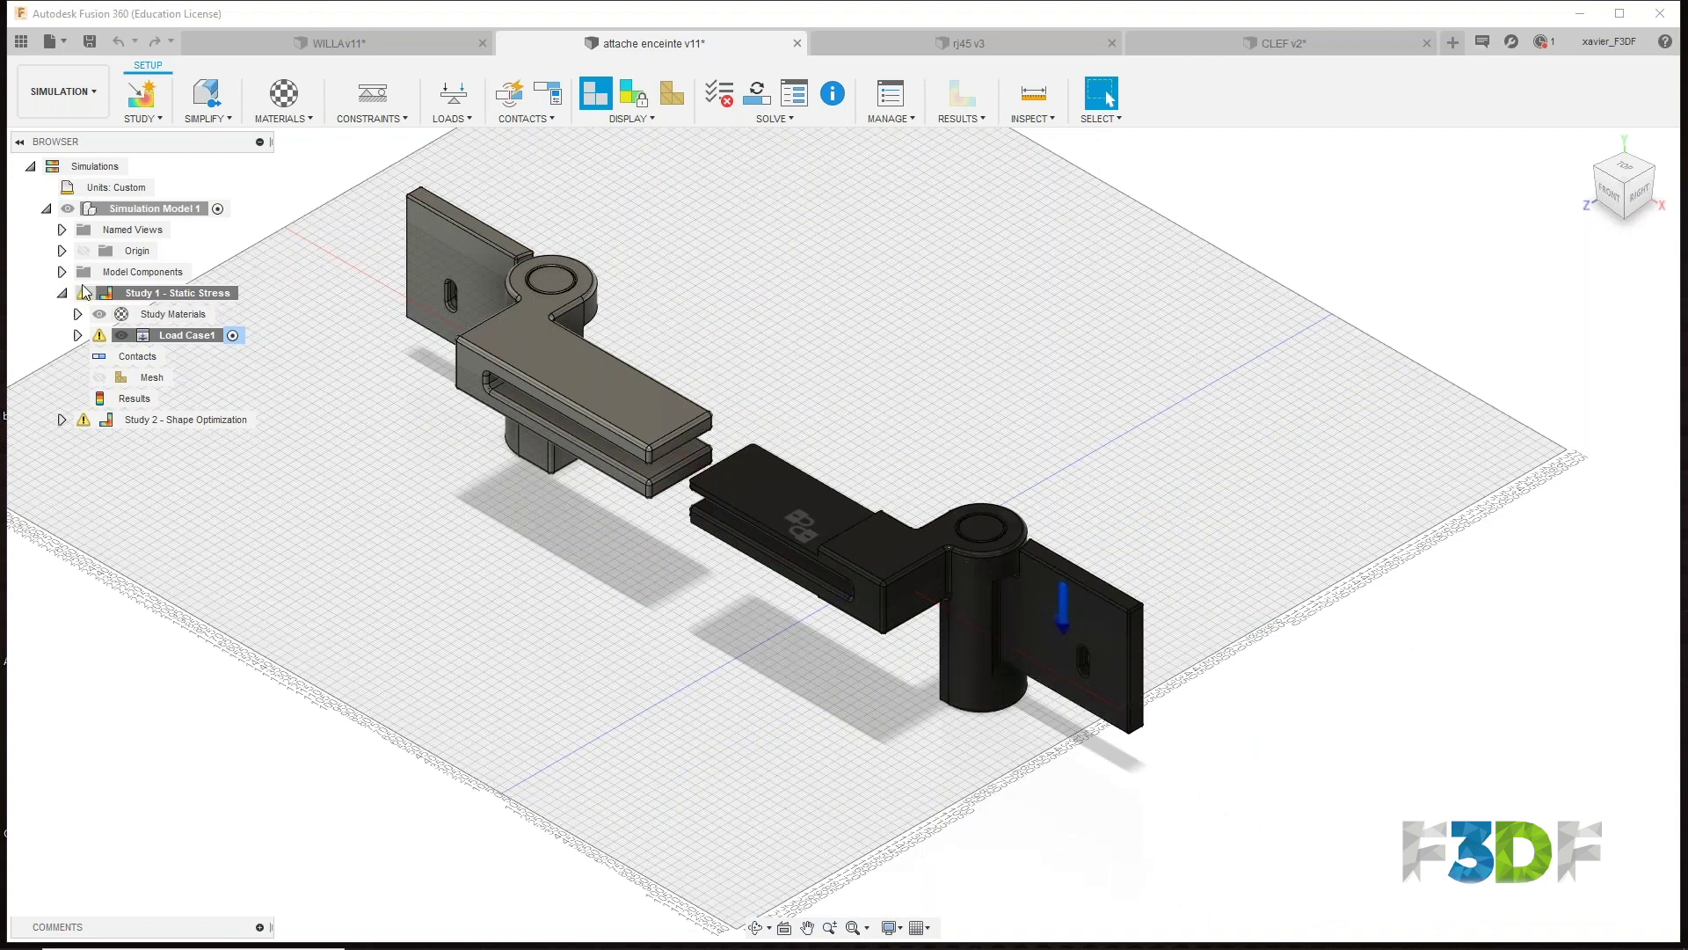
left_click(62, 91)
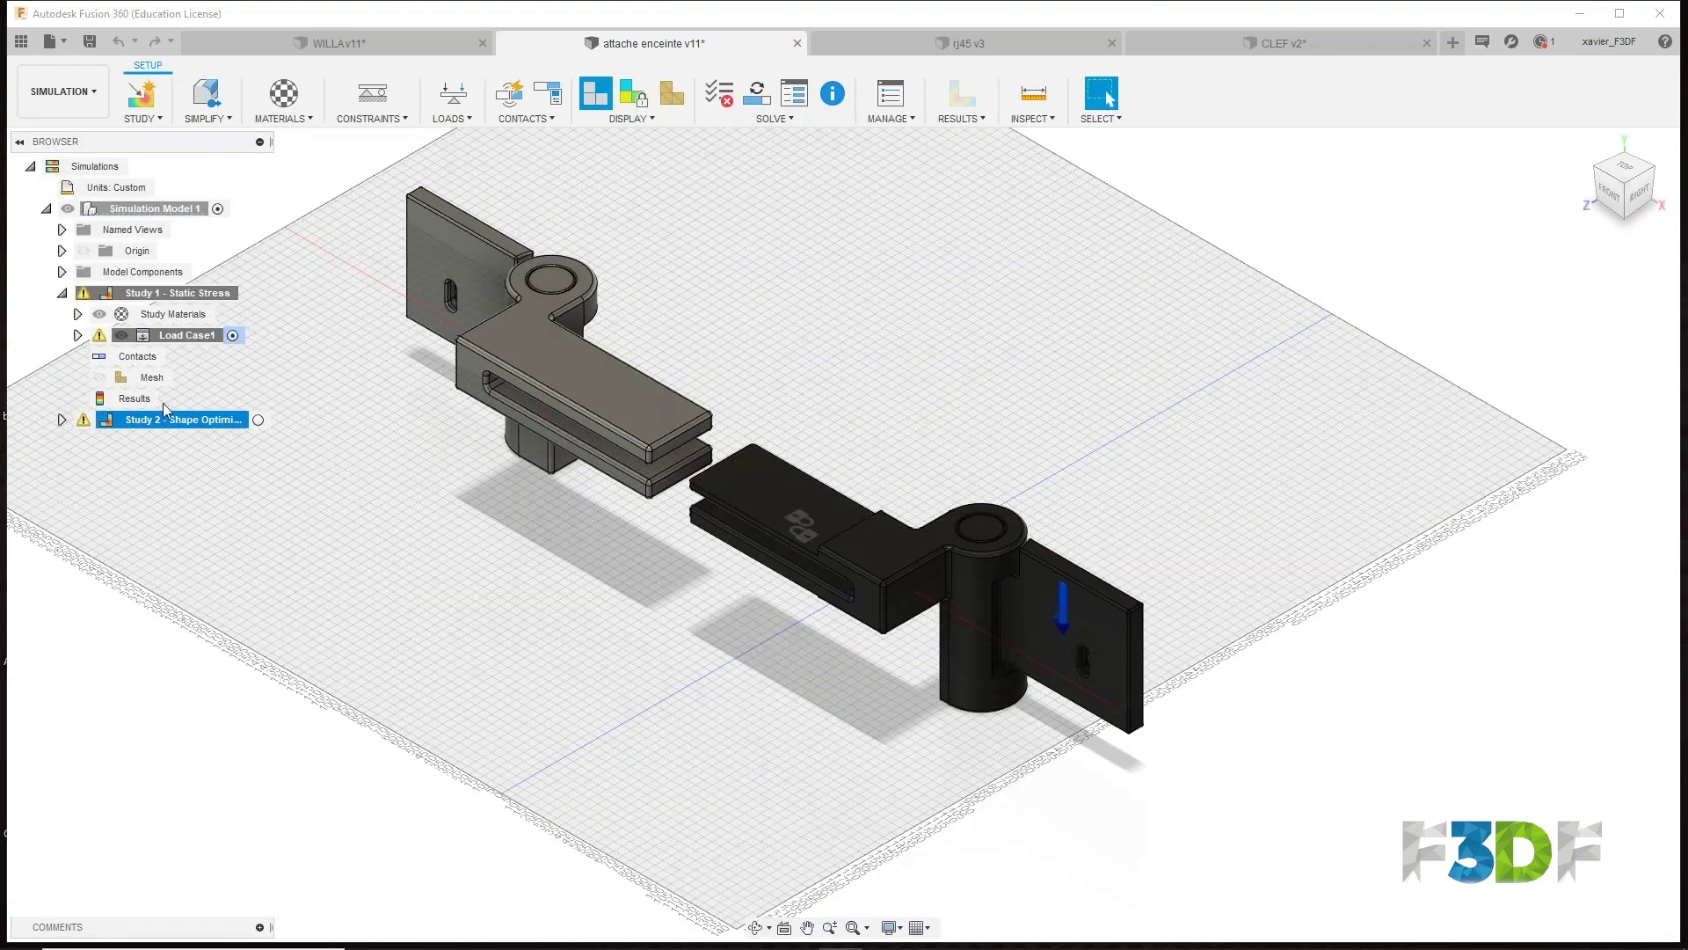
left_click(90, 295)
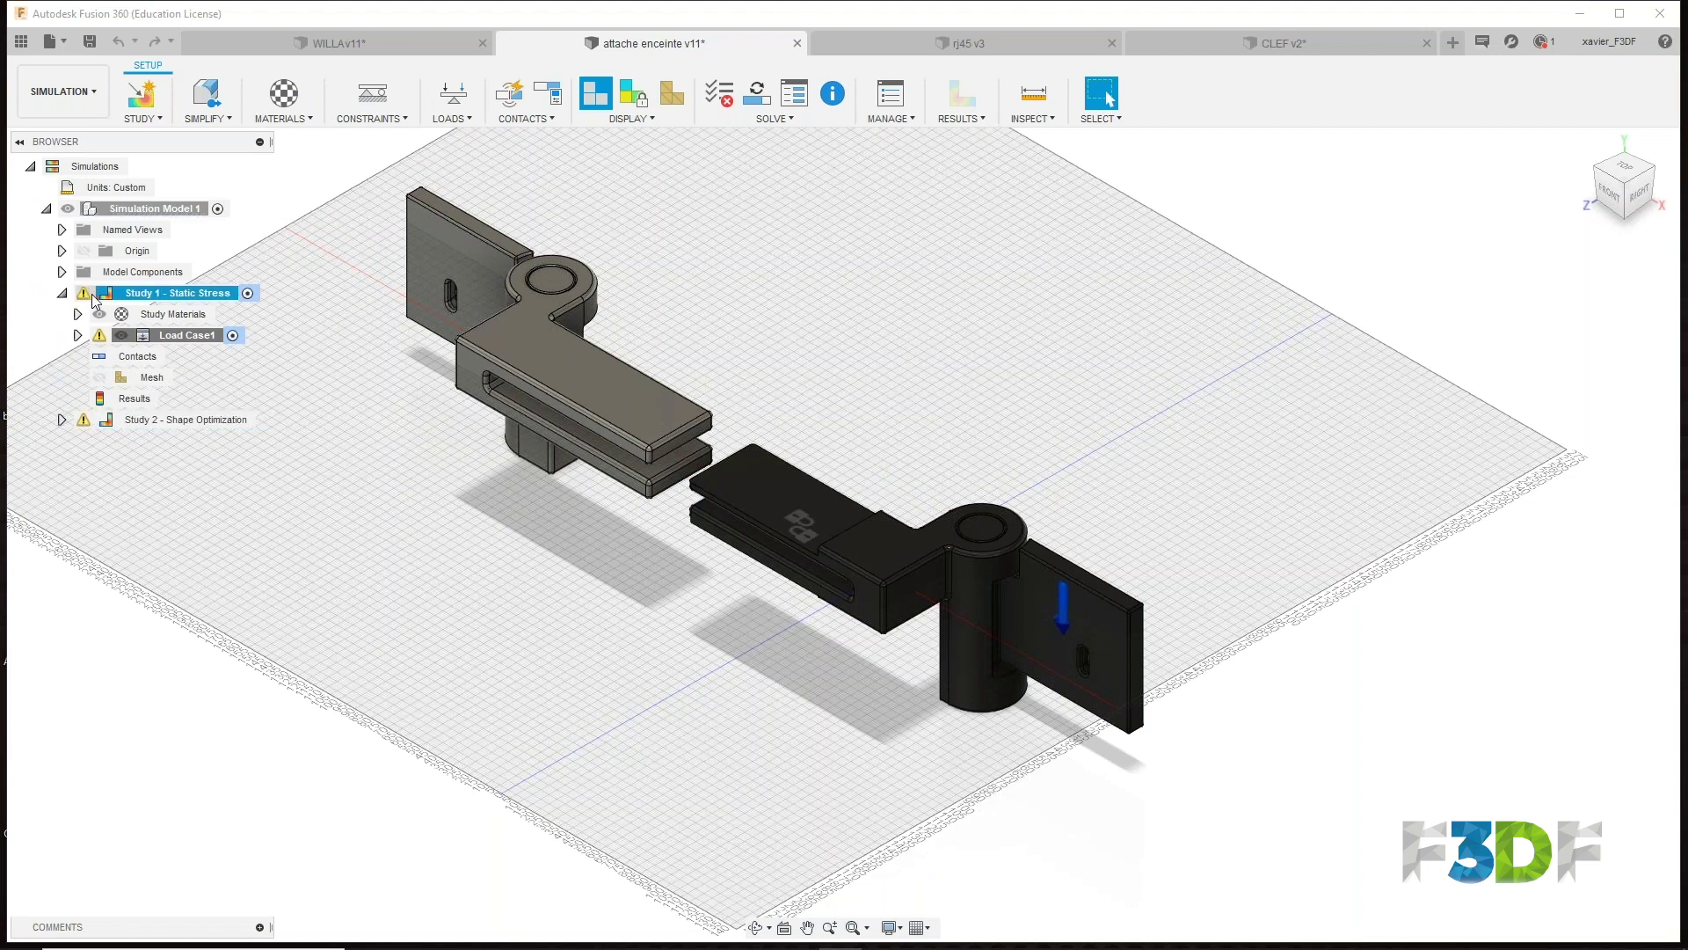
Activate the Shape Optimization study of the attache enceinte design and display its results.
left_click(61, 419)
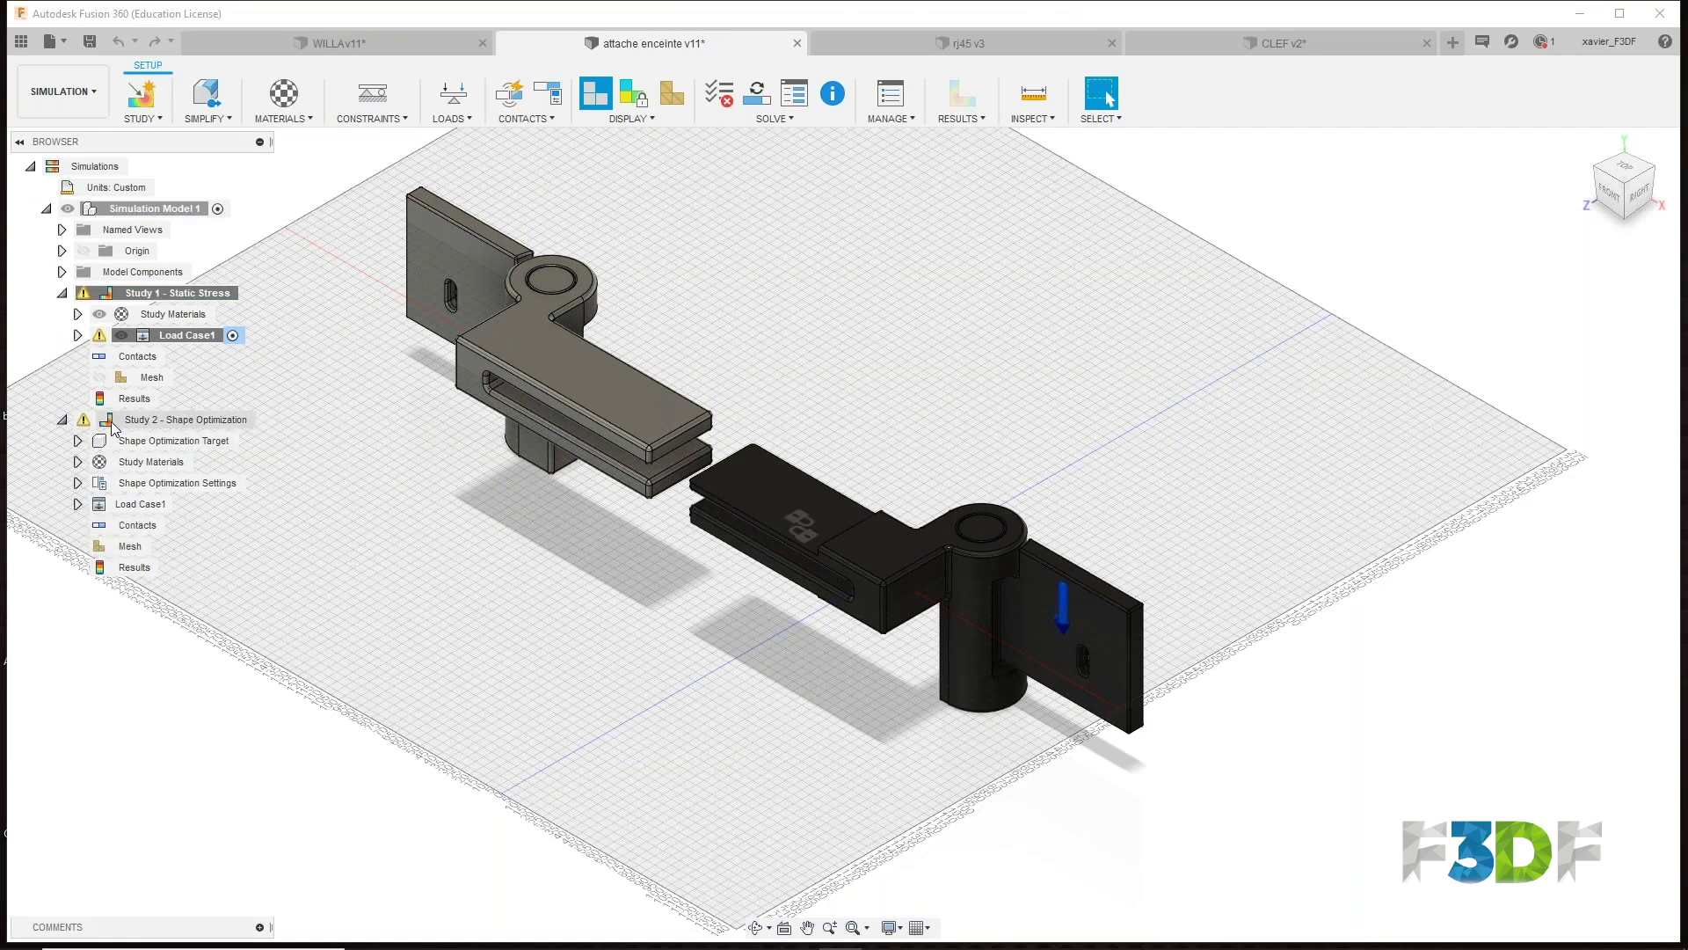
left_click(252, 421)
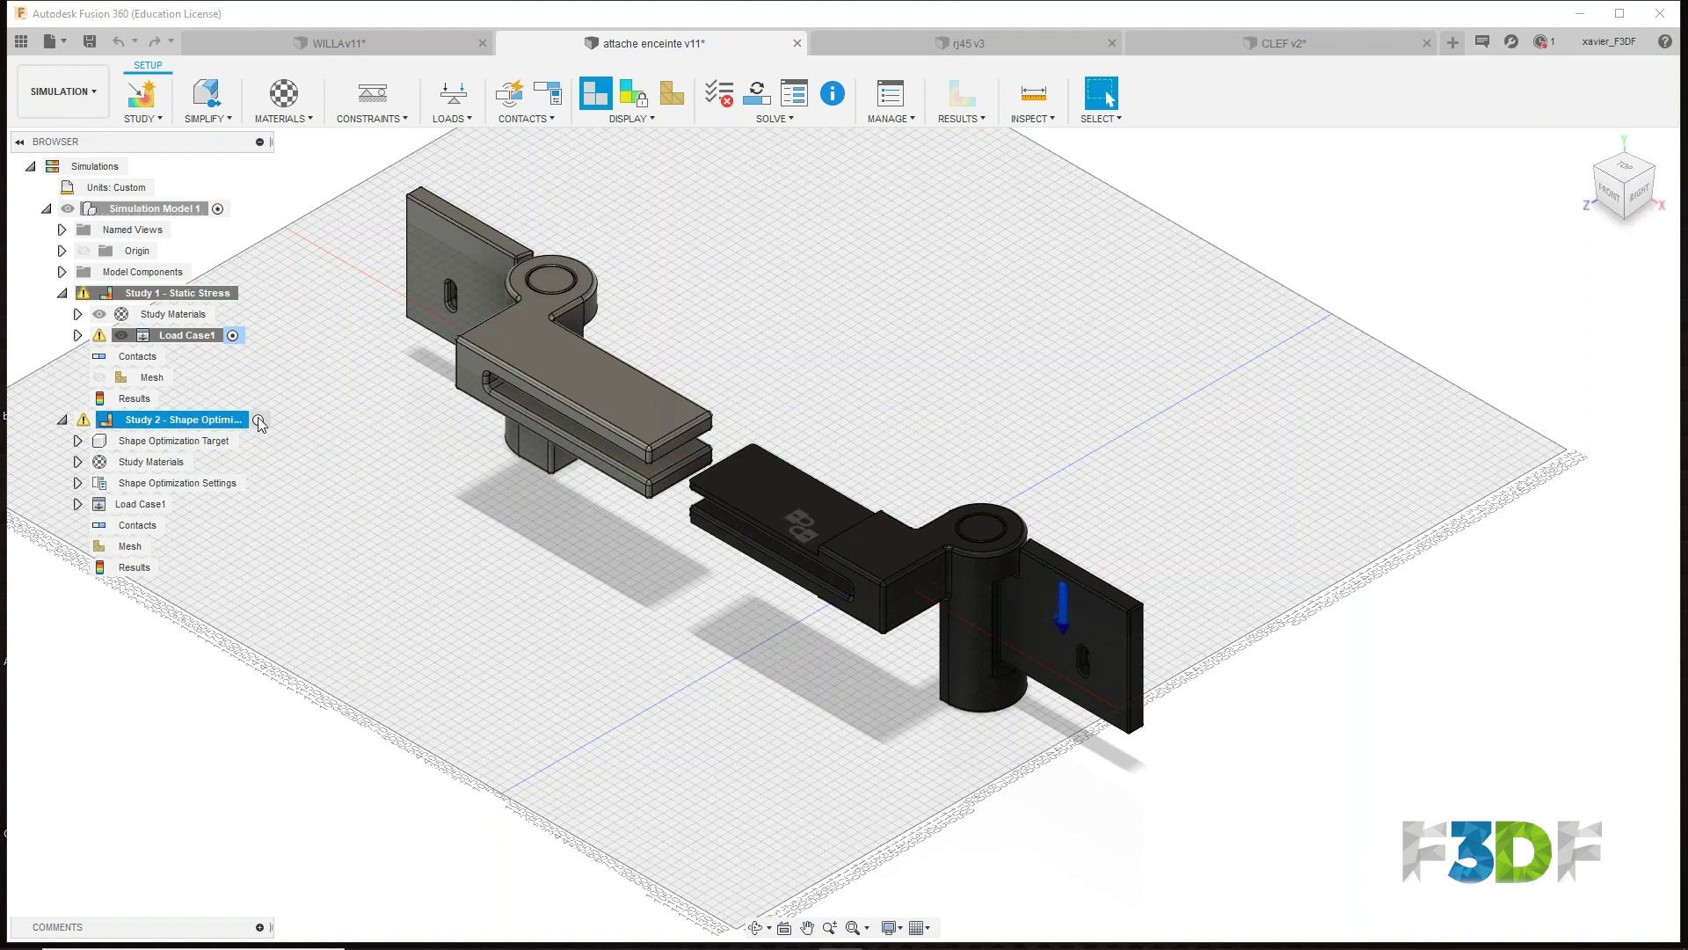
left_click(258, 420)
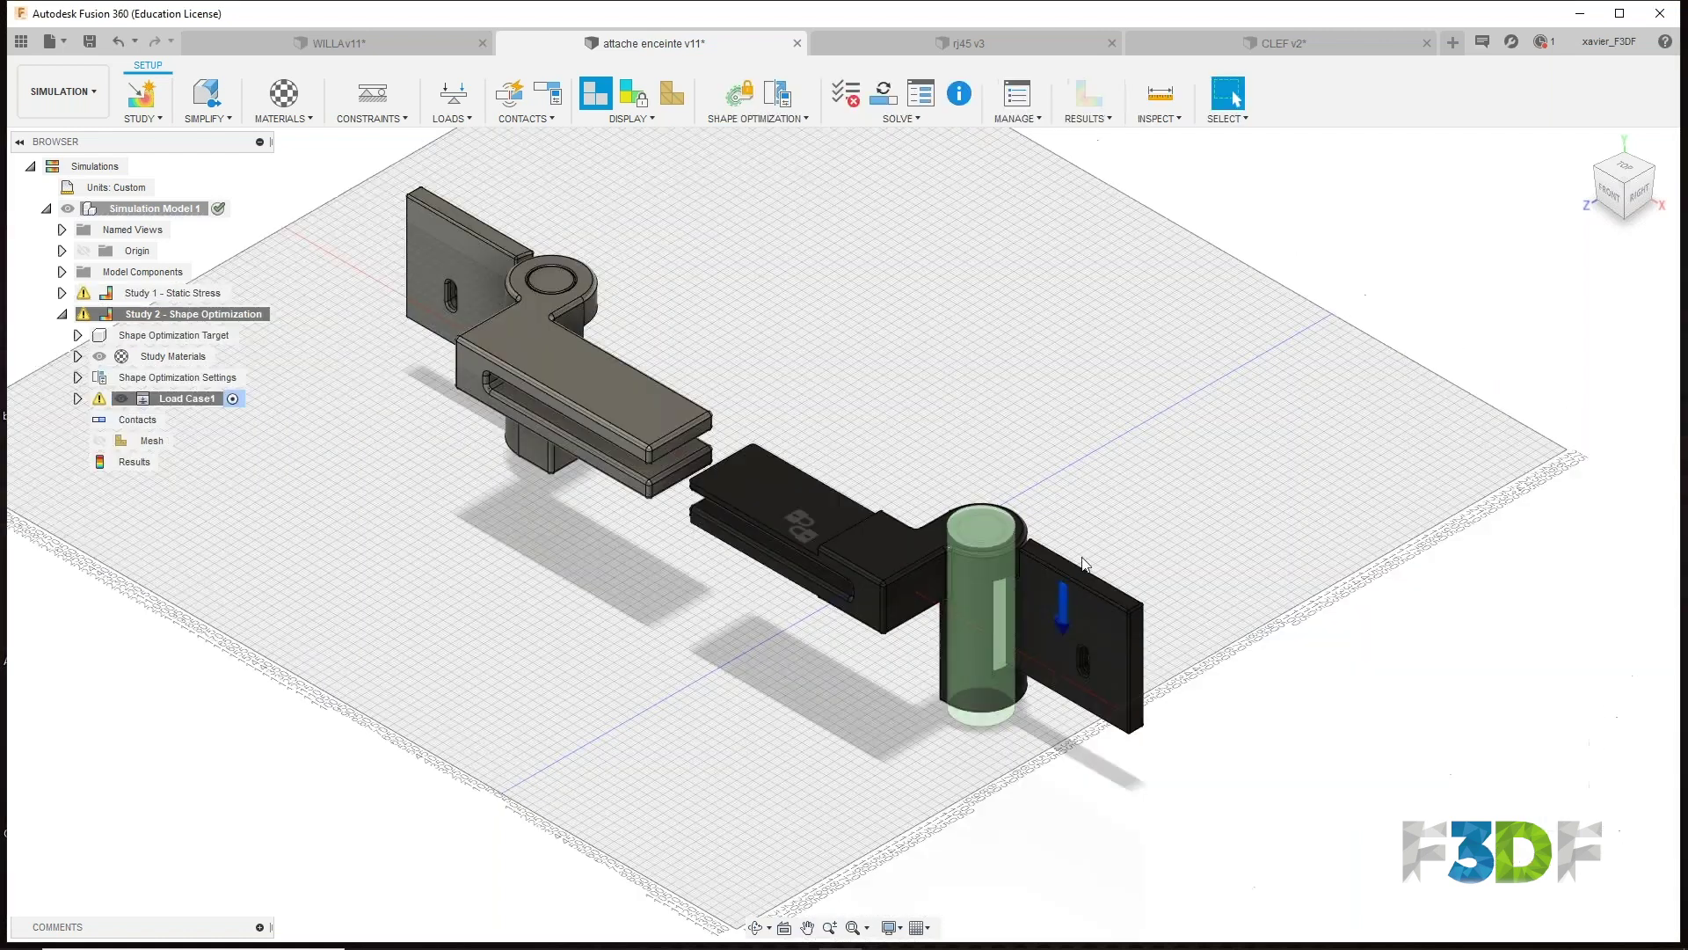
left_click(145, 465)
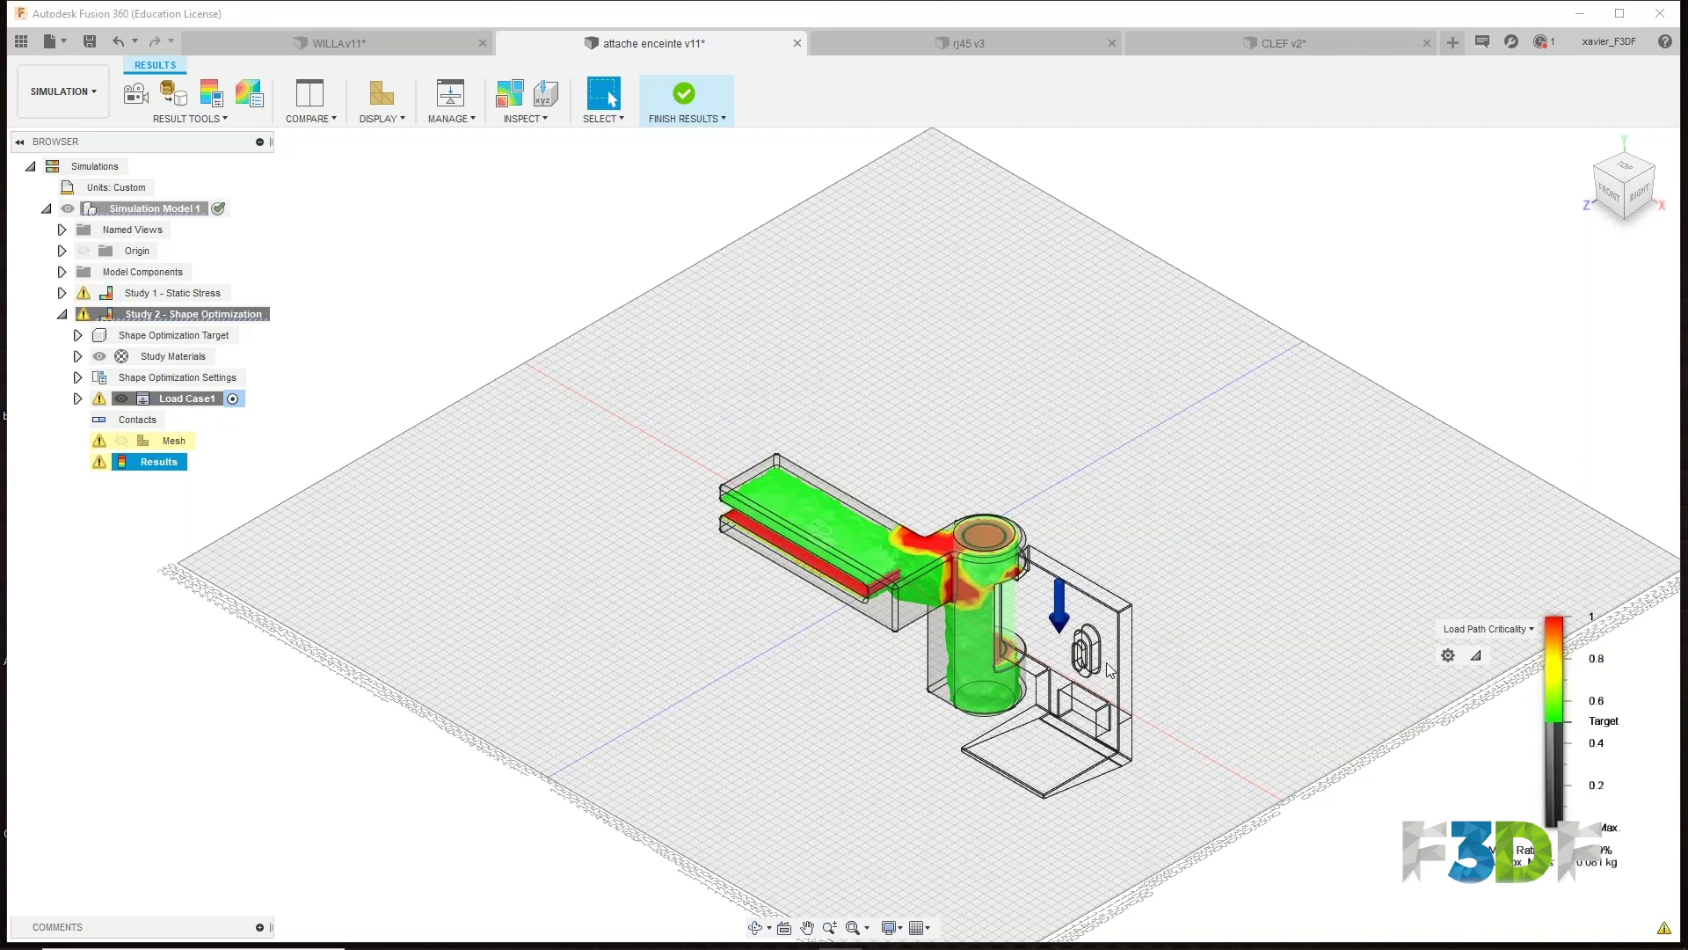
Examine the load path criticality results on the bracket's arm, hinge cylinder and mounting plate.
scroll(1108, 671, "down", 1)
scroll(1108, 671, "up", 2)
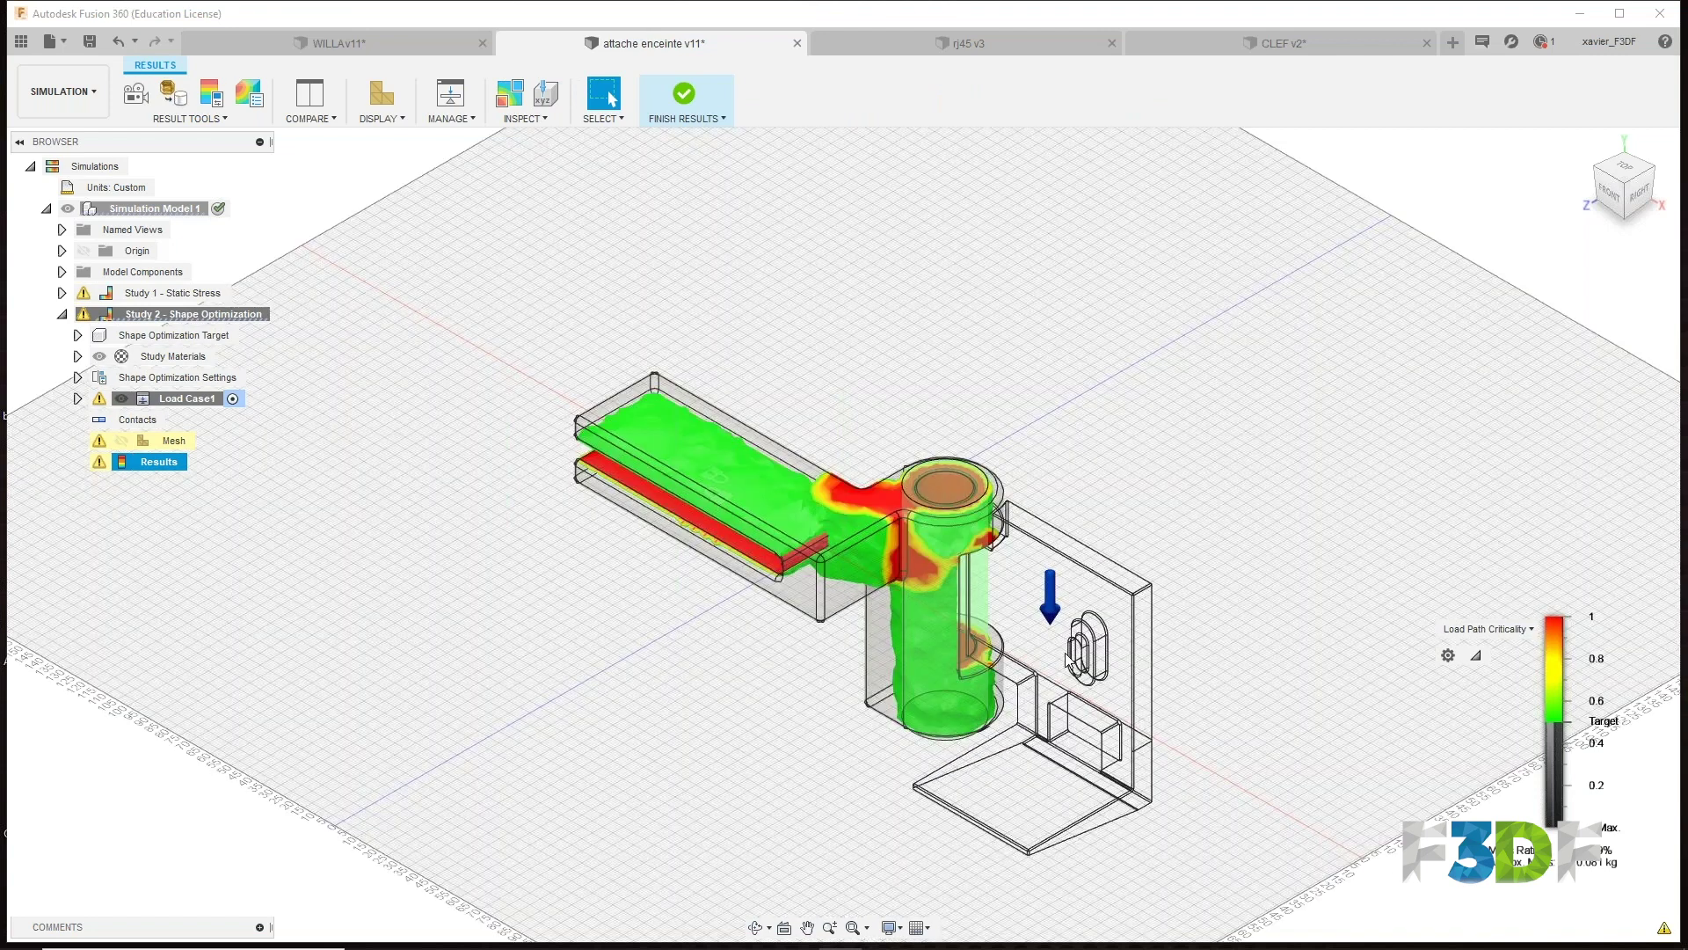
scroll(1069, 659, "up", 3)
middle_click_drag(1069, 660, 1156, 568)
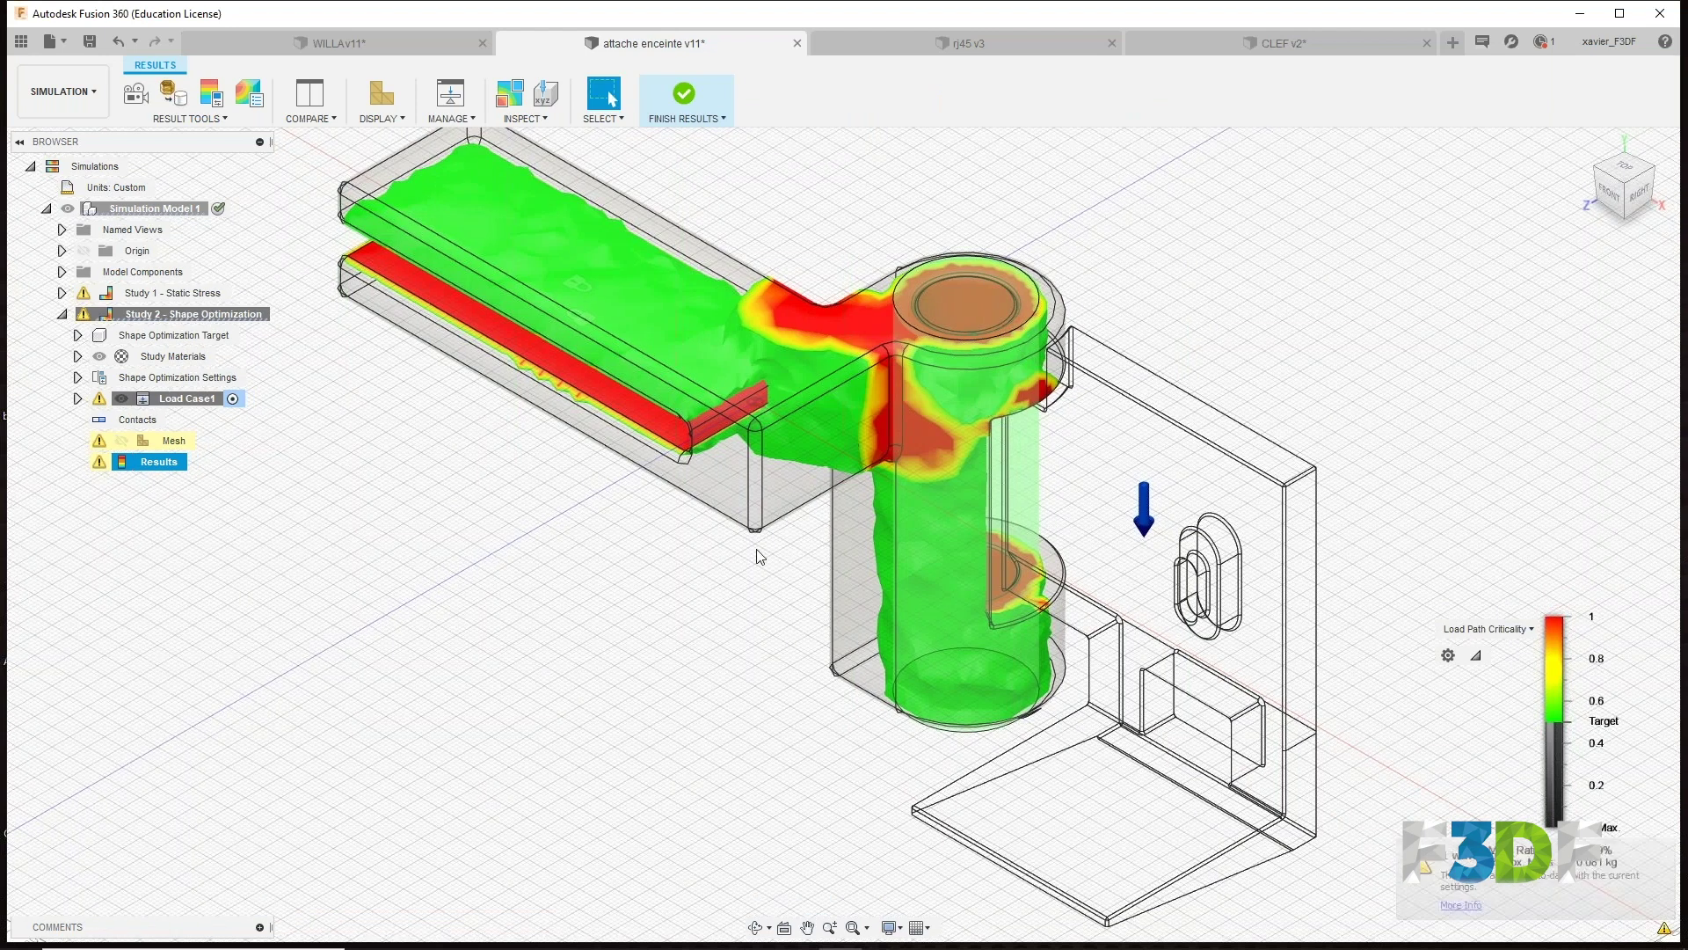
middle_click_drag(854, 550, 856, 564)
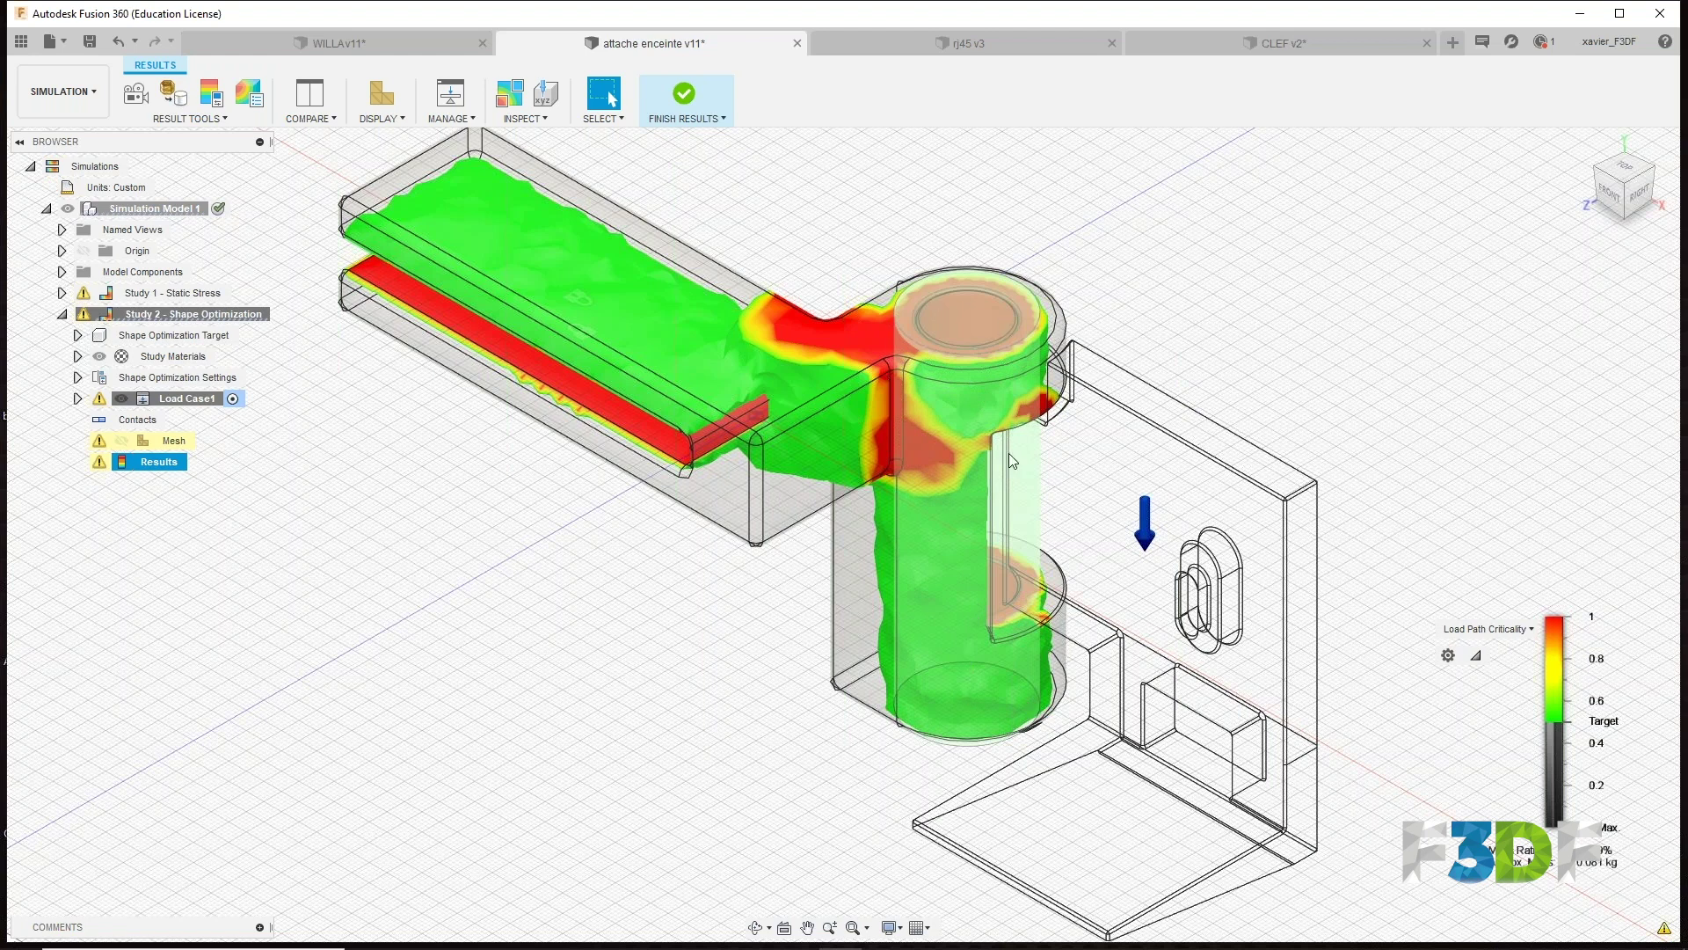
middle_click_drag(1090, 600, 1125, 423, "shift")
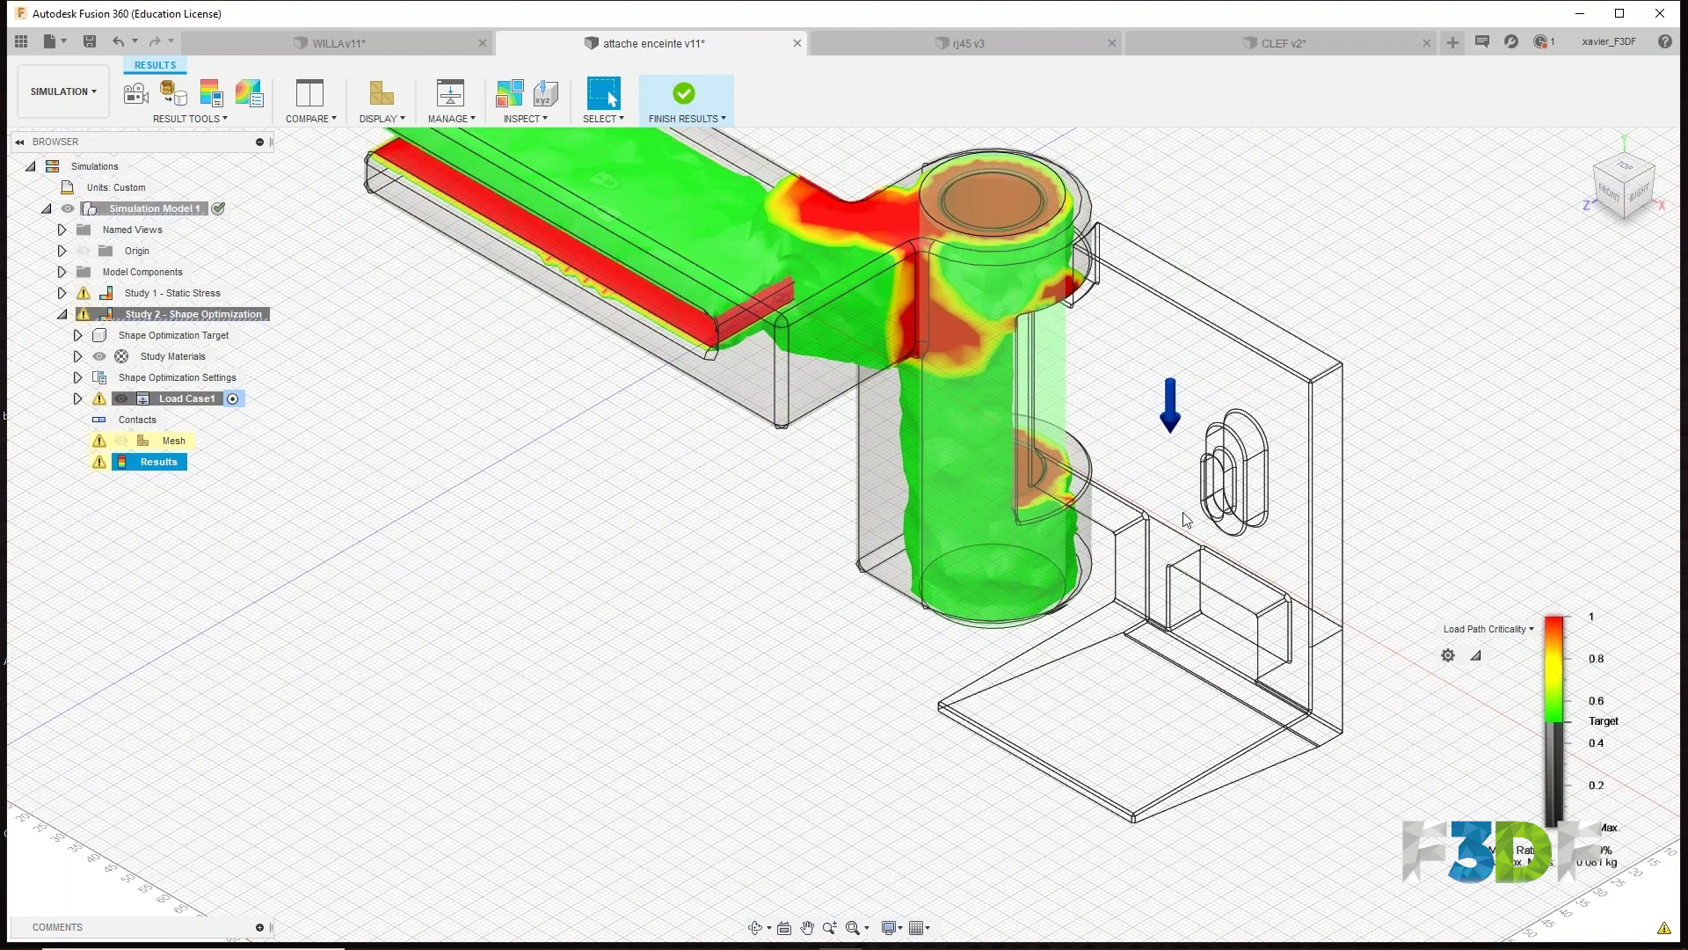
middle_click_drag(1183, 523, 1196, 516)
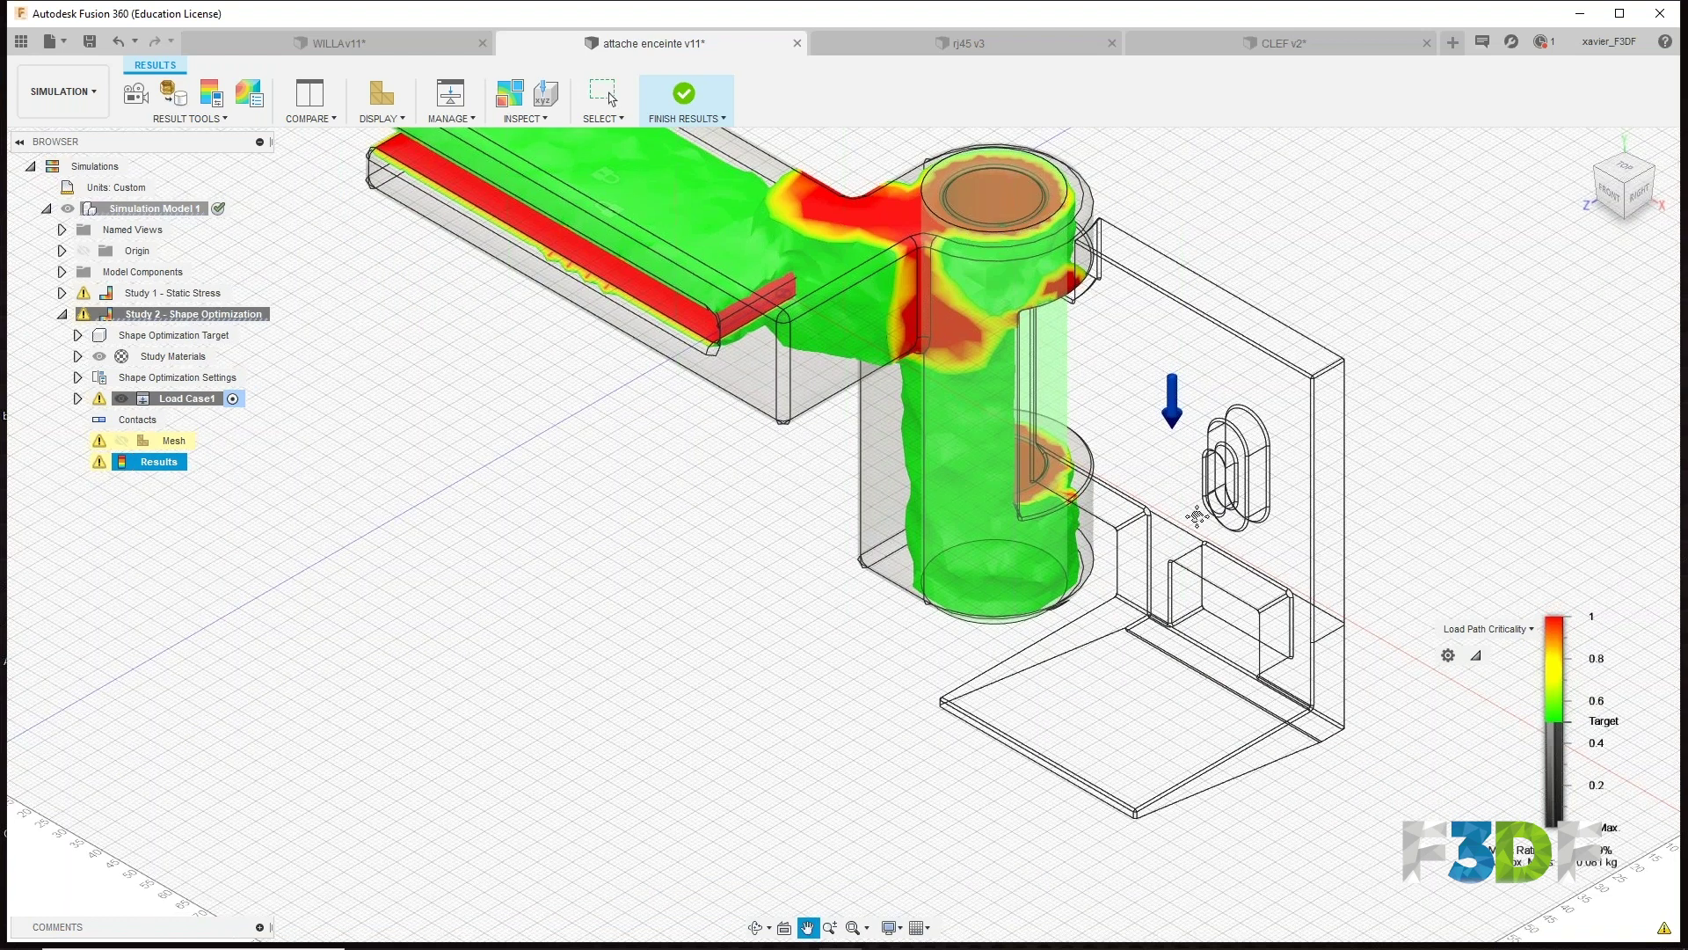
scroll(1132, 550, "down", 3)
middle_click_drag(1132, 550, 1063, 444)
middle_click_drag(532, 394, 651, 463)
Adjust the Load Path Criticality threshold slightly and inspect the optimized shape from the front and at an angle.
left_click_drag(1556, 761, 1602, 727)
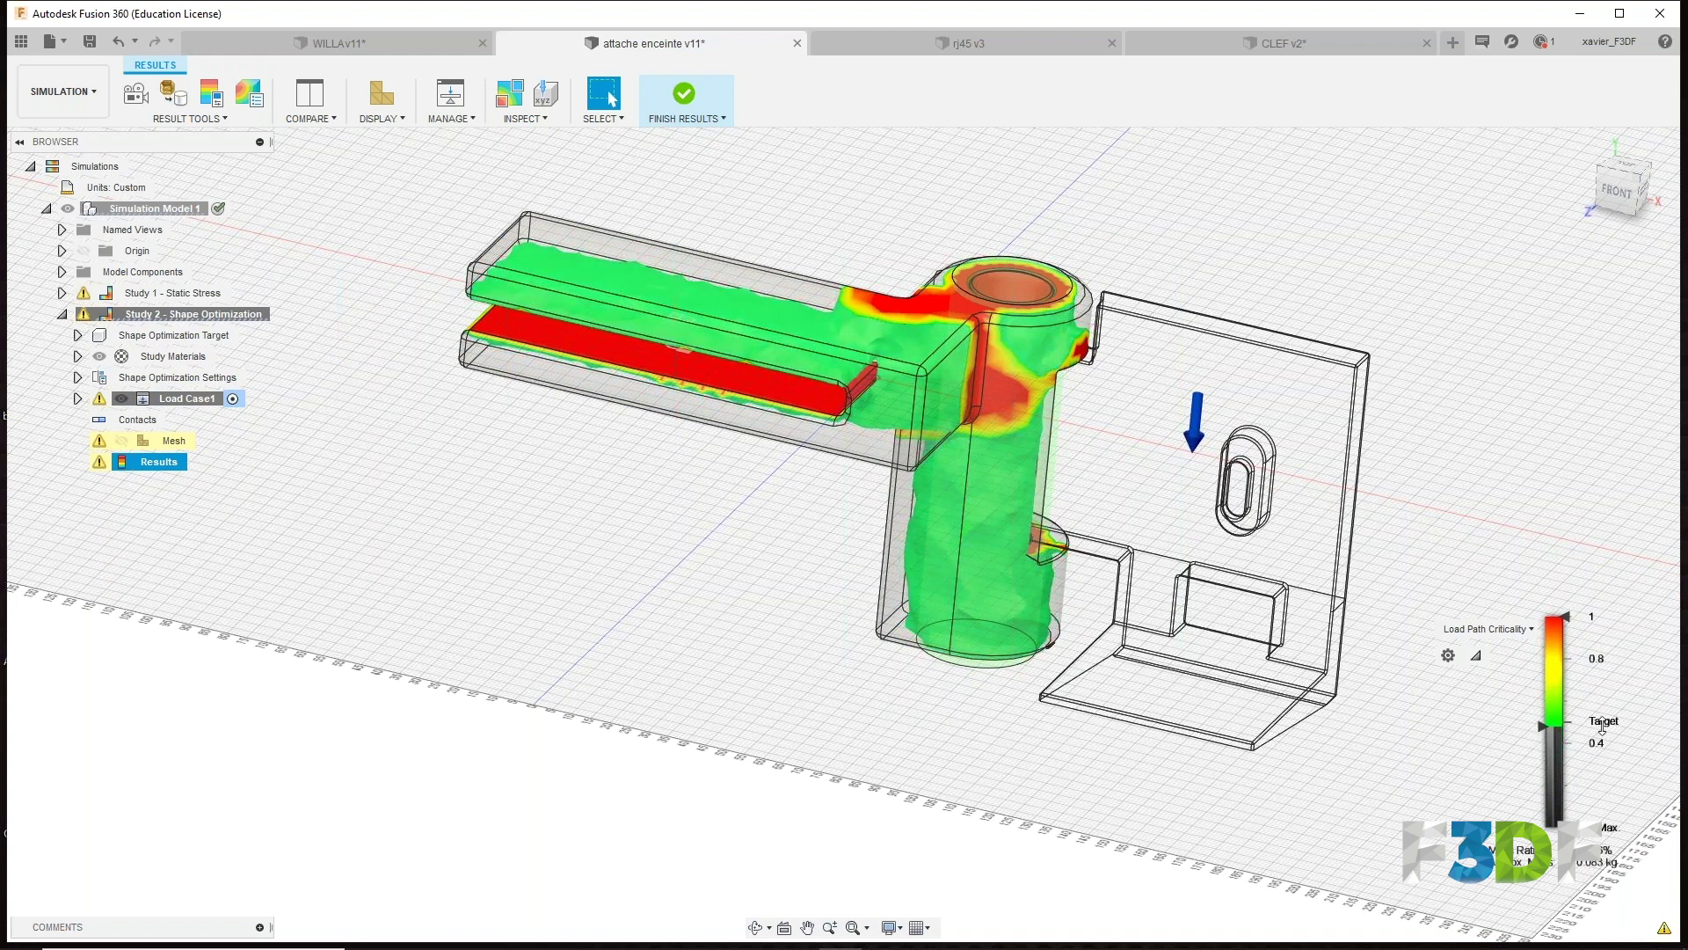
left_click(1609, 204)
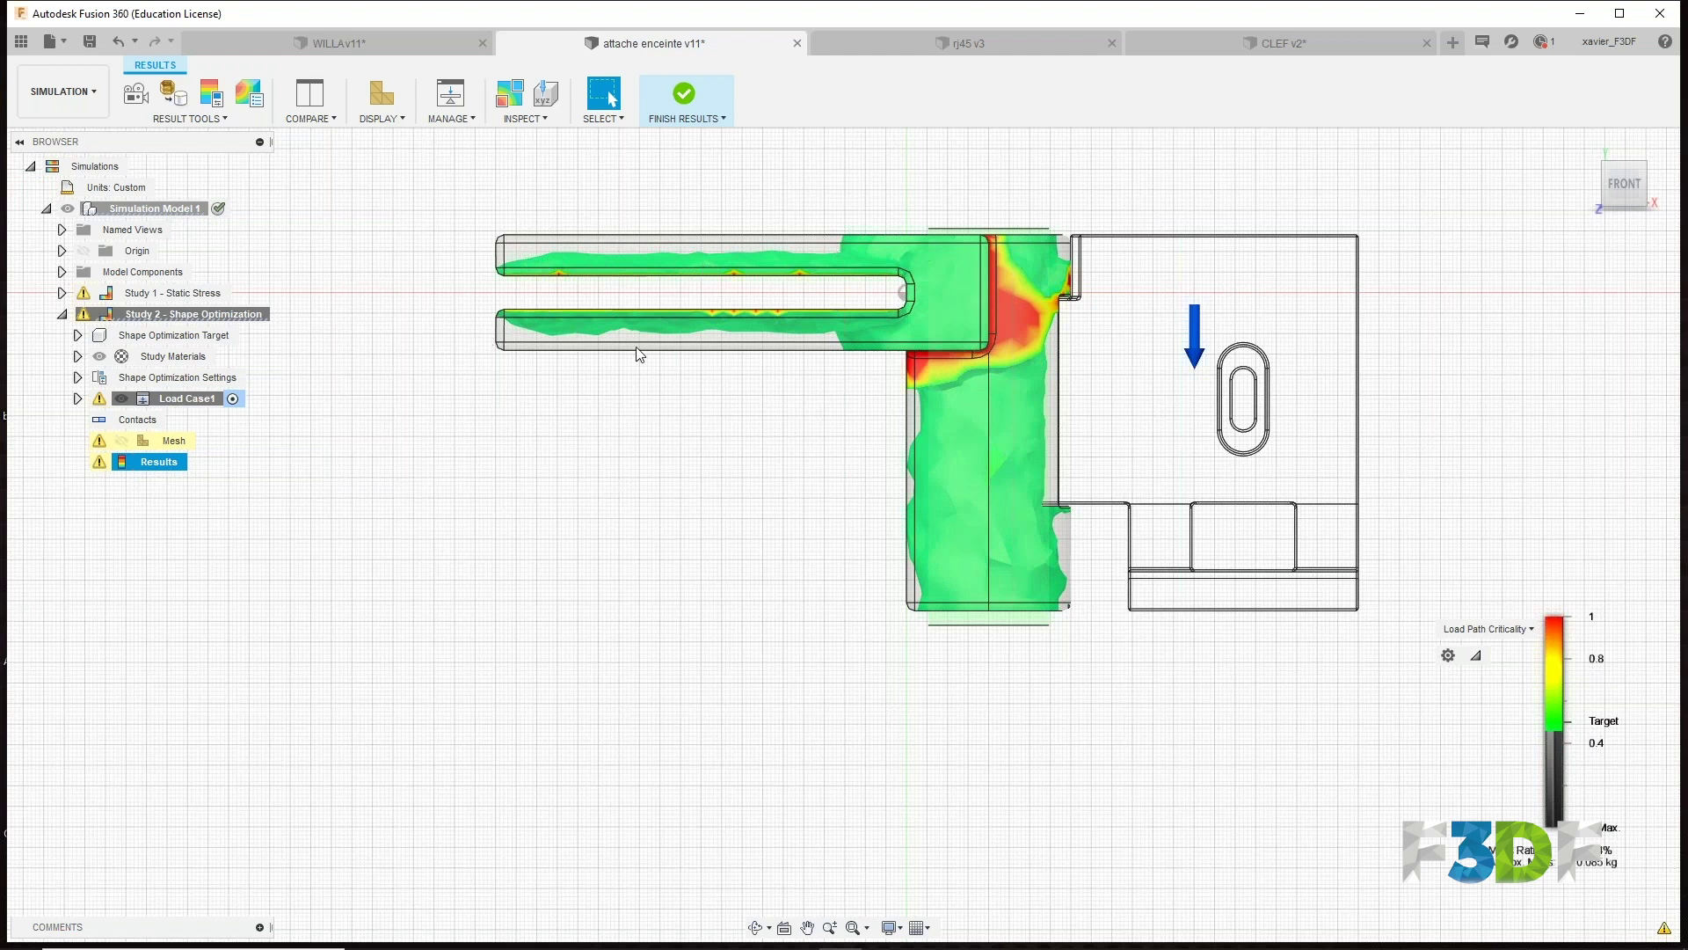
middle_click_drag(1072, 520, 943, 647)
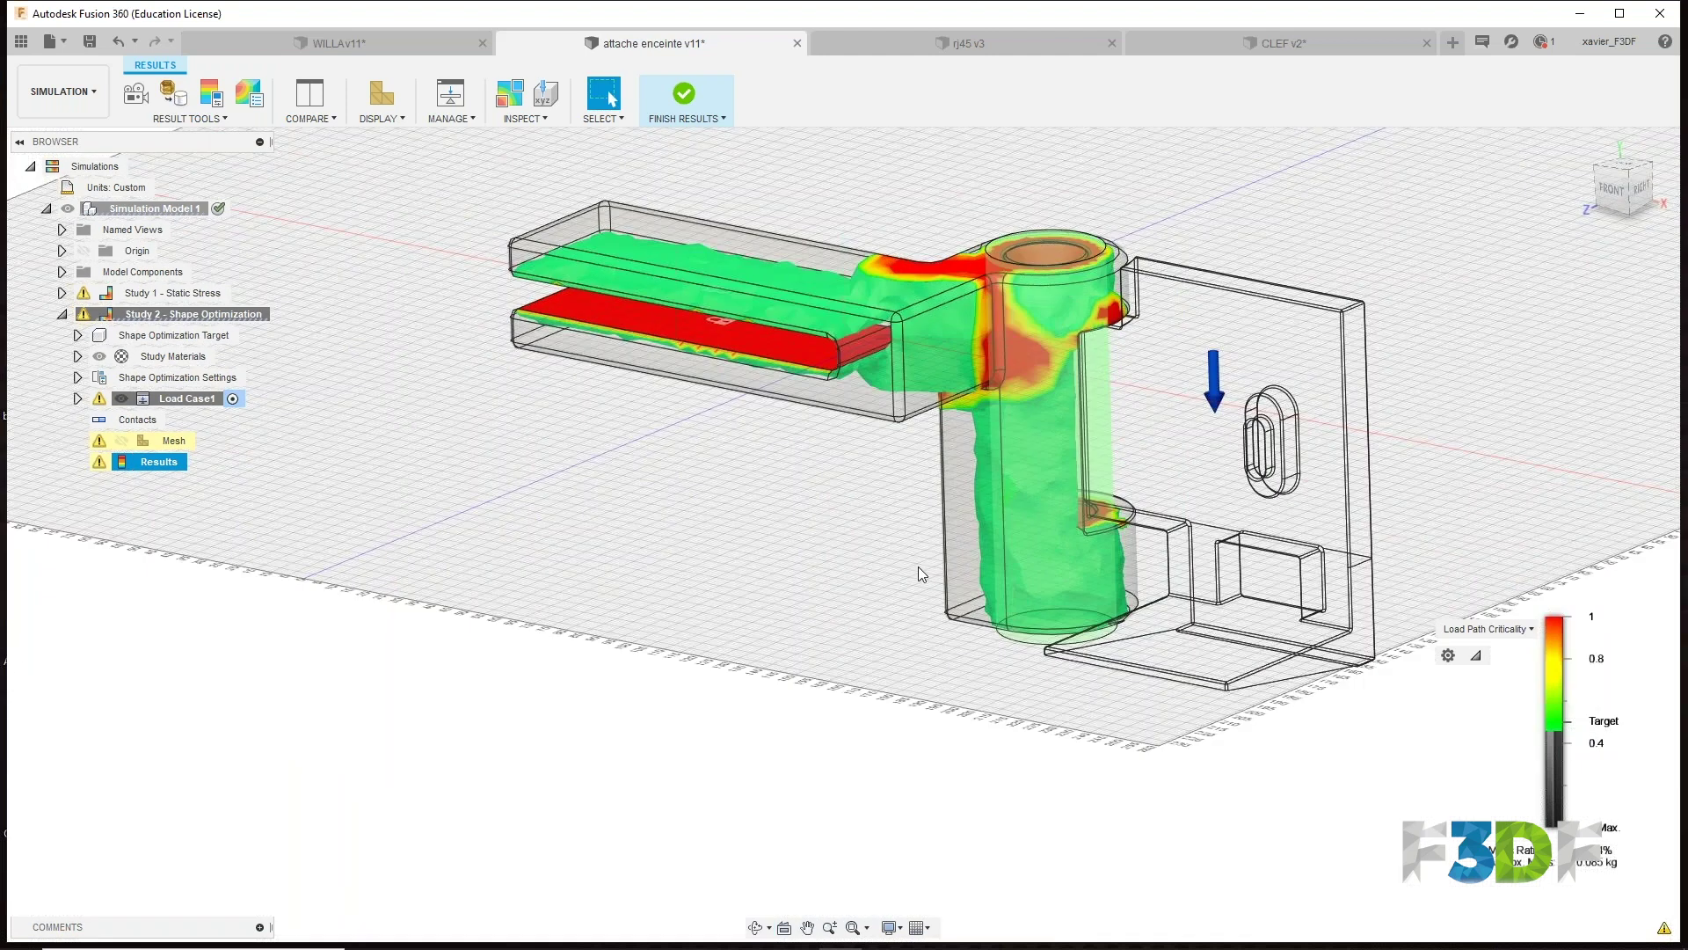
middle_click_drag(1000, 551, 975, 577)
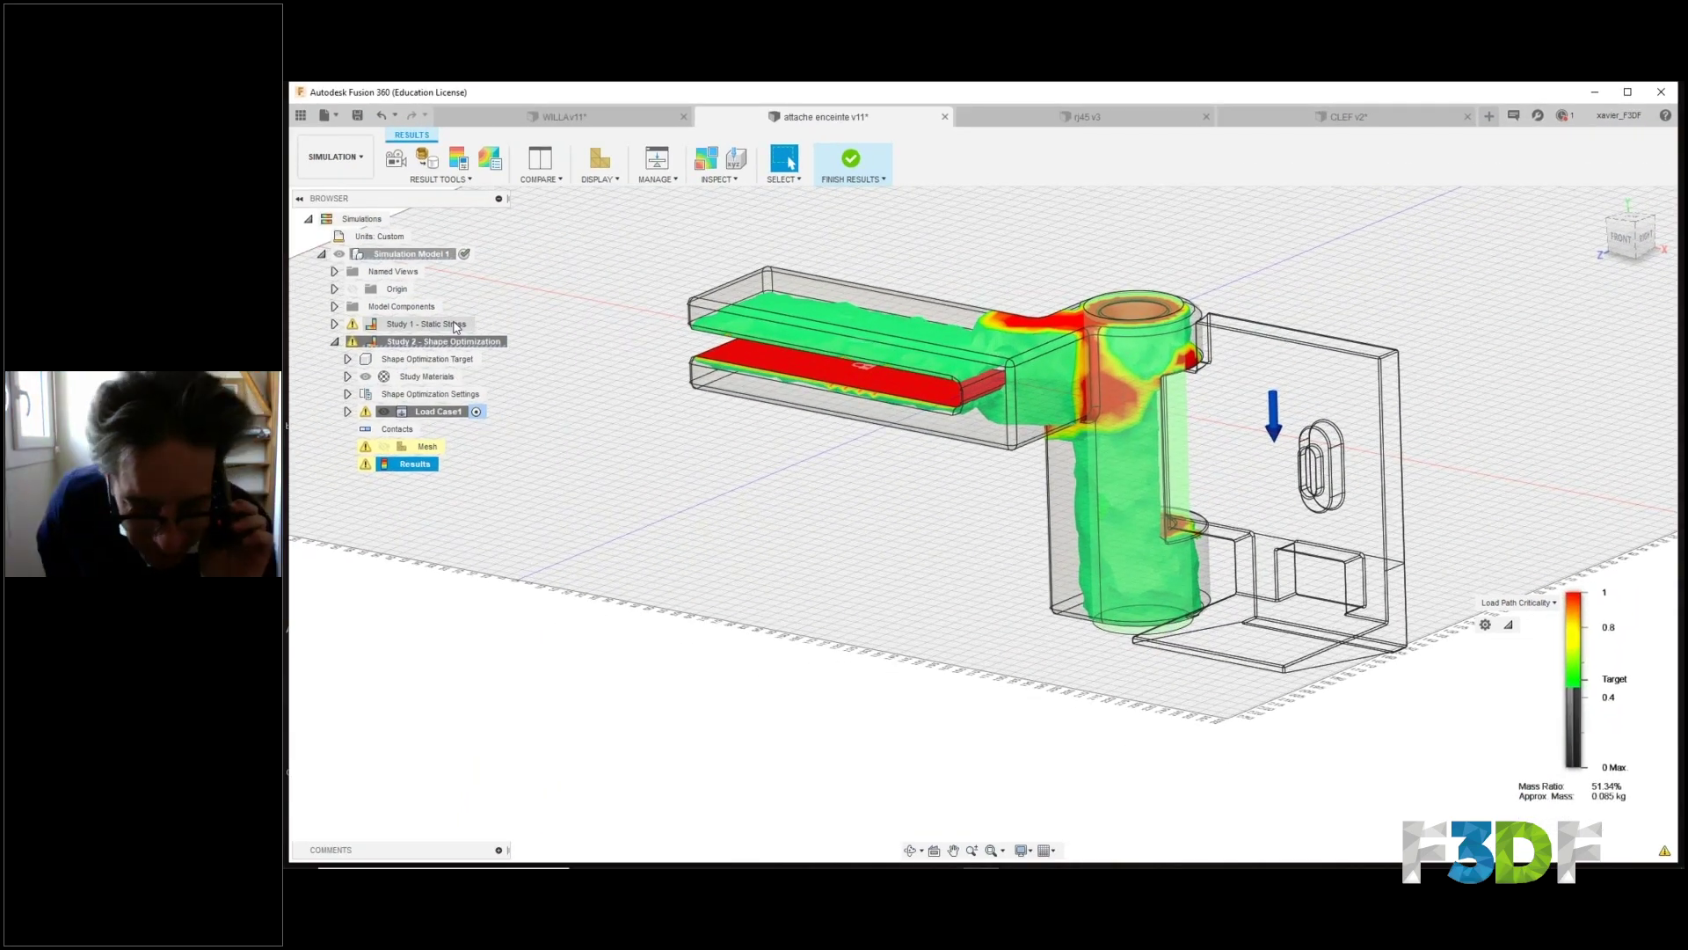
Activate the Static Stress study and display its results.
double_click(448, 324)
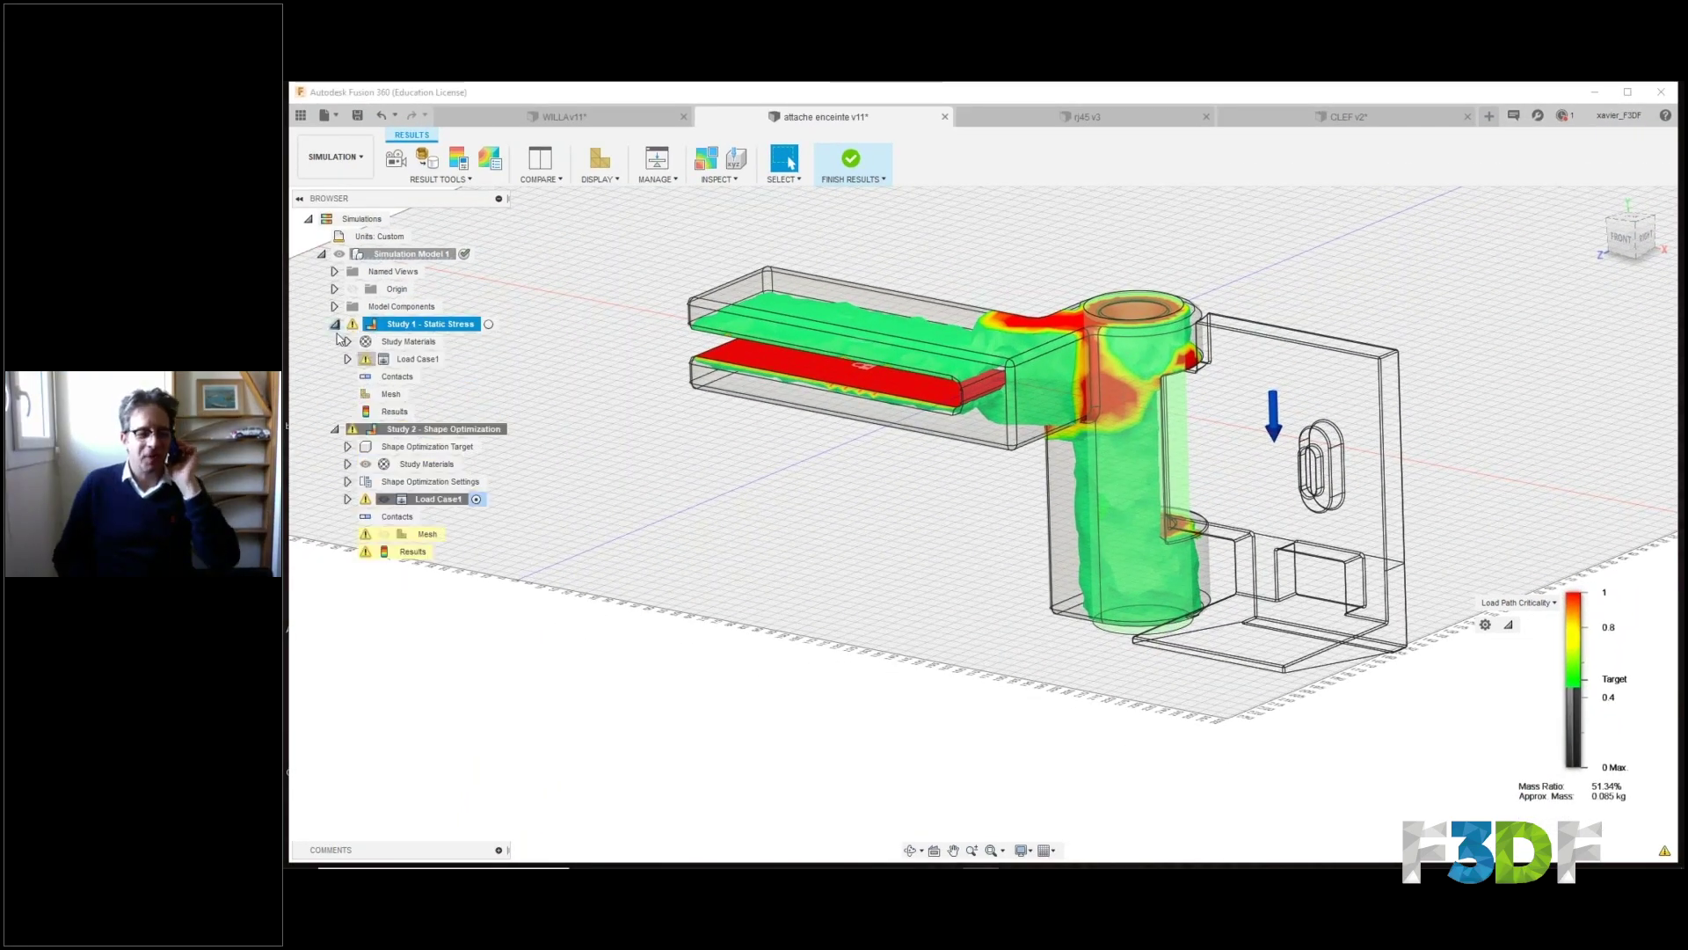
left_click(368, 413)
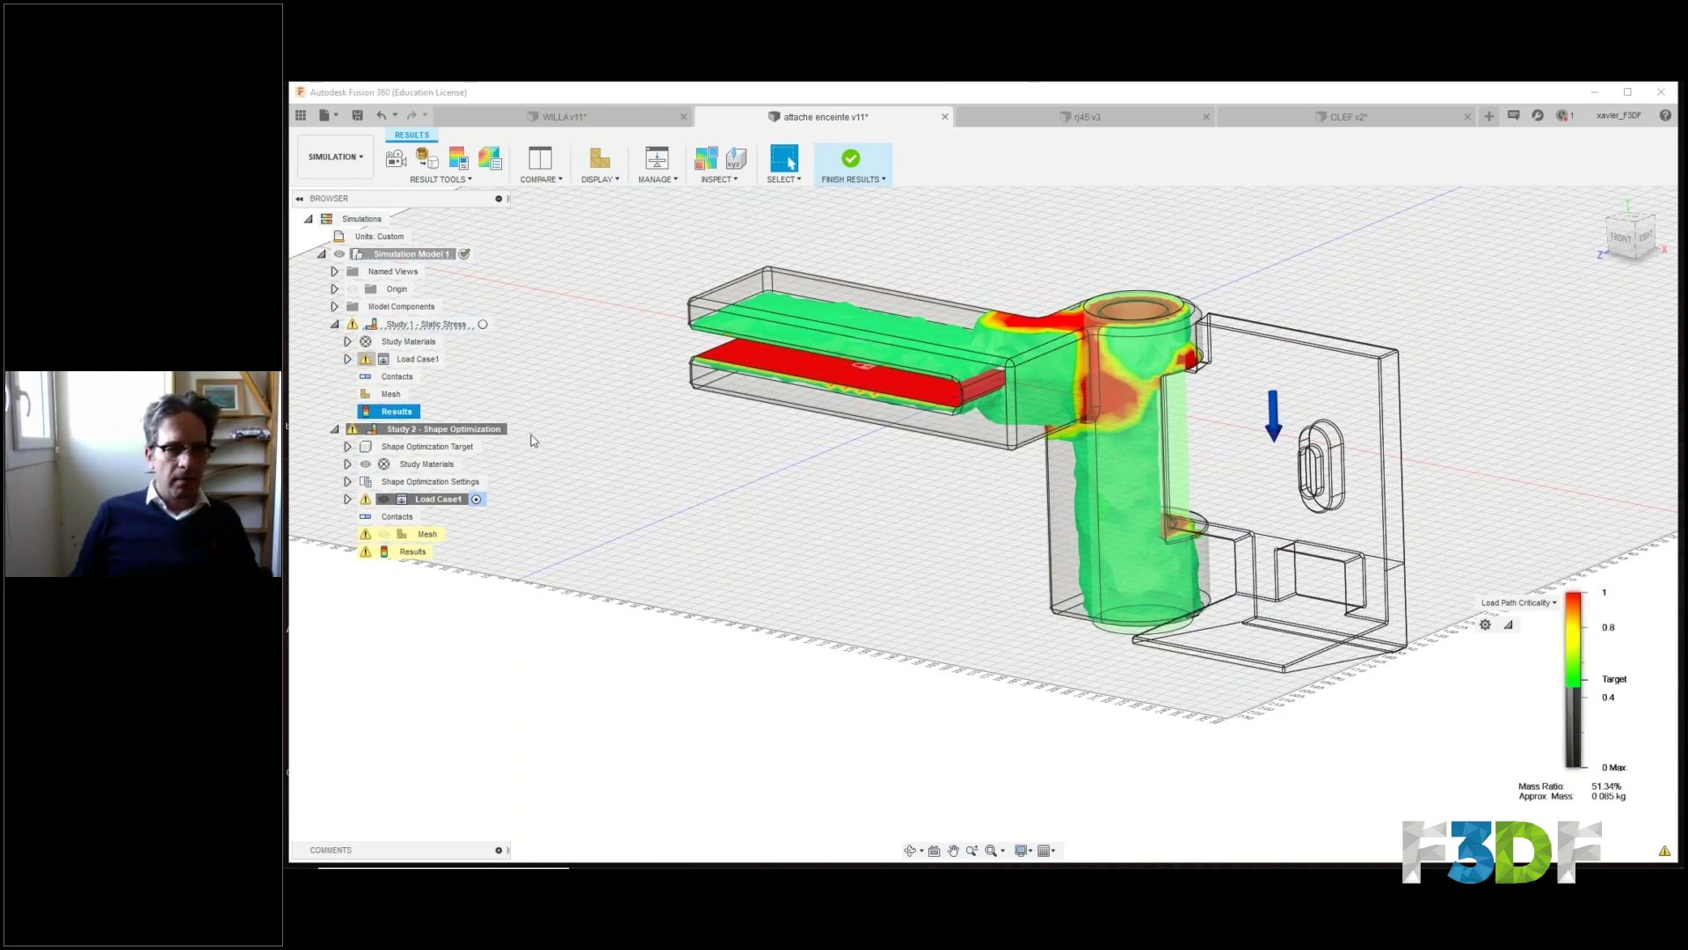
middle_click_drag(921, 438, 904, 443)
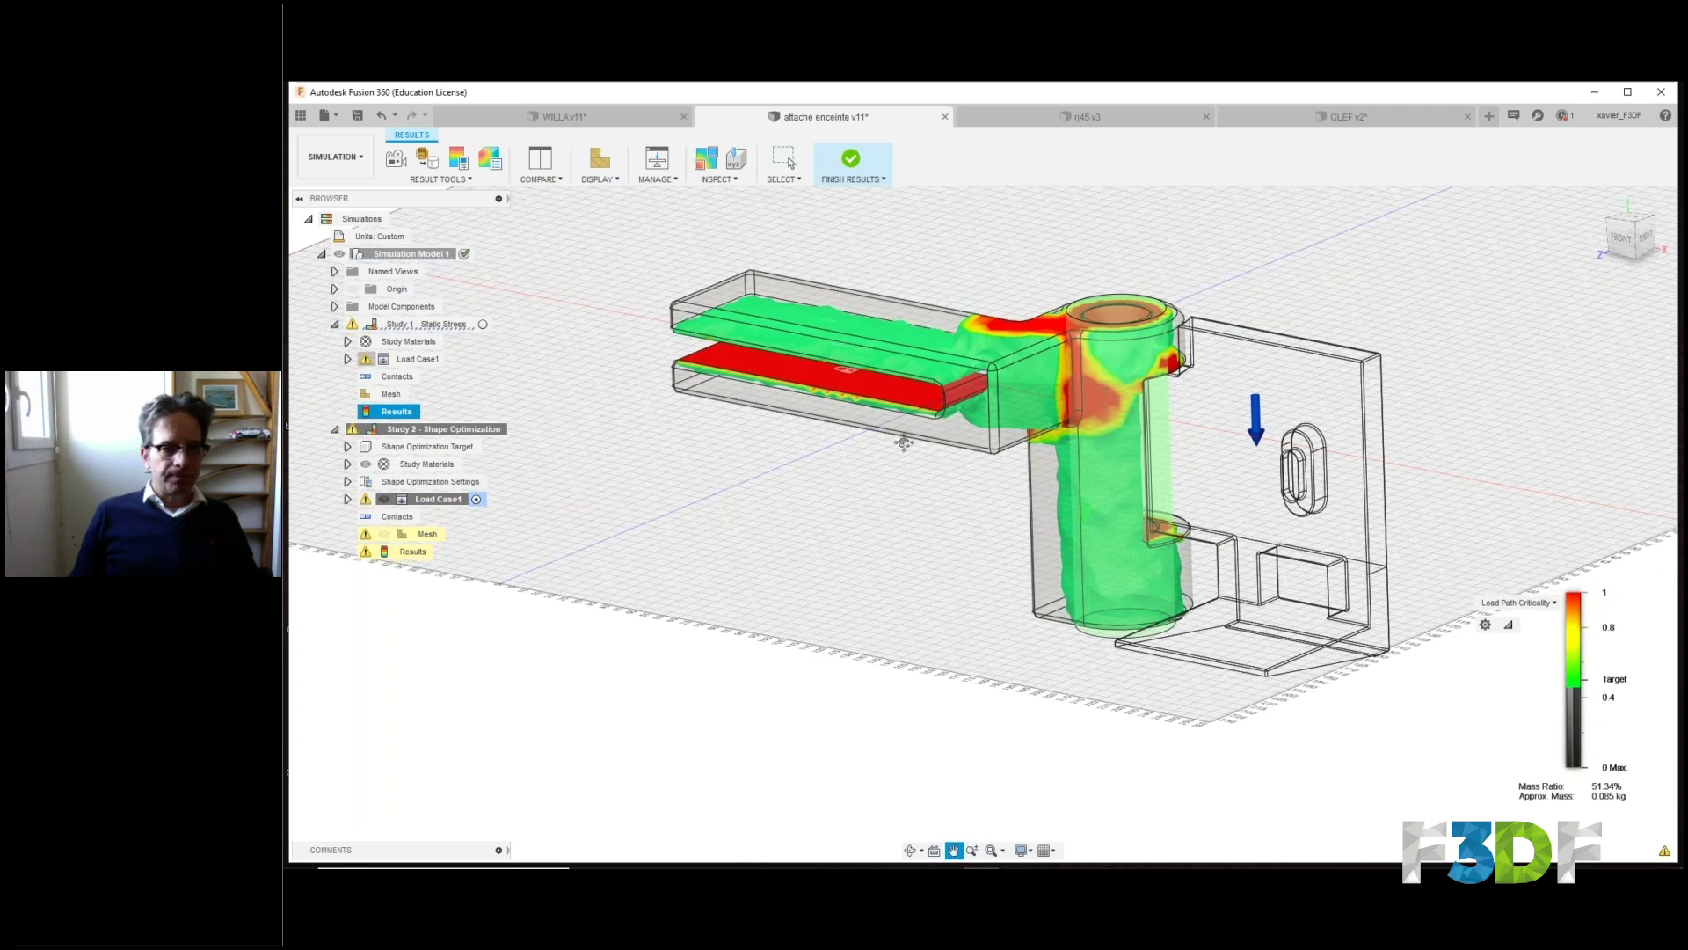
double_click(418, 324)
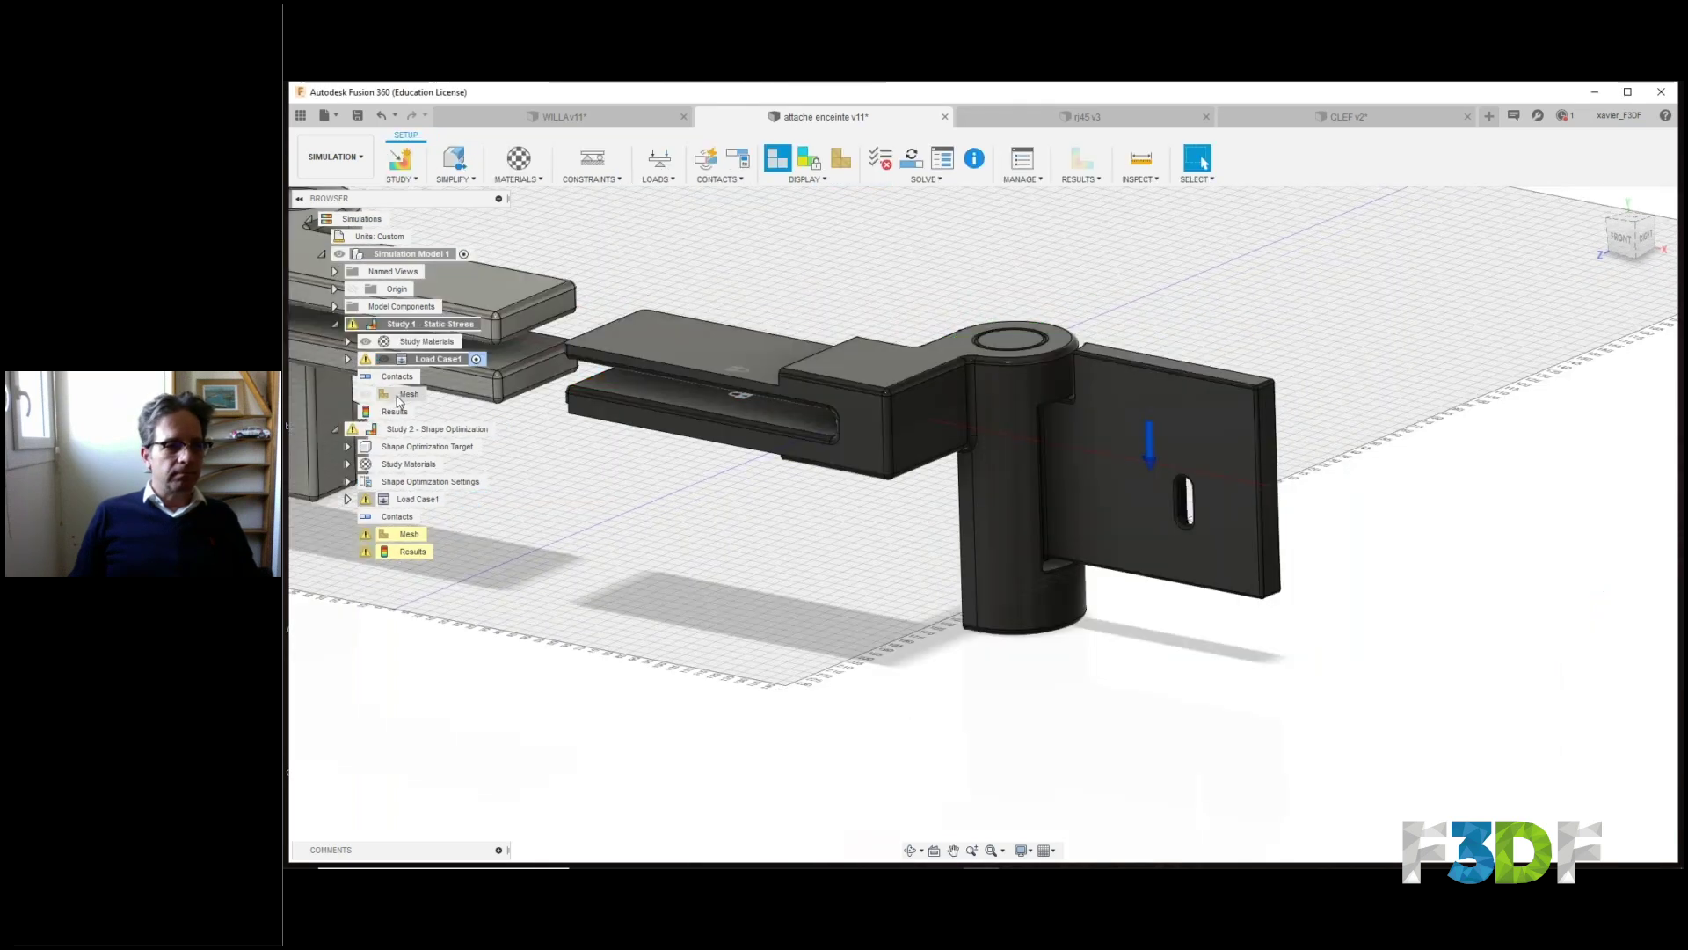
double_click(387, 414)
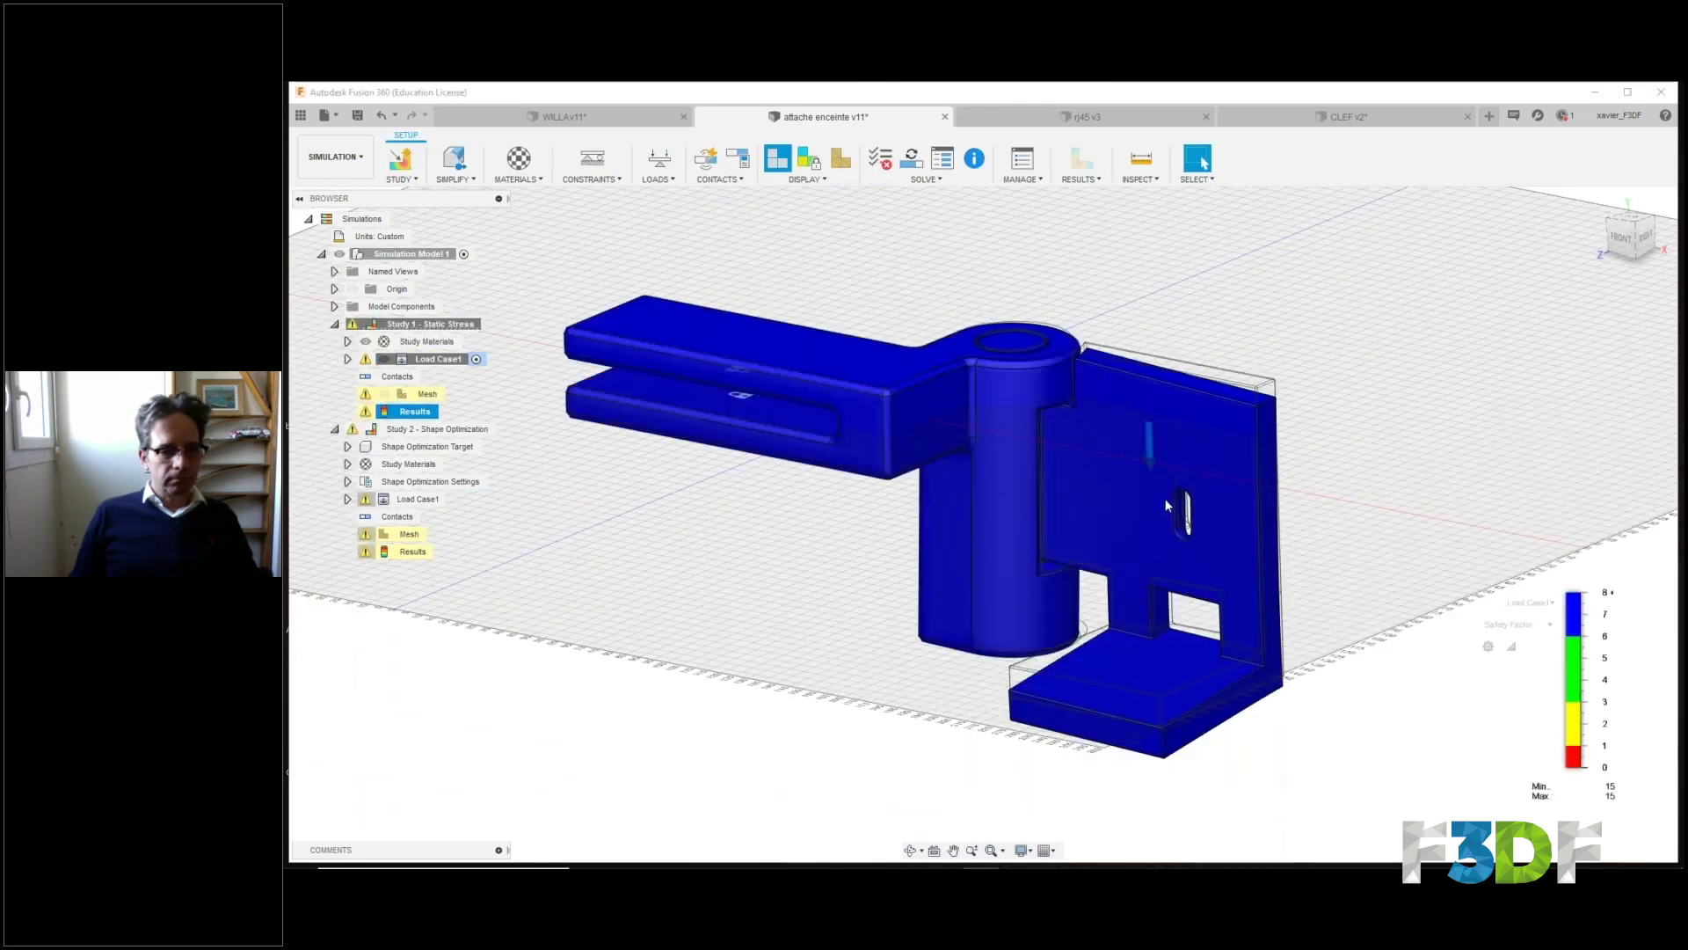
Show the Stress result and then the Displacement result for Load Case1, and inspect the deformed bracket from several sides.
middle_click_drag(1170, 501, 1138, 490)
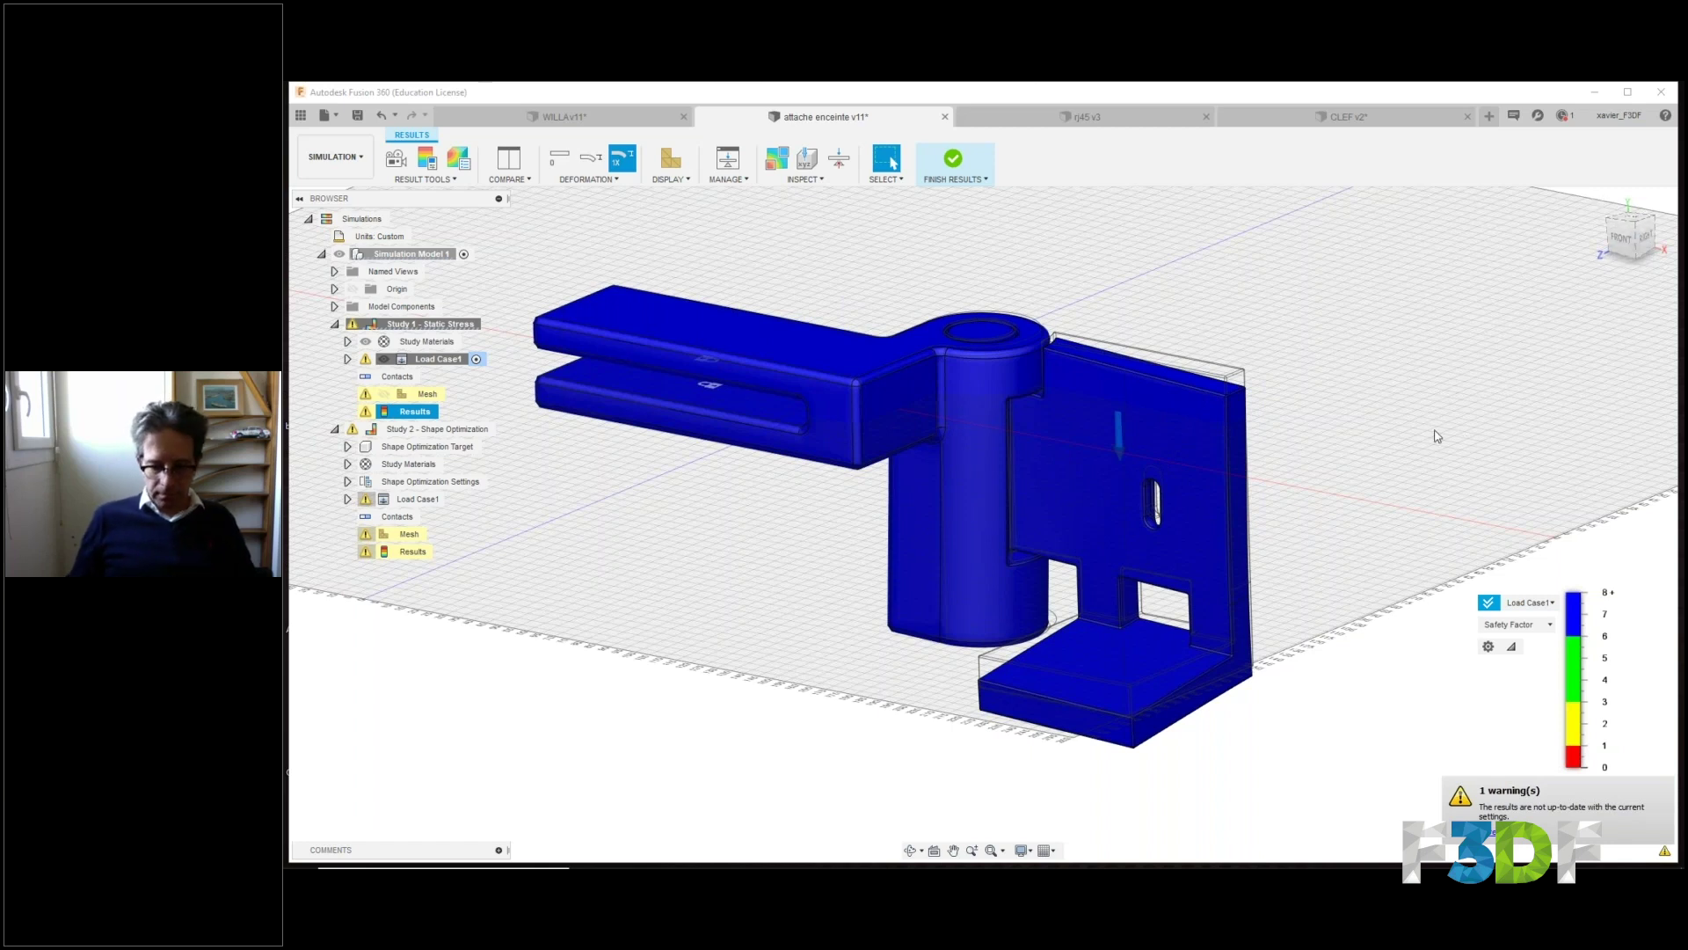
middle_click_drag(1527, 573, 1264, 430, "shift")
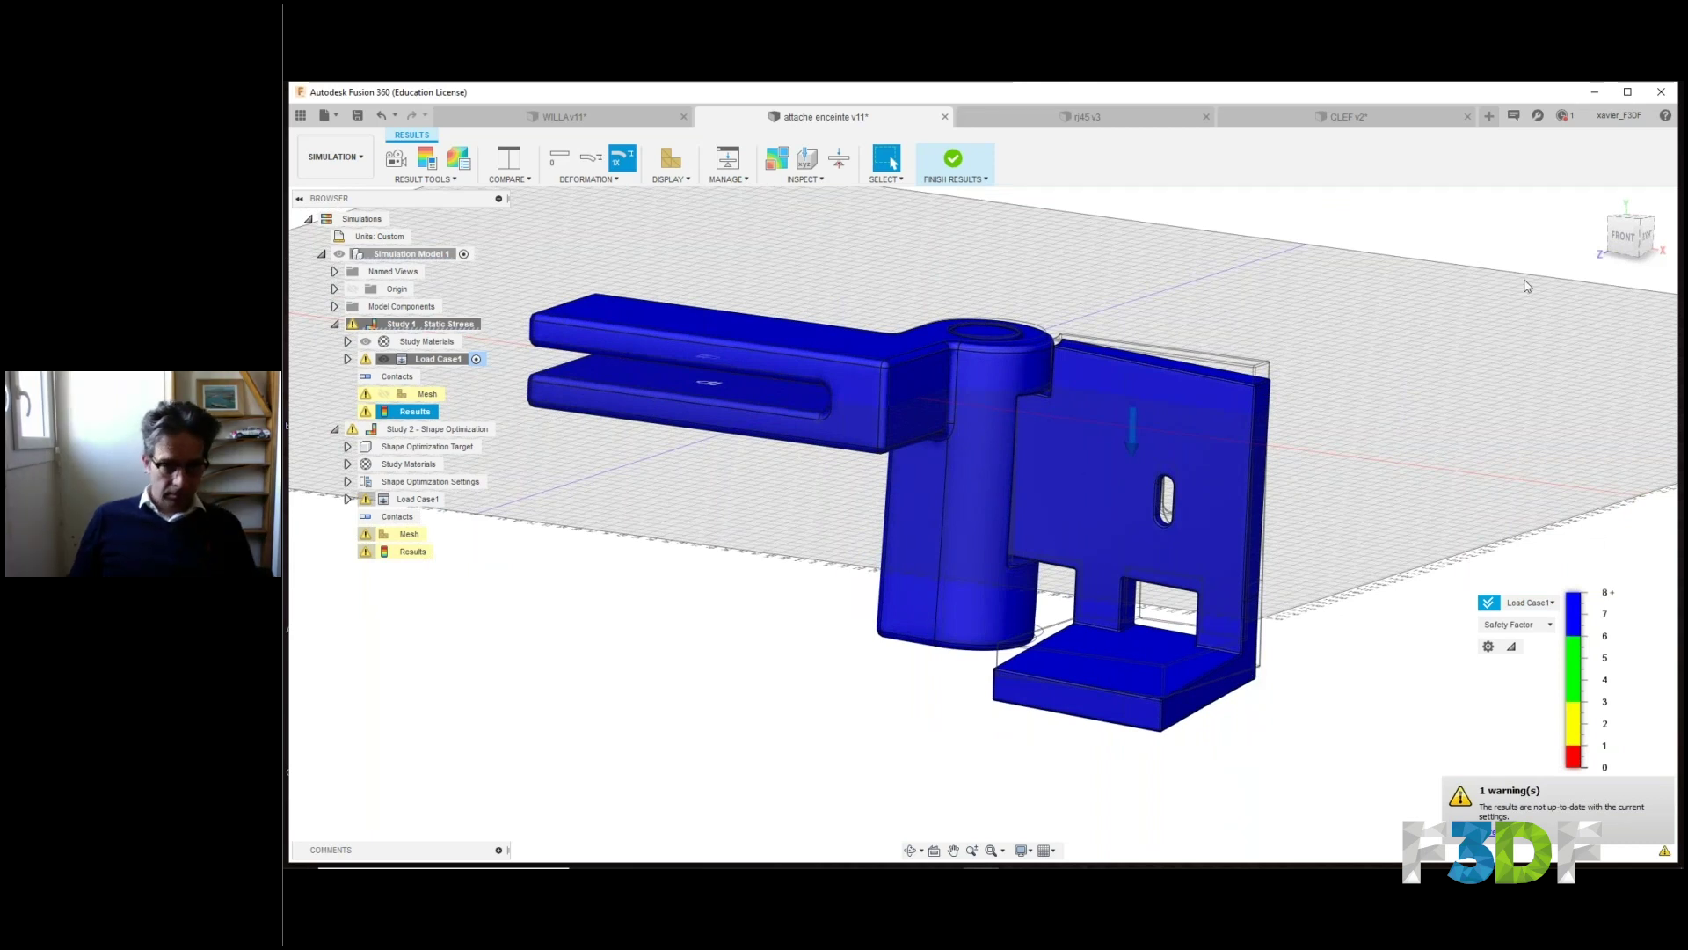
left_click(1516, 624)
left_click(1511, 650)
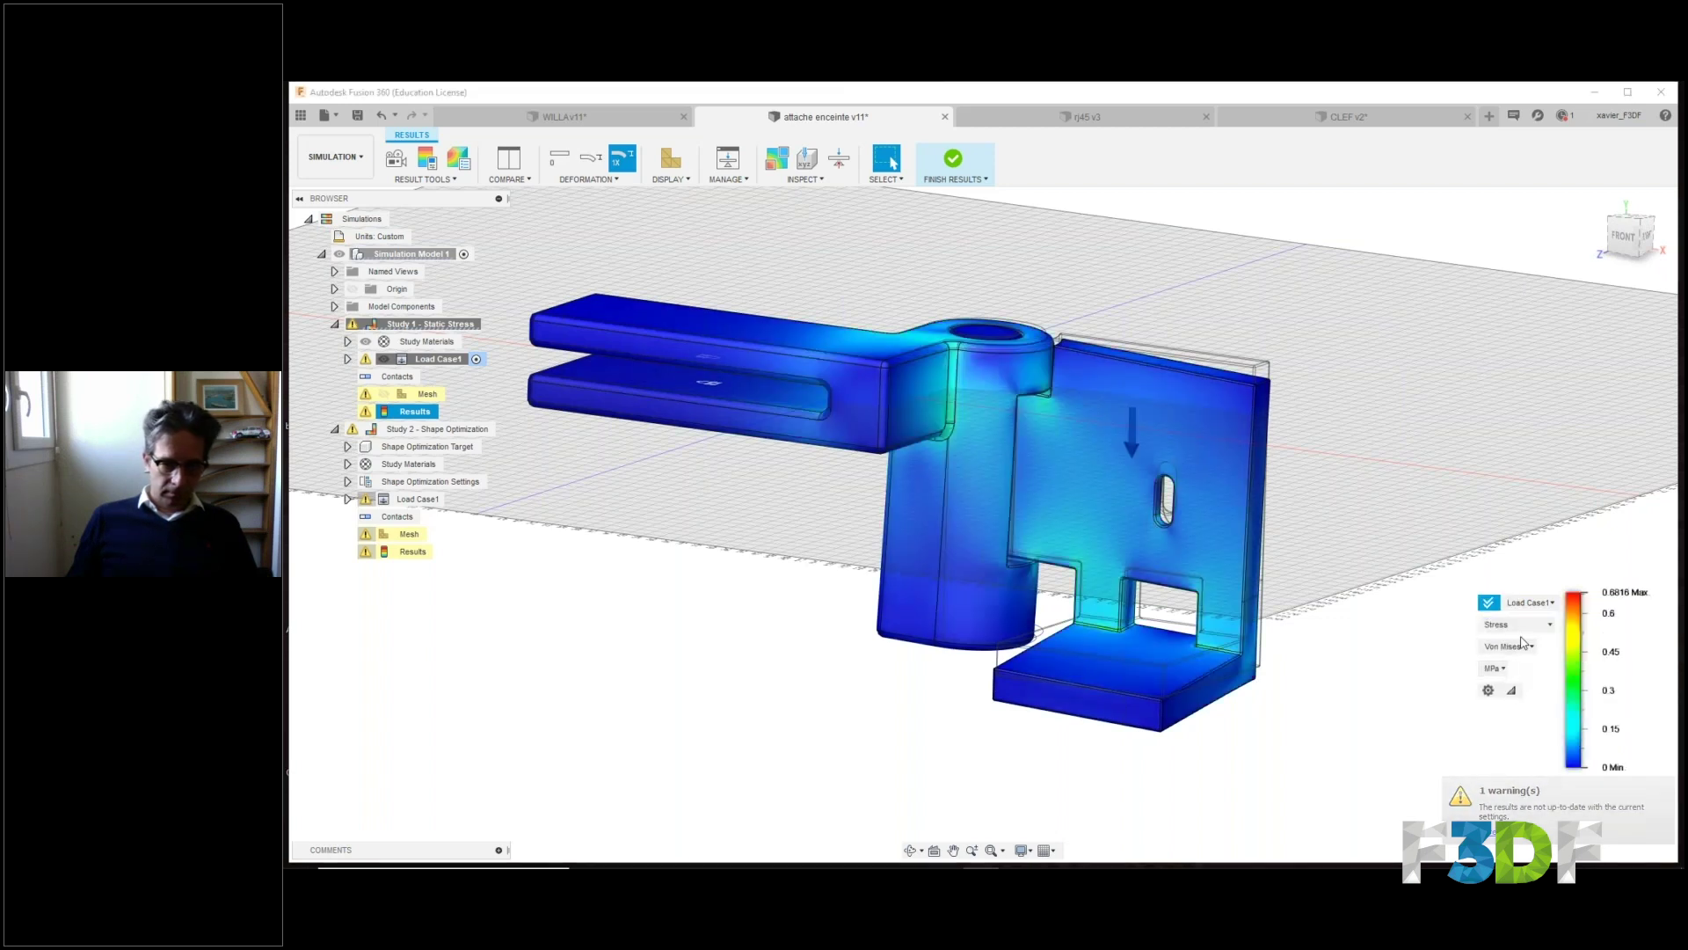
left_click(1516, 624)
left_click(1516, 675)
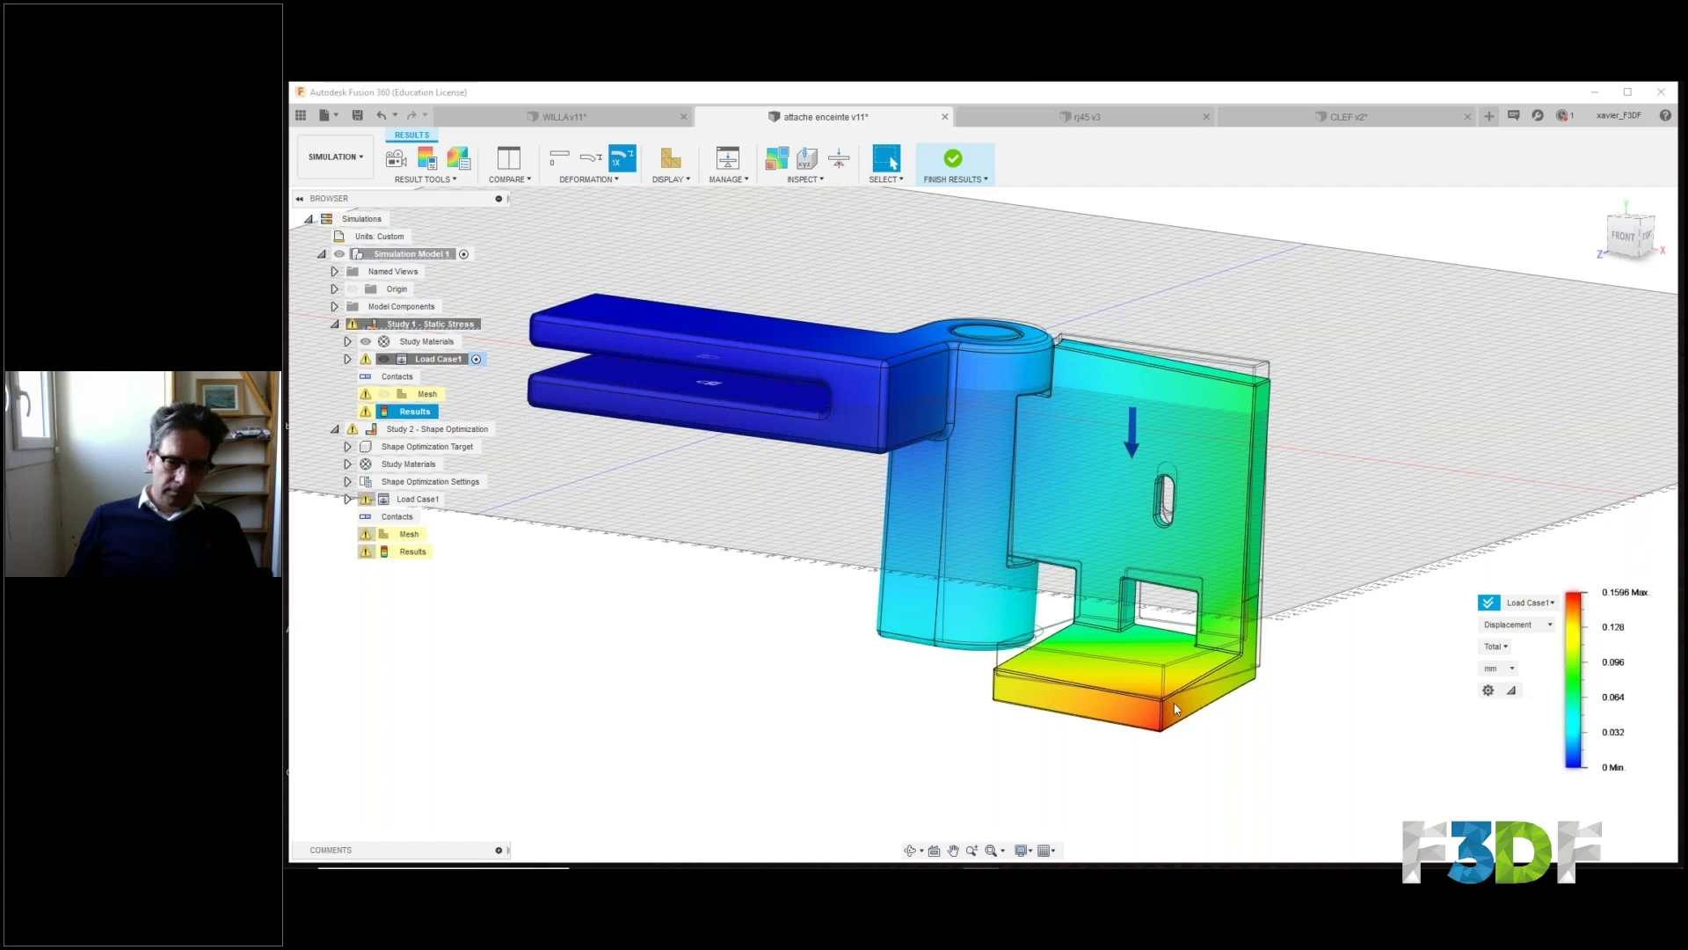
middle_click_drag(1174, 702, 932, 593, "shift")
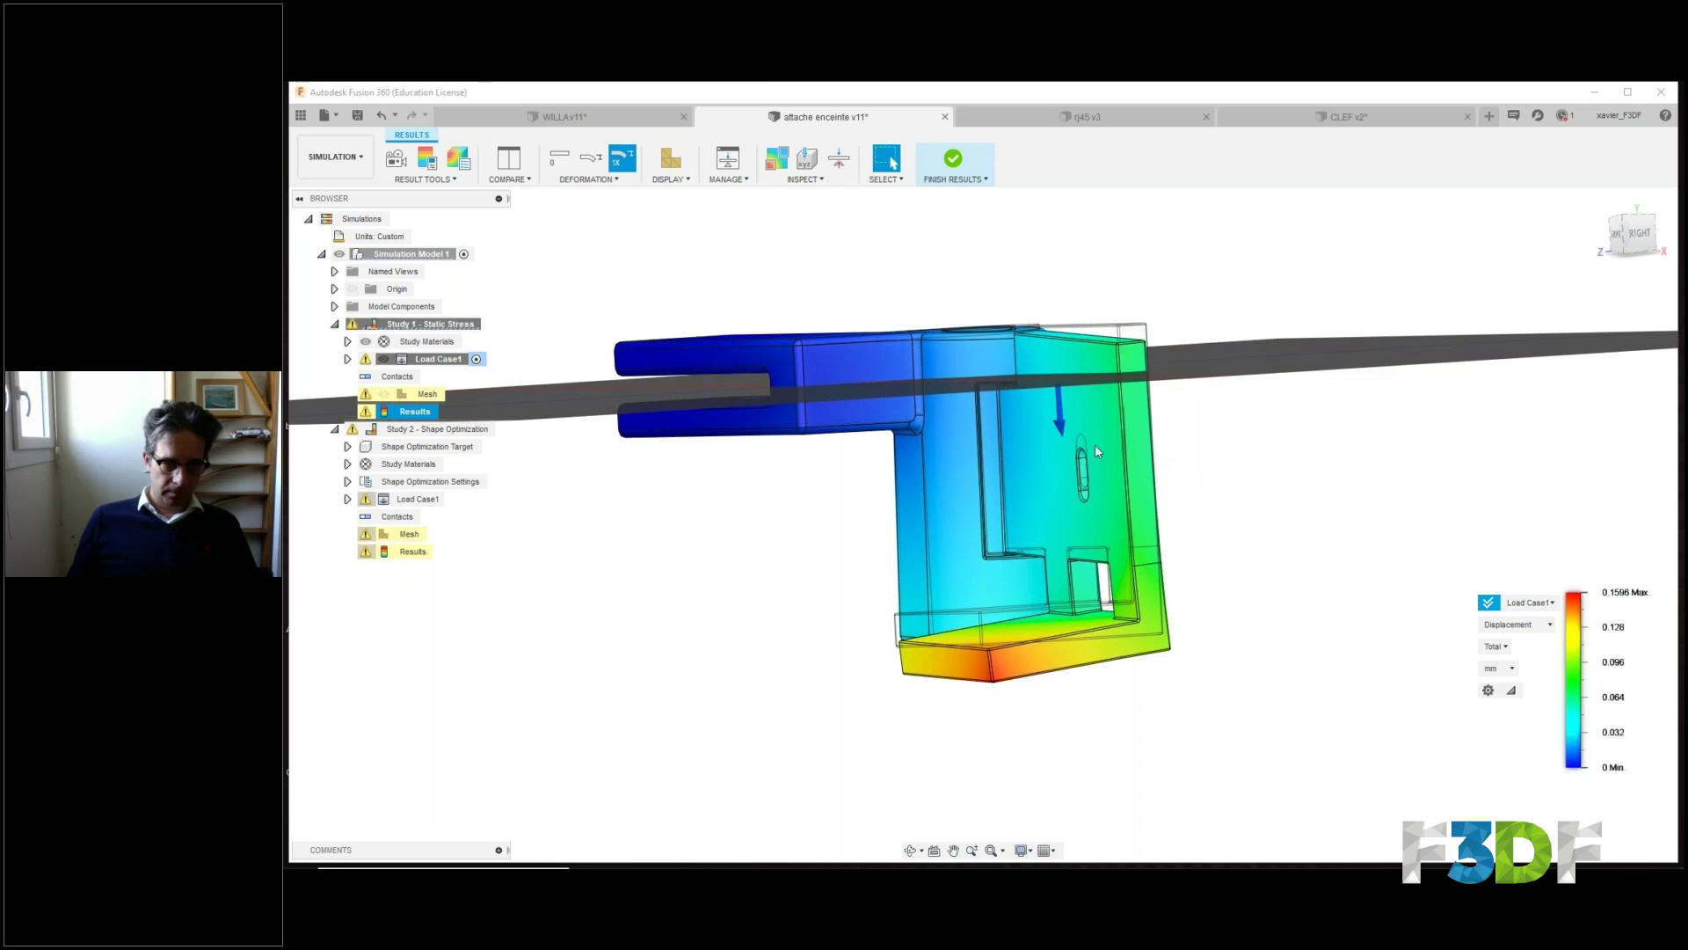
middle_click_drag(1110, 452, 1046, 490, "shift")
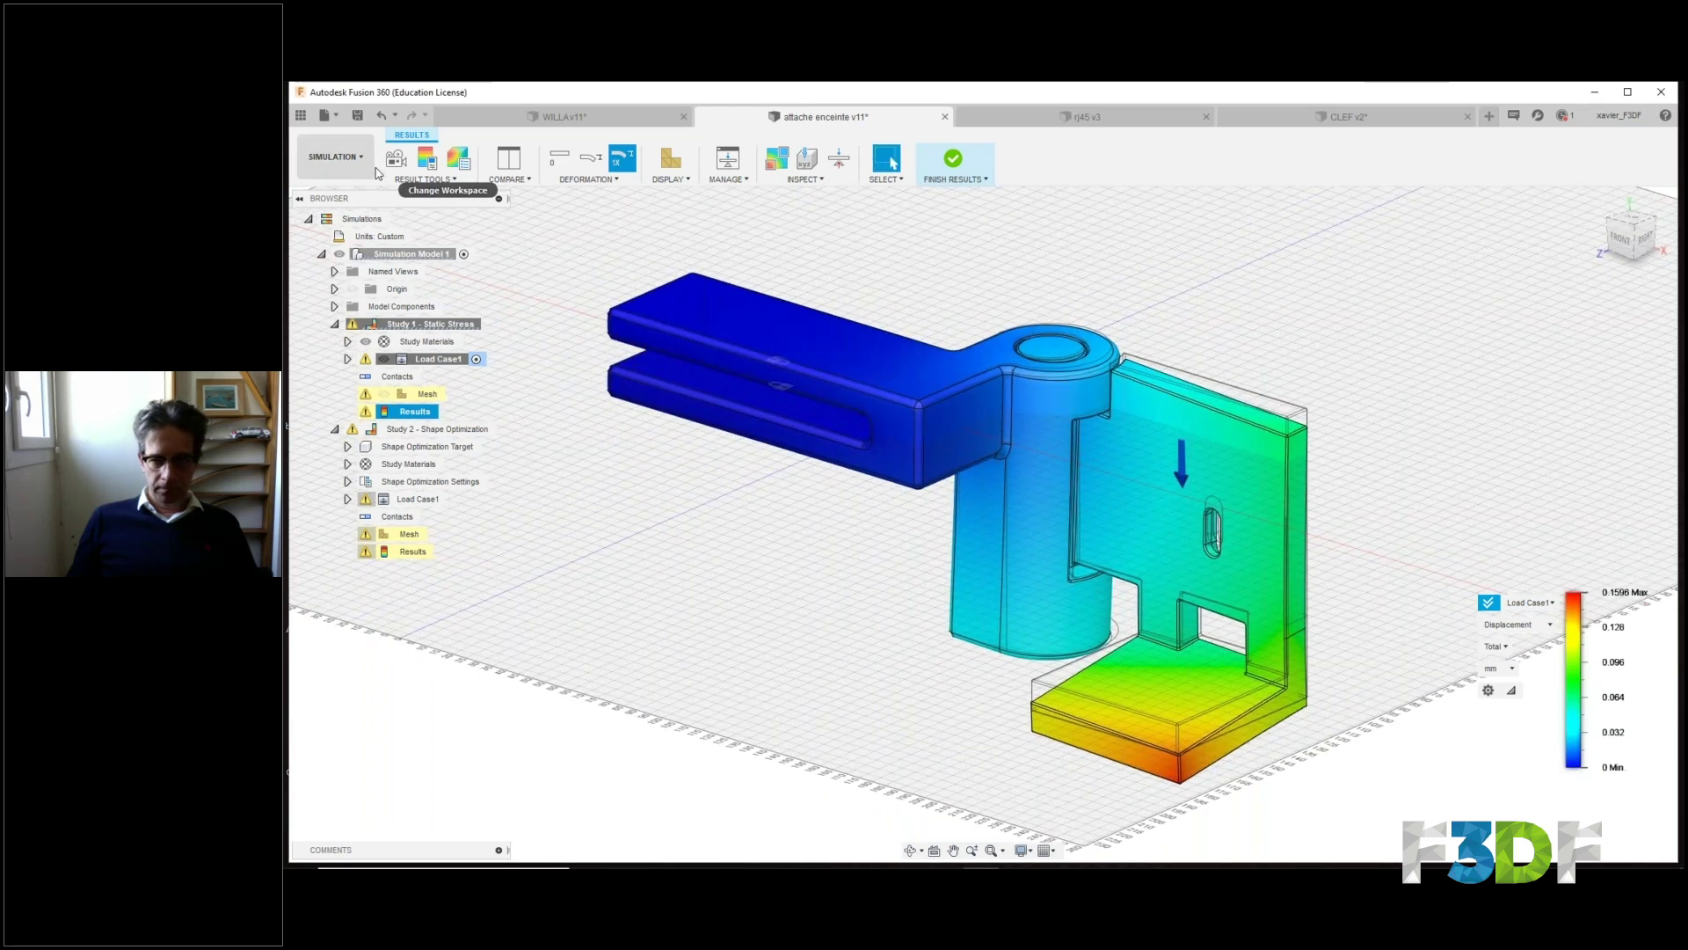
Check the available result tools, then return the attache enceinte design to the Design workspace.
left_click(431, 180)
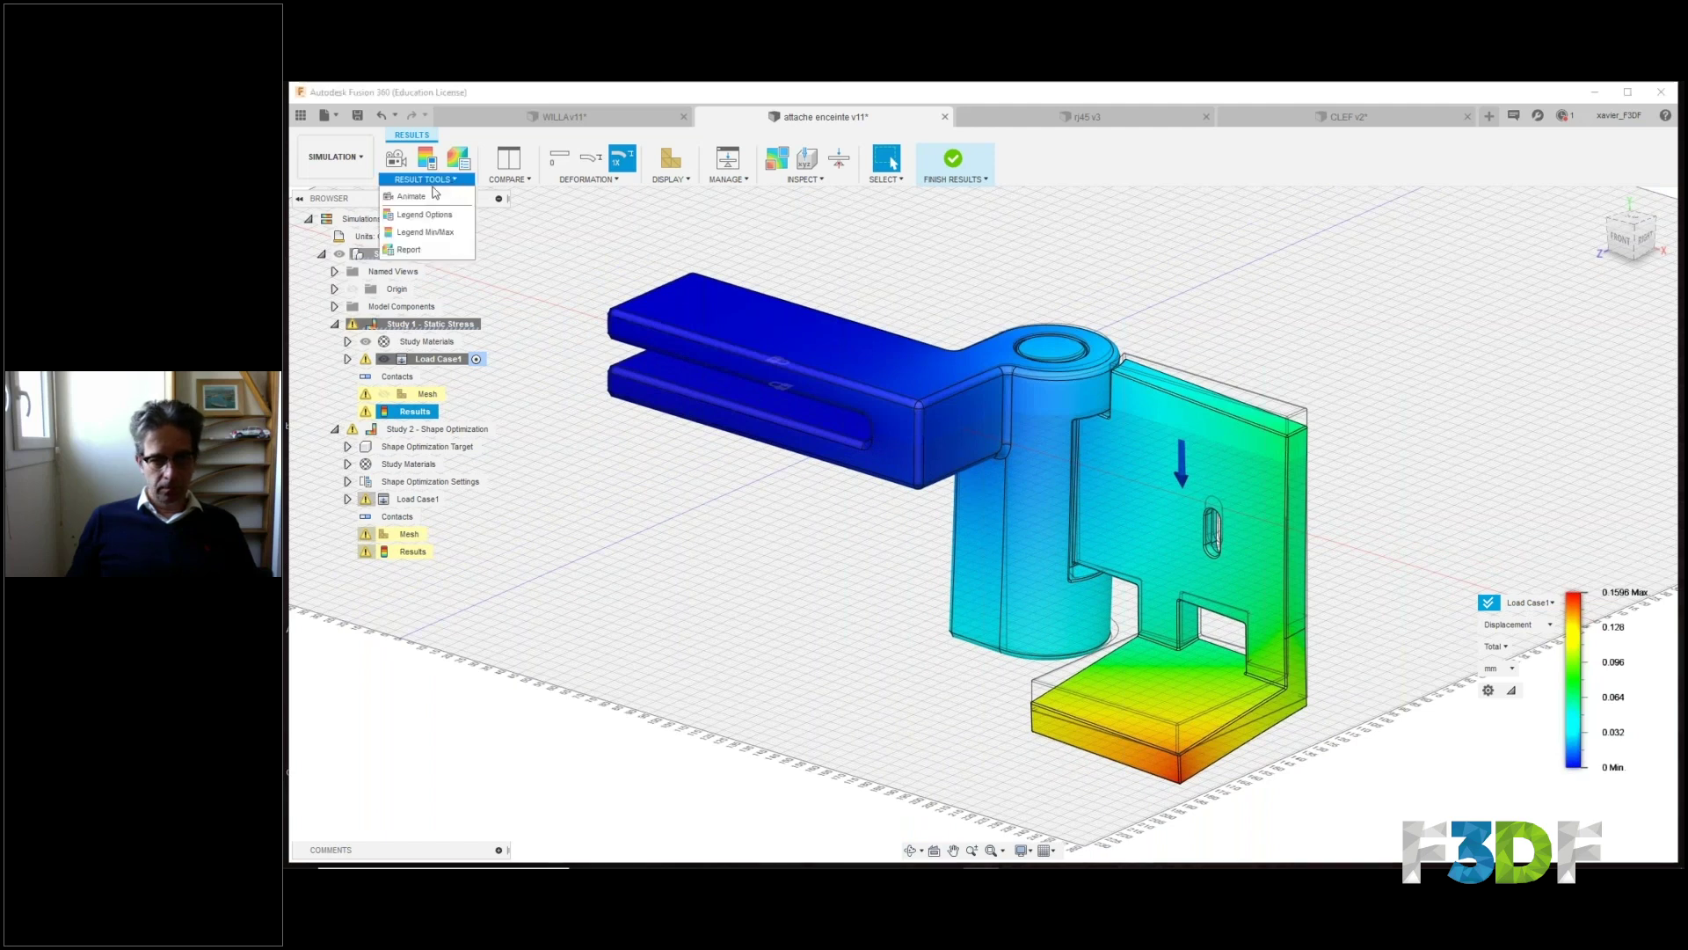
left_click(334, 157)
left_click(342, 203)
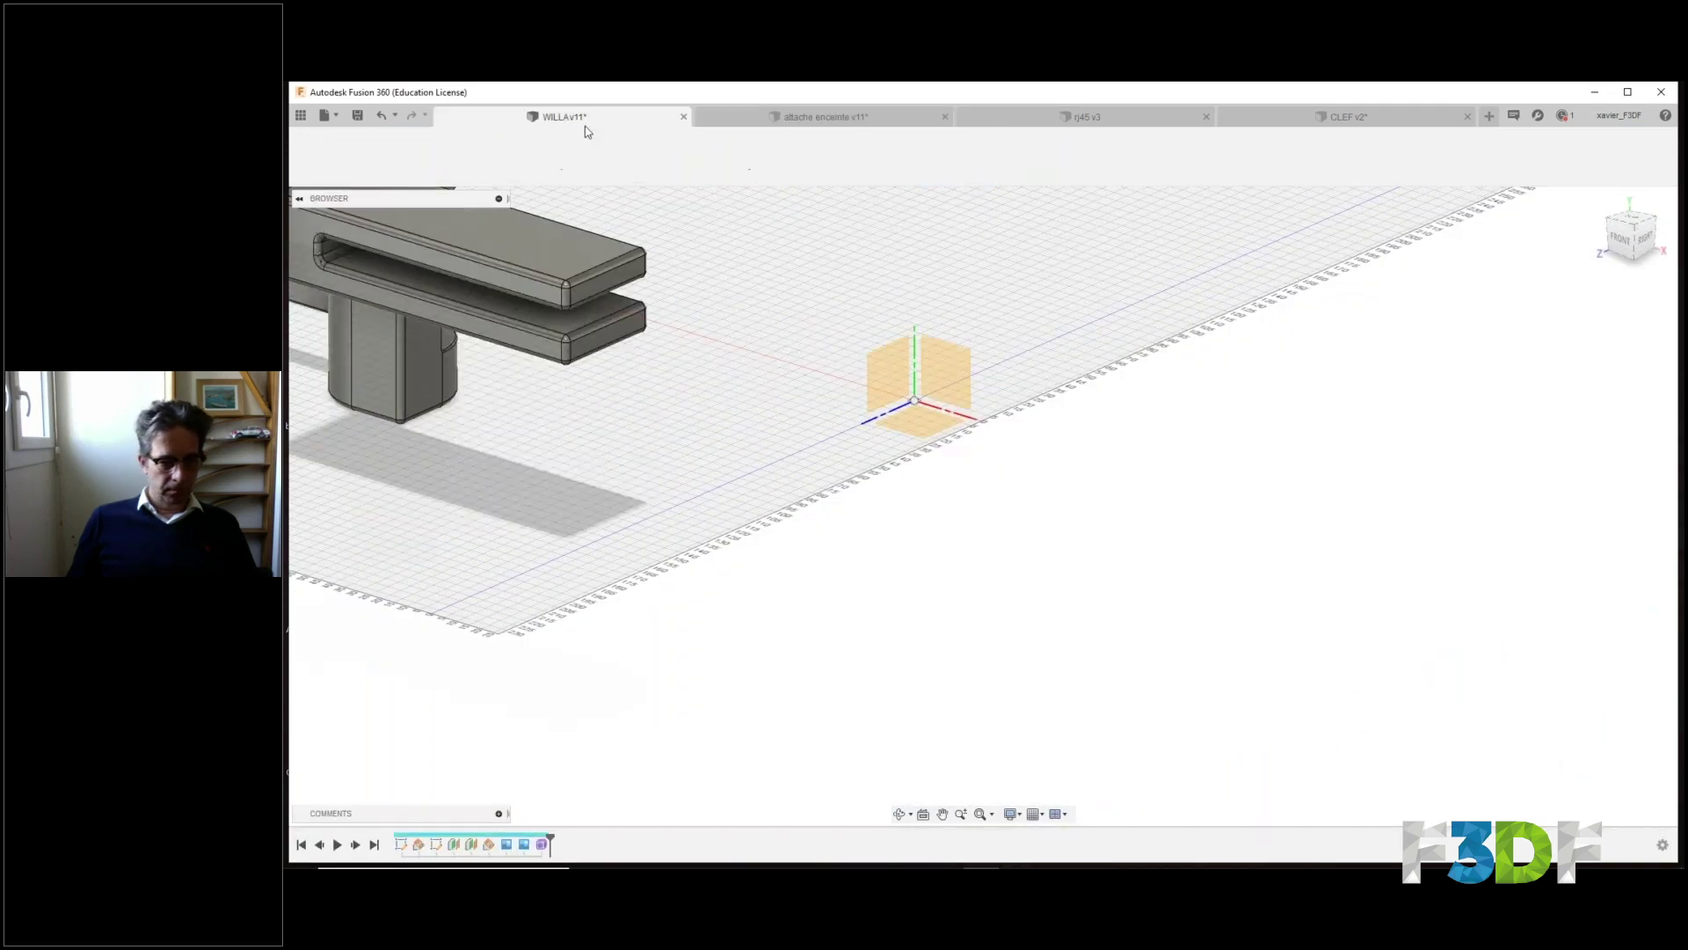
Switch to the rj45 design and enter the Simulation workspace.
left_click(1087, 117)
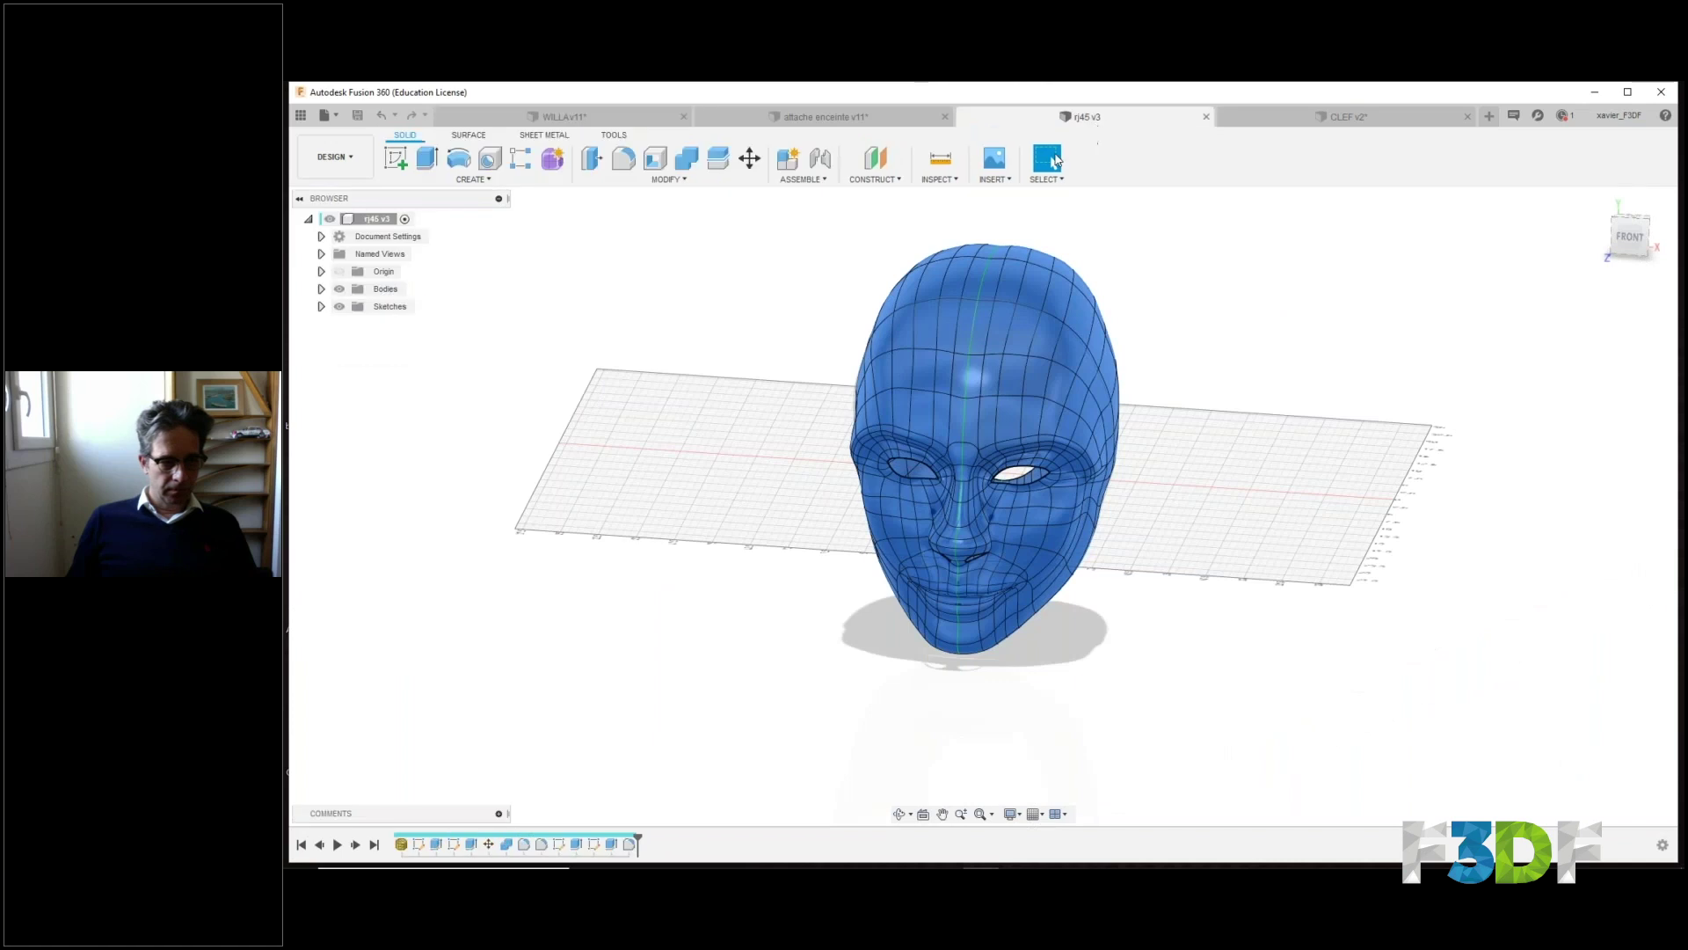
left_click(334, 157)
left_click(347, 290)
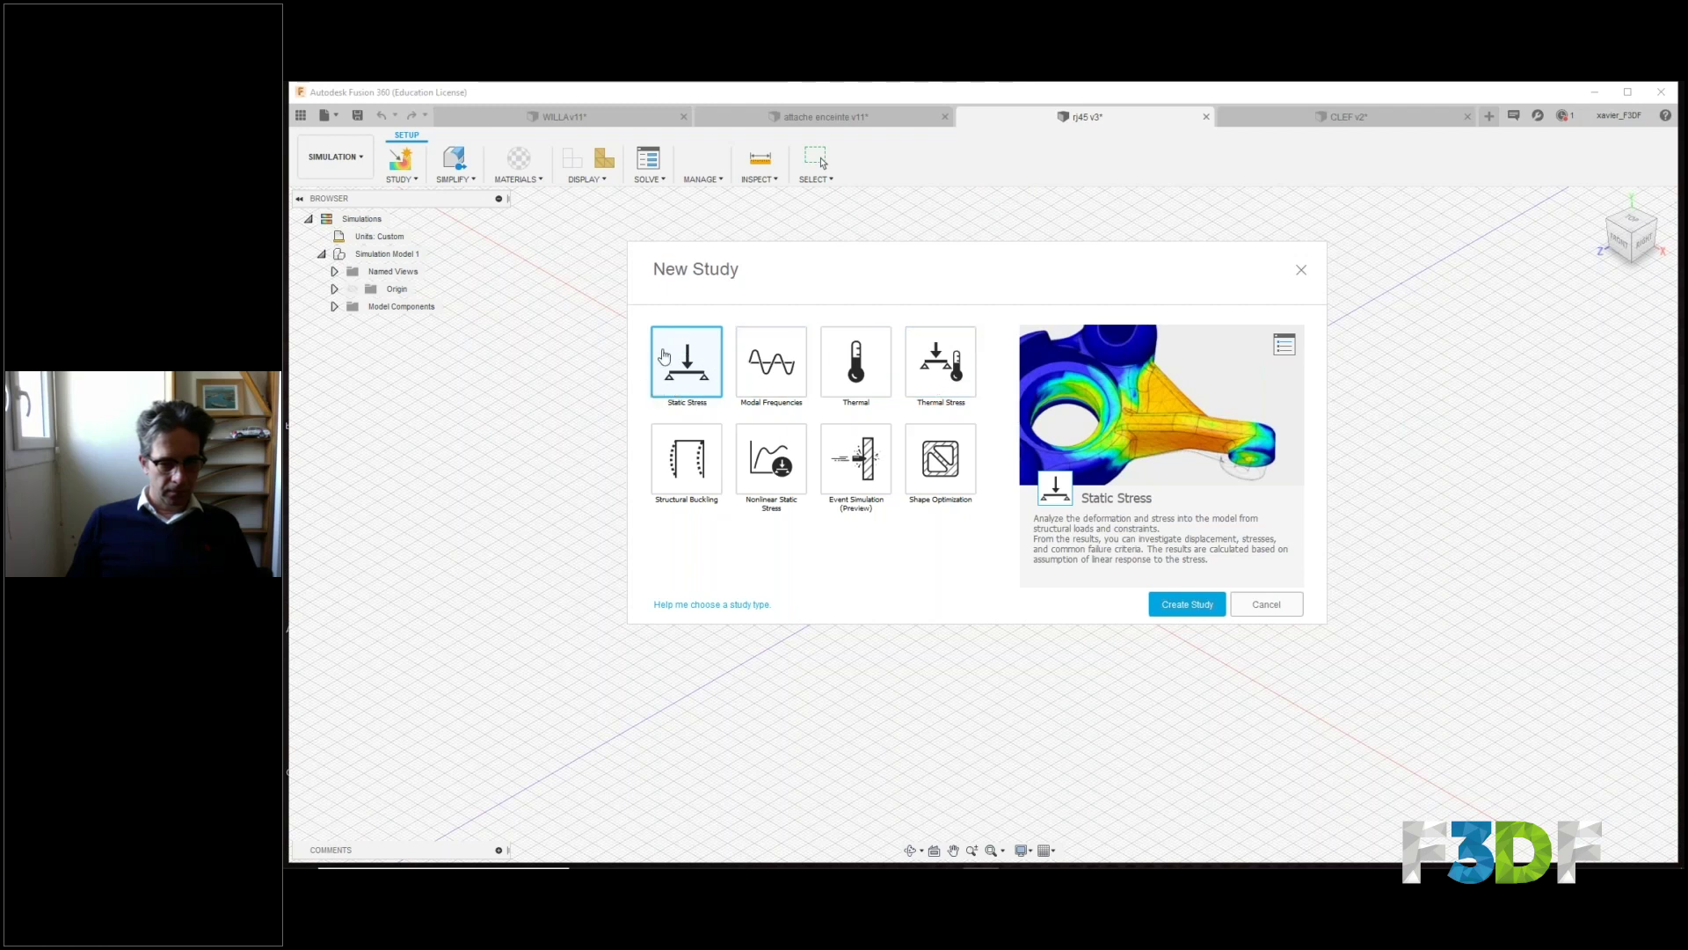
Review the Modal Frequencies, Thermal, Thermal Stress and Event Simulation study types, then cancel without creating a study.
left_click(790, 374)
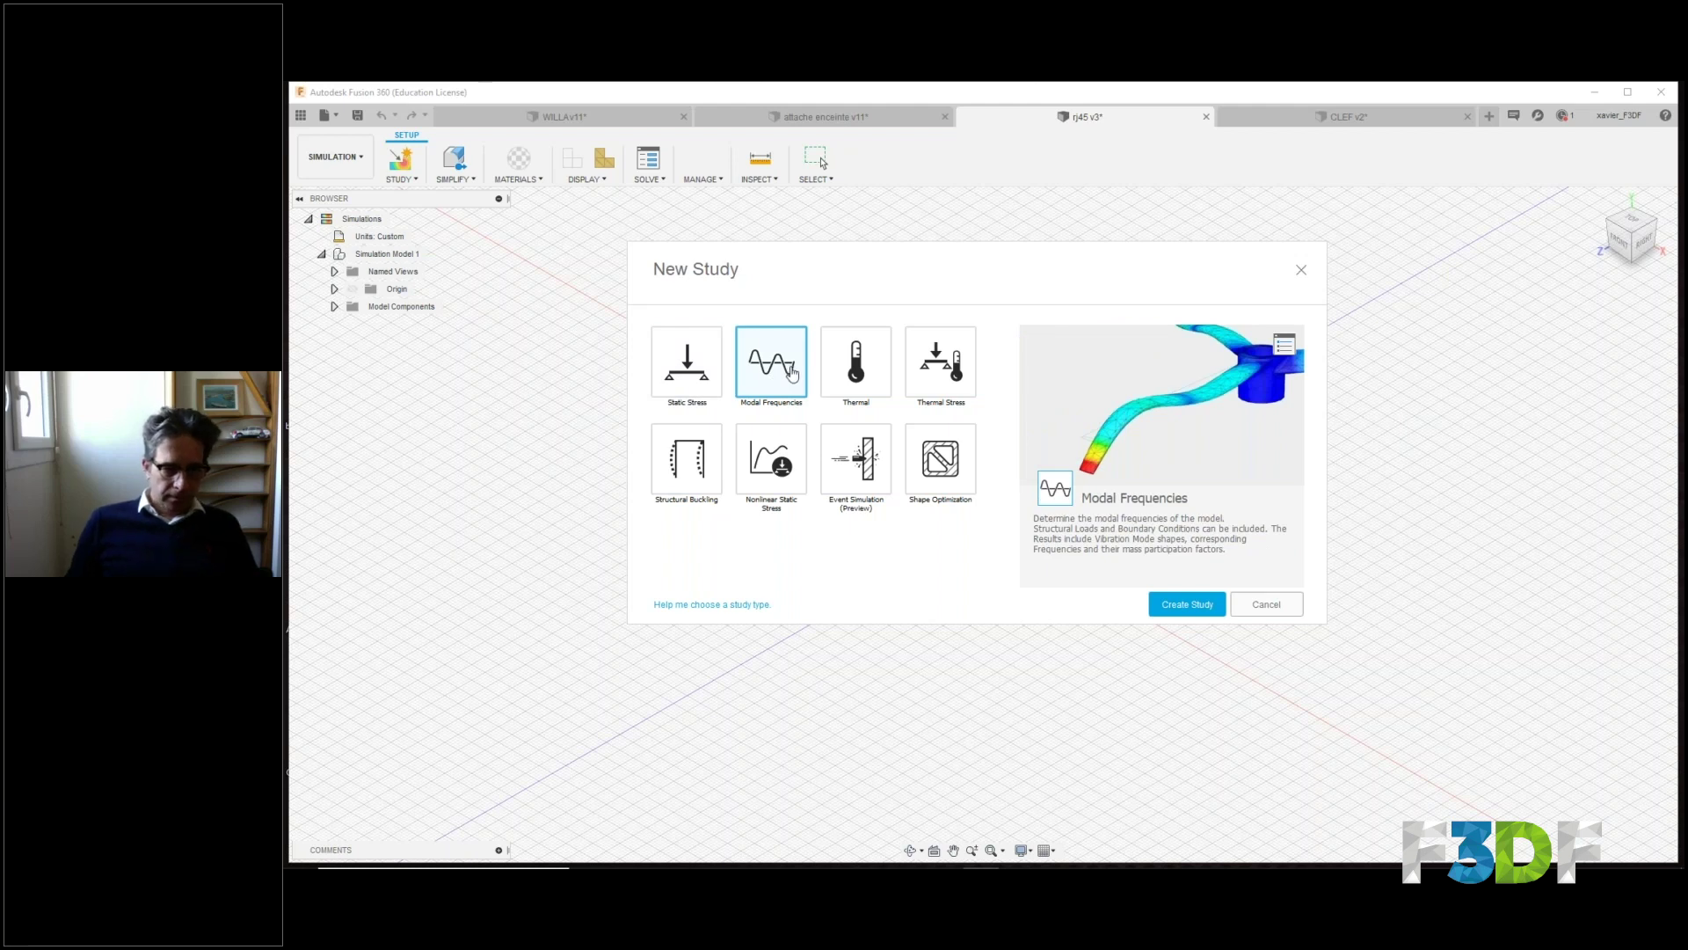
left_click(874, 384)
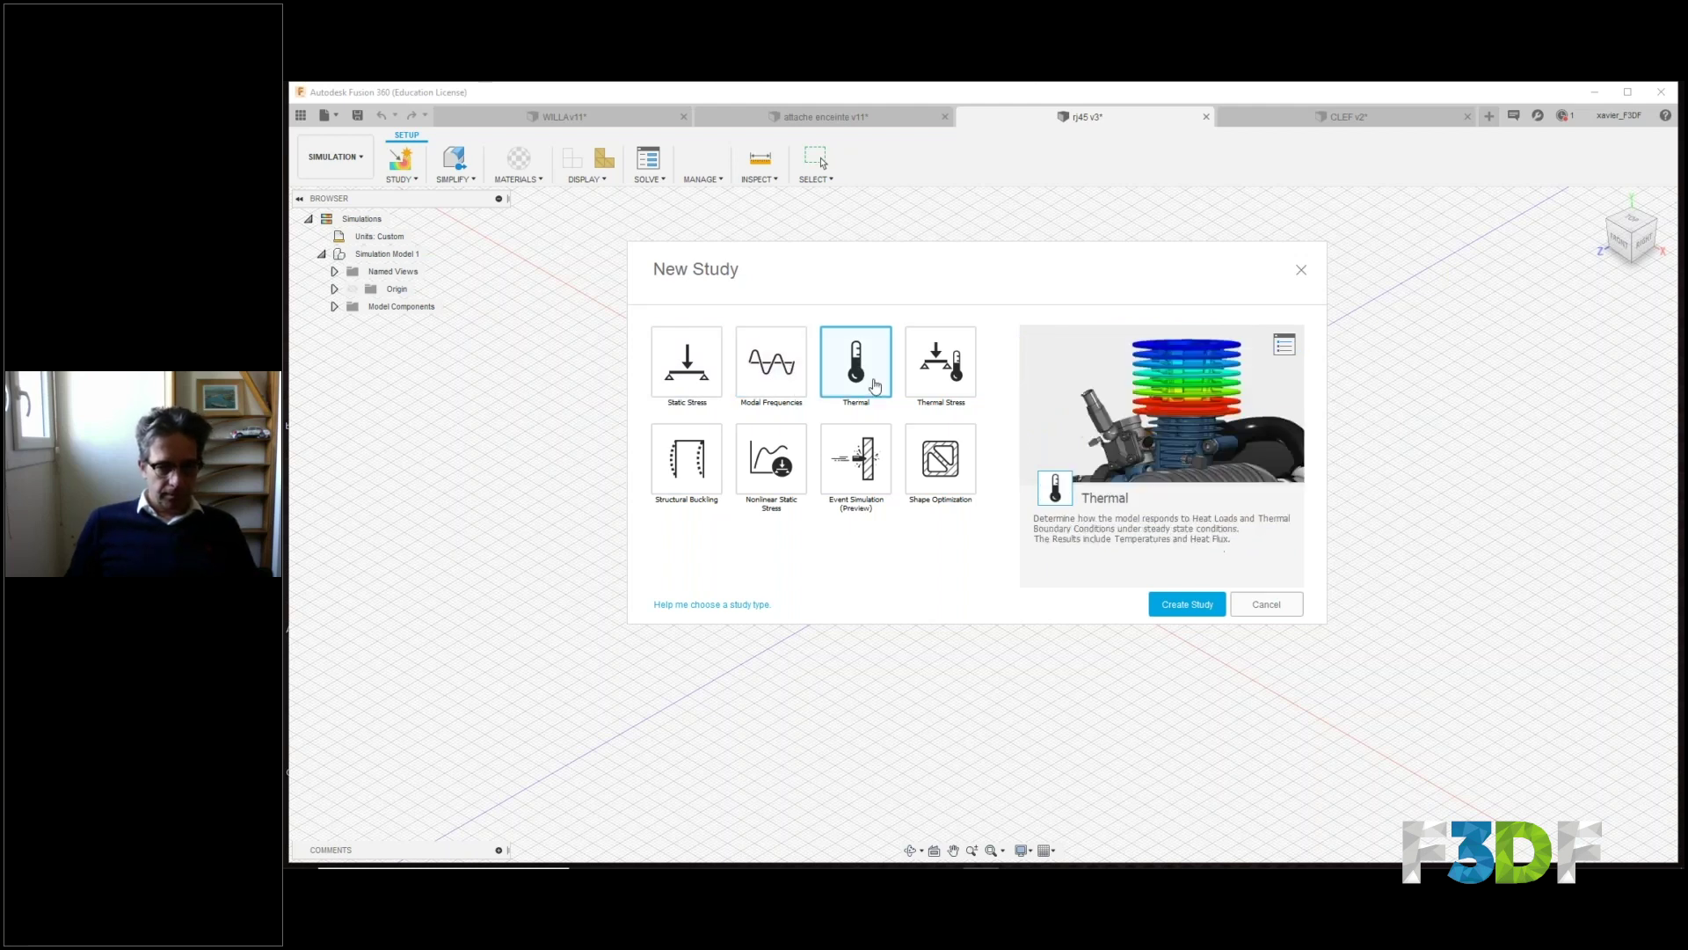
left_click(944, 375)
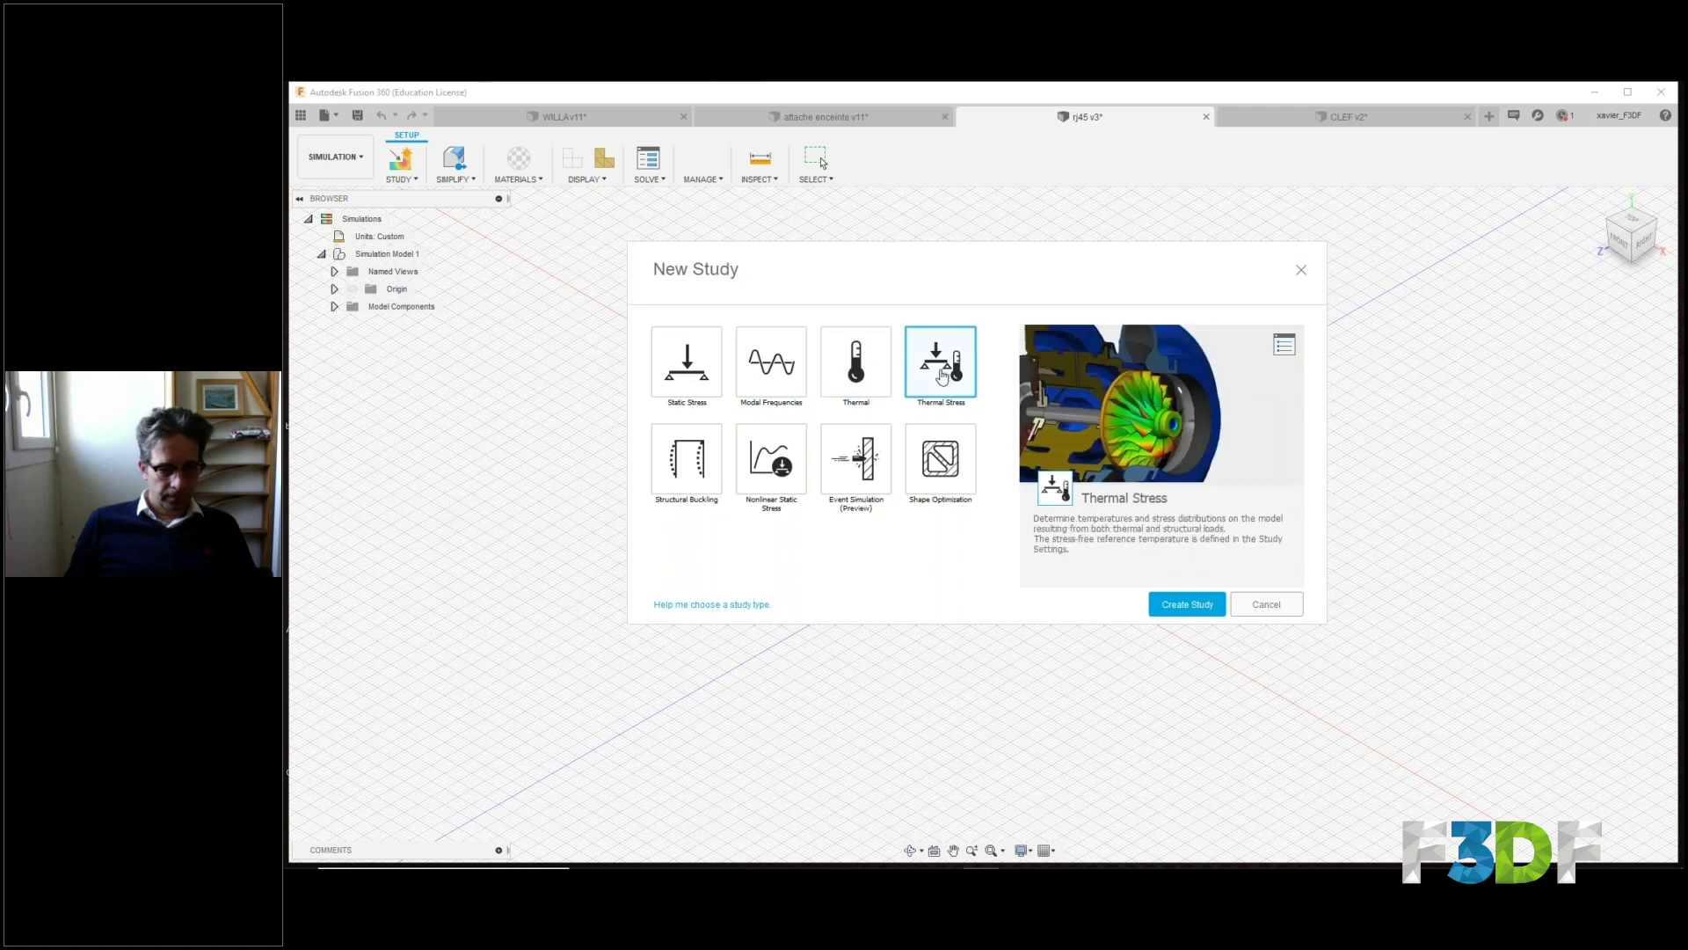
left_click(870, 468)
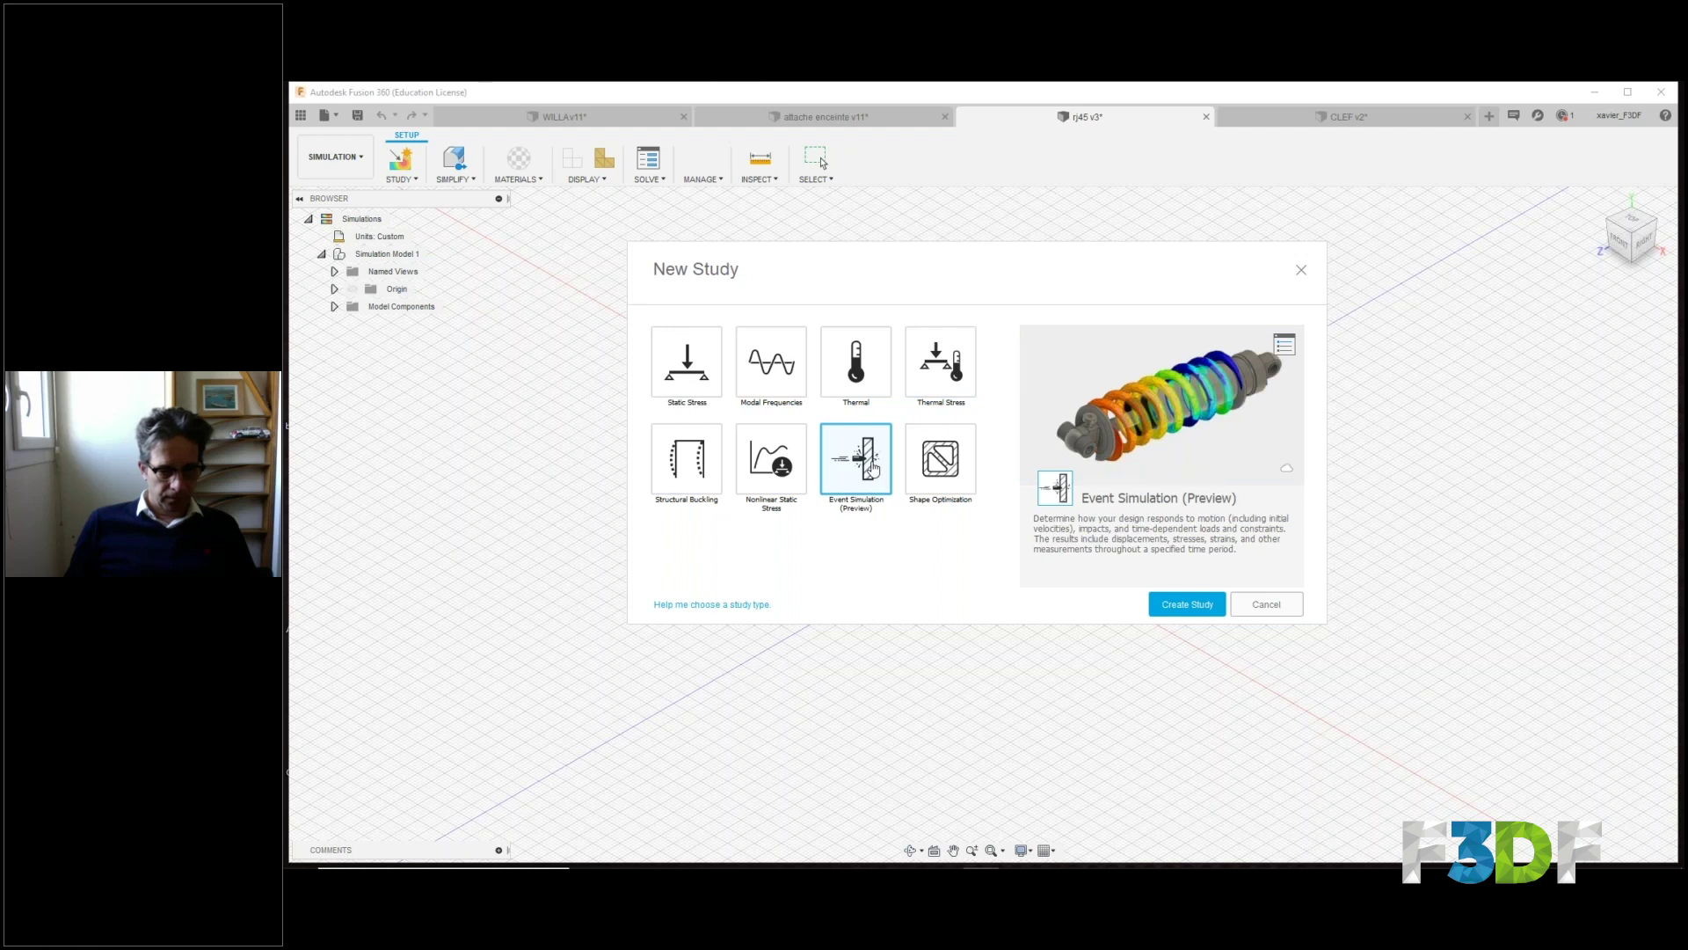
left_click(1266, 604)
Examine the workspace list for the rj45 design, including the Drawing options, and show the data panel with the recent files.
left_click(336, 156)
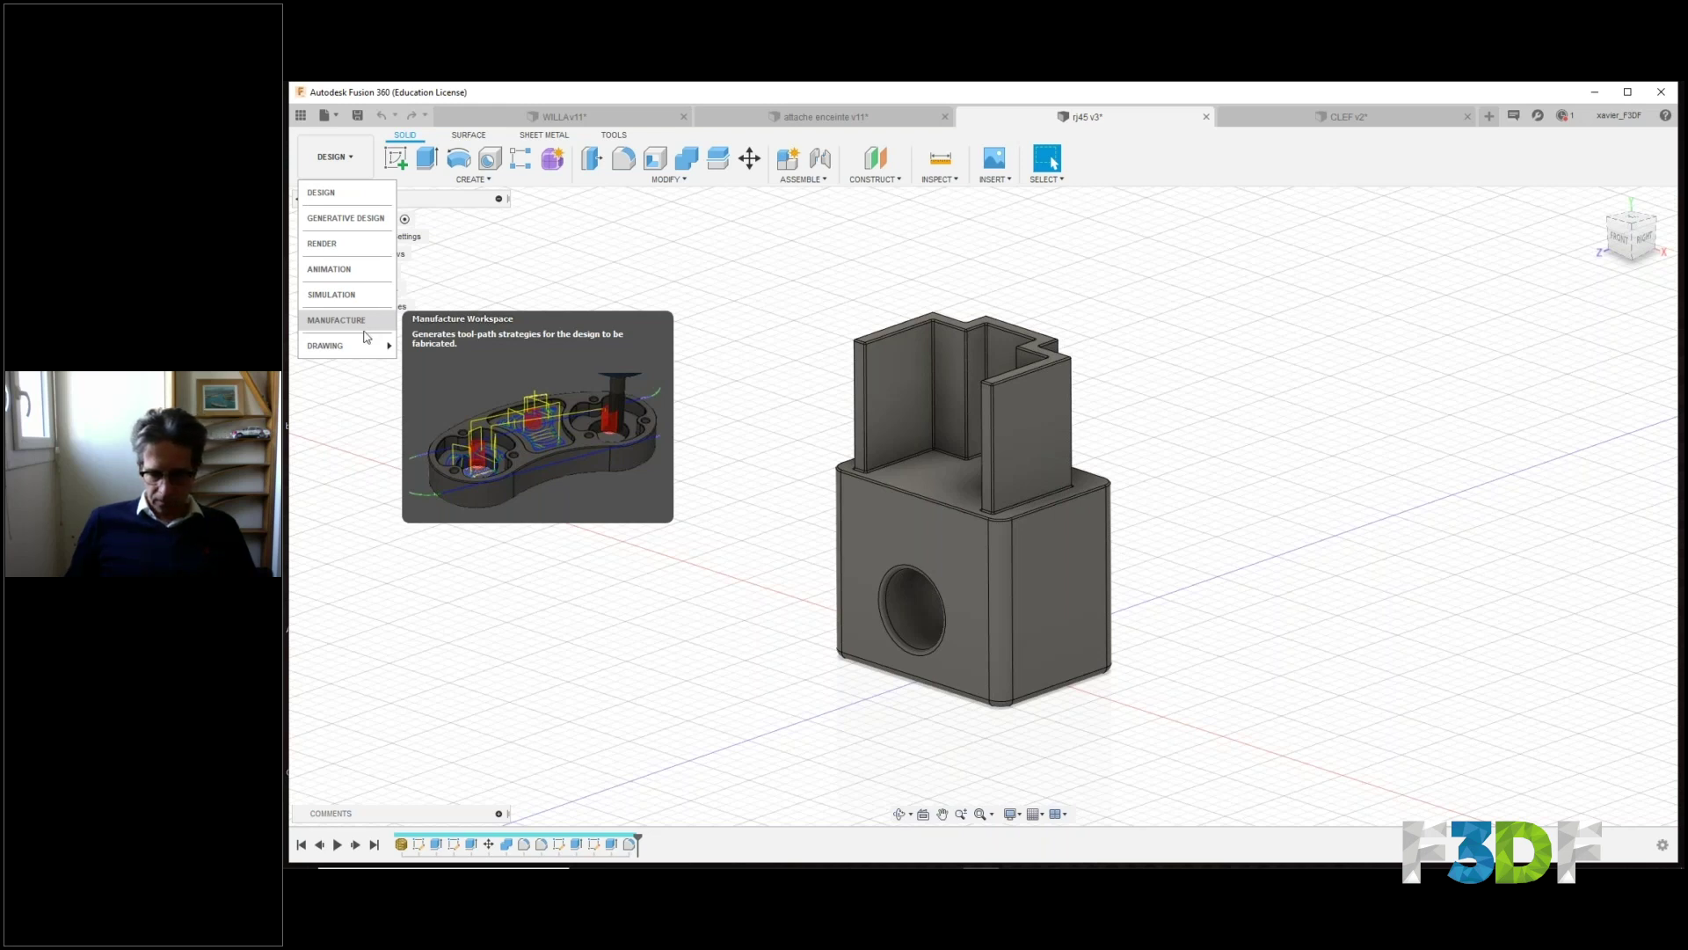
mouse_move(367, 350)
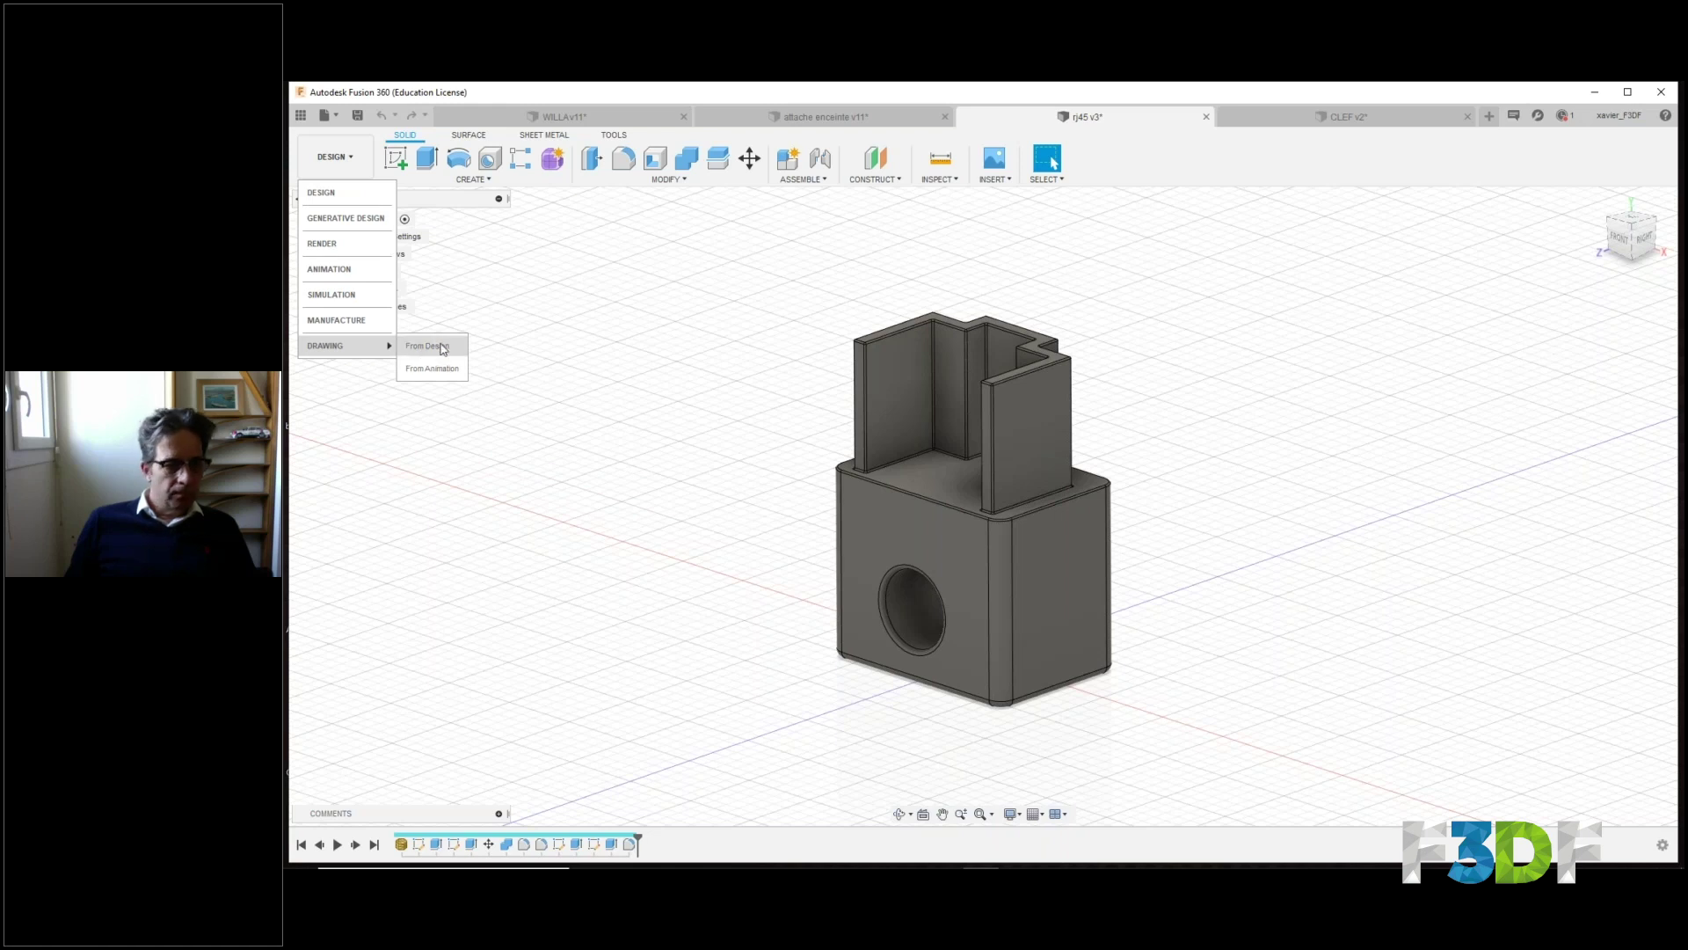
left_click(302, 116)
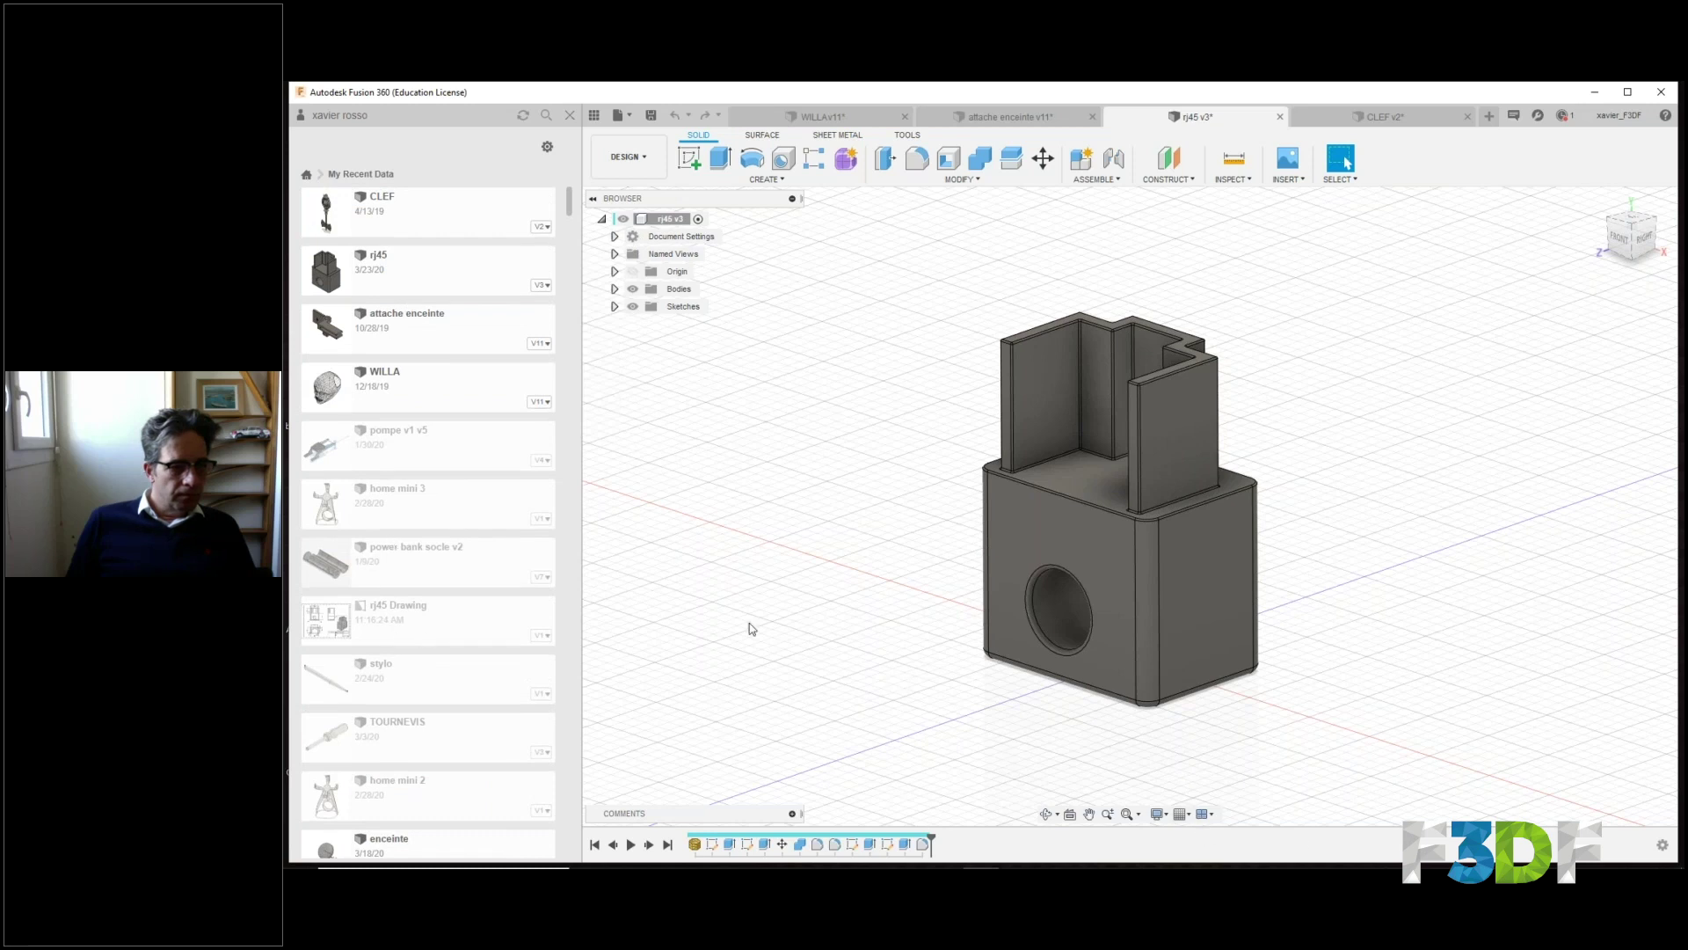
Turn off offline working to reconnect the program to the cloud.
left_click(1564, 115)
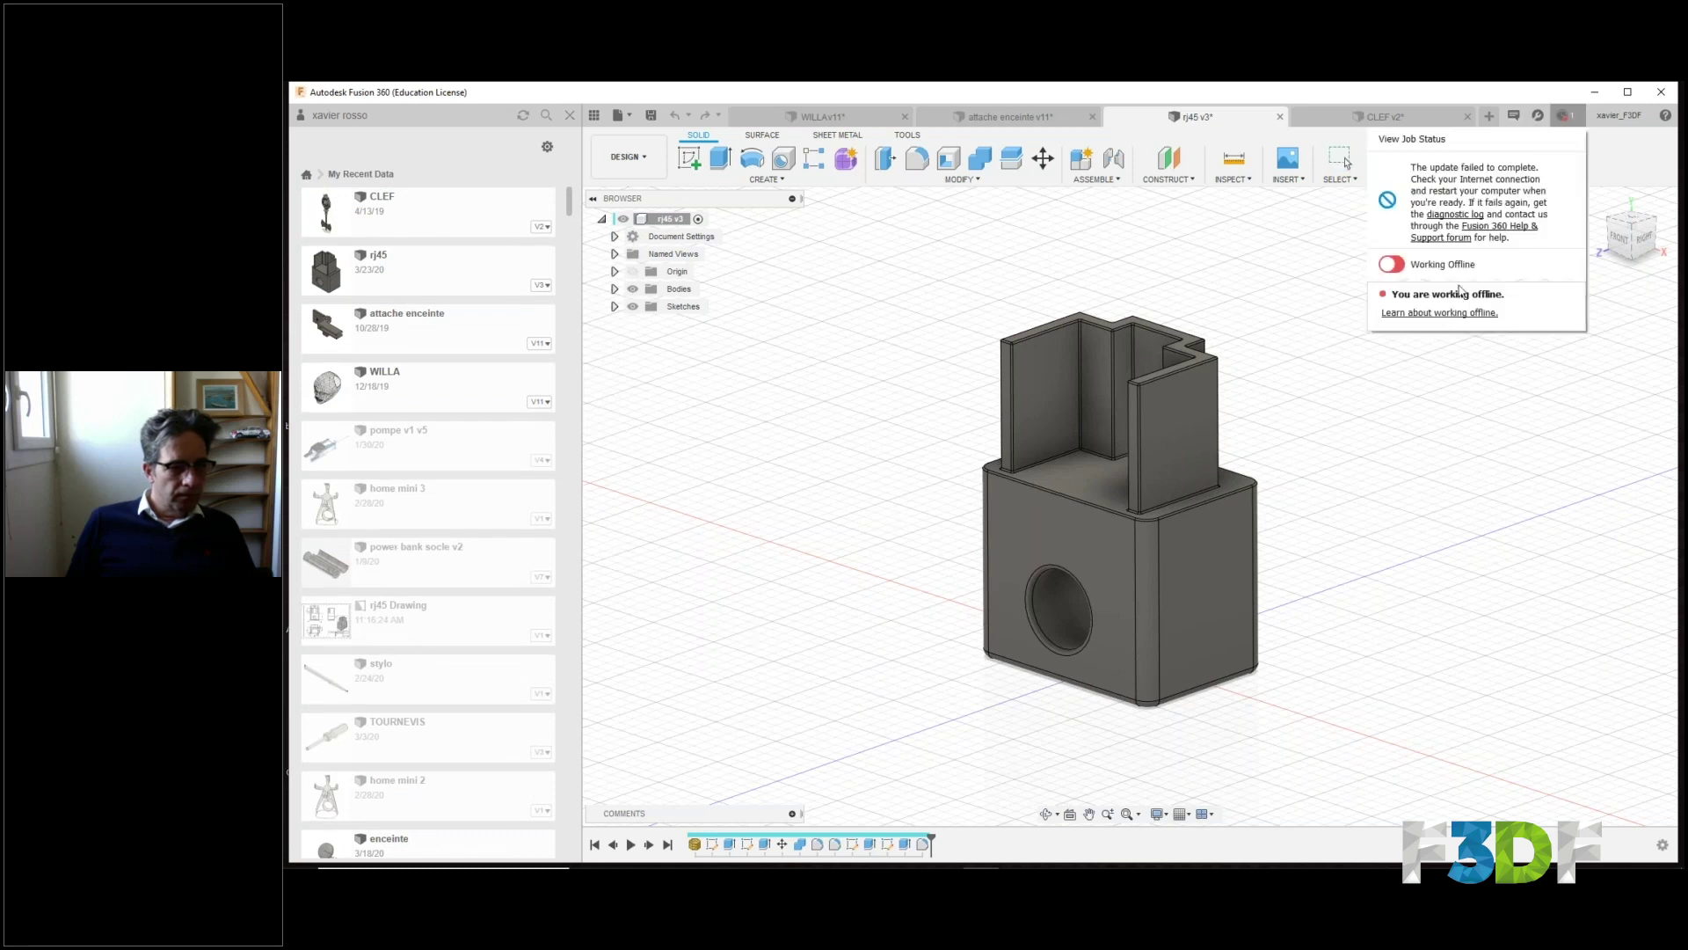
left_click(1394, 265)
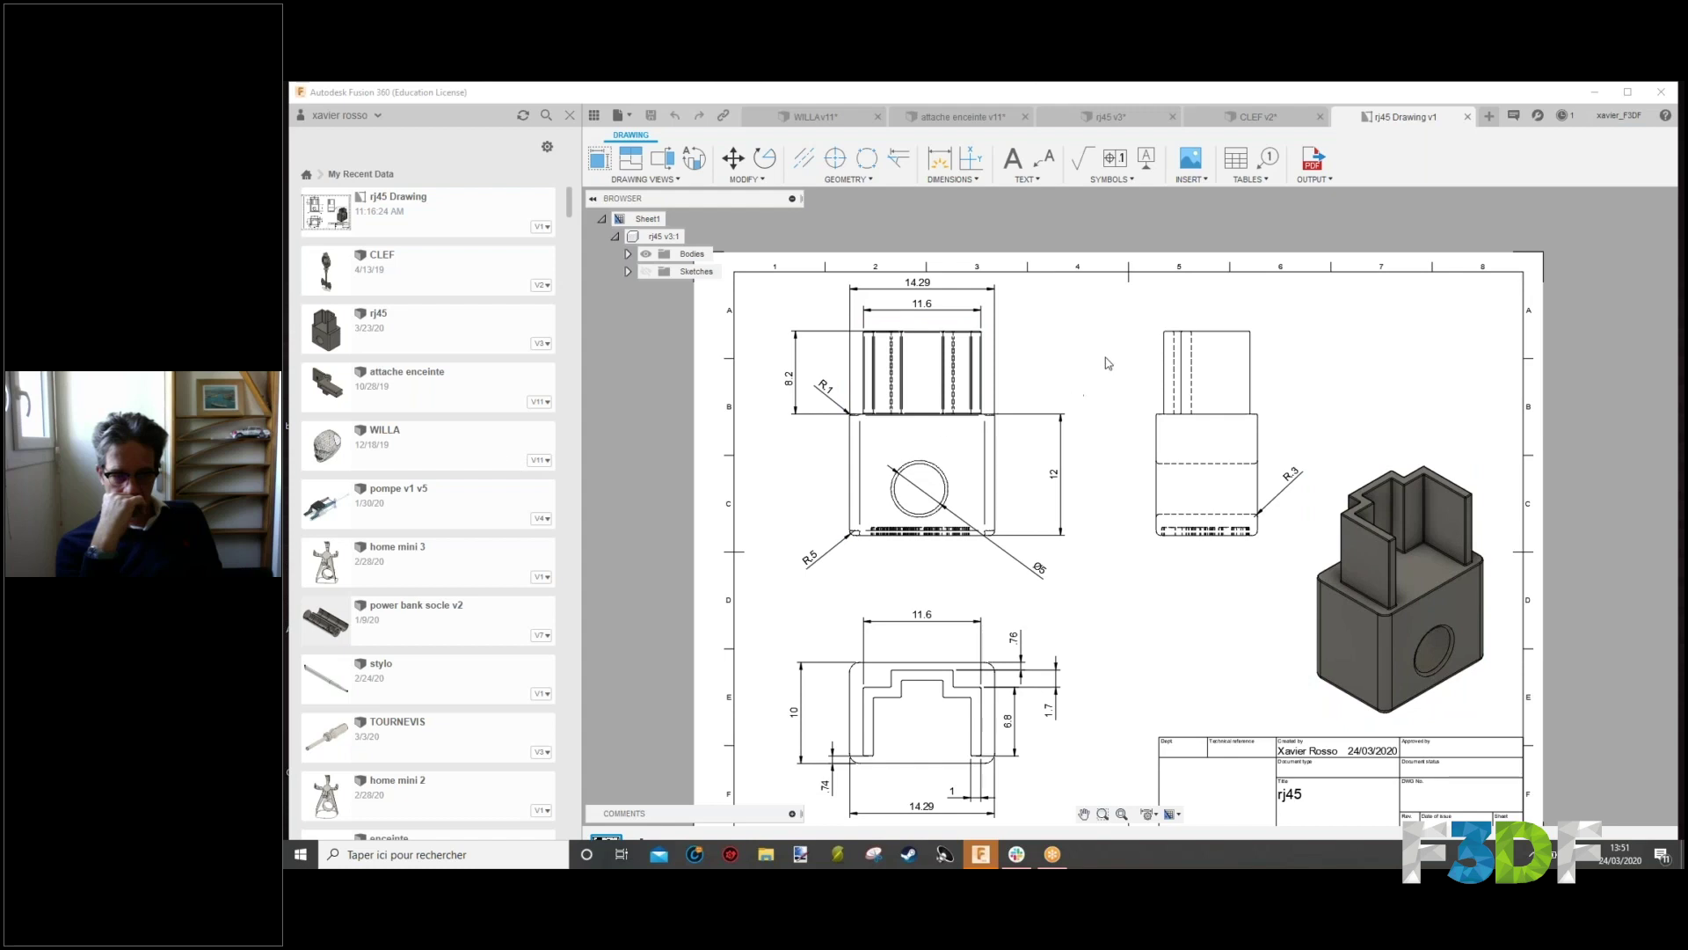
Examine the dimensioned views and title block of the rj45 drawing sheet, then hide the data panel.
scroll(1101, 405, "down", 2)
mouse_move(980, 377)
middle_mouse_down()
mouse_move(938, 380)
mouse_move(923, 438)
mouse_move(999, 456)
middle_mouse_up()
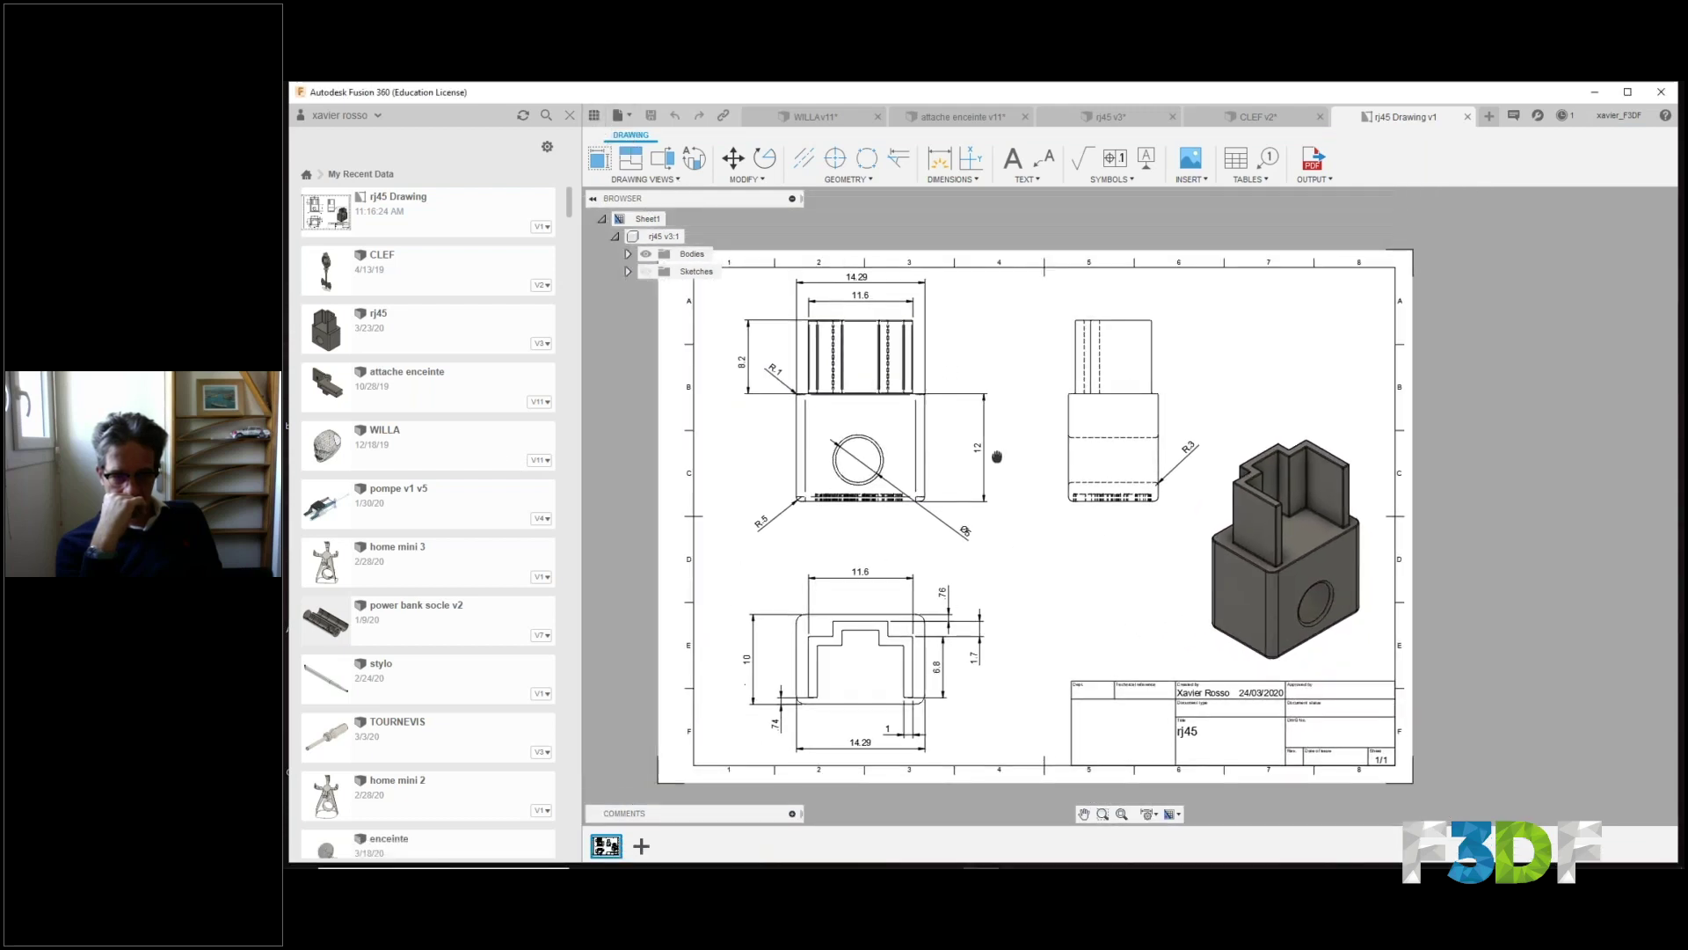
scroll(988, 434, "down", 1)
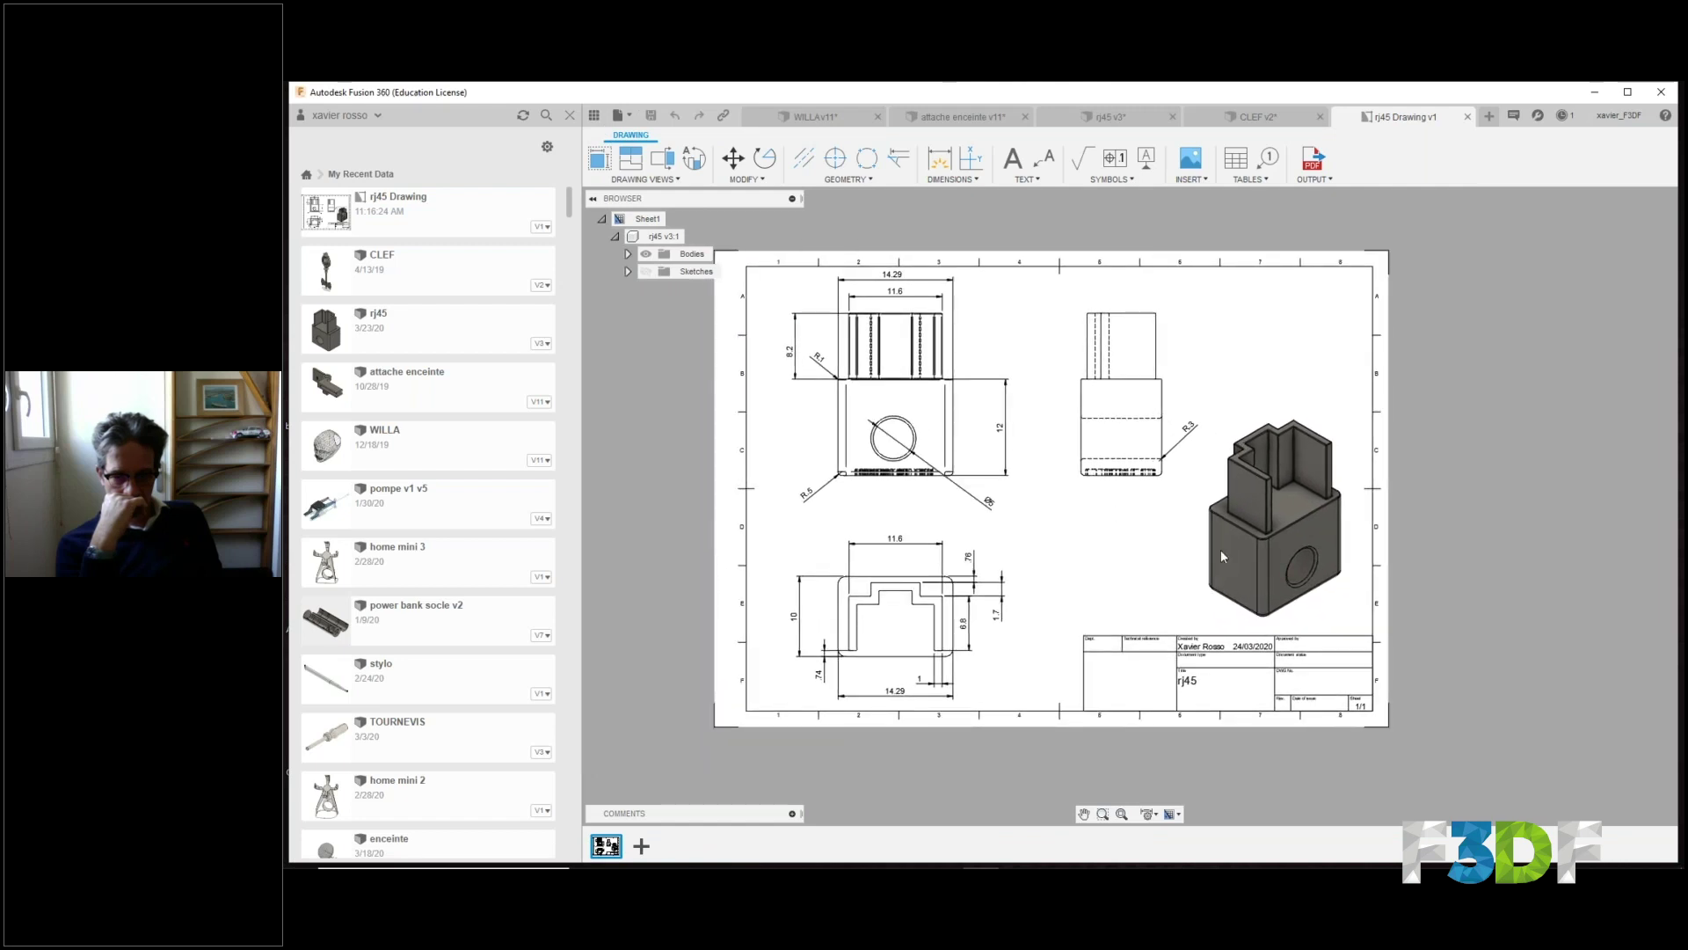
scroll(1074, 570, "up", 1)
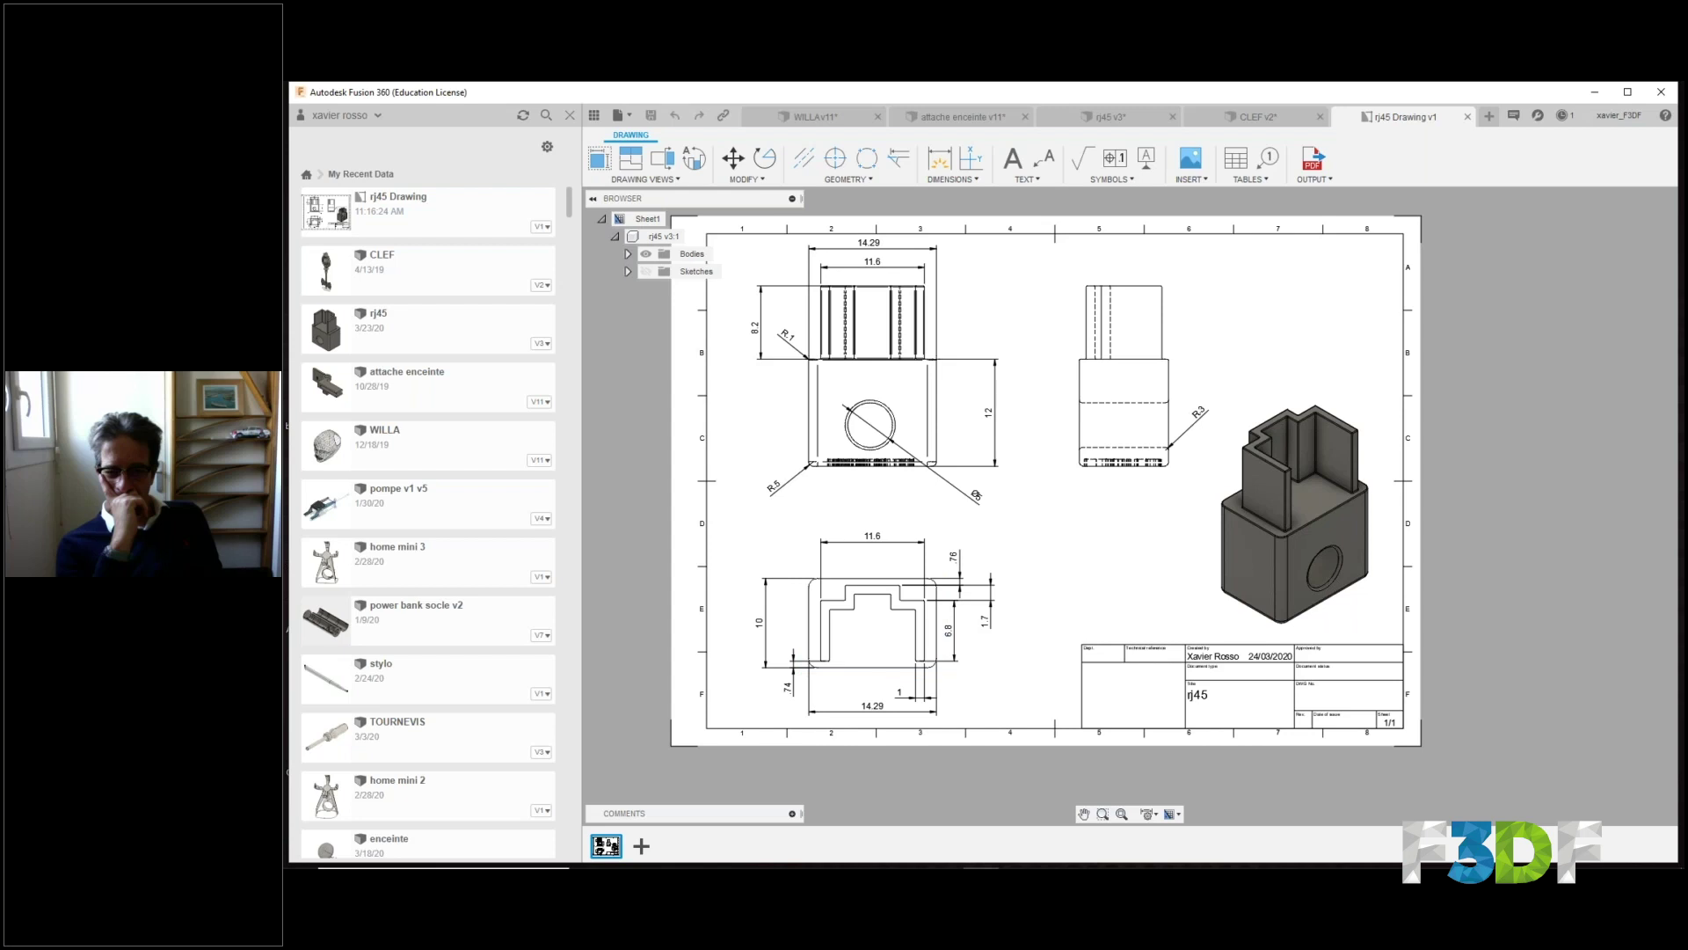
key("super")
left_click(1352, 95)
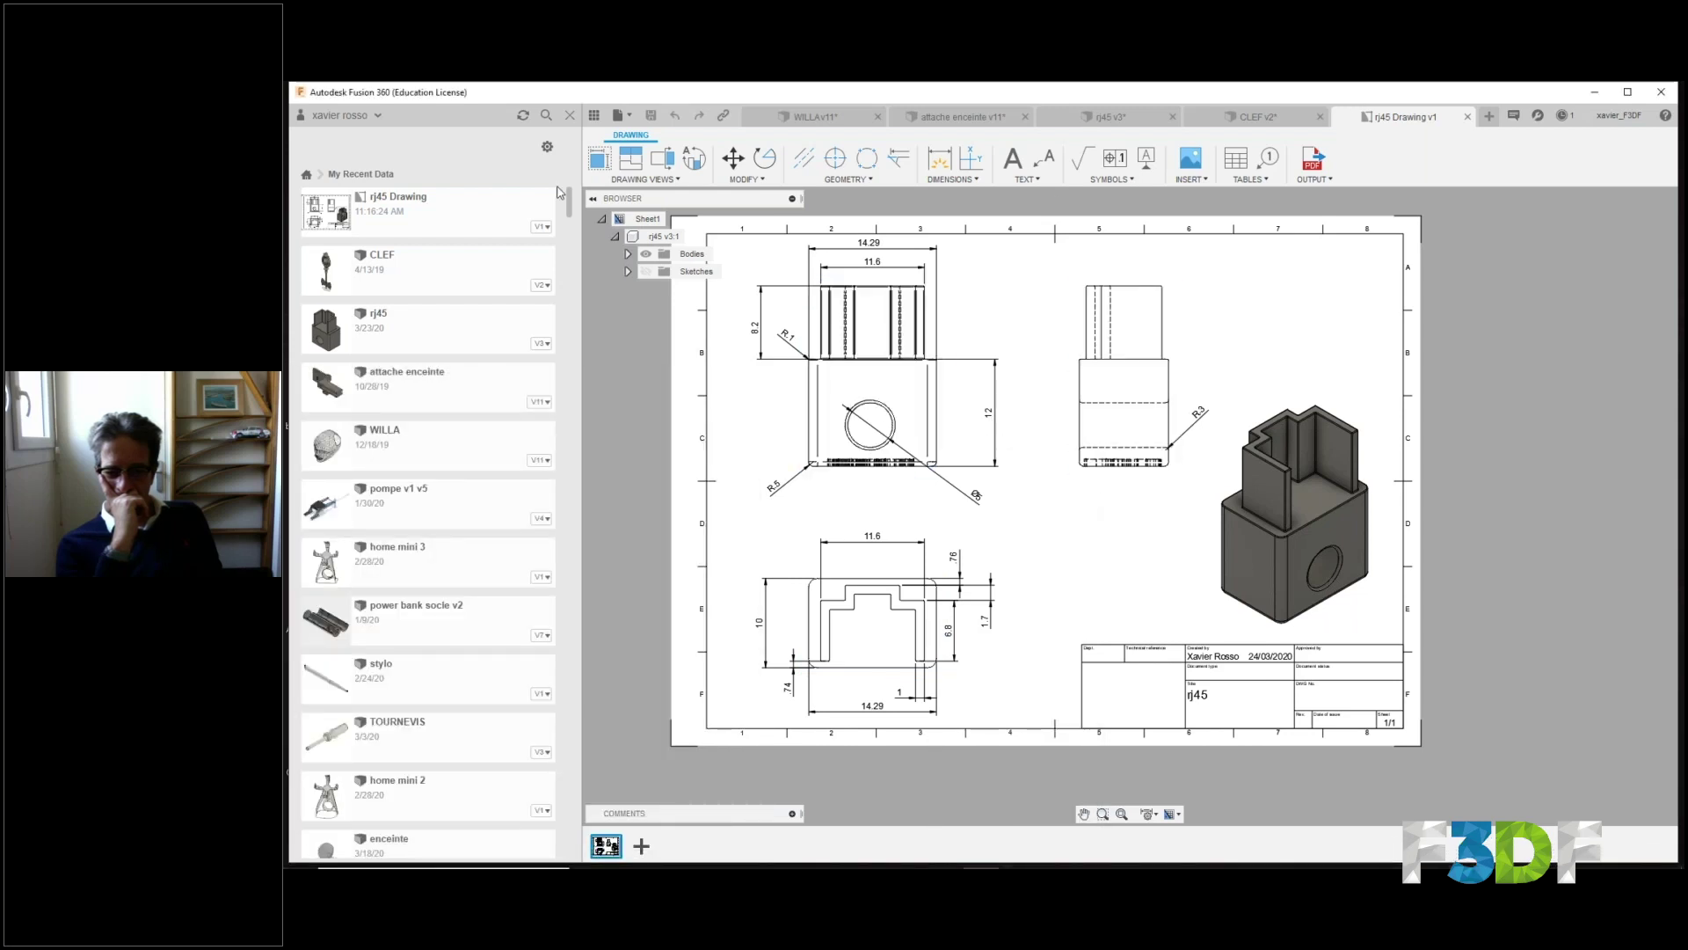
left_click(571, 116)
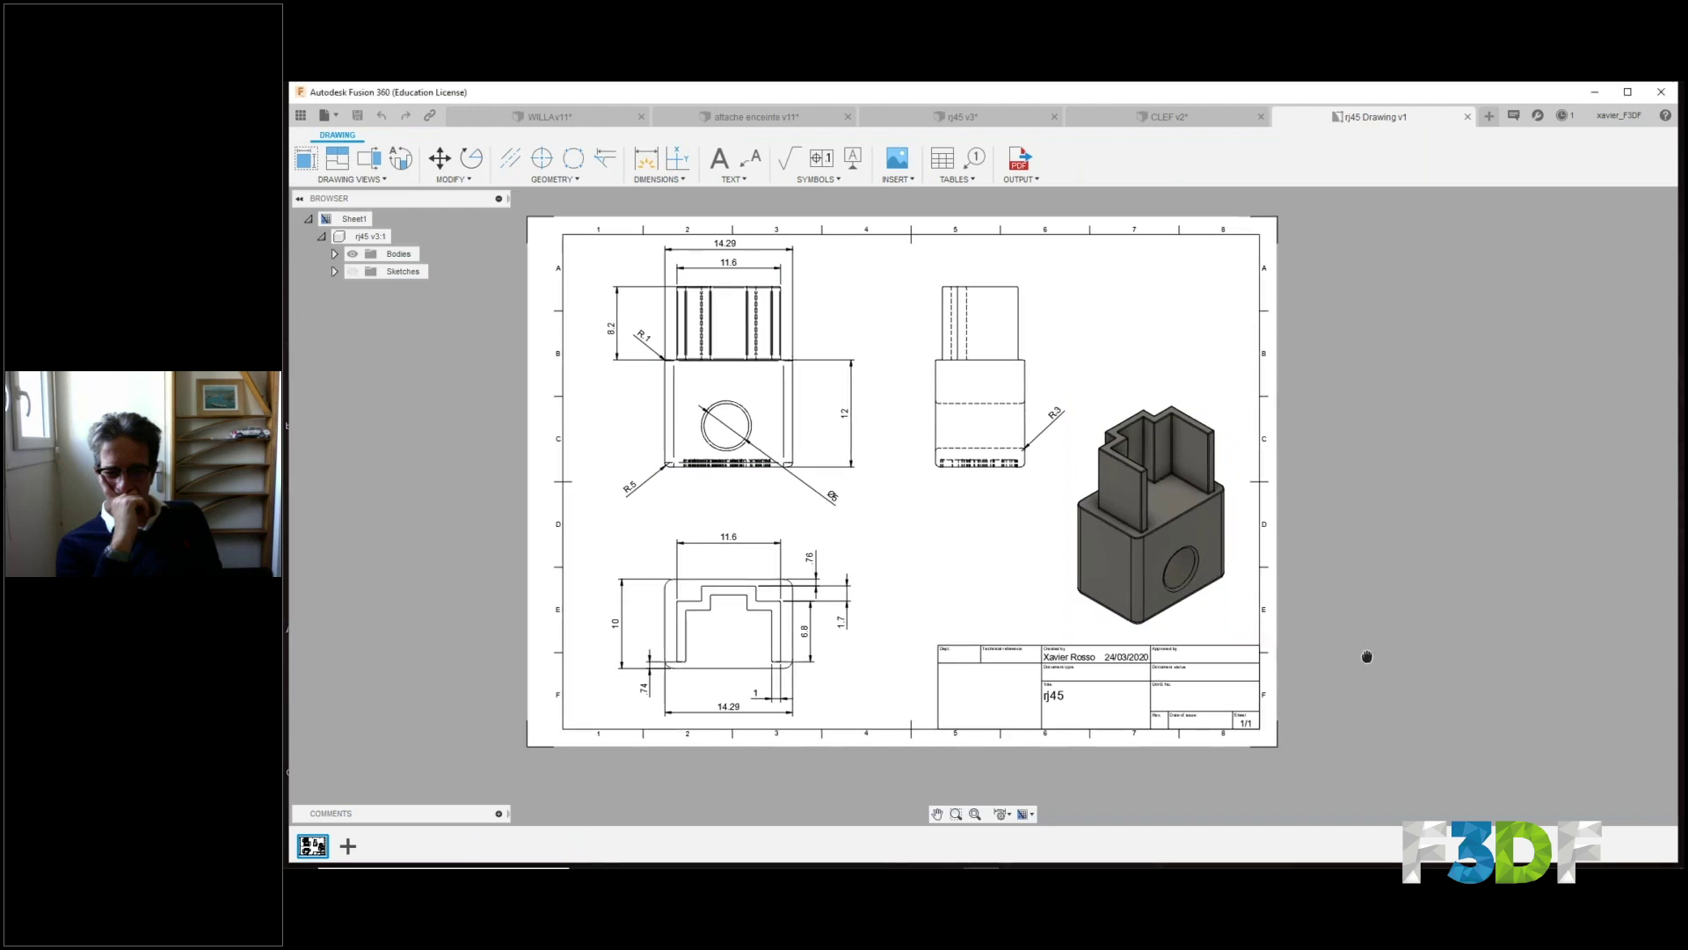
Start a new empty design and check the contents of the 27/01 project in the data panel, then hide it.
key("ctrl+Tab")
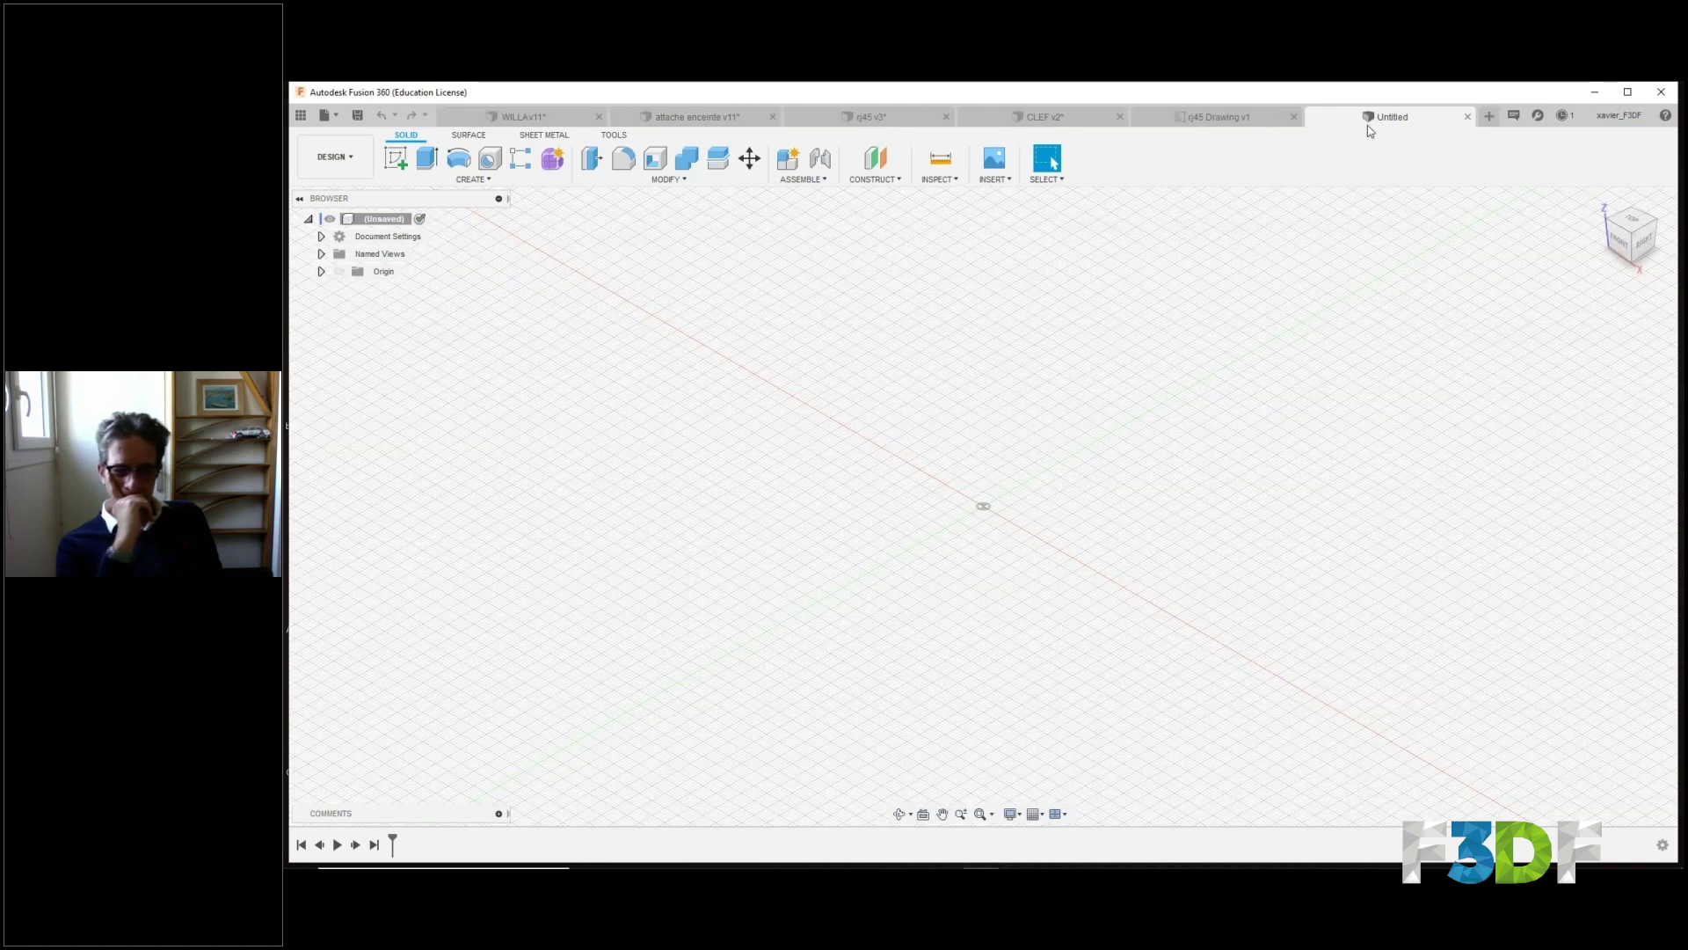
middle_click_drag(989, 434, 1024, 436)
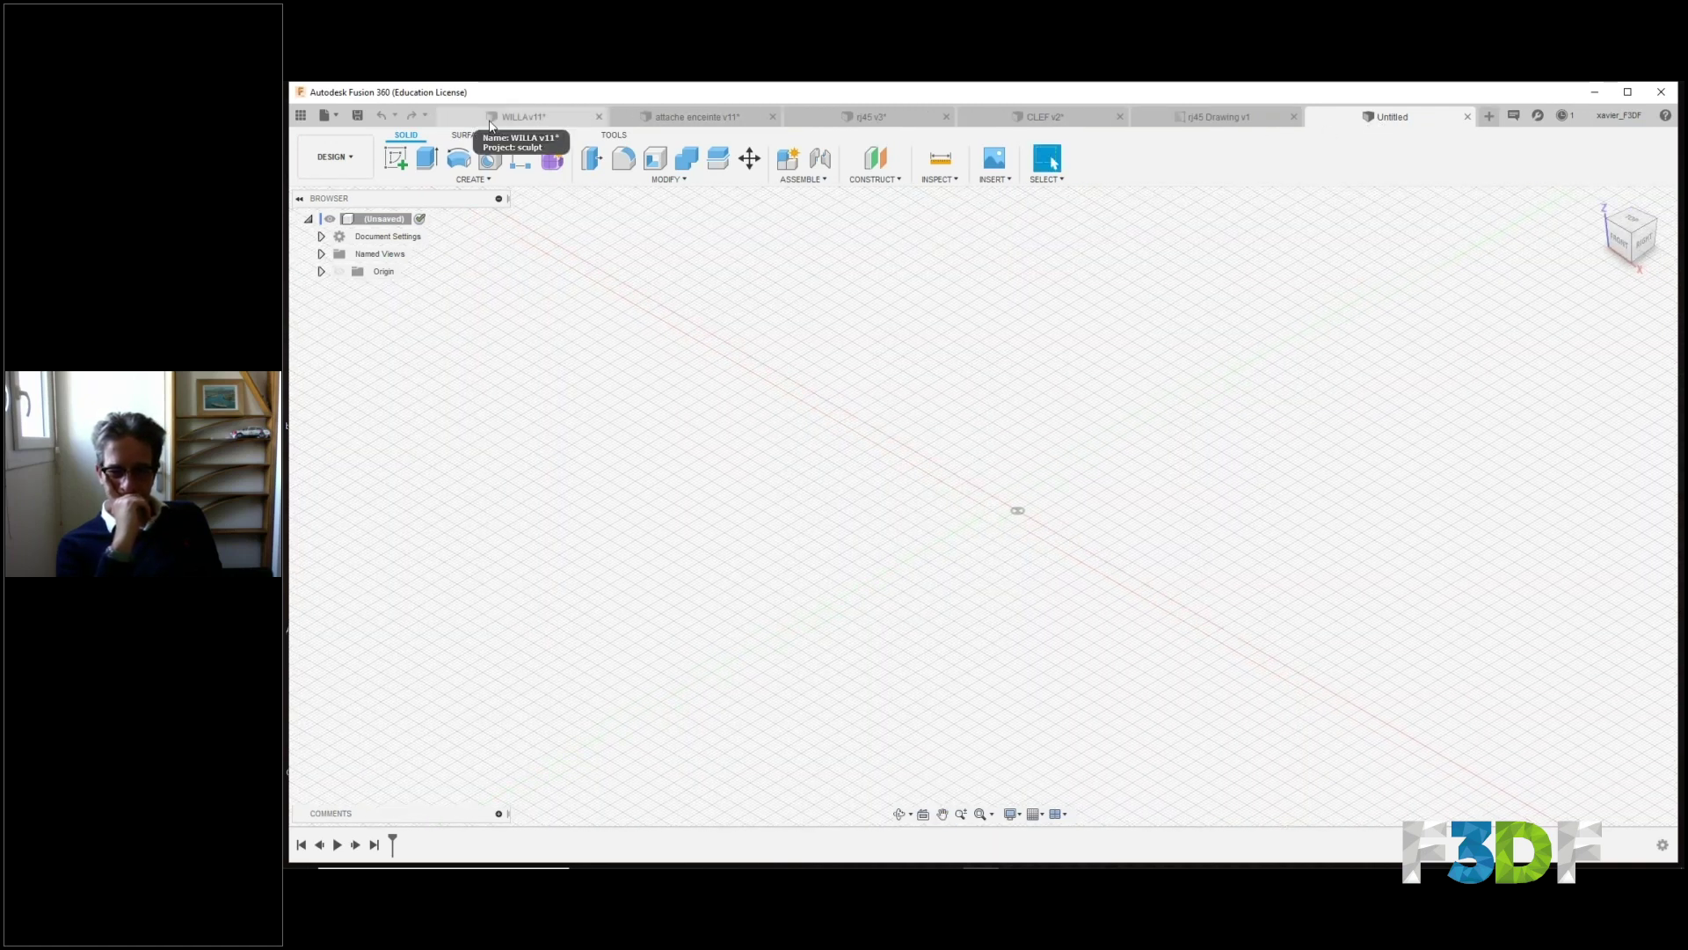
left_click(301, 117)
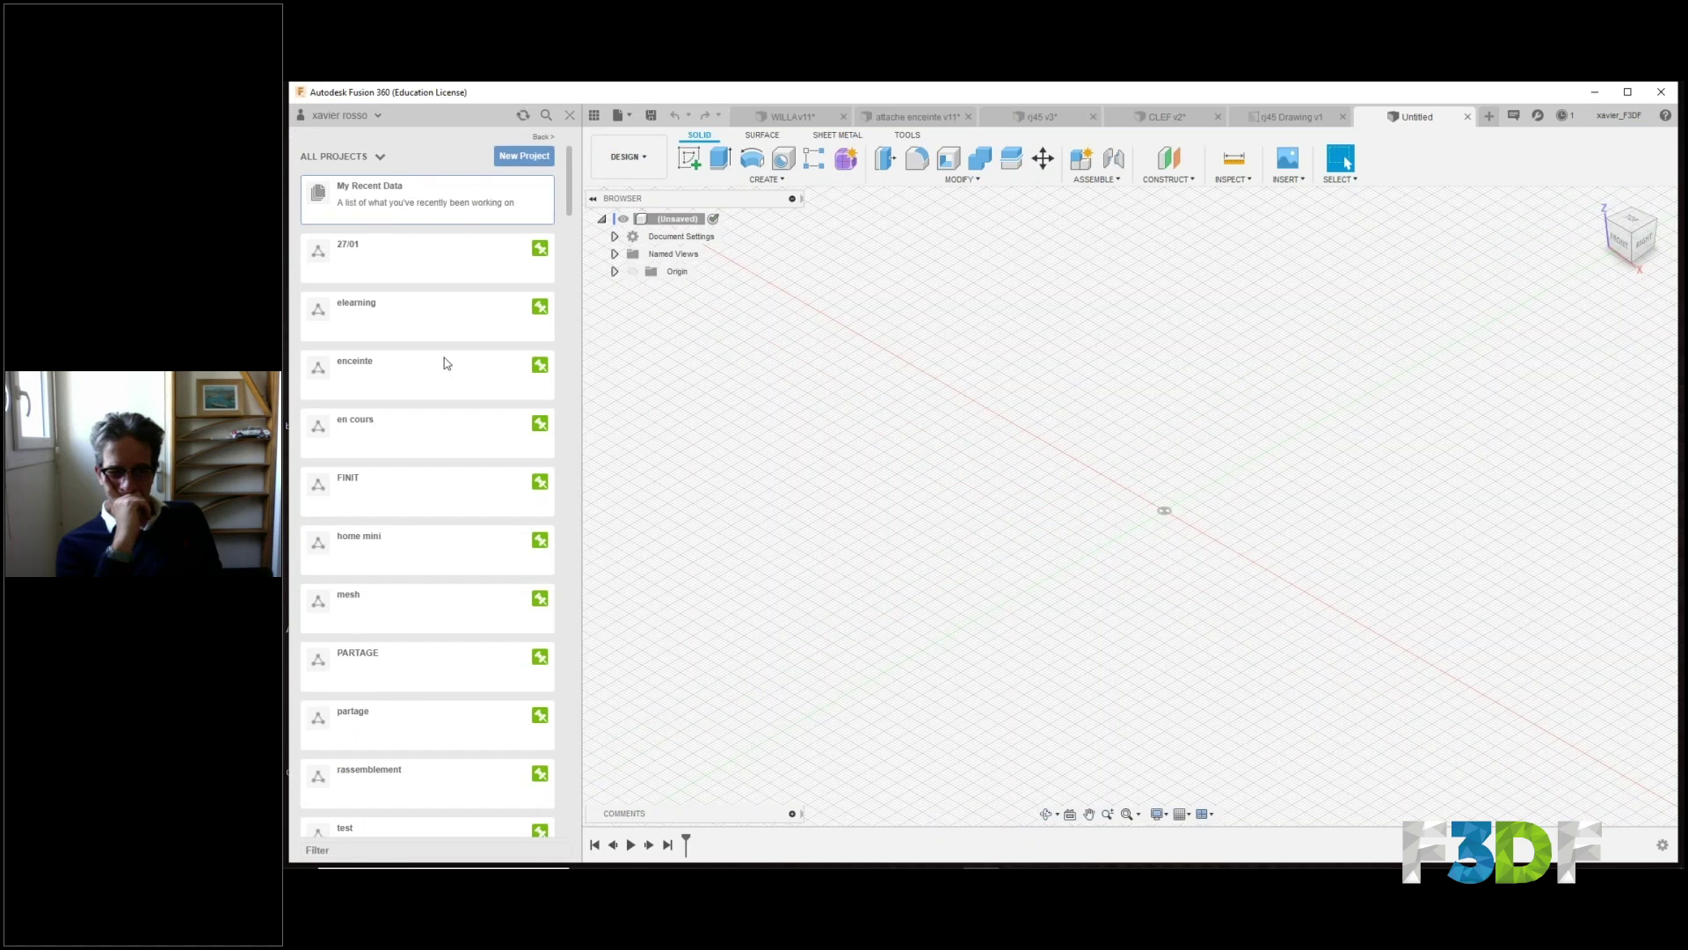
left_click(472, 270)
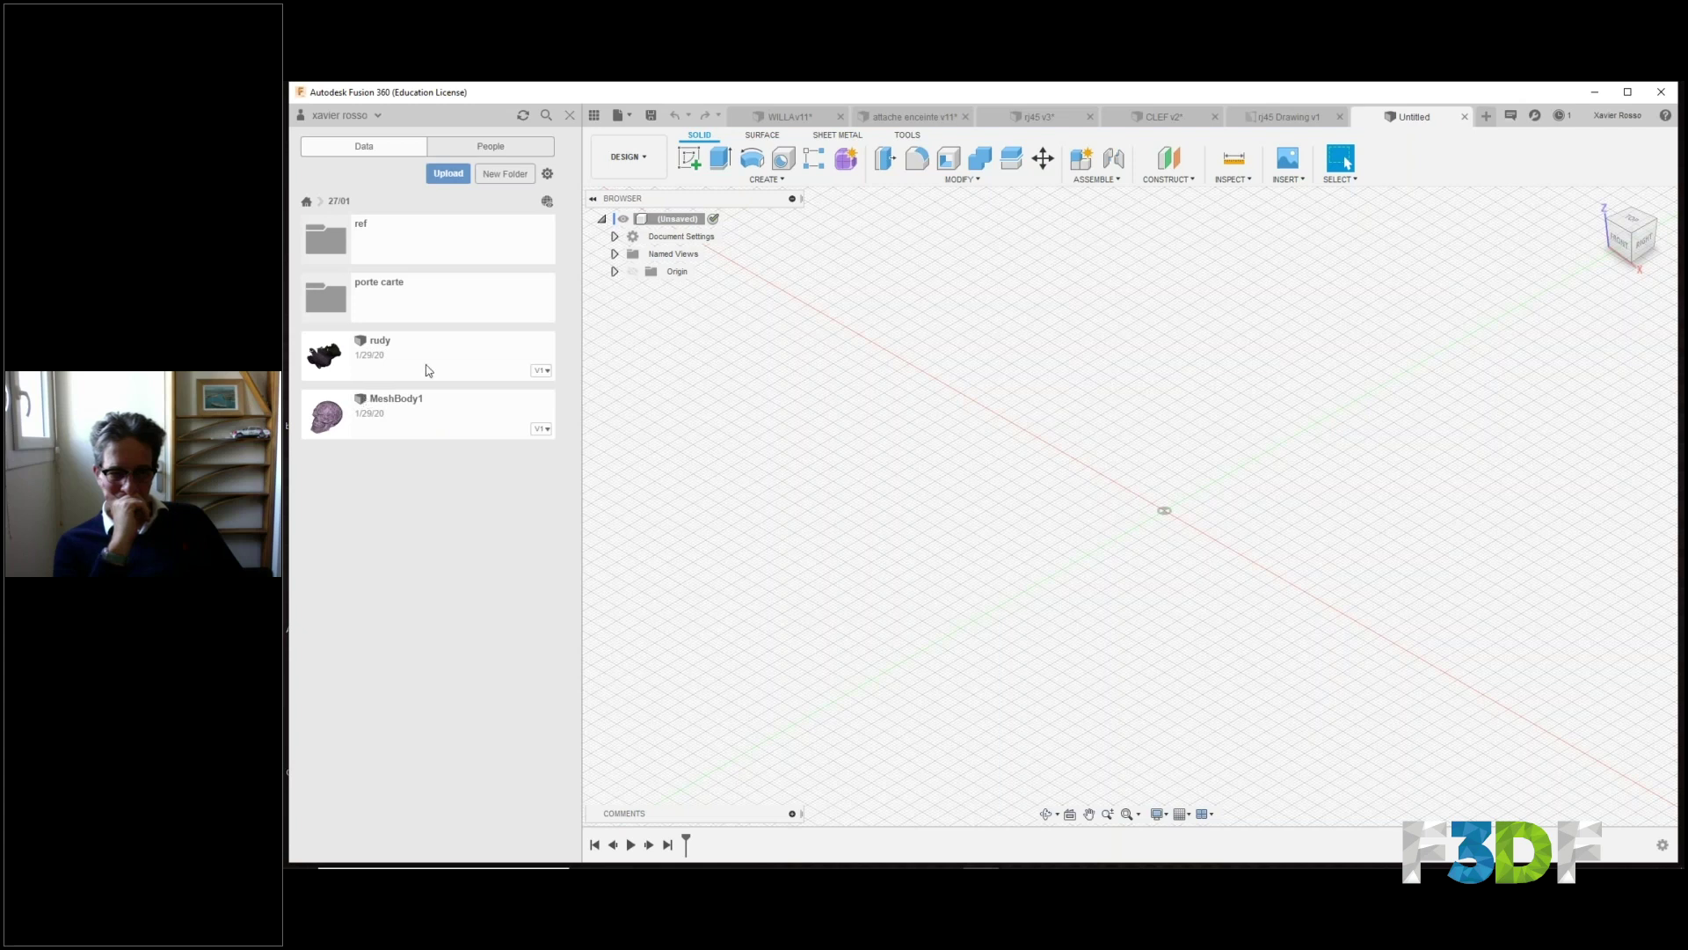
left_click(568, 118)
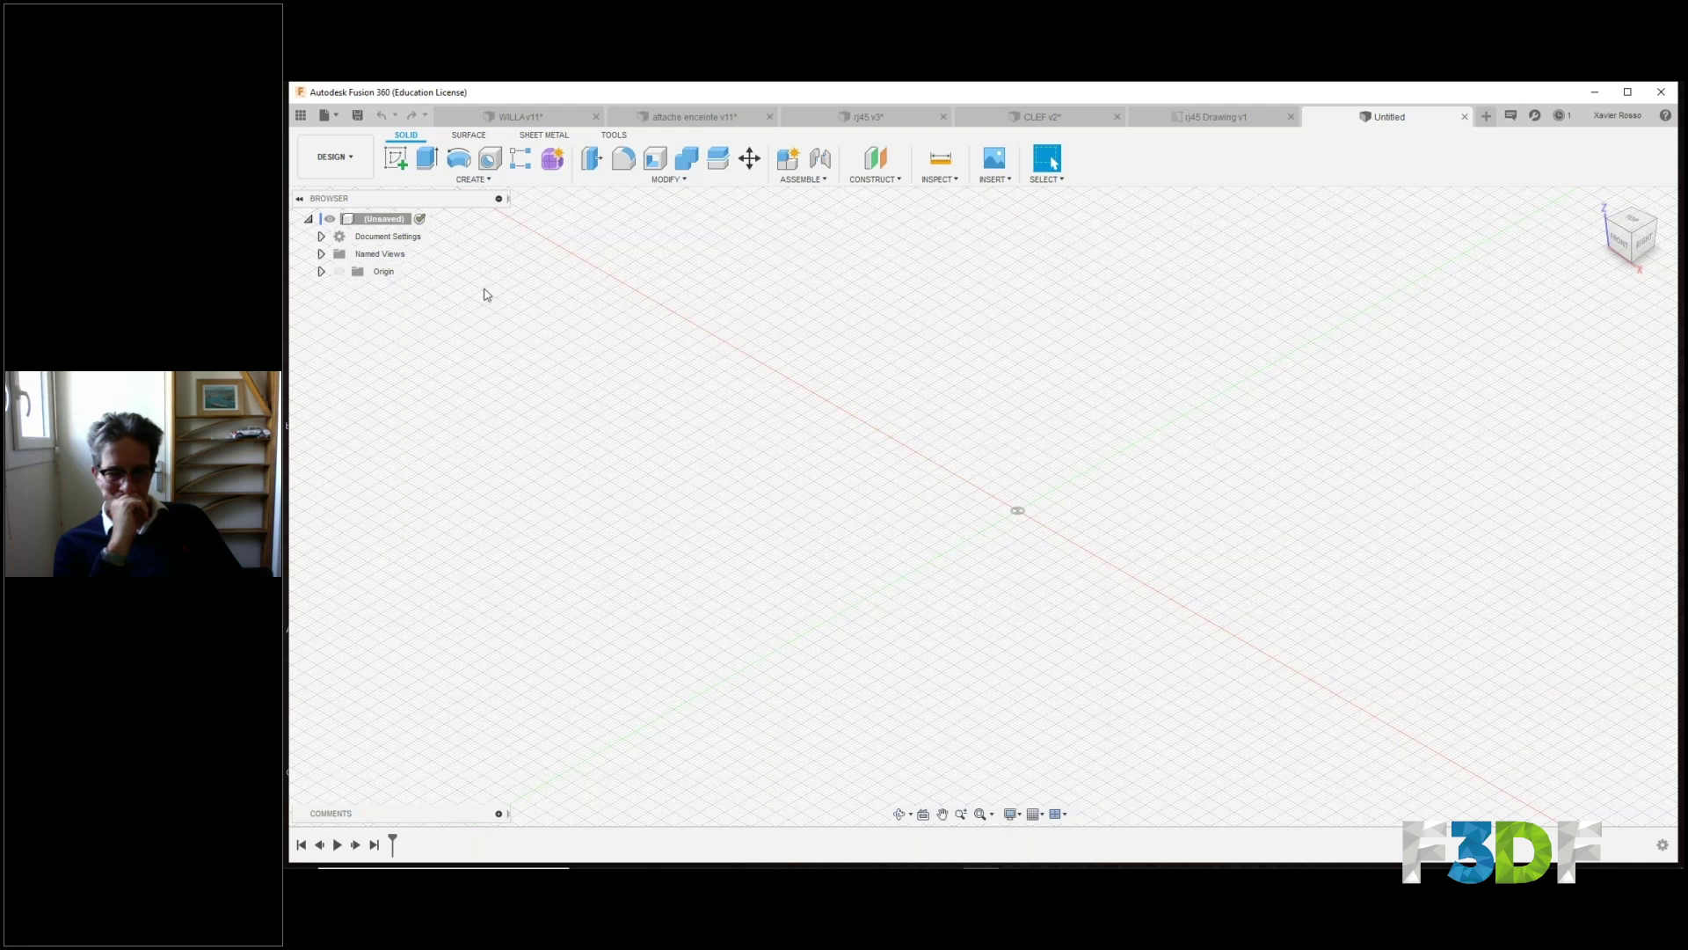
Create a sketch on the front plane and draw a circle about 65 mm in diameter, centred on the vertical axis above the origin.
left_click(469, 181)
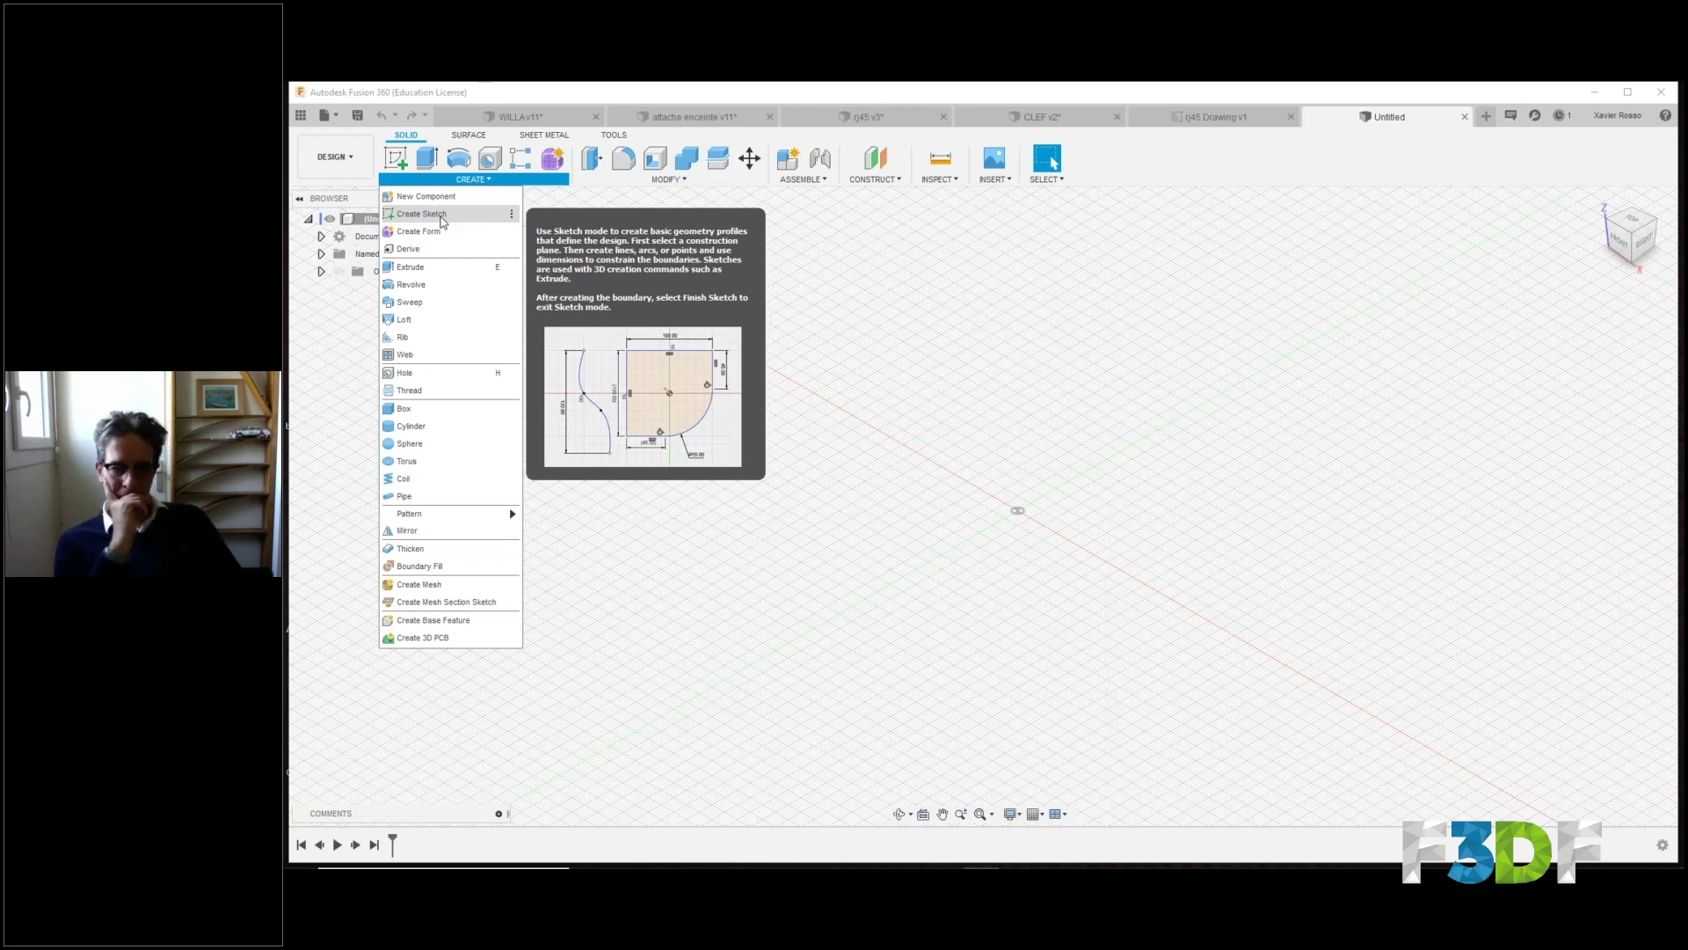
left_click(442, 219)
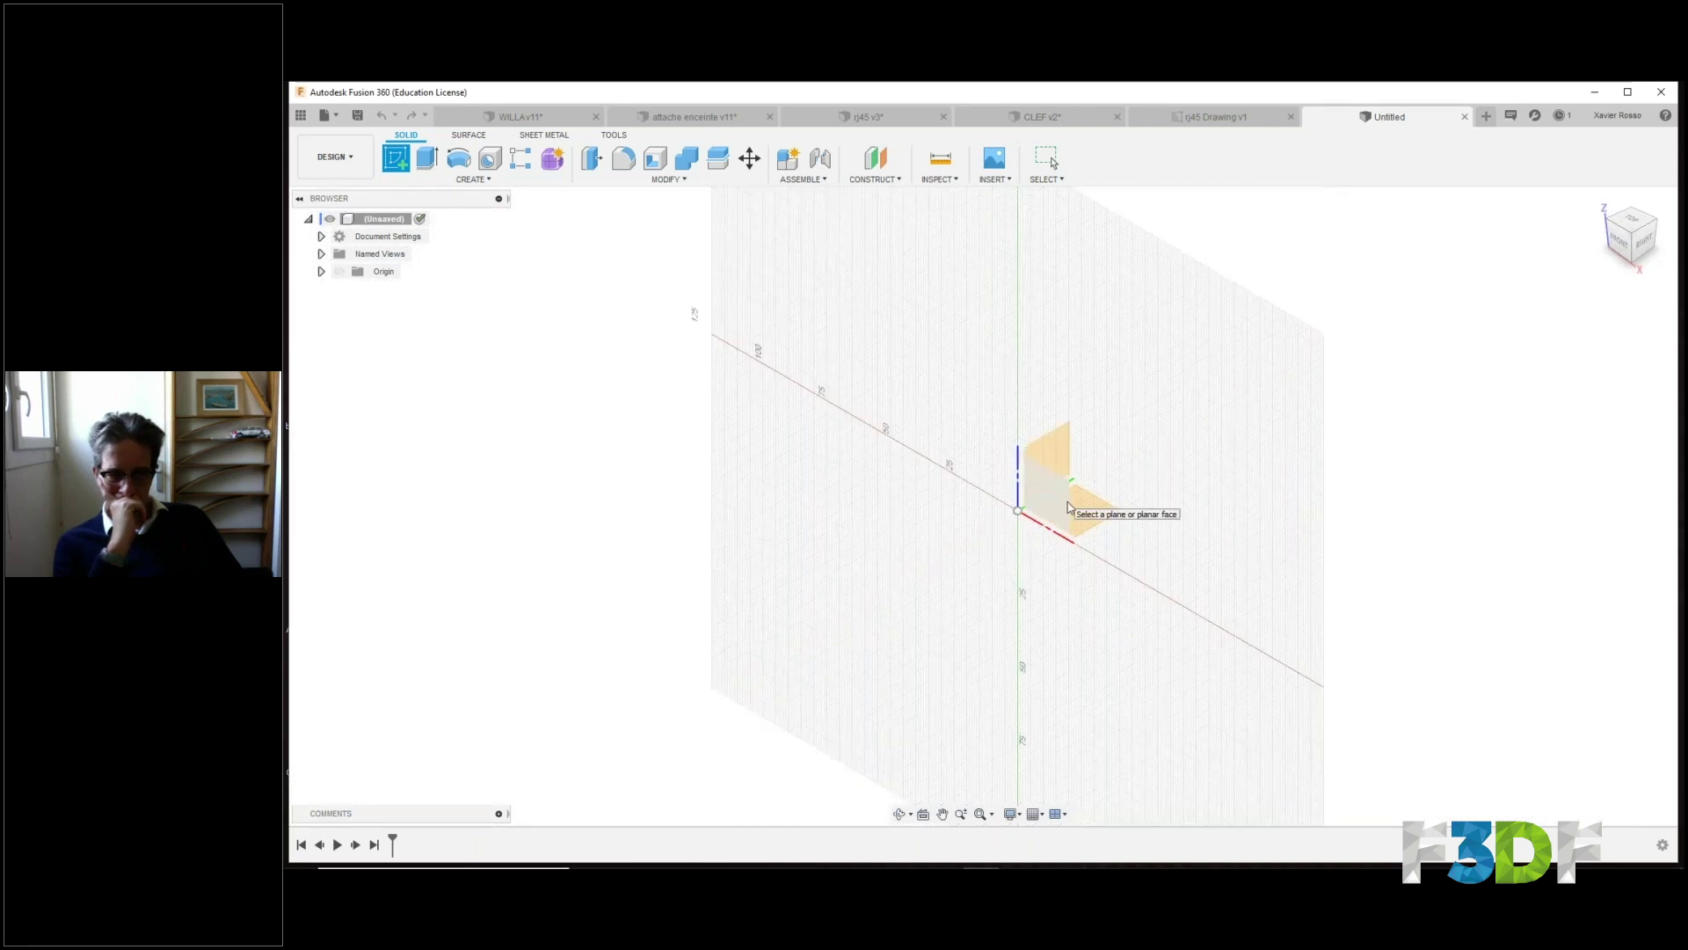
left_click(1048, 499)
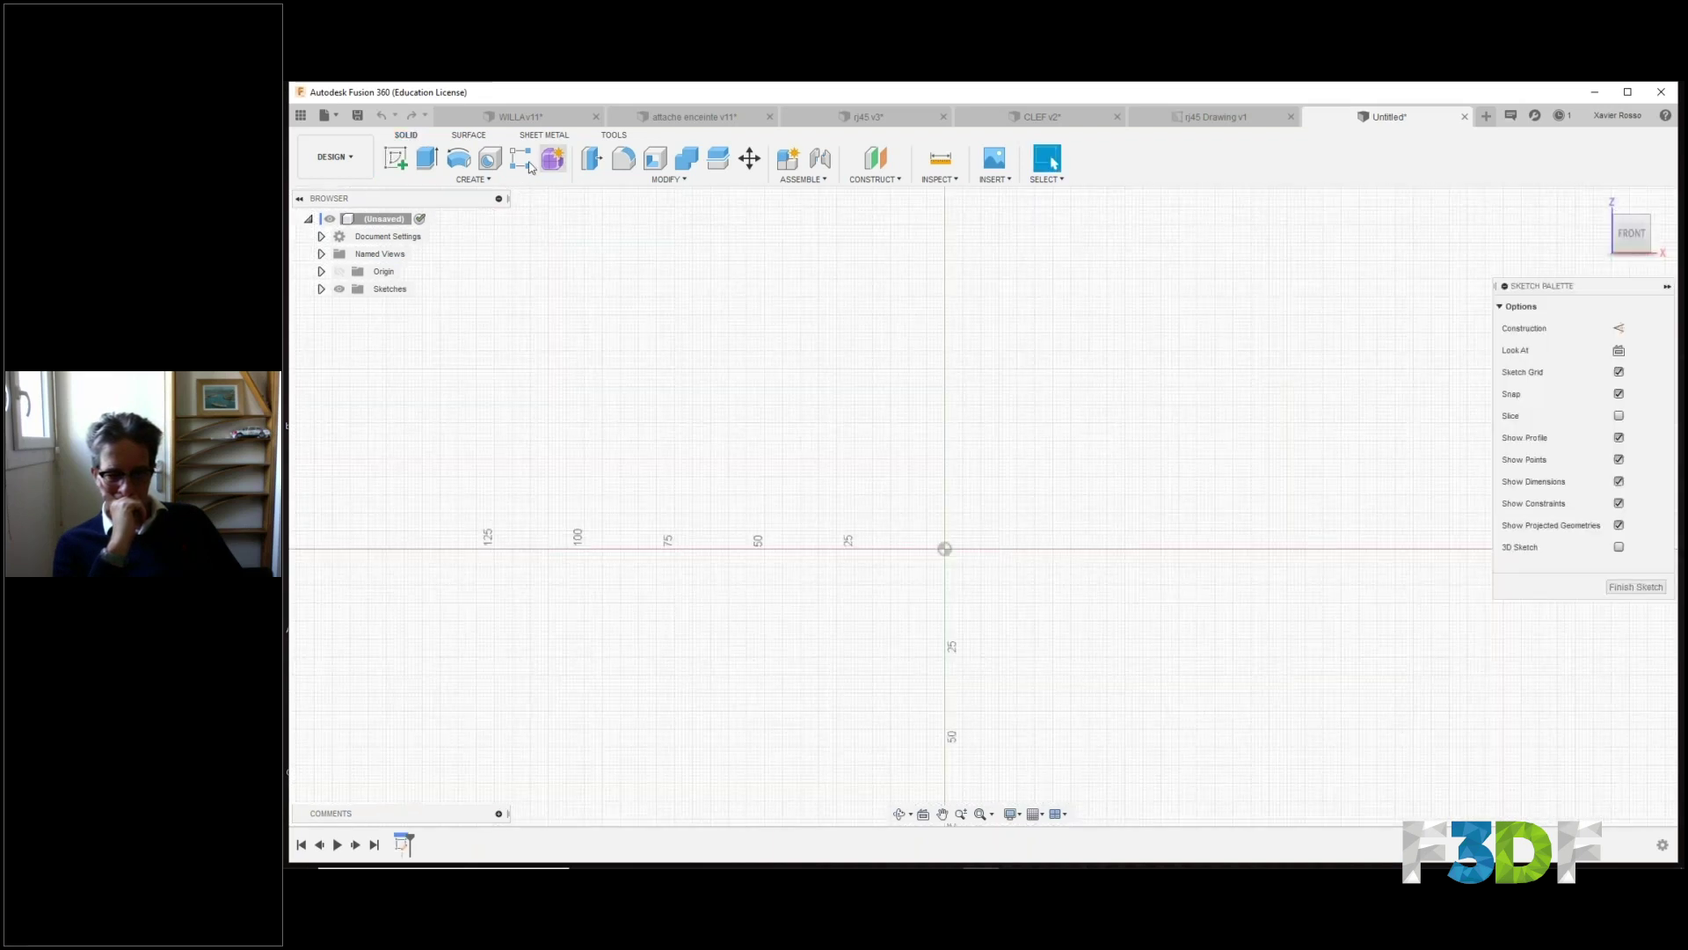
key("c")
left_click(945, 412)
left_click(1039, 480)
left_click(490, 158)
left_click(646, 458)
left_click(794, 548)
left_click(815, 757)
left_click(1140, 664)
right_click(1159, 521)
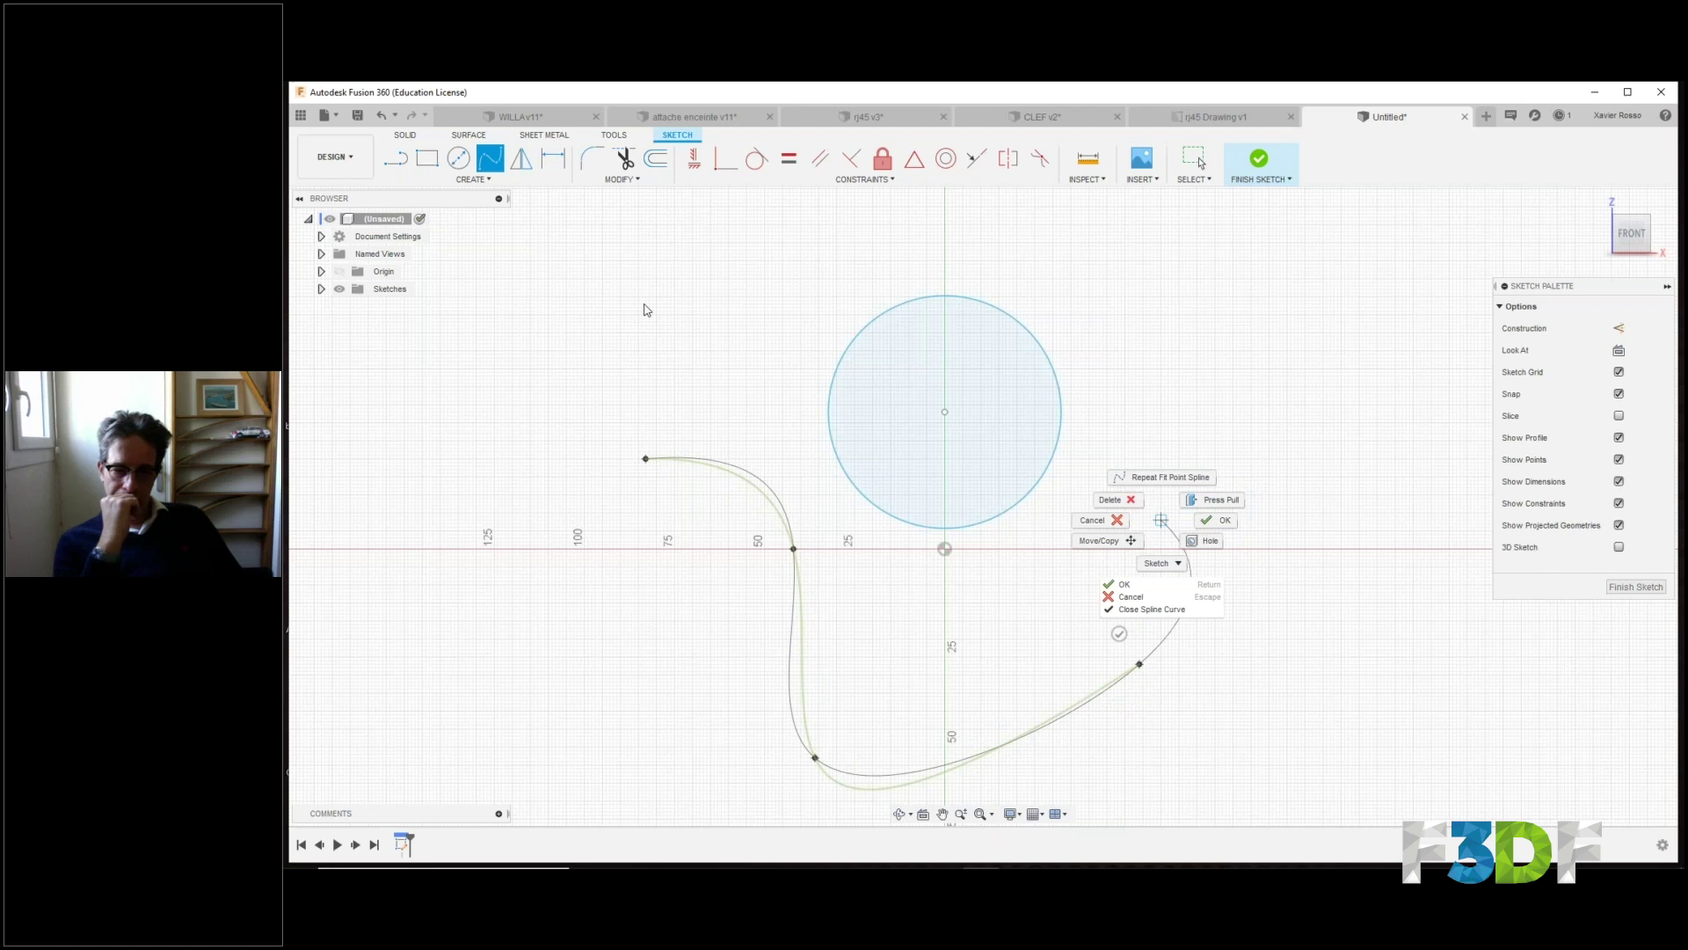
left_click(594, 320)
left_click(1133, 296)
key("Escape")
Draw a horizontal line beneath the circle, extending past it on both sides.
key("l")
left_click(663, 590)
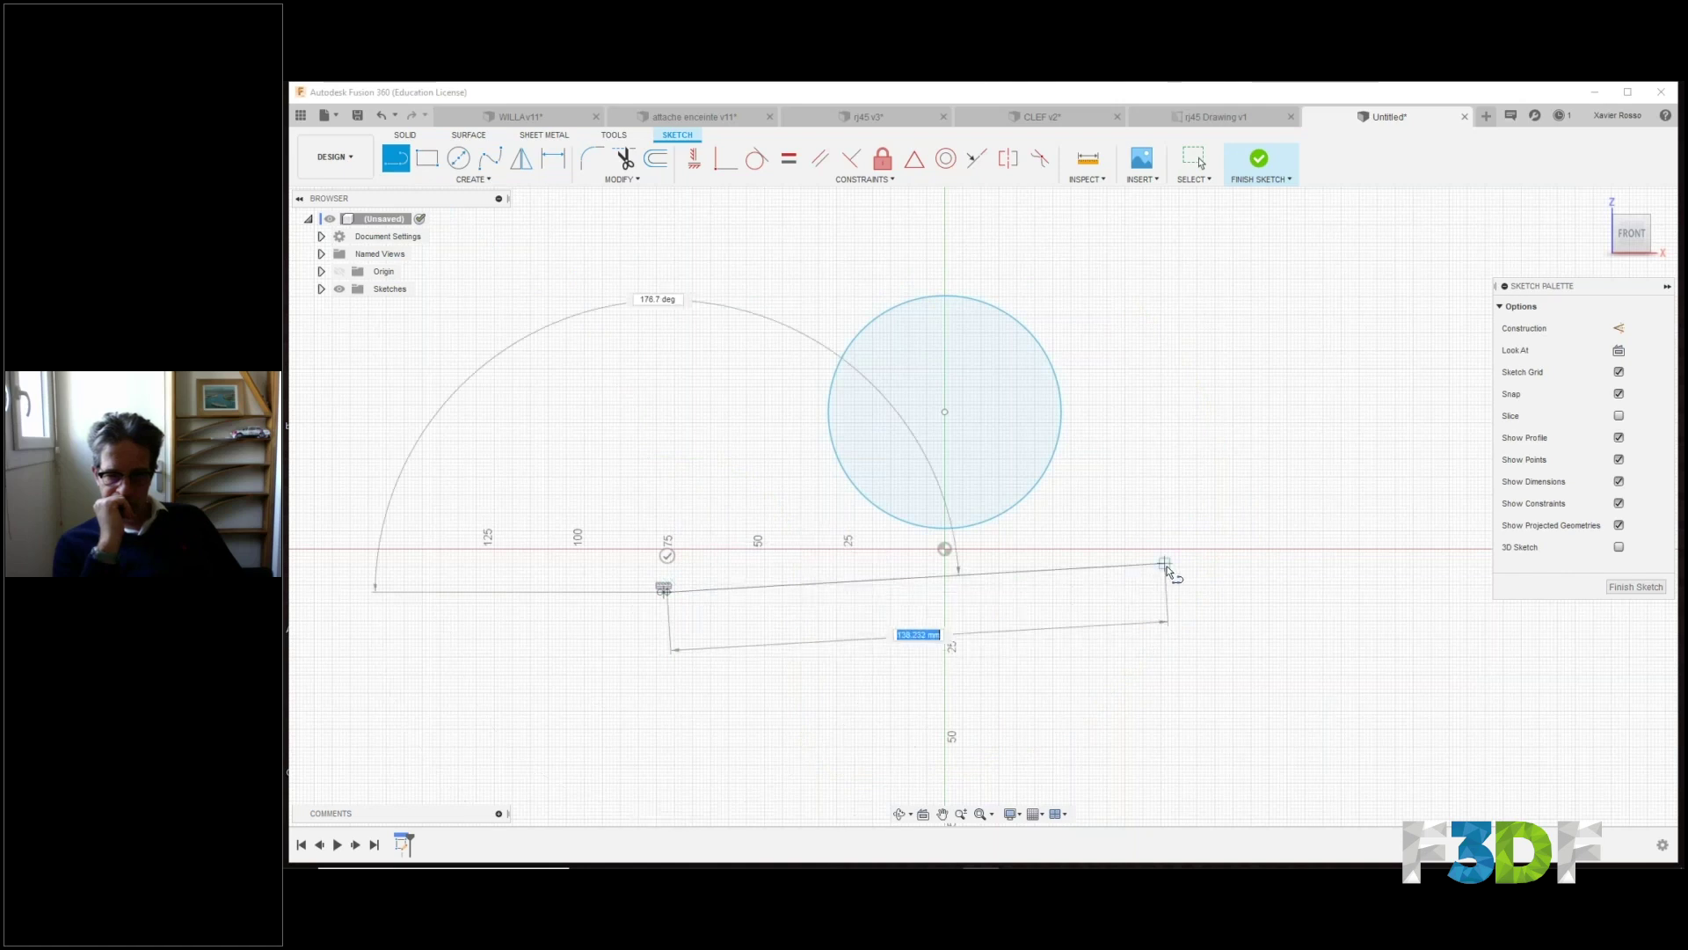
left_click(1178, 591)
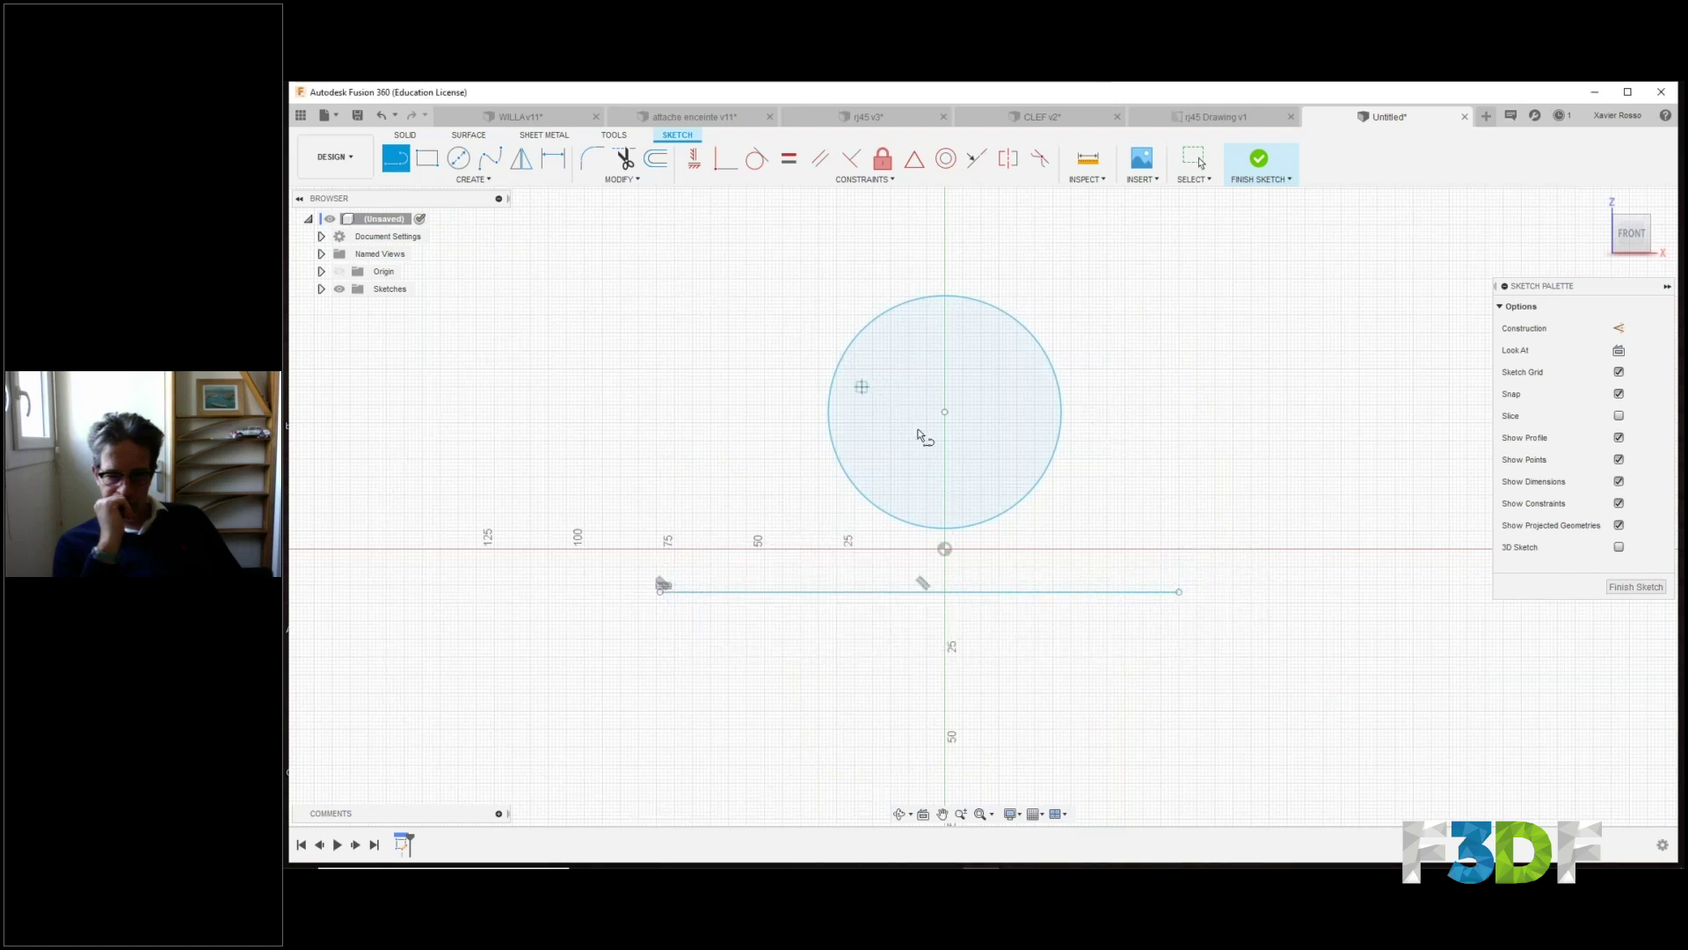
right_click(1133, 297)
left_click(1196, 297)
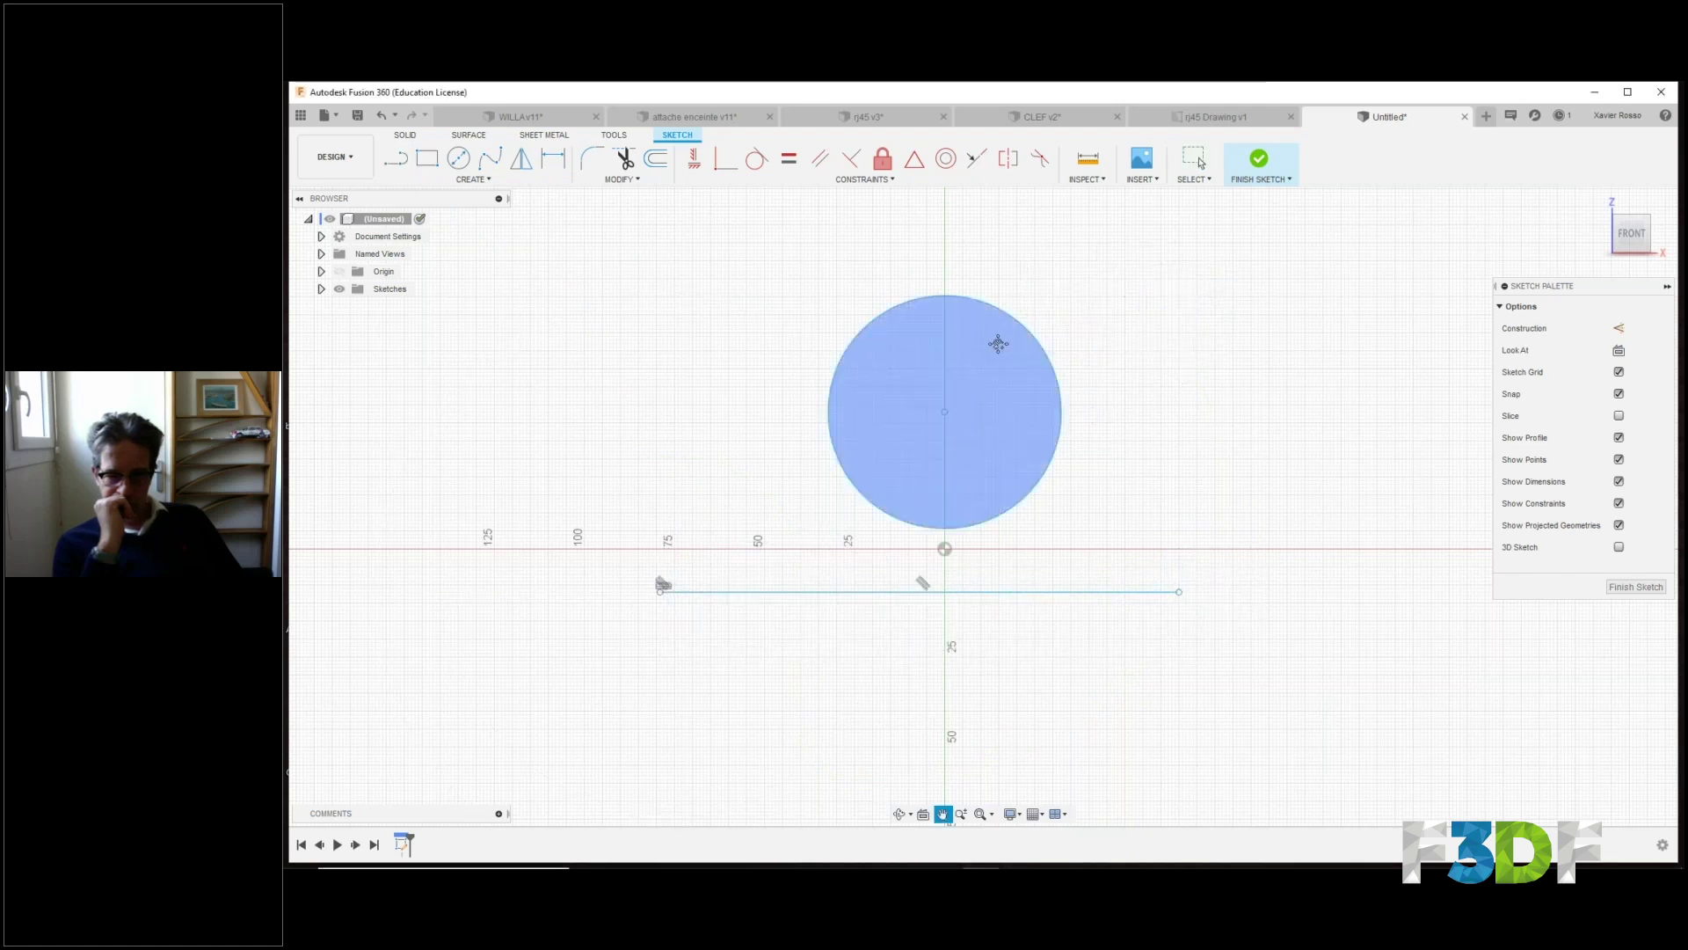
middle_click_drag(998, 343, 992, 331)
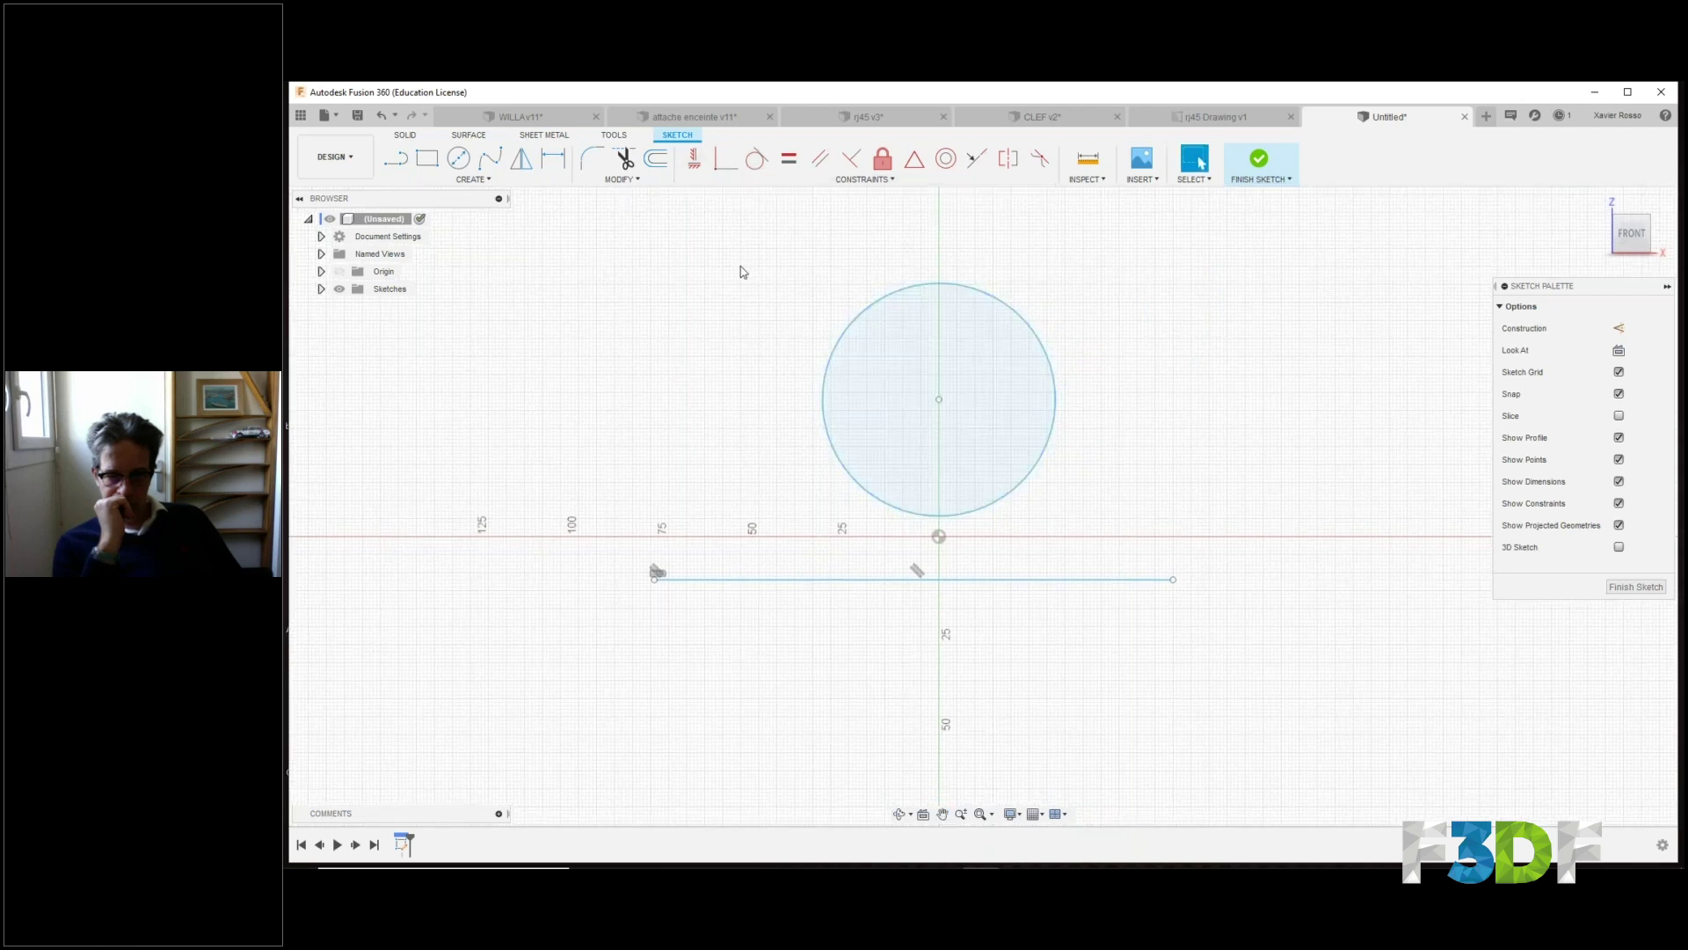
left_click(727, 163)
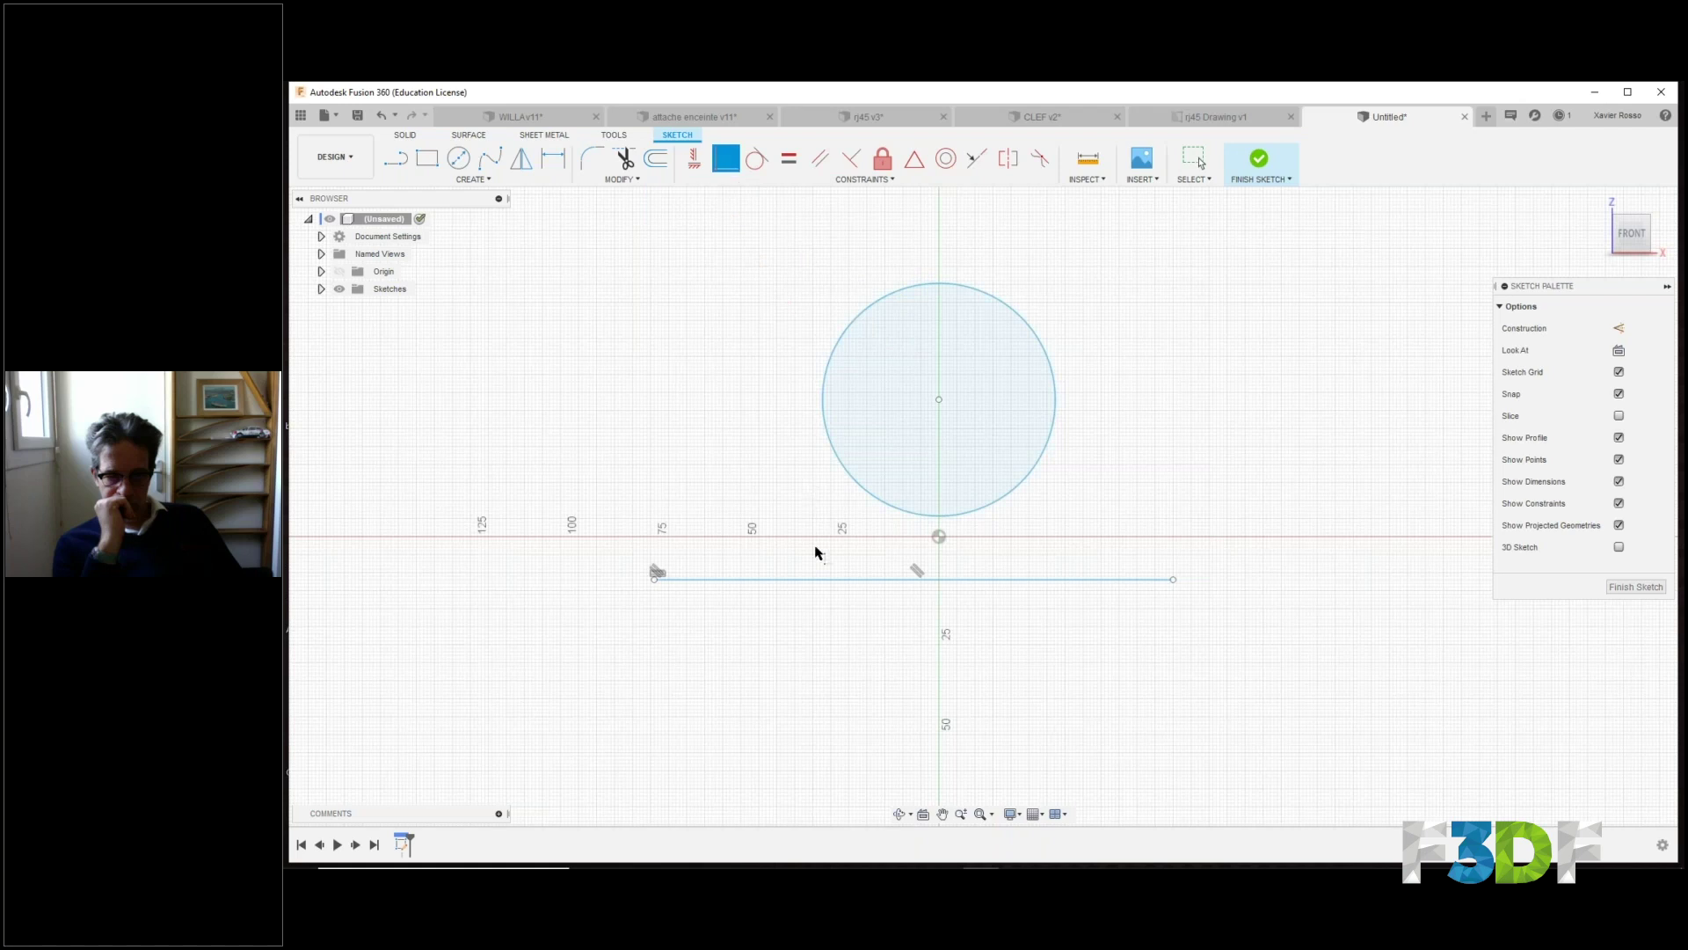
left_click(899, 289)
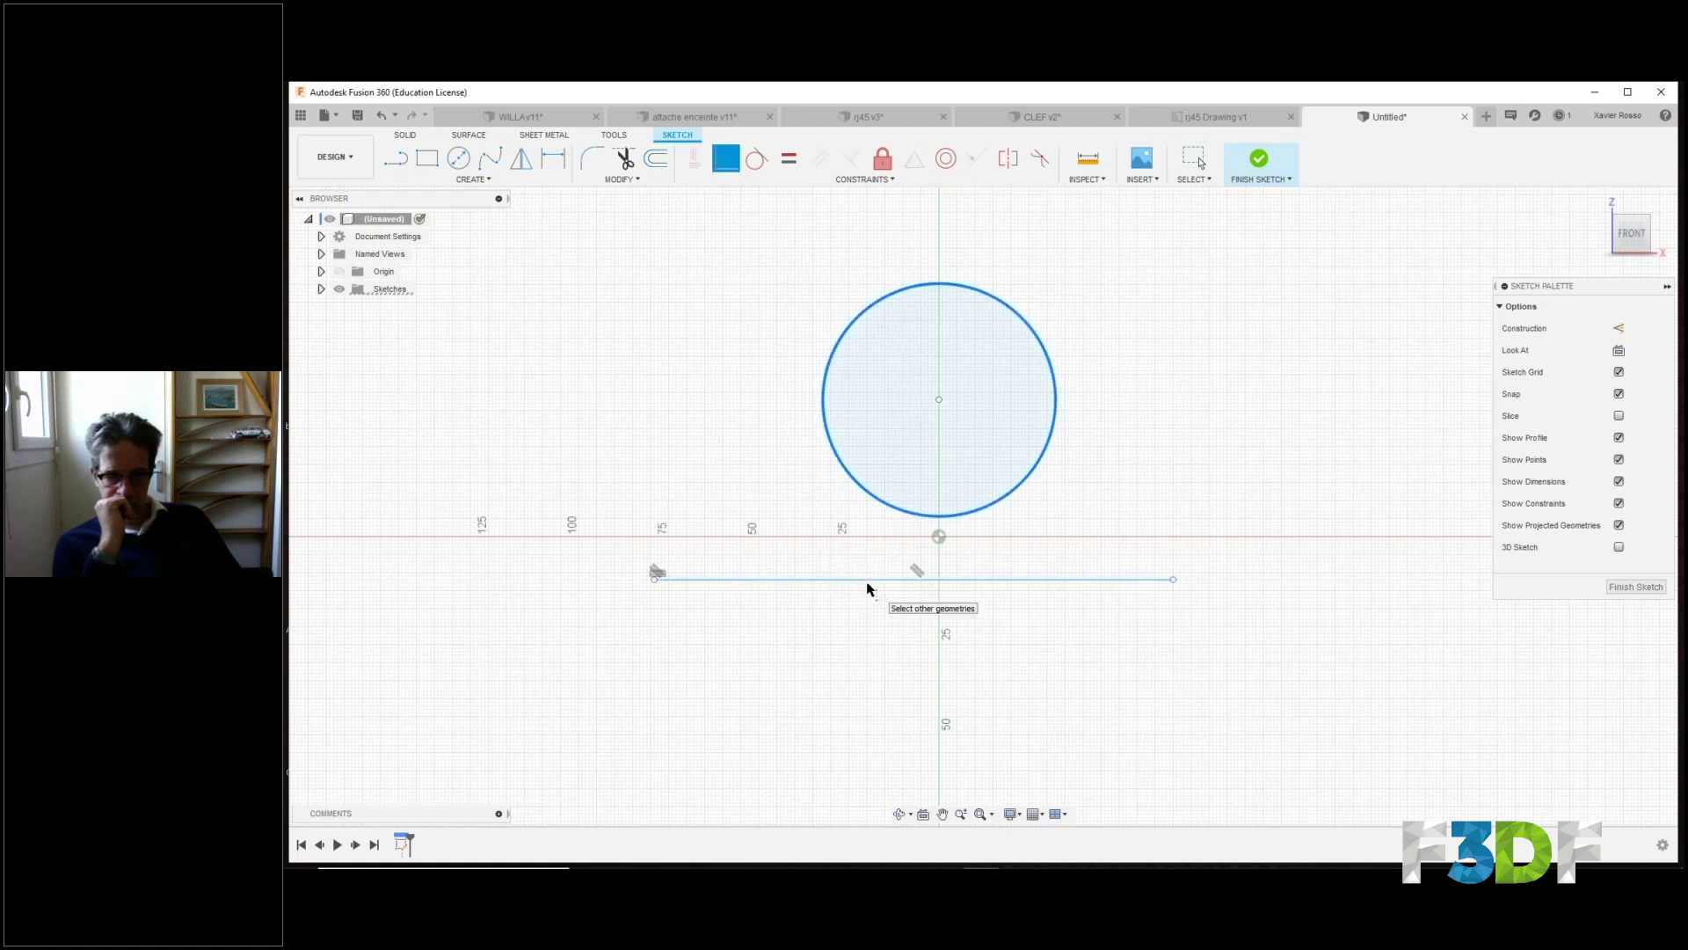
right_click(867, 587)
left_click(802, 526)
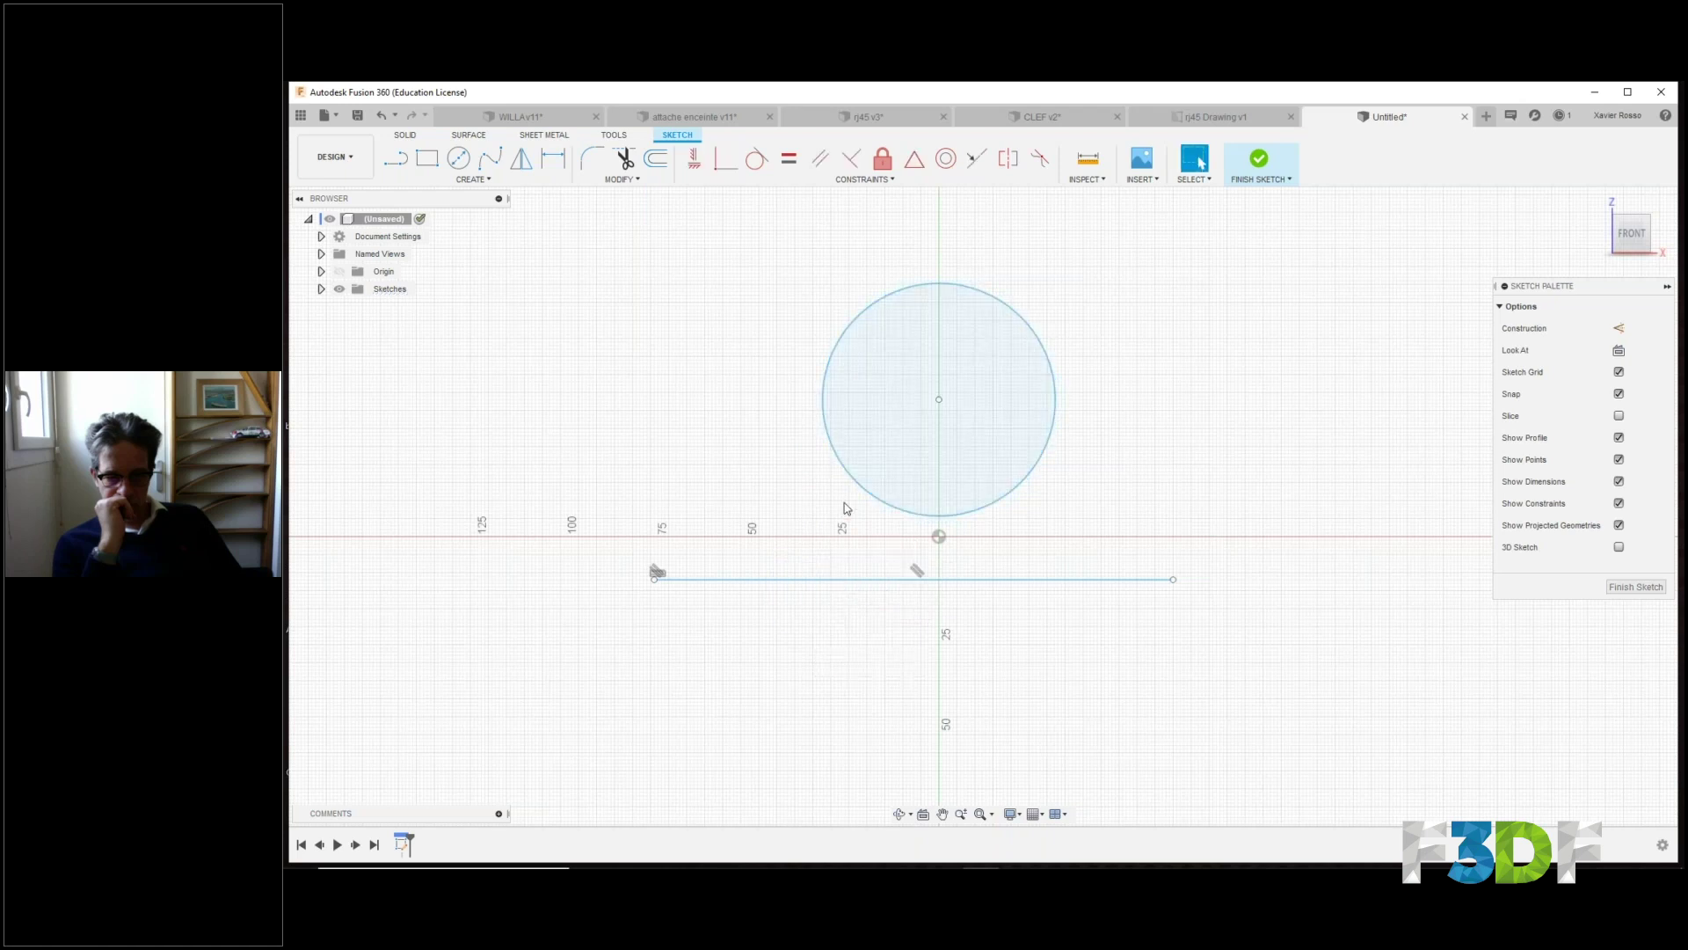
Place the circle's centre on the horizontal line with a Coincident constraint.
left_click(903, 570)
left_click_drag(943, 390, 944, 570)
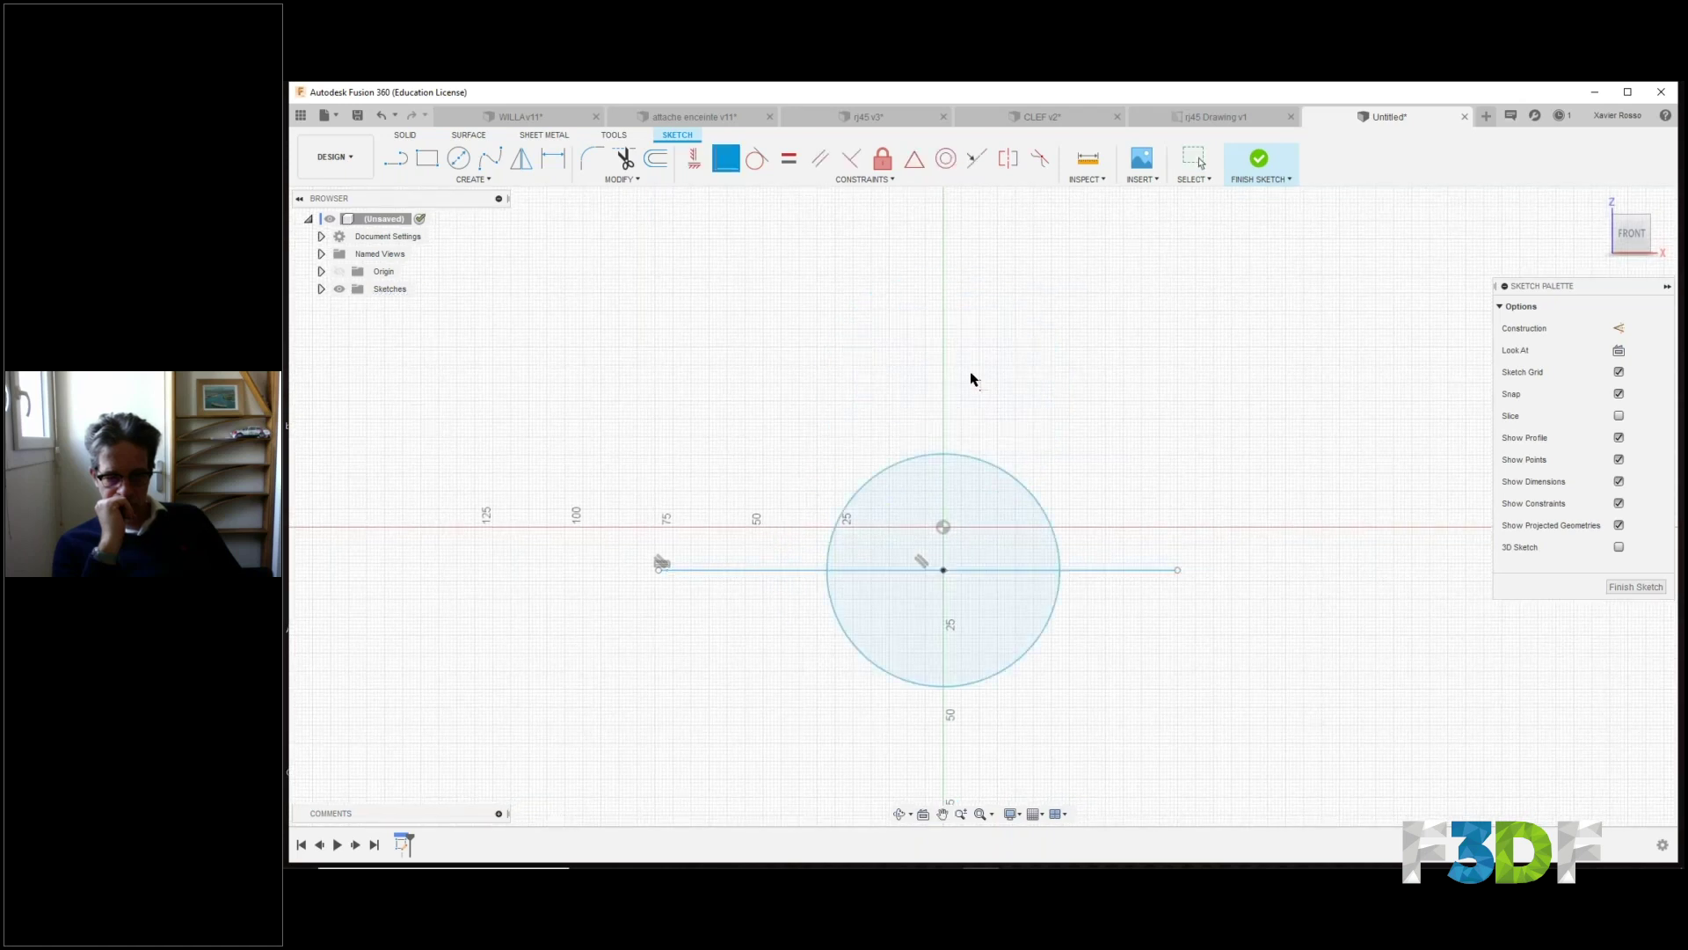
middle_click_drag(1040, 376, 1059, 384)
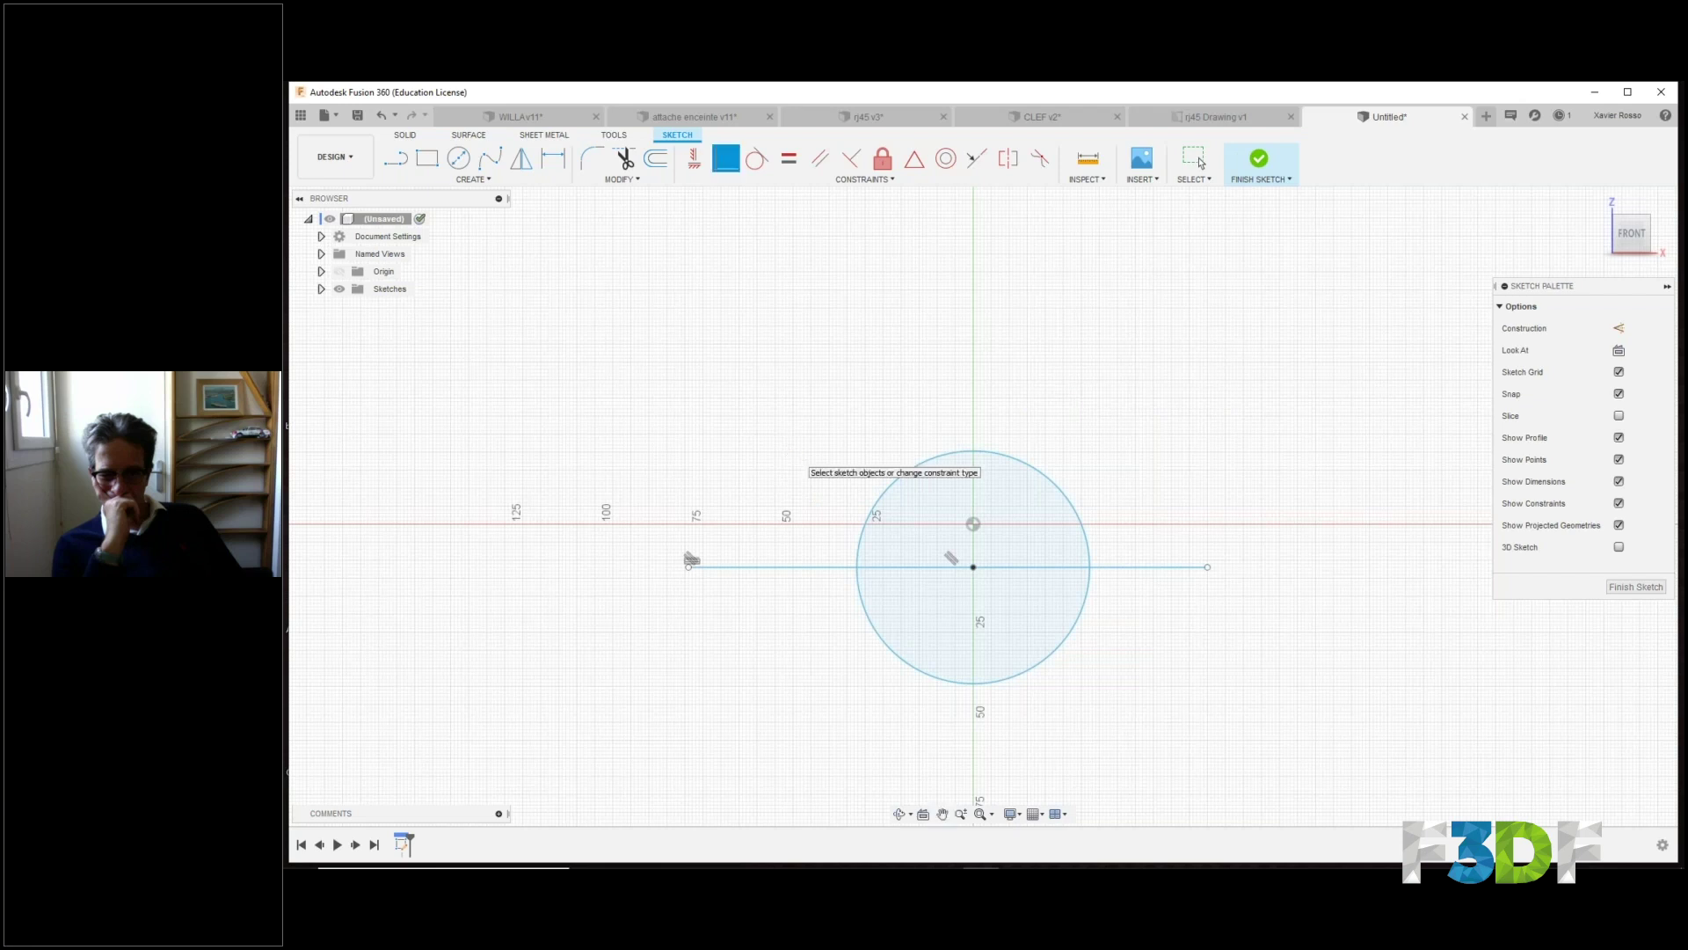
Dimension the circle with a diameter of 70 mm.
key("d")
left_click(913, 467)
left_click(843, 336)
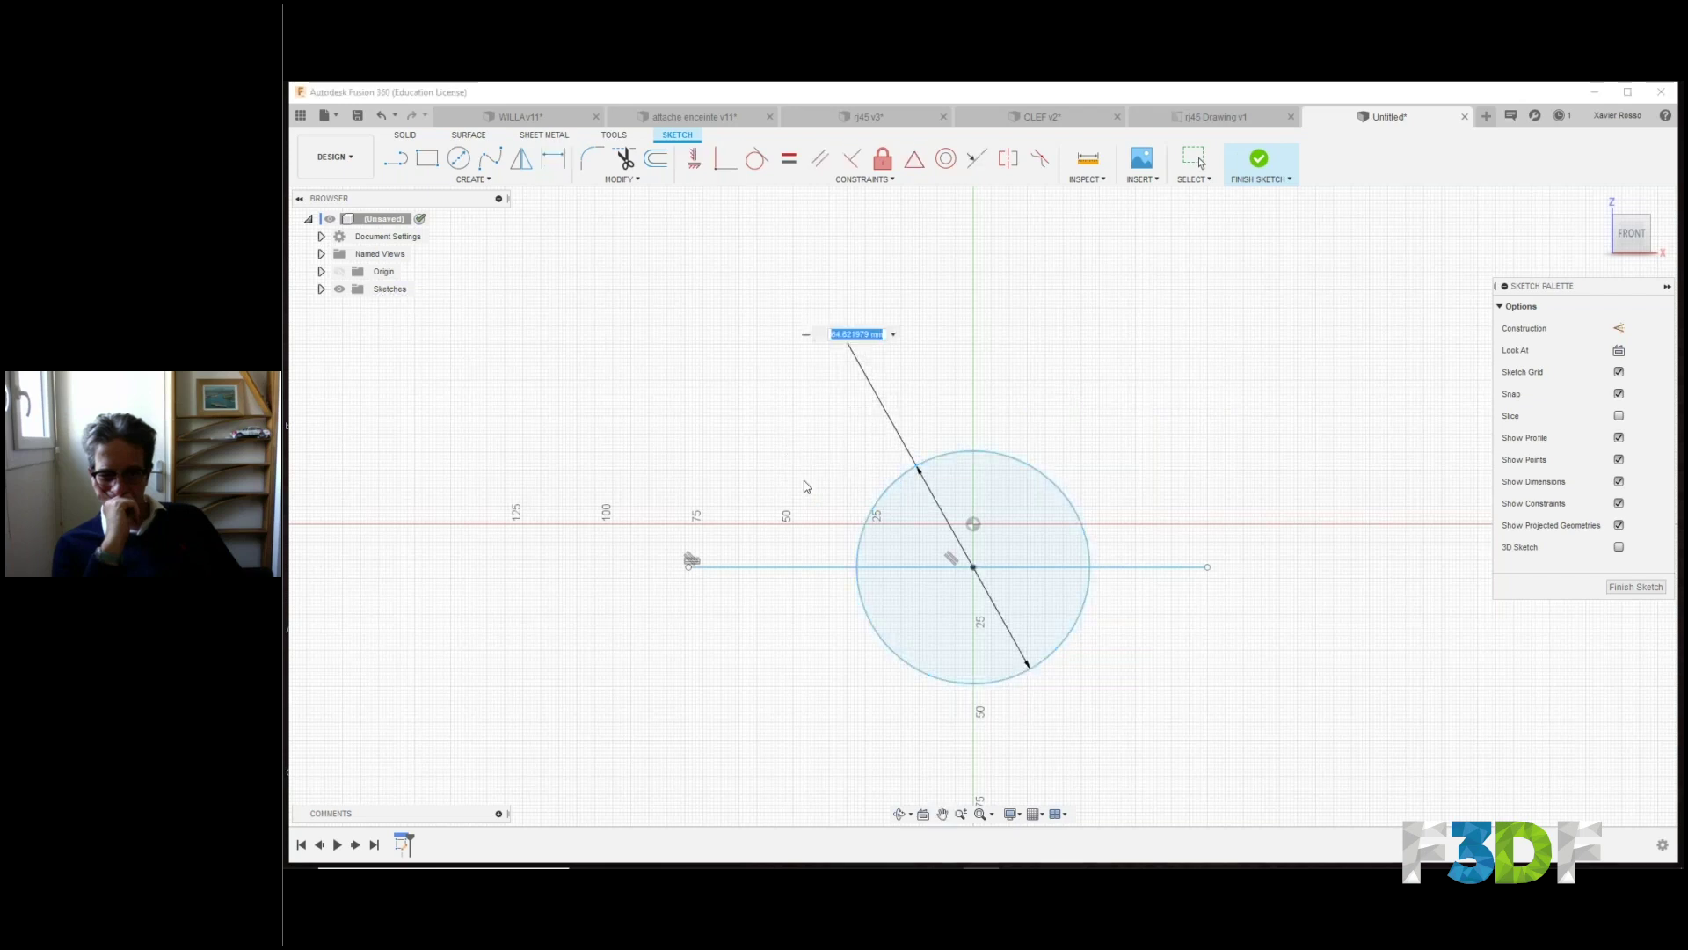
type("70")
key("Return")
Dimension the horizontal line at 145 mm and finish the sketch.
left_click(800, 566)
left_click(800, 723)
type("142")
key("Return")
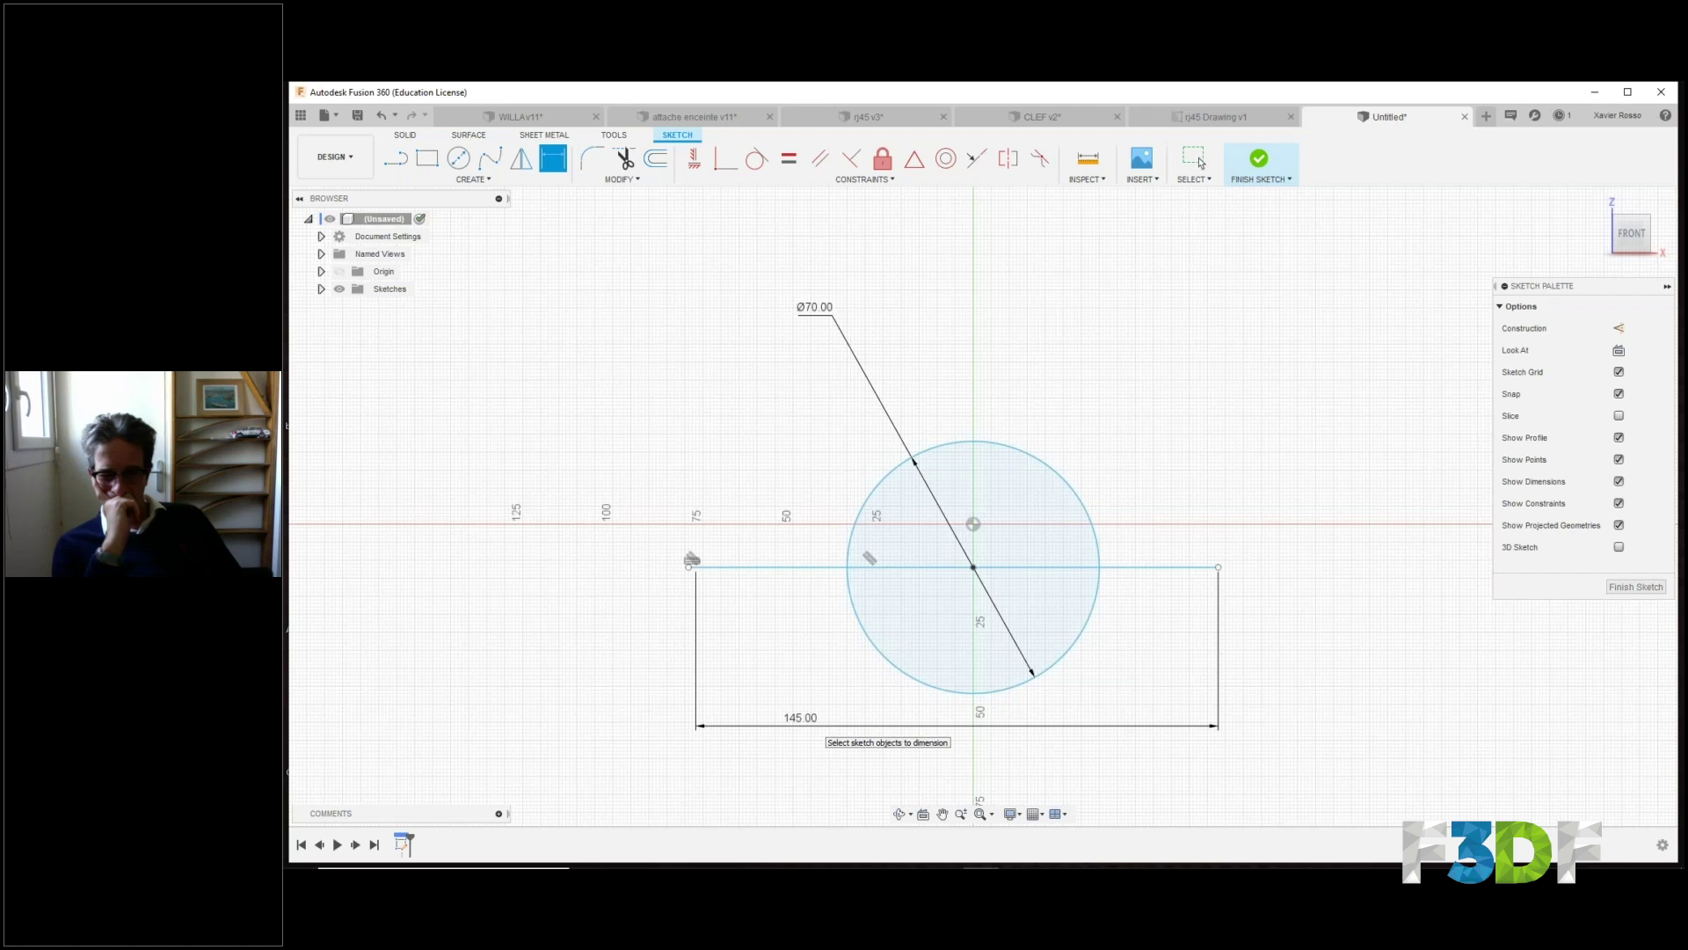
left_click(1247, 172)
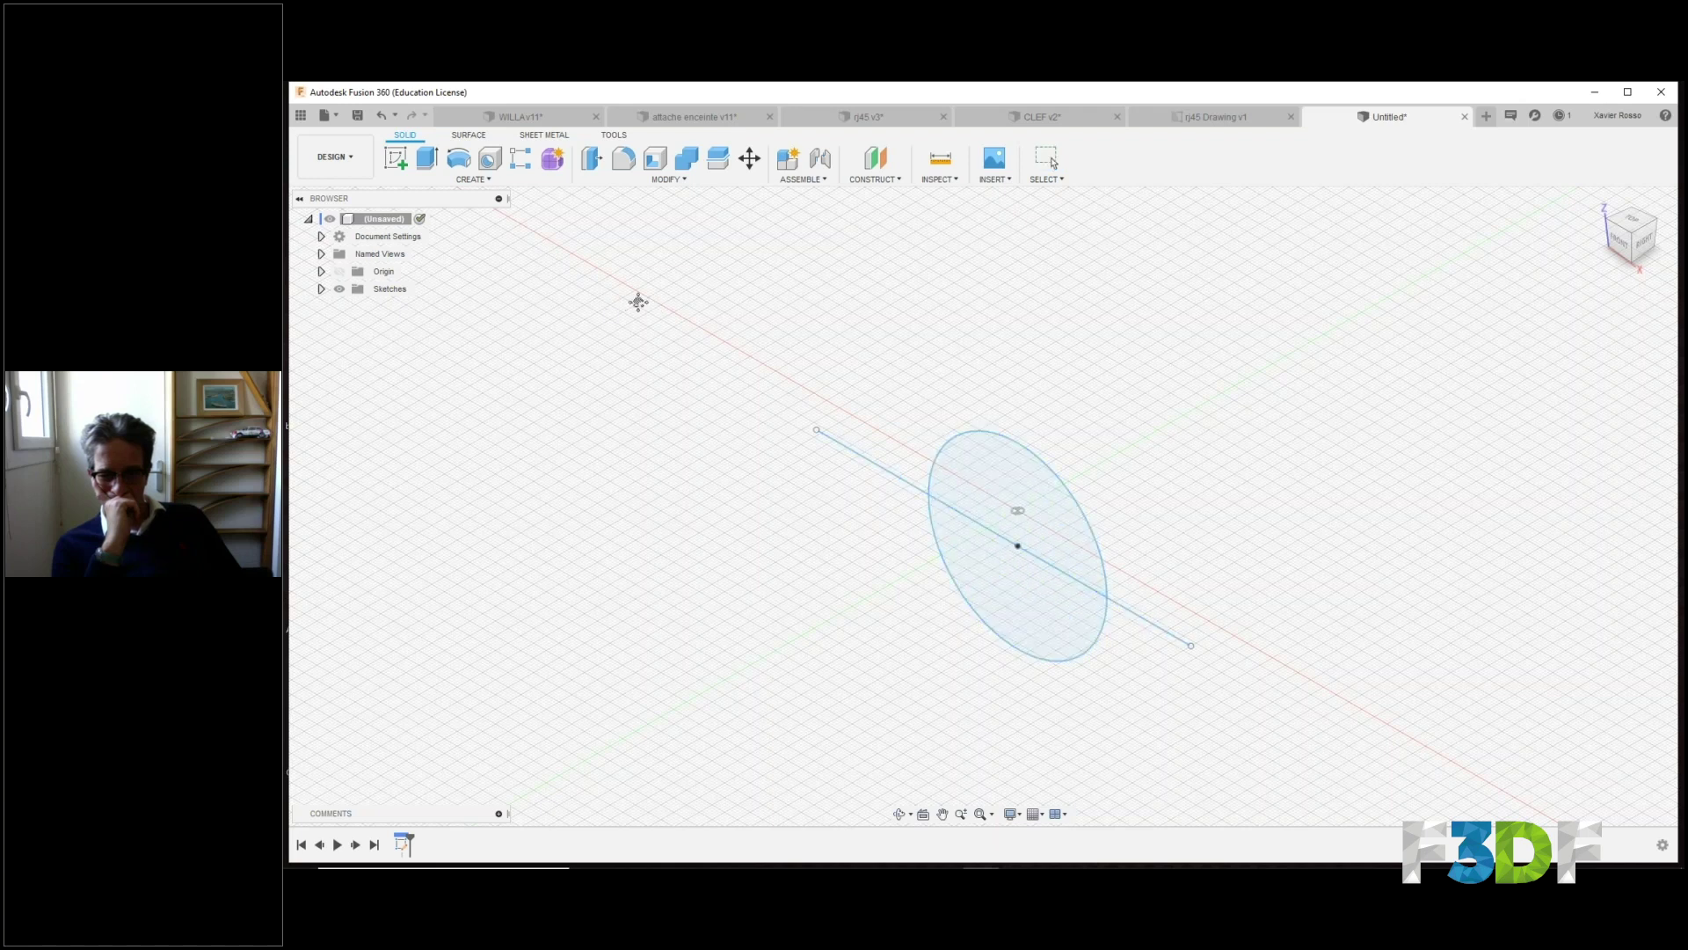
Extrude the upper half of the circle about 150 mm in the negative direction as a new body.
middle_click_drag(638, 302, 695, 276)
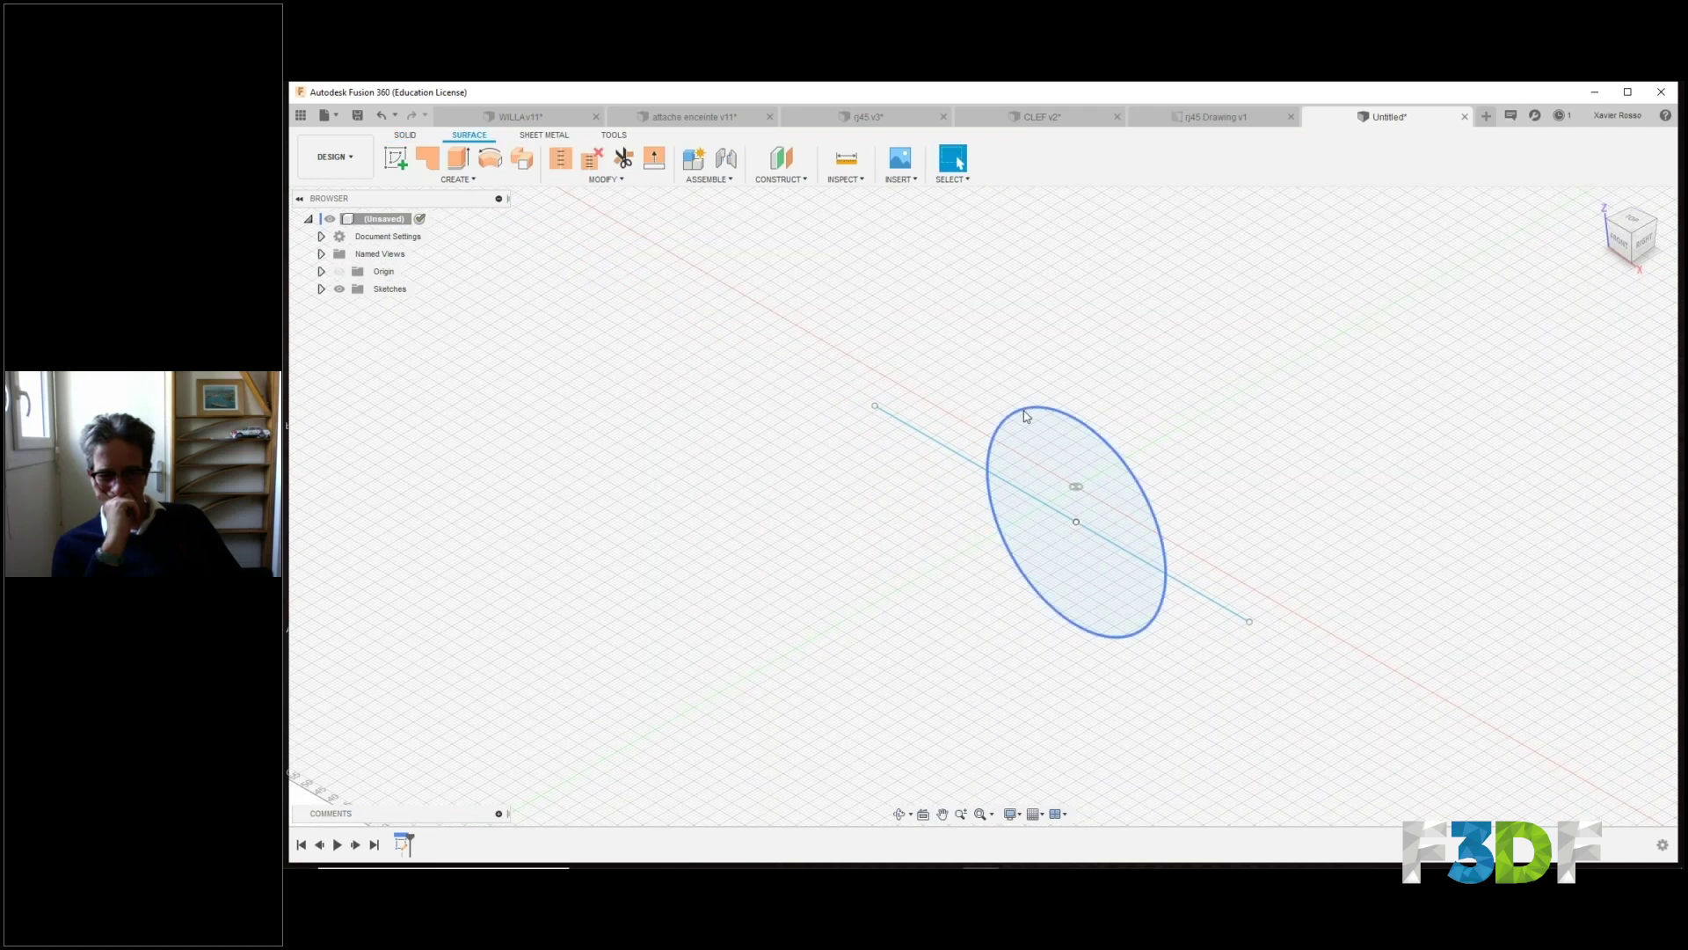
left_click(923, 442)
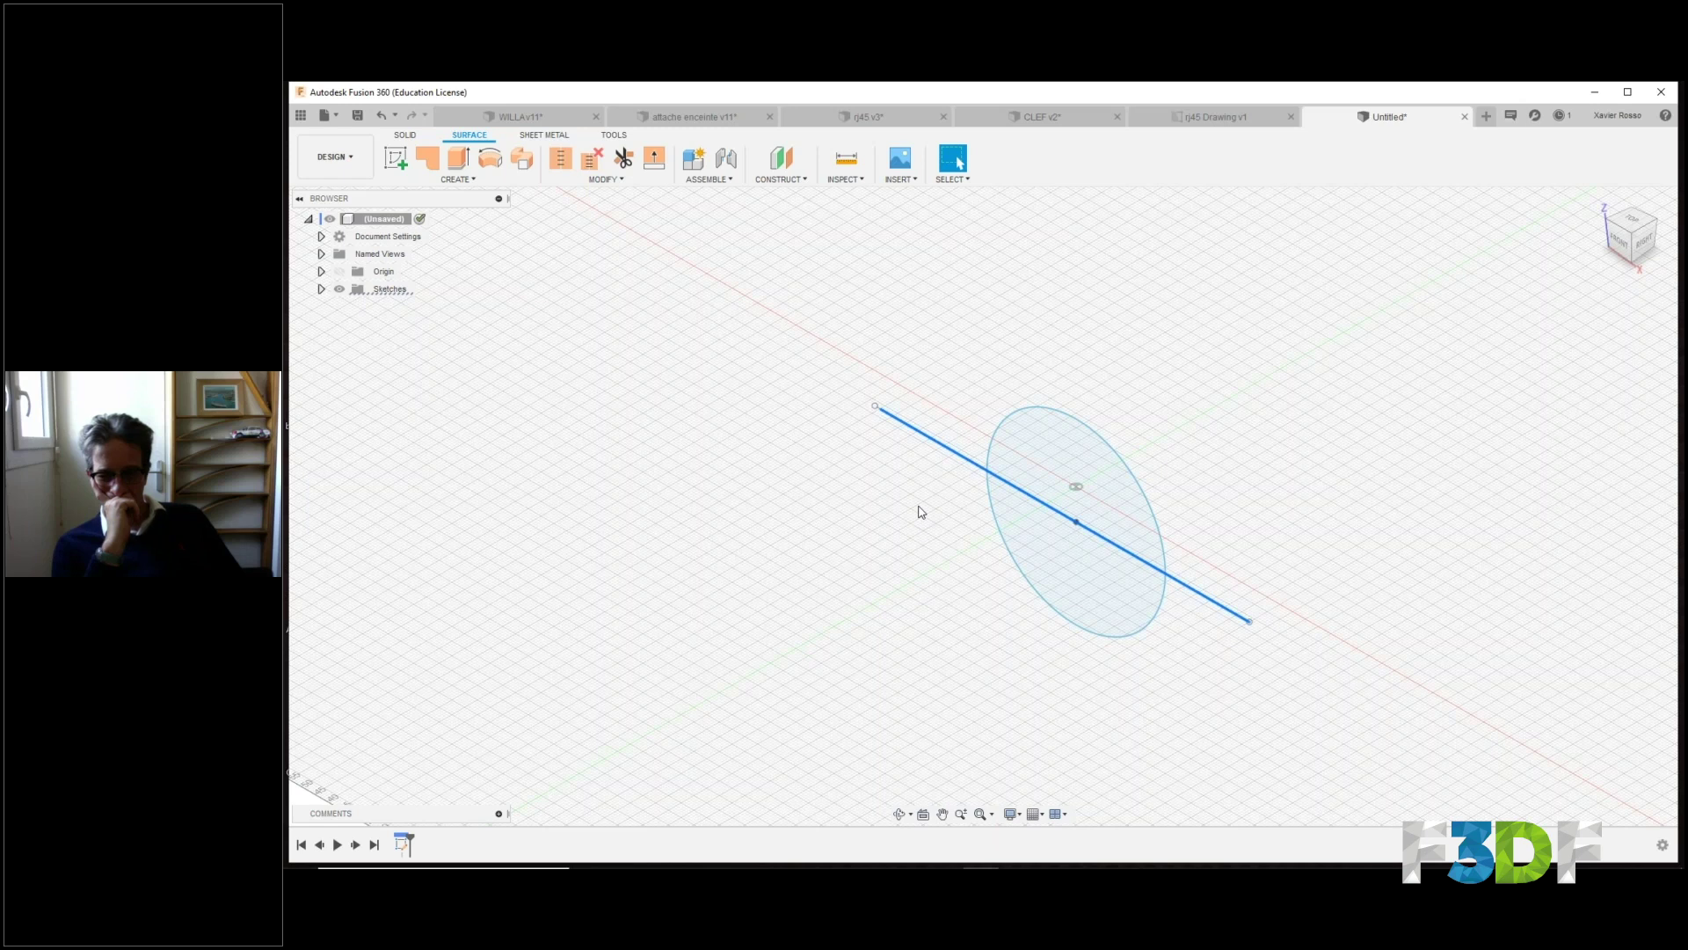
left_click(407, 135)
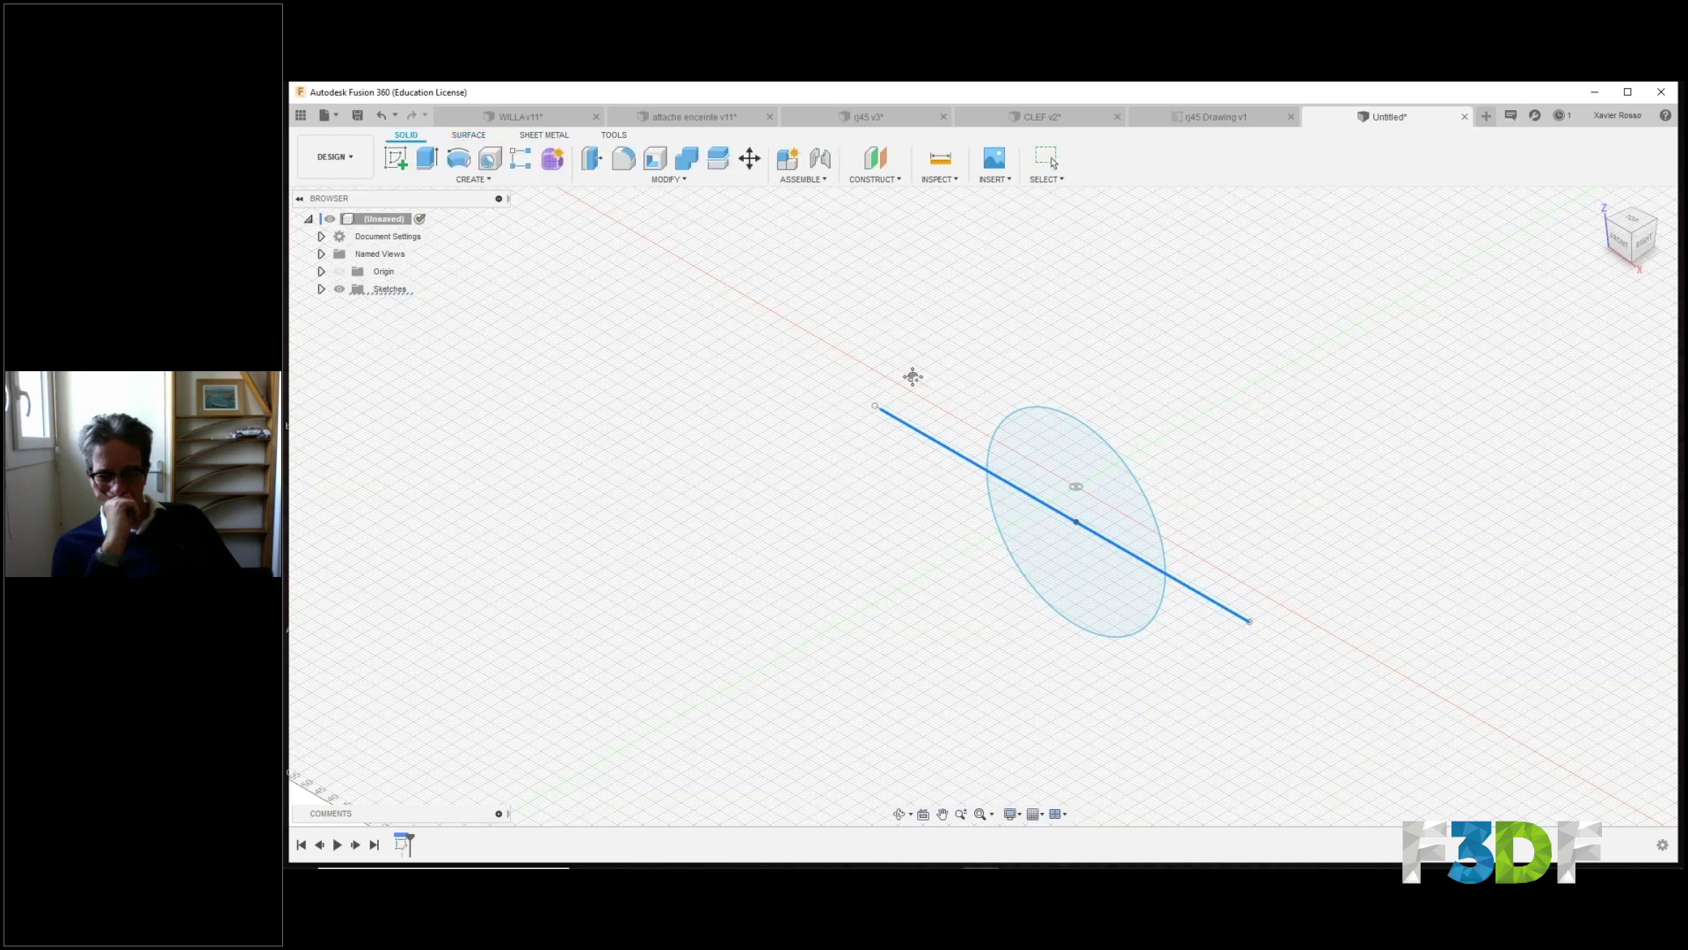
middle_click_drag(913, 376, 830, 351)
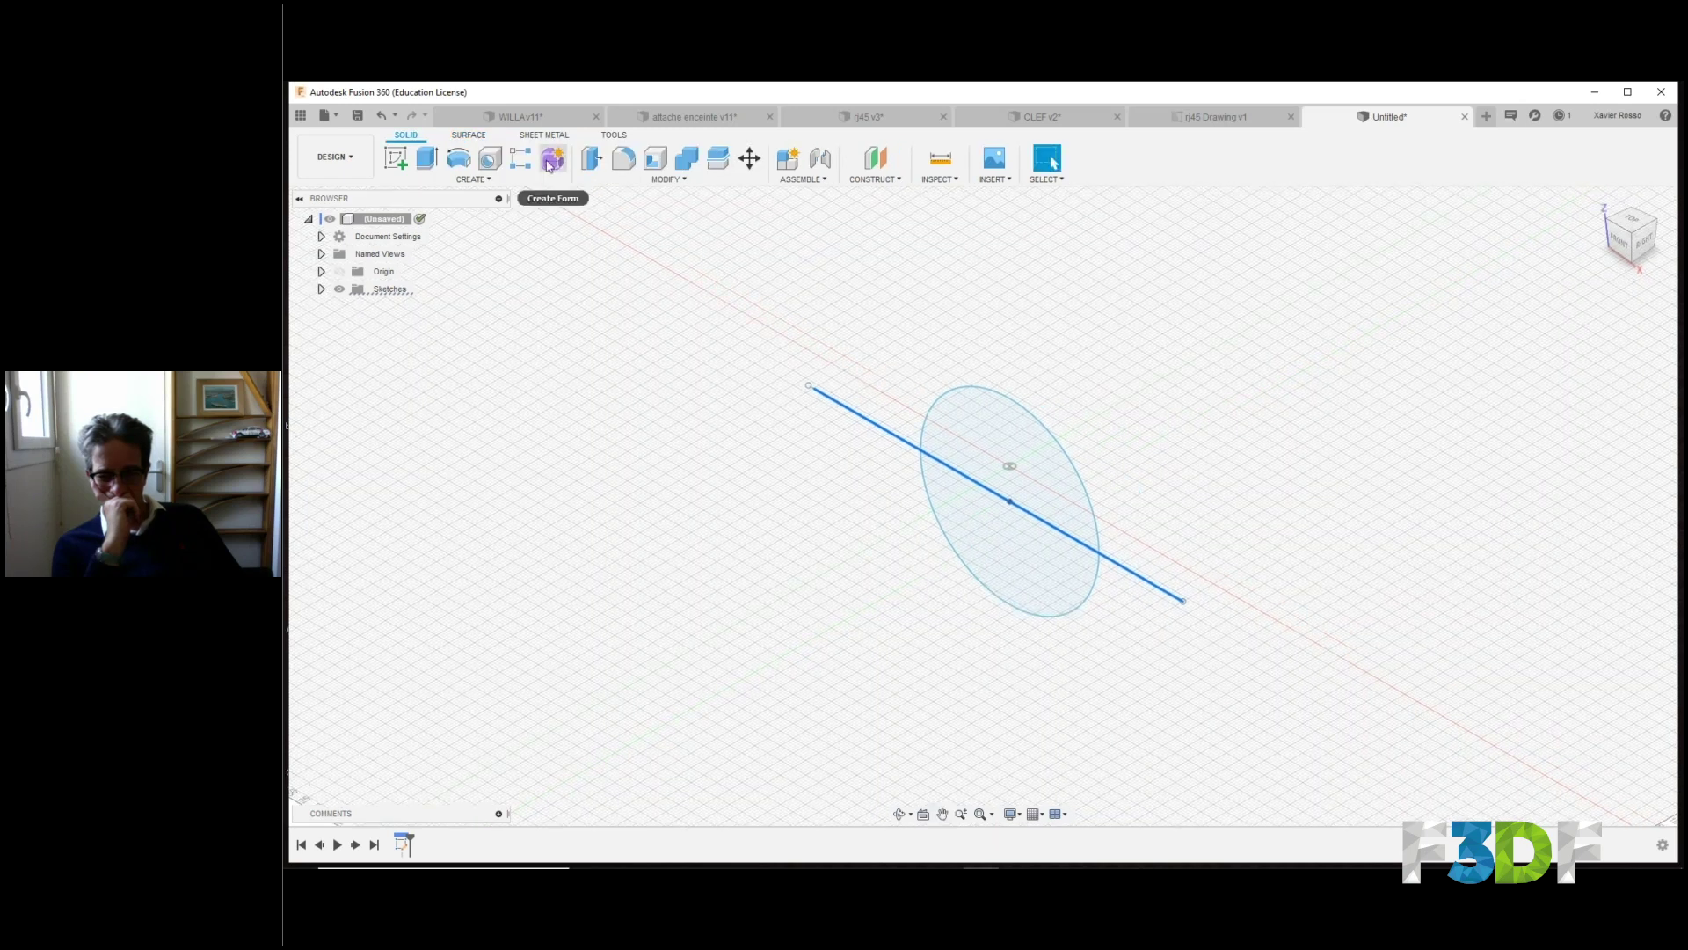
left_click(989, 415)
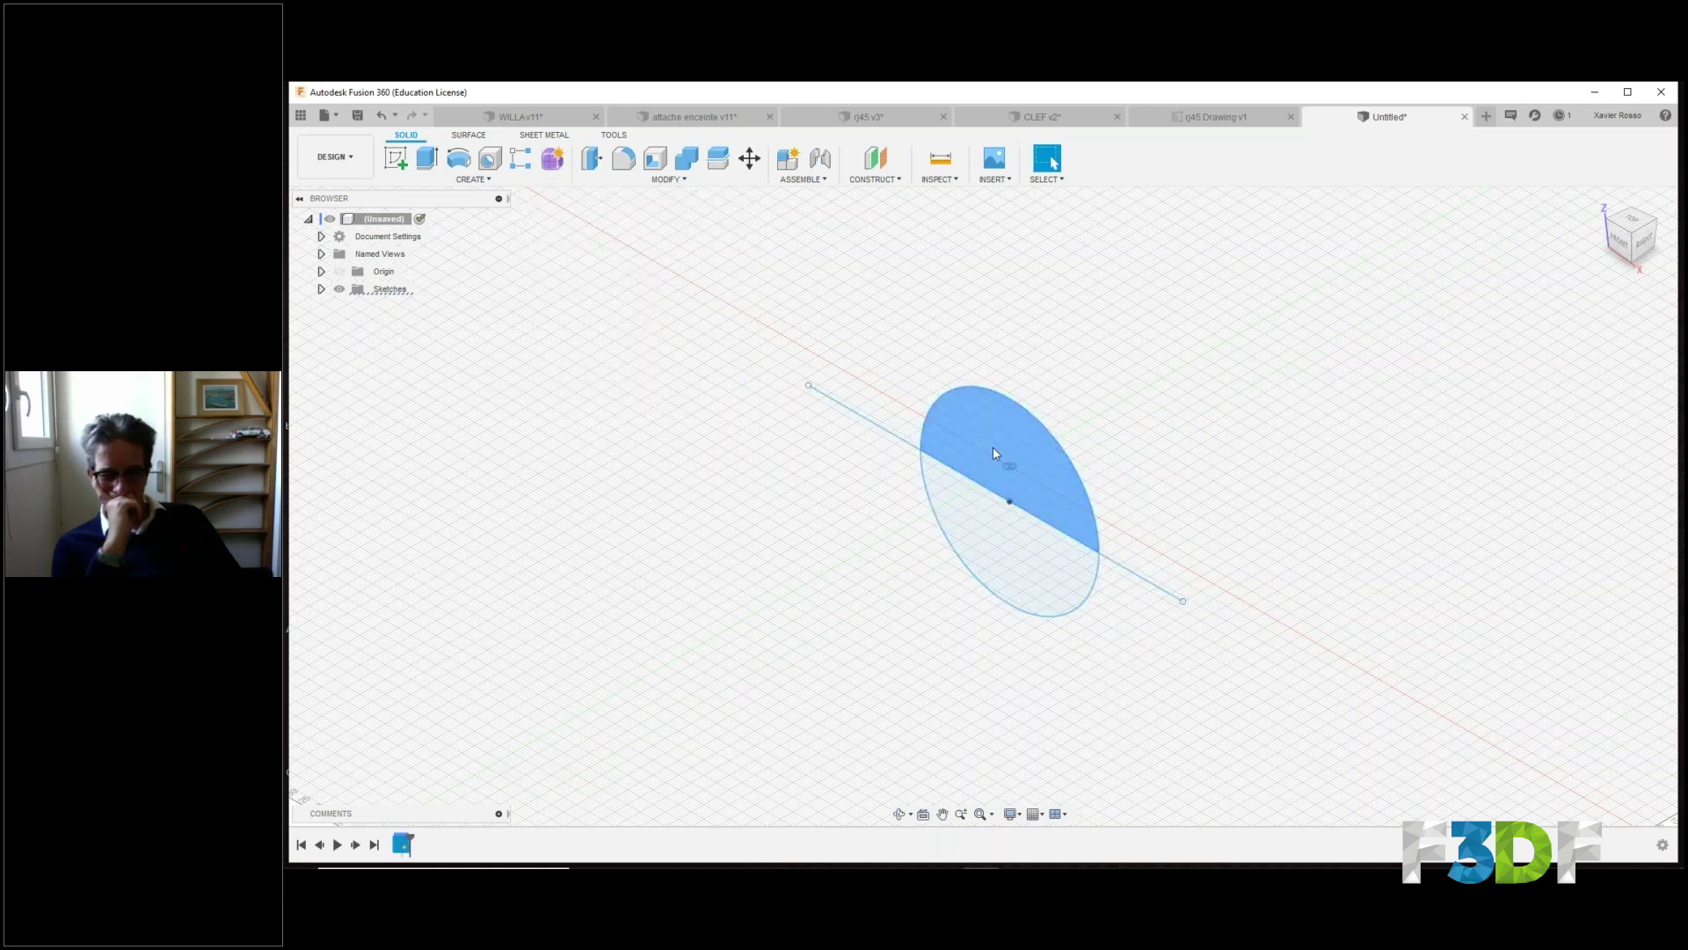
middle_click_drag(1071, 371, 1095, 366)
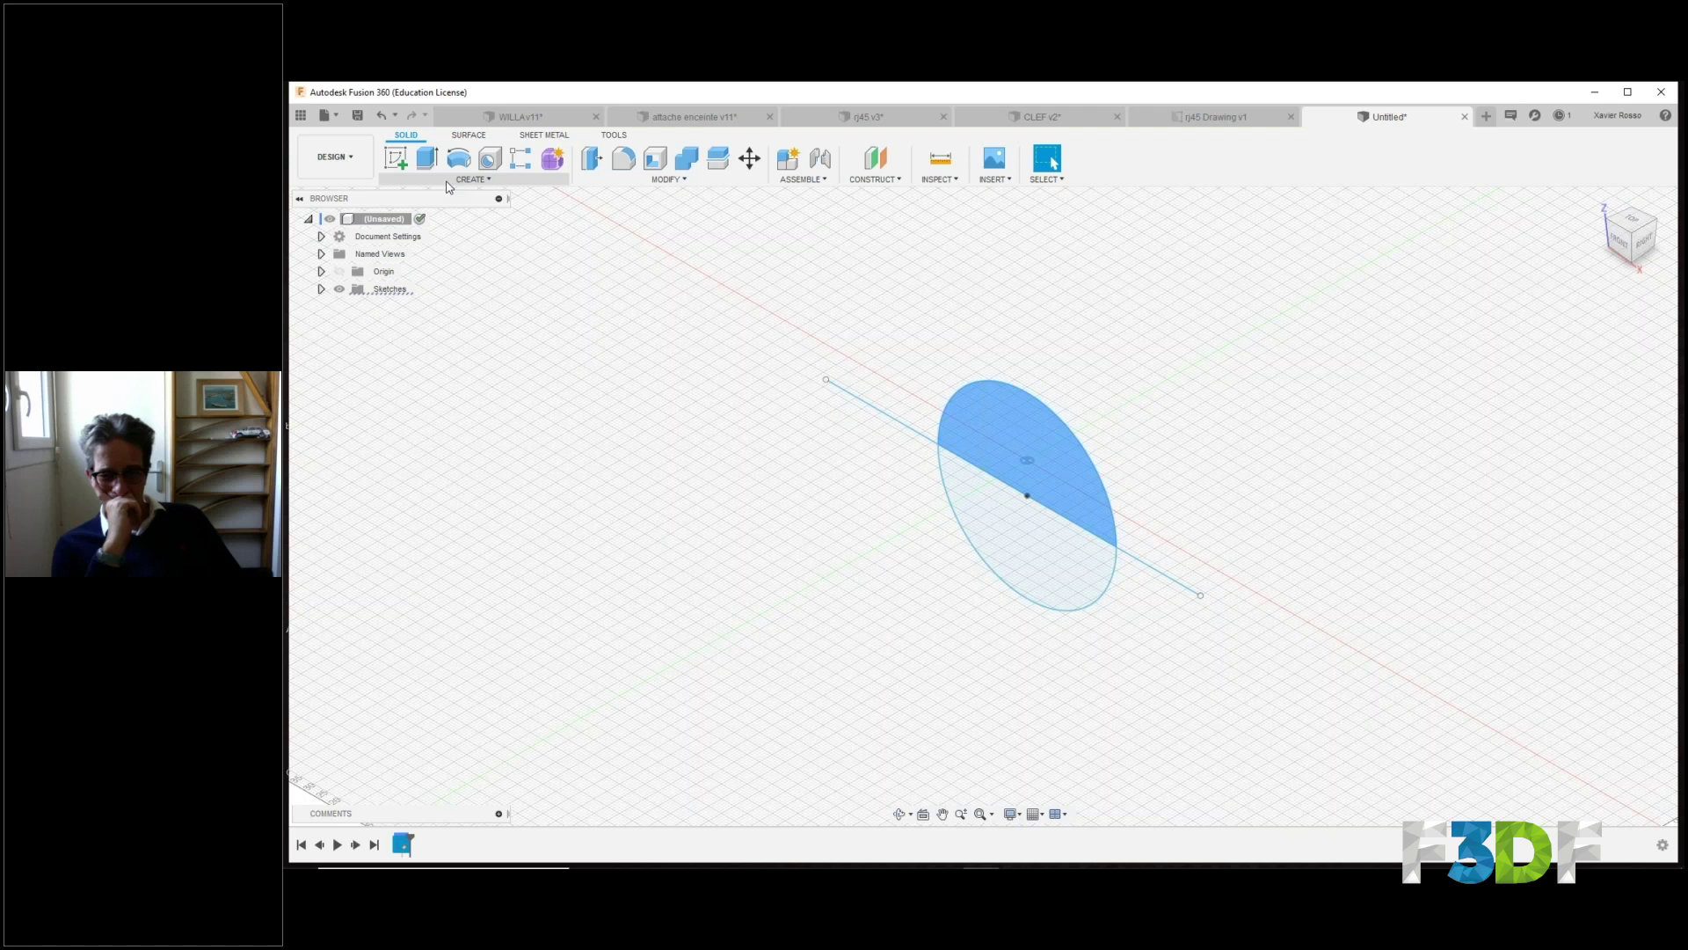
left_click(449, 182)
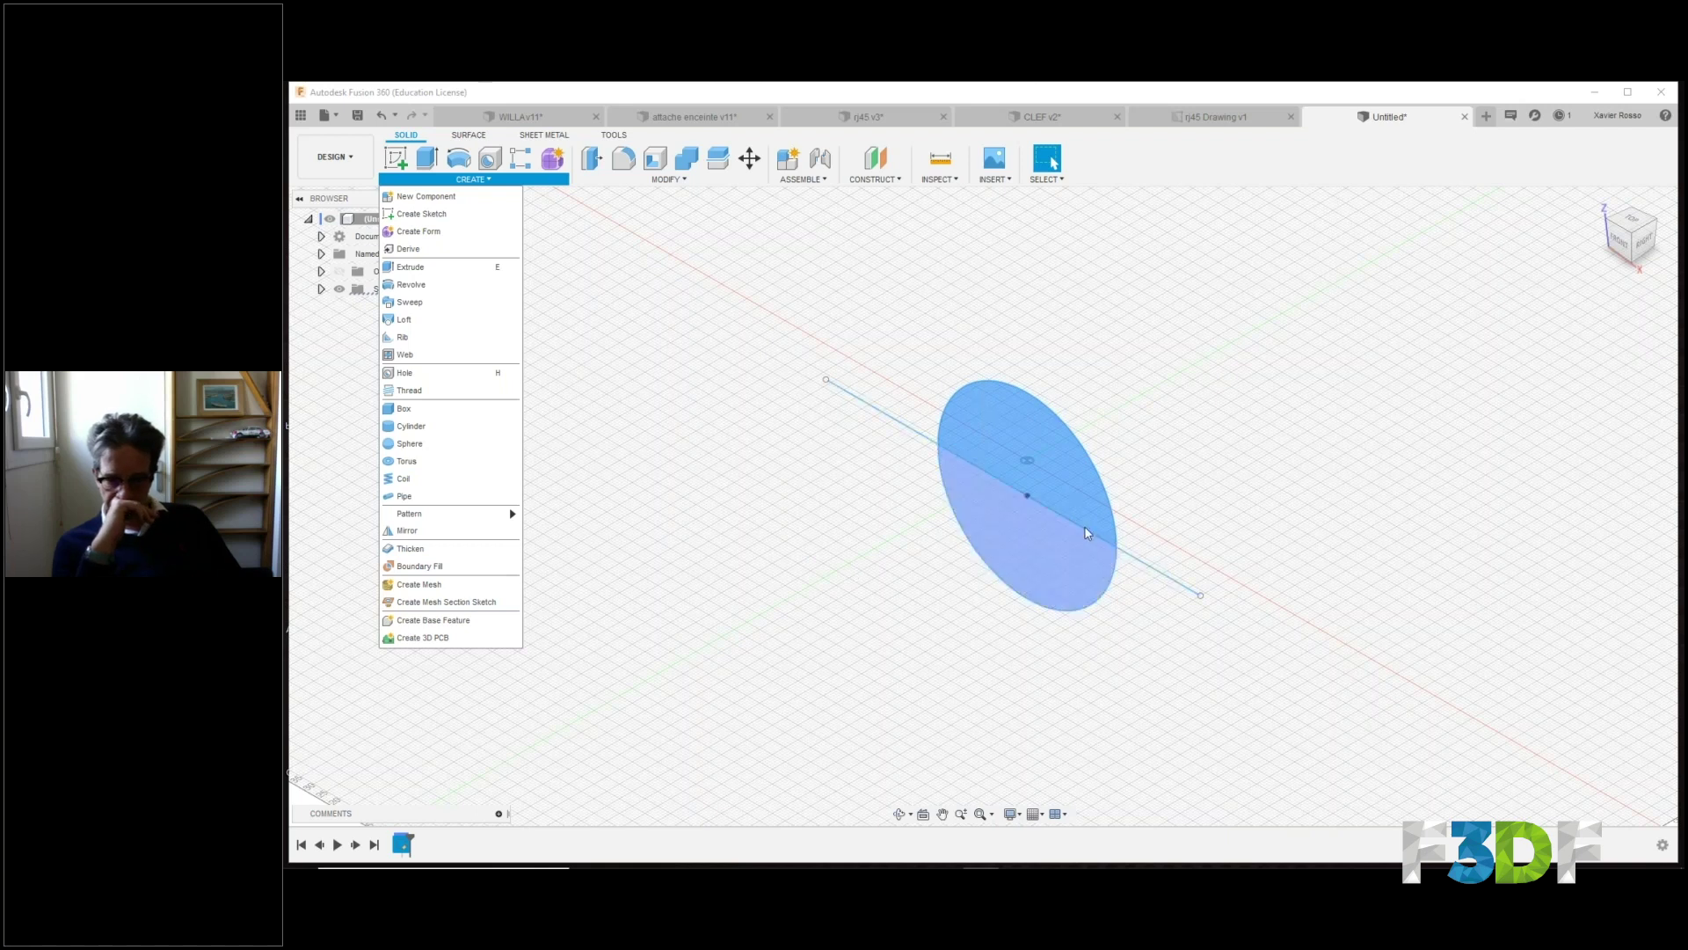
left_click(421, 267)
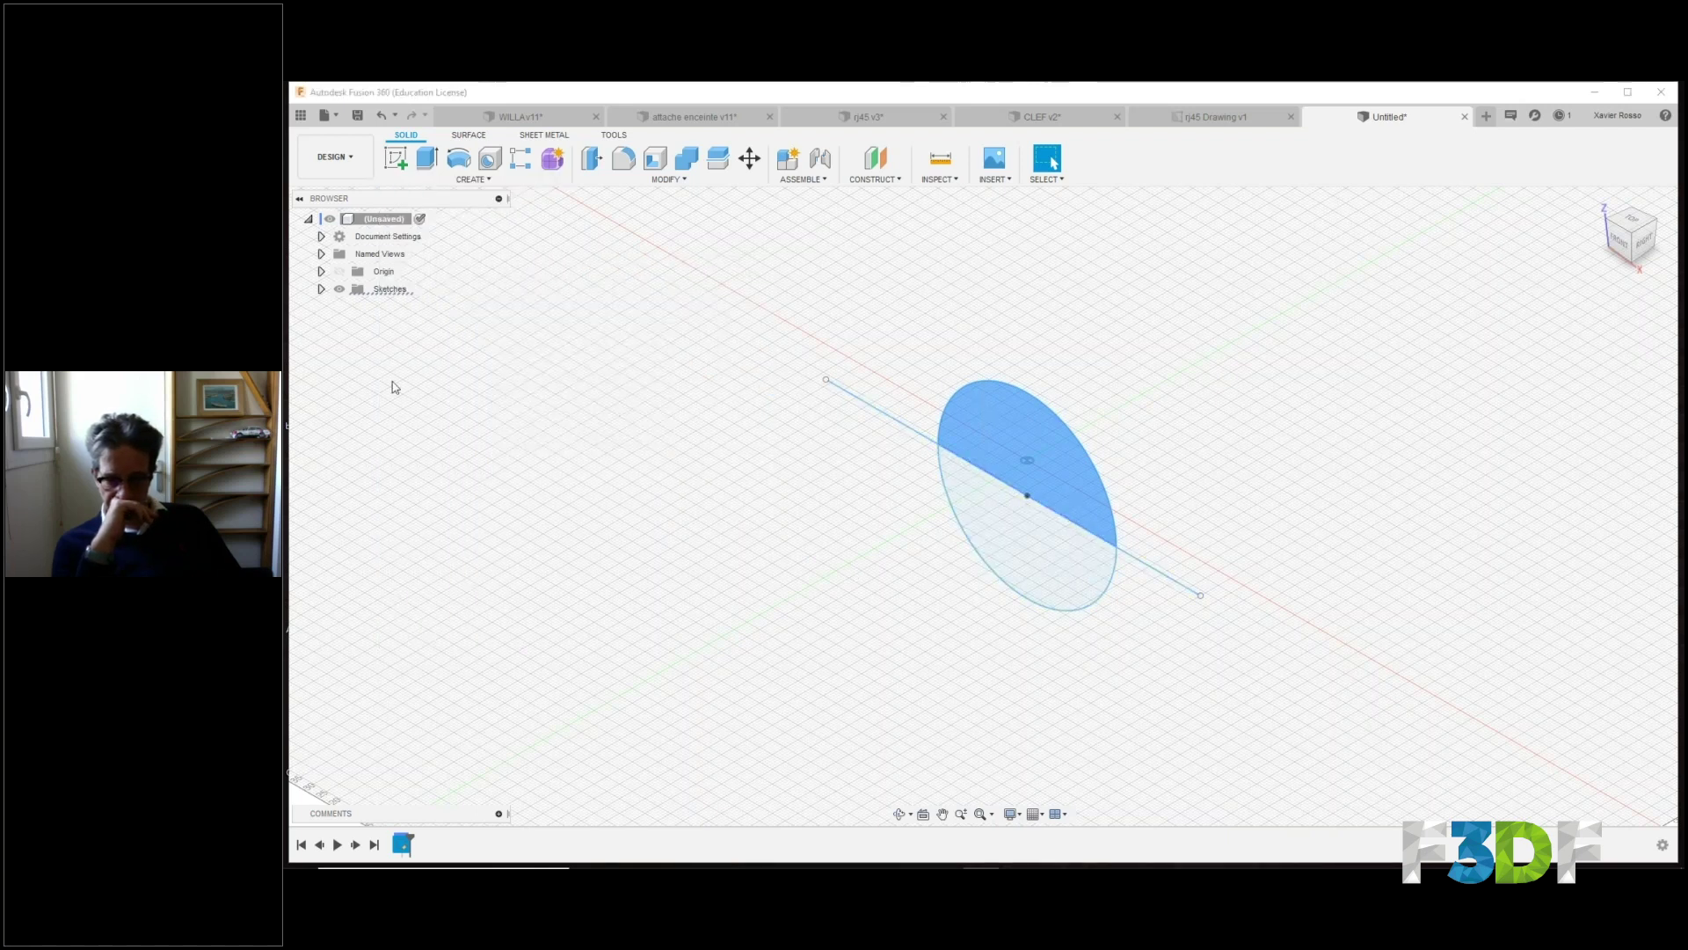
left_click_drag(1039, 452, 647, 664)
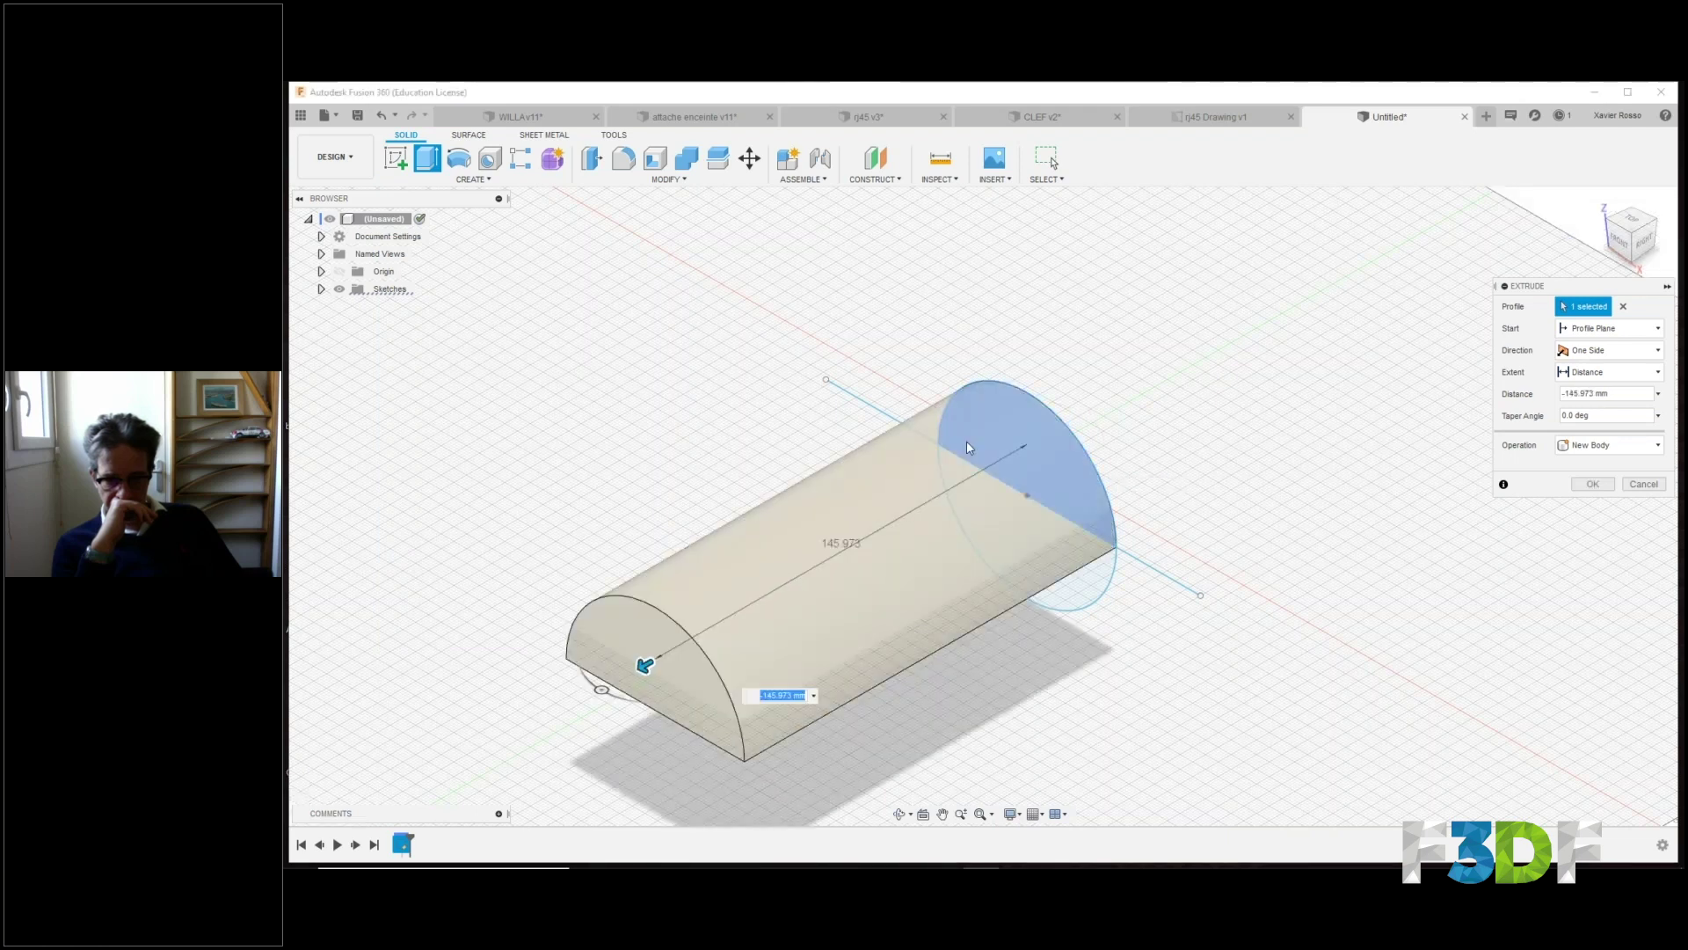
type("-15")
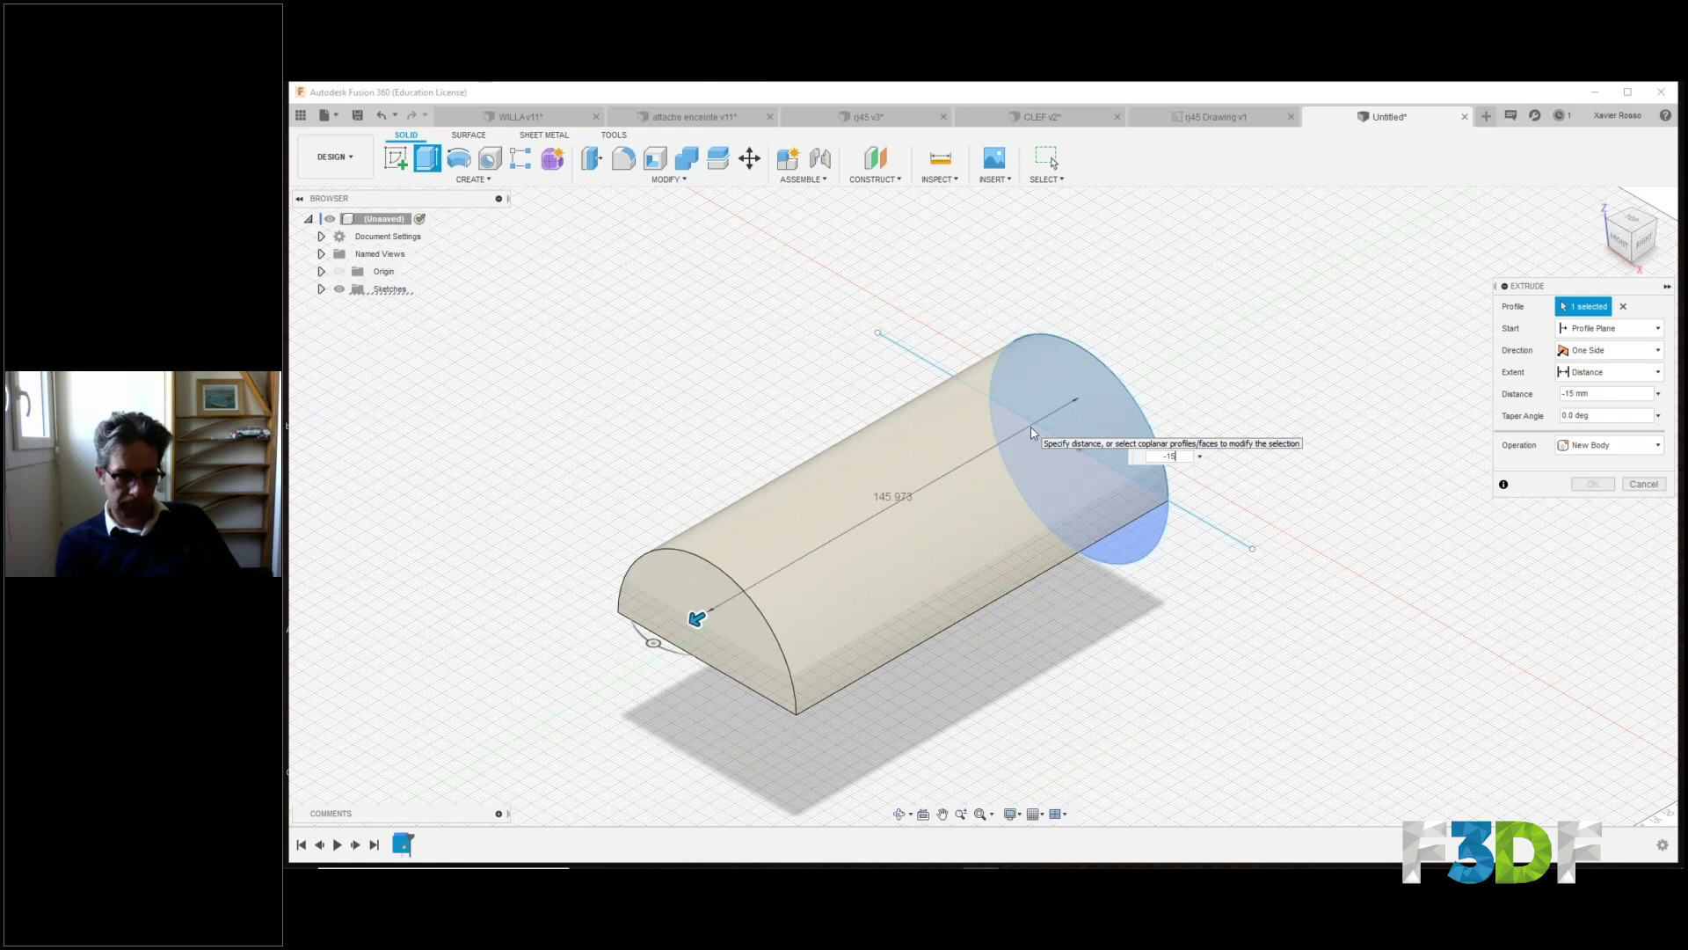
key("Return")
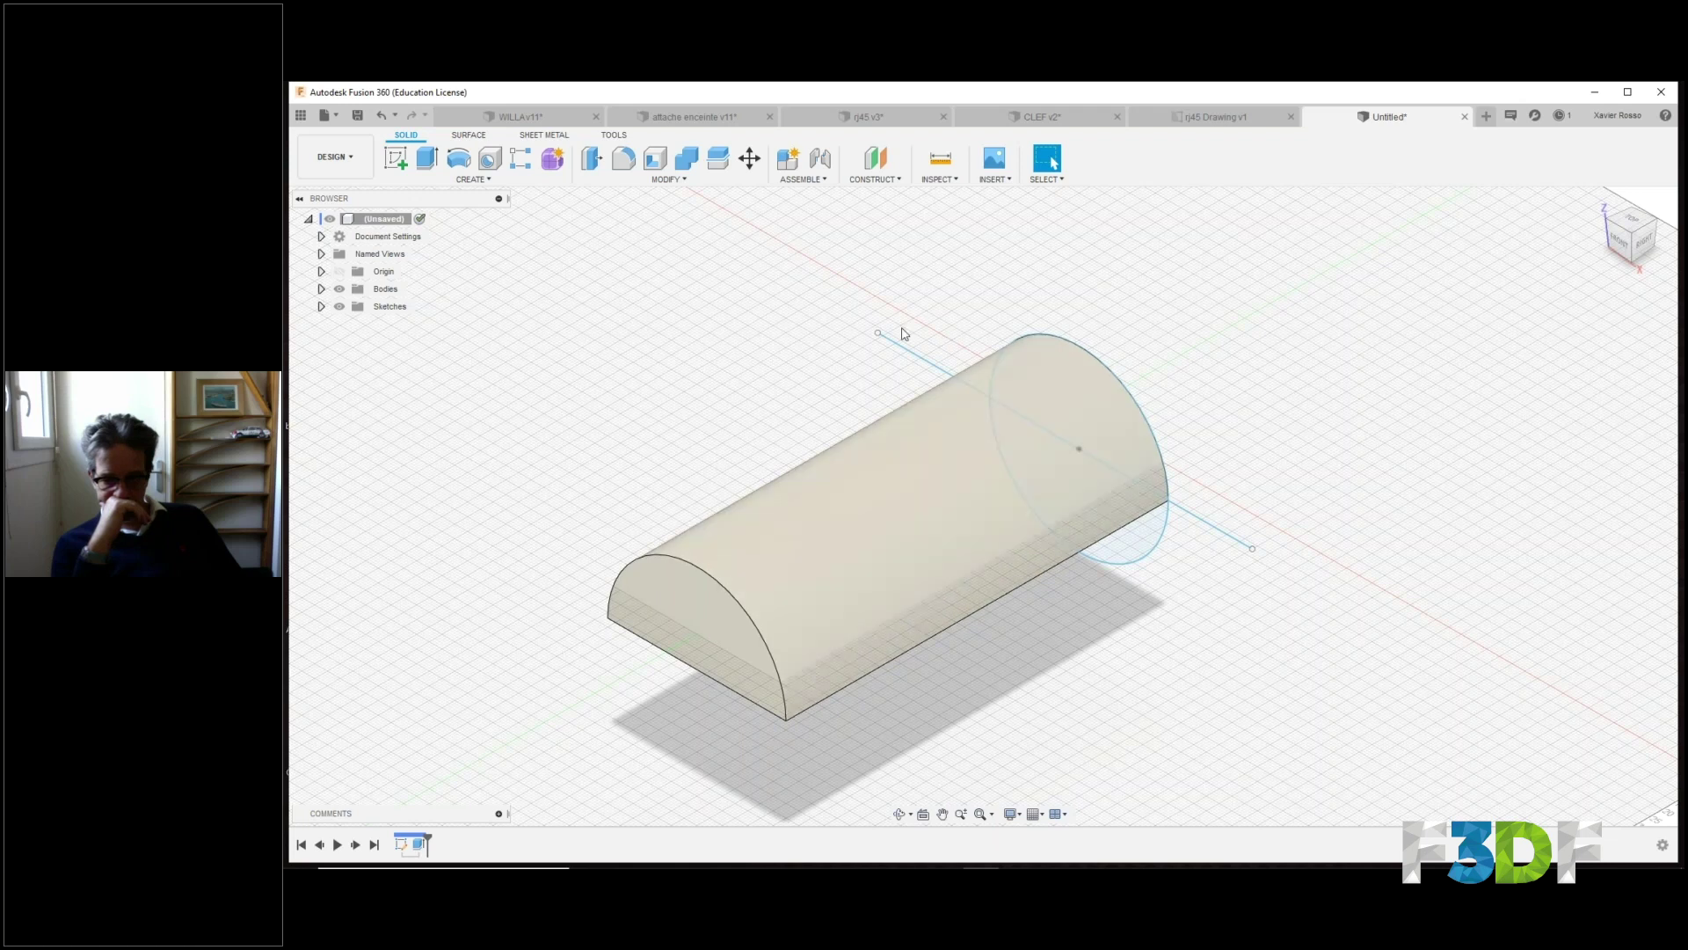
Shell the half-cylinder with its front flat end face removed, using an inside thickness of 2.738 mm.
scroll(903, 334, "up", 1)
scroll(904, 334, "down", 2)
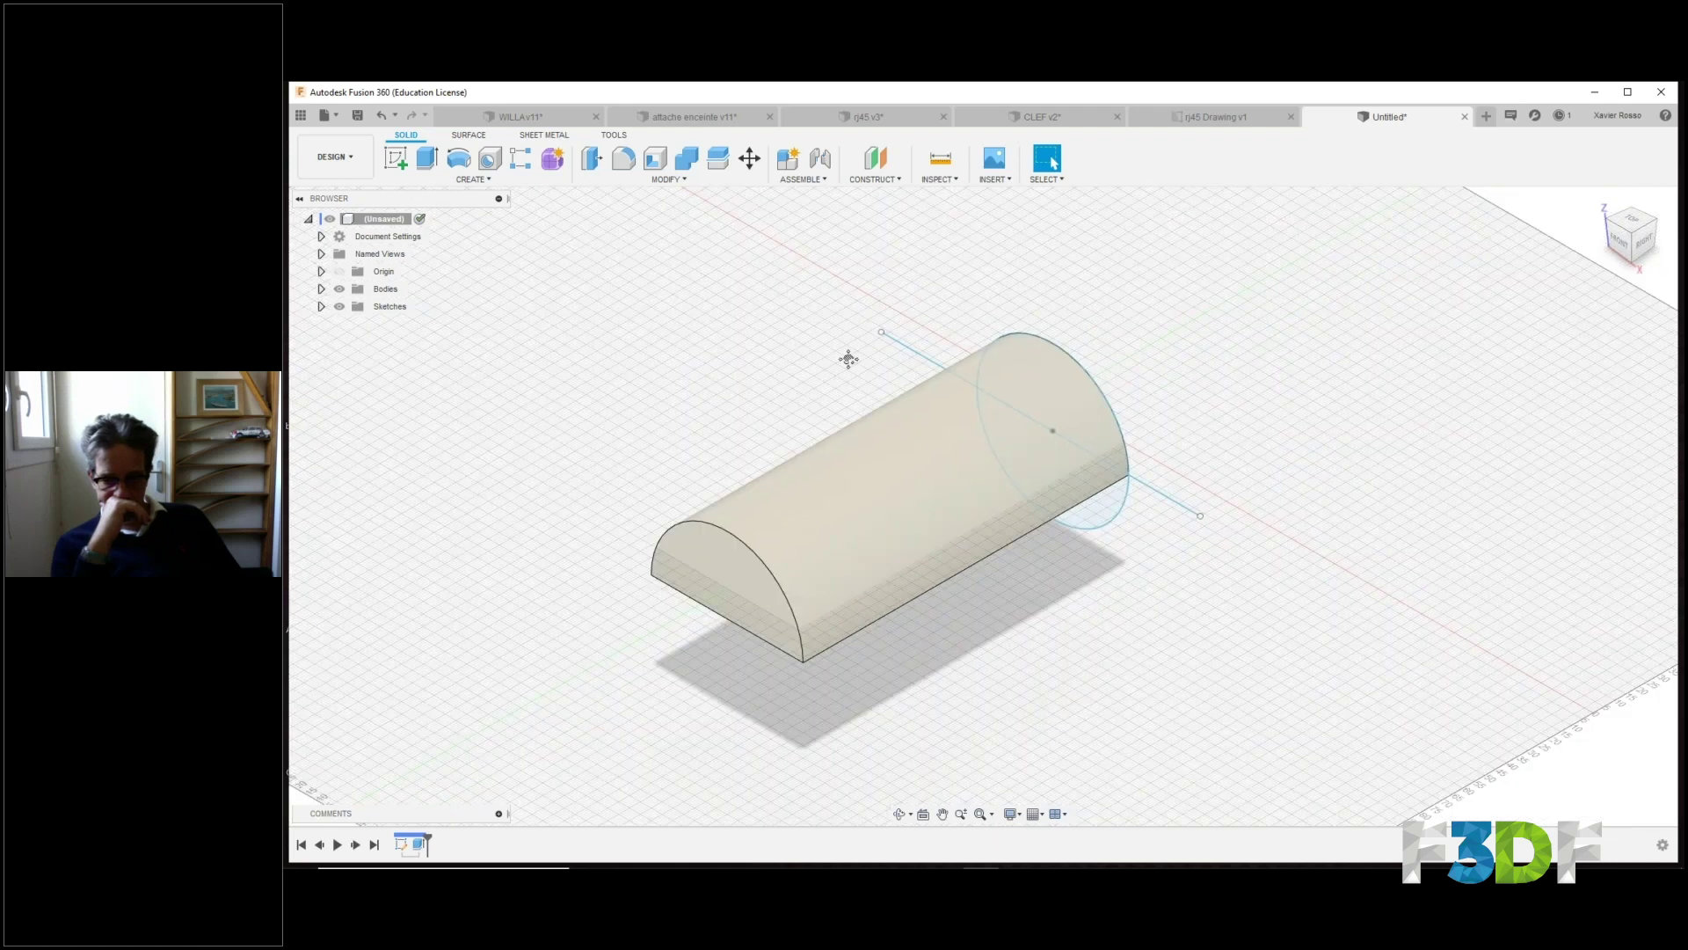
middle_click_drag(849, 358, 878, 315)
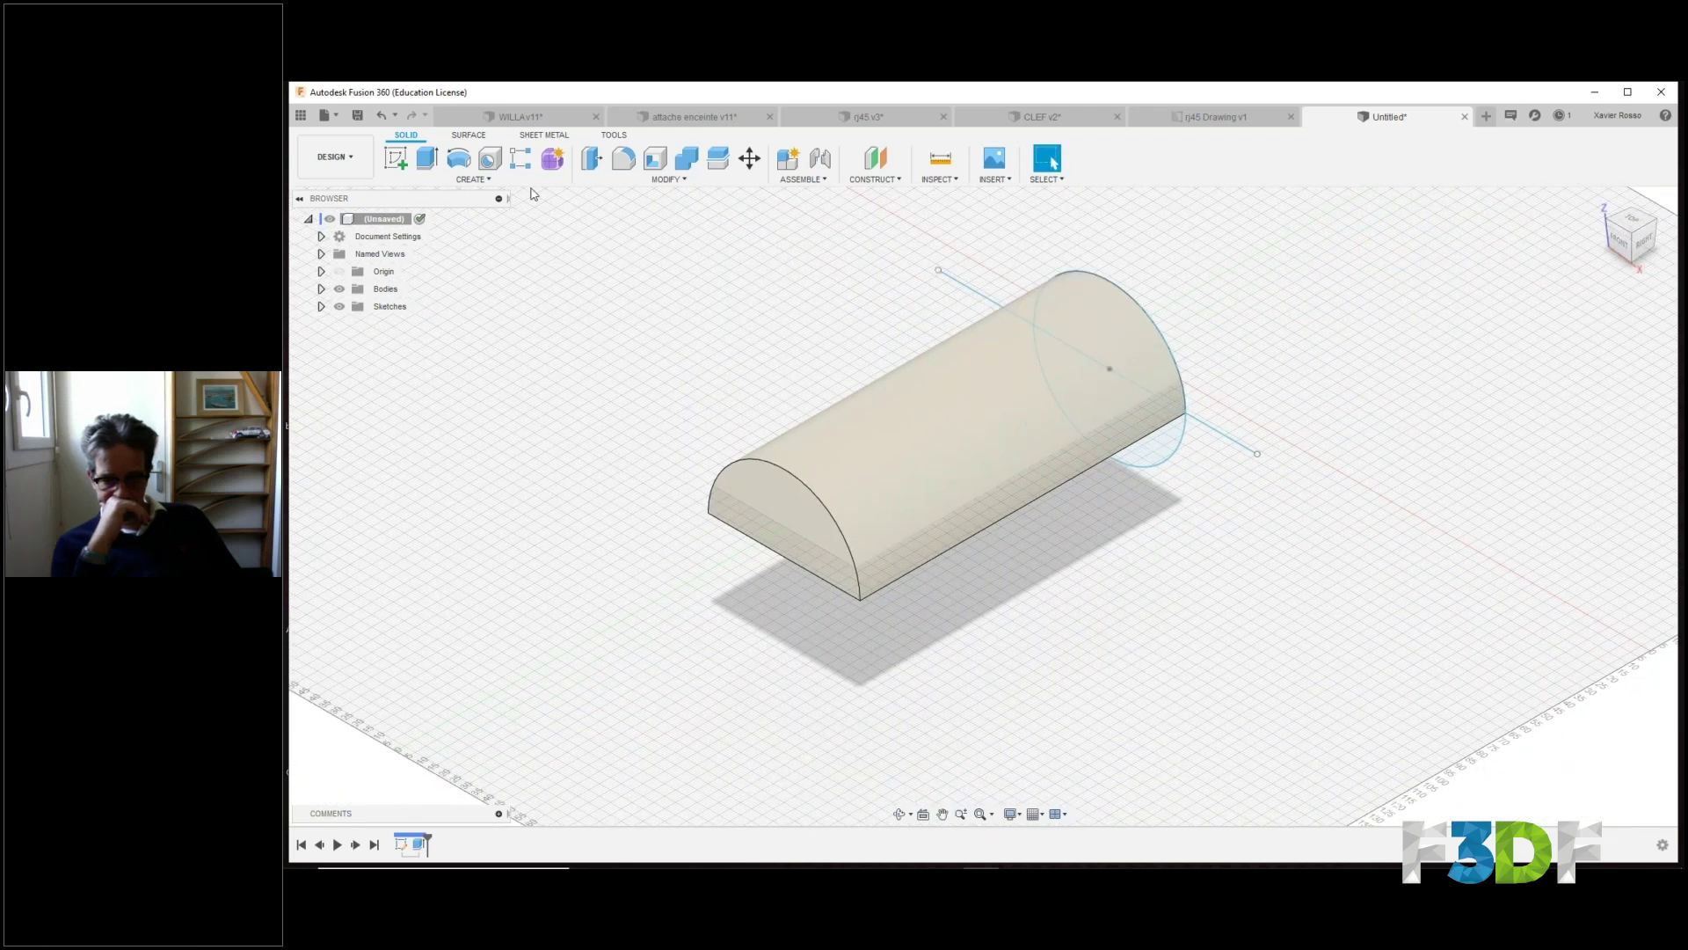
left_click(526, 181)
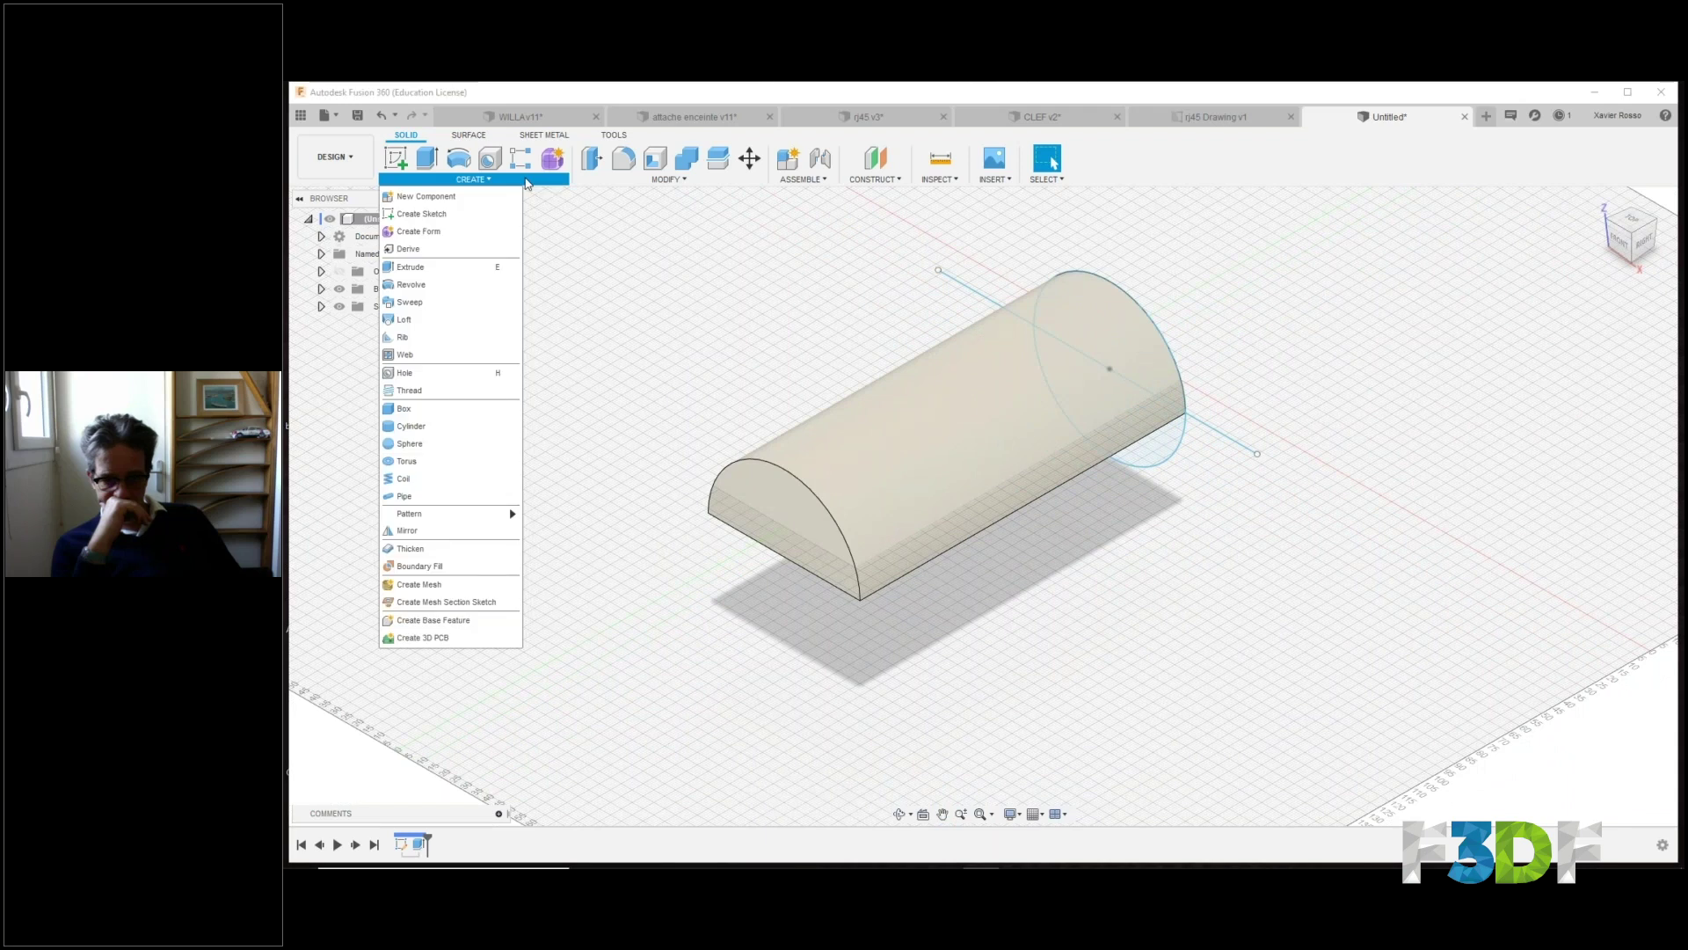
left_click(627, 181)
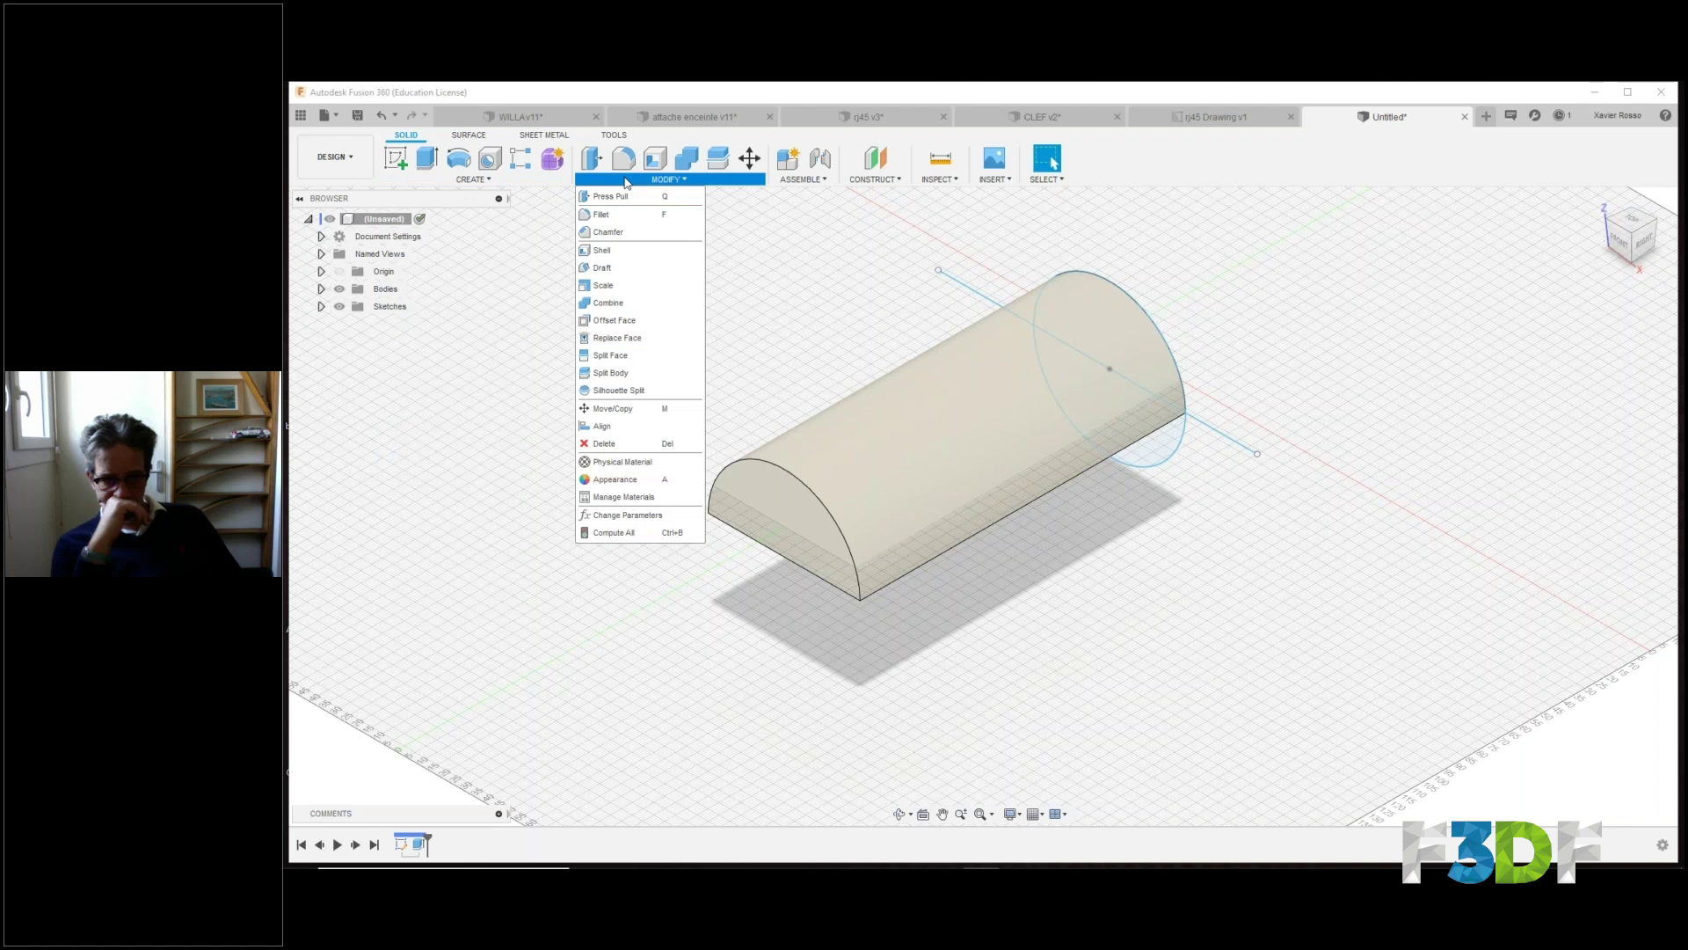
left_click(604, 251)
left_click(777, 520)
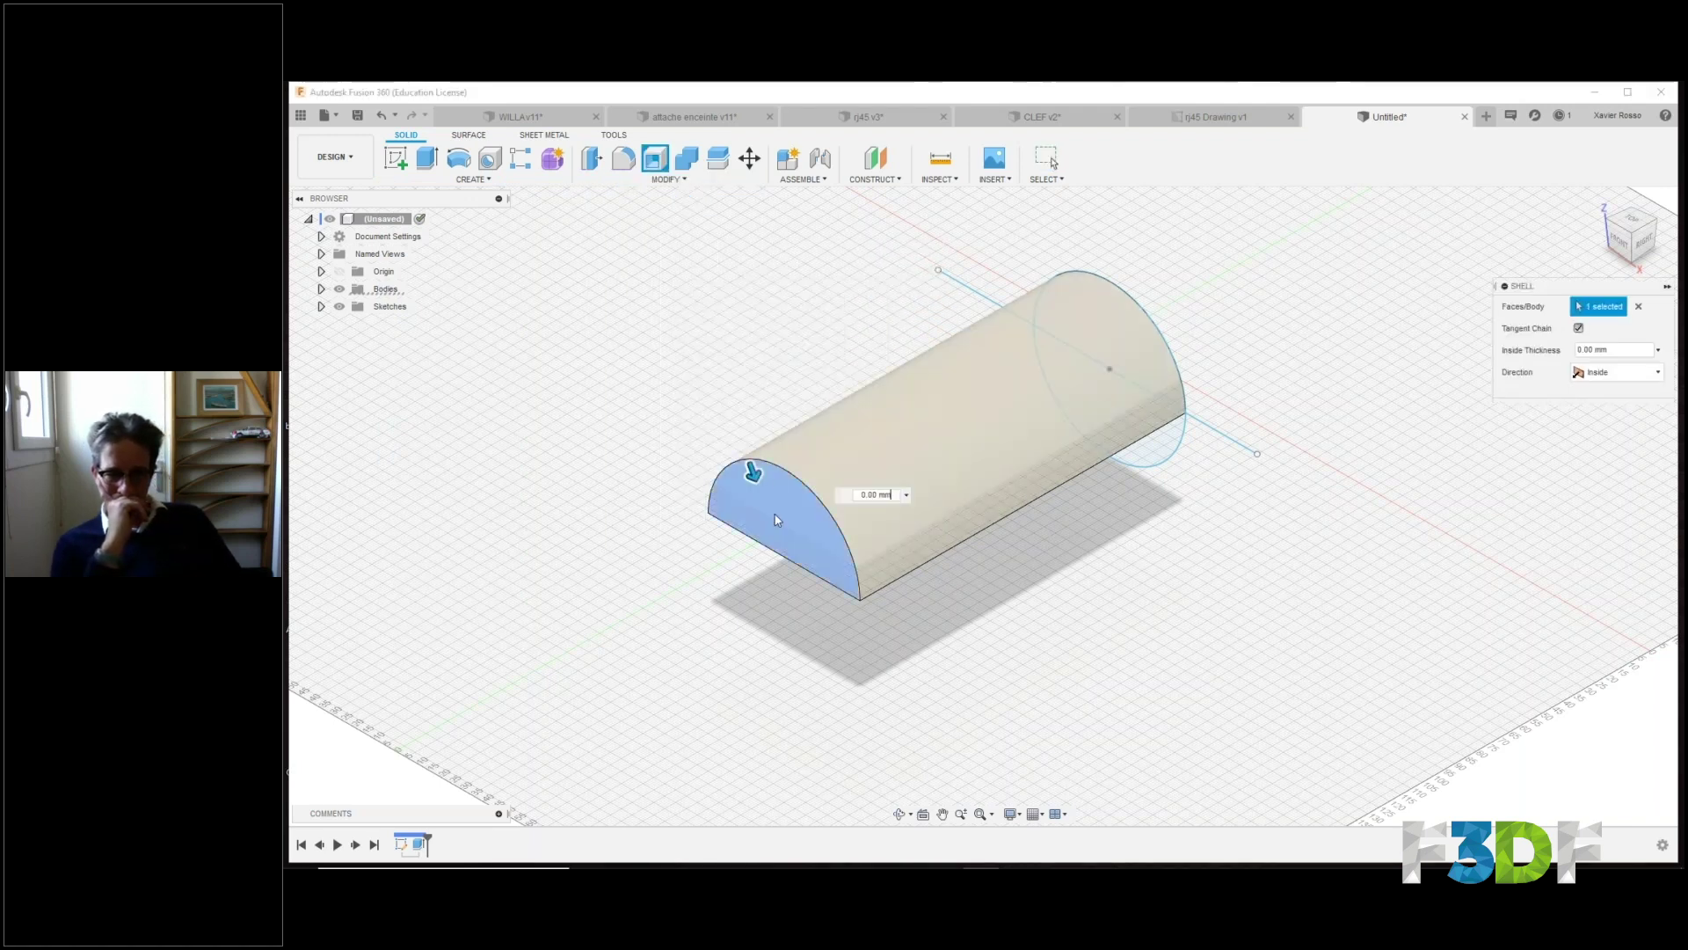
left_click_drag(752, 475, 756, 479)
middle_click_drag(860, 460, 827, 316, "shift")
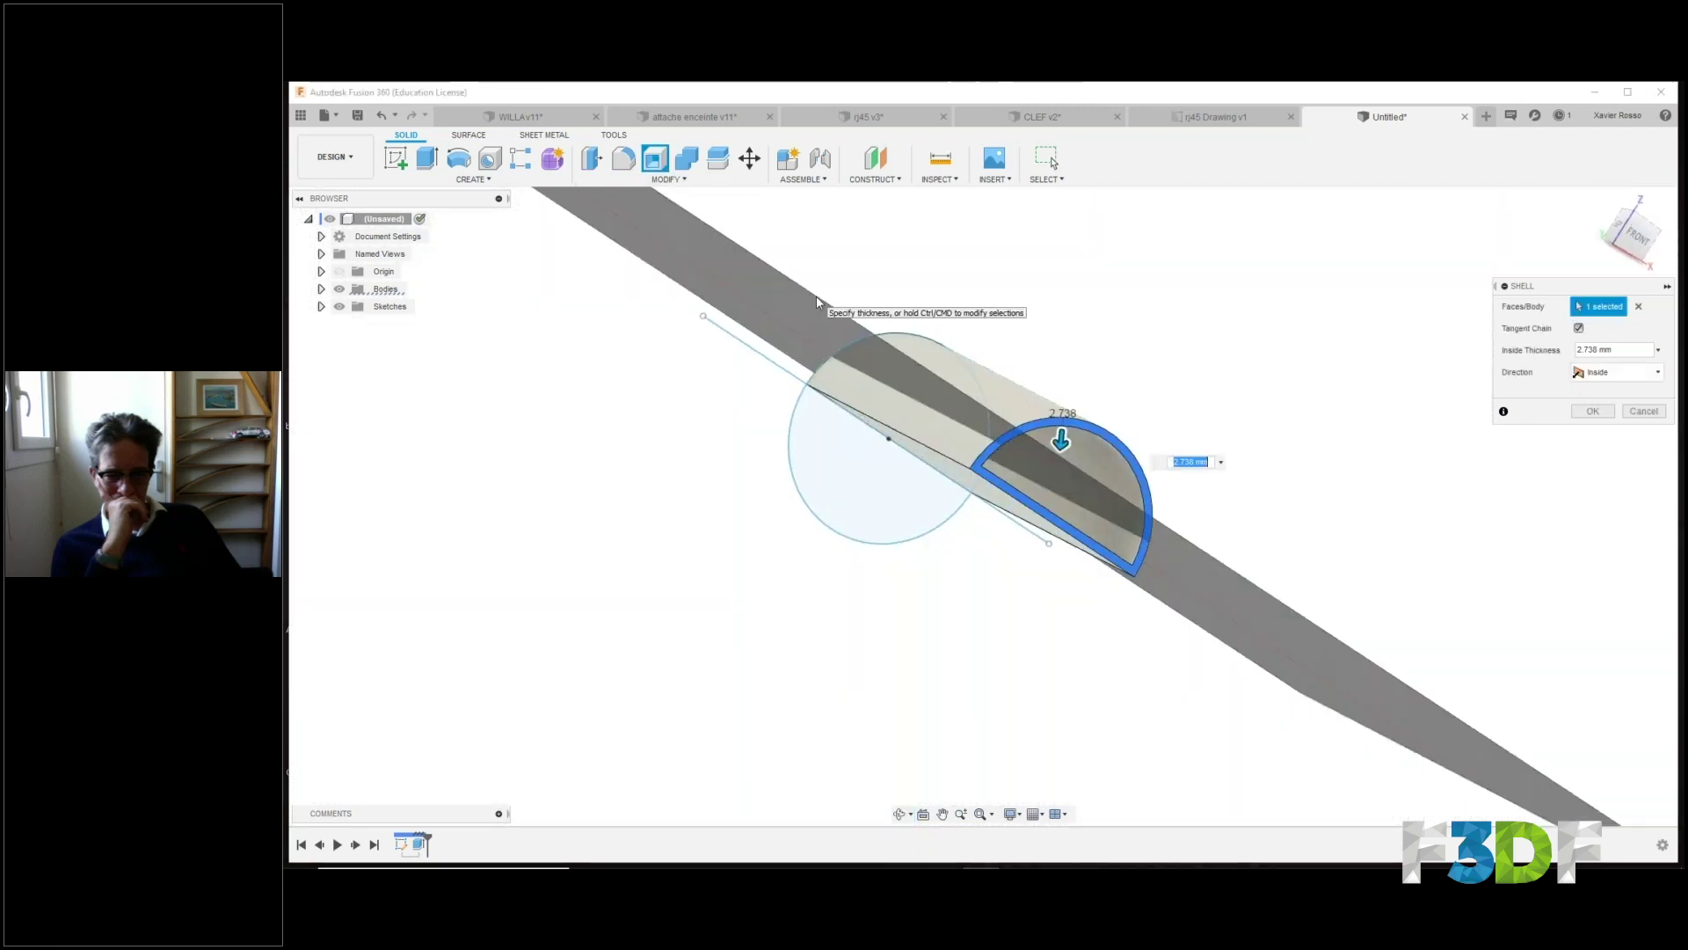
key("Return")
Fillet the curved edge of the closed end and both long lower edges of the body with a 5.757 mm radius.
left_click(666, 180)
left_click(635, 217)
middle_click_drag(792, 440, 950, 527, "shift")
left_click(1002, 567)
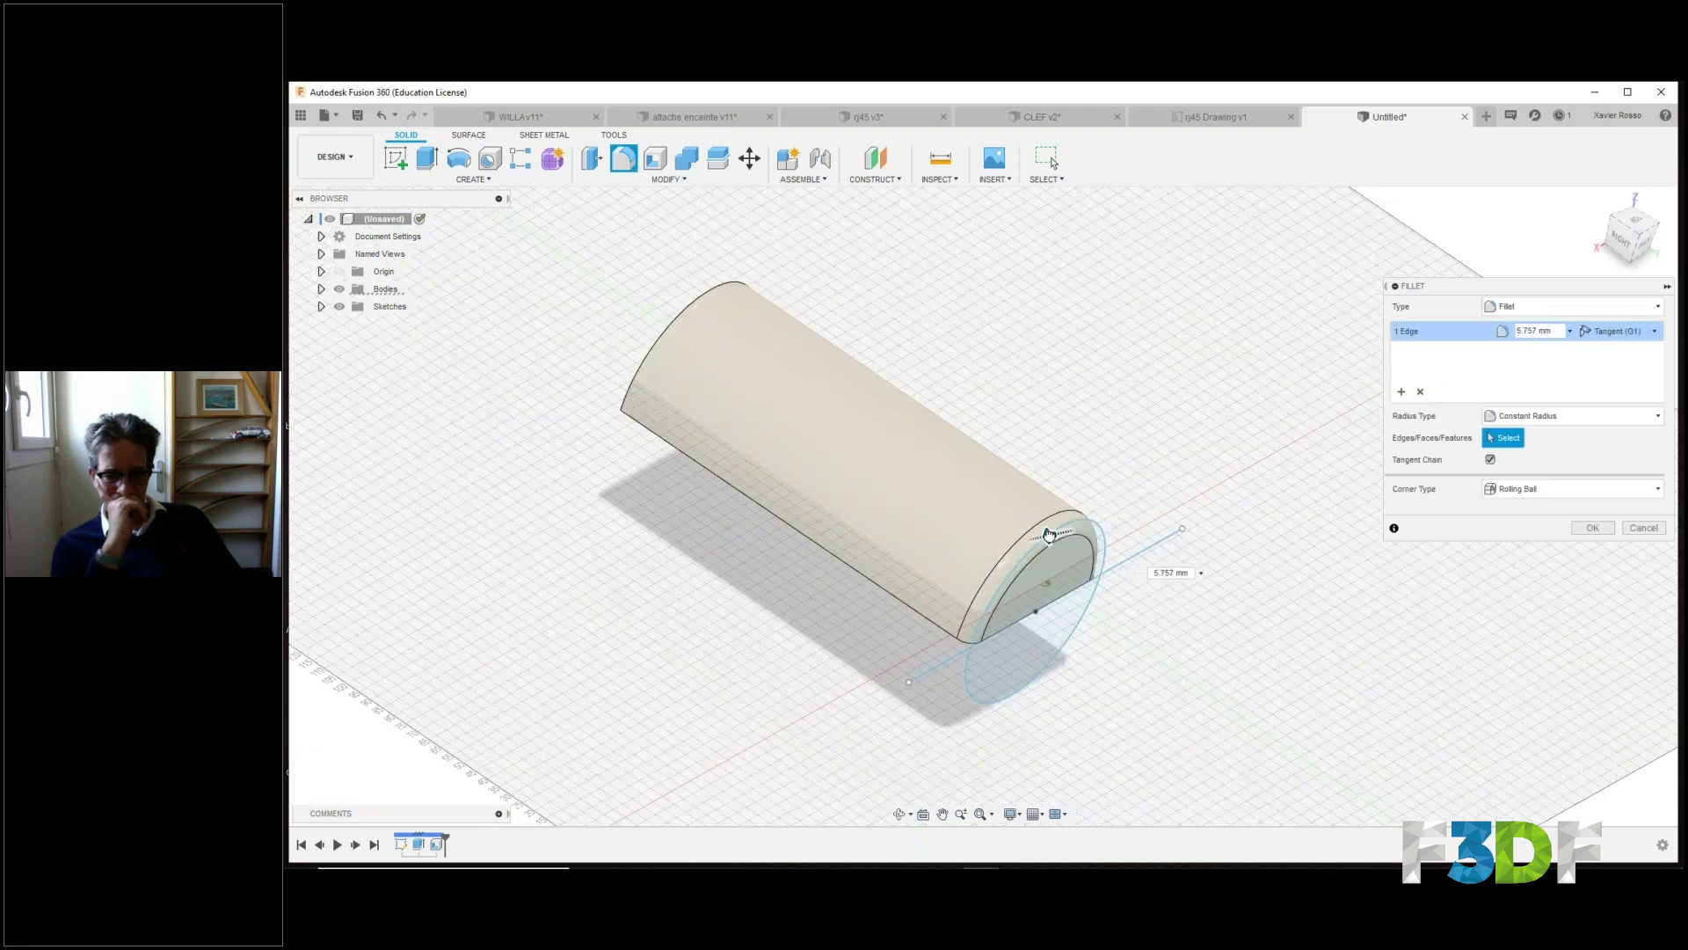
left_click(849, 547)
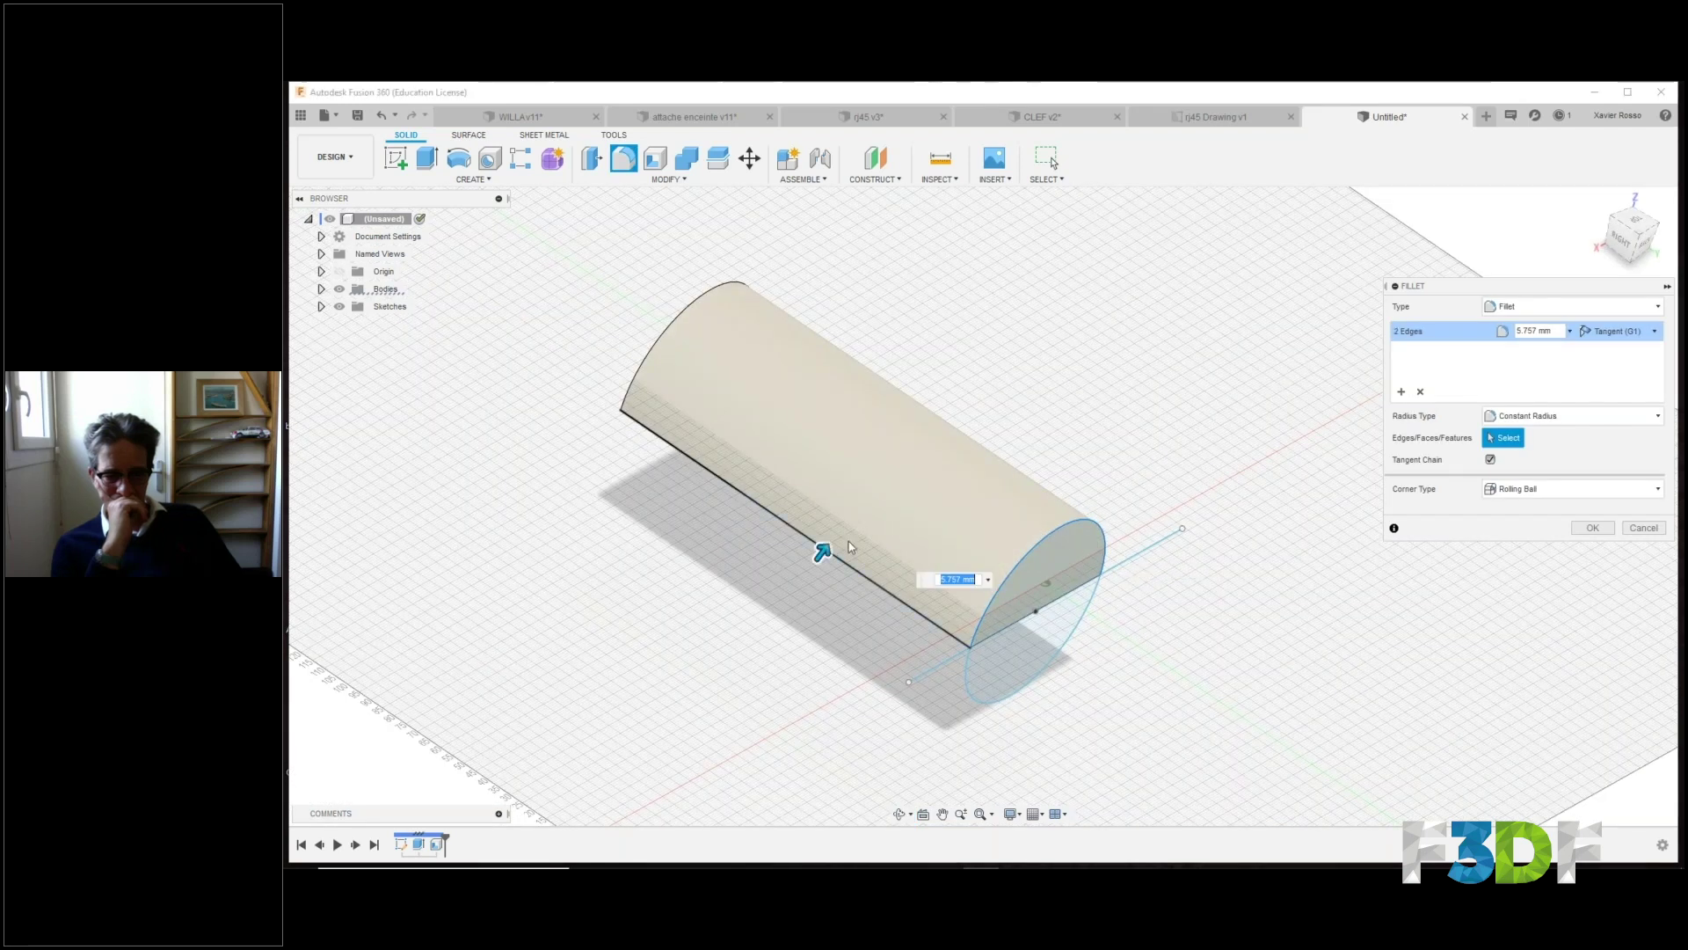
middle_click_drag(862, 537, 924, 592, "shift")
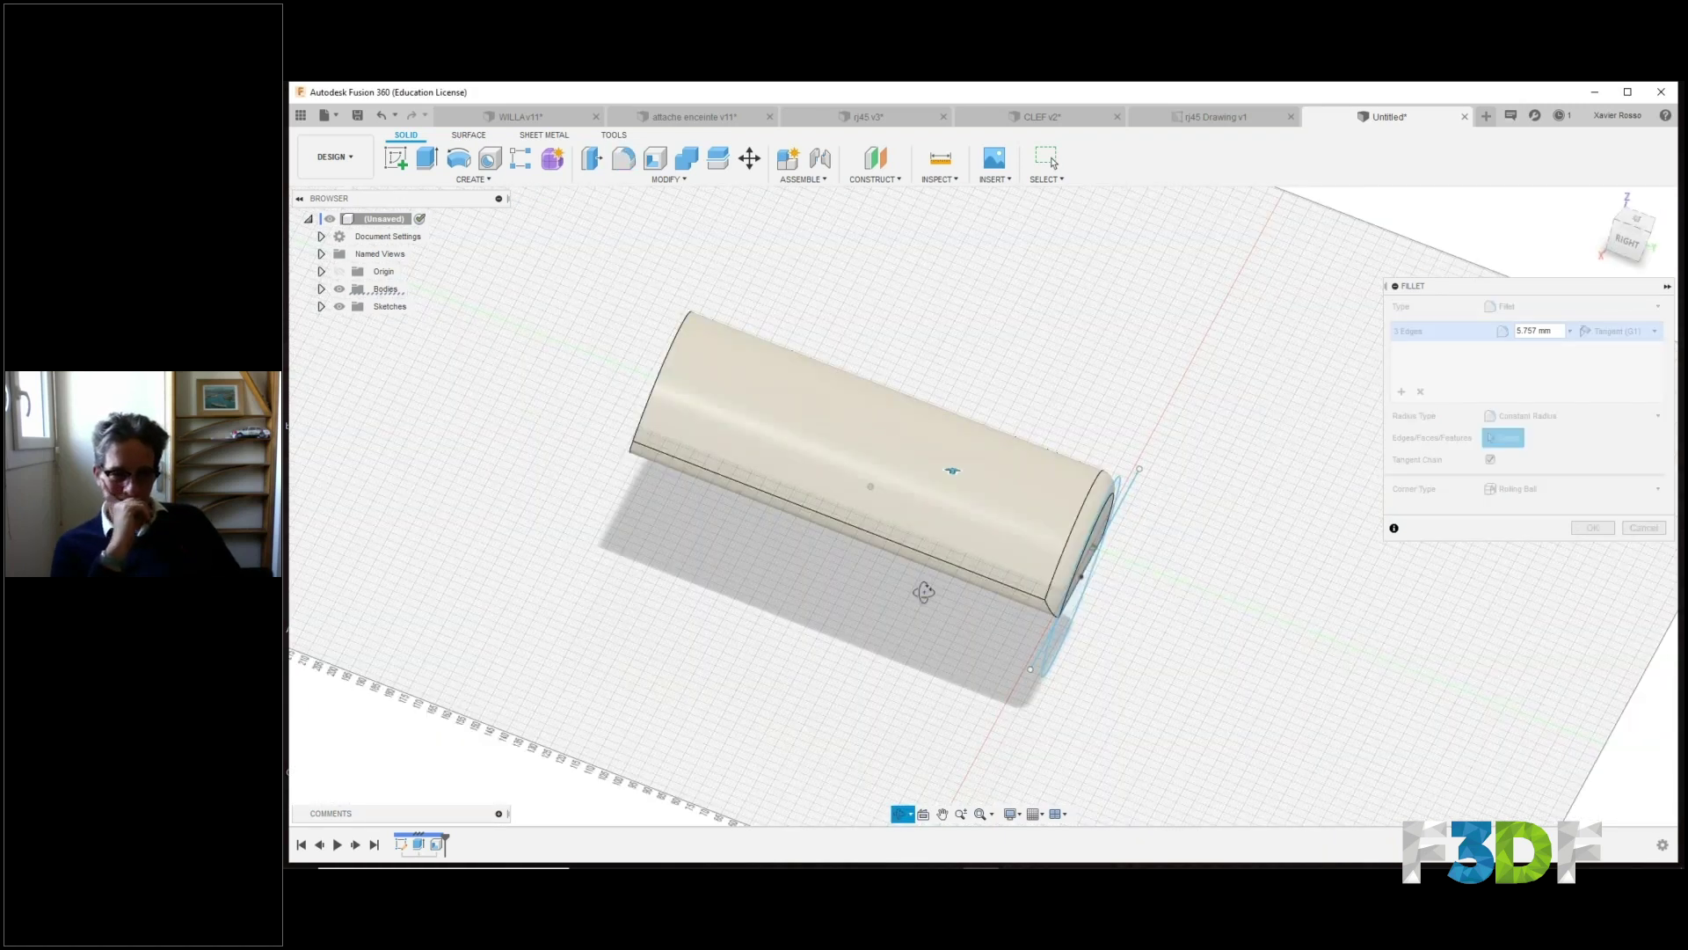
middle_click_drag(1008, 494, 1038, 497)
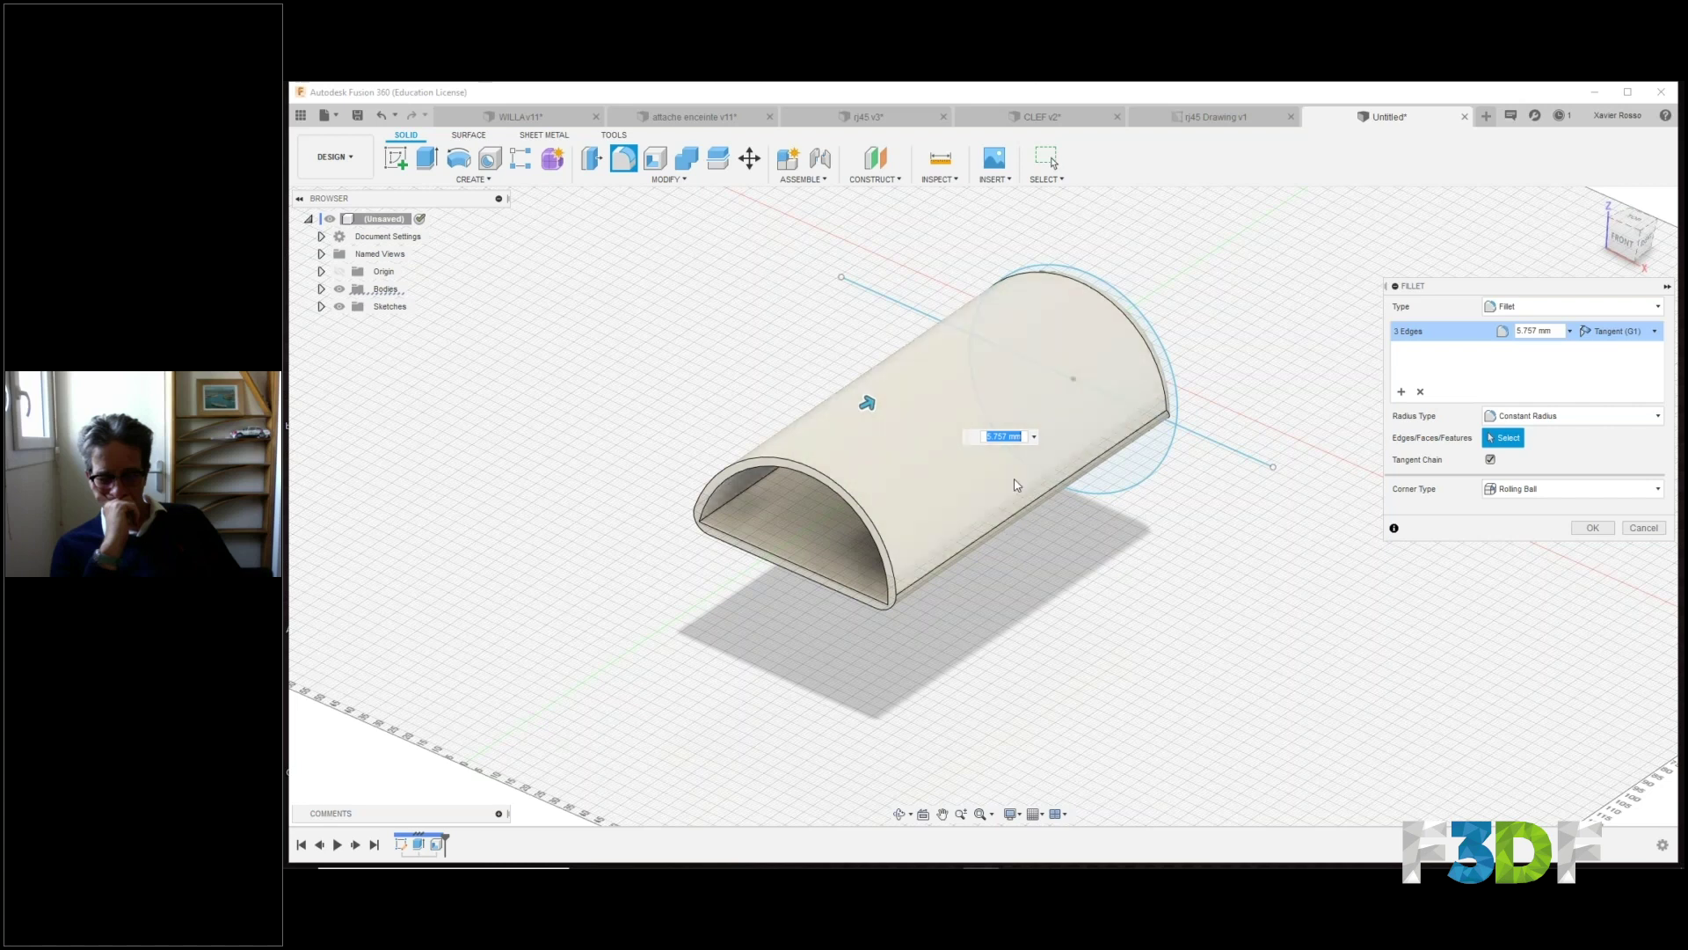
middle_click_drag(717, 327, 757, 340)
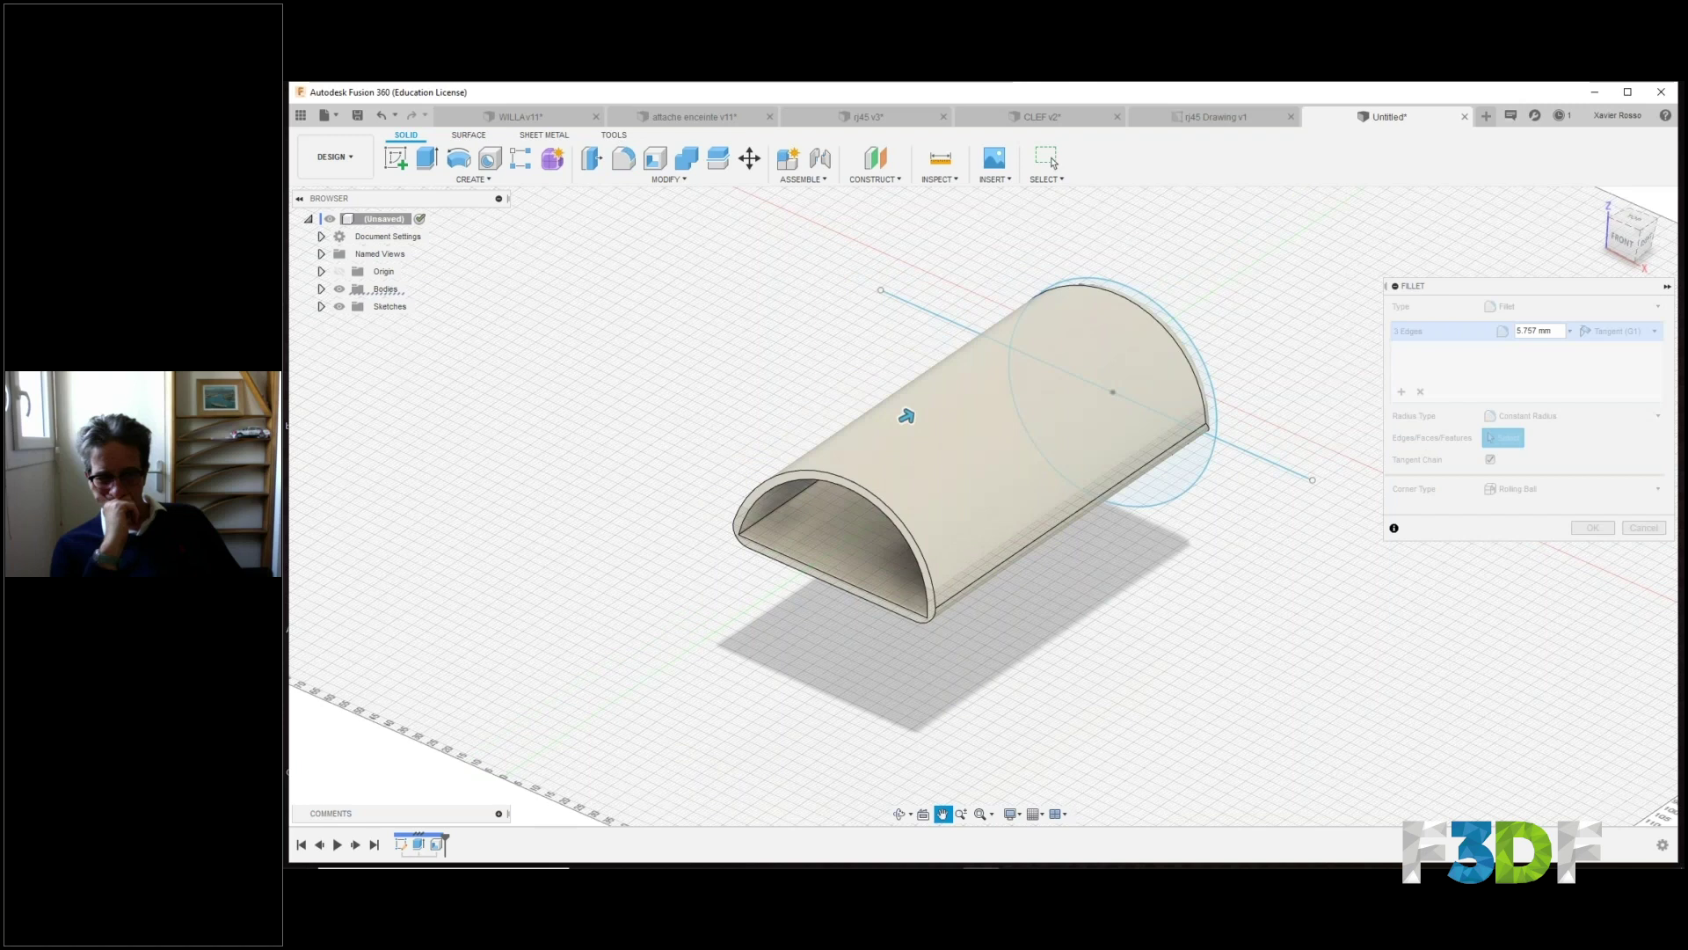
left_click(666, 179)
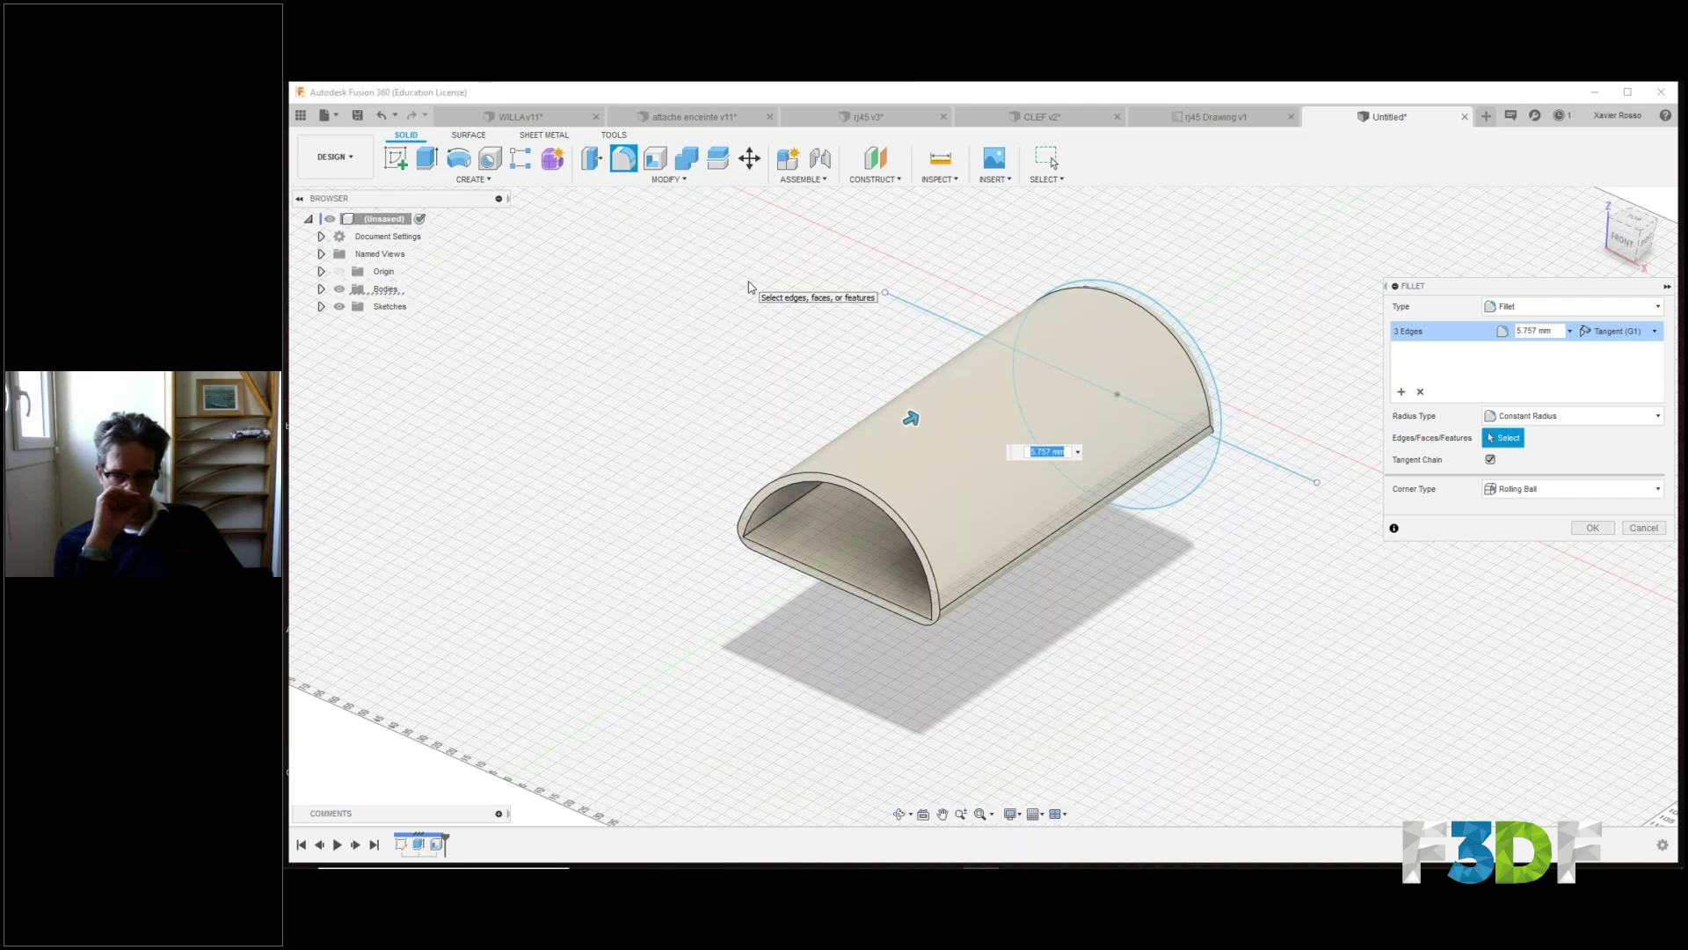
left_click(799, 180)
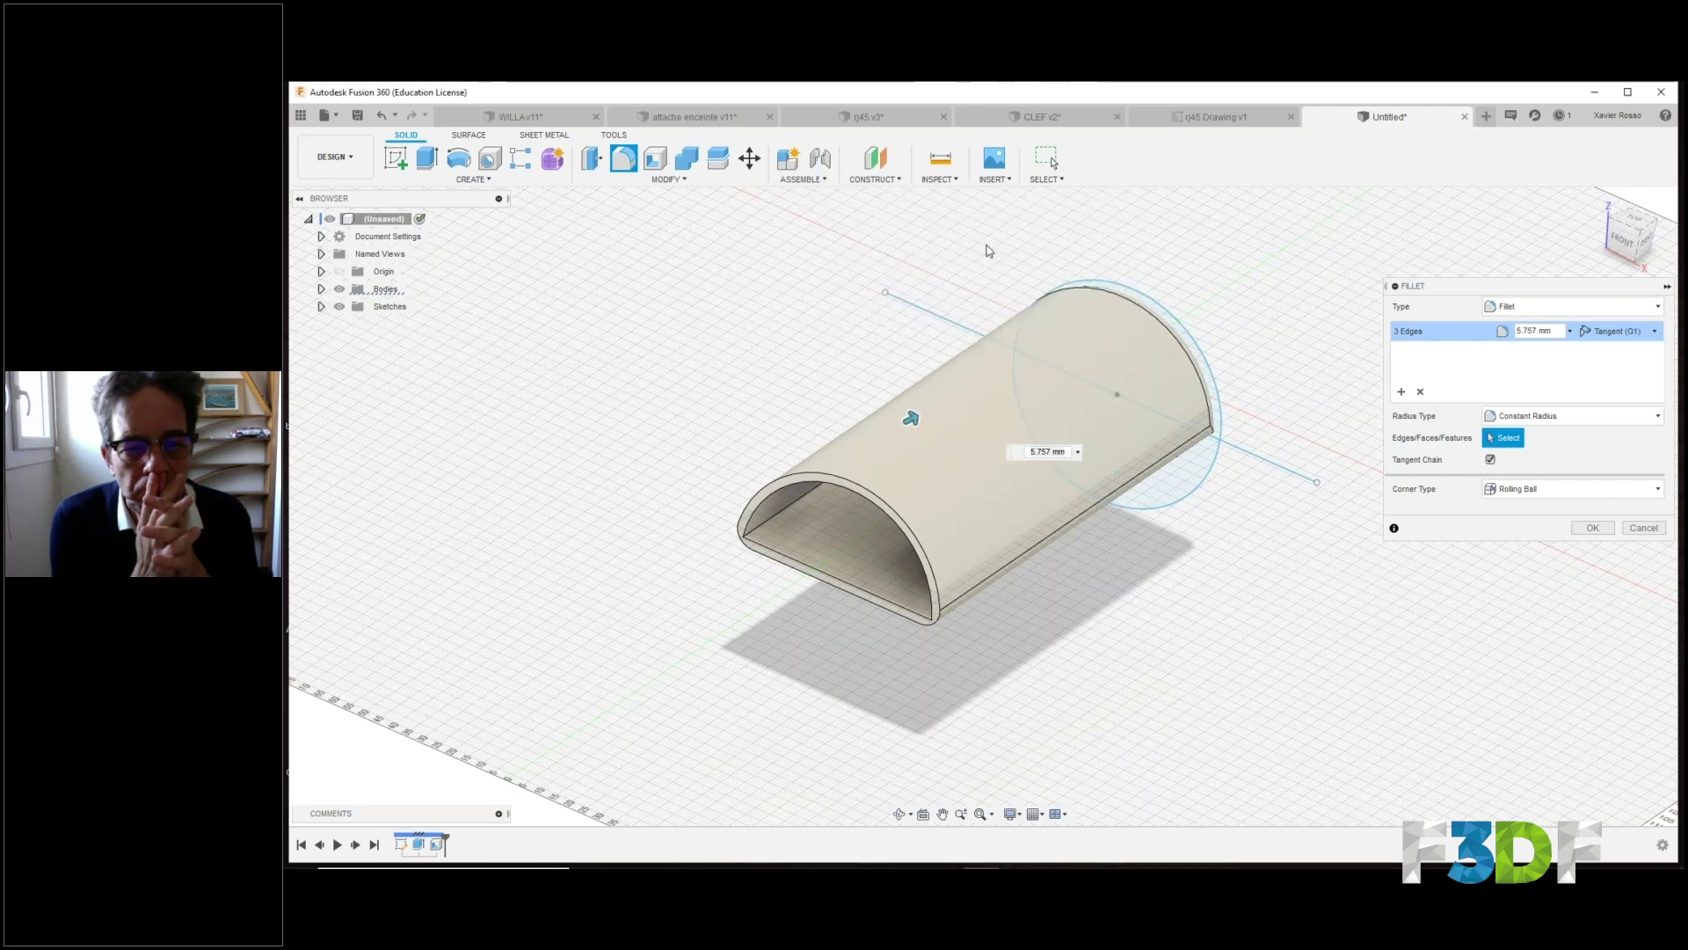
Run a Zebra Analysis on the body with vertical stripes and examine the surfaces around the filleted edges.
left_click(939, 181)
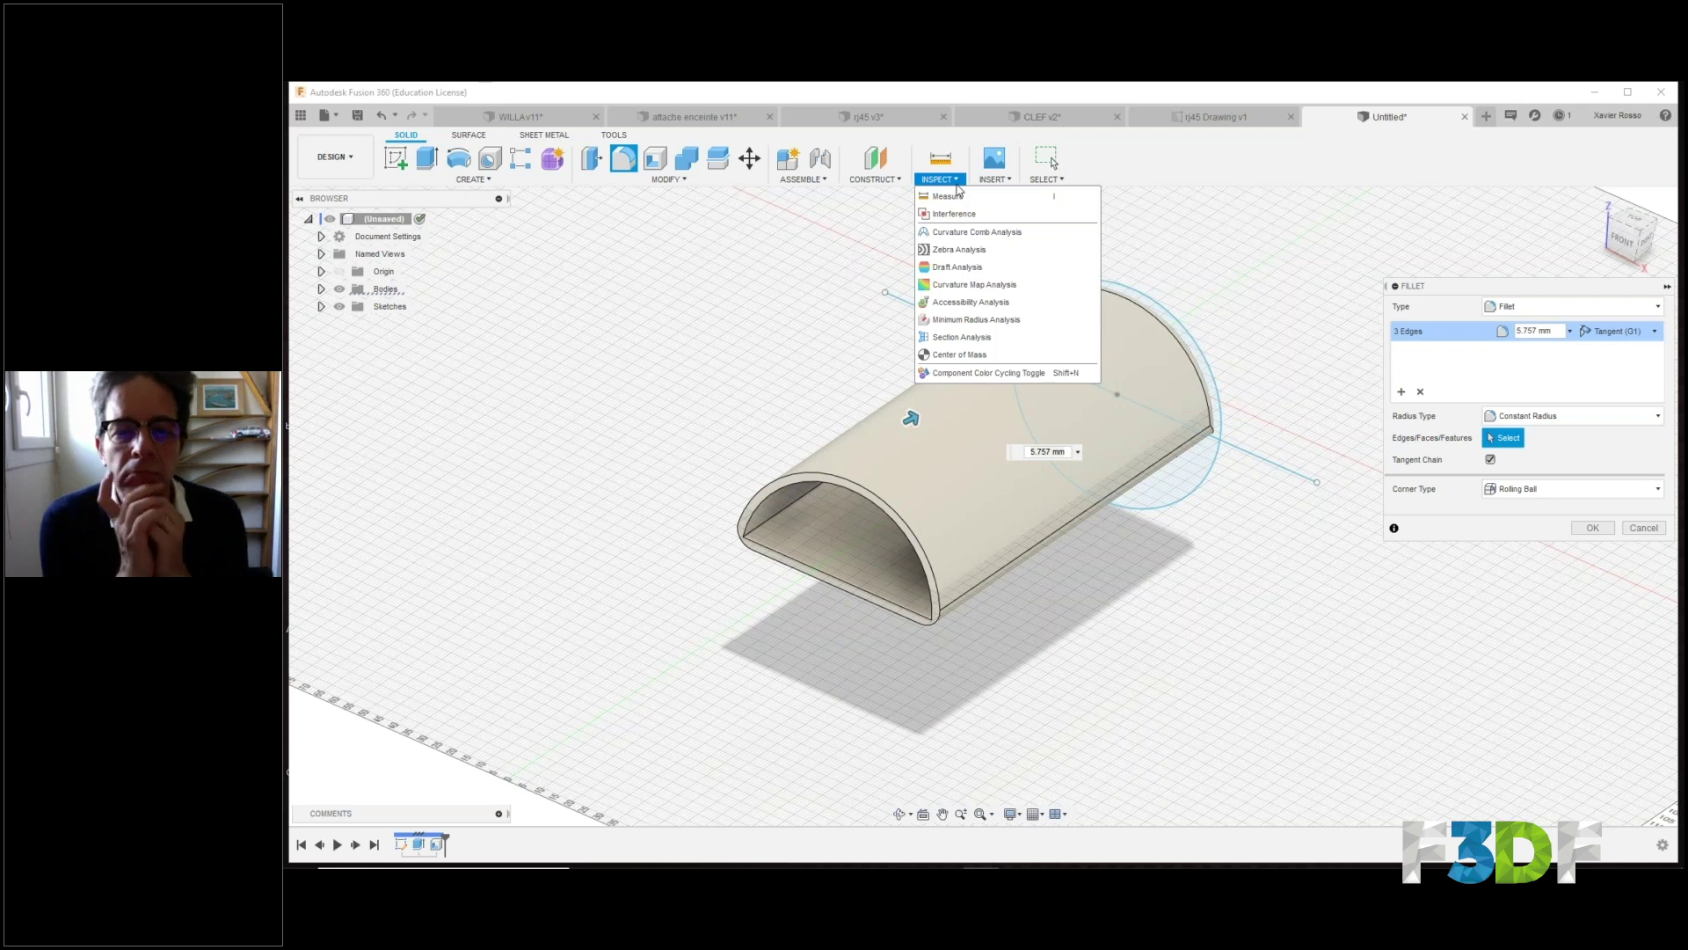
left_click(959, 249)
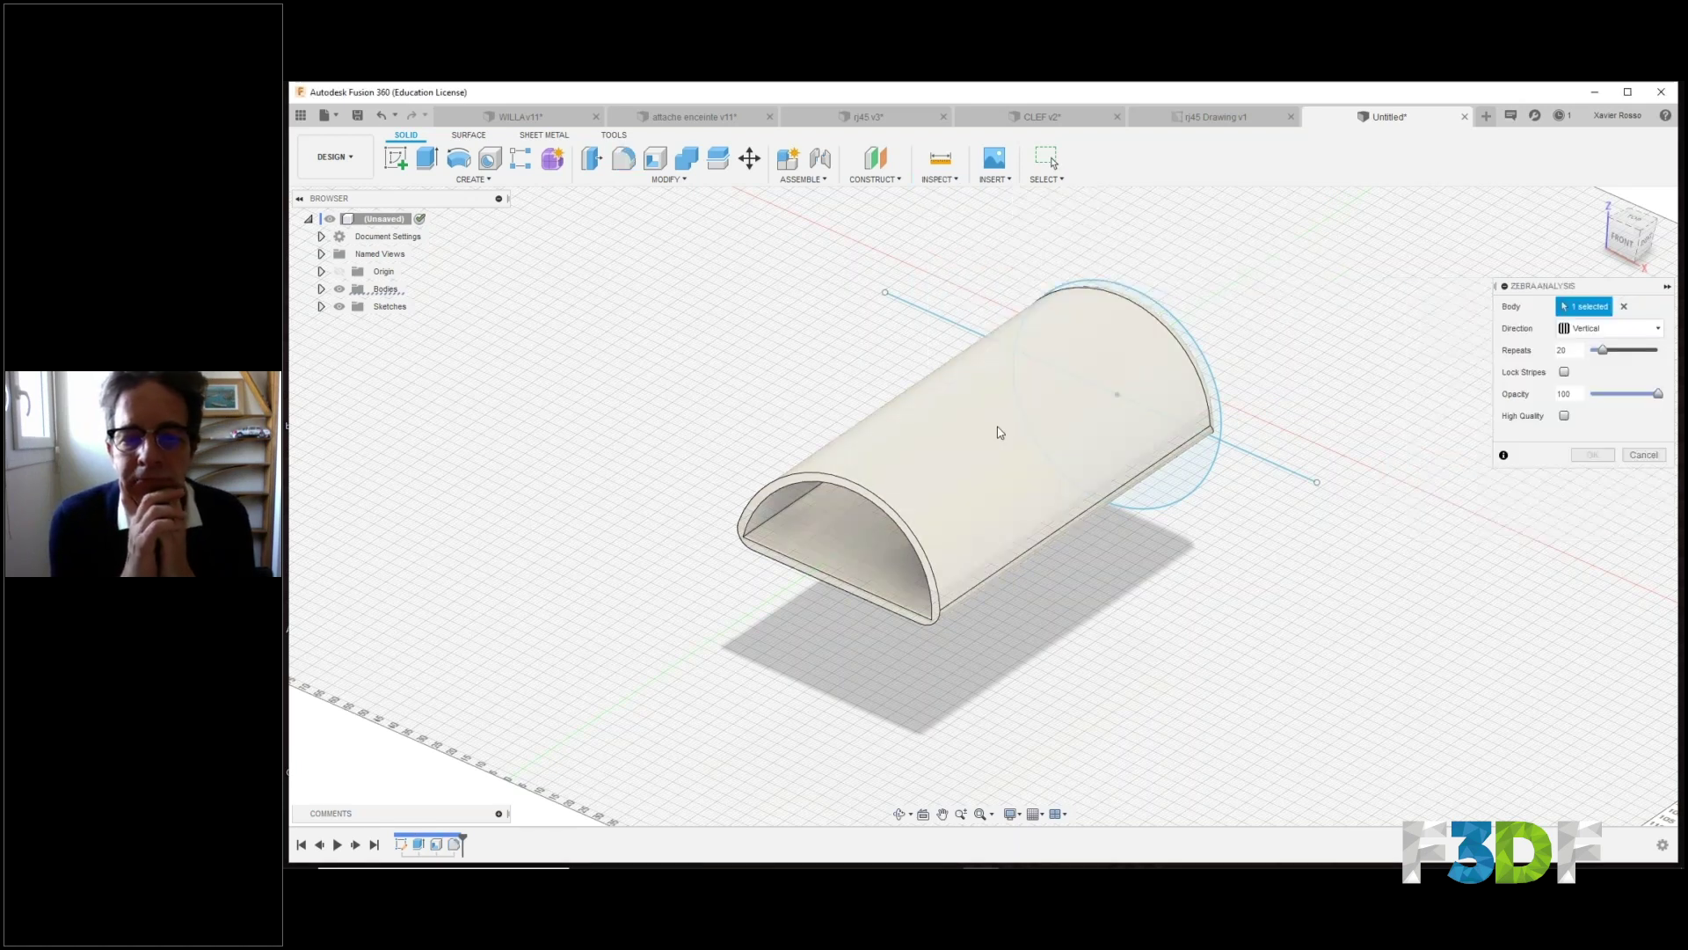
middle_click_drag(1018, 534, 1044, 561)
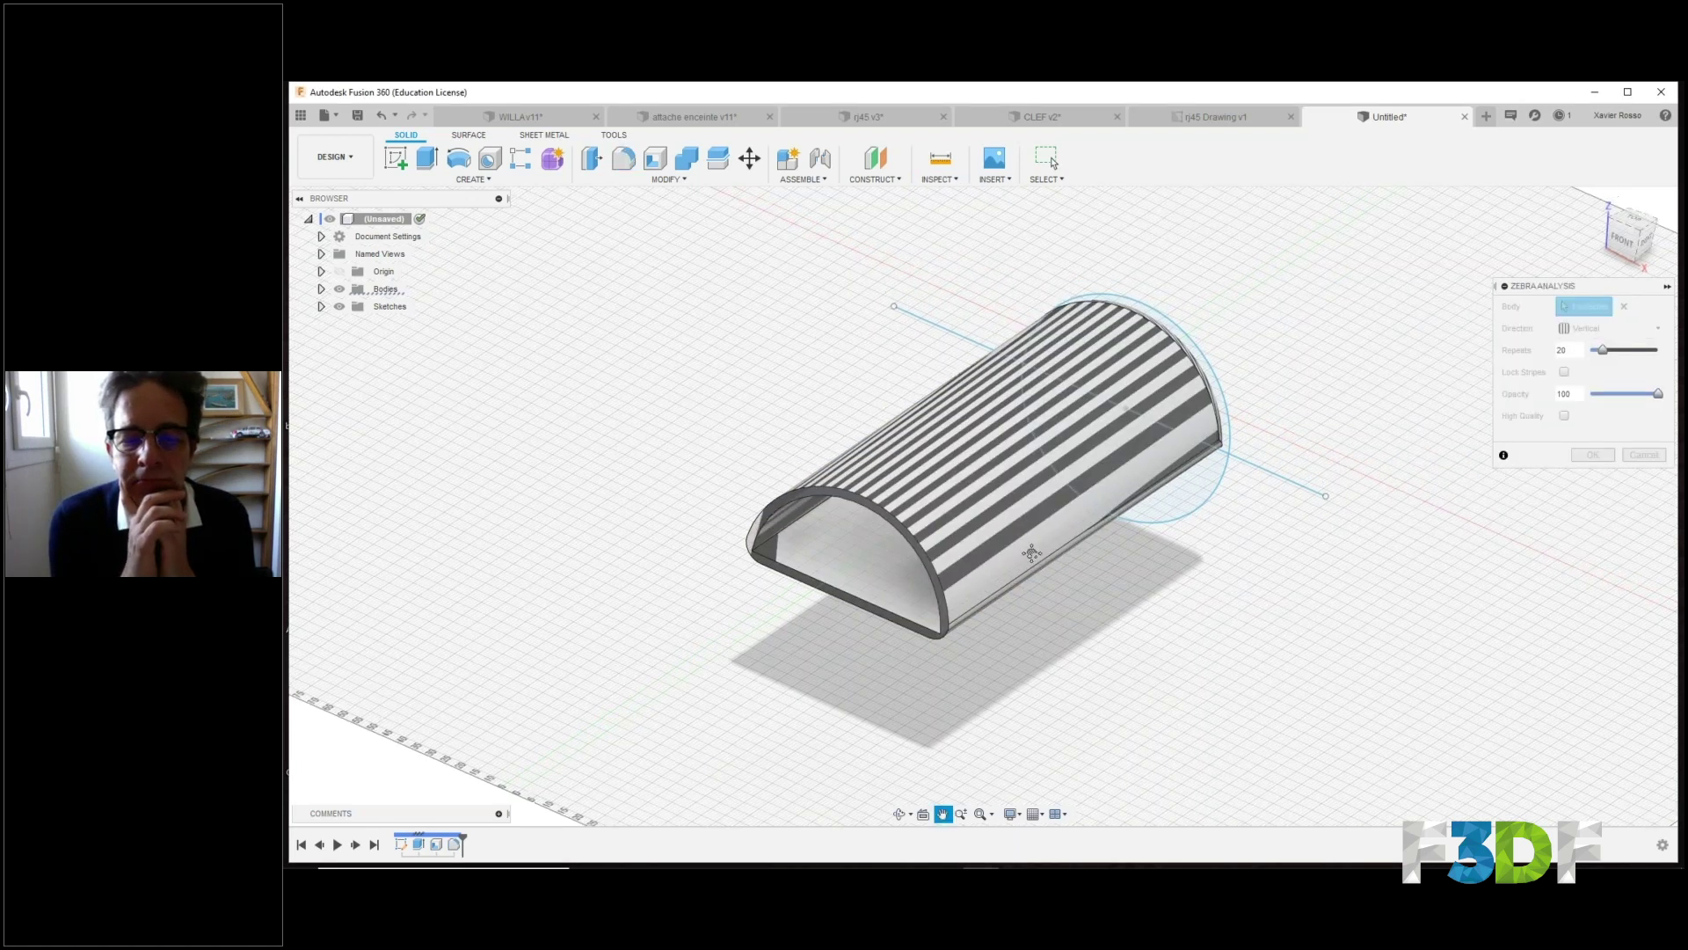
middle_click_drag(1070, 592, 1051, 448, "shift")
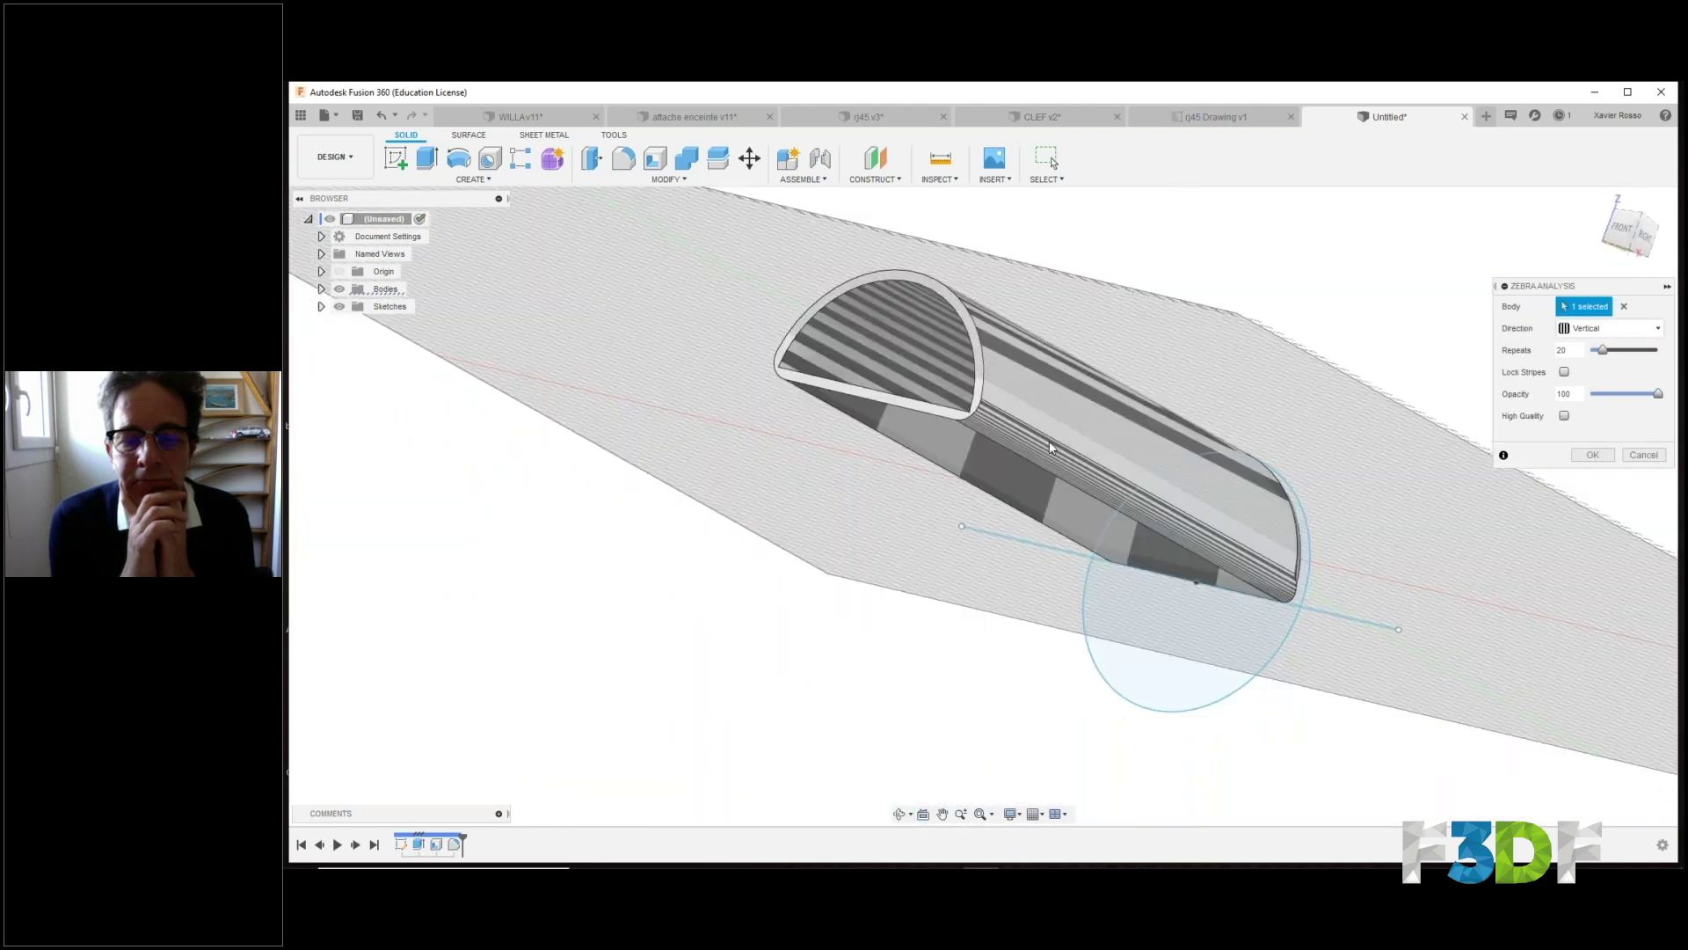
scroll(1050, 447, "up", 5)
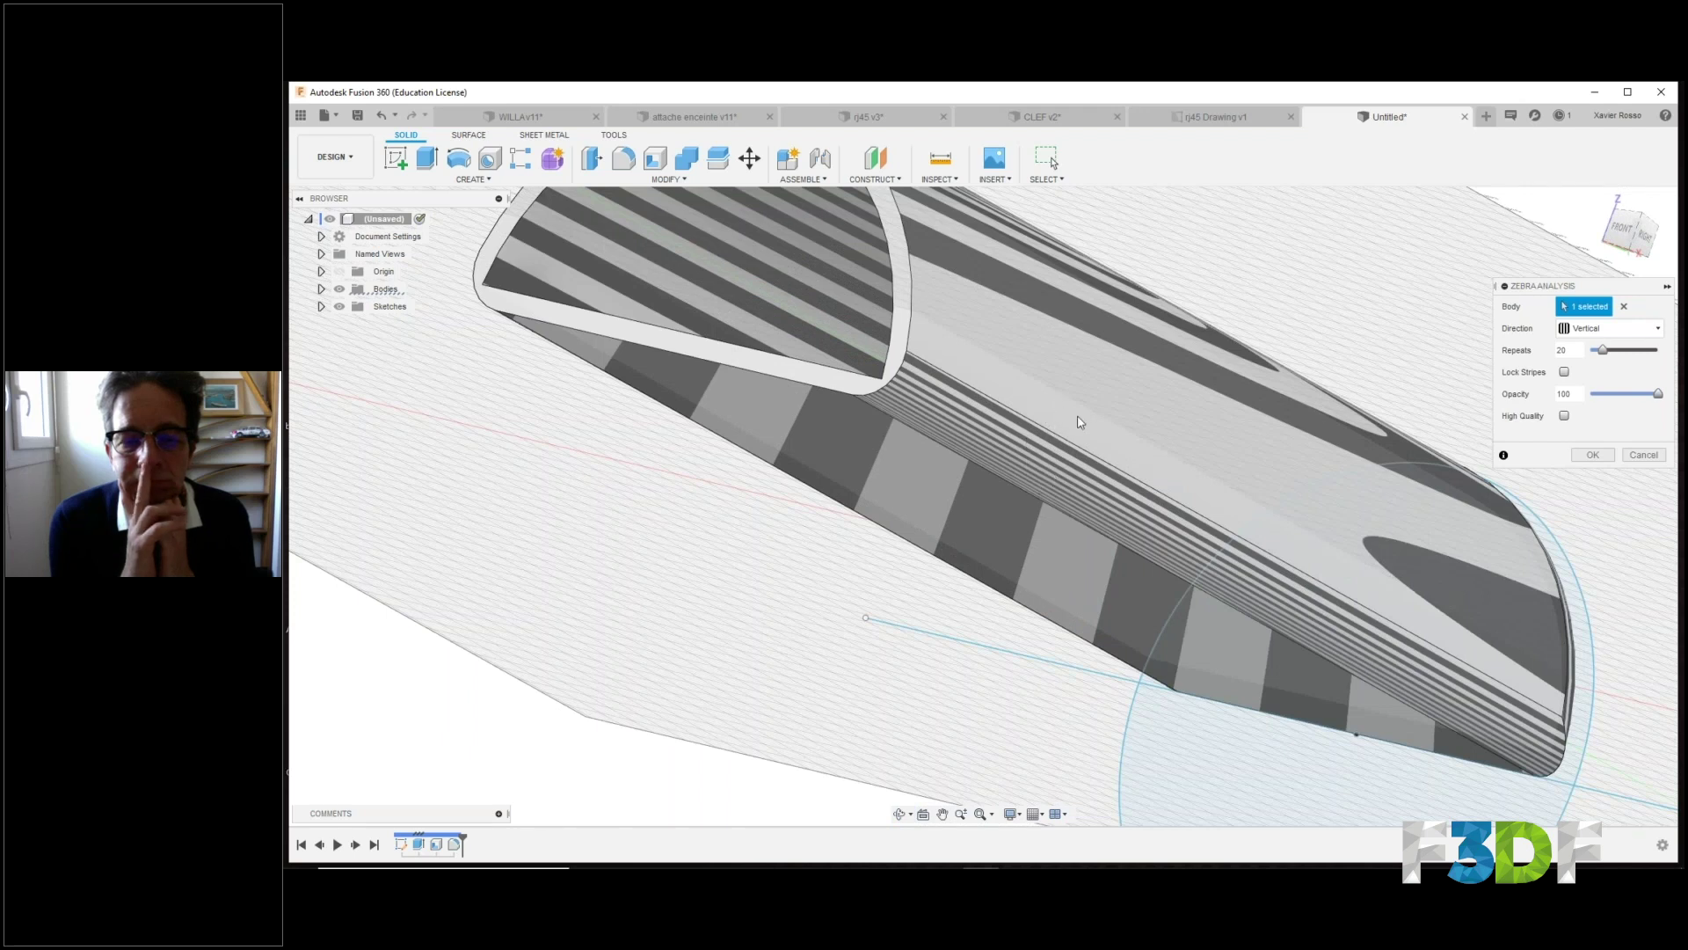
middle_click_drag(1029, 462, 1039, 496, "shift")
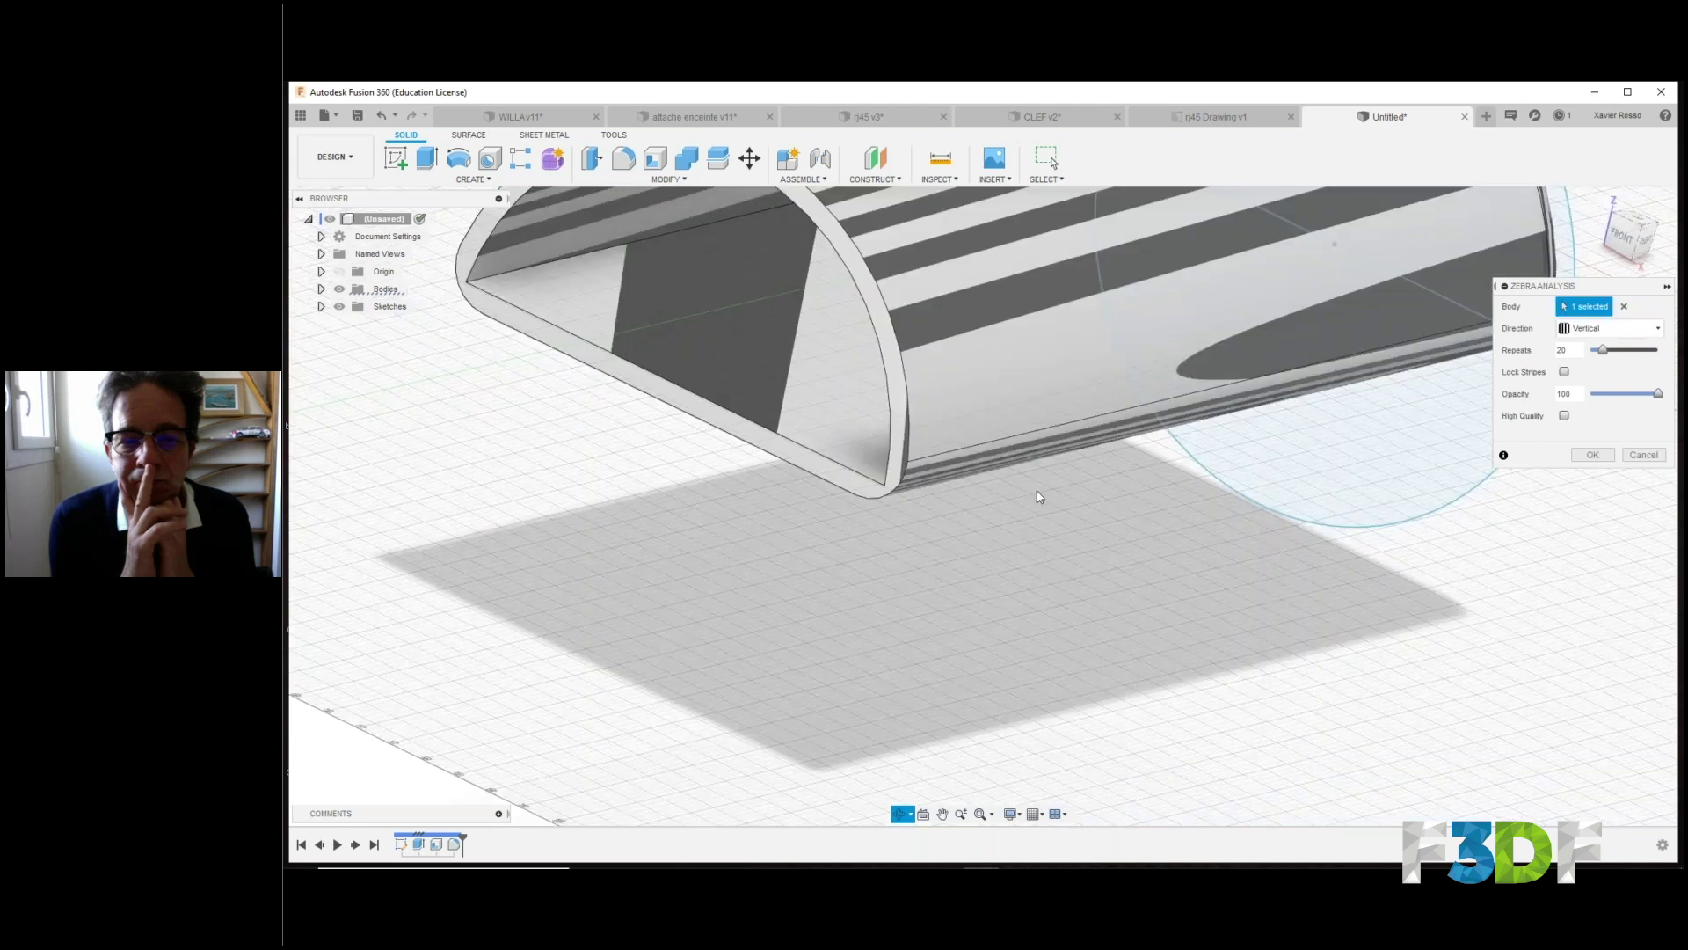
scroll(1040, 497, "down", 5)
middle_click_drag(1022, 431, 1090, 562)
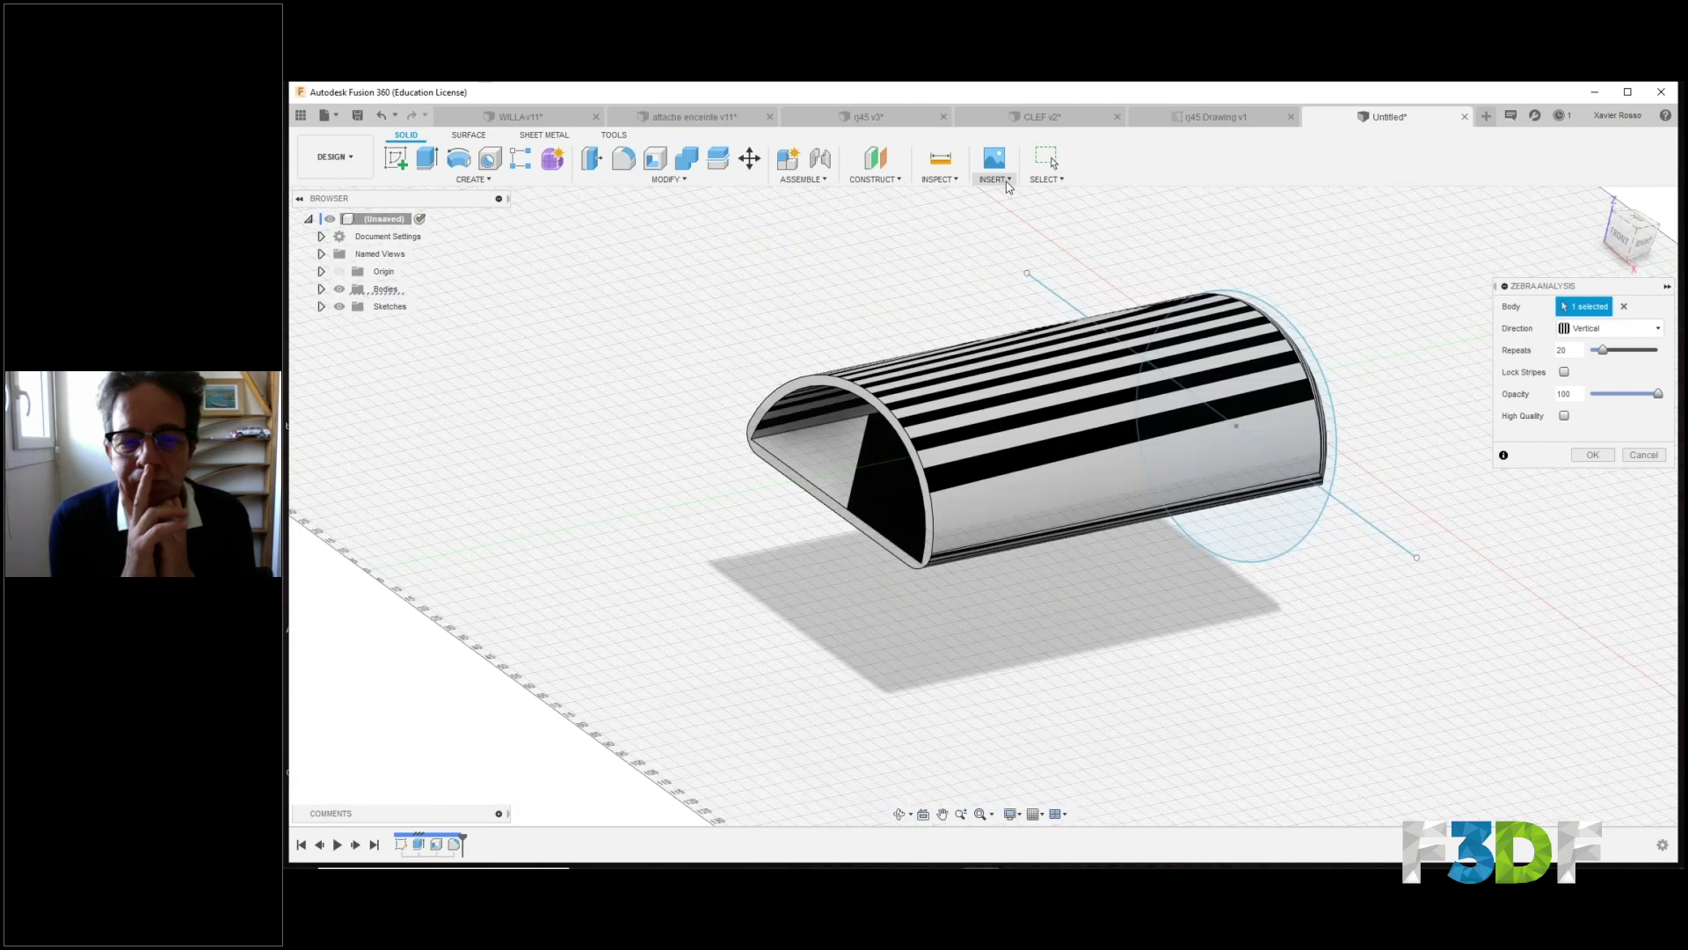
left_click(939, 178)
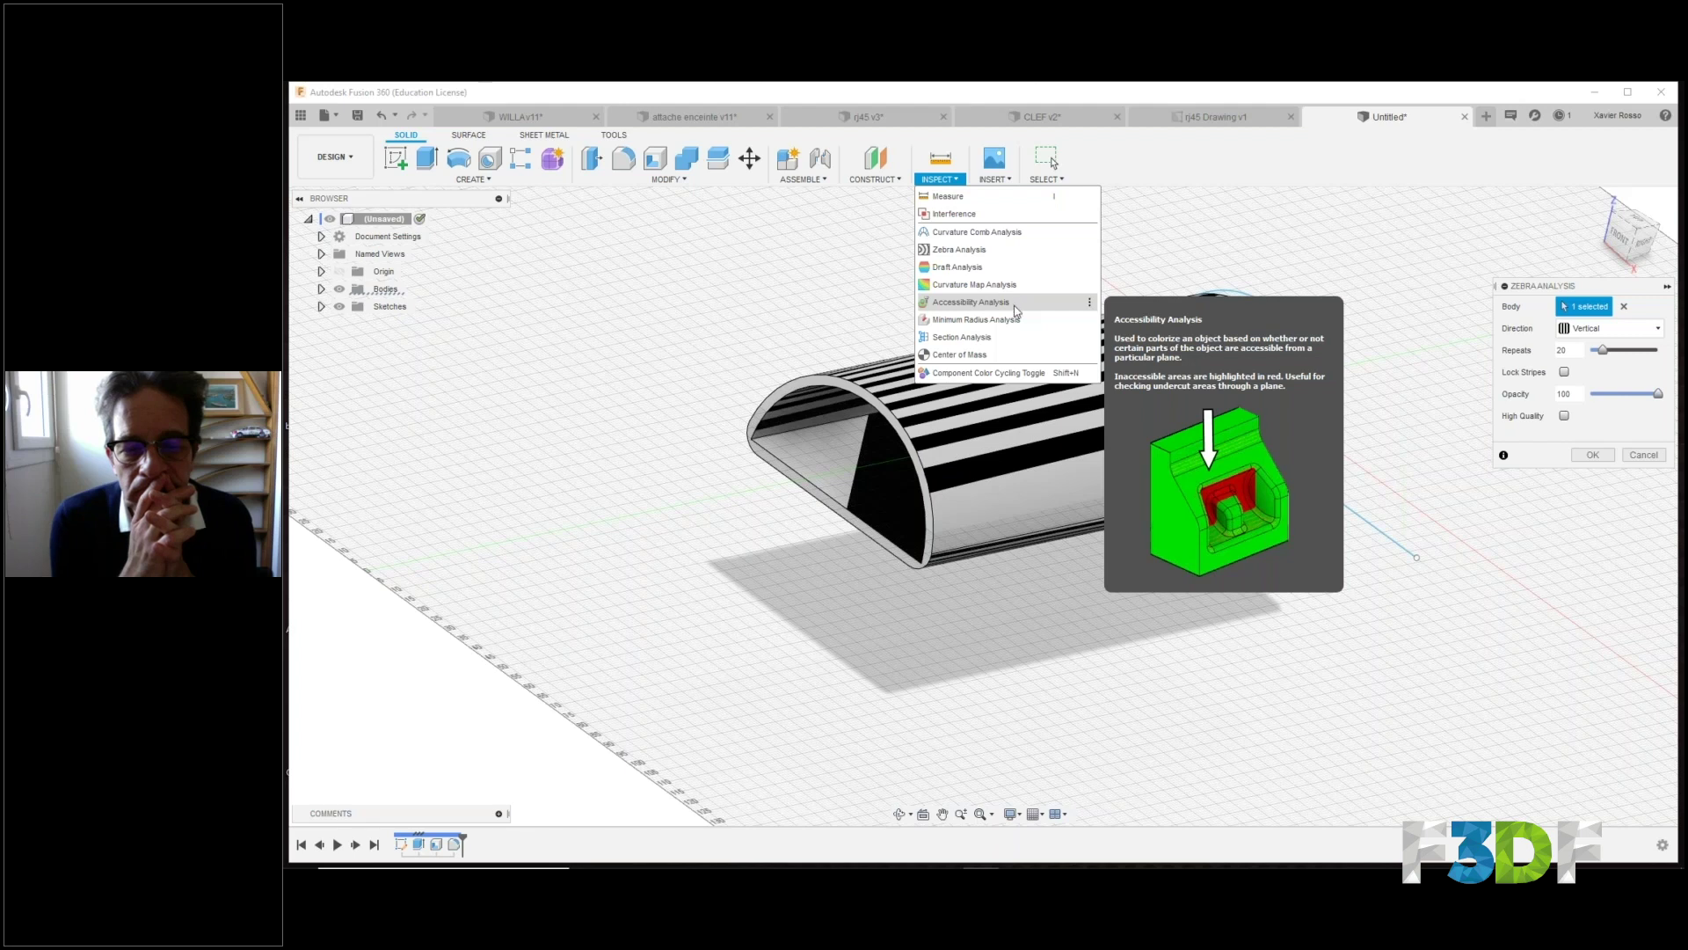
left_click(960, 355)
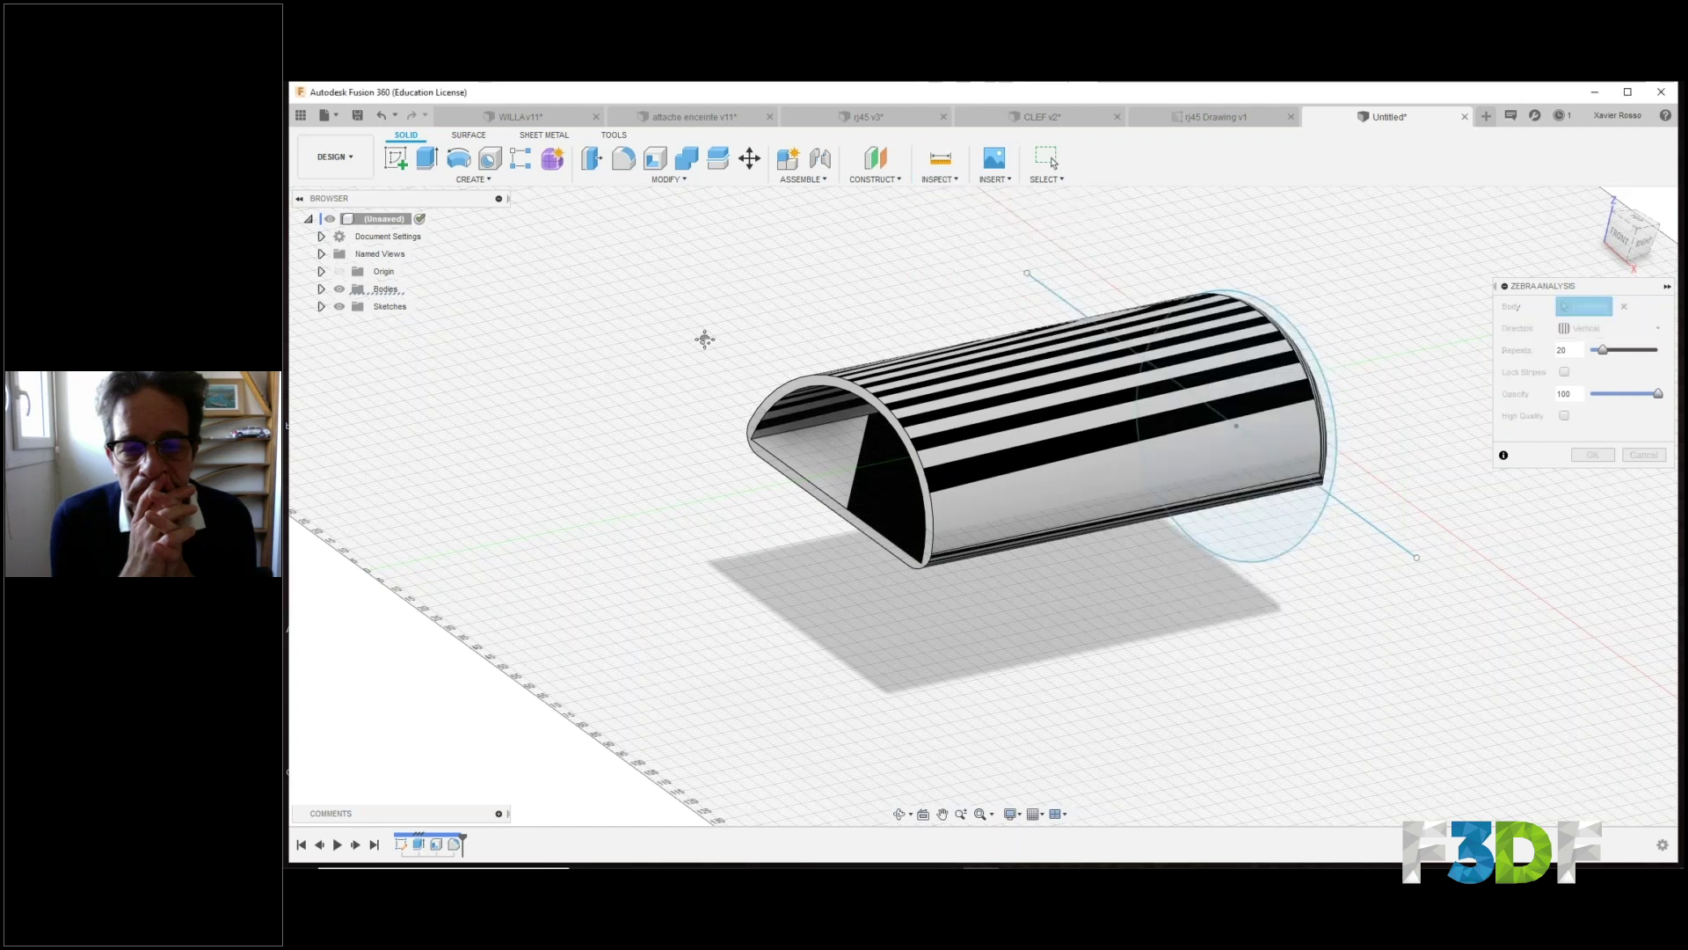
middle_click_drag(704, 338, 723, 582)
left_click(473, 179)
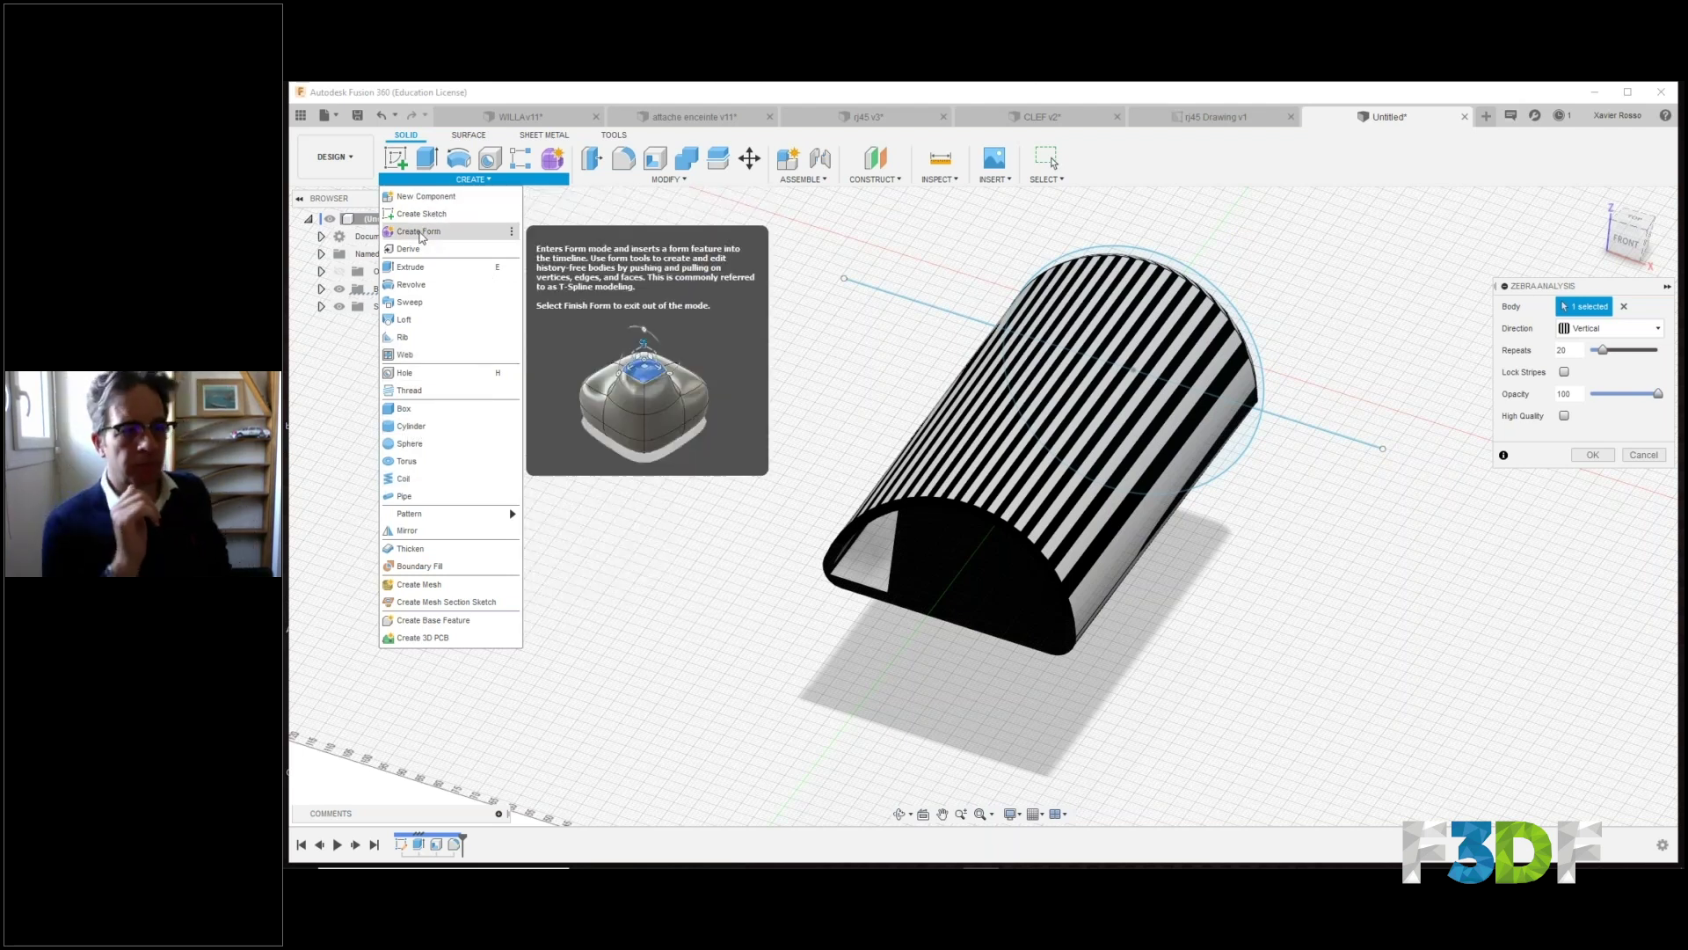
left_click(591, 179)
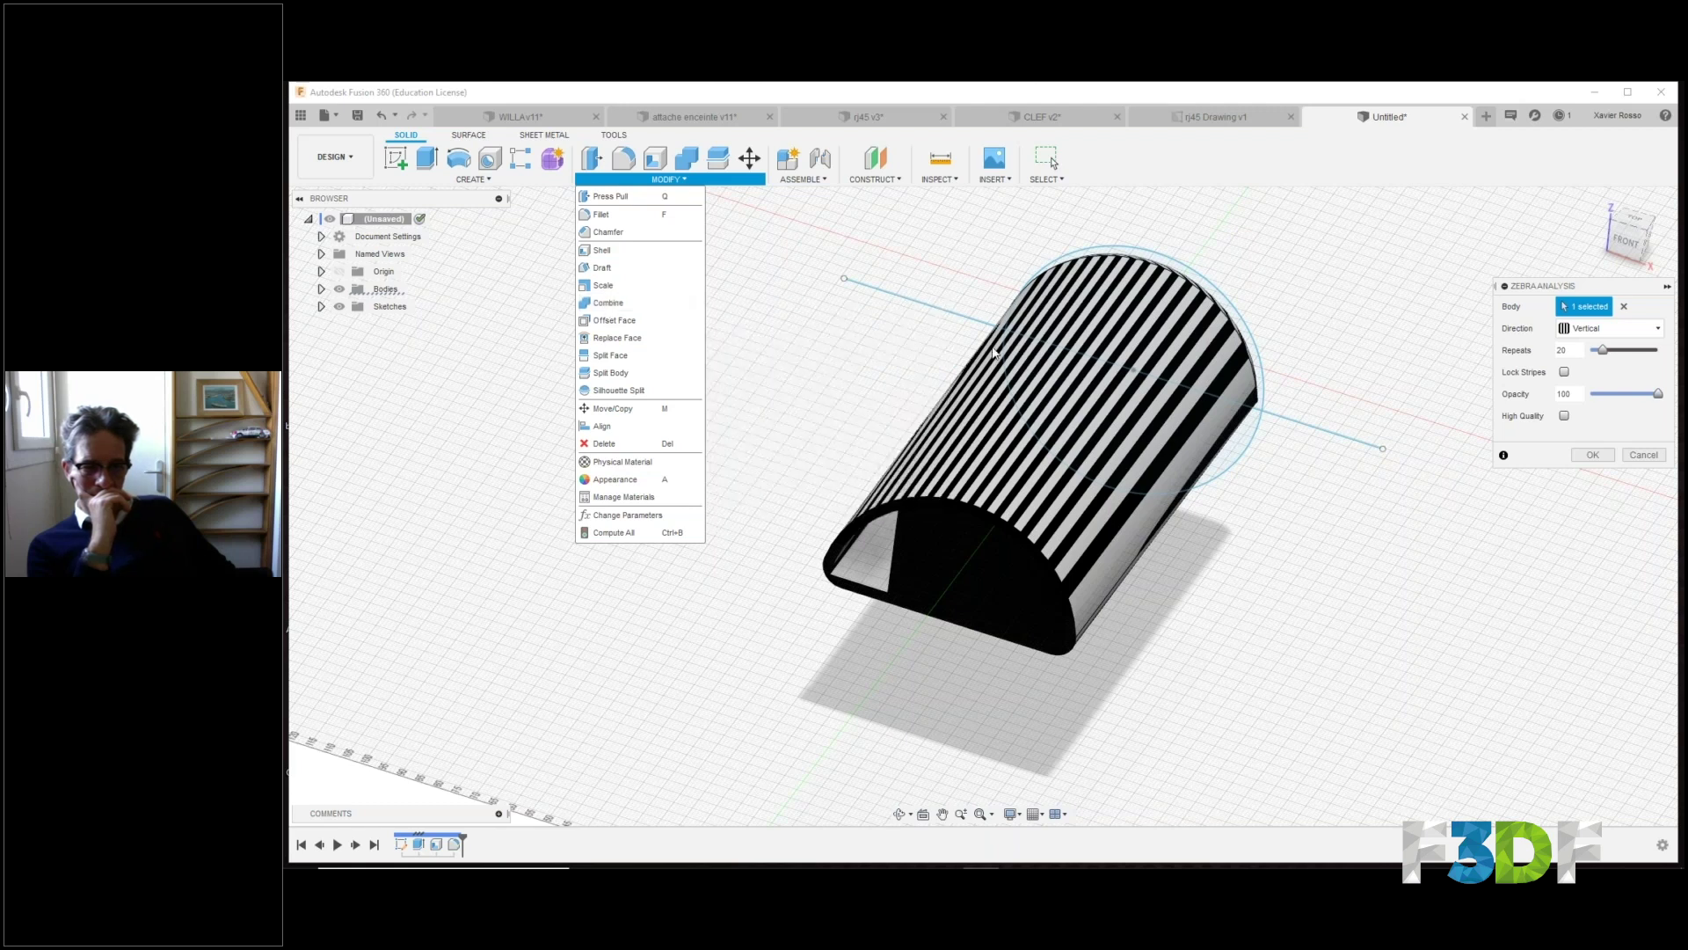
Finish the Zebra Analysis, keeping it on the body, and look over the list of available workspaces.
middle_click_drag(994, 352, 988, 349)
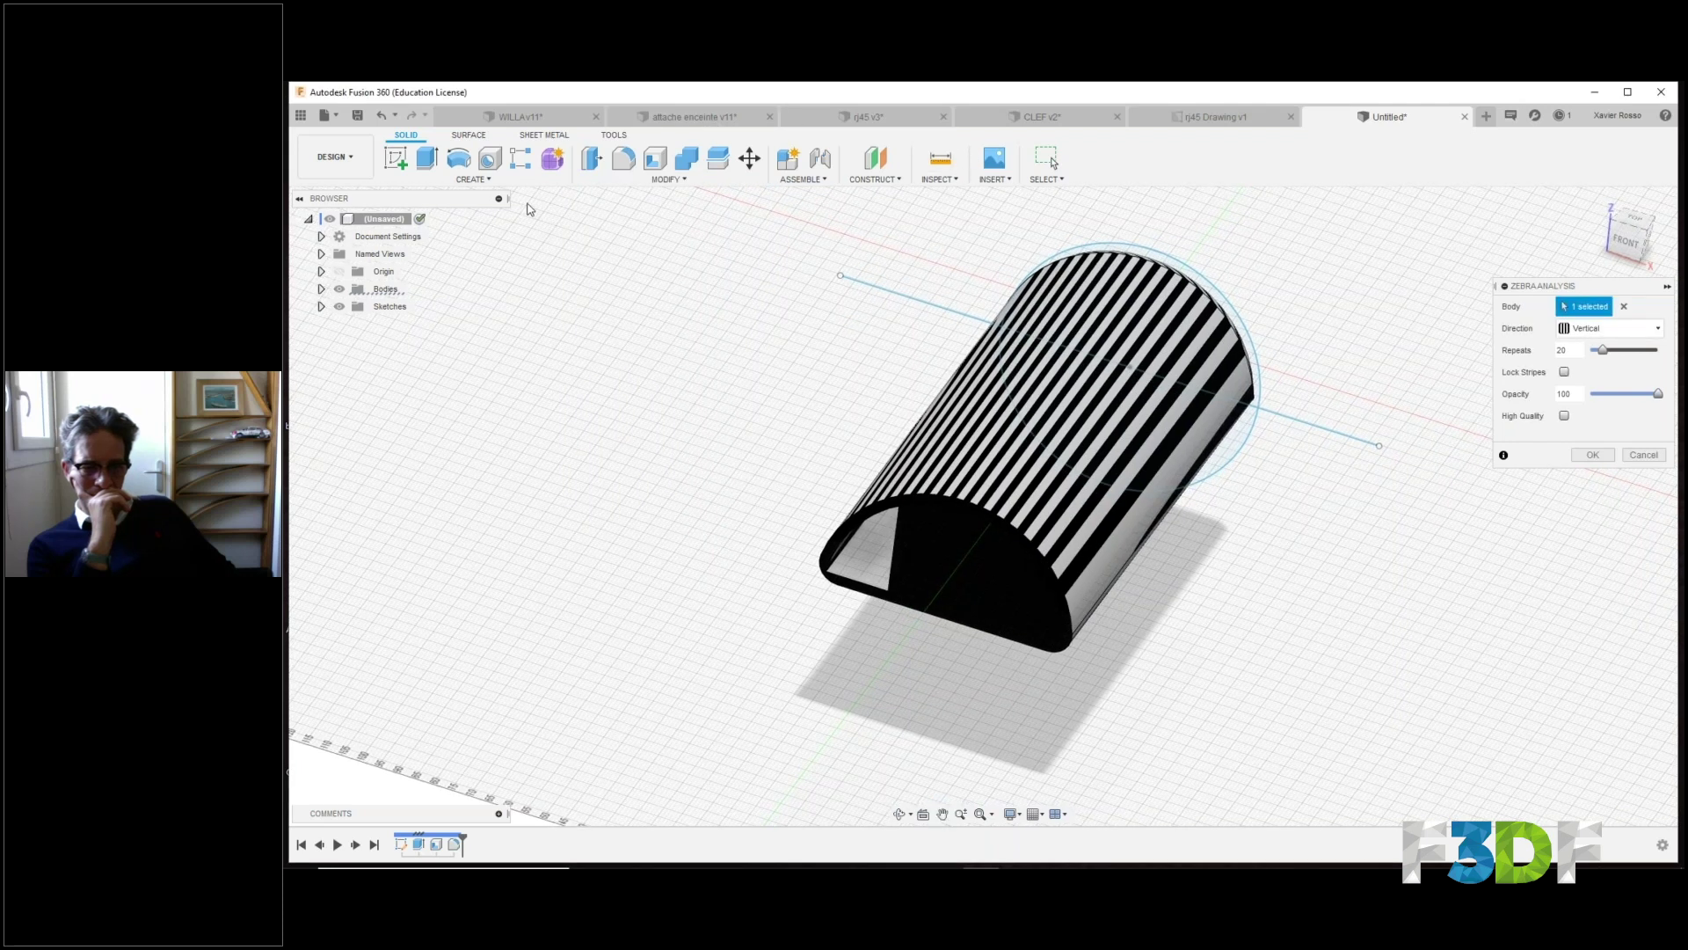
left_click(395, 158)
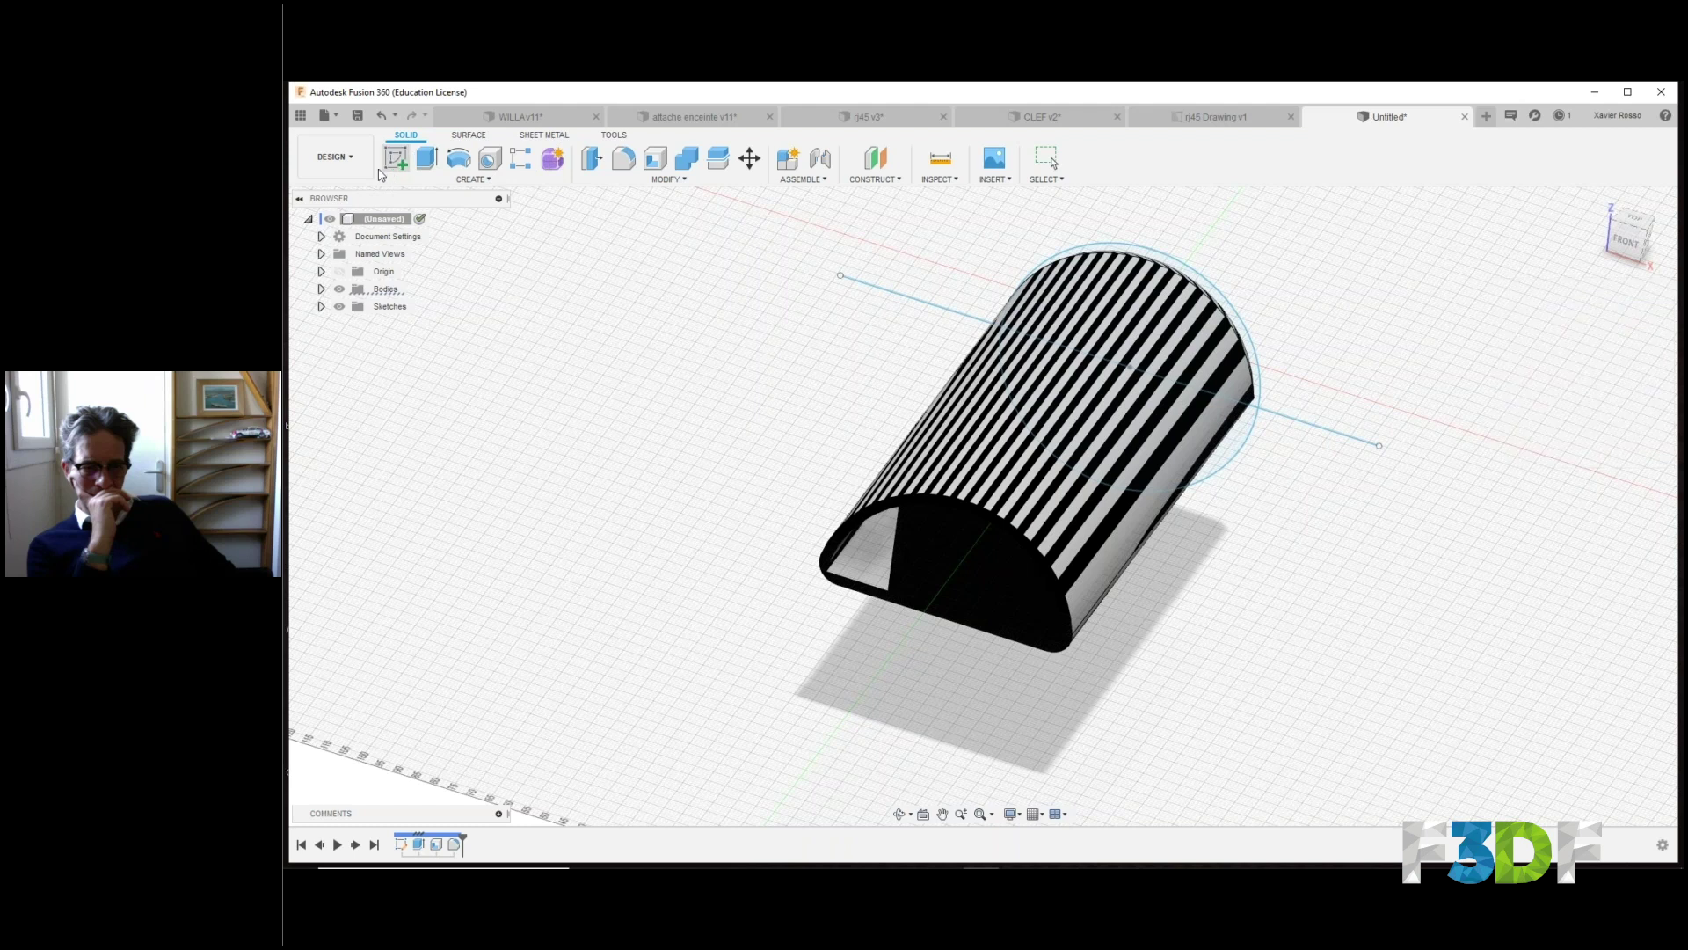
left_click(334, 157)
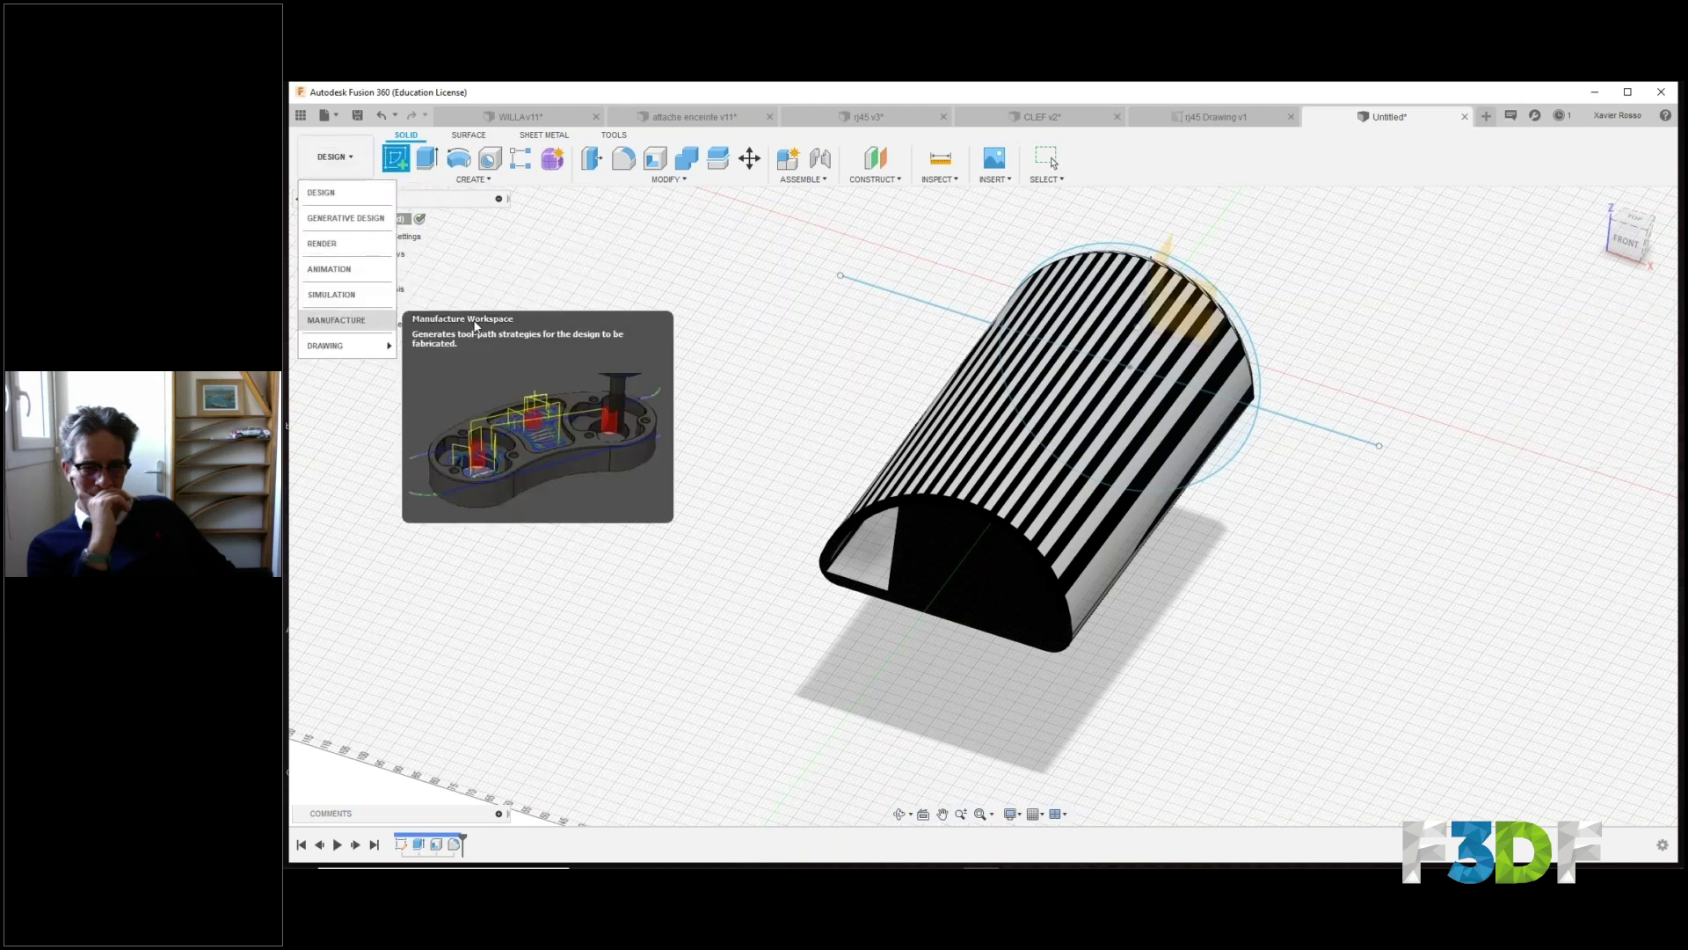
left_click(555, 271)
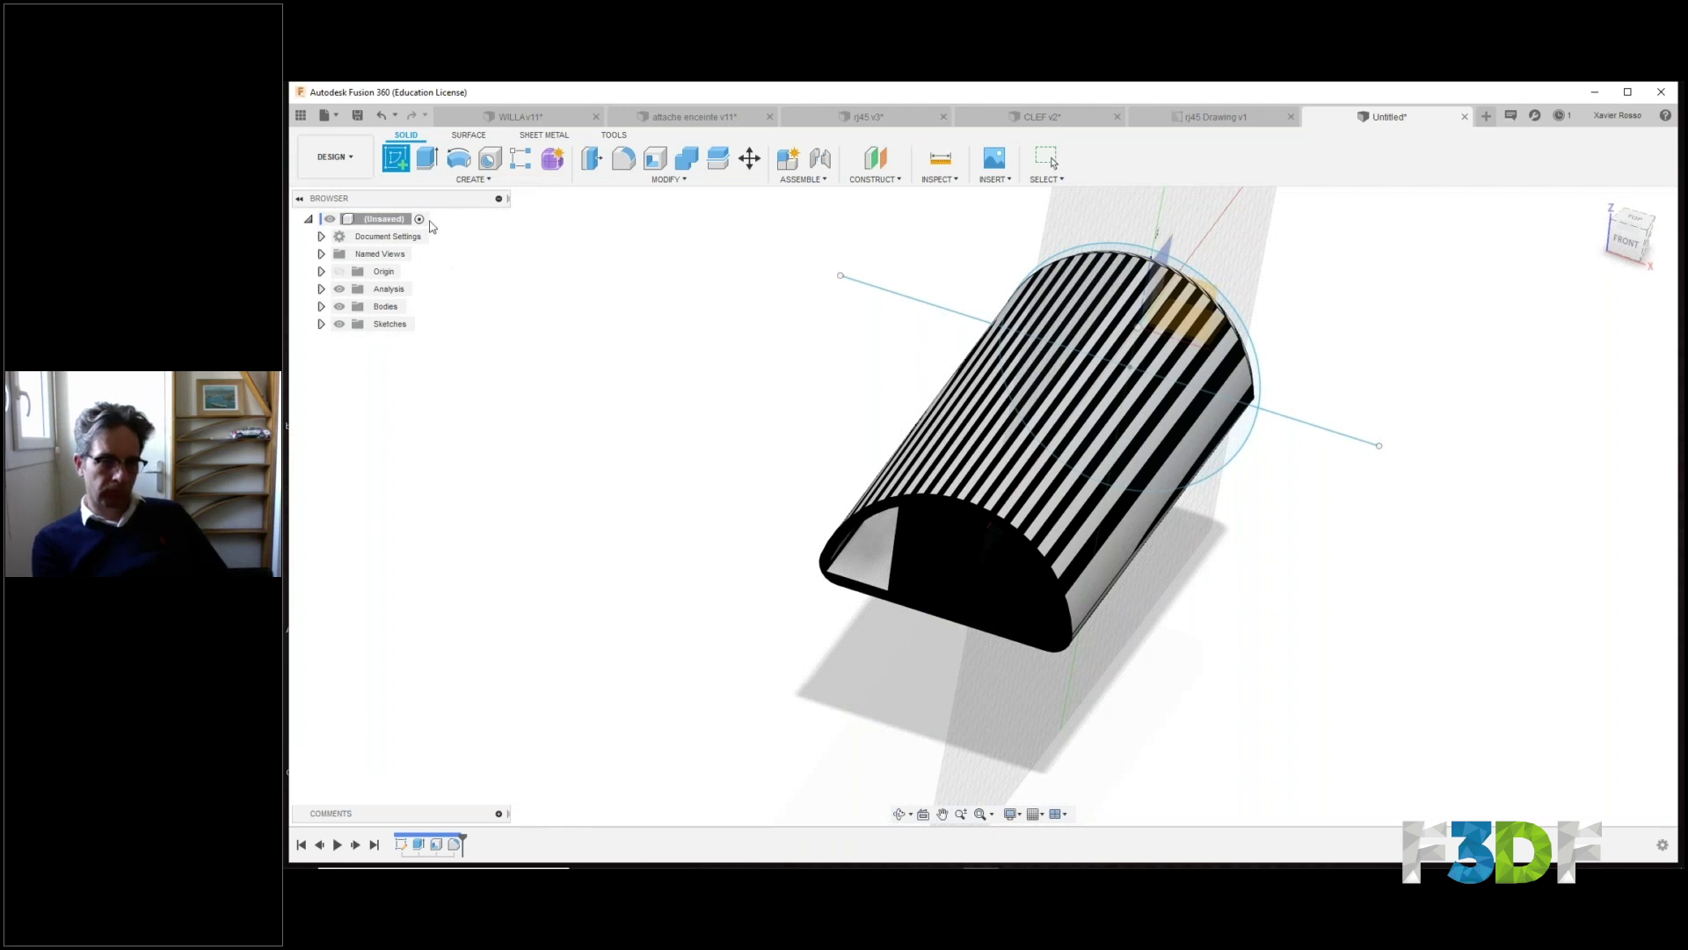
Expand the Sketches, Bodies, Analysis and Origin folders in the browser to examine the design's contents.
left_click(321, 324)
left_click(321, 306)
left_click(321, 289)
left_click(321, 273)
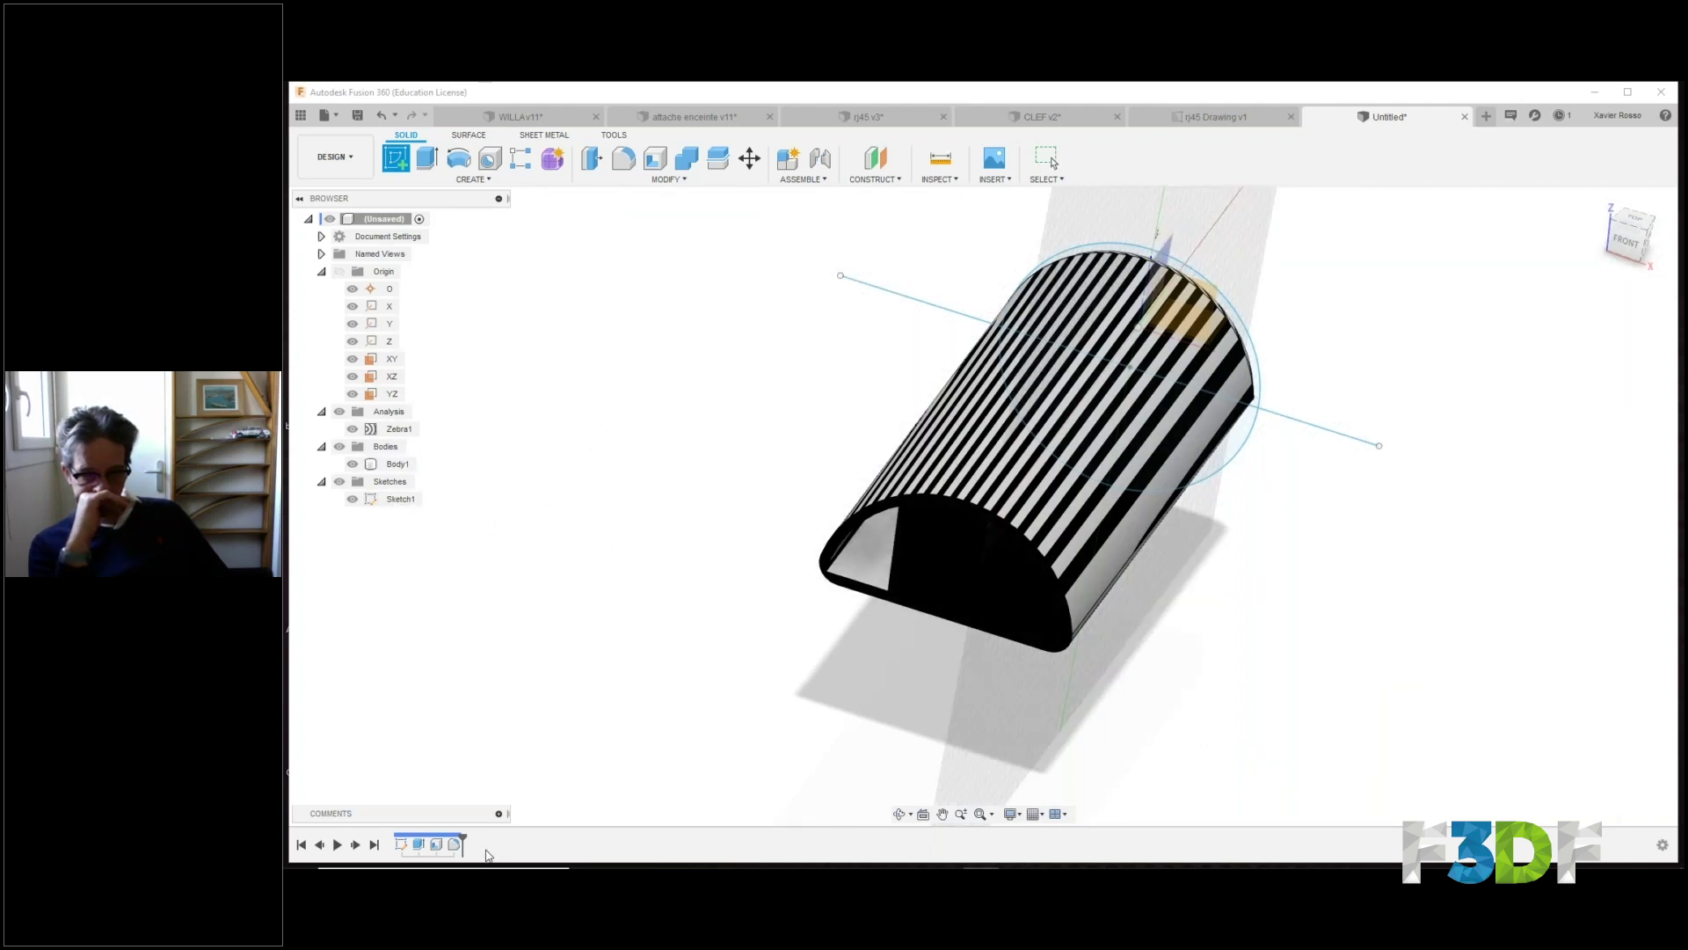
Roll the history back to before the fillet, set the shell's inside thickness to 5 mm, and restore the full timeline.
mouse_move(466, 837)
left_mouse_down()
mouse_move(406, 839)
mouse_move(467, 846)
mouse_move(445, 837)
left_mouse_up()
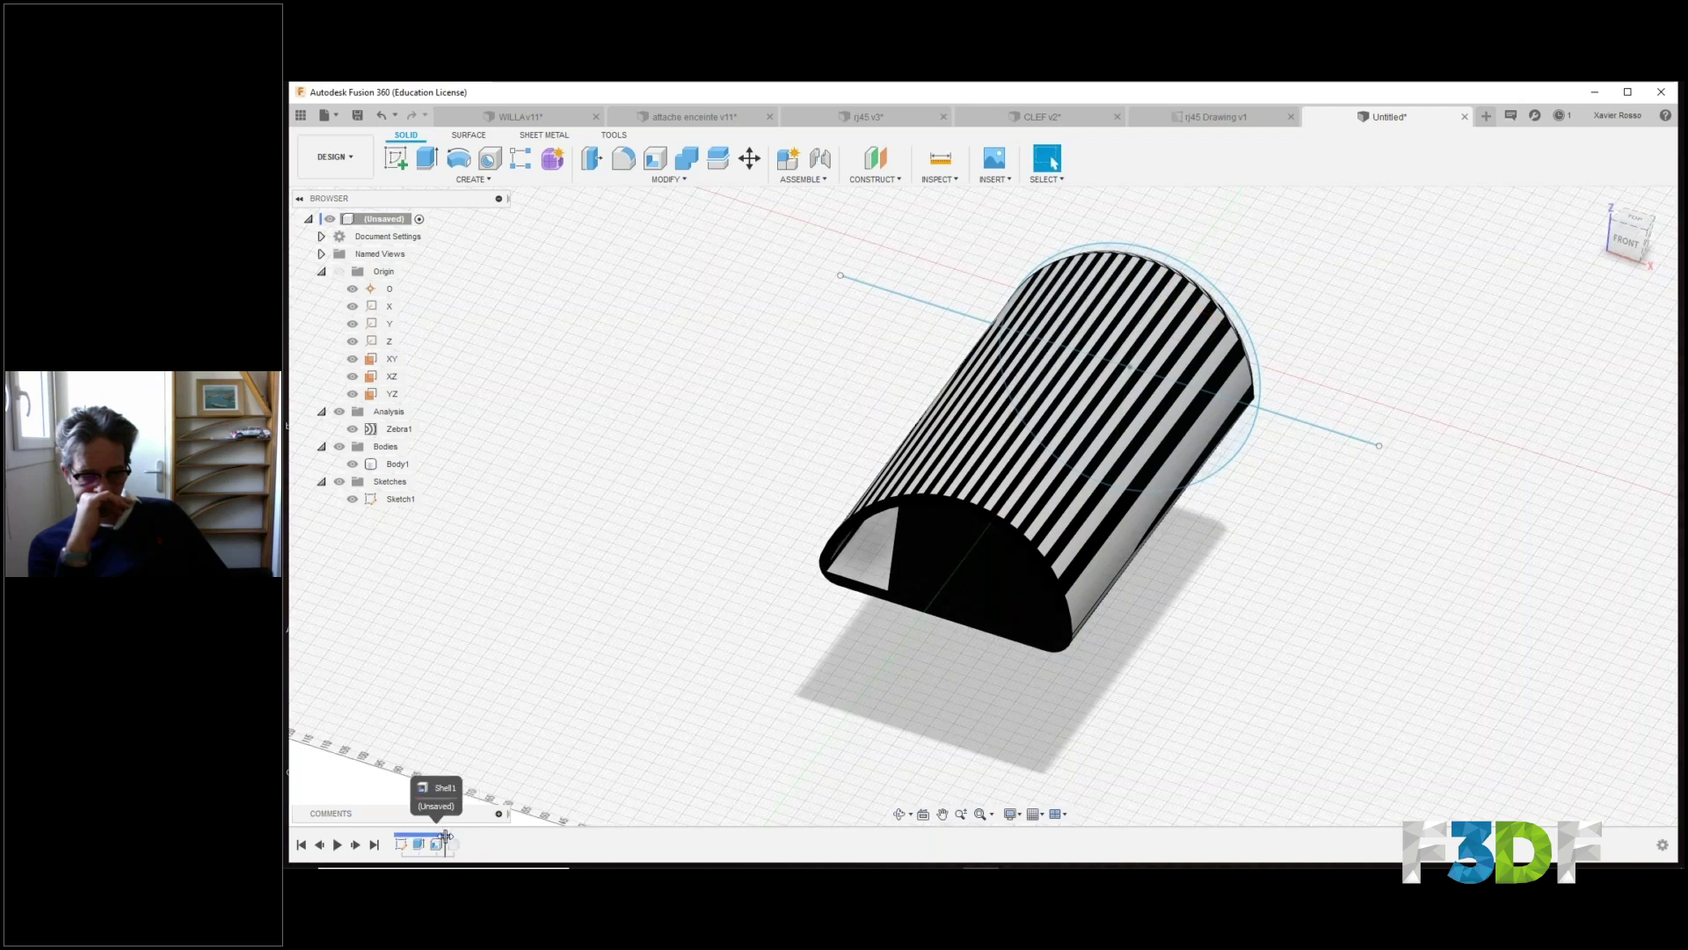
right_click(442, 845)
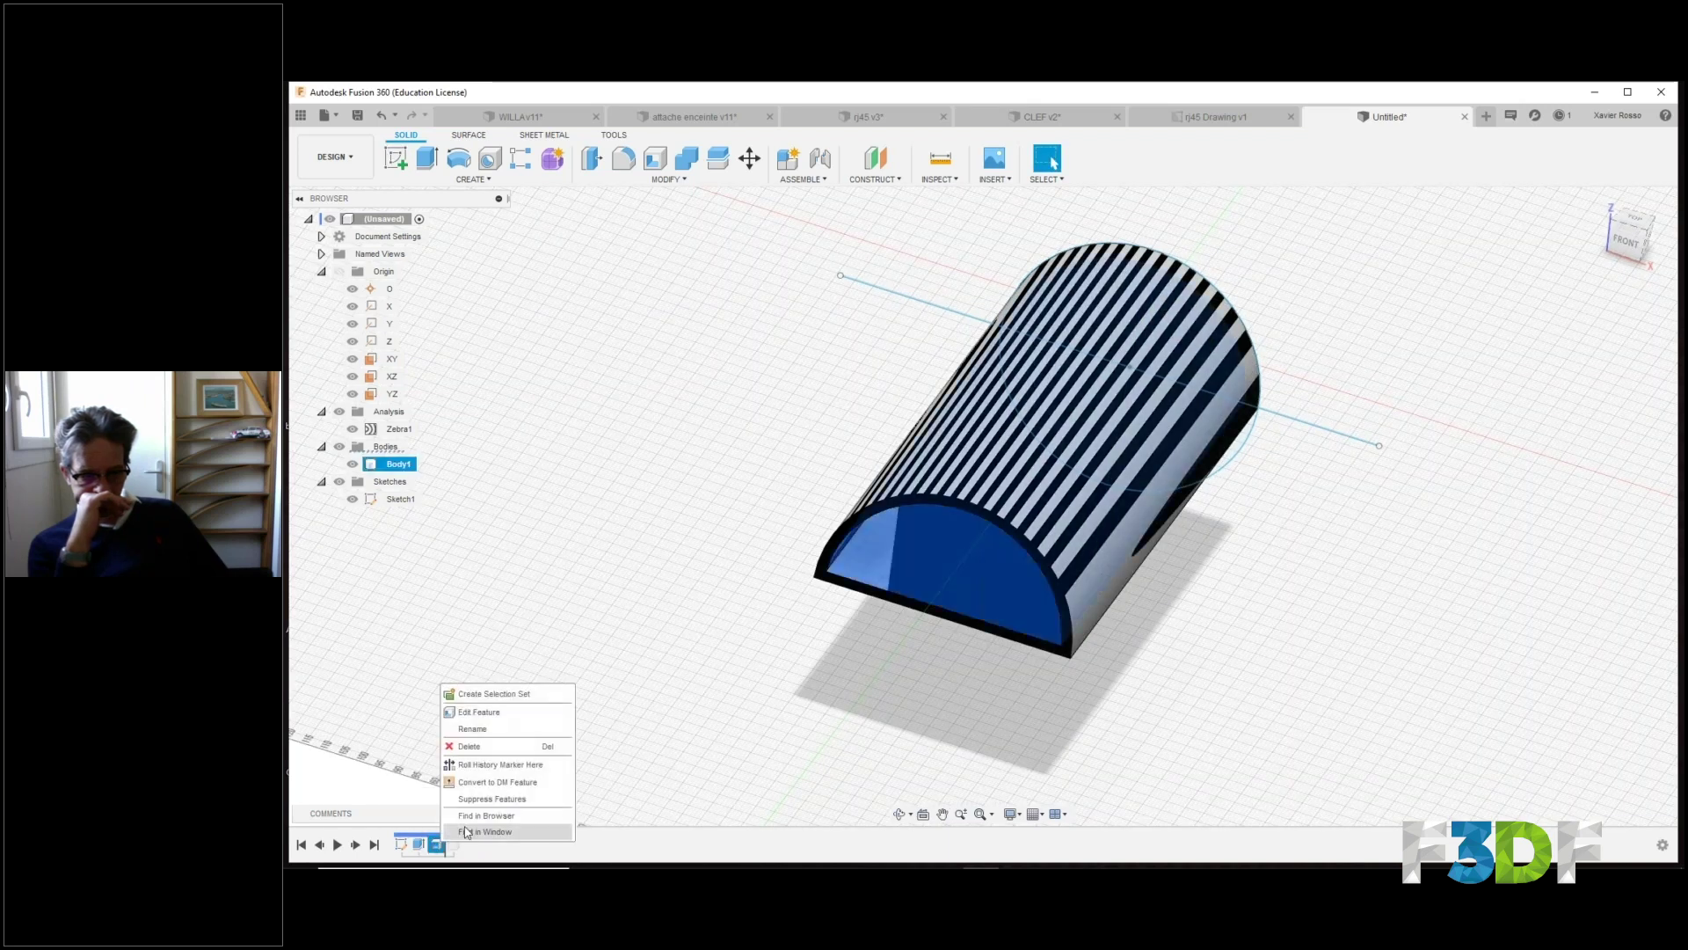
left_click(466, 715)
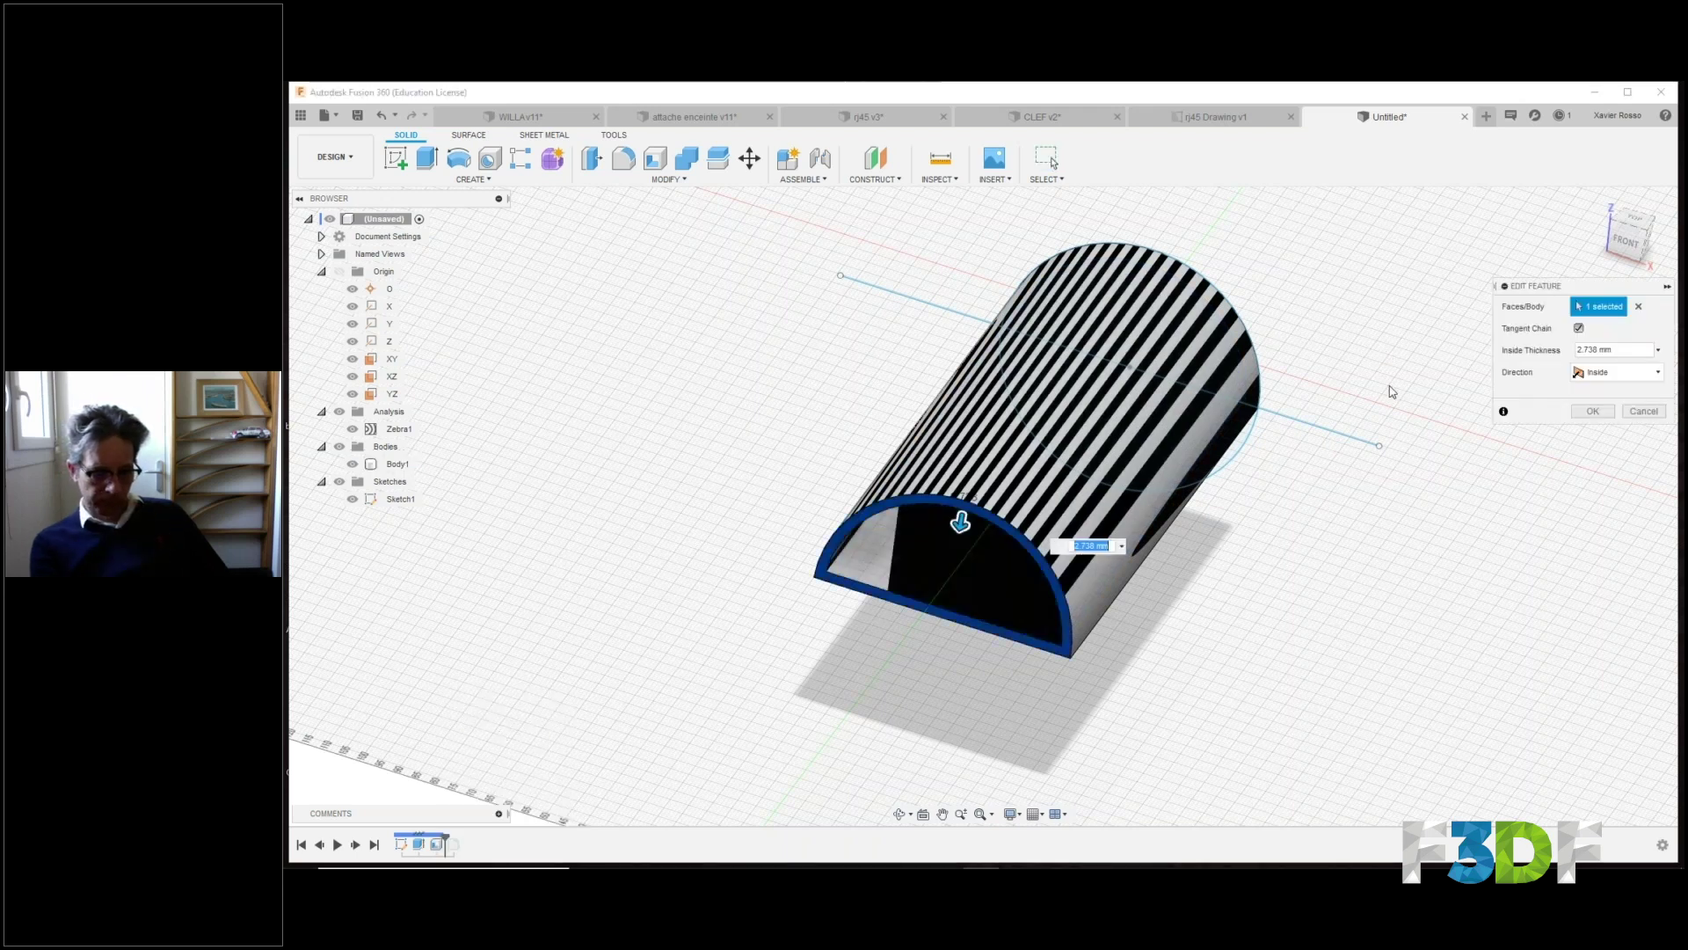
left_click_drag(1576, 289, 773, 261)
left_click(820, 330)
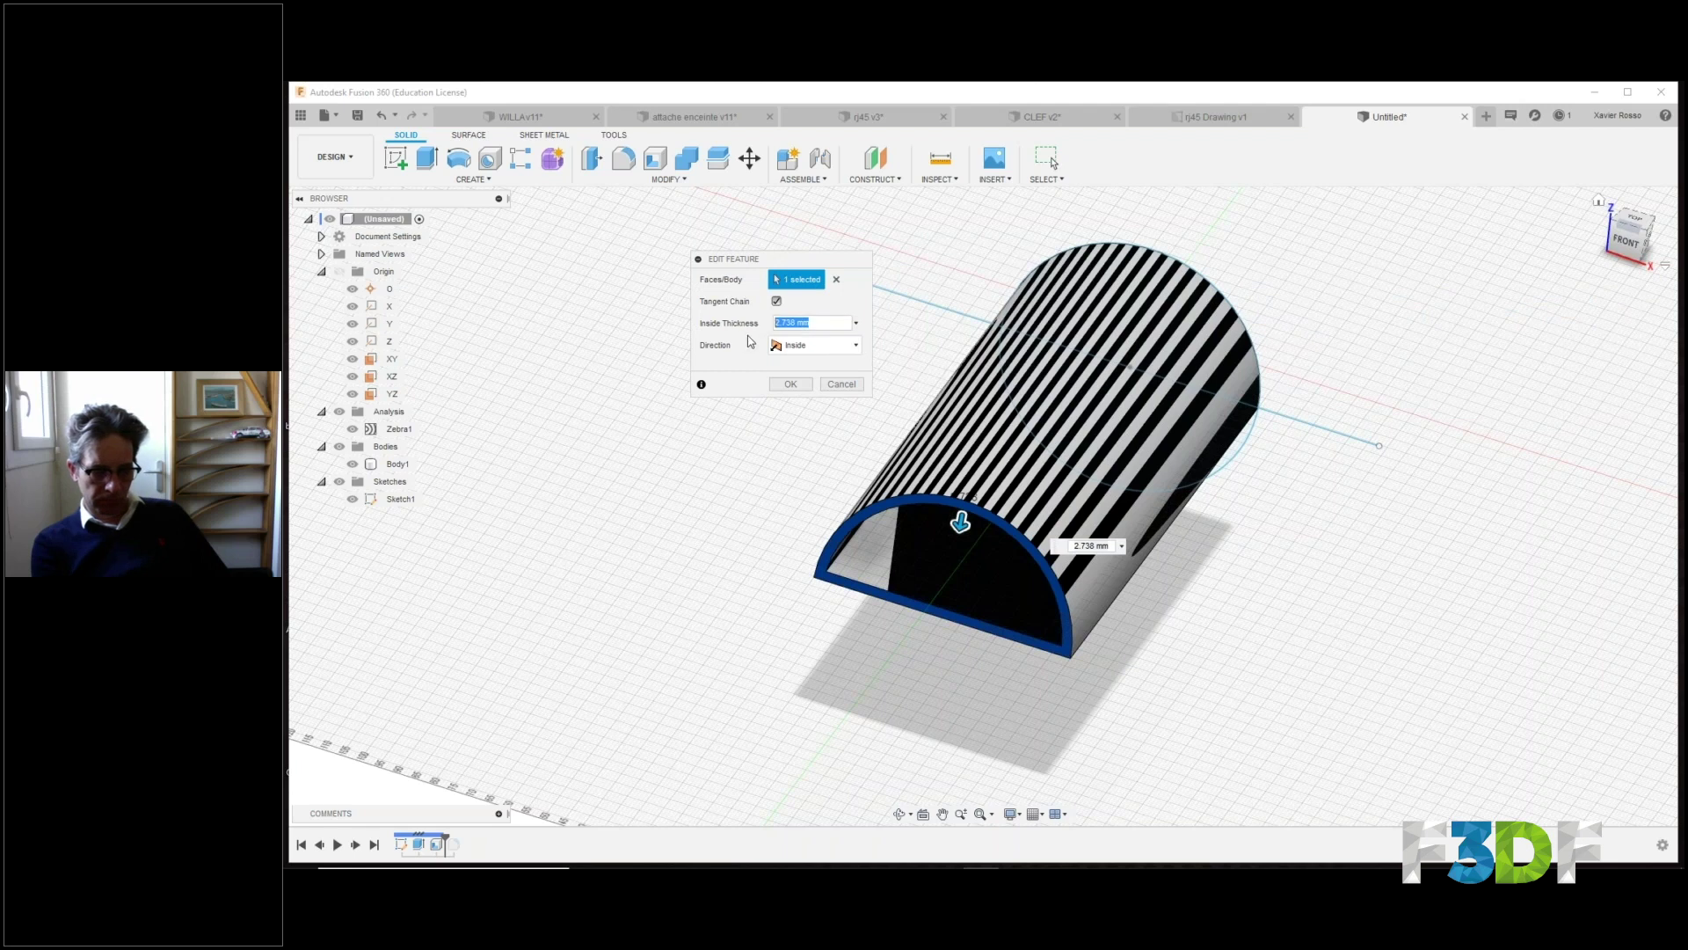
type("5")
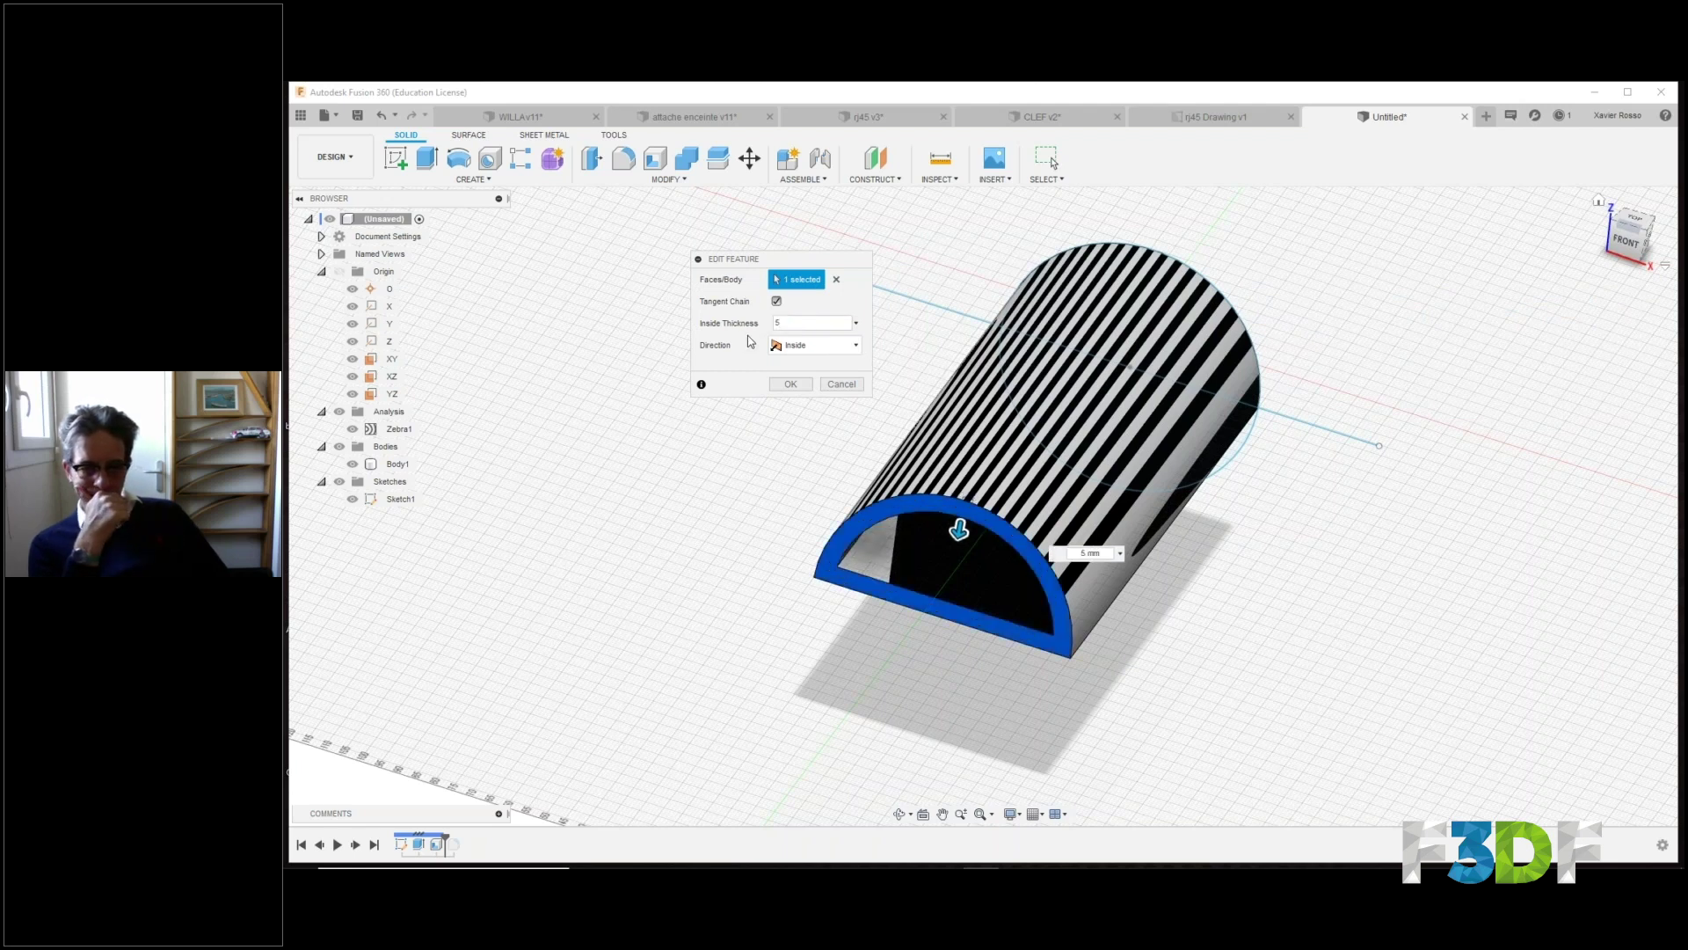
key("Return")
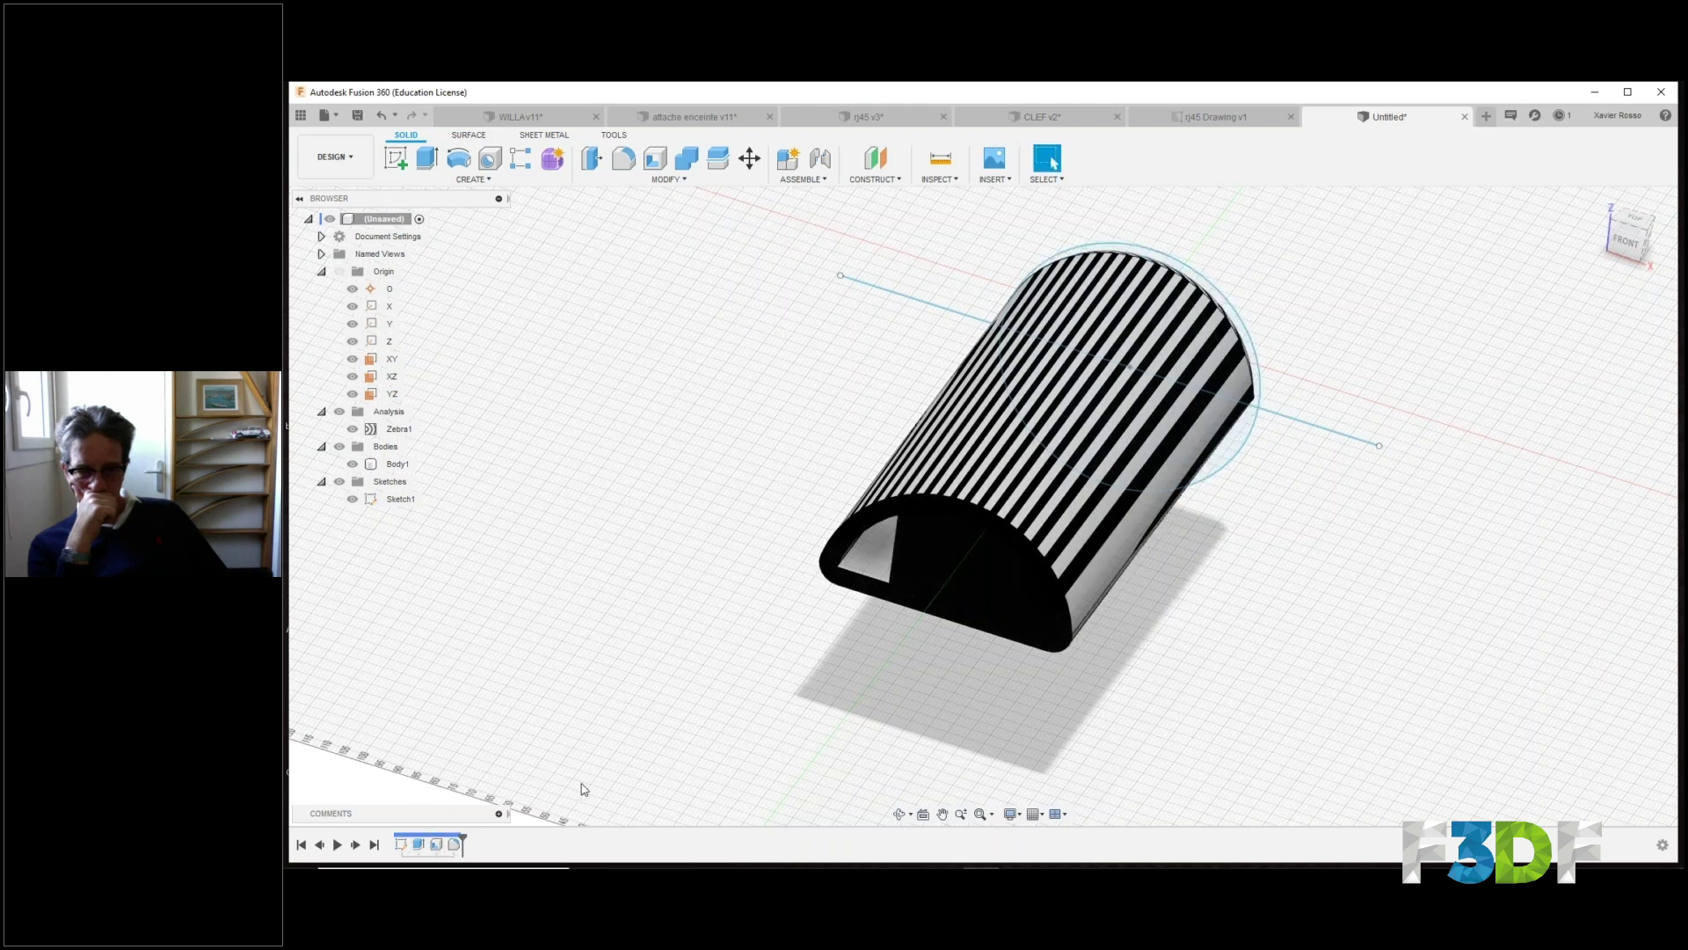
Examine the updated half-cylinder's wall and filleted edges at the open end and along its curved surface.
left_click(1011, 630)
scroll(1077, 633, "up", 2)
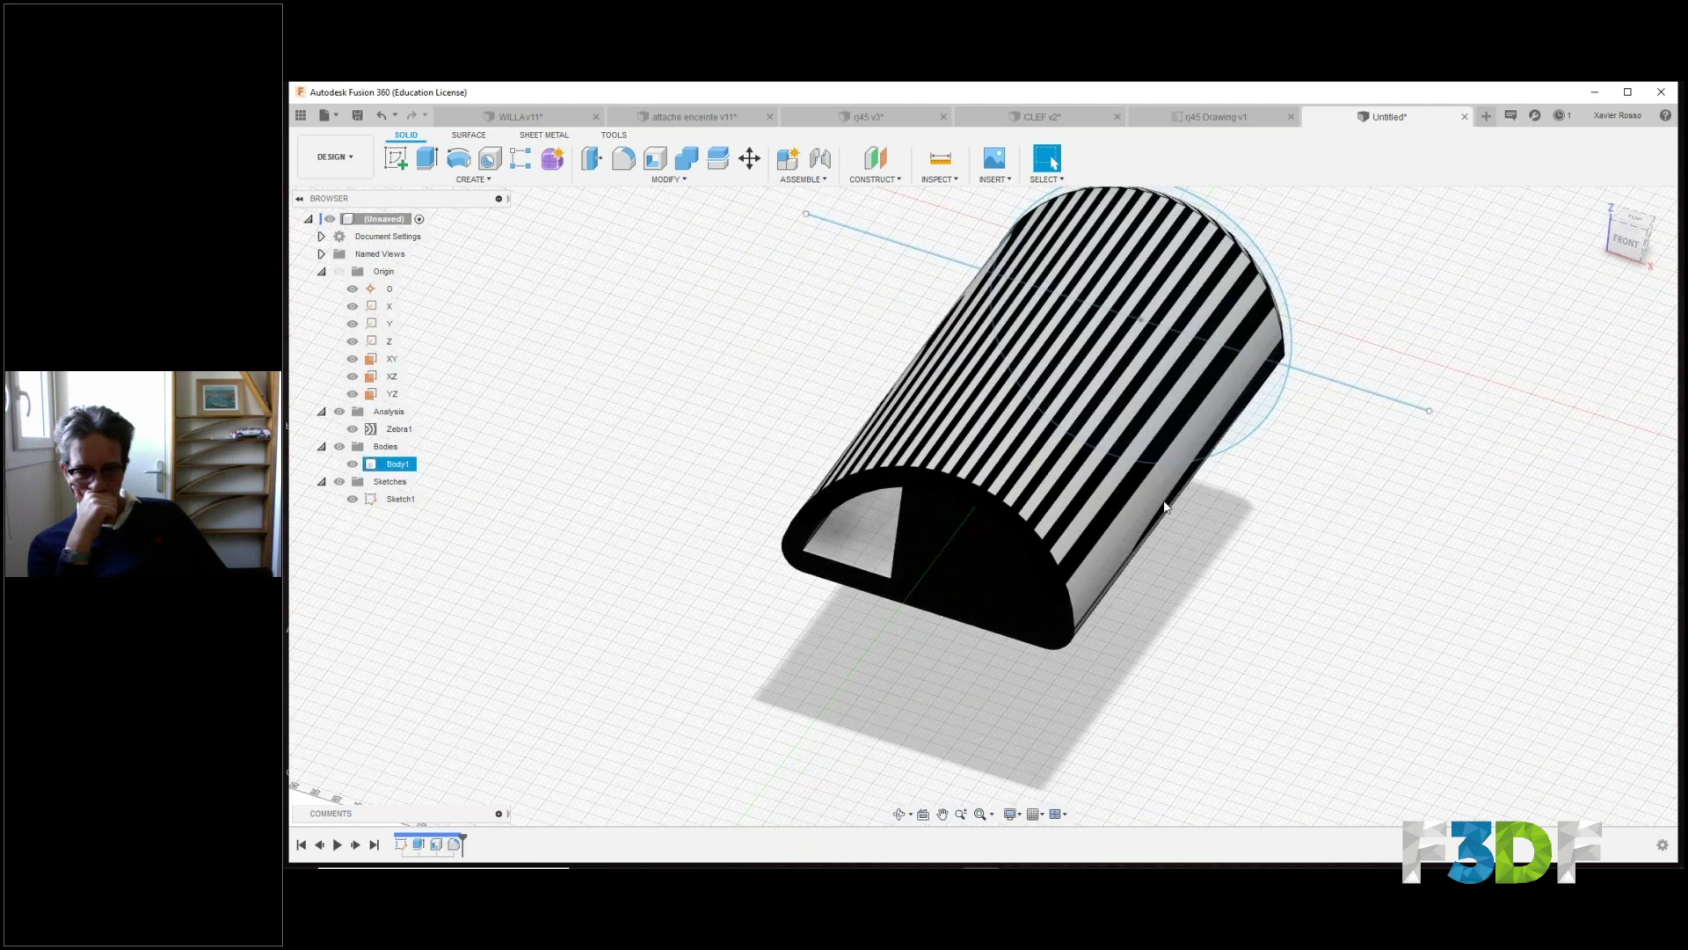
left_click(549, 728)
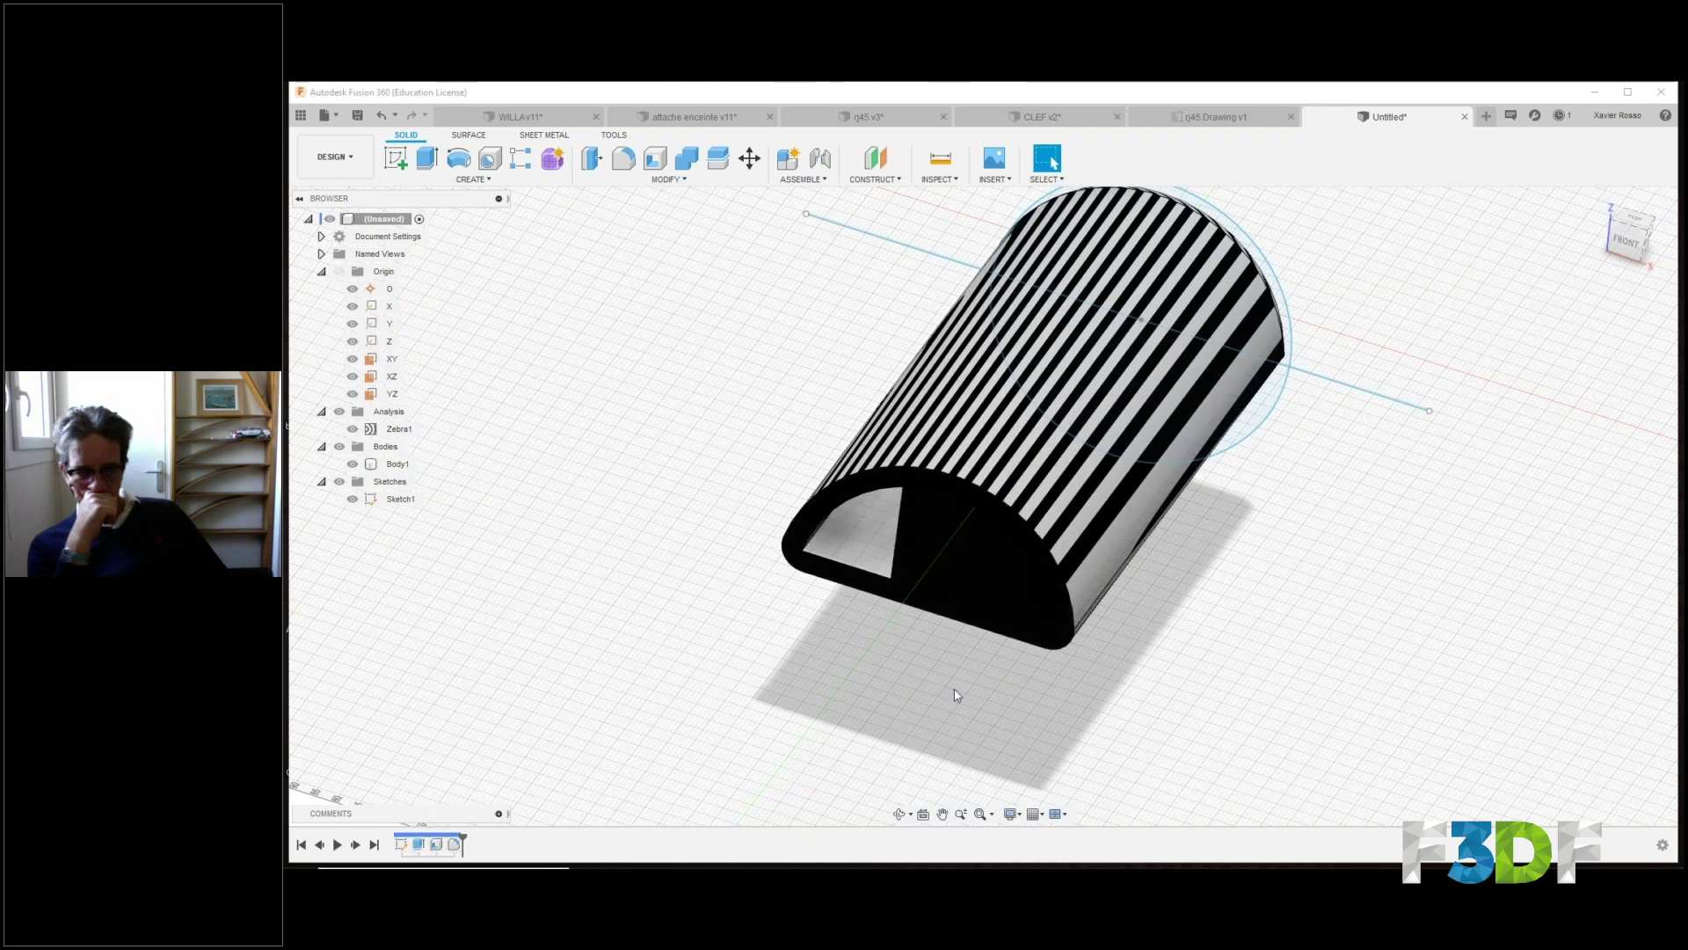
left_click(999, 593)
middle_click_drag(1011, 617, 1016, 621)
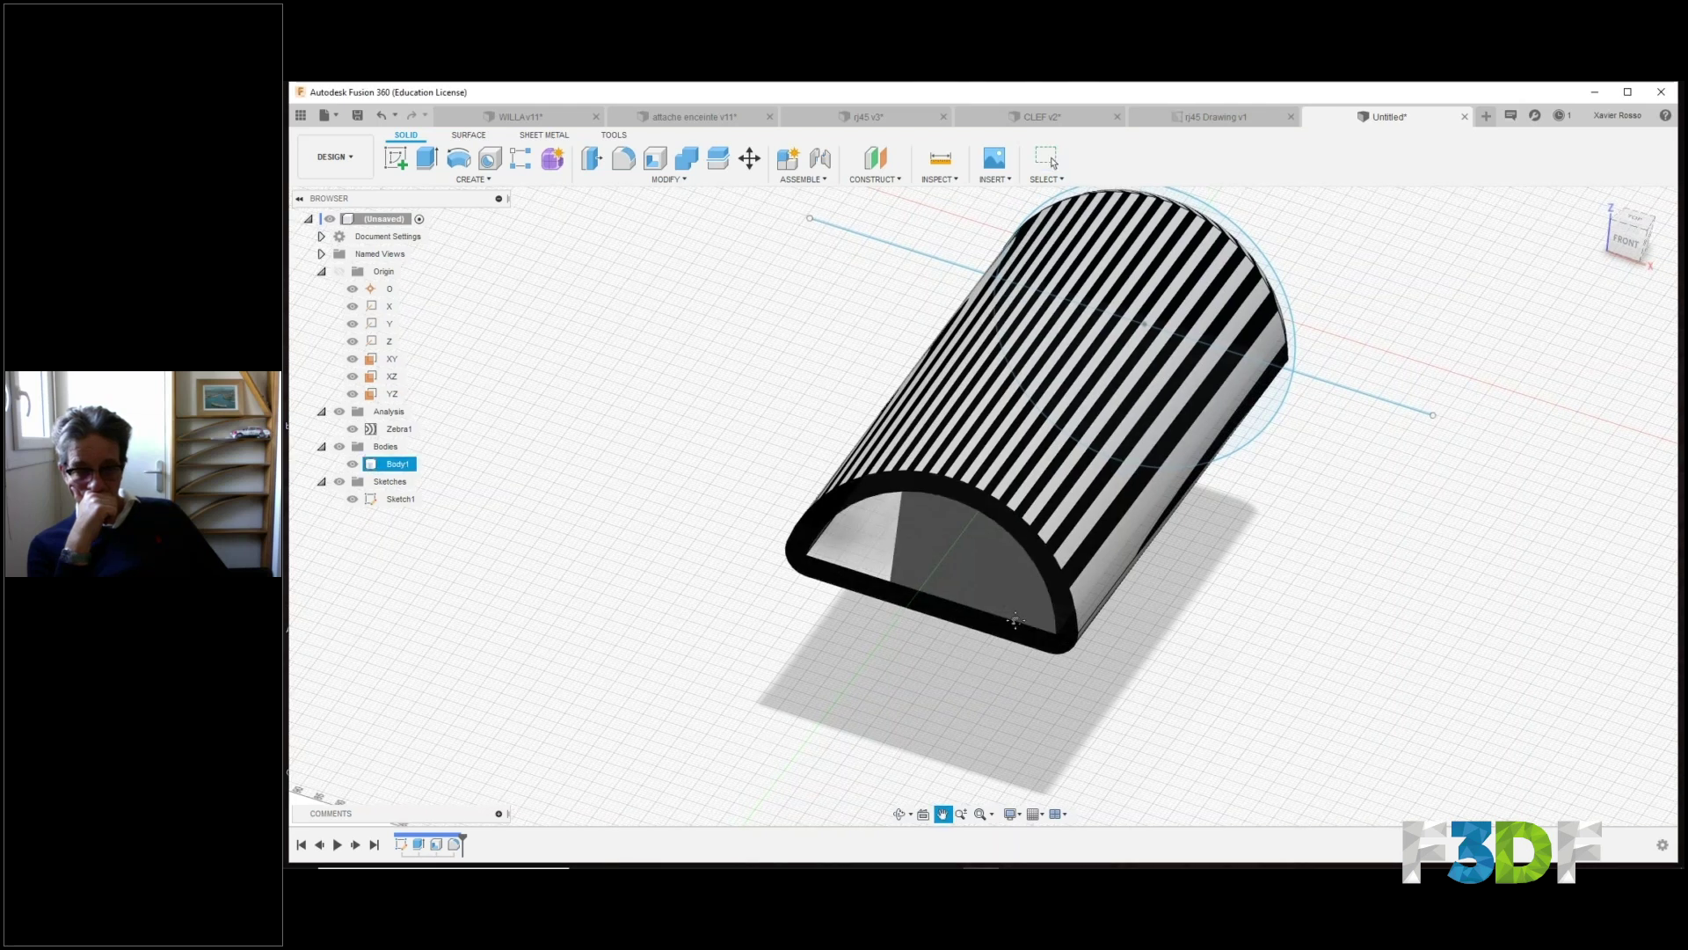
left_click_drag(1015, 621, 1029, 658)
key("Escape")
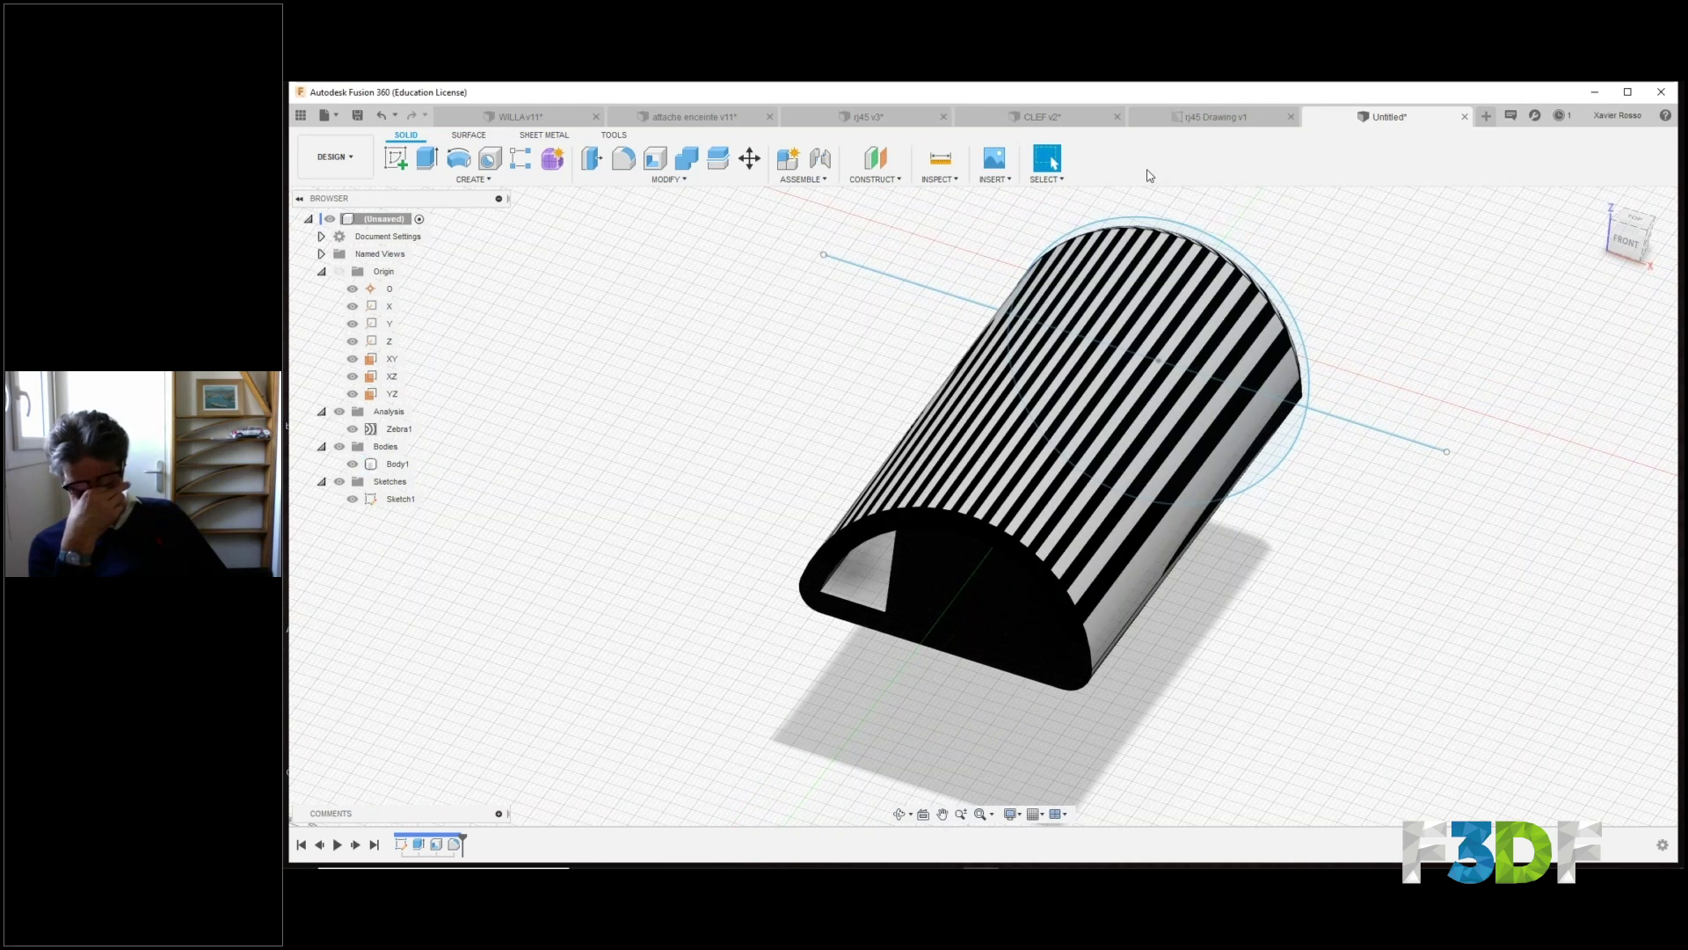
left_click(1131, 279)
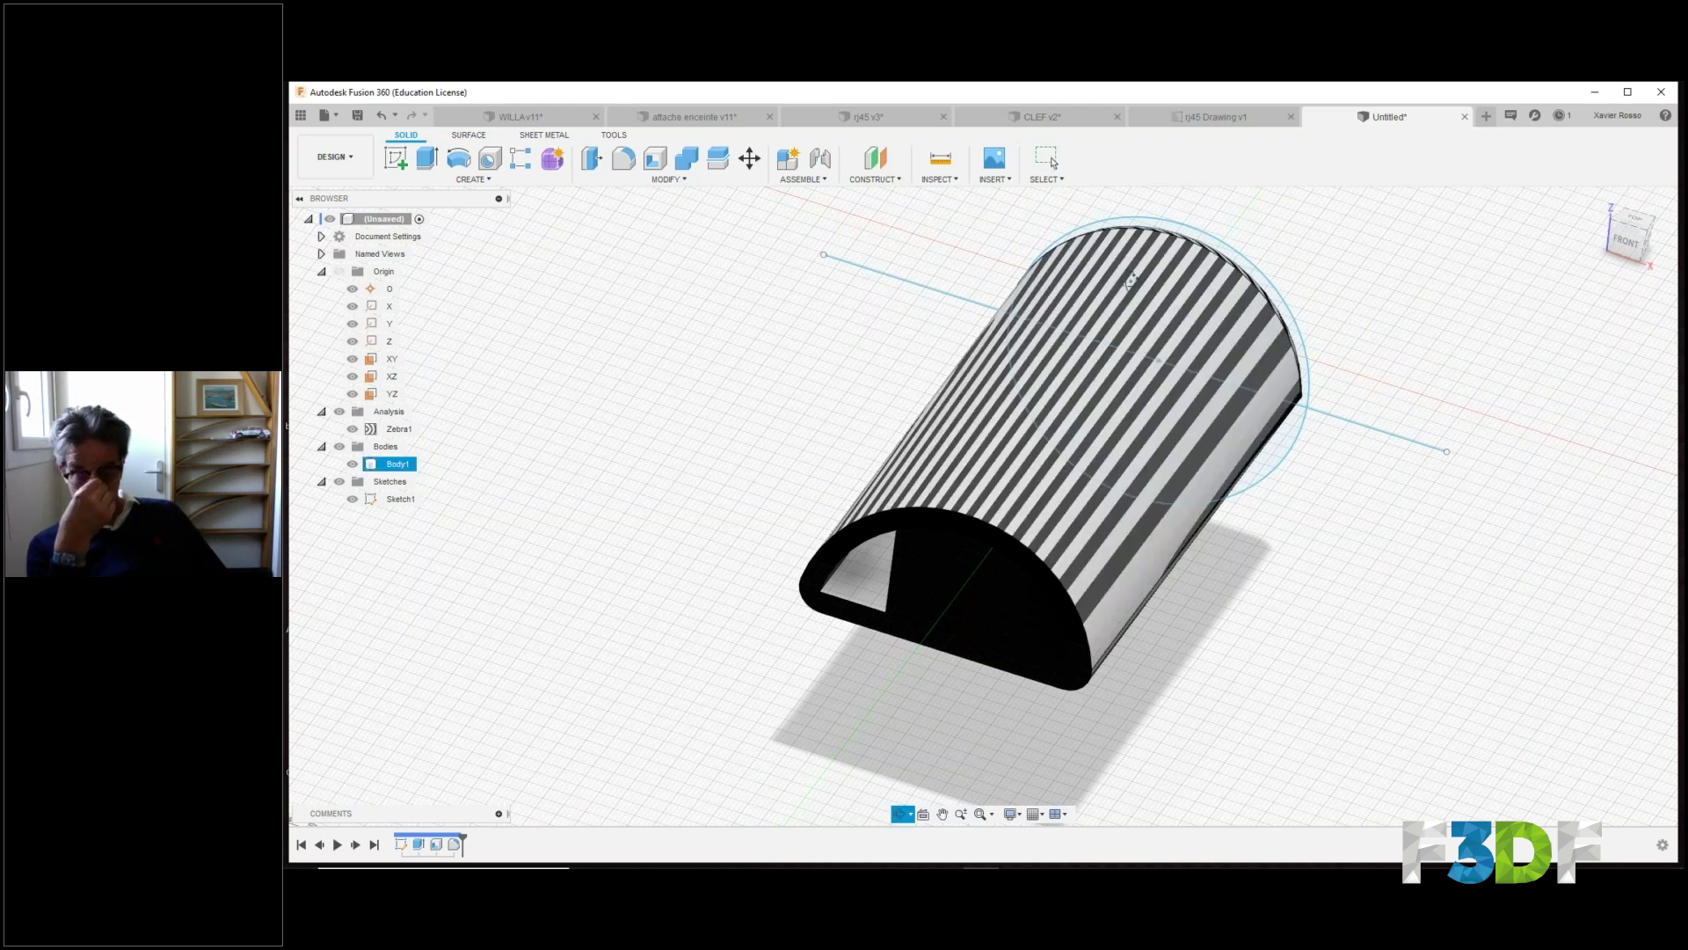
left_click_drag(1132, 280, 1099, 290)
key("Escape")
Create a new empty design and start a sketch on the horizontal XY plane.
left_click(1490, 119)
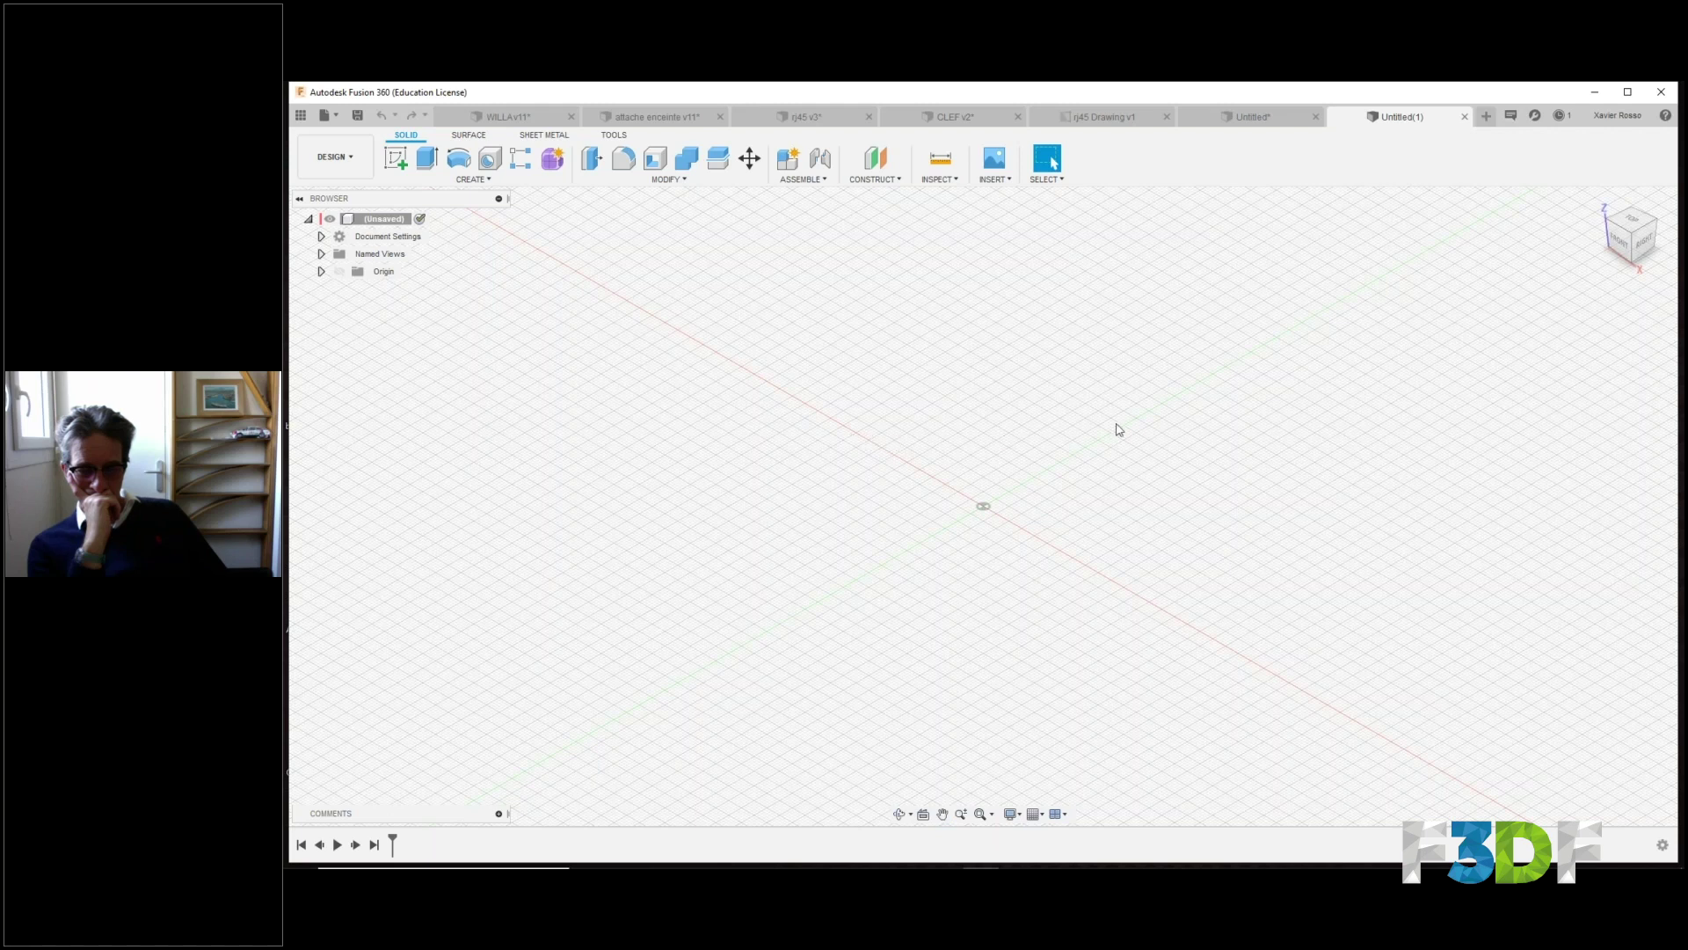
left_click(390, 164)
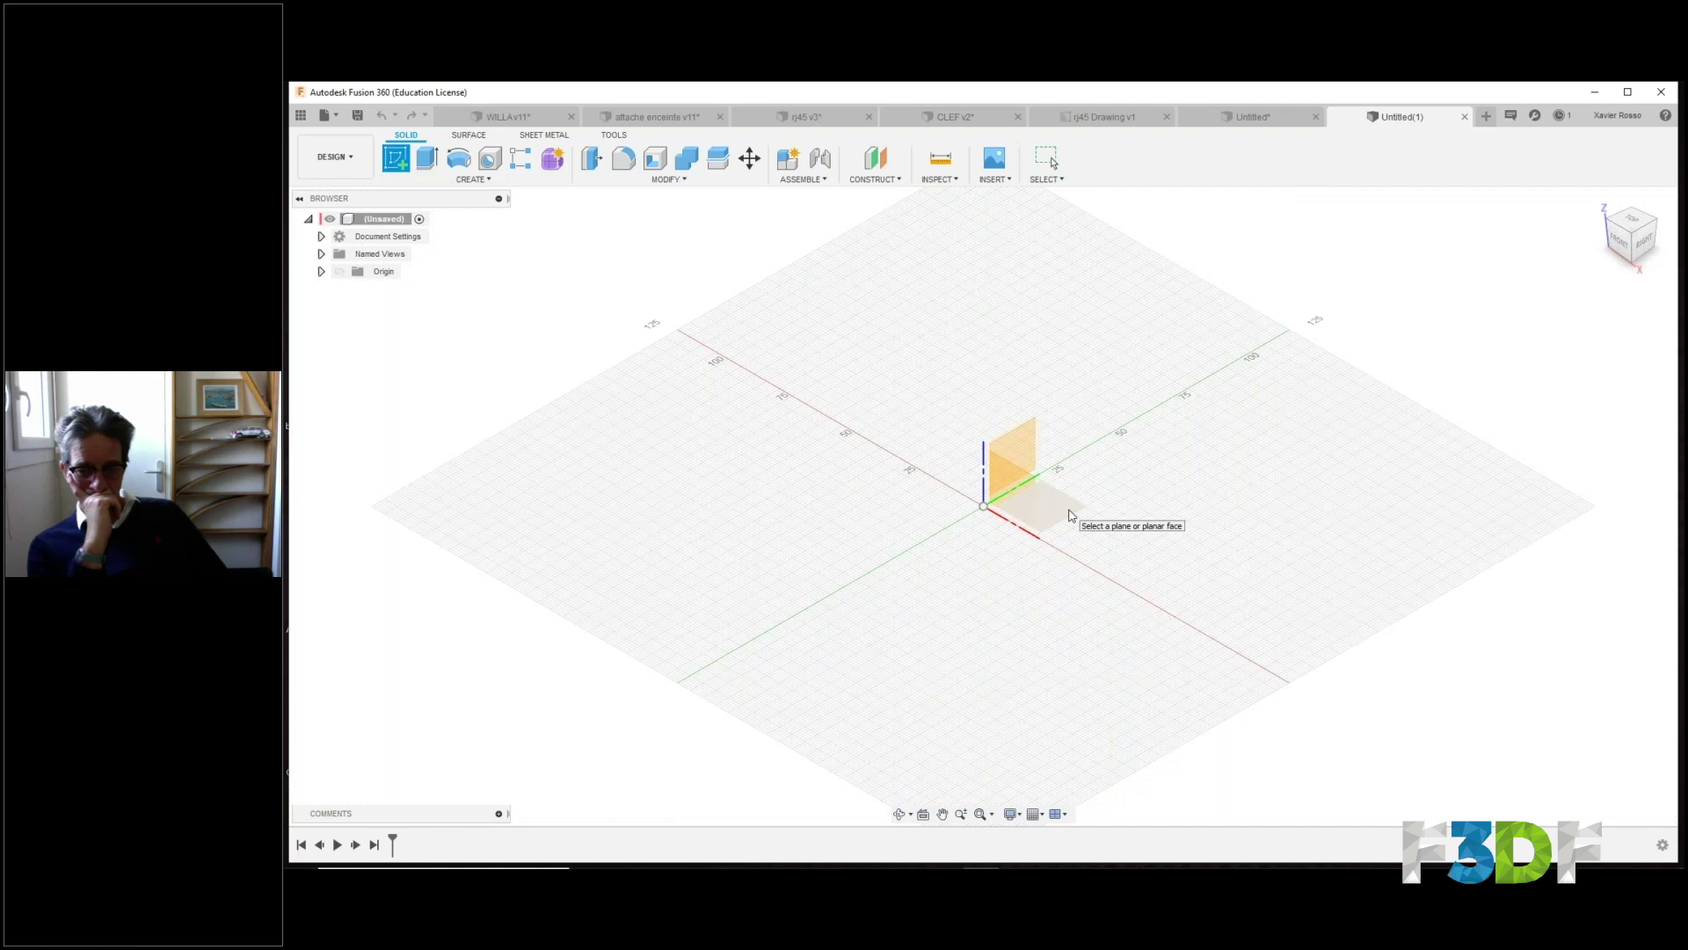
left_click(1070, 517)
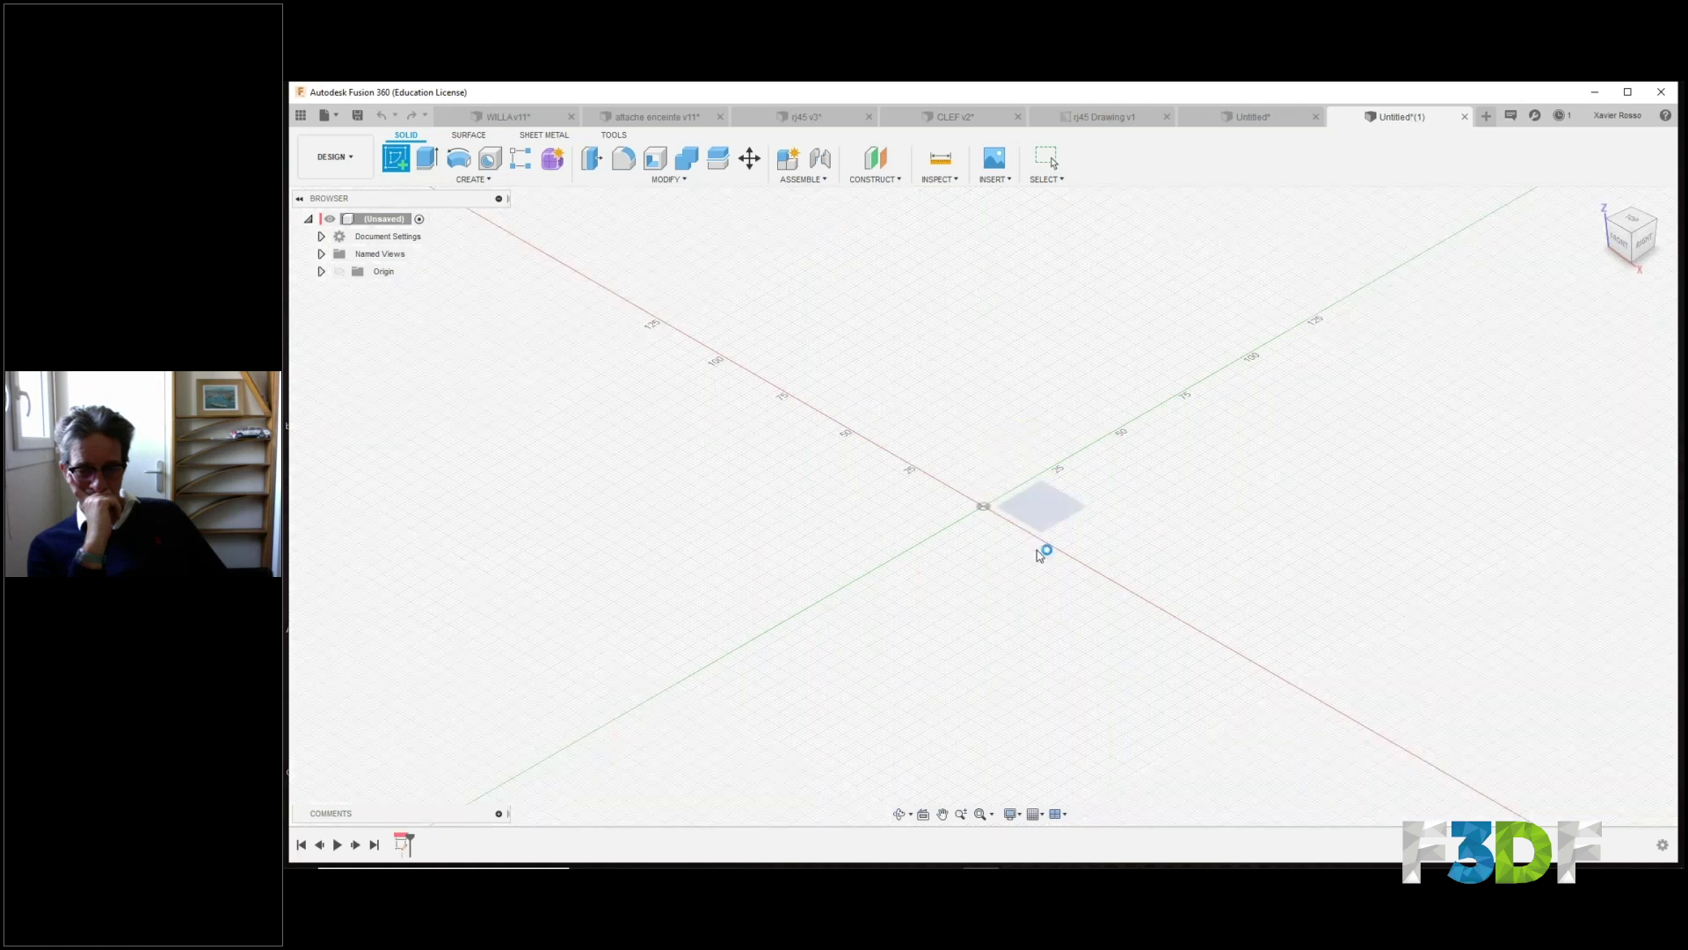
Draw a center rectangle on the origin, 11.6 mm wide and 10 mm high.
left_click(475, 180)
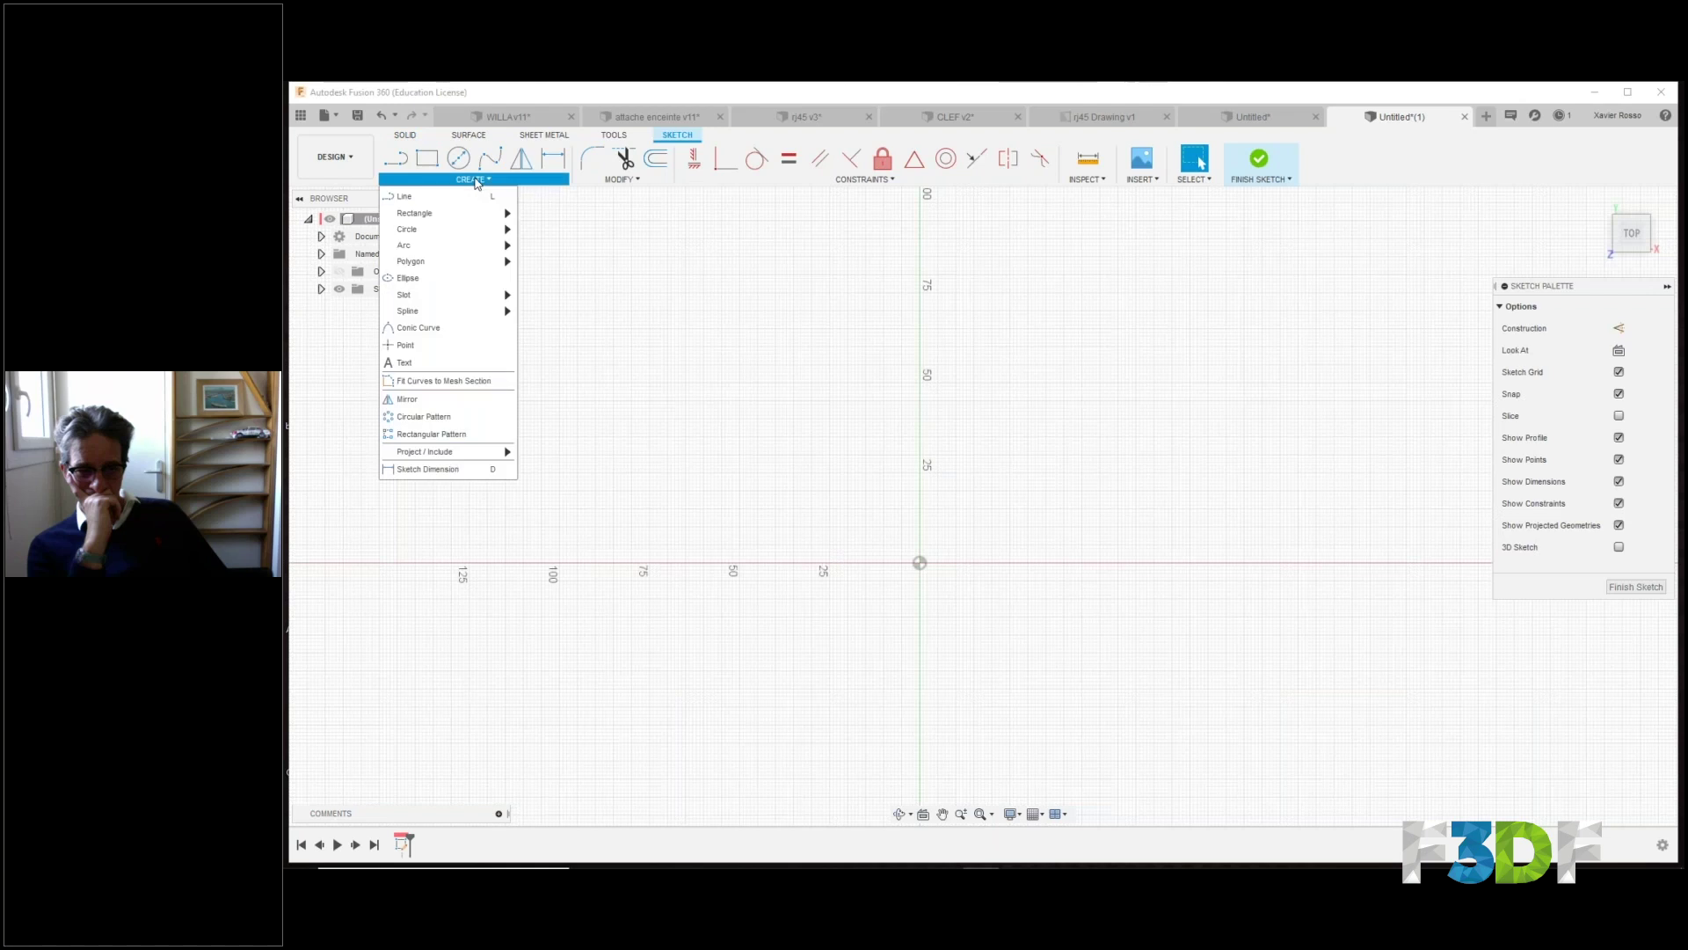
mouse_move(475, 213)
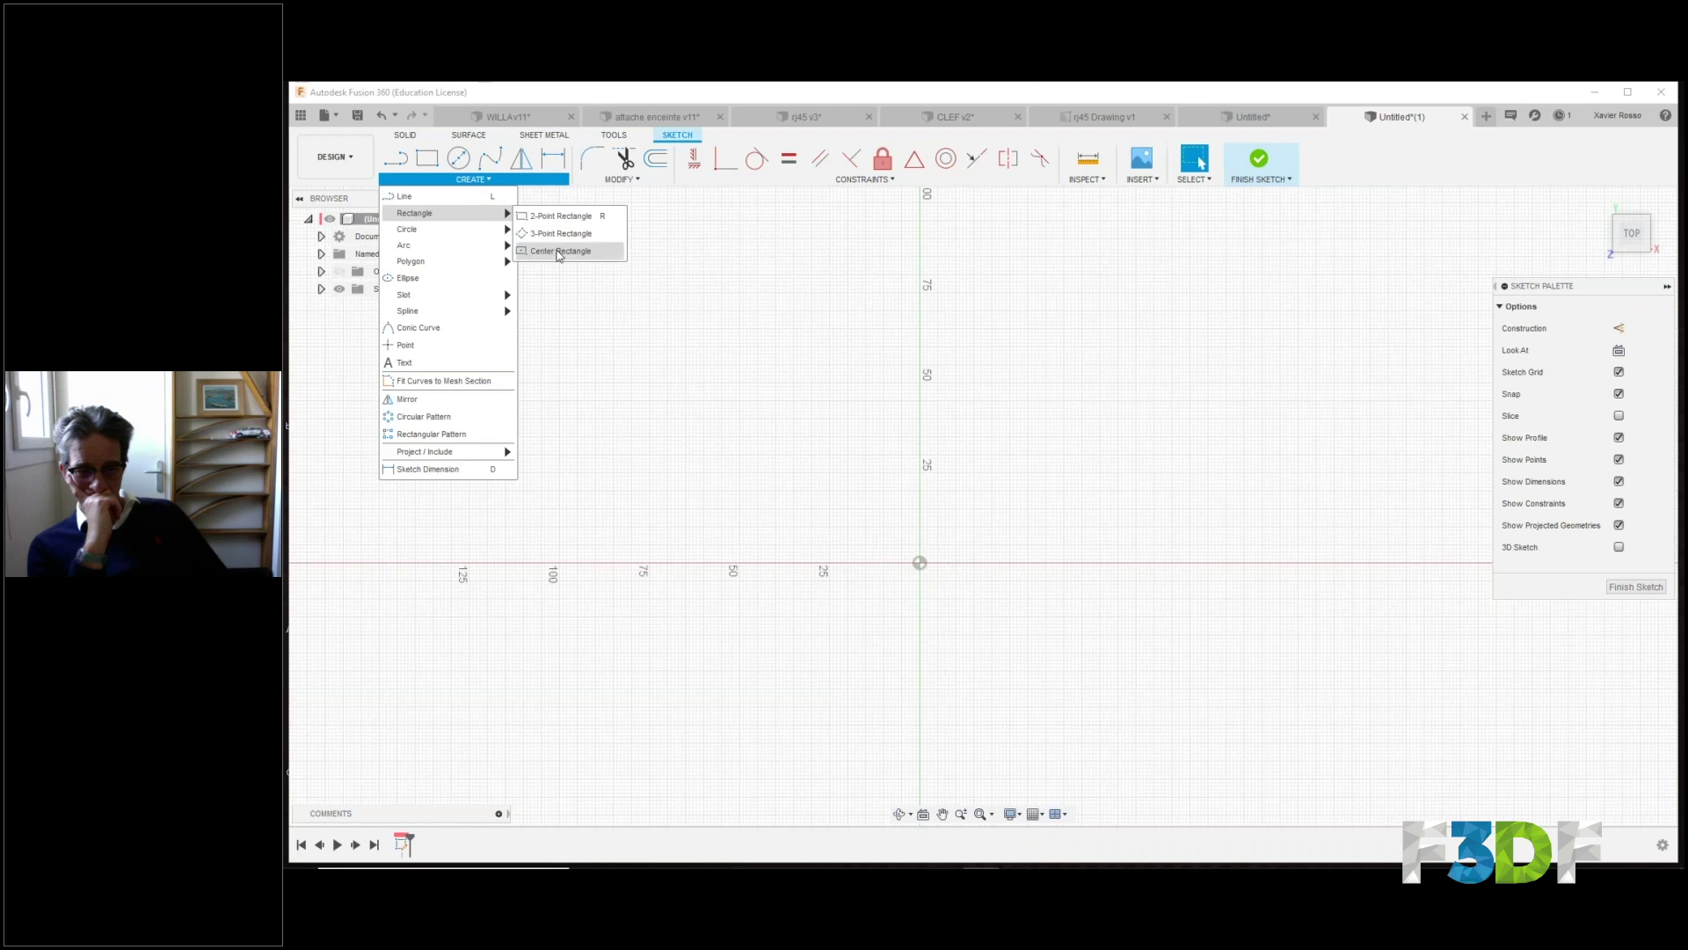
left_click(558, 252)
middle_click_drag(916, 510, 981, 449)
left_click(962, 511)
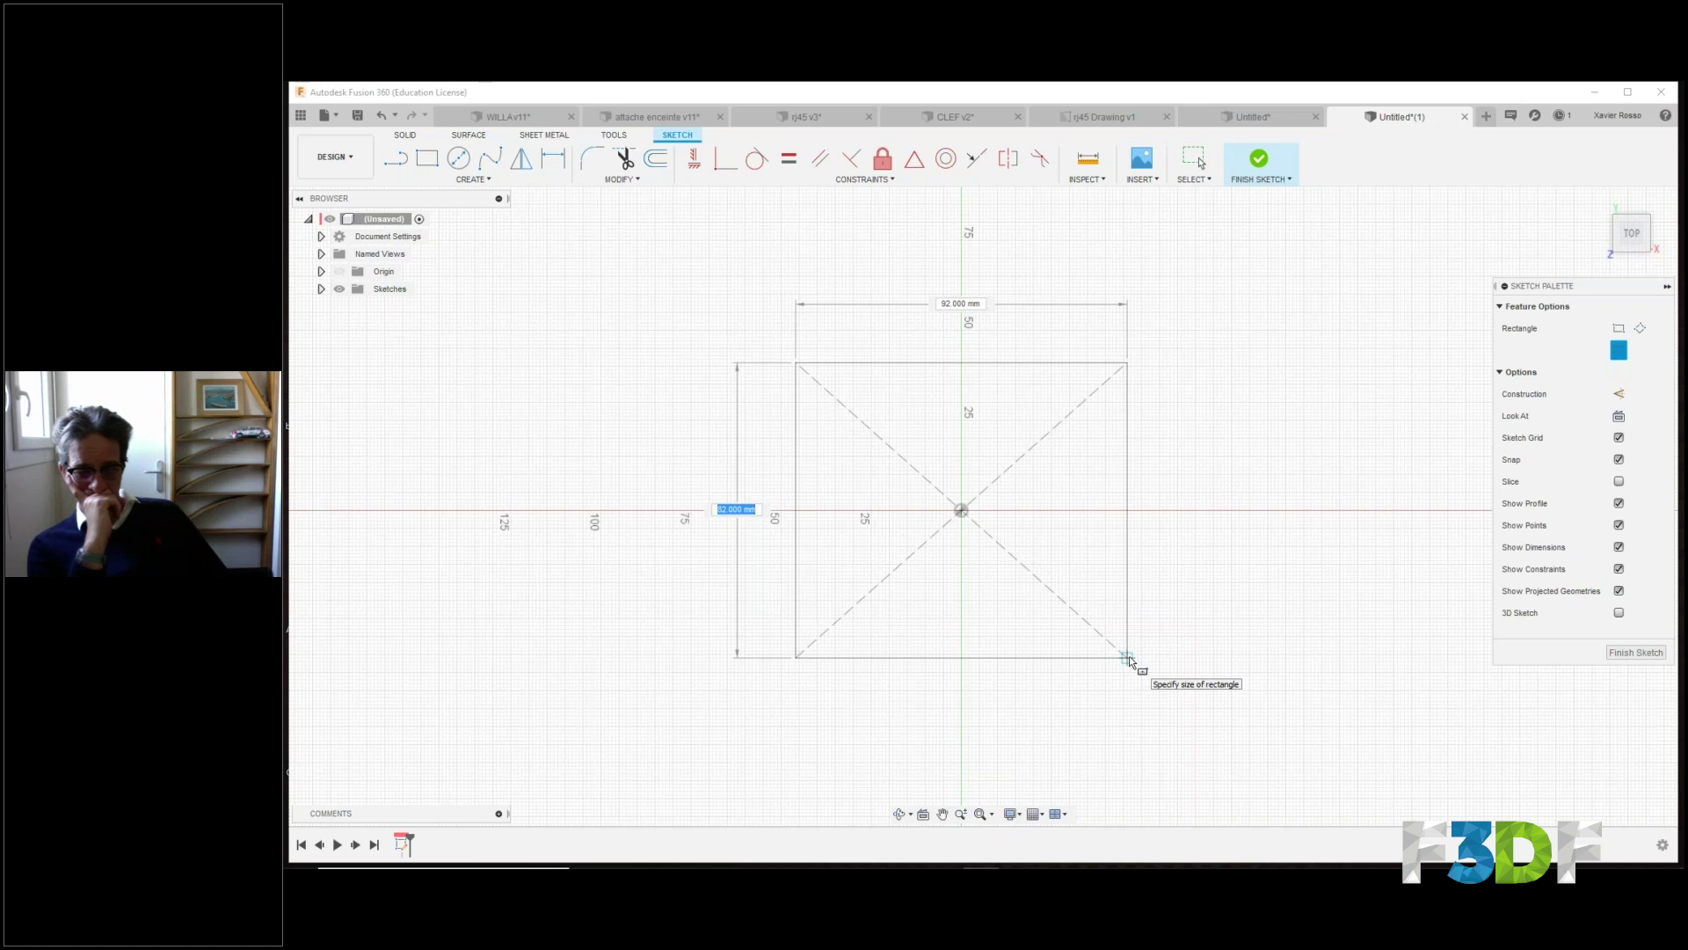
key("Tab")
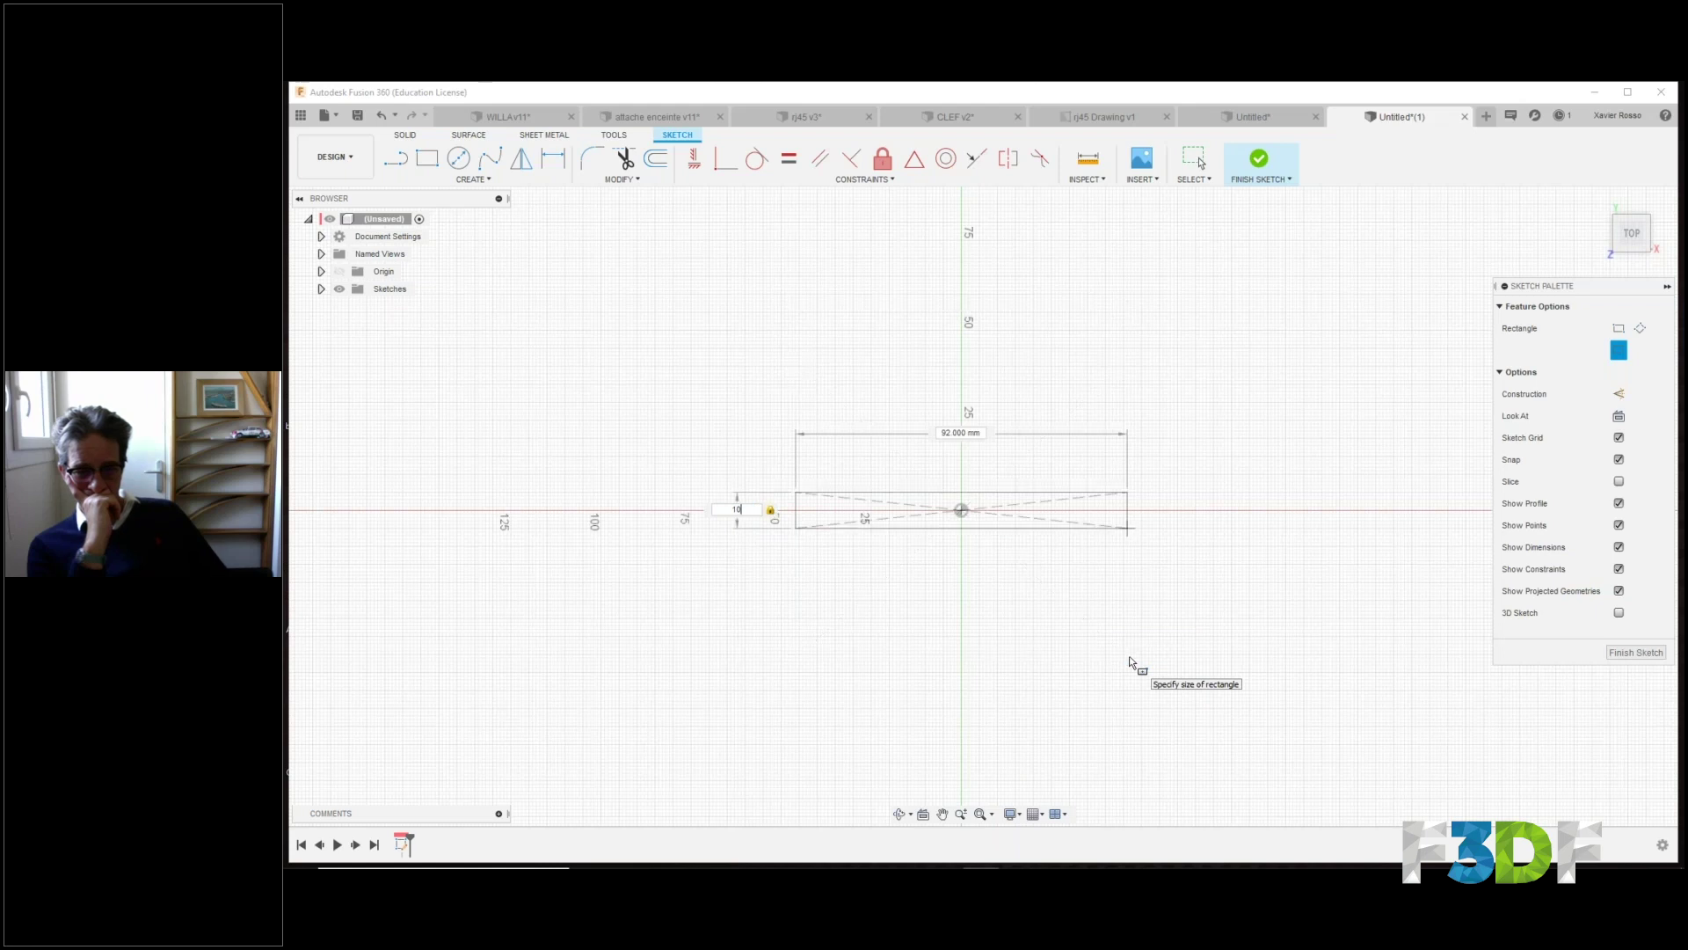
key("Tab")
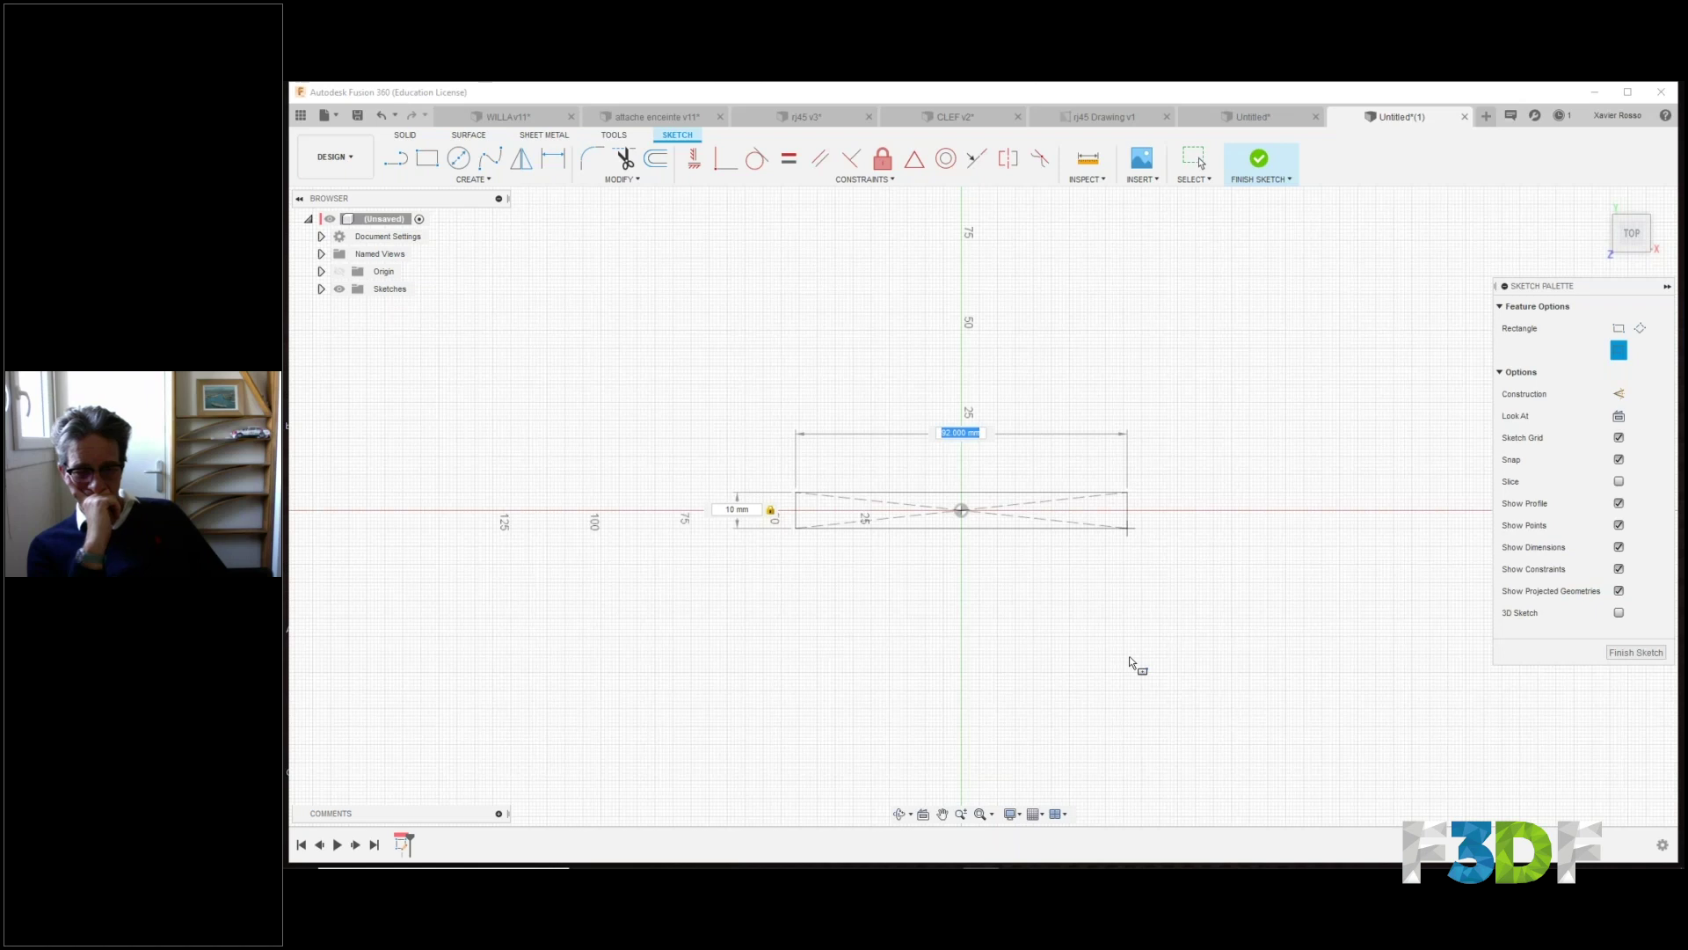
key("Tab")
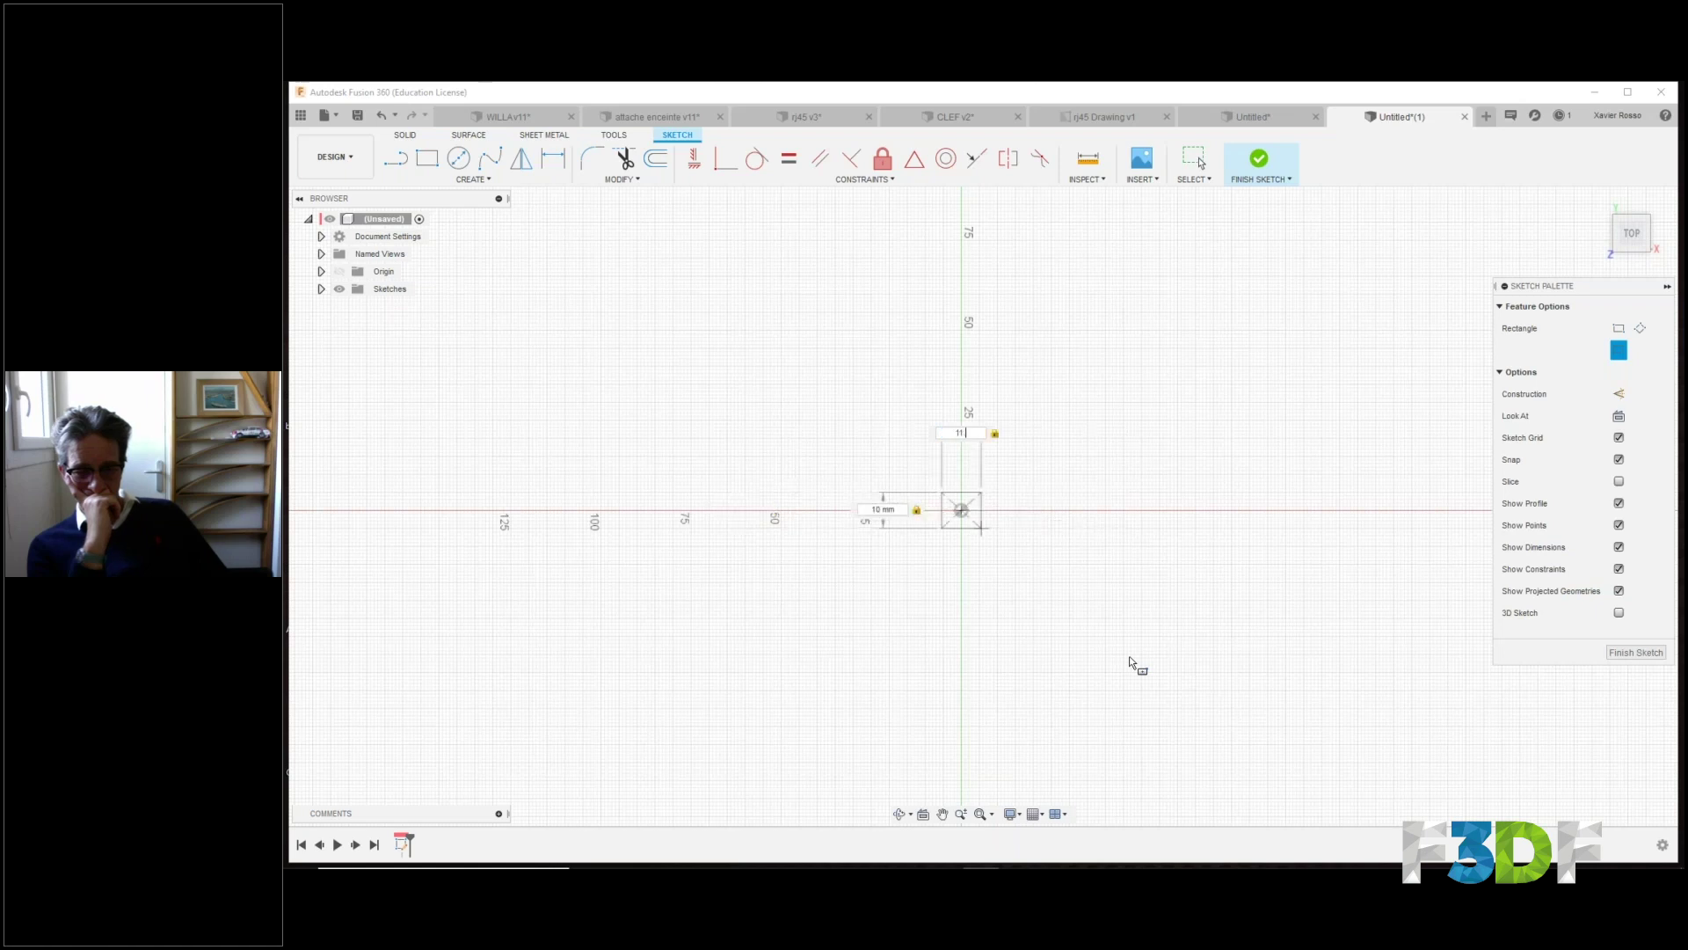
key("Return")
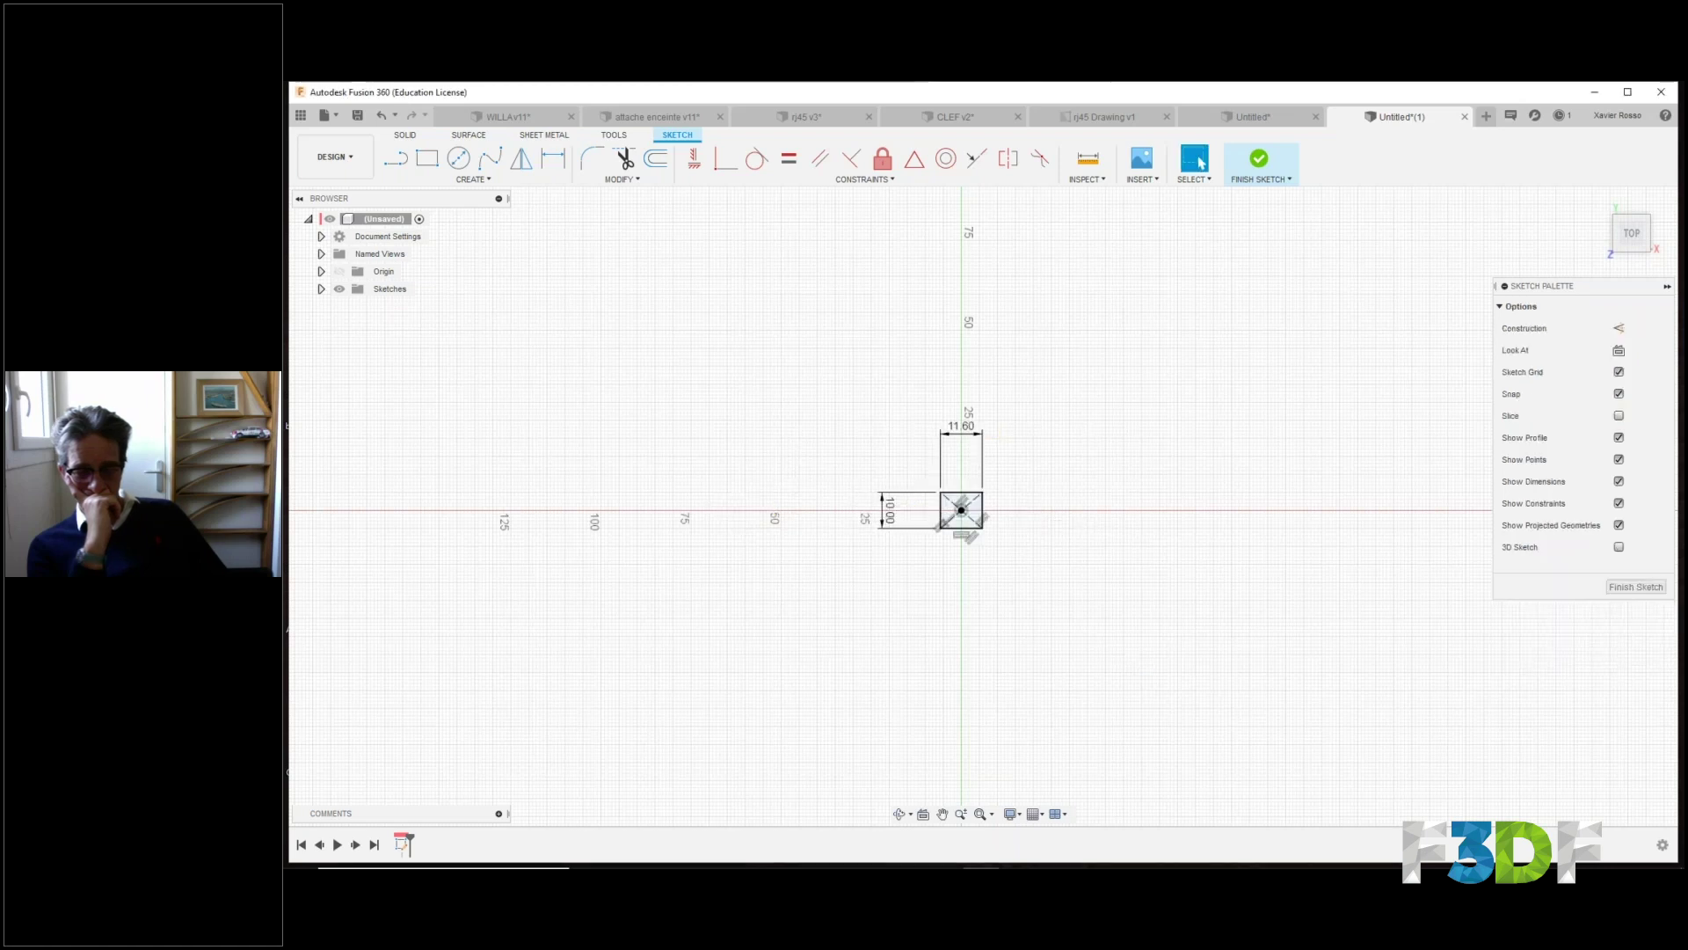
Fillet all four corners of the rectangle with a 1 mm radius.
scroll(971, 467, "up", 3)
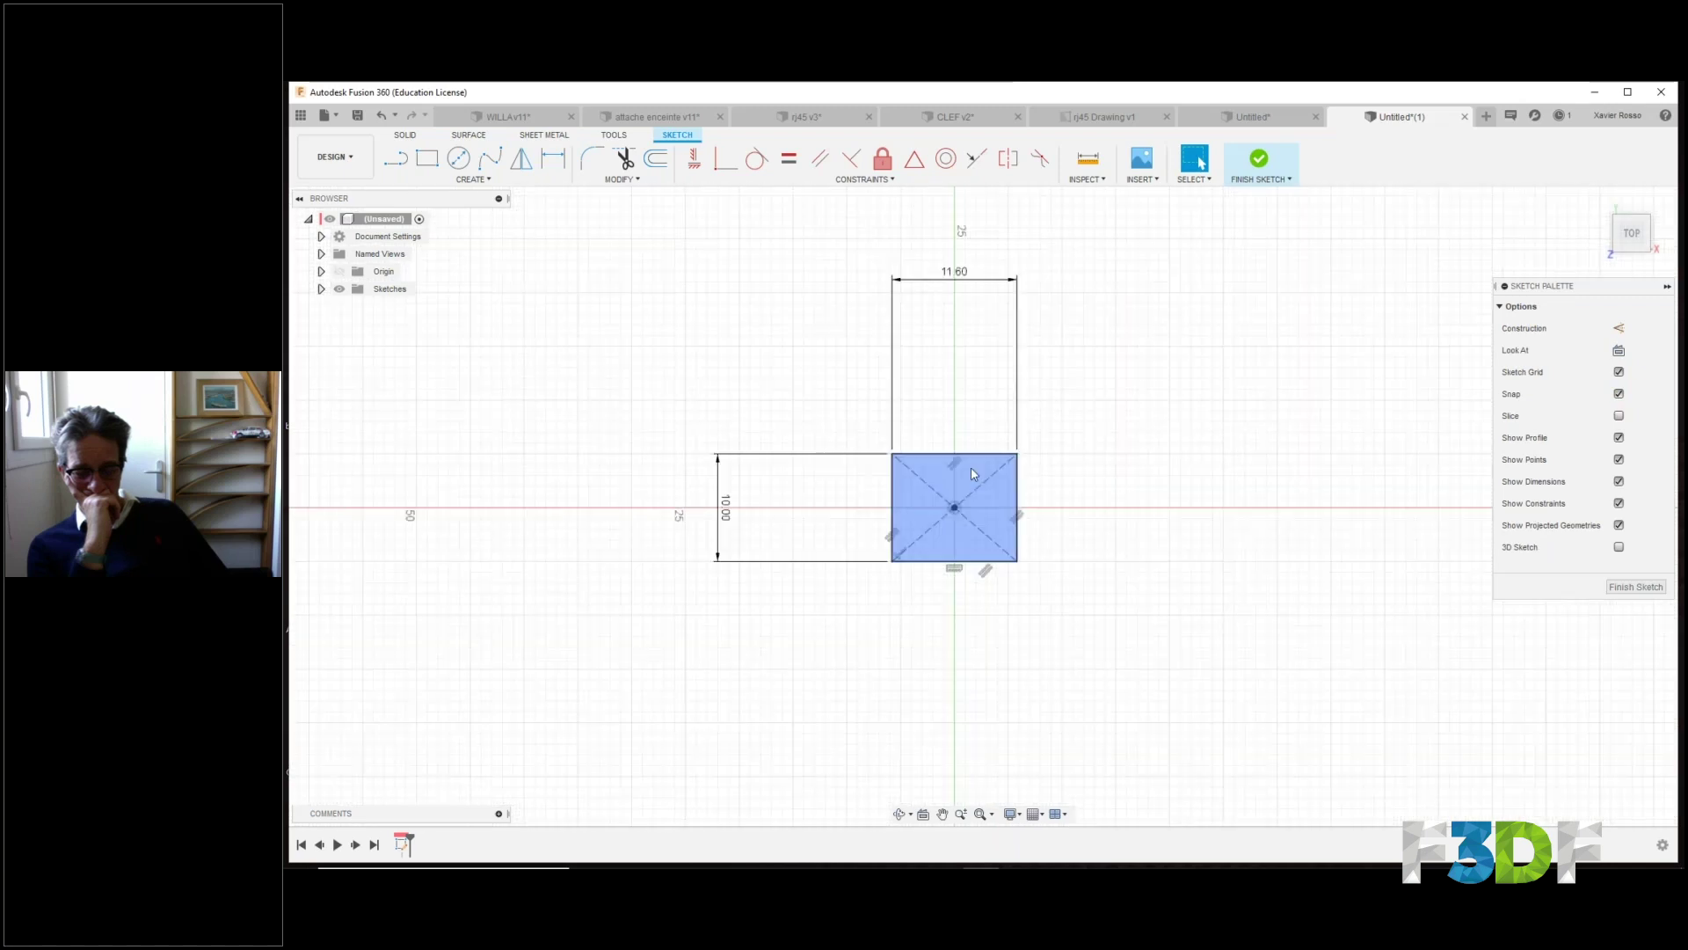
scroll(971, 467, "up", 1)
scroll(972, 381, "down", 2)
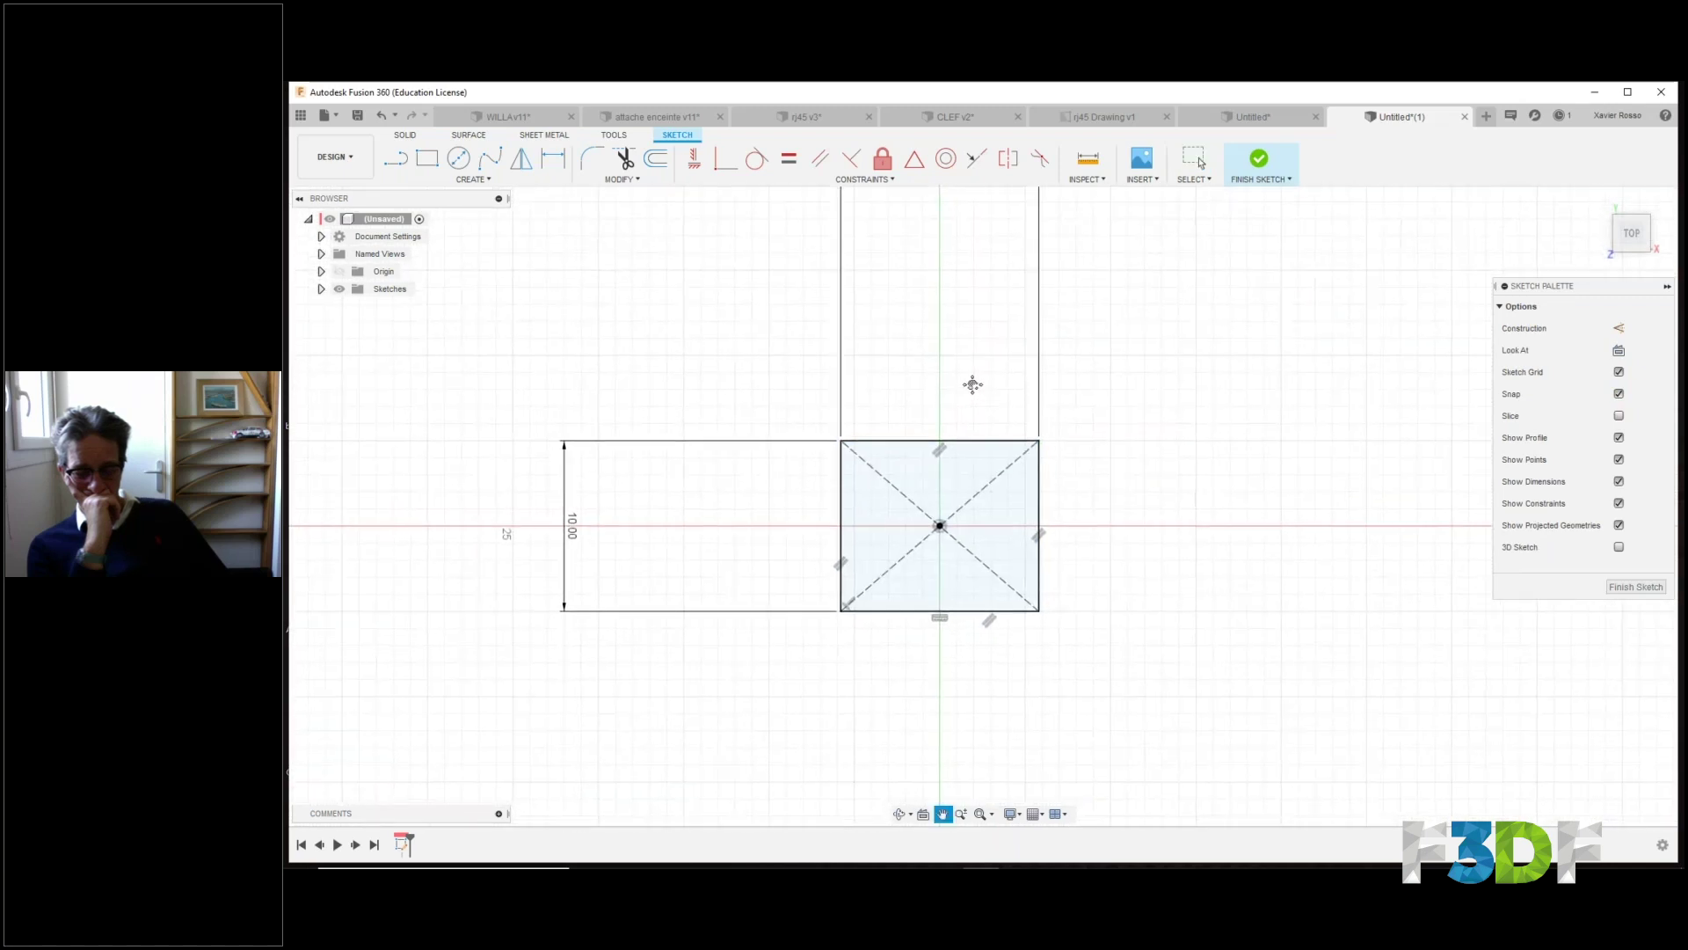
left_click(629, 180)
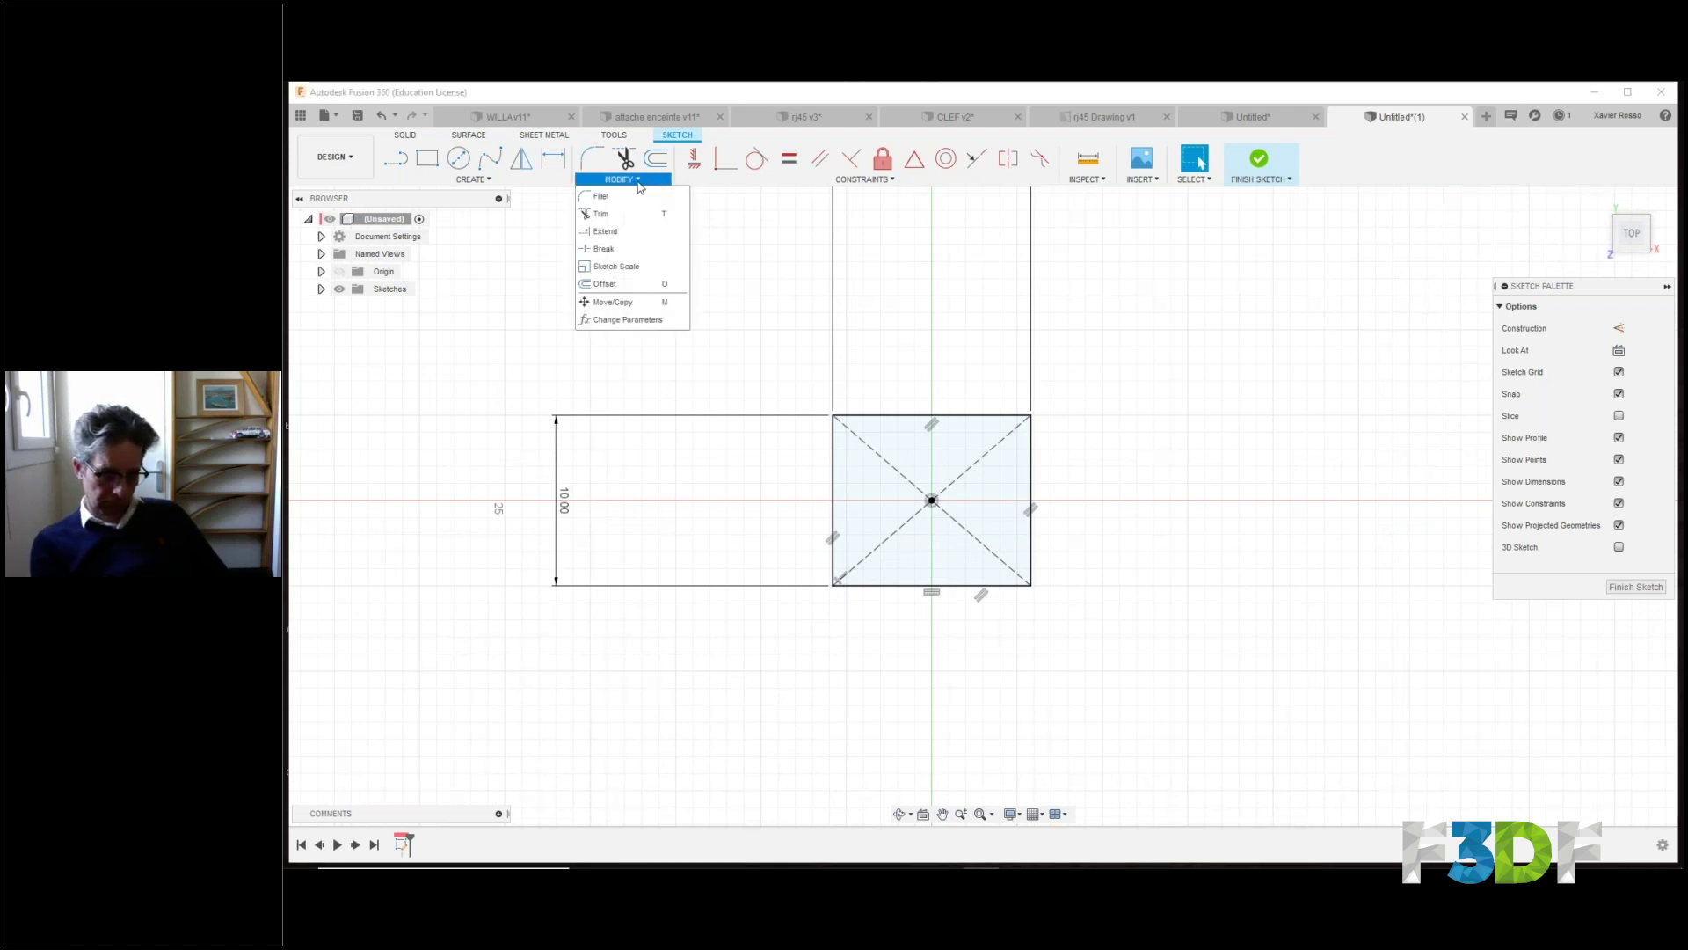
left_click(603, 201)
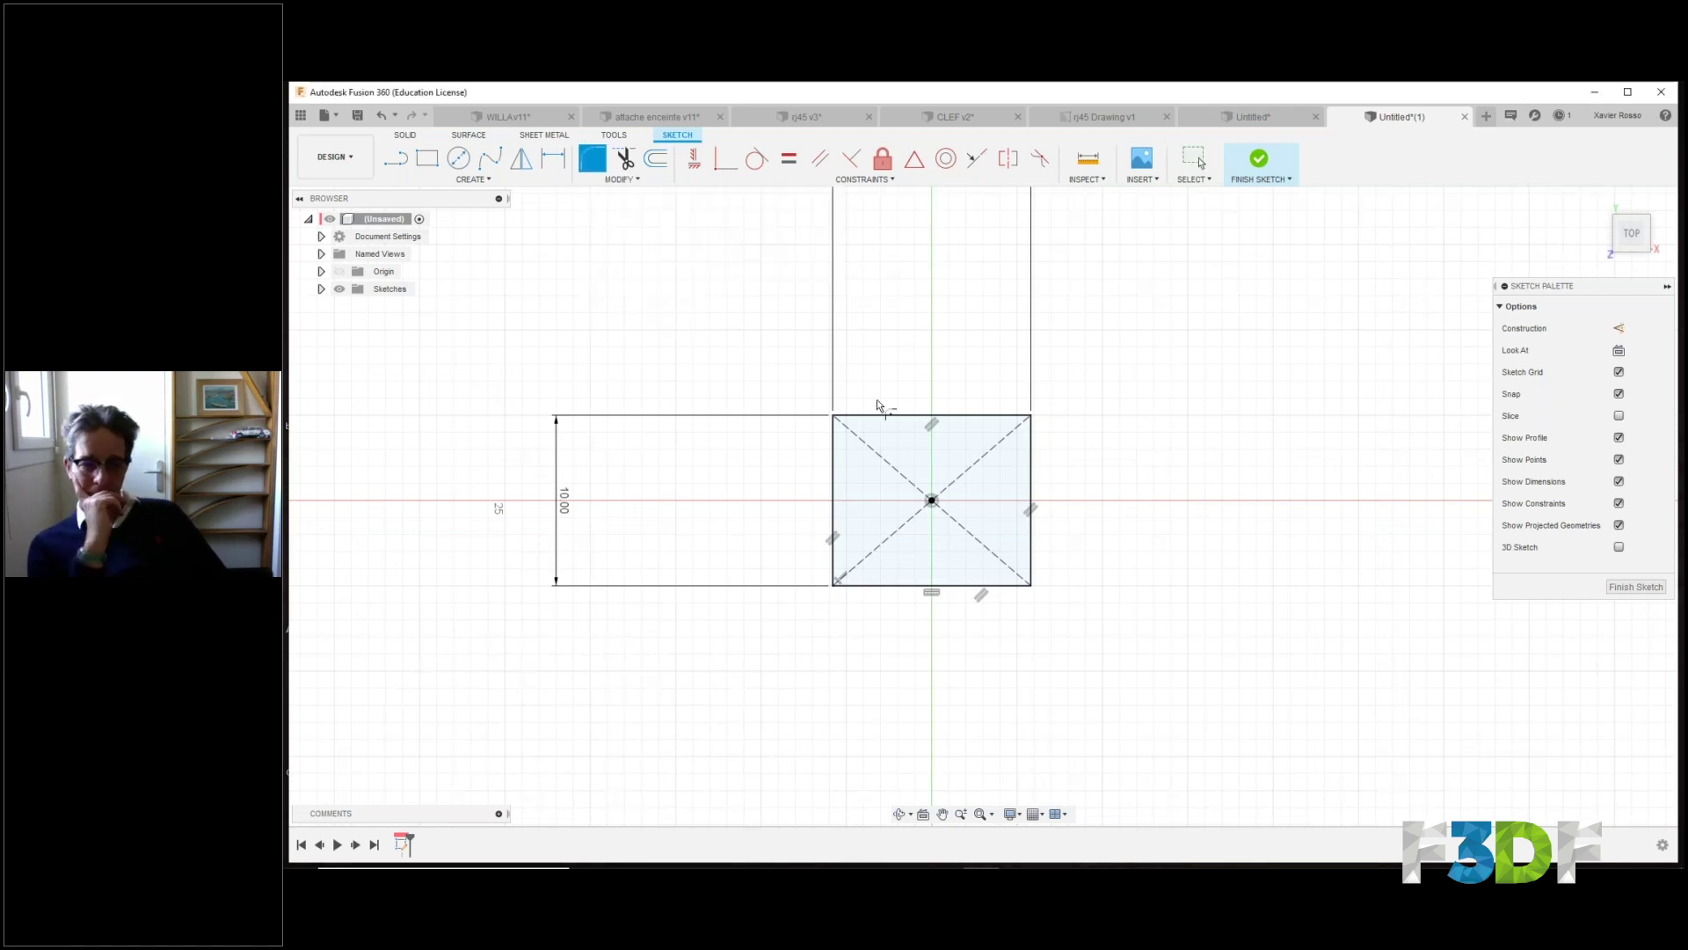
left_click(860, 420)
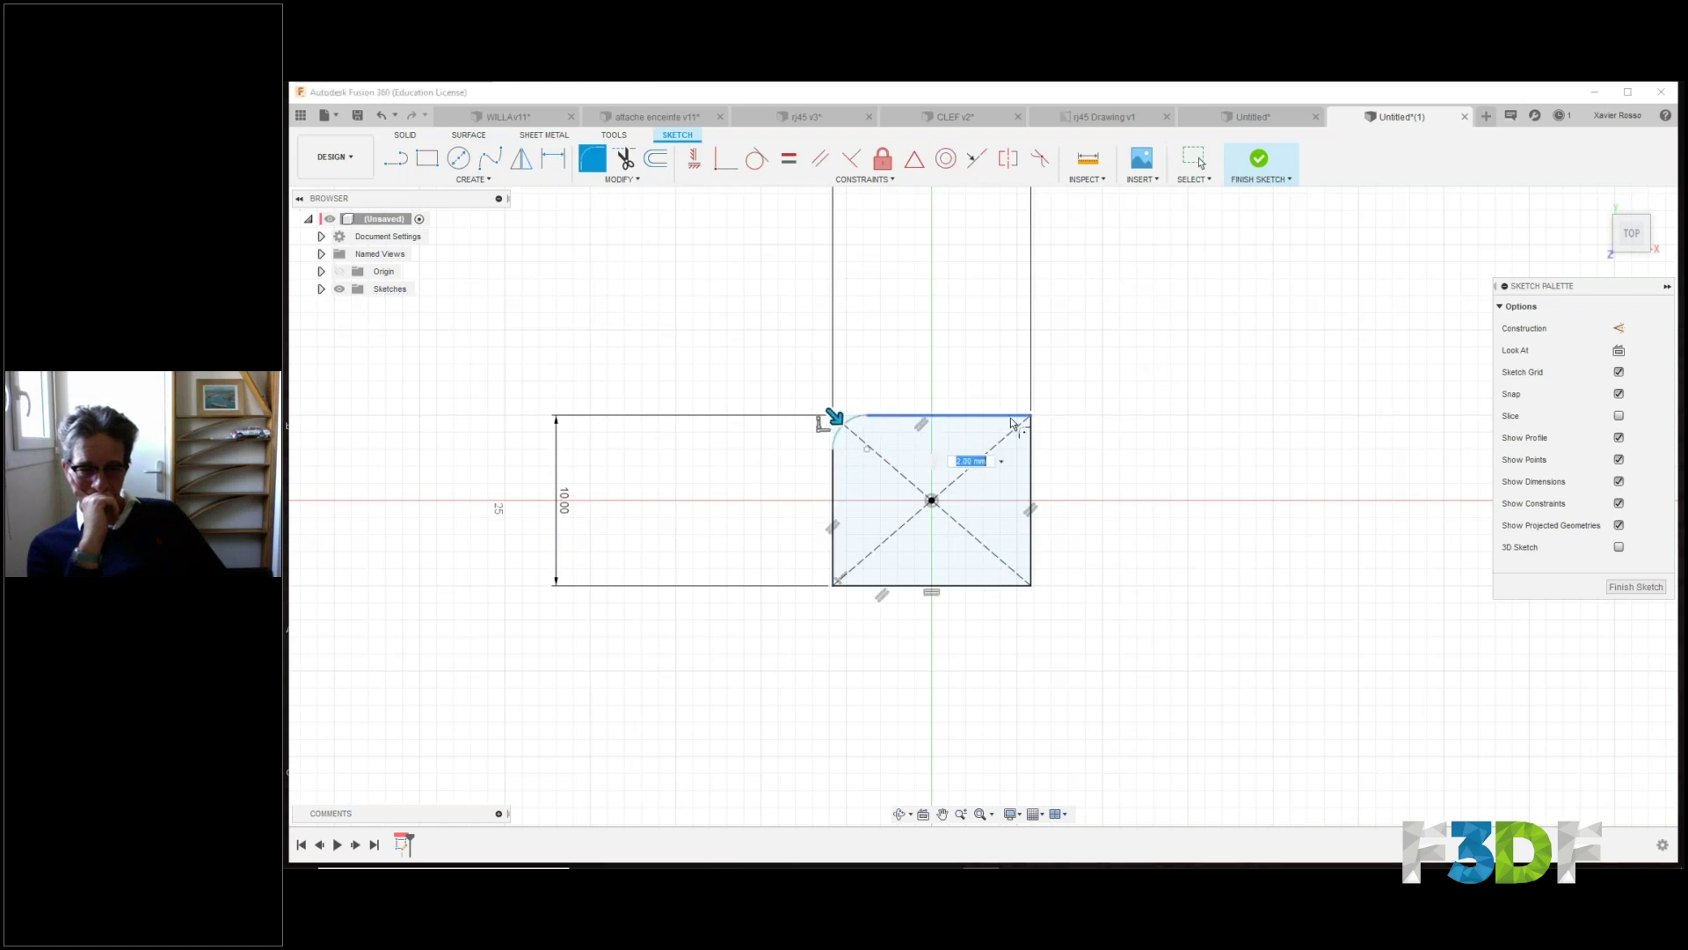
key("Return")
left_click(1034, 447)
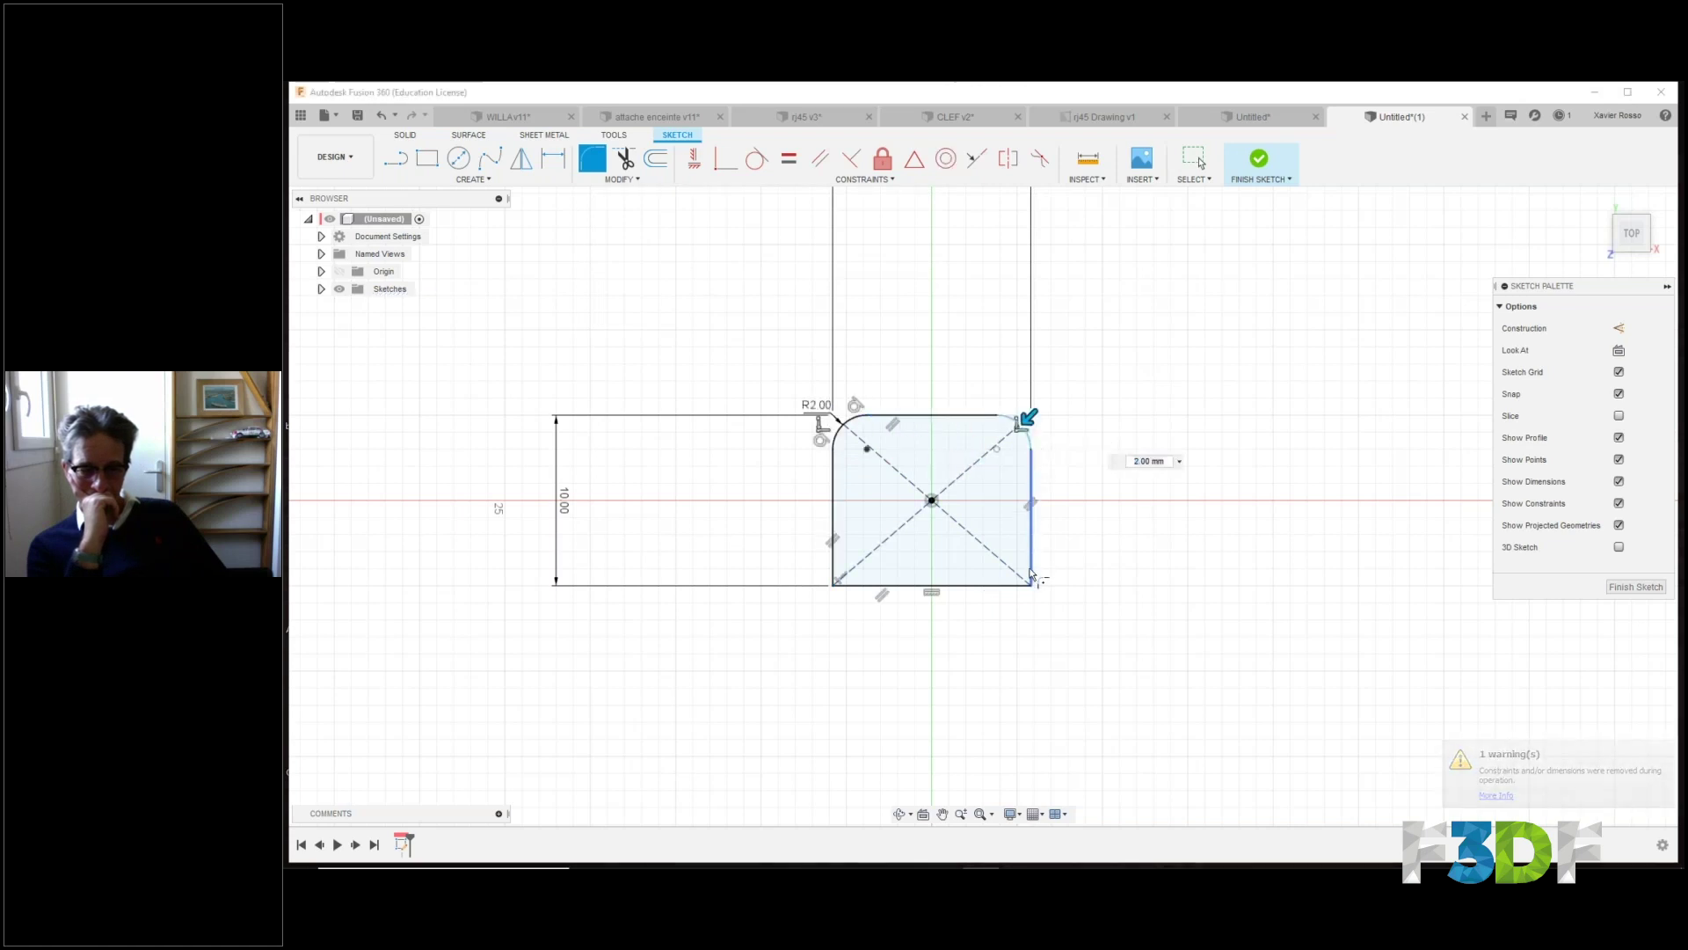
key("Return")
left_click(1012, 588)
key("Return")
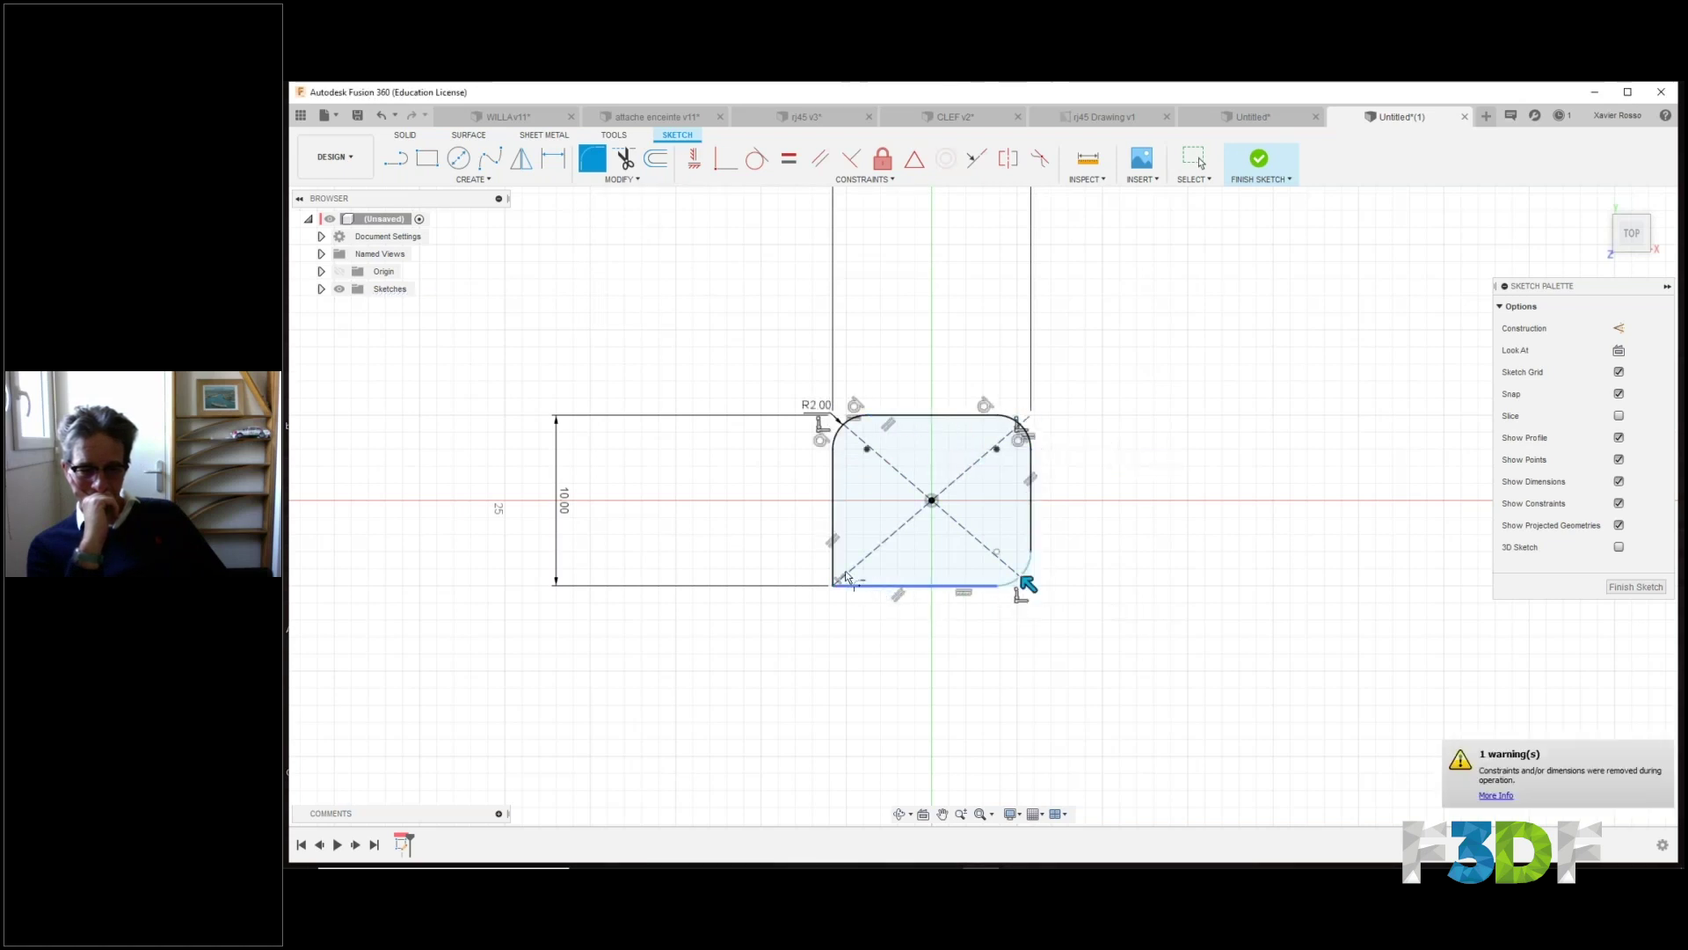
left_click(980, 586)
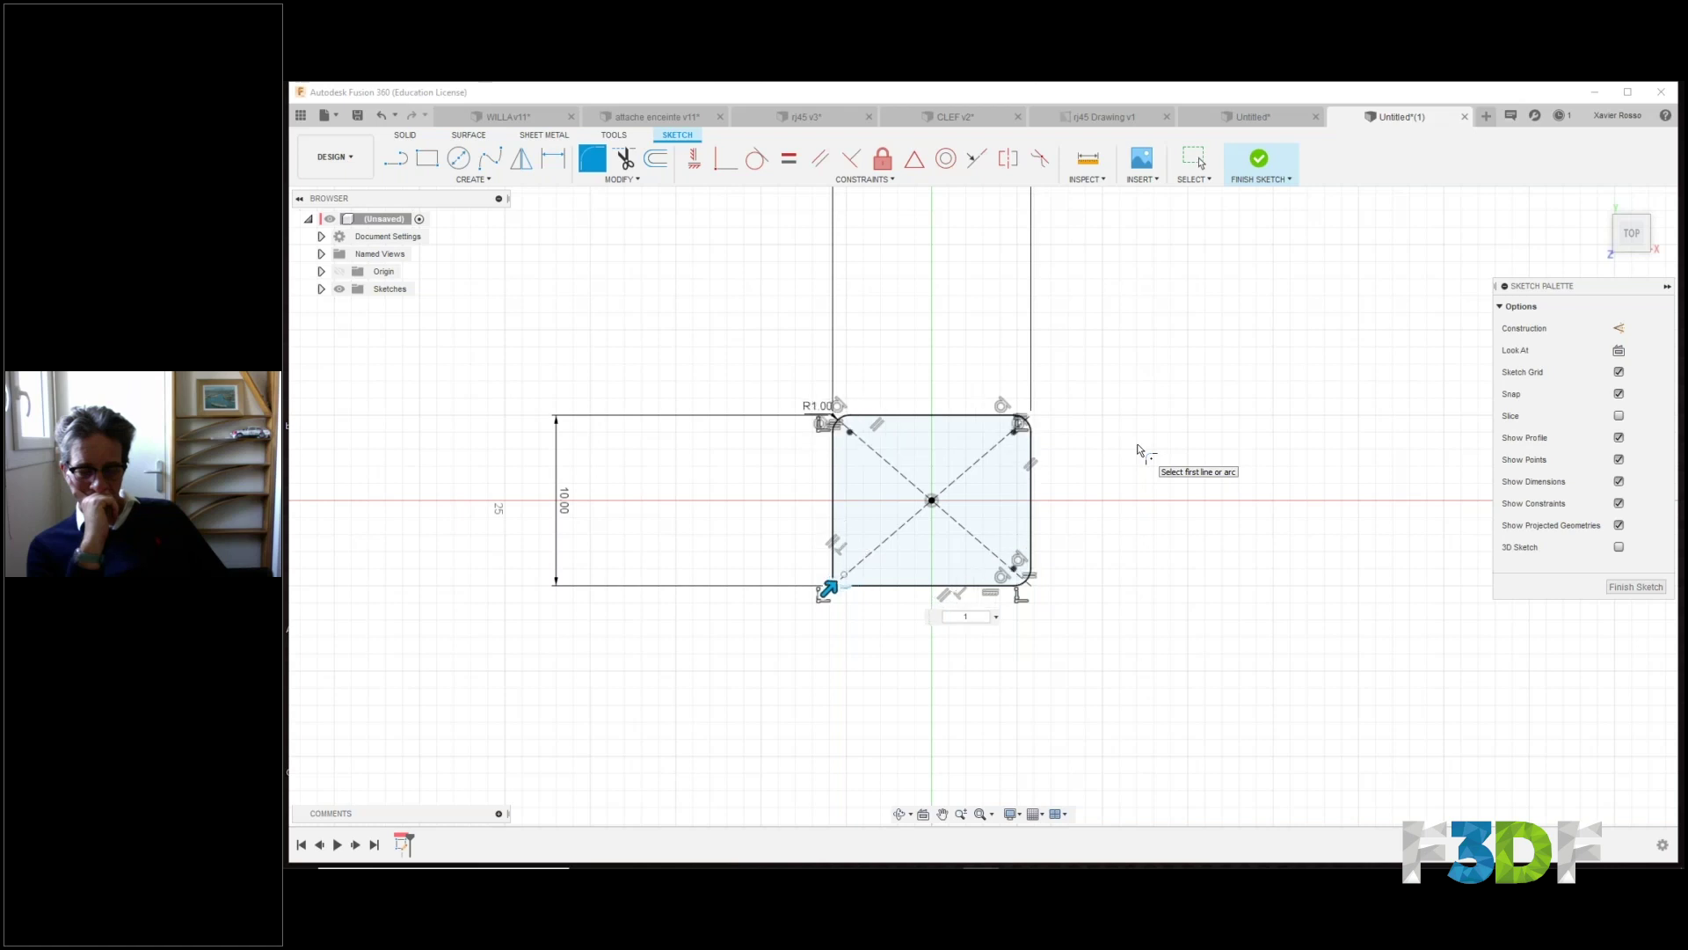
key("Return")
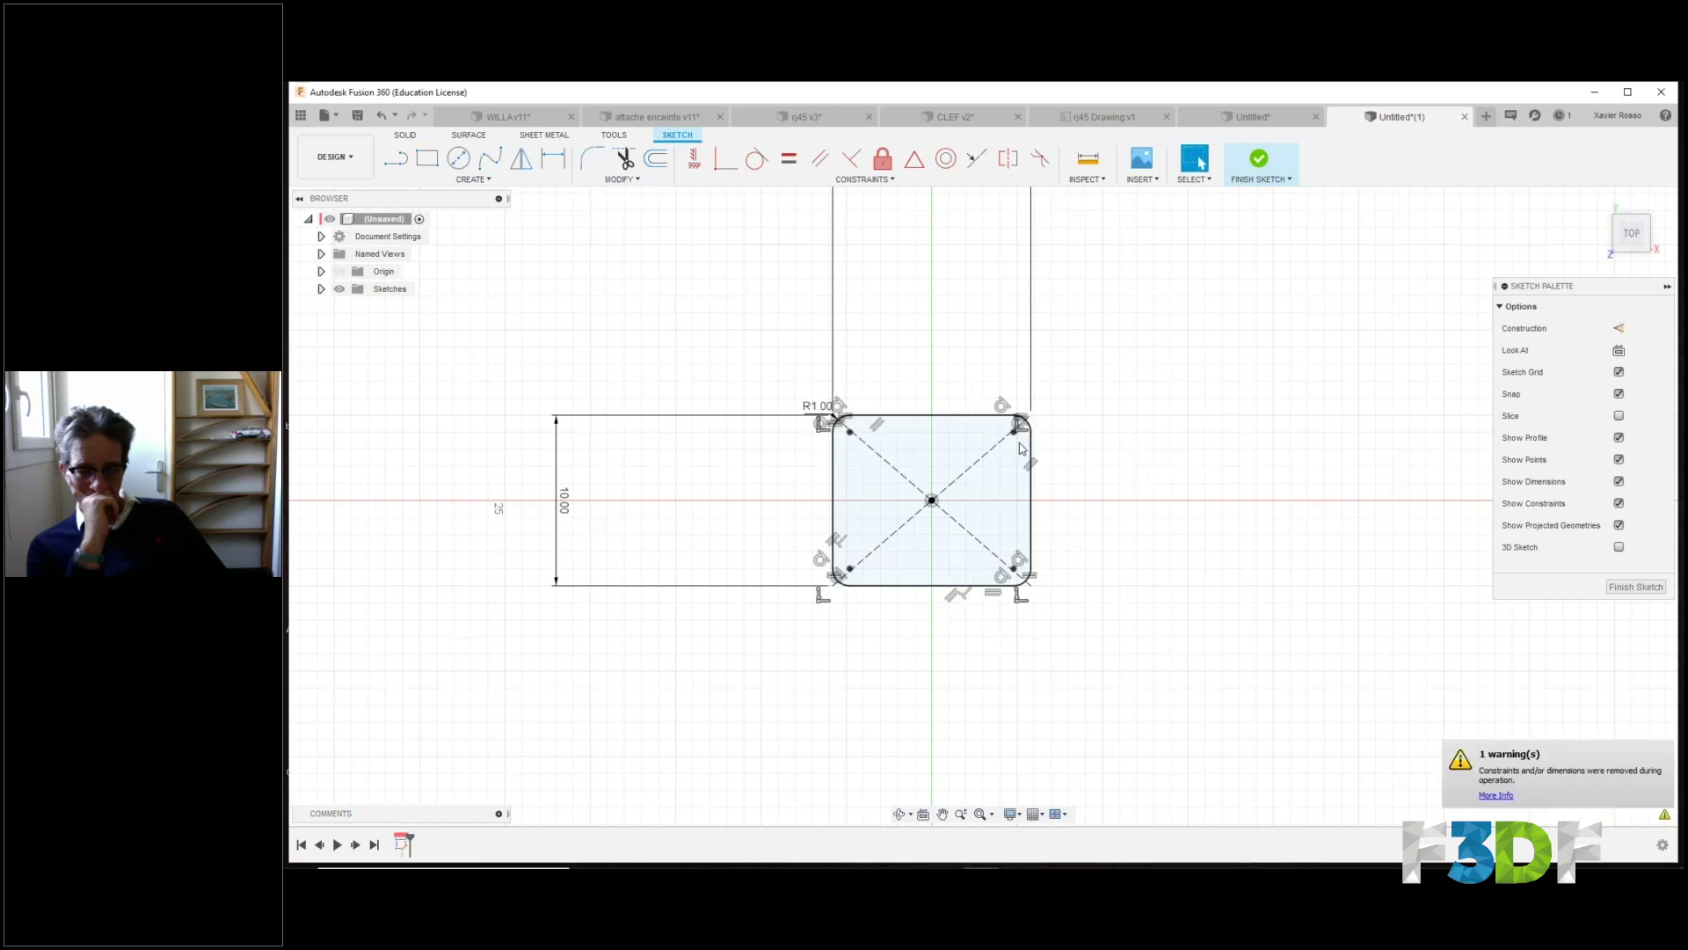
Finish the sketch and extrude the rounded rectangle profile 12 mm upward as a new body.
mouse_move(1073, 470)
middle_mouse_down()
mouse_move(1100, 475)
mouse_move(1096, 511)
middle_mouse_up()
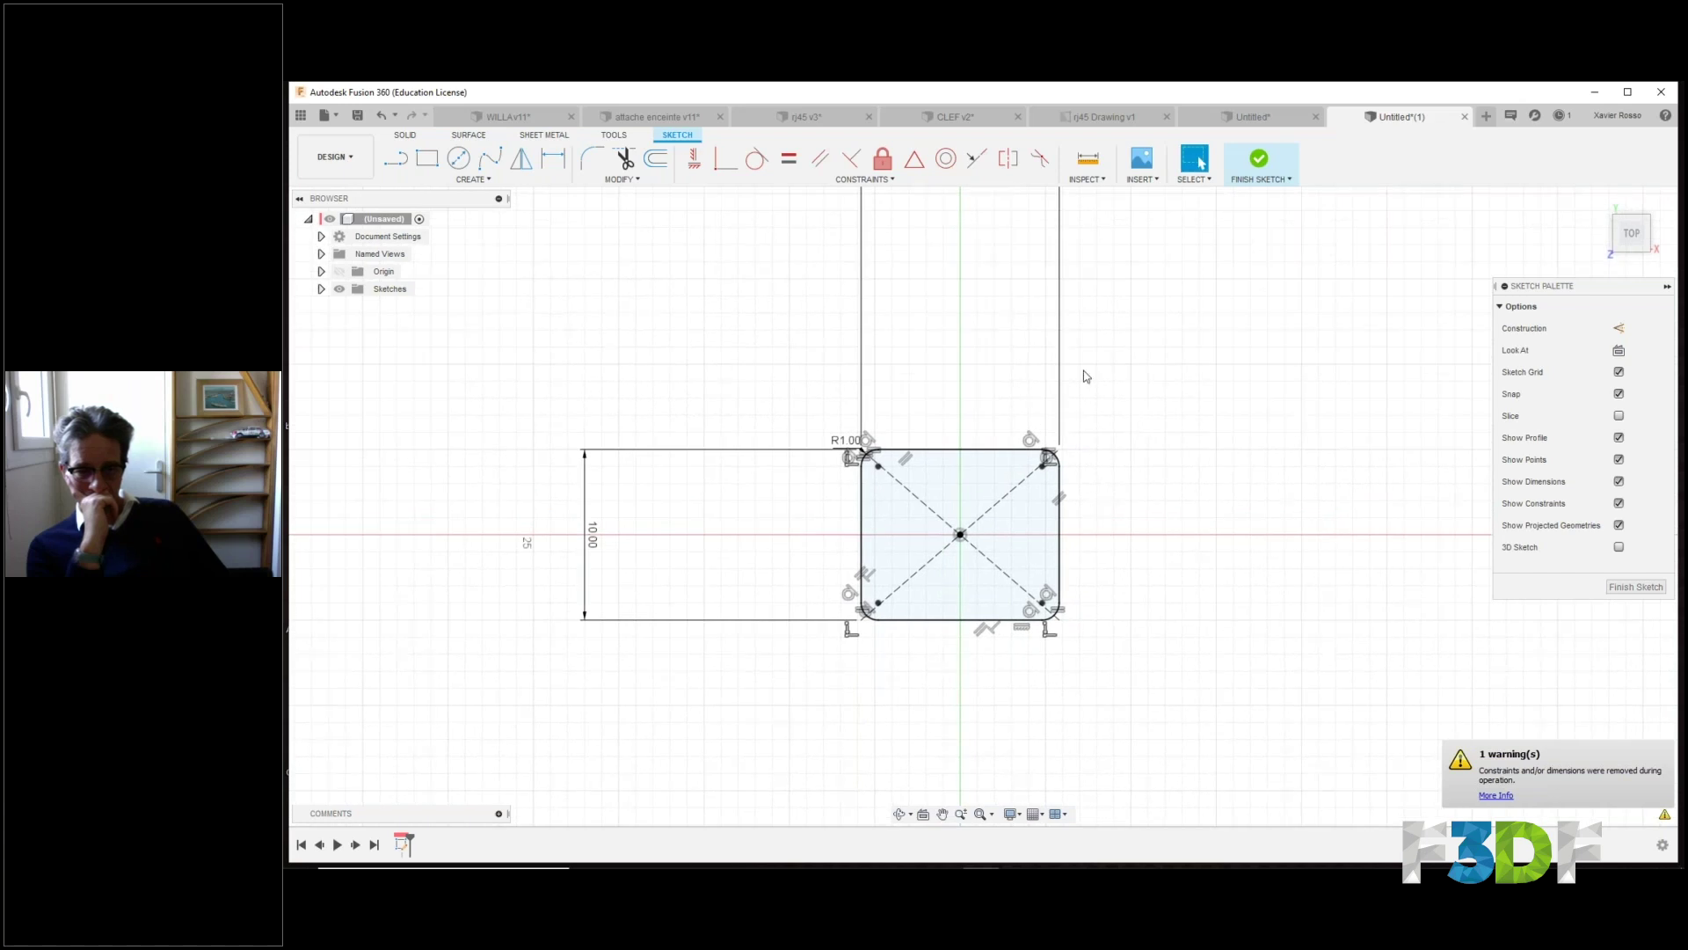
left_click(1259, 161)
middle_click_drag(1046, 349, 1011, 338)
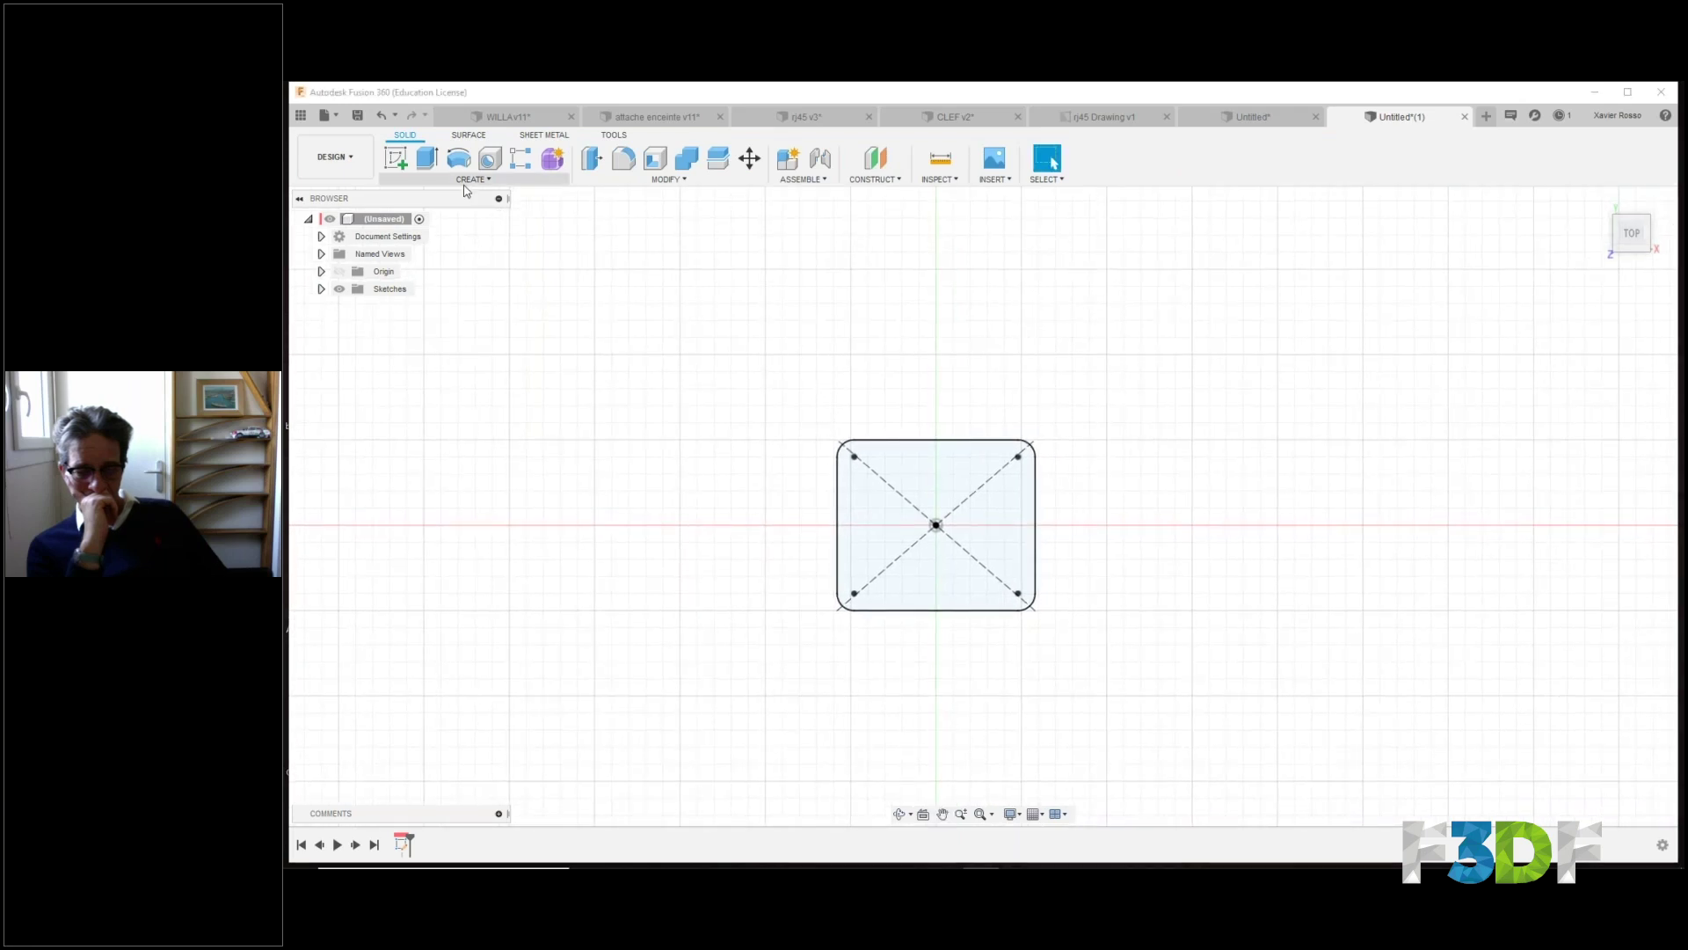
left_click(469, 180)
left_click(410, 271)
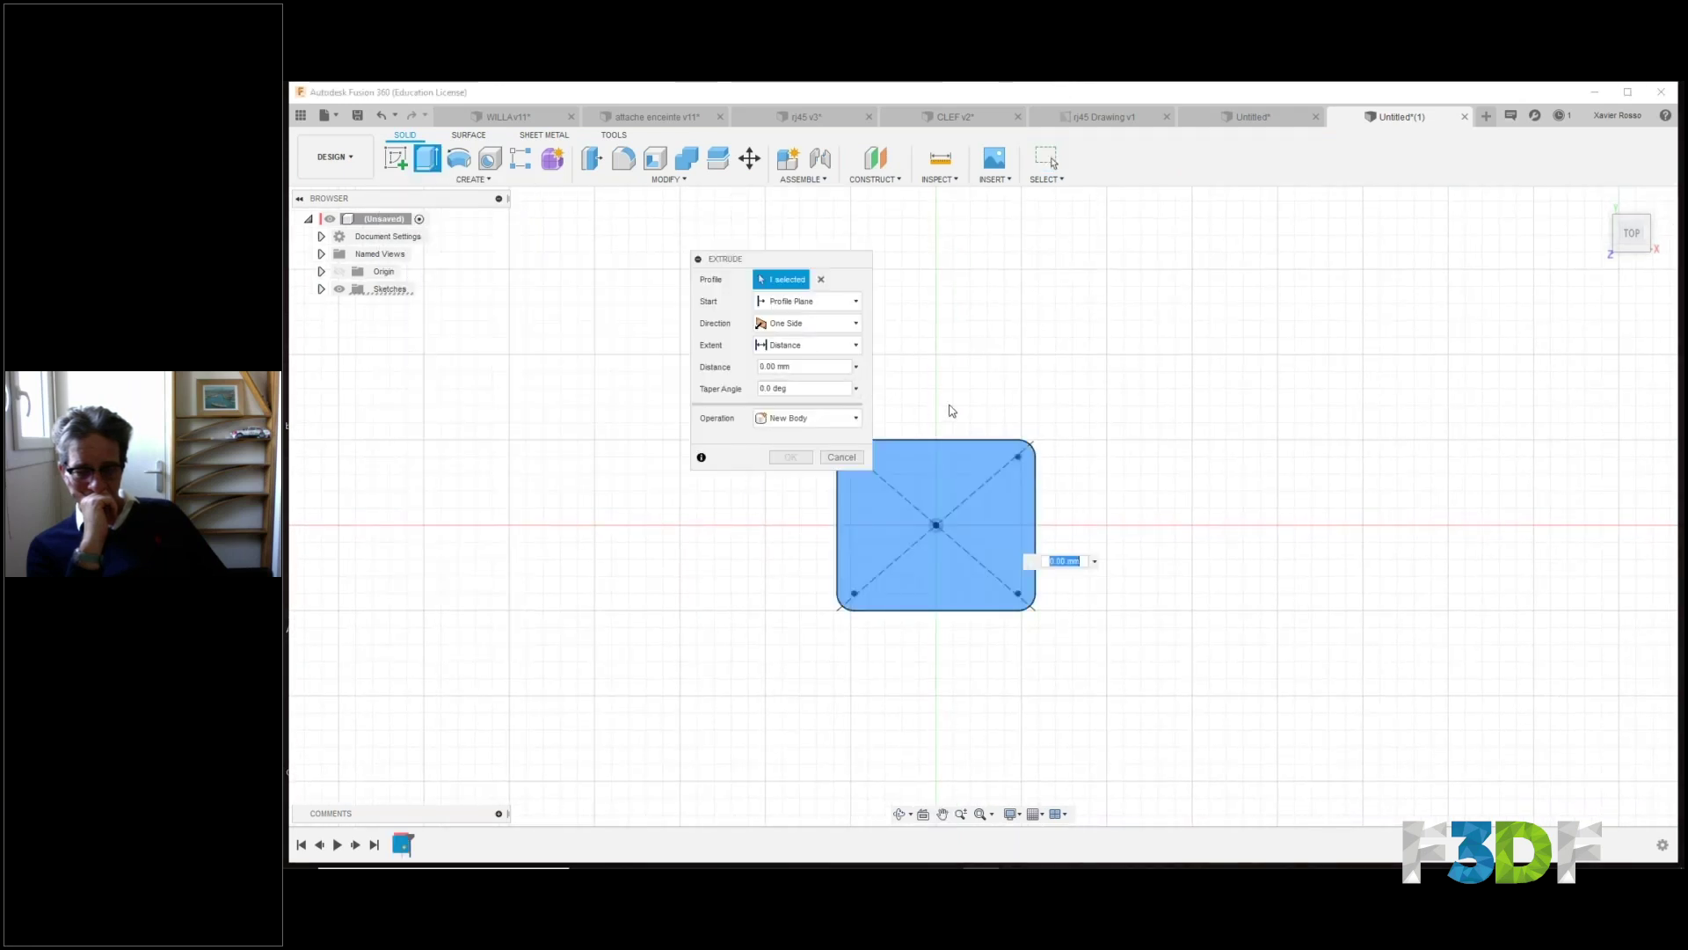
middle_click_drag(988, 399, 1070, 404)
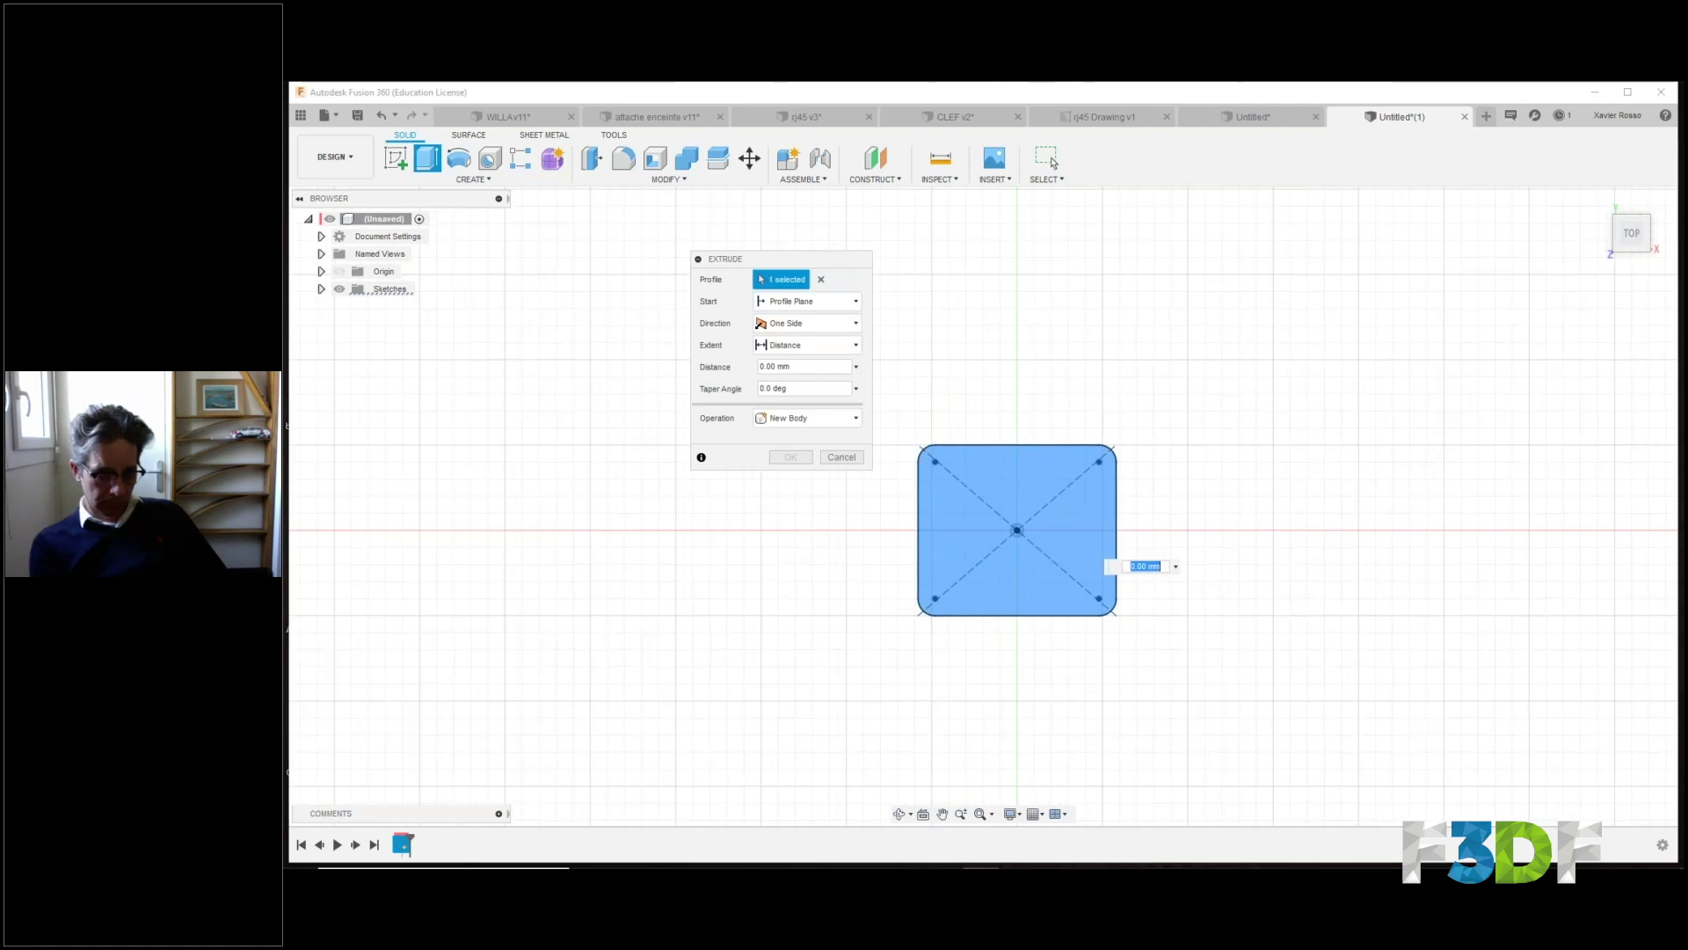
left_click(822, 279)
middle_click_drag(1003, 328, 967, 414, "shift")
left_click(937, 482)
middle_click_drag(936, 482, 1004, 490, "shift")
left_click_drag(1004, 491, 1010, 484)
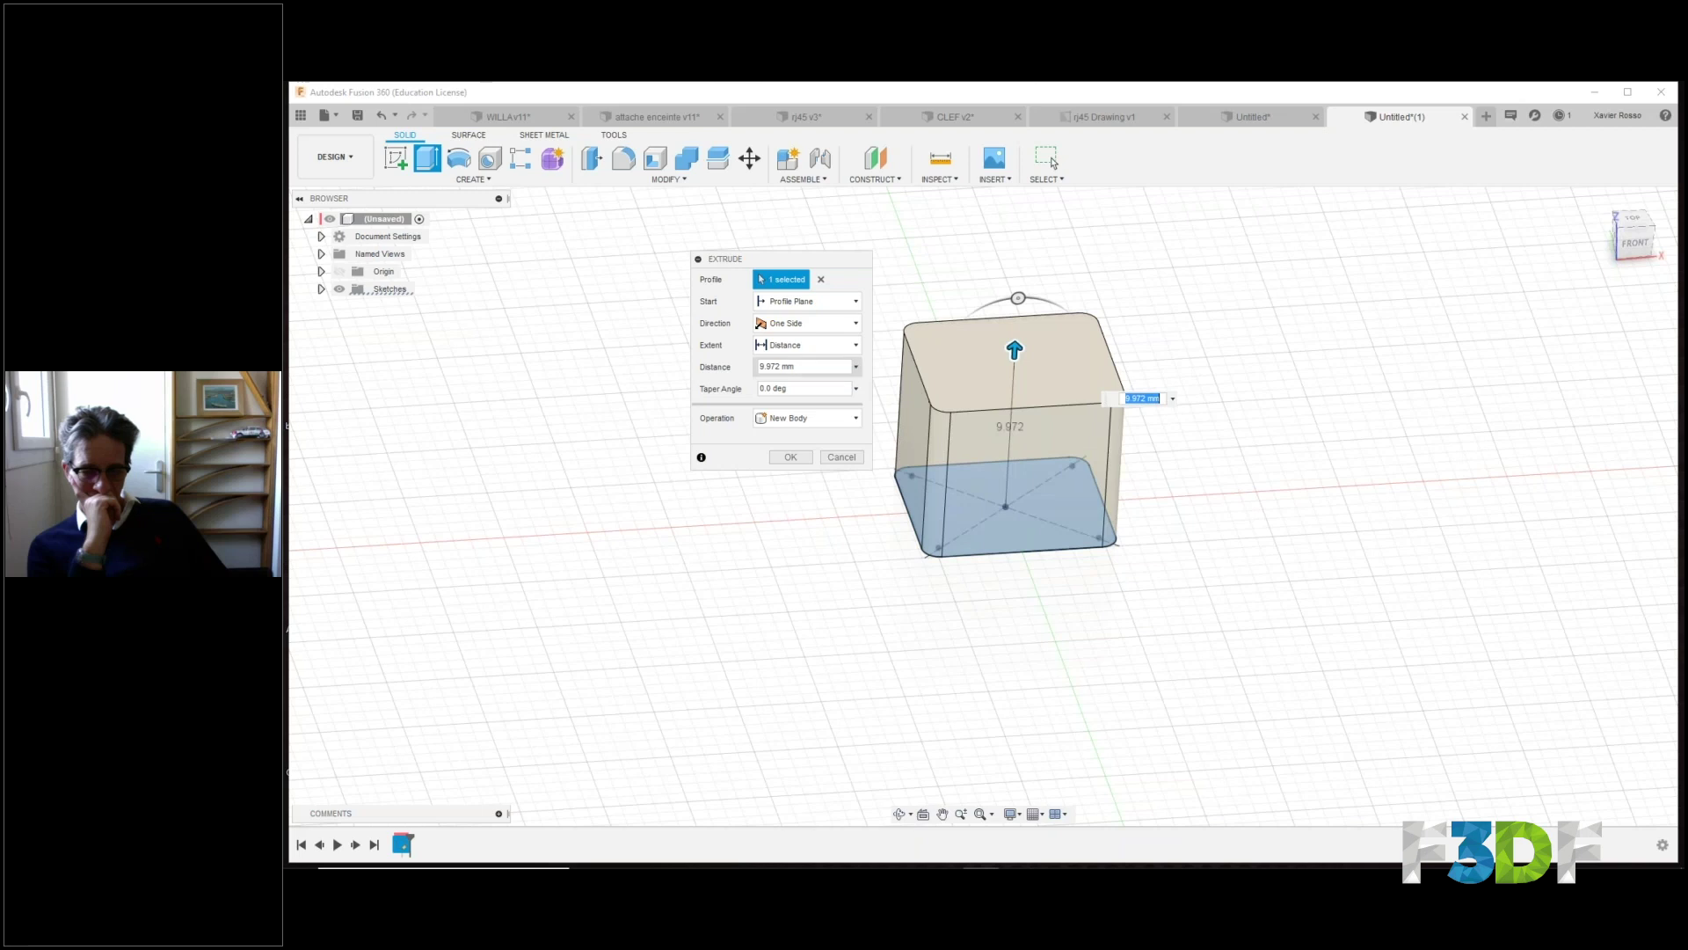
left_click(759, 366)
type("12")
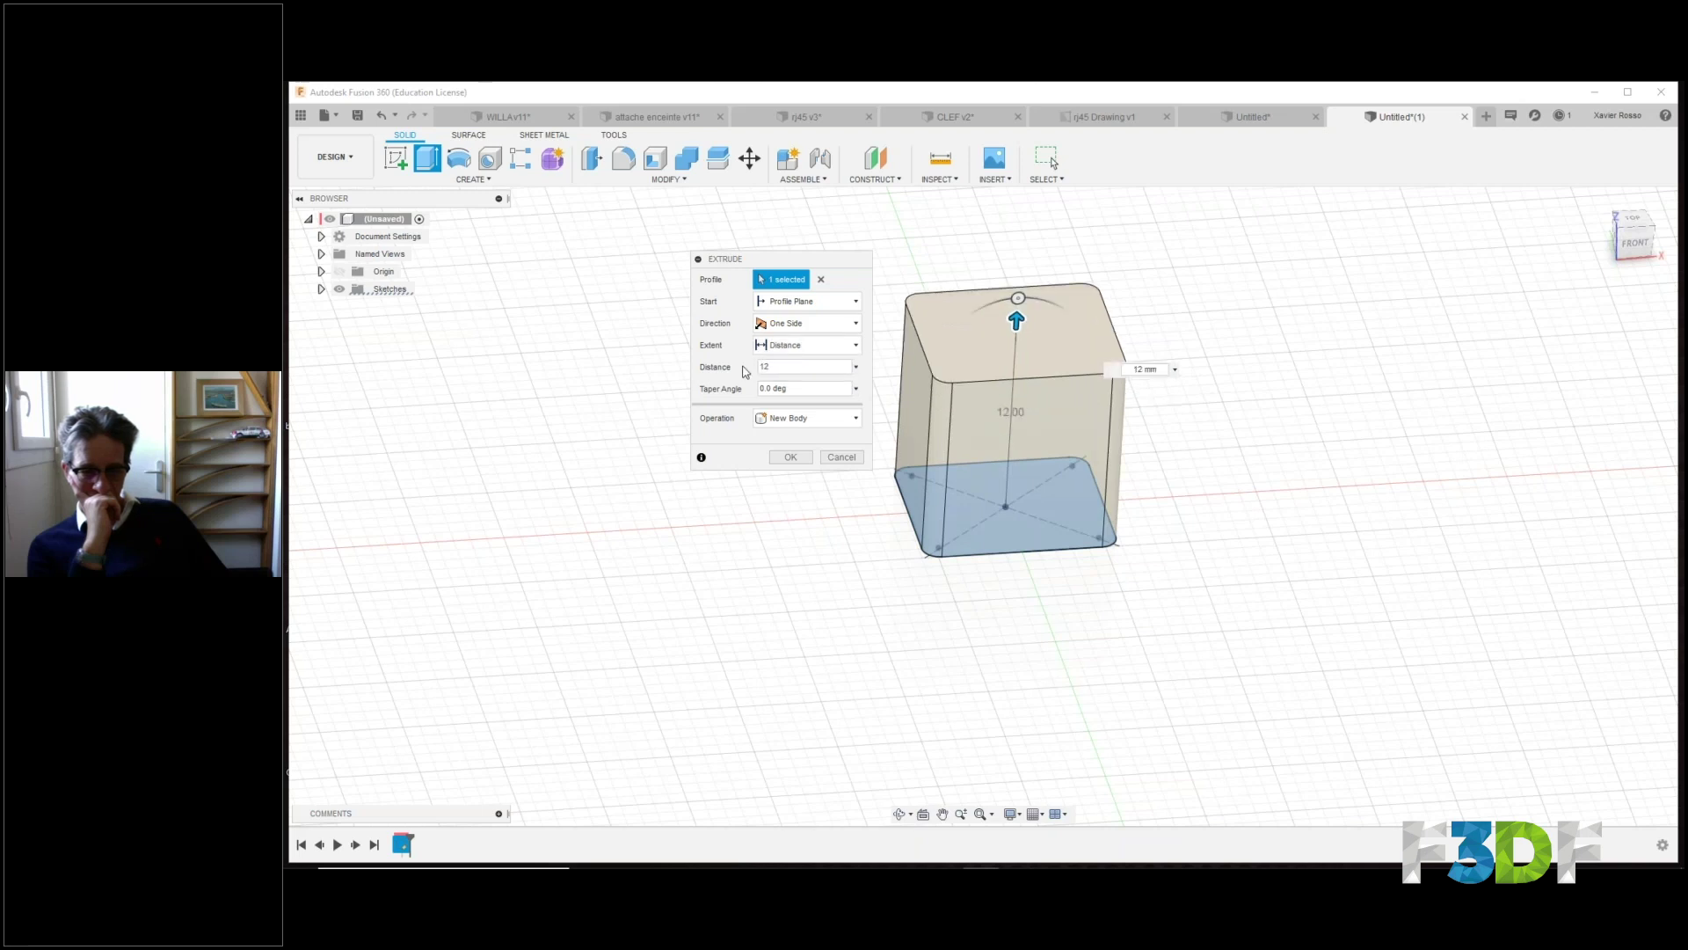
key("Return")
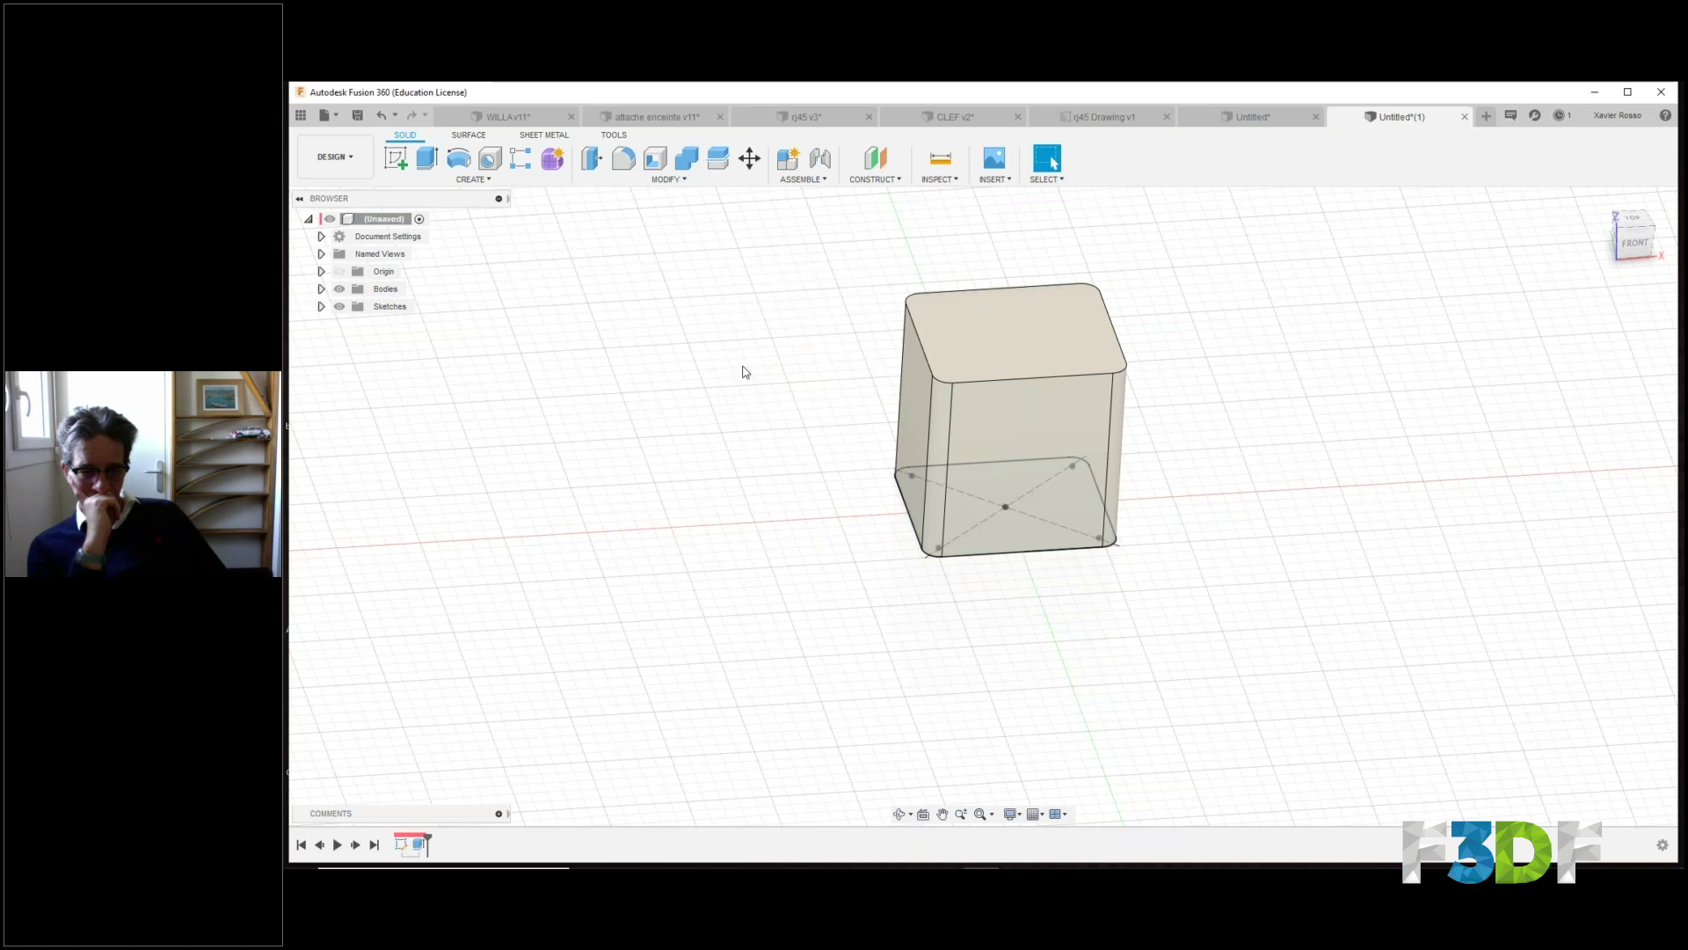
Start a sketch on the block's front face and draw a circle centred between its side edges, near mid-height.
middle_click_drag(1024, 494, 941, 517)
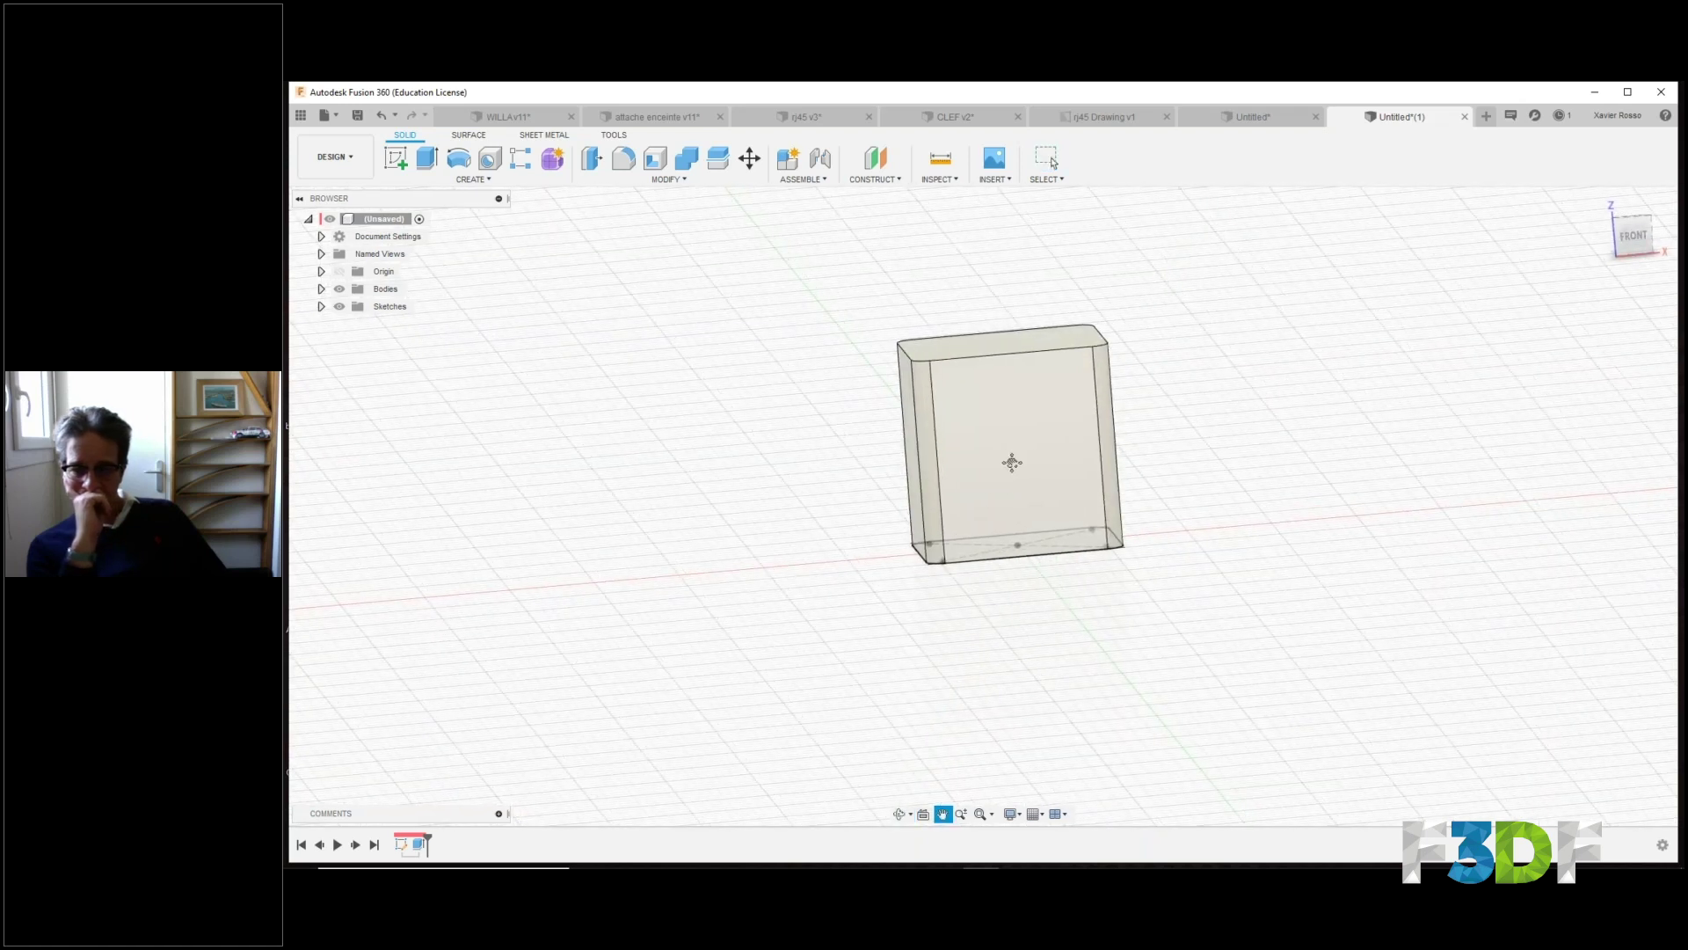
middle_click_drag(1013, 462, 984, 460)
mouse_move(968, 546)
middle_mouse_down()
mouse_move(957, 572)
mouse_move(988, 573)
middle_mouse_up()
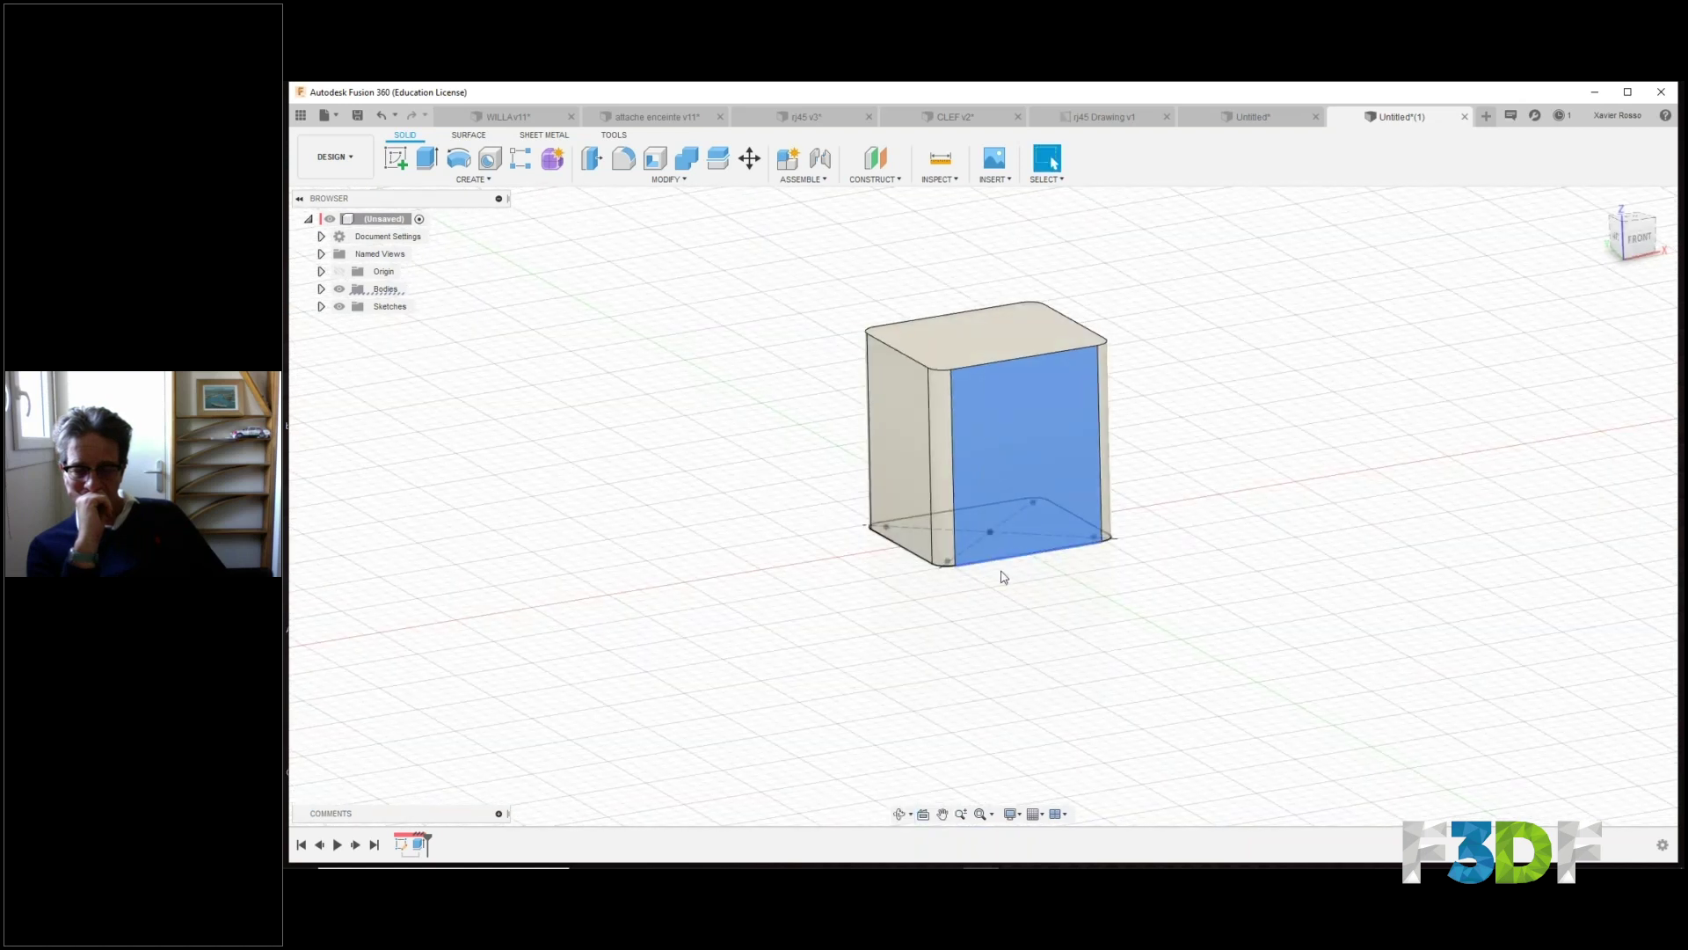
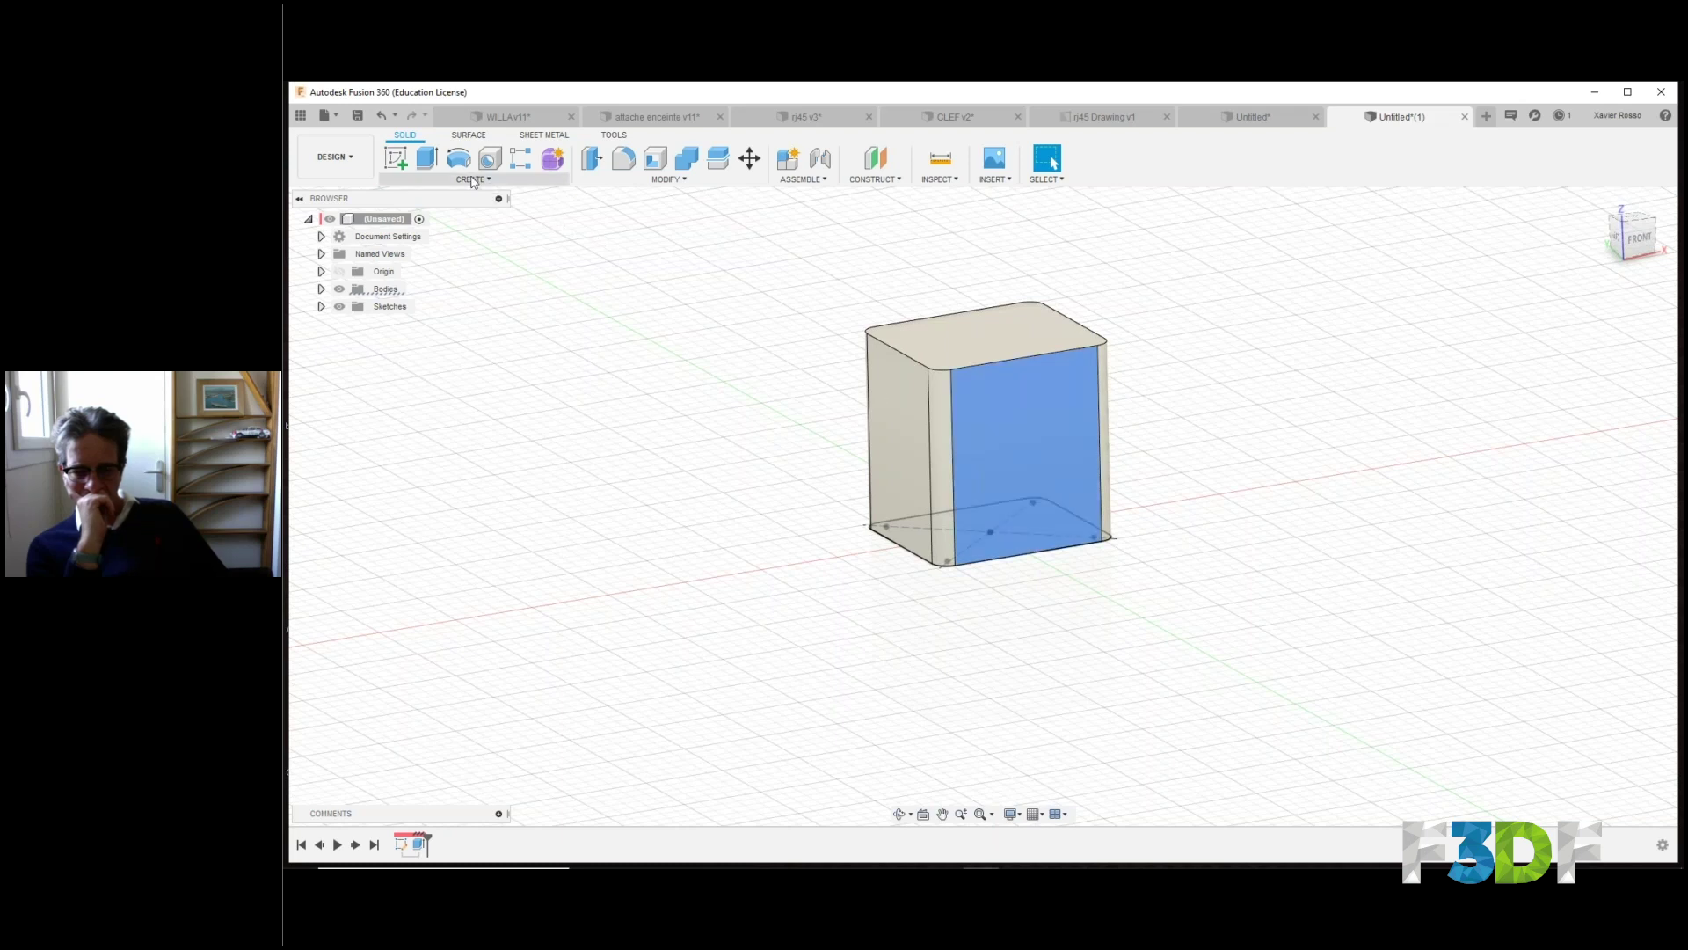
left_click(405, 171)
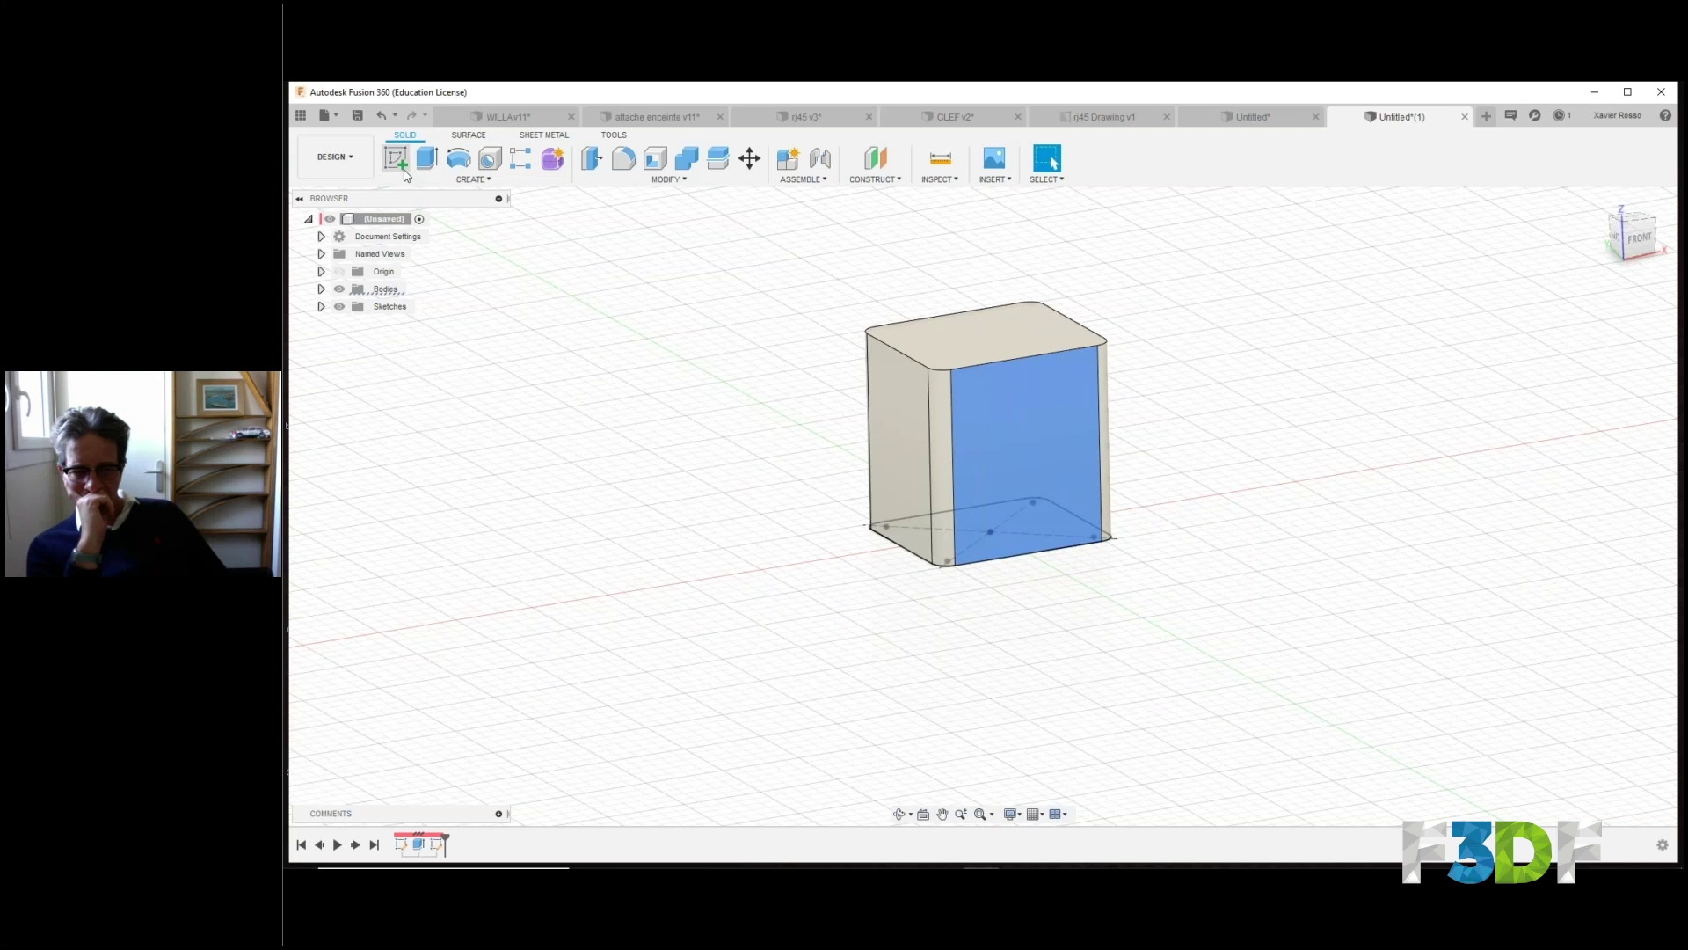
left_click(459, 160)
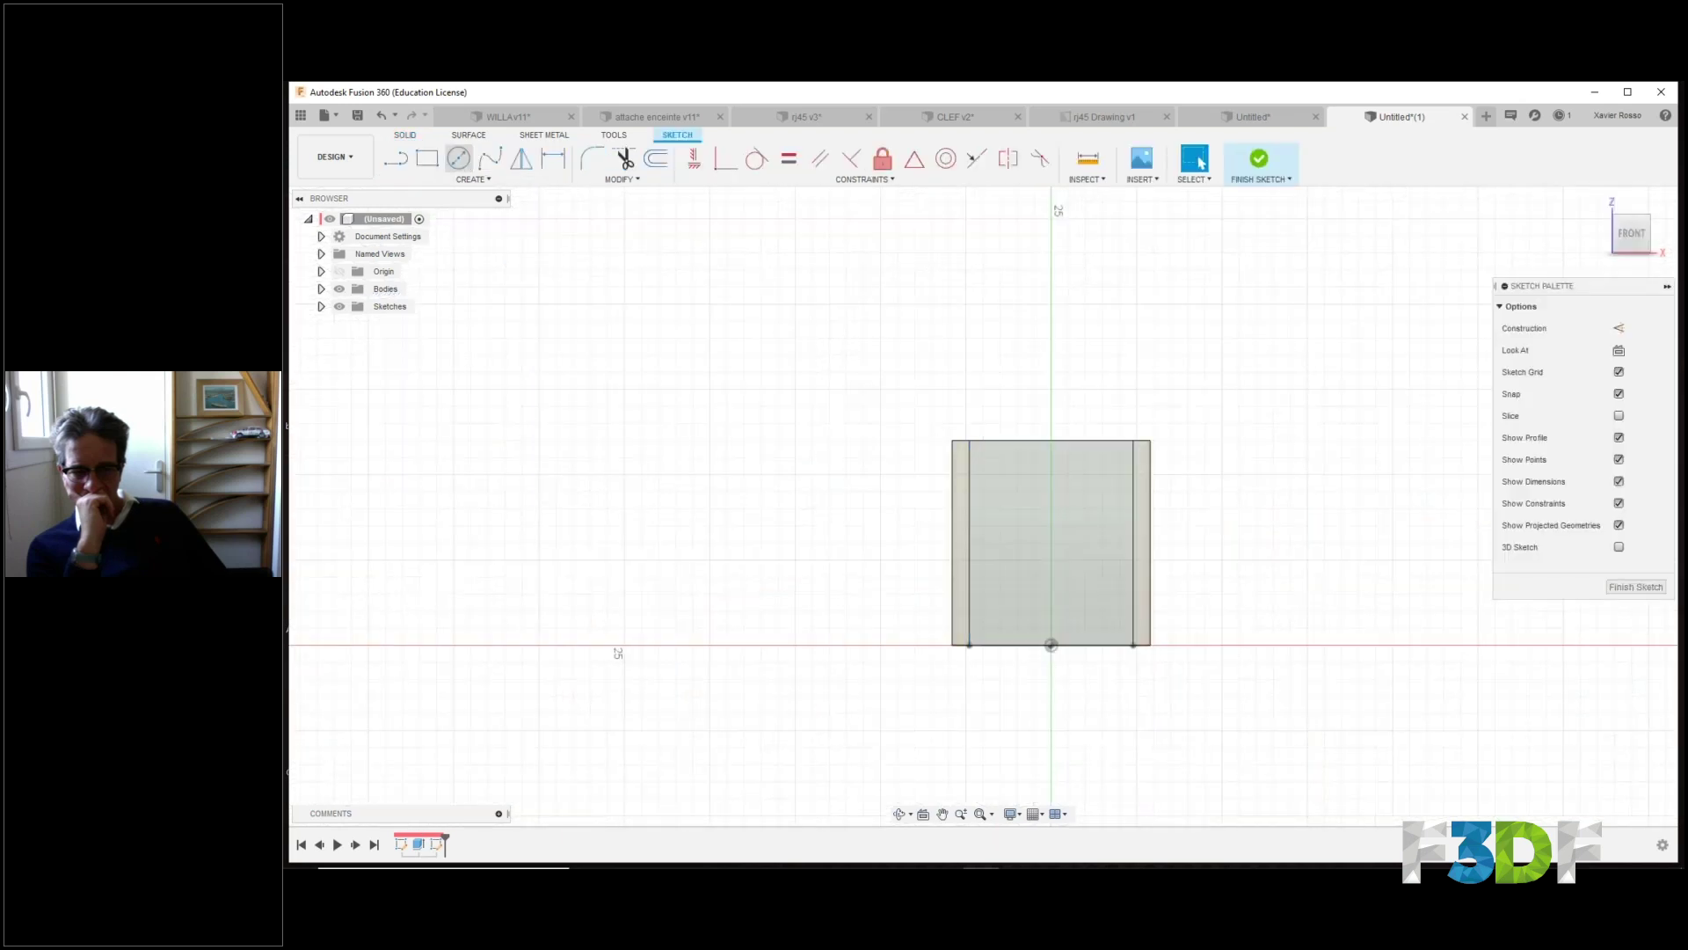
left_click(1051, 551)
left_click(1082, 588)
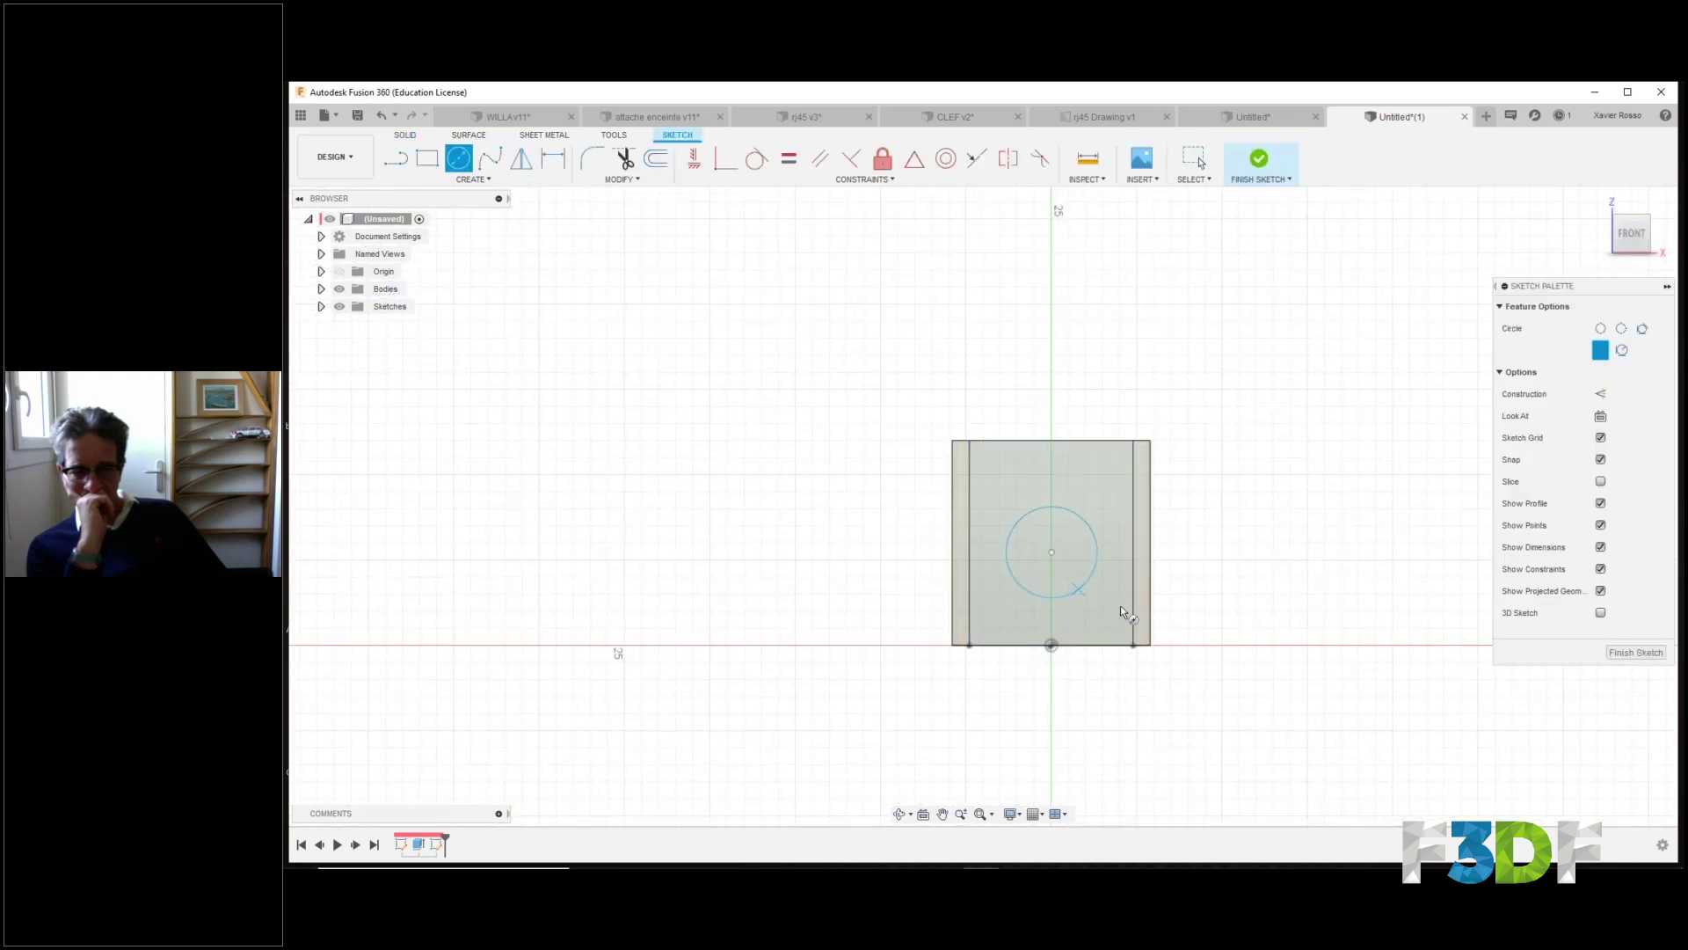
key("Escape")
Extrude the circle about 17.4 mm backward through the block and switch the operation to Join.
mouse_move(1225, 234)
middle_mouse_down("shift")
mouse_move(1131, 287)
mouse_move(1049, 304)
middle_mouse_up("shift")
key("e")
left_click(1040, 455)
left_click_drag(1062, 482, 888, 412)
middle_click_drag(1004, 507, 1069, 518)
left_click_drag(762, 261, 686, 241)
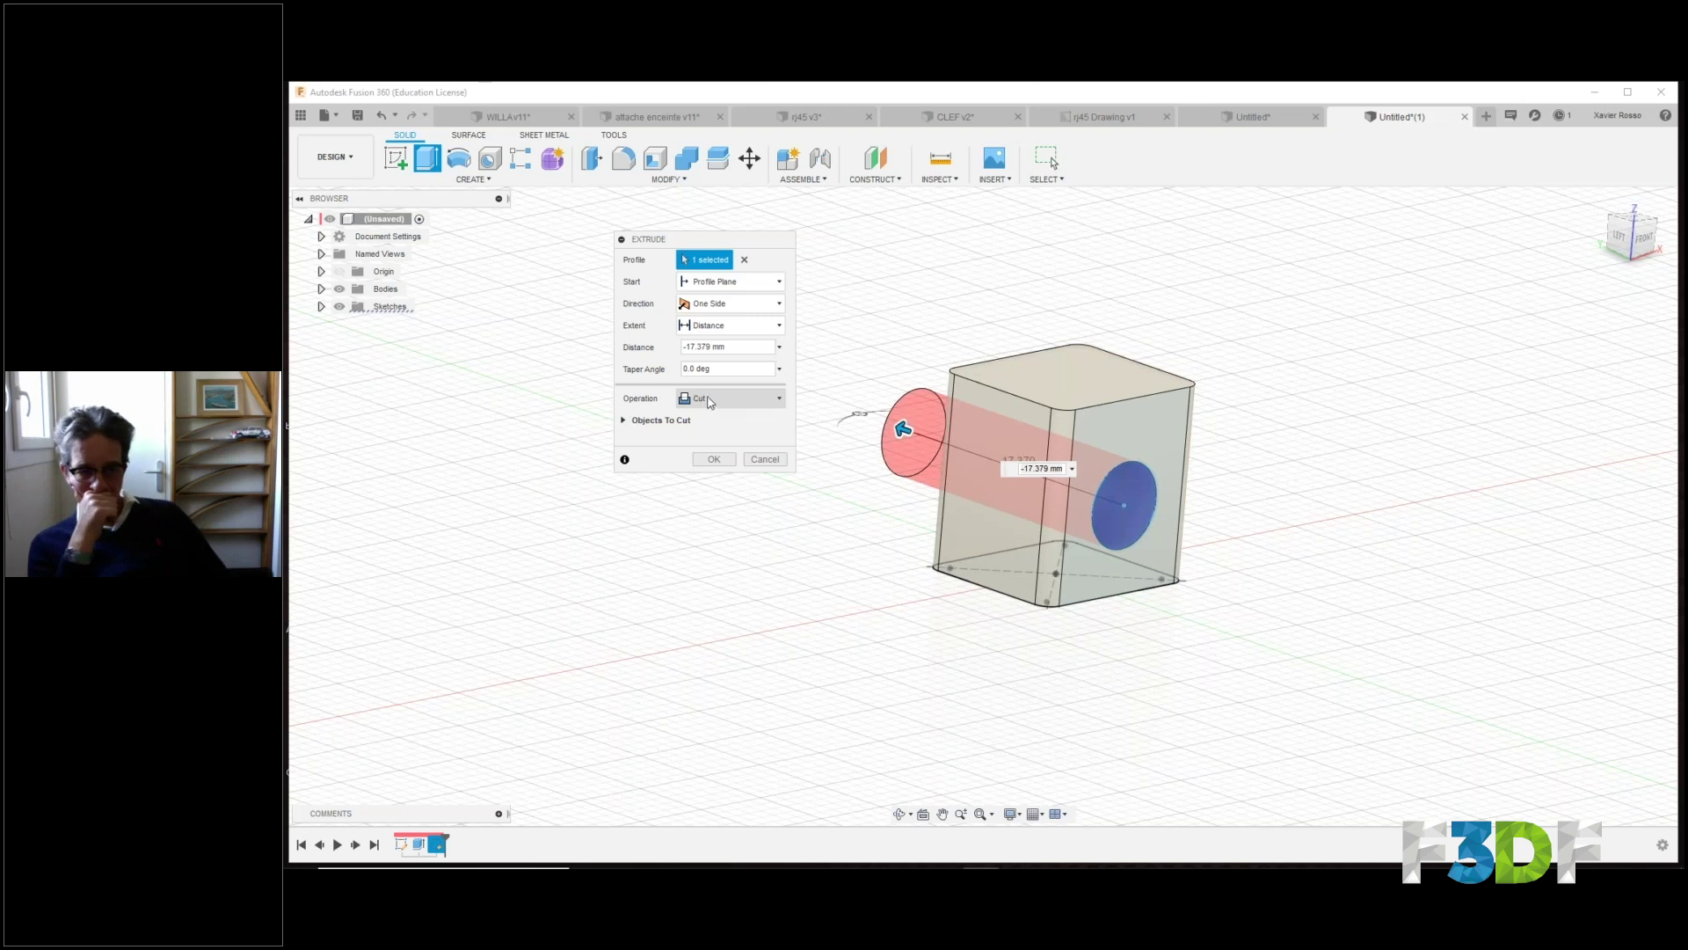
left_click(705, 401)
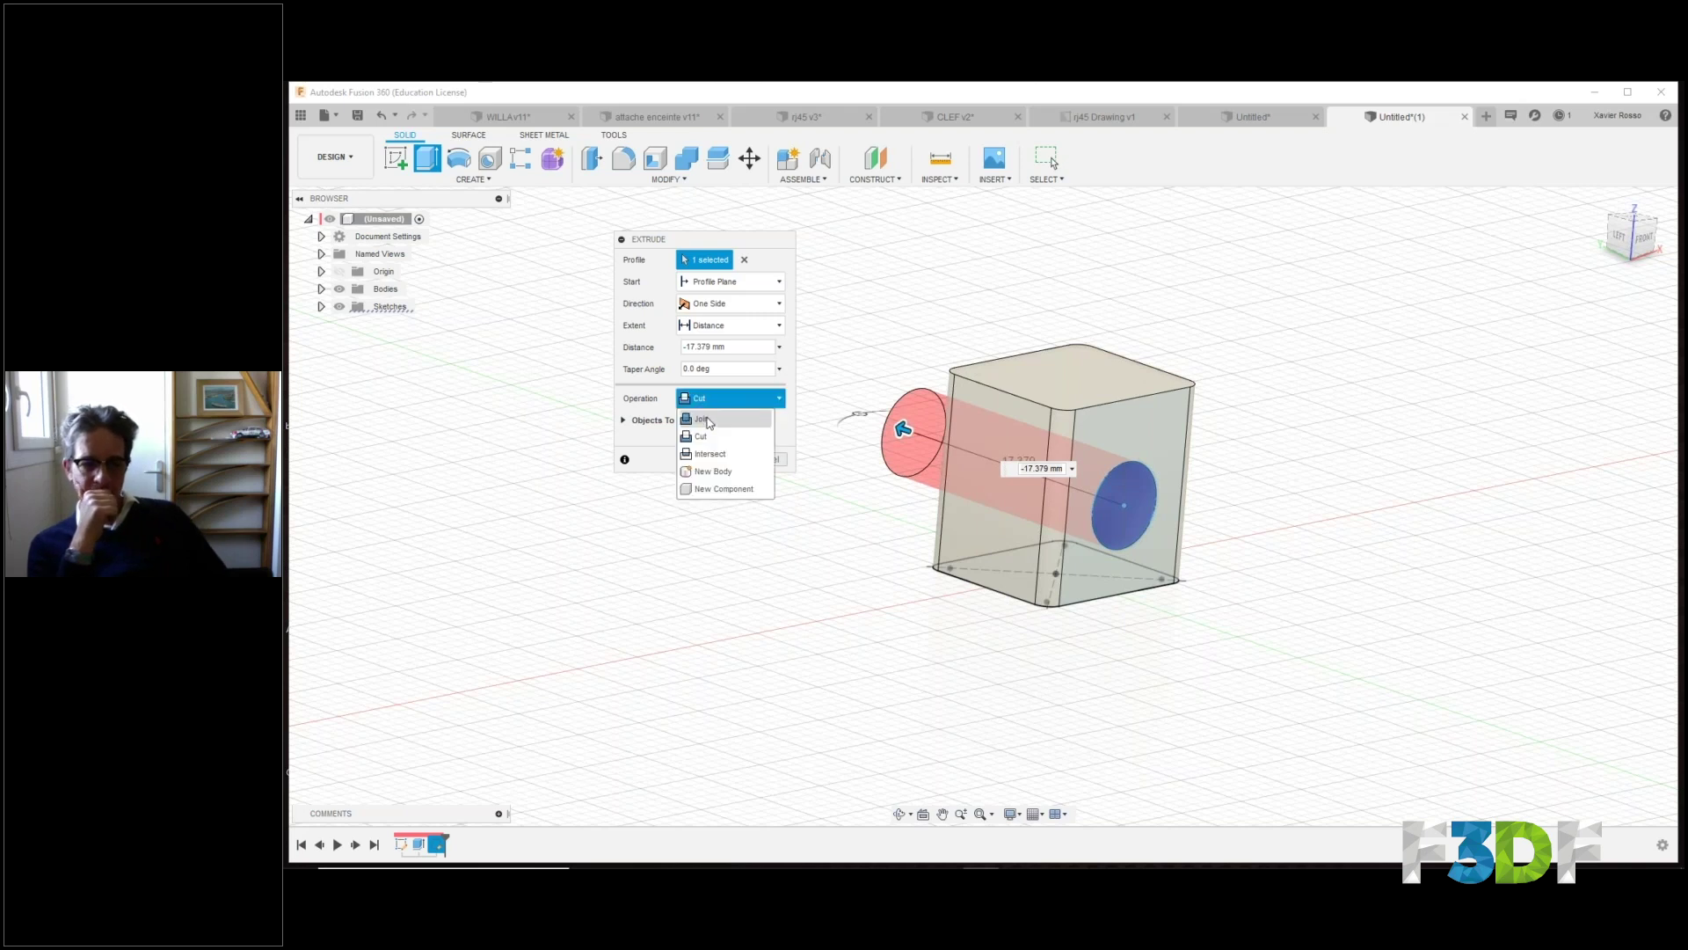
left_click(704, 414)
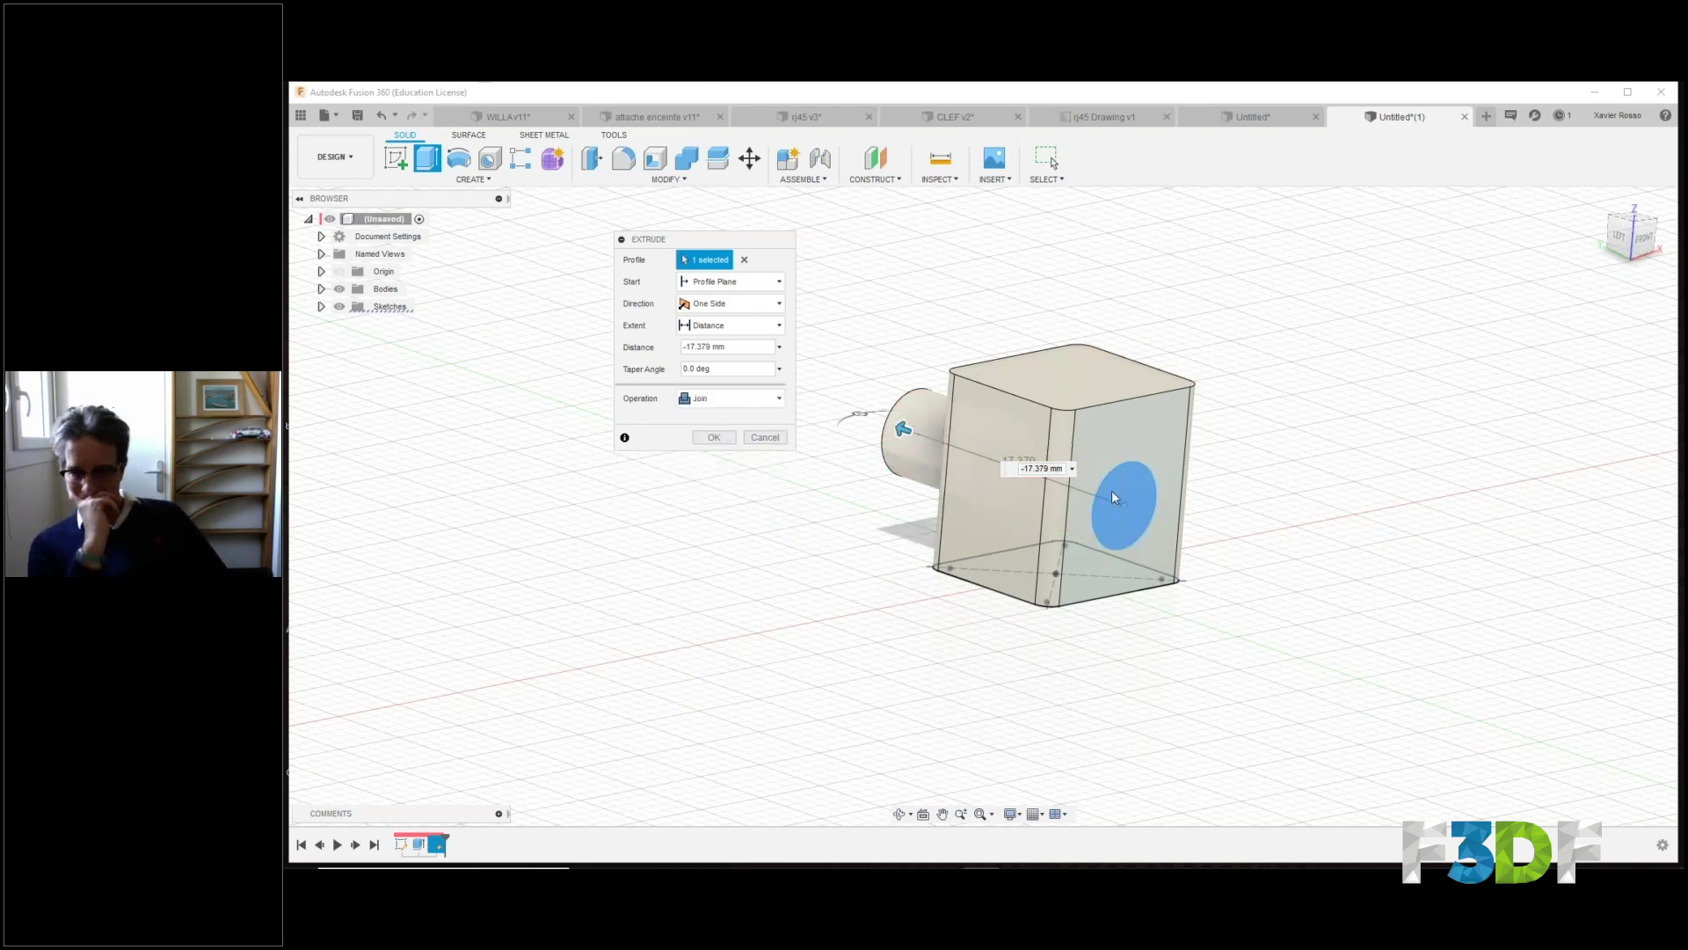
Lengthen the circle's extrusion to about 19.2 mm and apply it as a Cut through the block.
left_click_drag(903, 429, 859, 407)
left_click(726, 400)
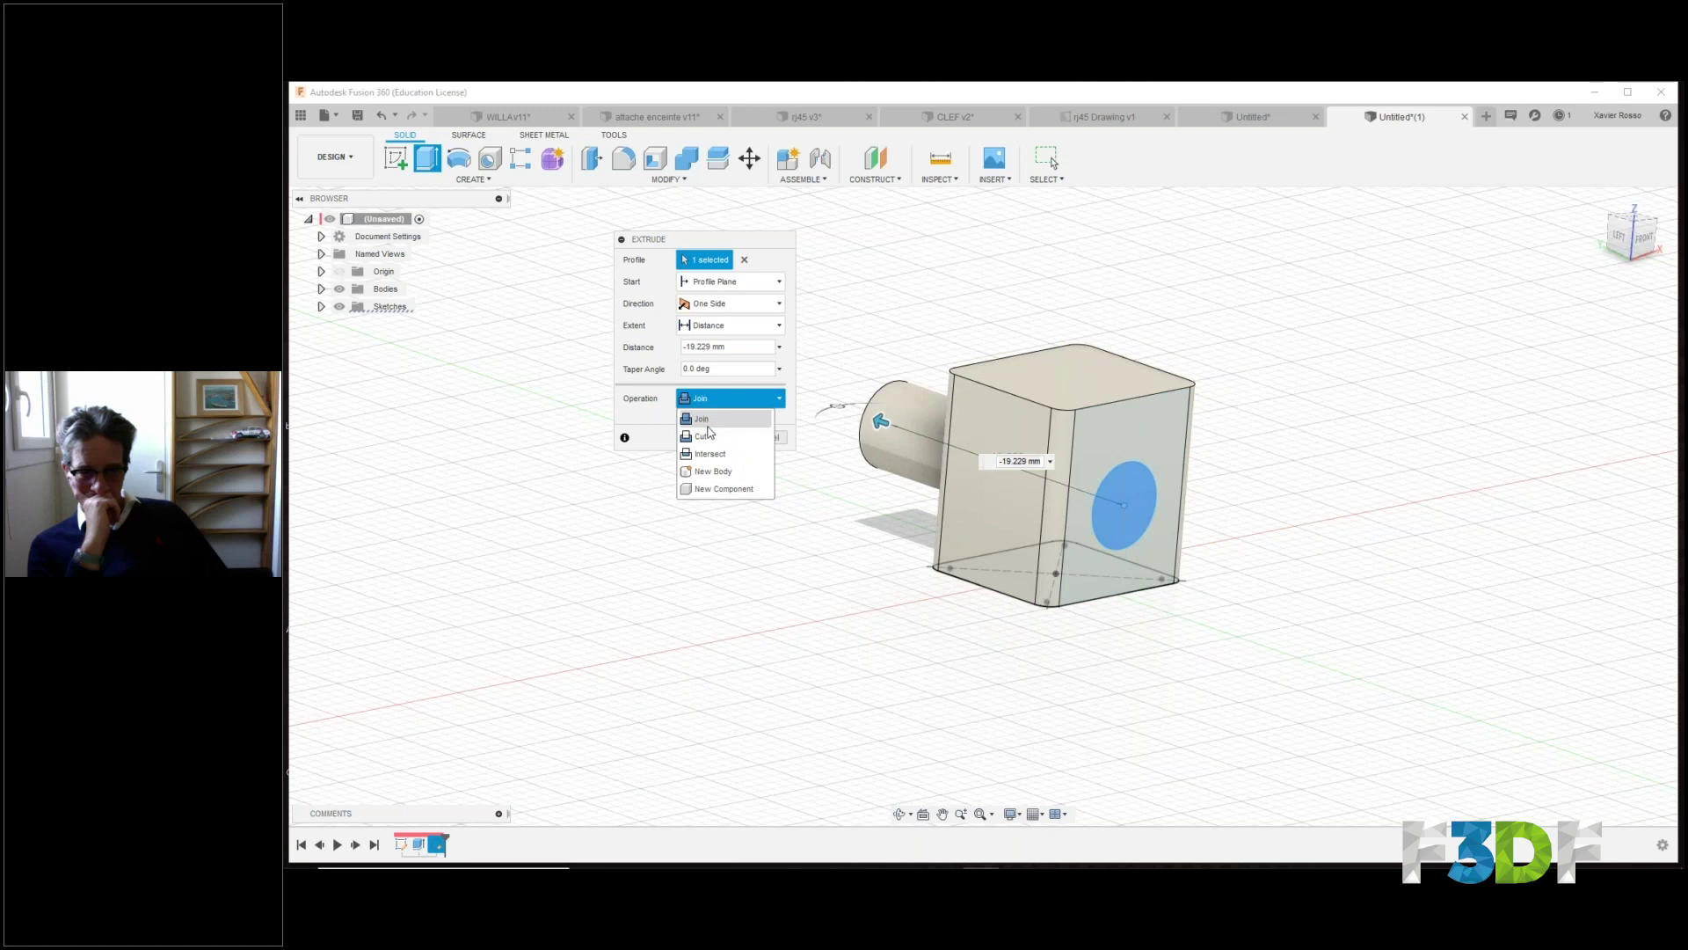
left_click(701, 416)
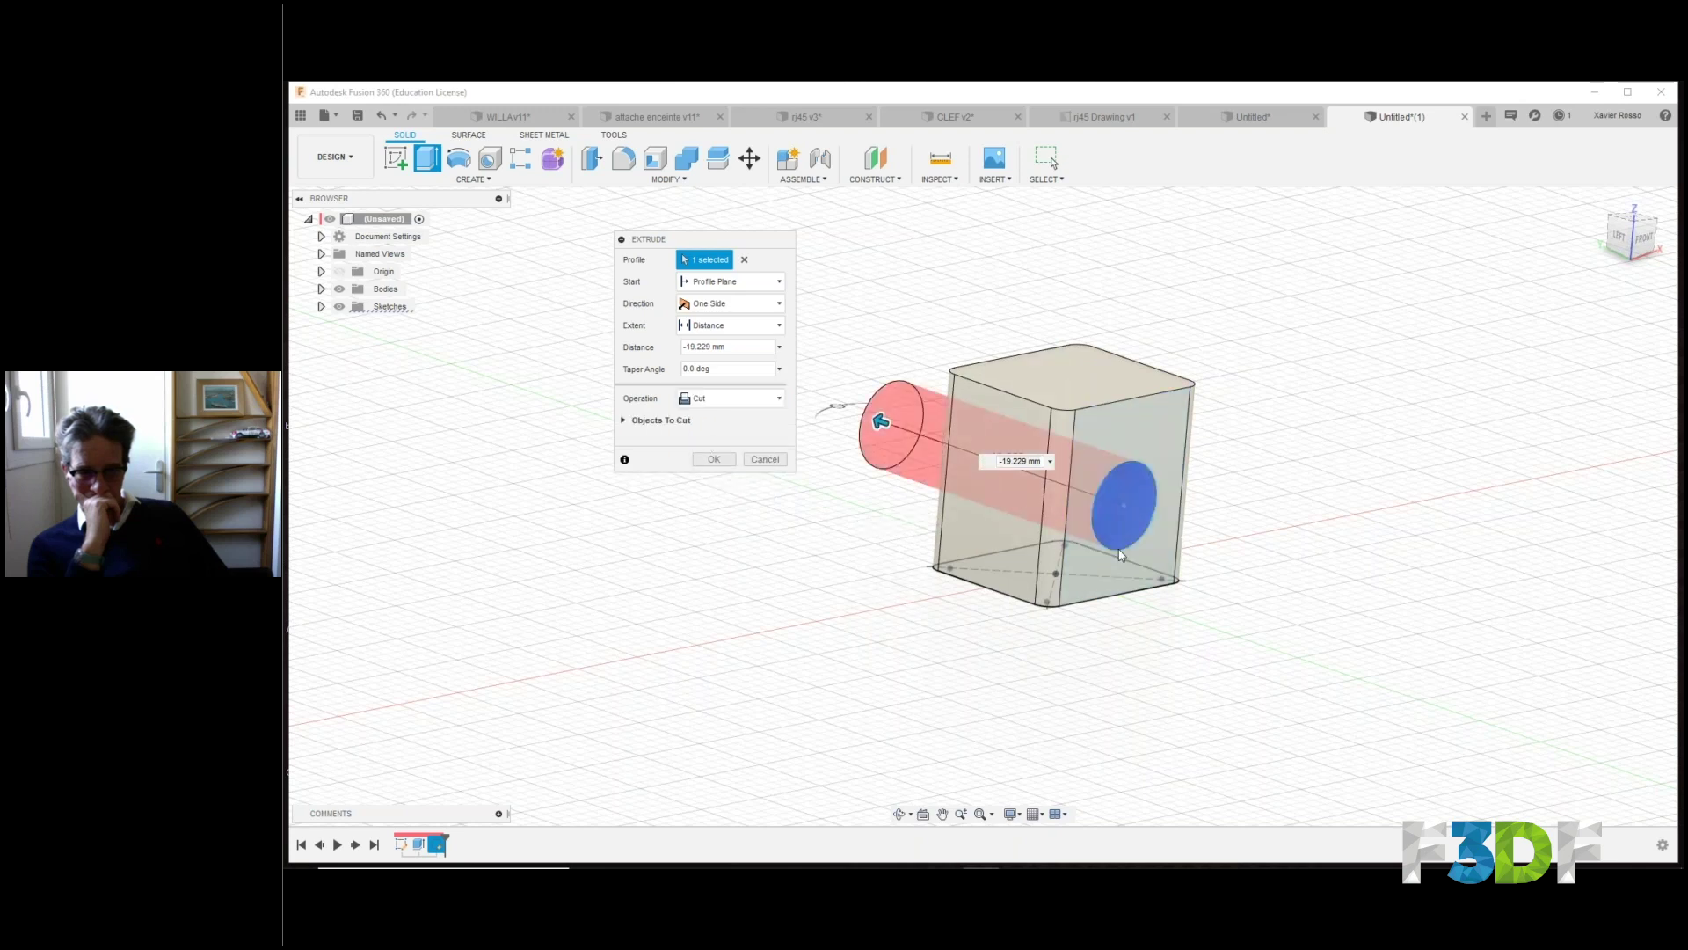
left_click(724, 463)
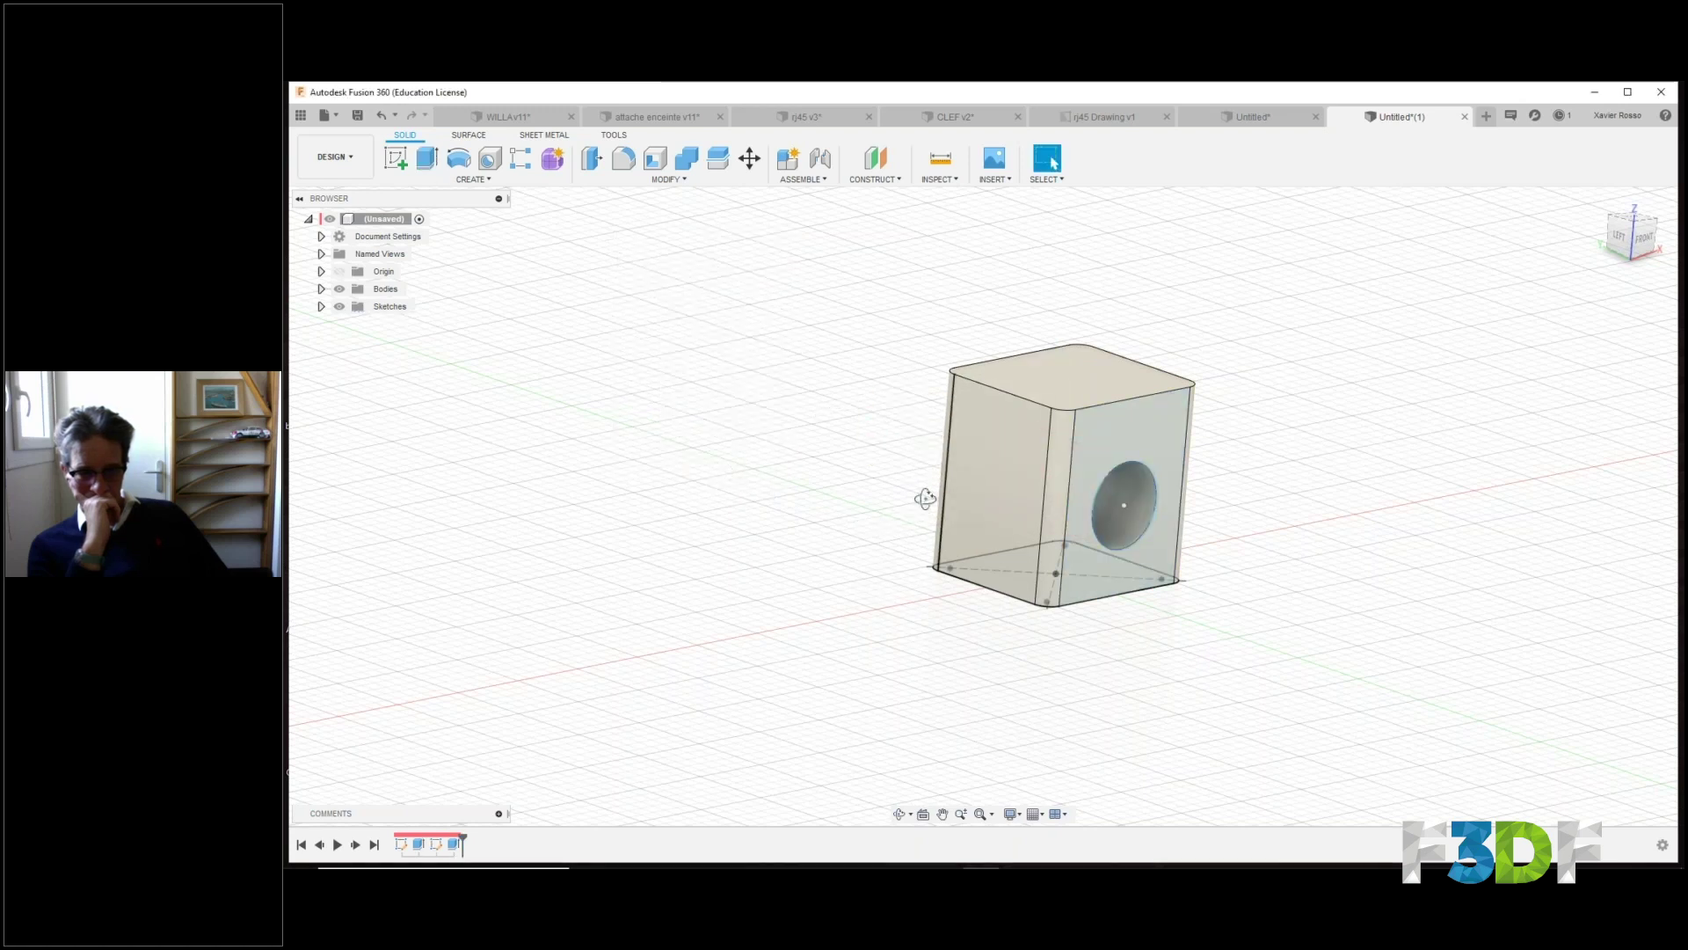
mouse_move(925, 499)
middle_mouse_down("shift")
mouse_move(885, 478)
mouse_move(893, 509)
middle_mouse_up("shift")
Undo the circular cut, the circle and its front-face sketch.
key("ctrl+z")
key("ctrl+z")
key("ctrl+z")
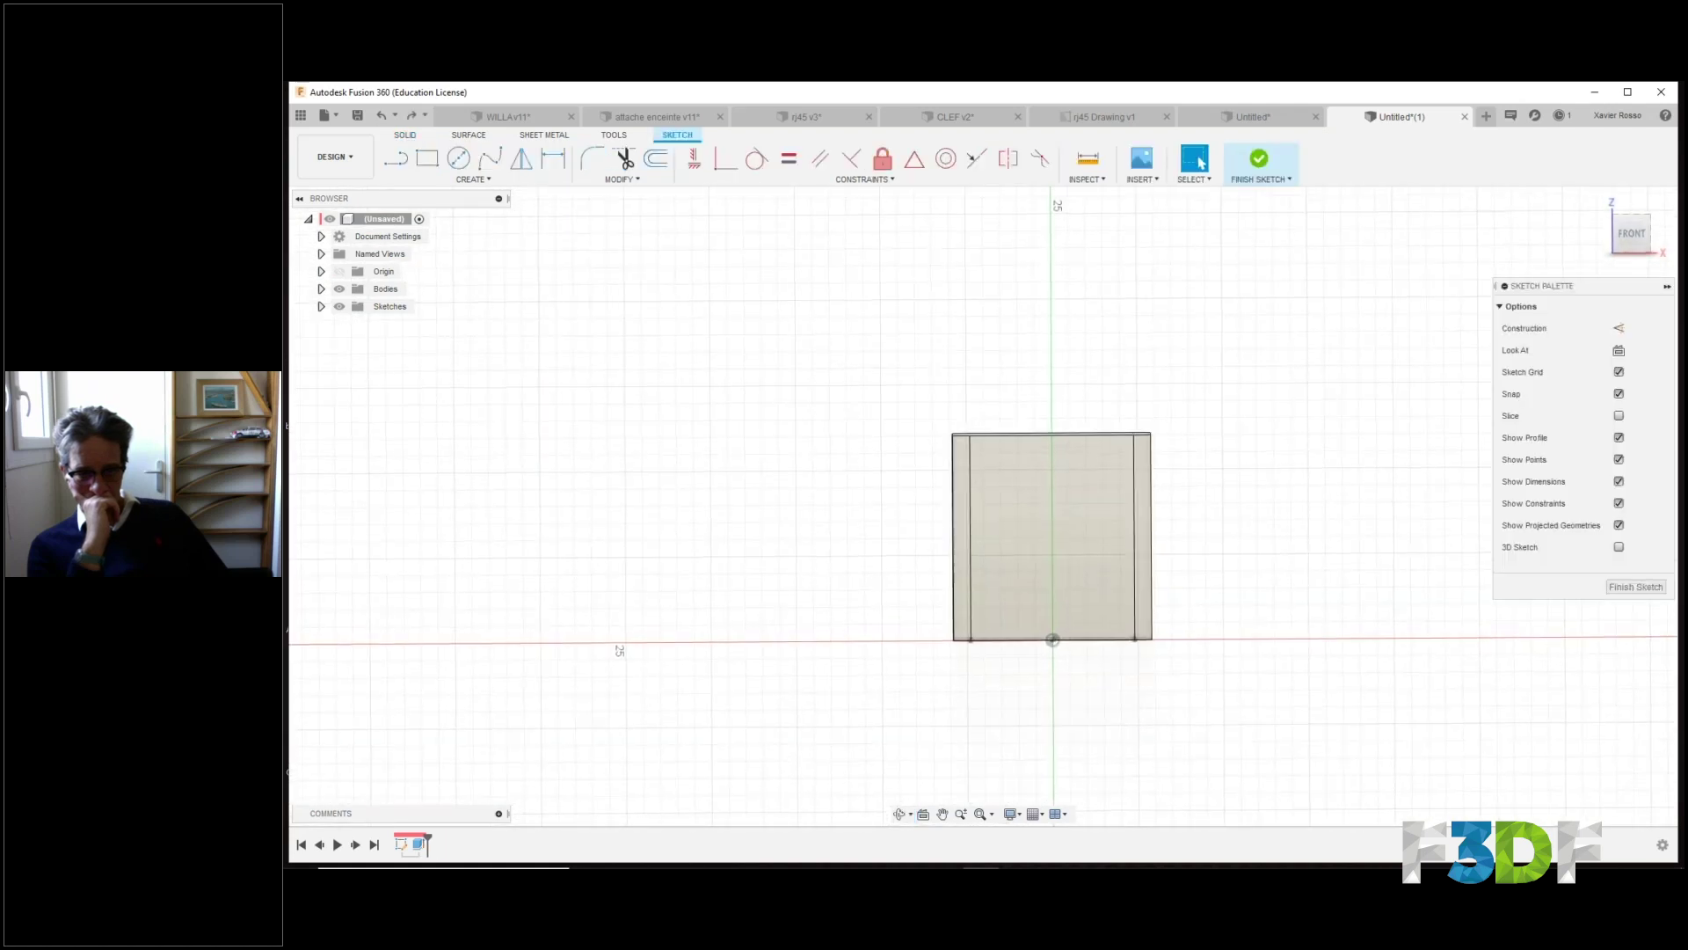
middle_click_drag(618, 652, 645, 638, "shift")
key("ctrl+z")
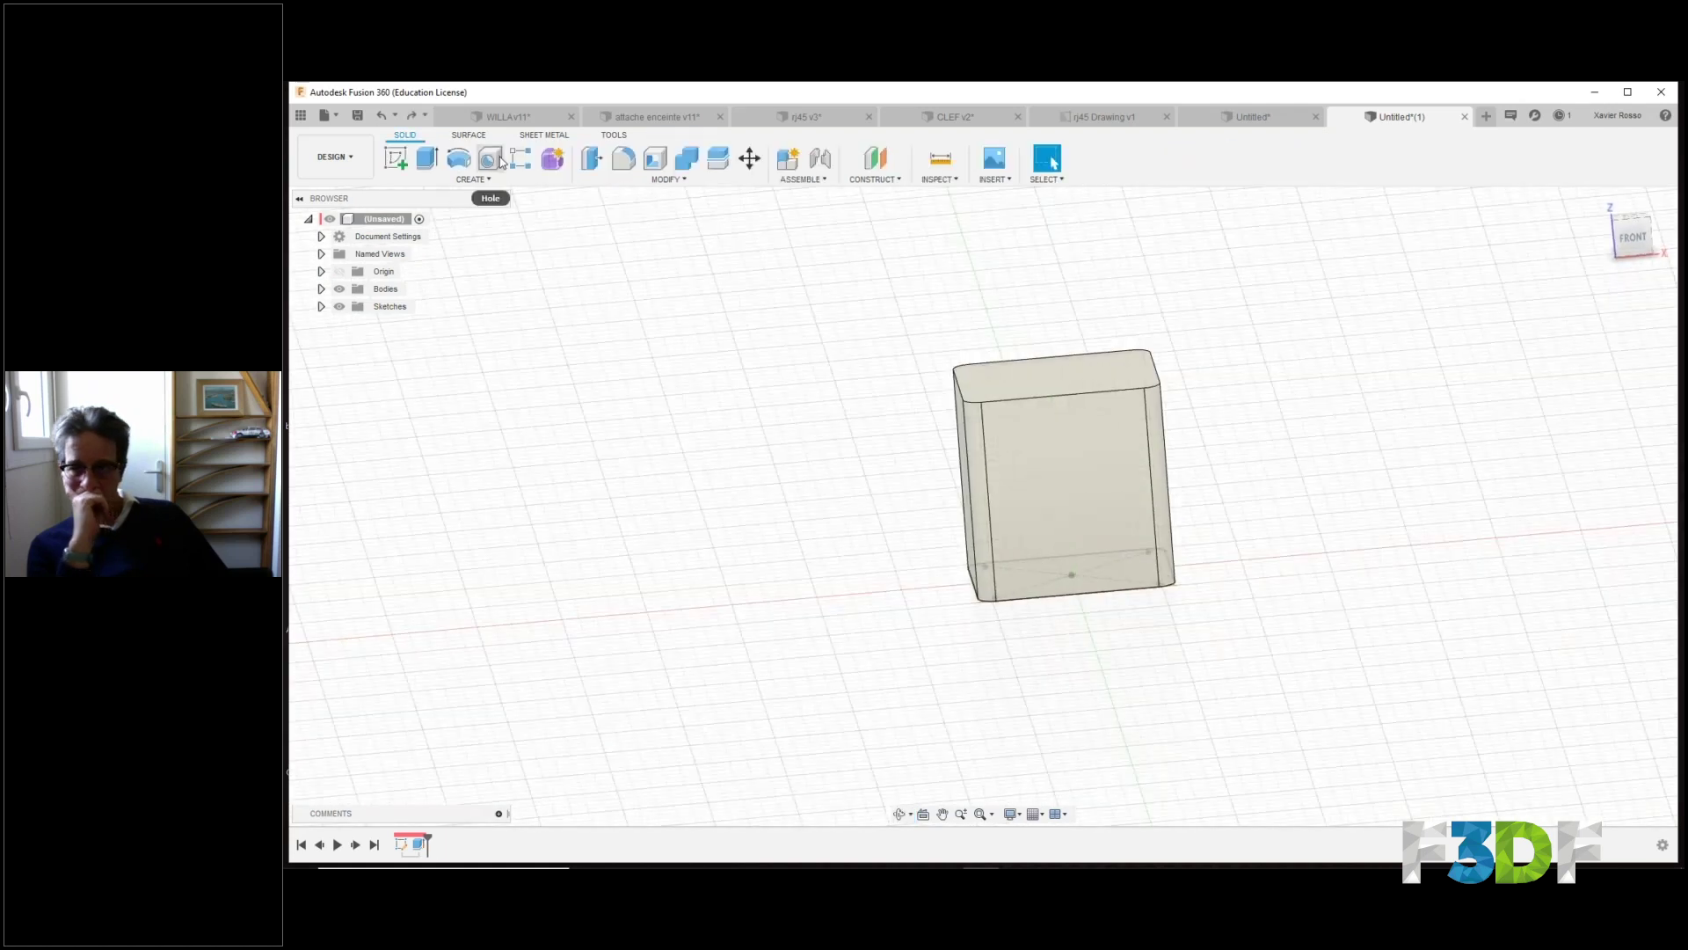
Place a simple 5 mm diameter hole near the centre of the block's front face using the Hole command.
left_click(475, 179)
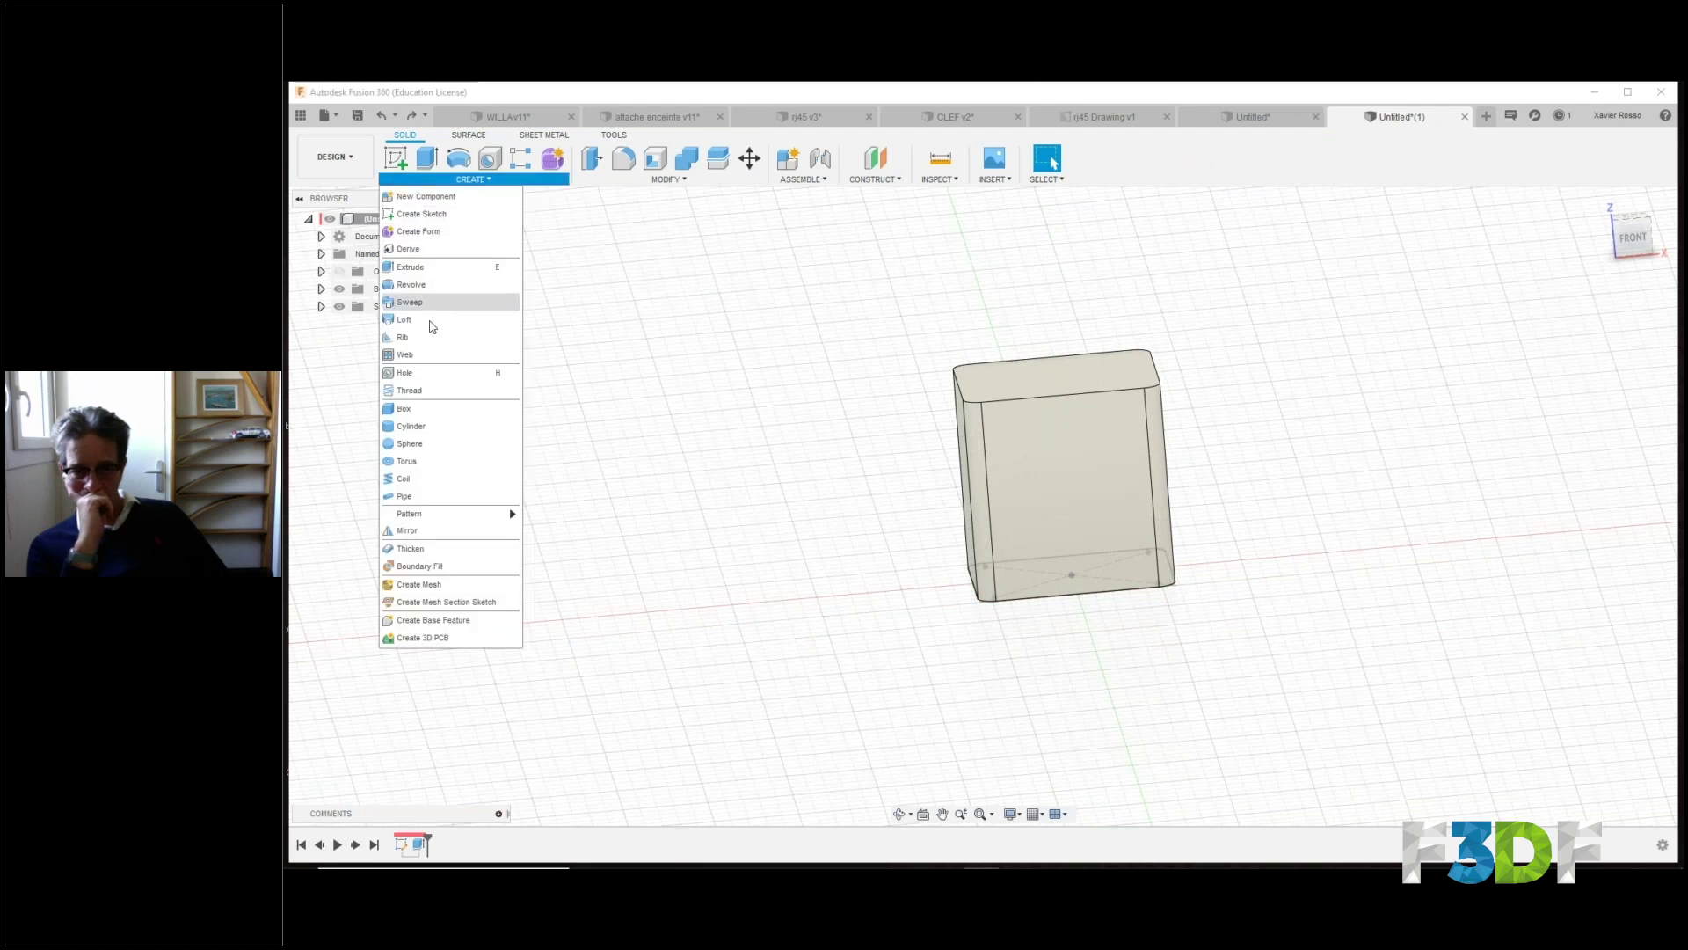
left_click(407, 373)
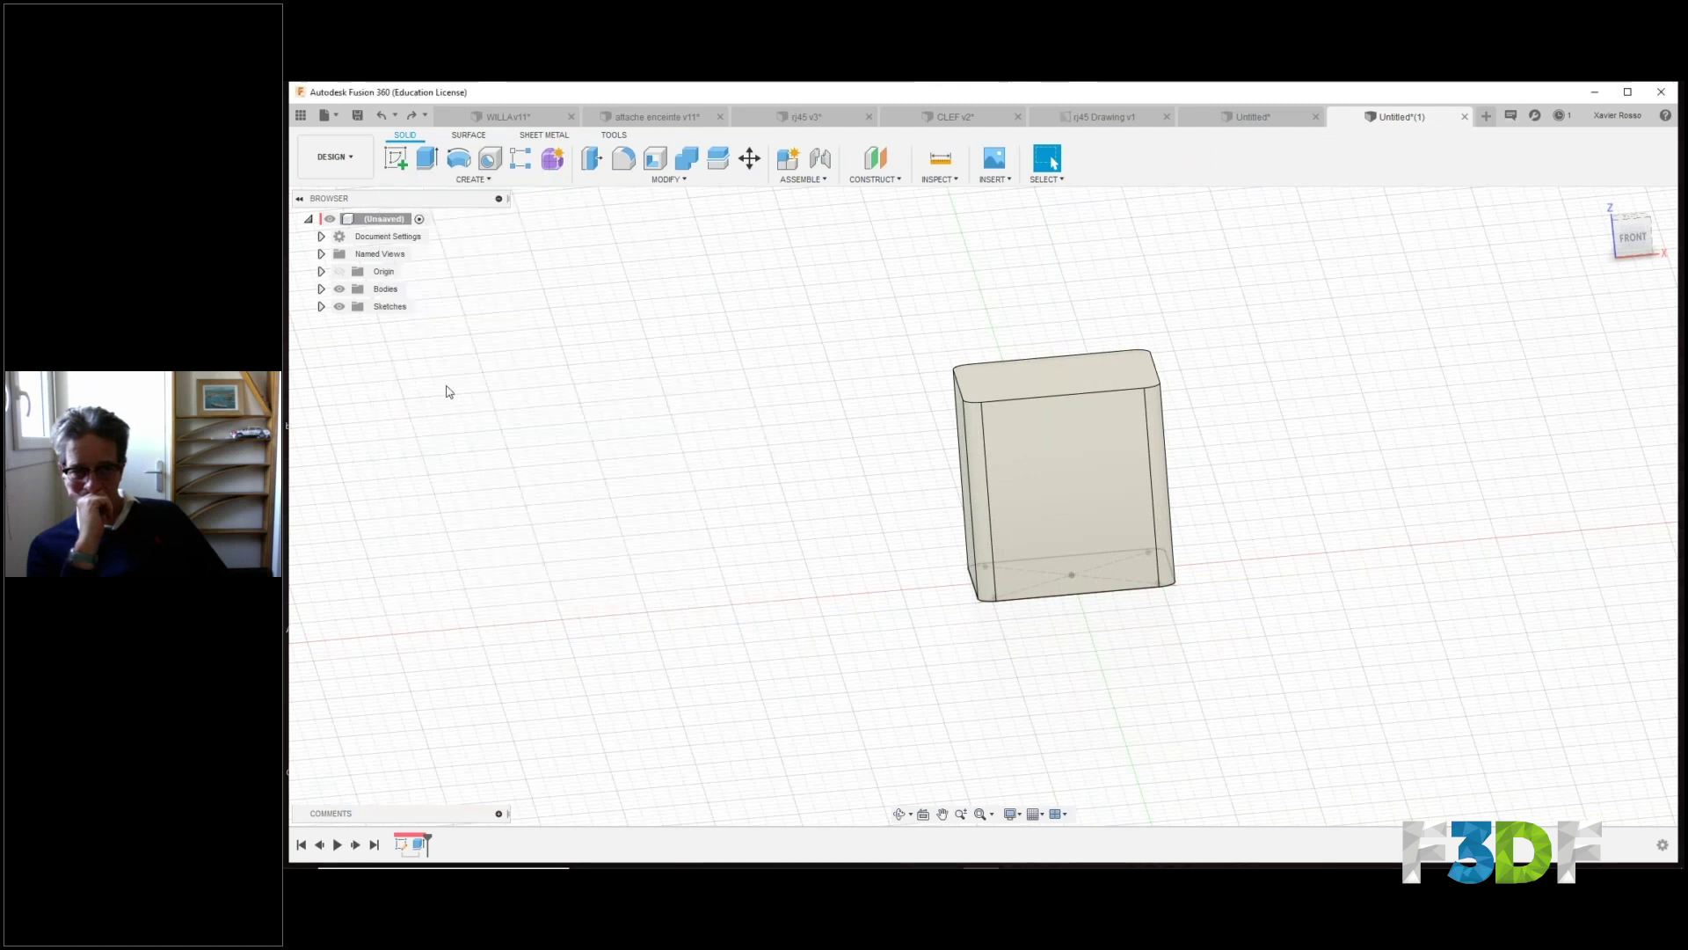
left_click(1068, 477)
mouse_move(1059, 466)
left_mouse_down()
mouse_move(1024, 515)
mouse_move(1110, 503)
mouse_move(1055, 396)
mouse_move(1070, 495)
mouse_move(1136, 486)
mouse_move(1069, 494)
left_mouse_up()
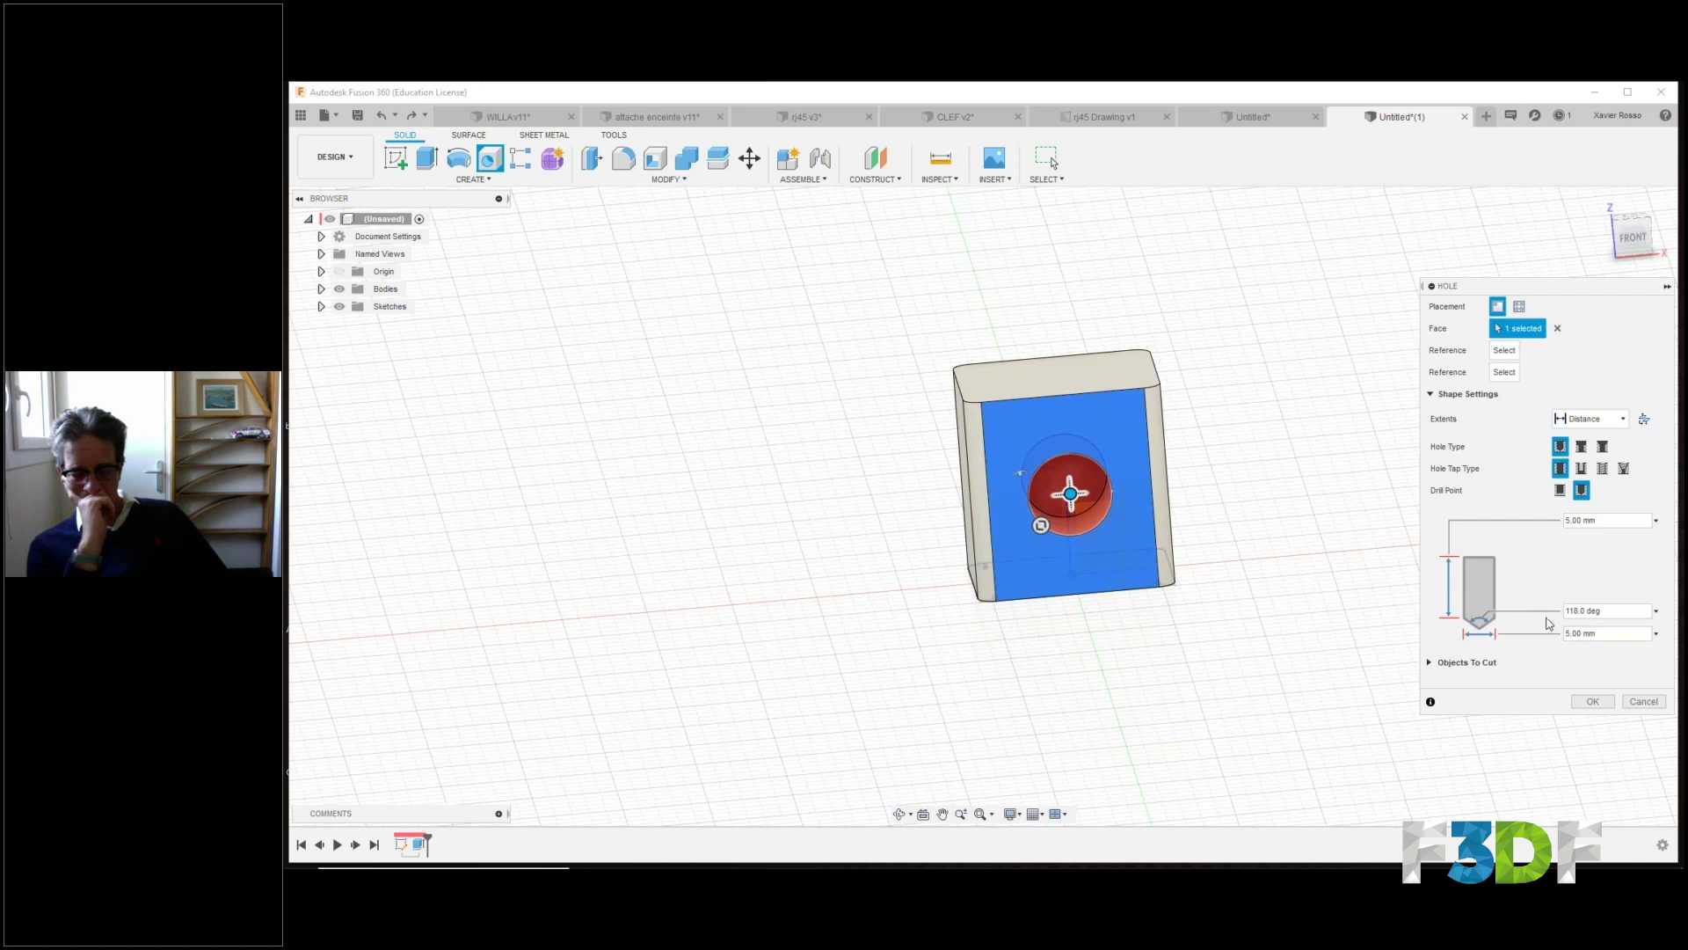
Change the hole to a counterbore with a head diameter of about 7.7 mm and a hole diameter of about 4.3 mm.
left_click(1581, 446)
left_click_drag(1023, 496, 1004, 495)
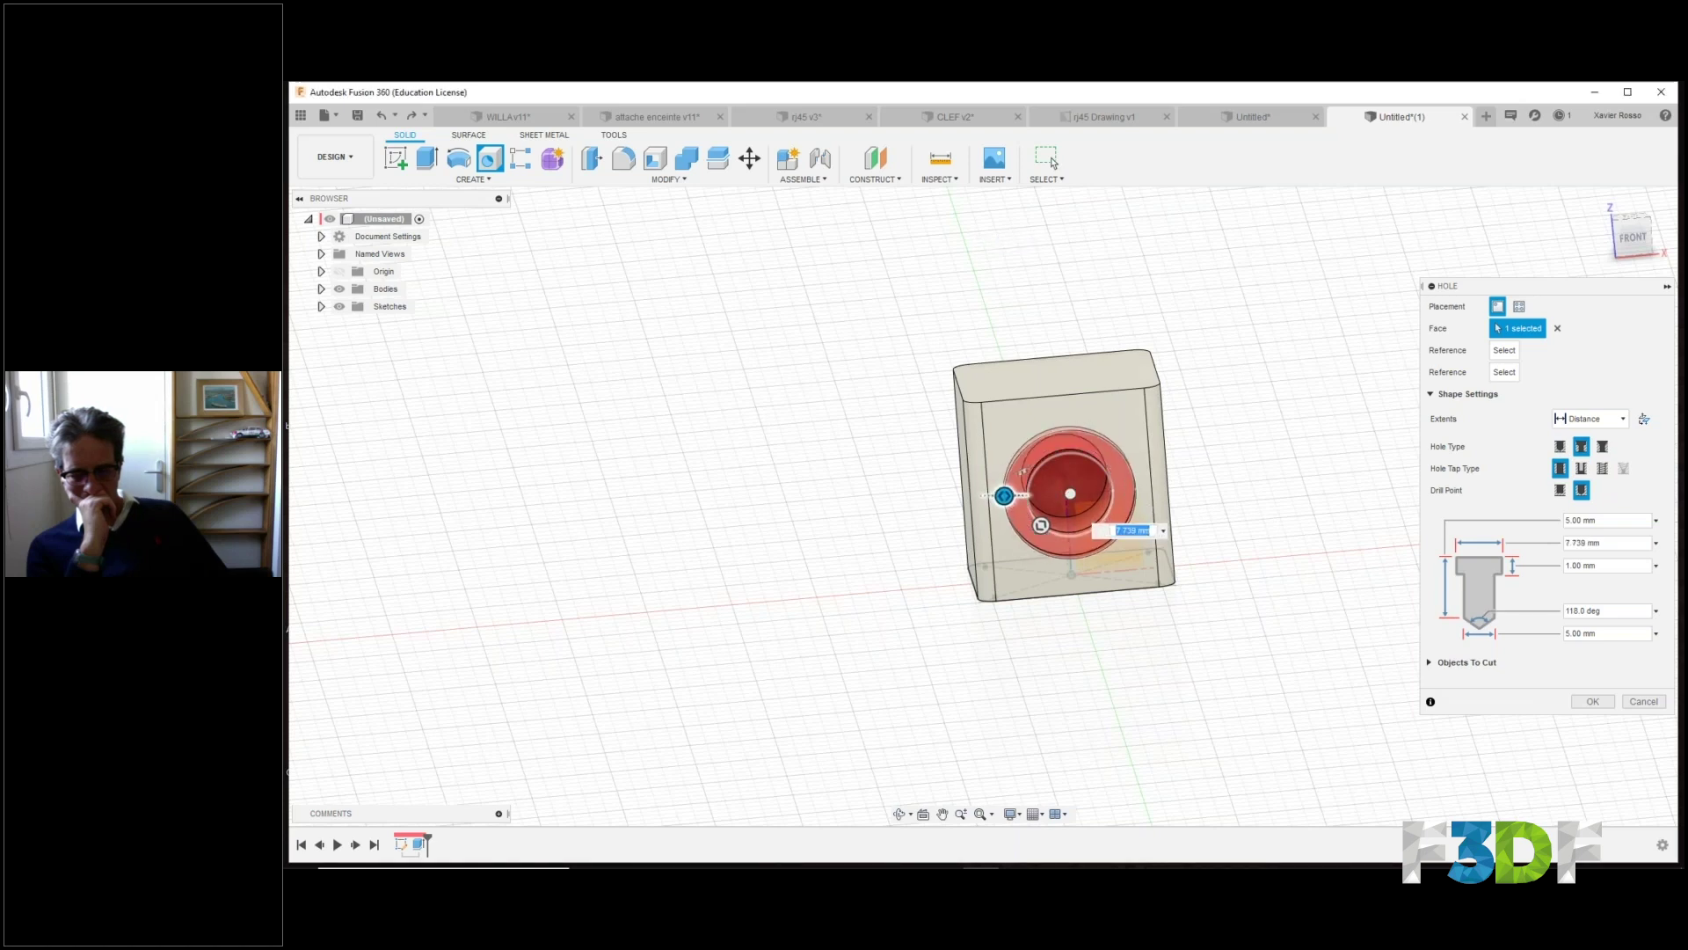
middle_click_drag(1155, 483, 1178, 440)
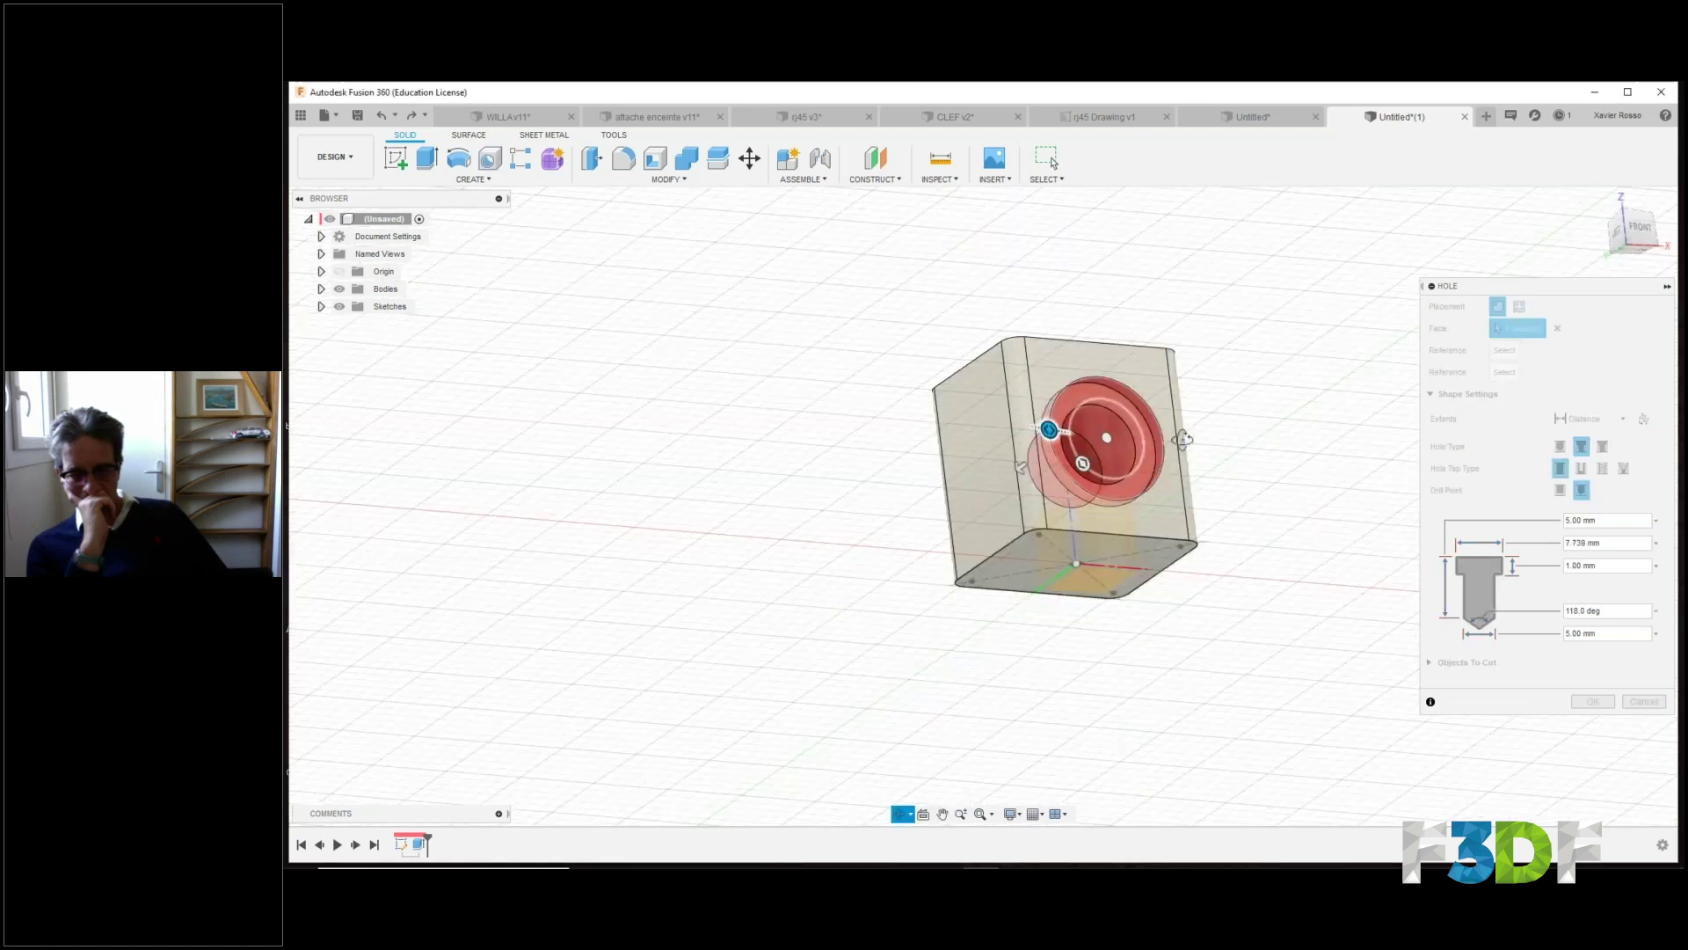
left_click_drag(1080, 464, 1071, 475)
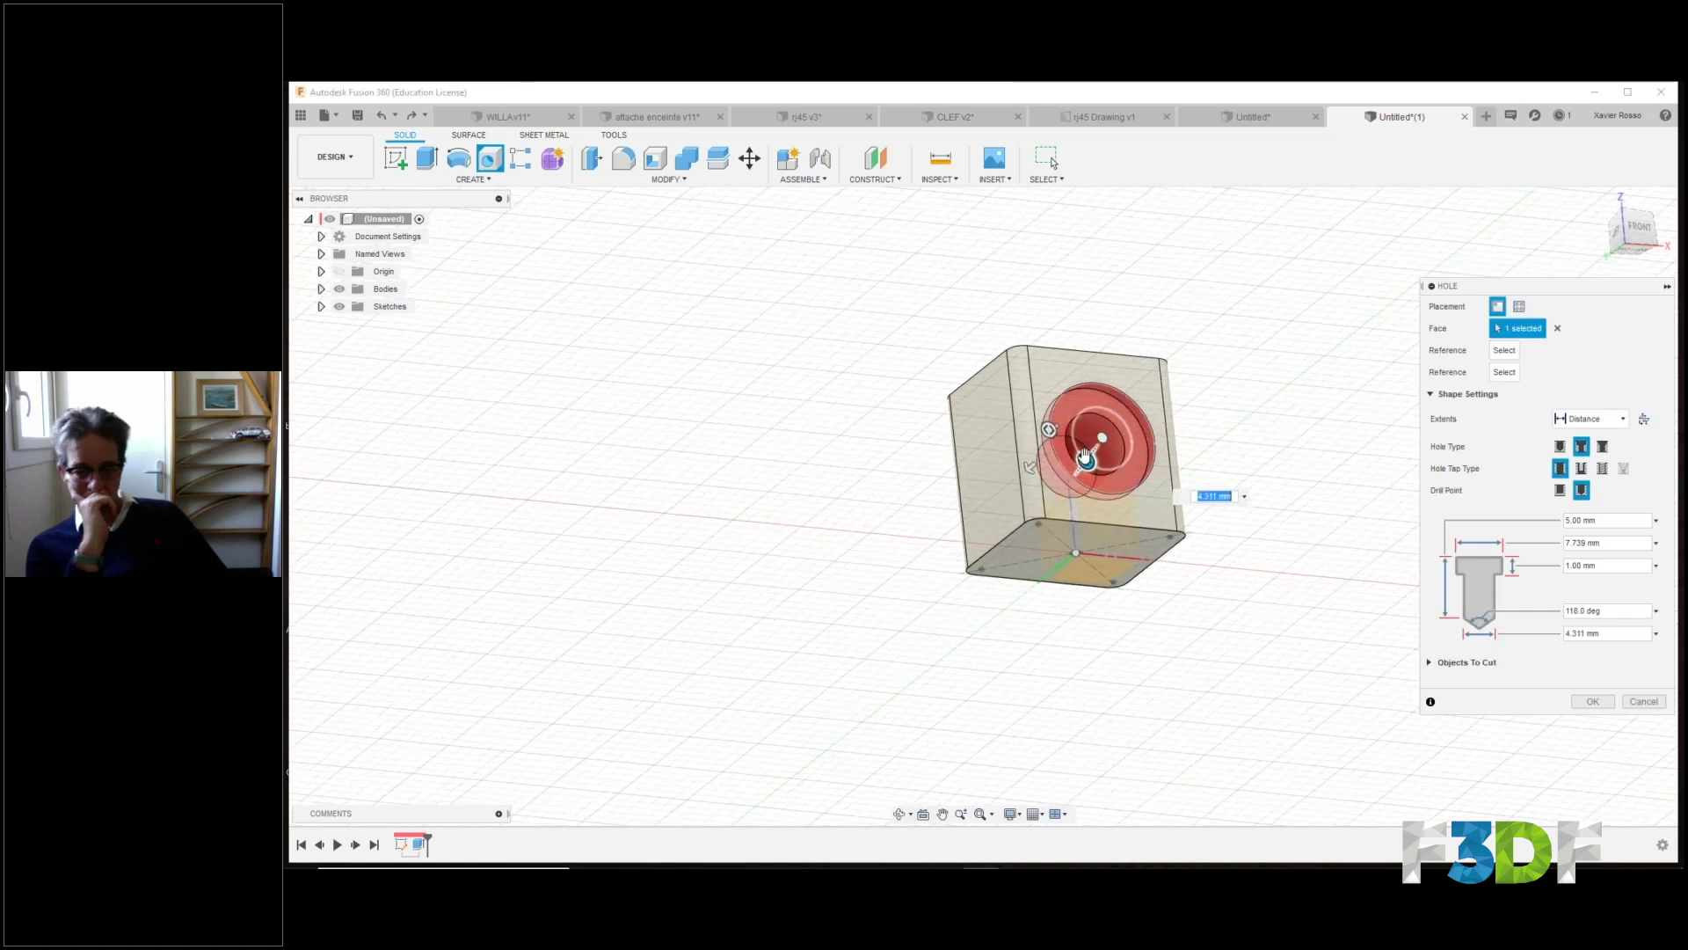
scroll(1085, 459, "up", 5)
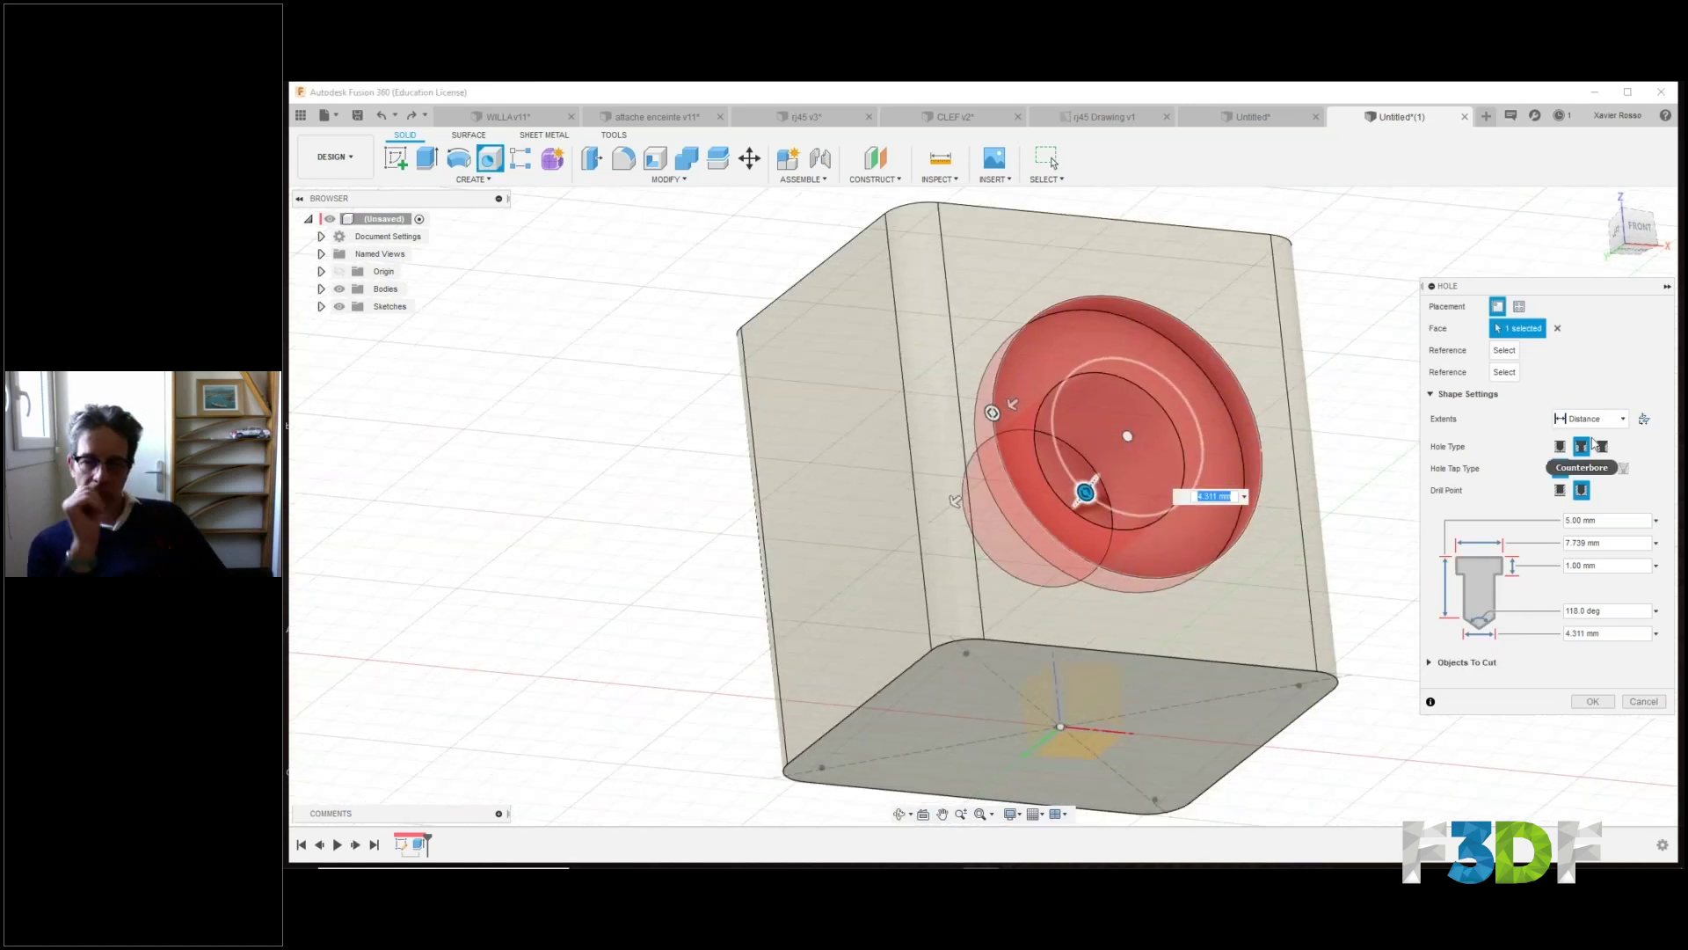
Change the hole to a countersink and reduce its hole diameter to about 3.2 mm.
left_click(1602, 447)
mouse_move(1083, 494)
left_mouse_down()
mouse_move(1116, 456)
mouse_move(1092, 473)
left_mouse_up()
middle_click_drag(1092, 473, 1020, 457, "shift")
left_click(1583, 566)
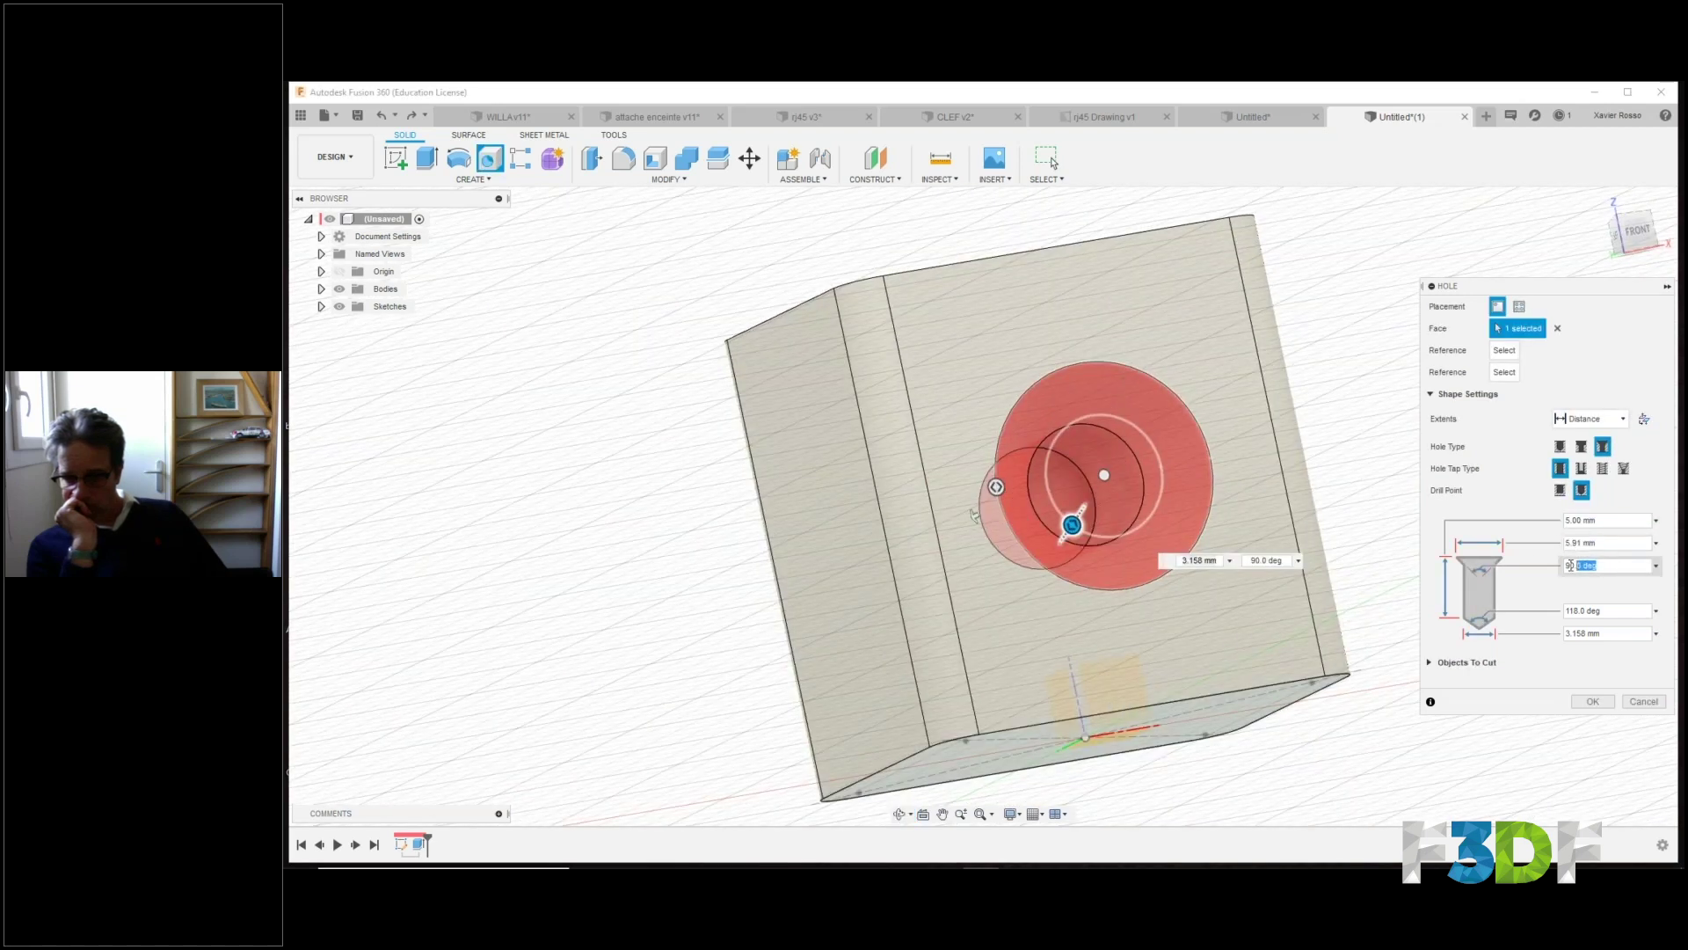
left_click(1621, 610)
left_click(1580, 633)
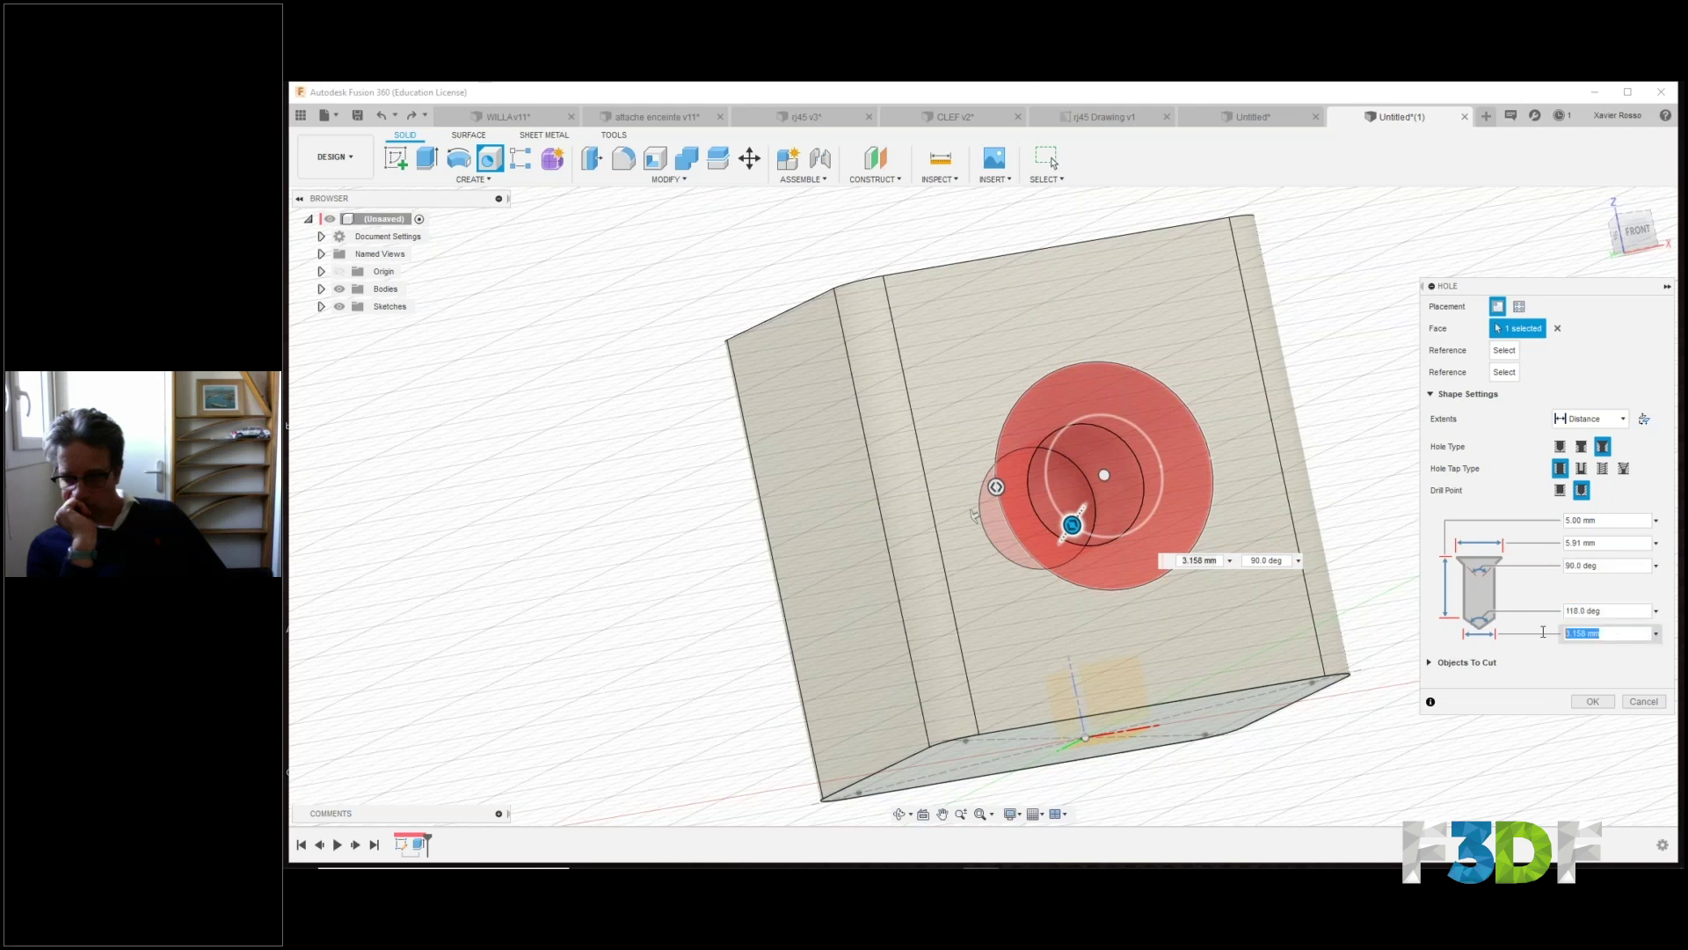
Make the countersunk hole tapped with a modeled ISO metric M3x0.5 thread and create it.
left_click(1603, 468)
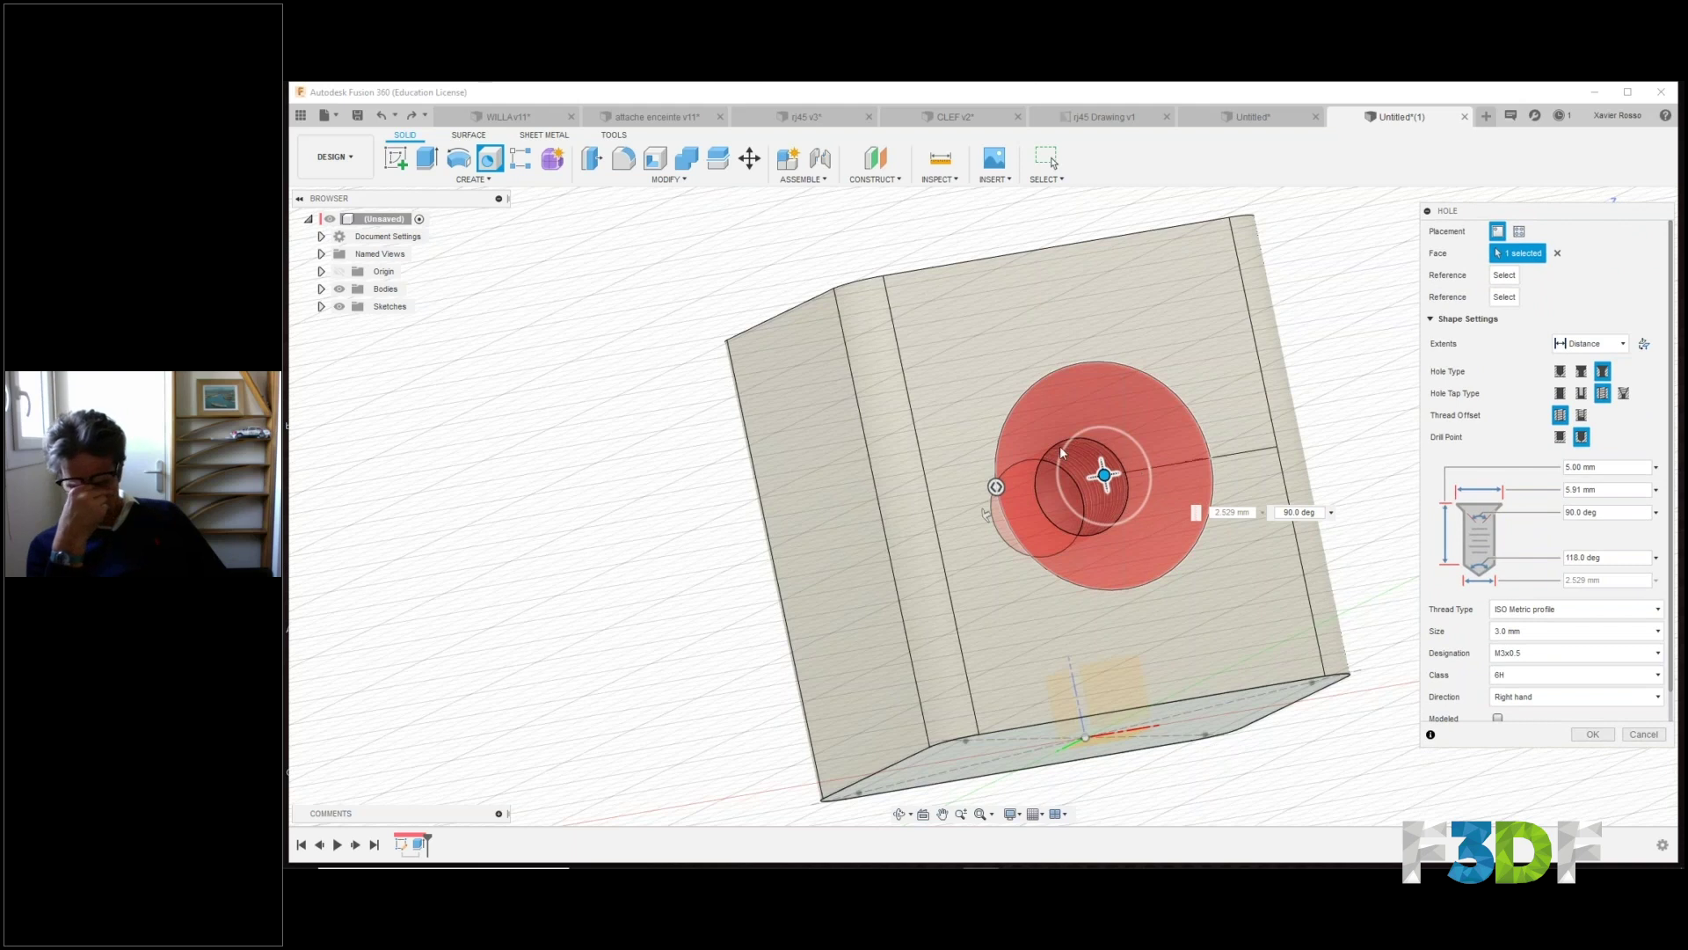
scroll(1064, 463, "up", 5)
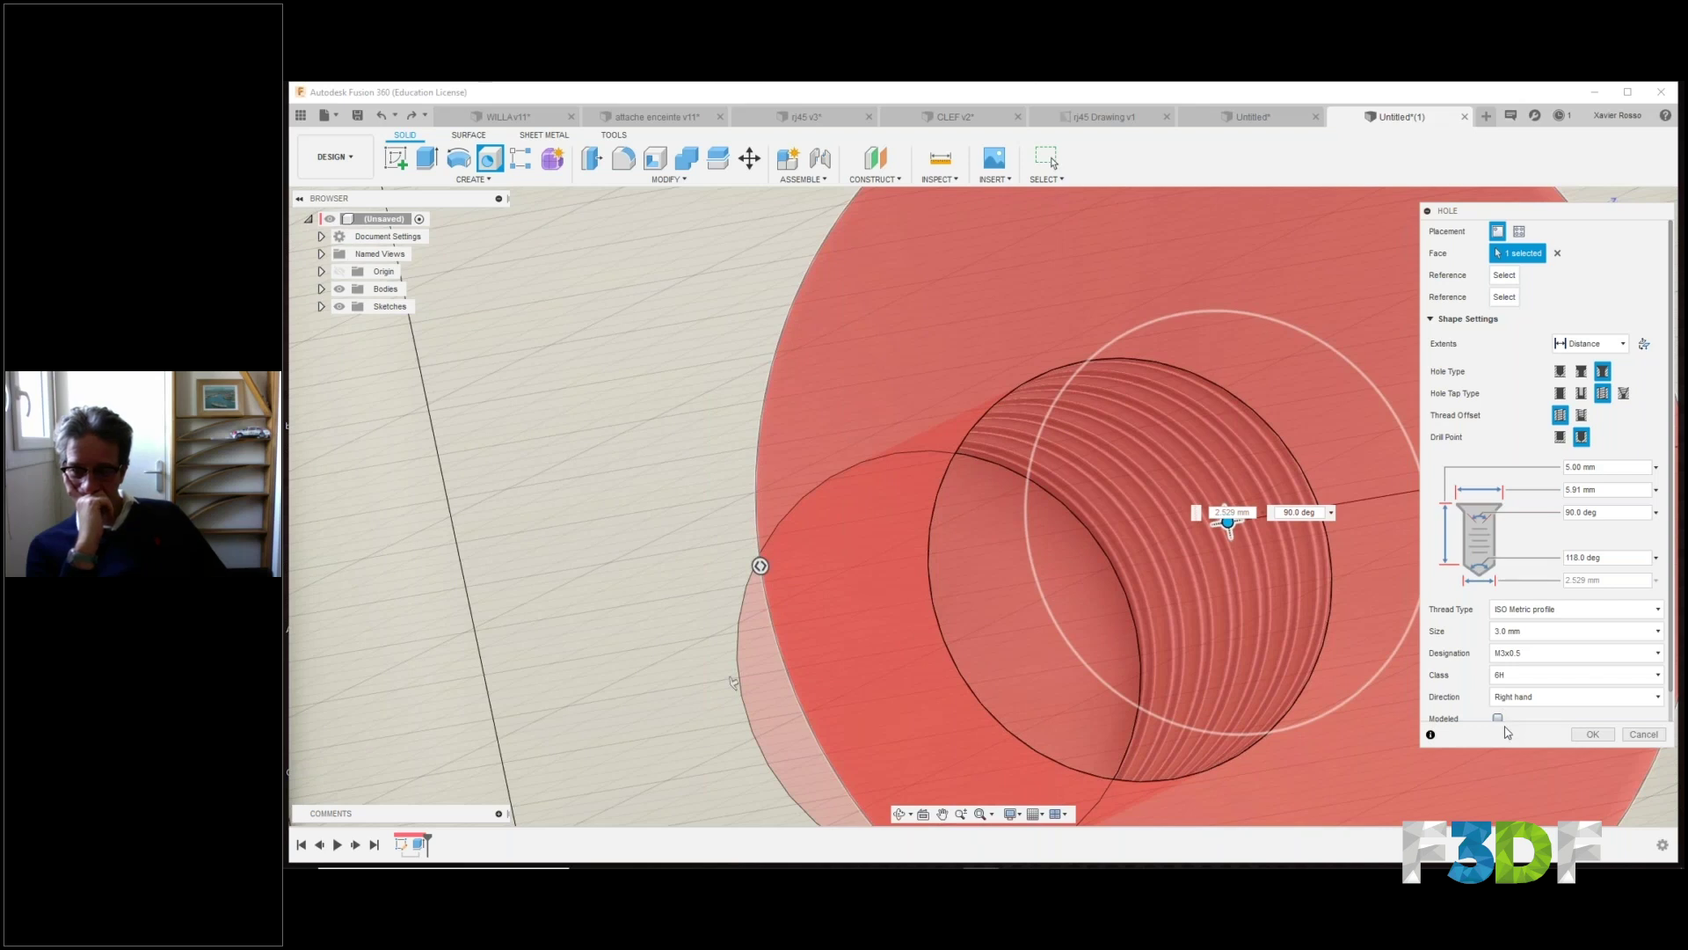
left_click(1499, 718)
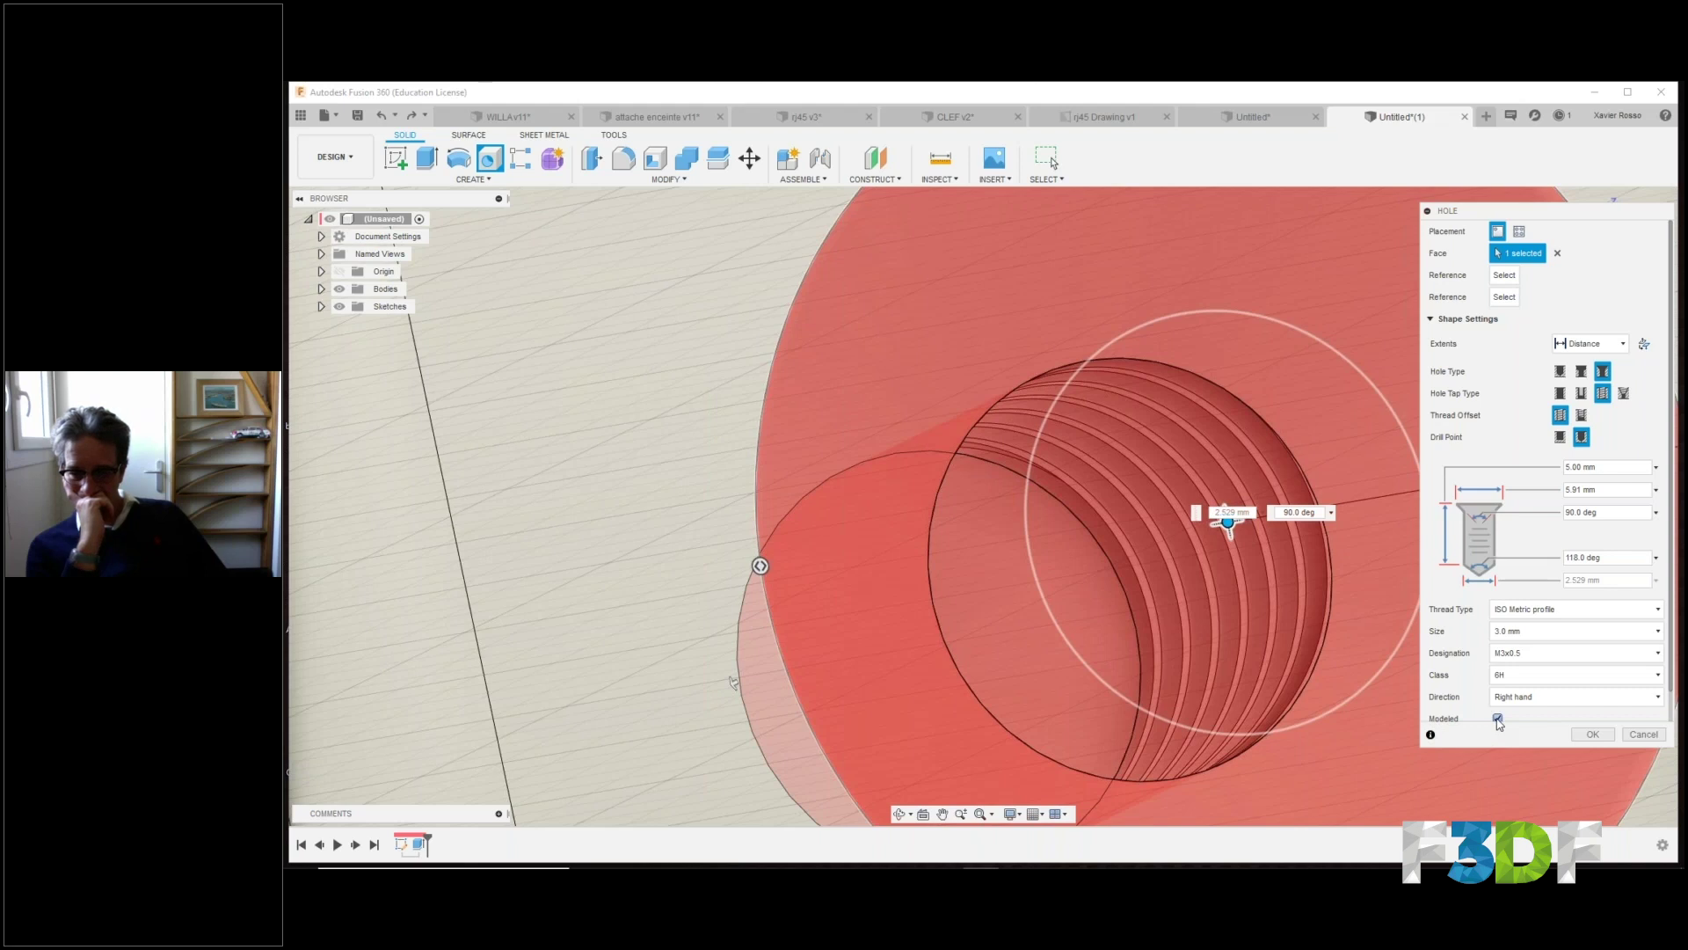
left_click(1592, 734)
Undo the threaded countersunk hole.
scroll(1138, 608, "up", 3)
key("ctrl+z")
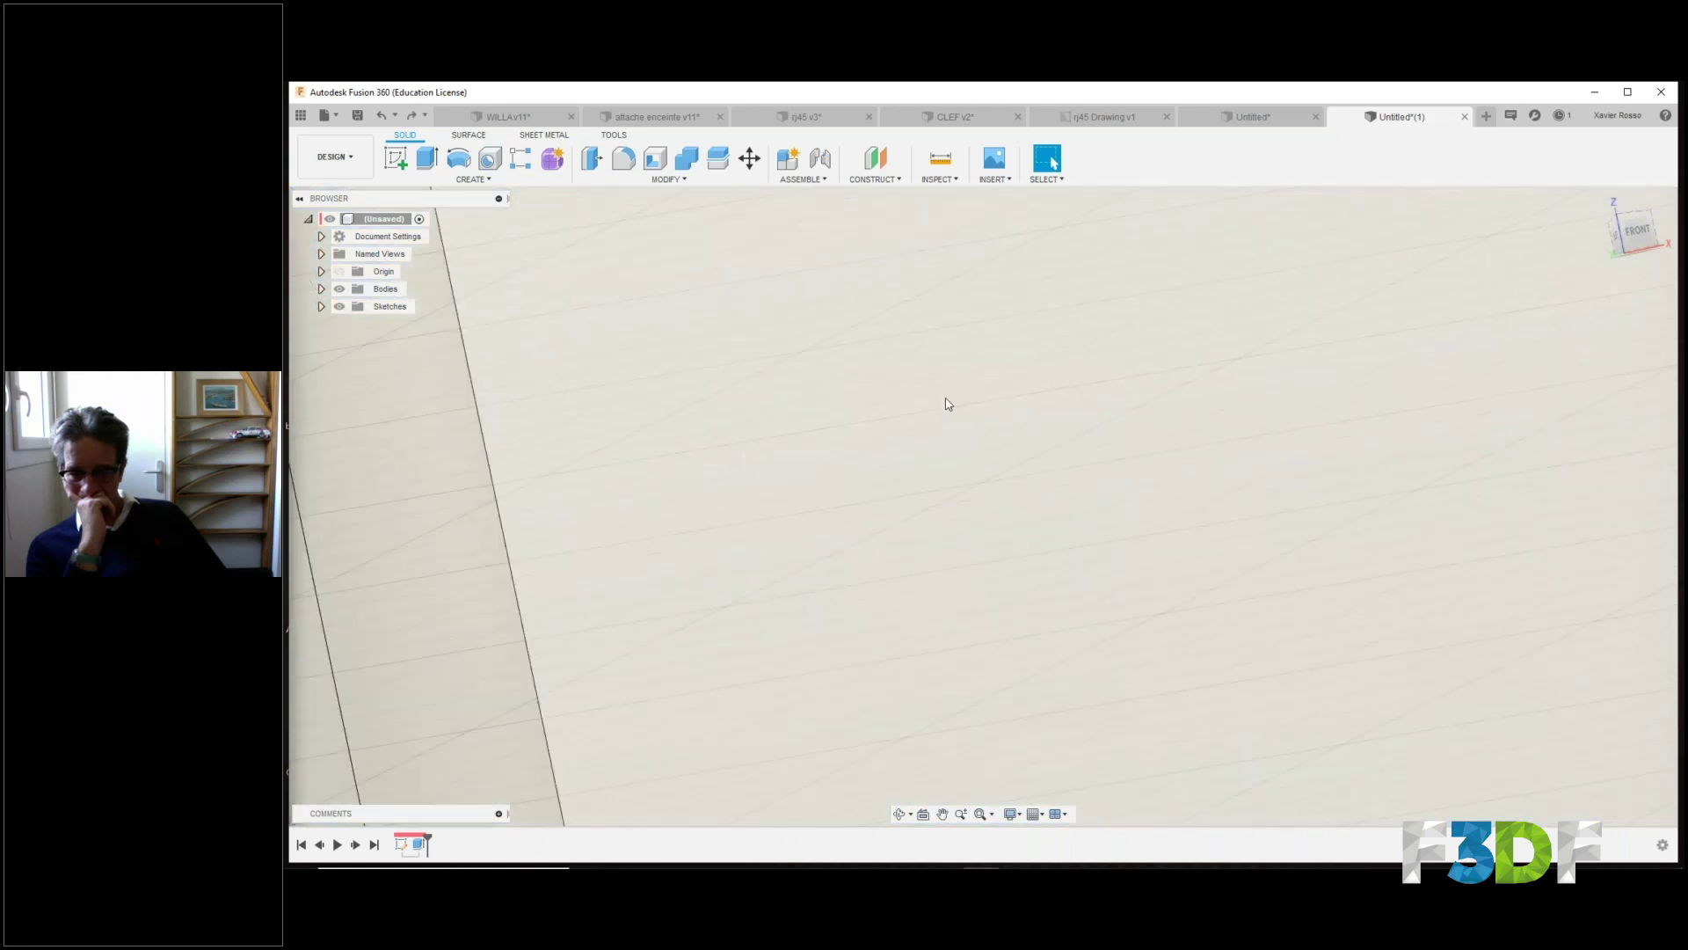
Place a simple, untapped hole about 16.9 mm deep near the middle of the block's front face.
scroll(948, 405, "down", 5)
key("h")
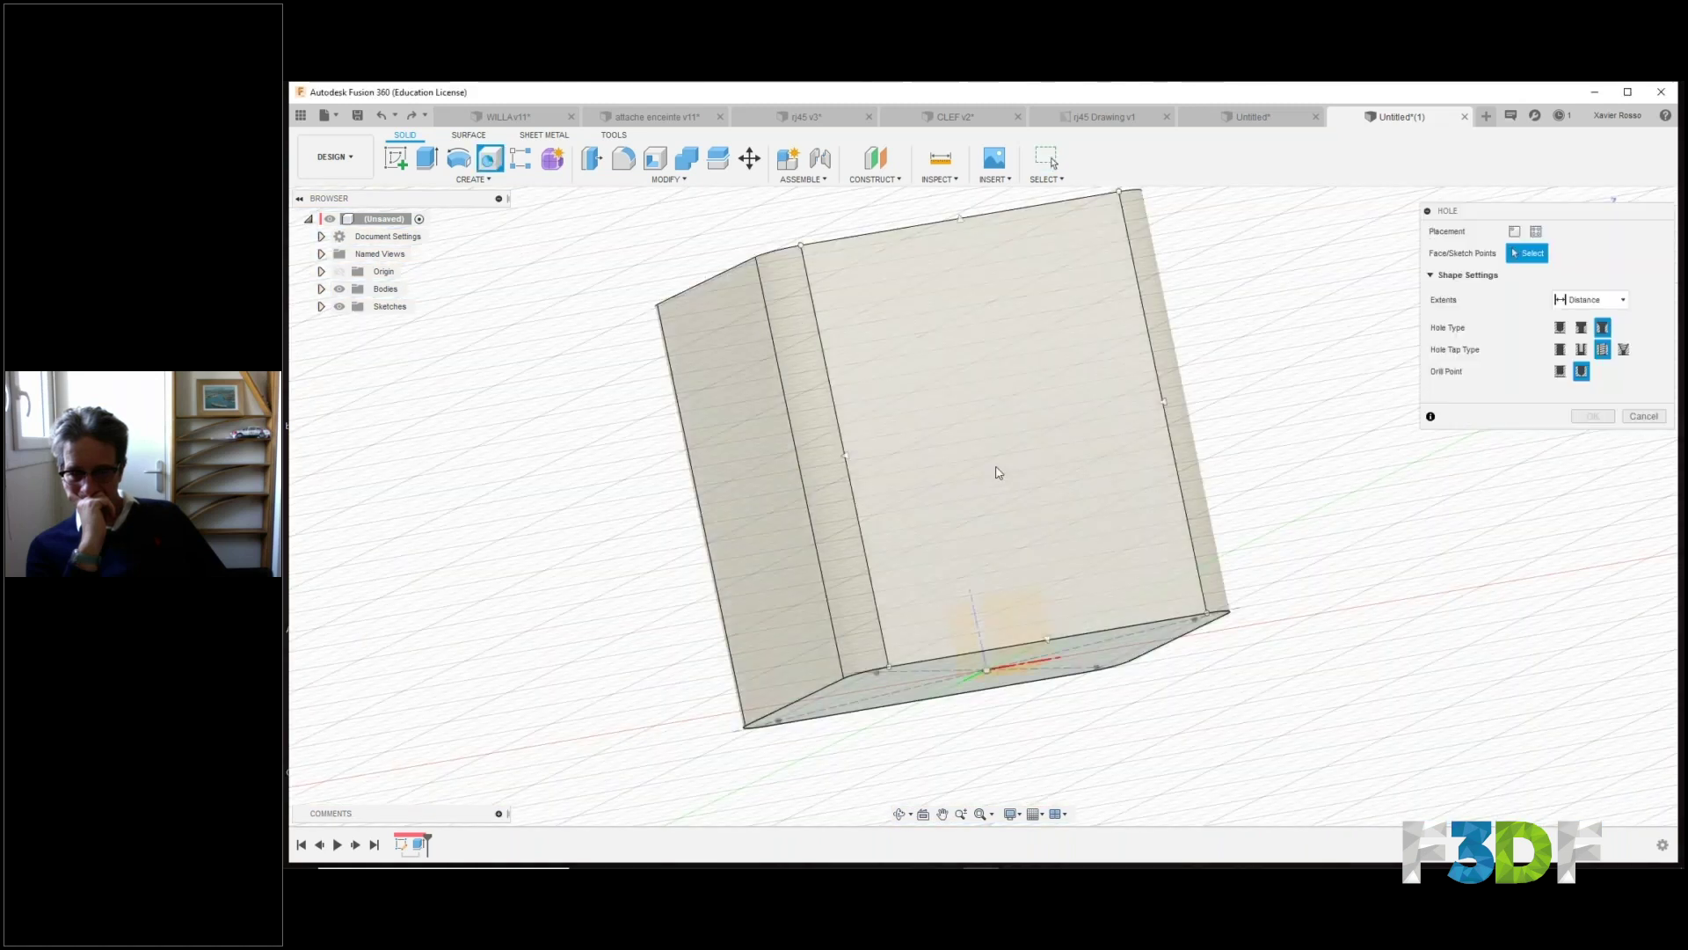
left_click(965, 395)
left_click_drag(964, 396, 1004, 429)
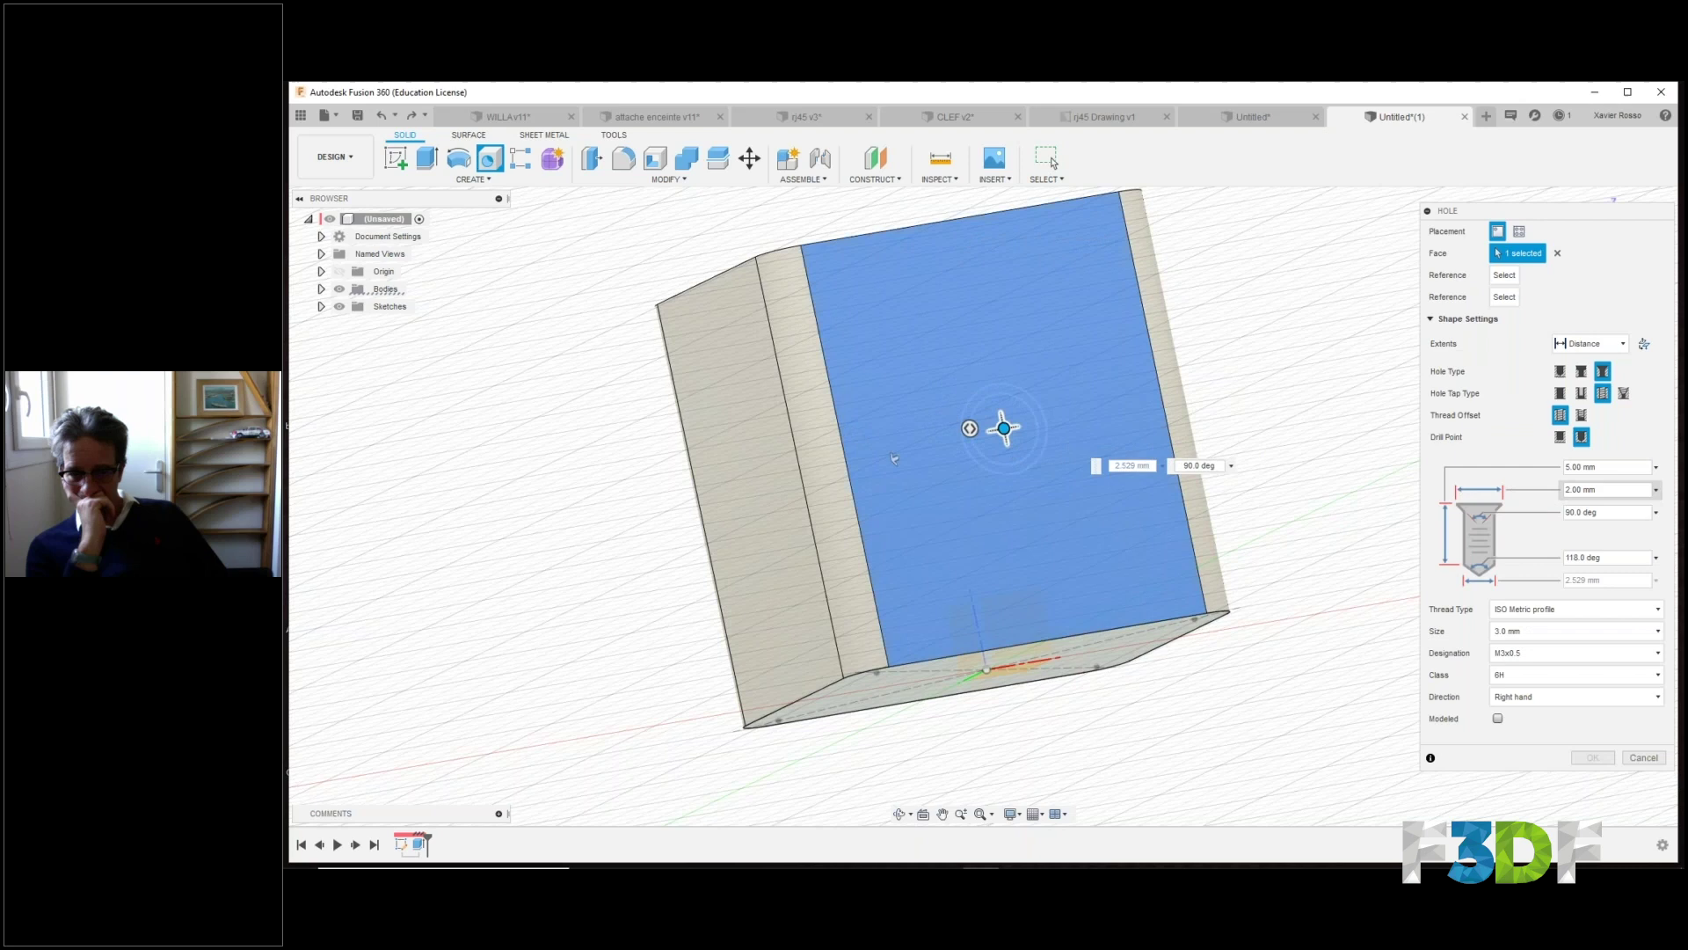
left_click(1560, 371)
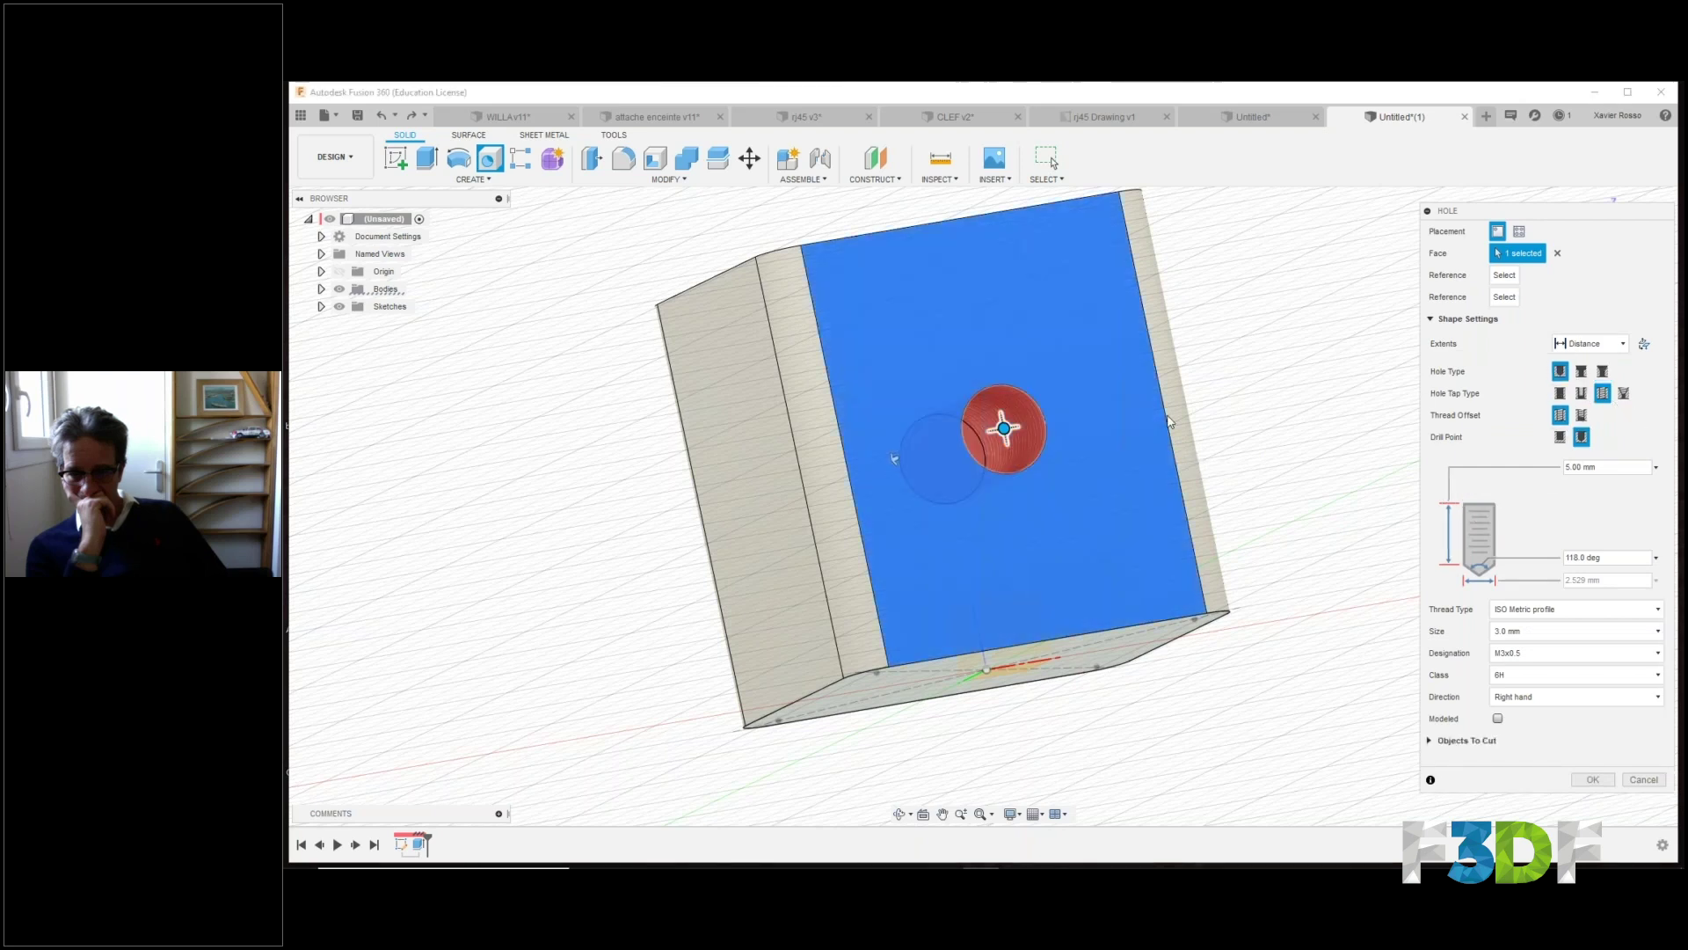
left_click_drag(894, 458, 744, 511)
left_click(1562, 393)
middle_click_drag(1216, 438, 1206, 471)
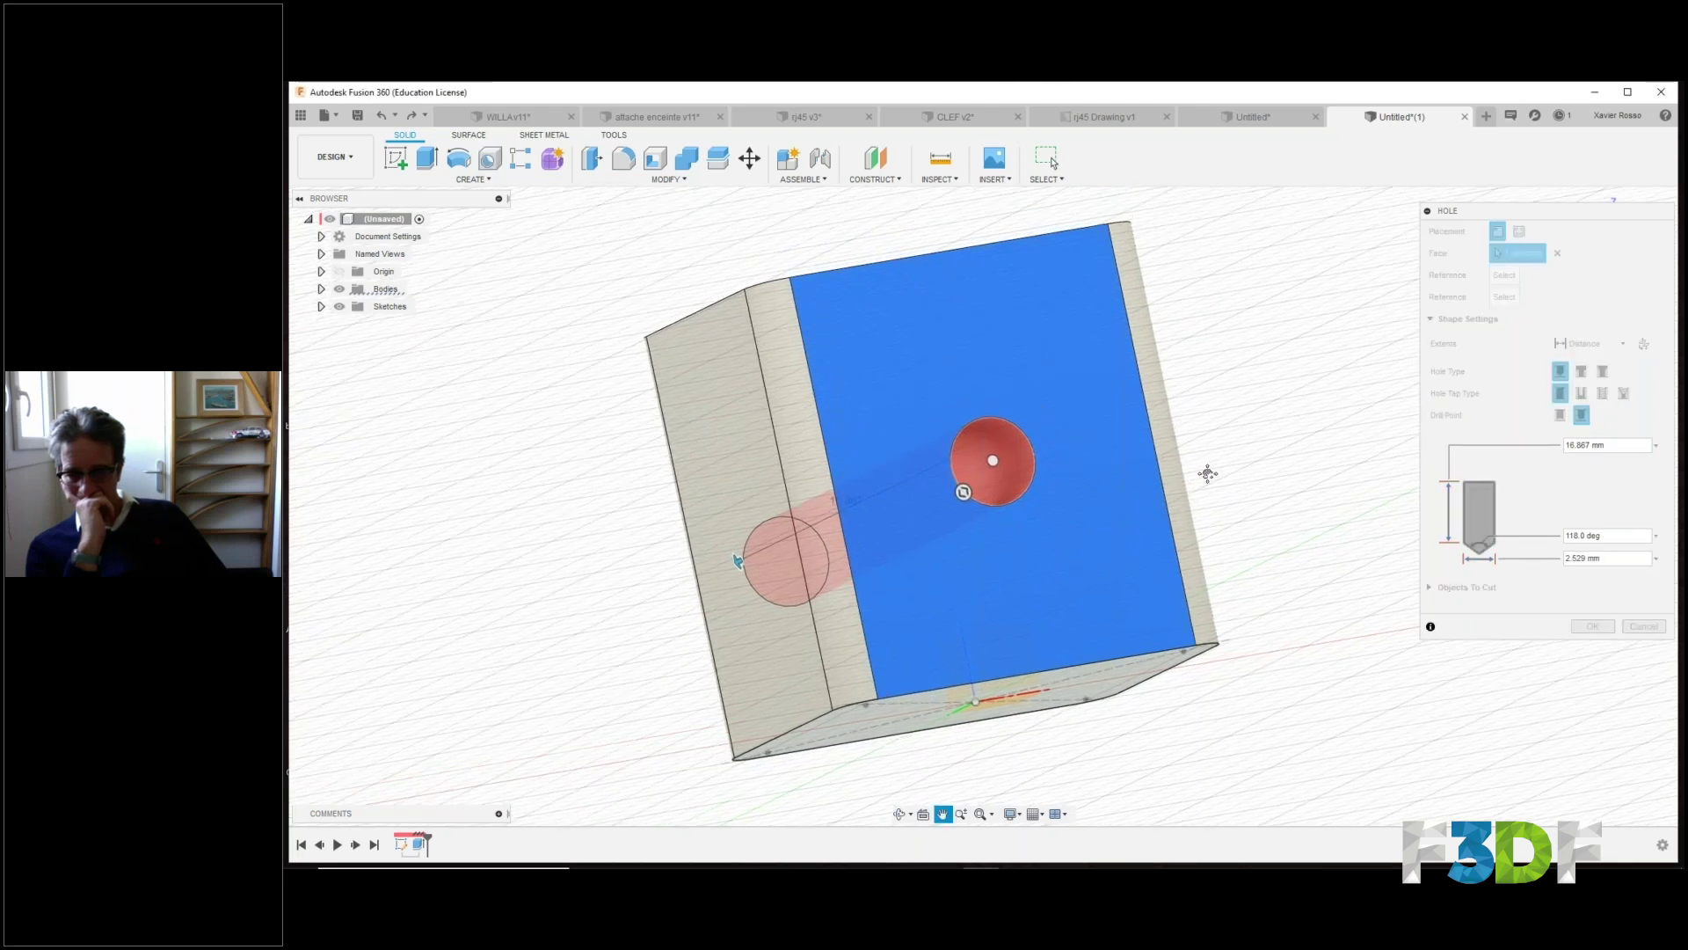
Set the hole diameter to 5 mm and create the hole.
left_click(1583, 558)
type("5")
key("Return")
middle_click_drag(1270, 449, 1099, 525)
scroll(1144, 462, "down", 3)
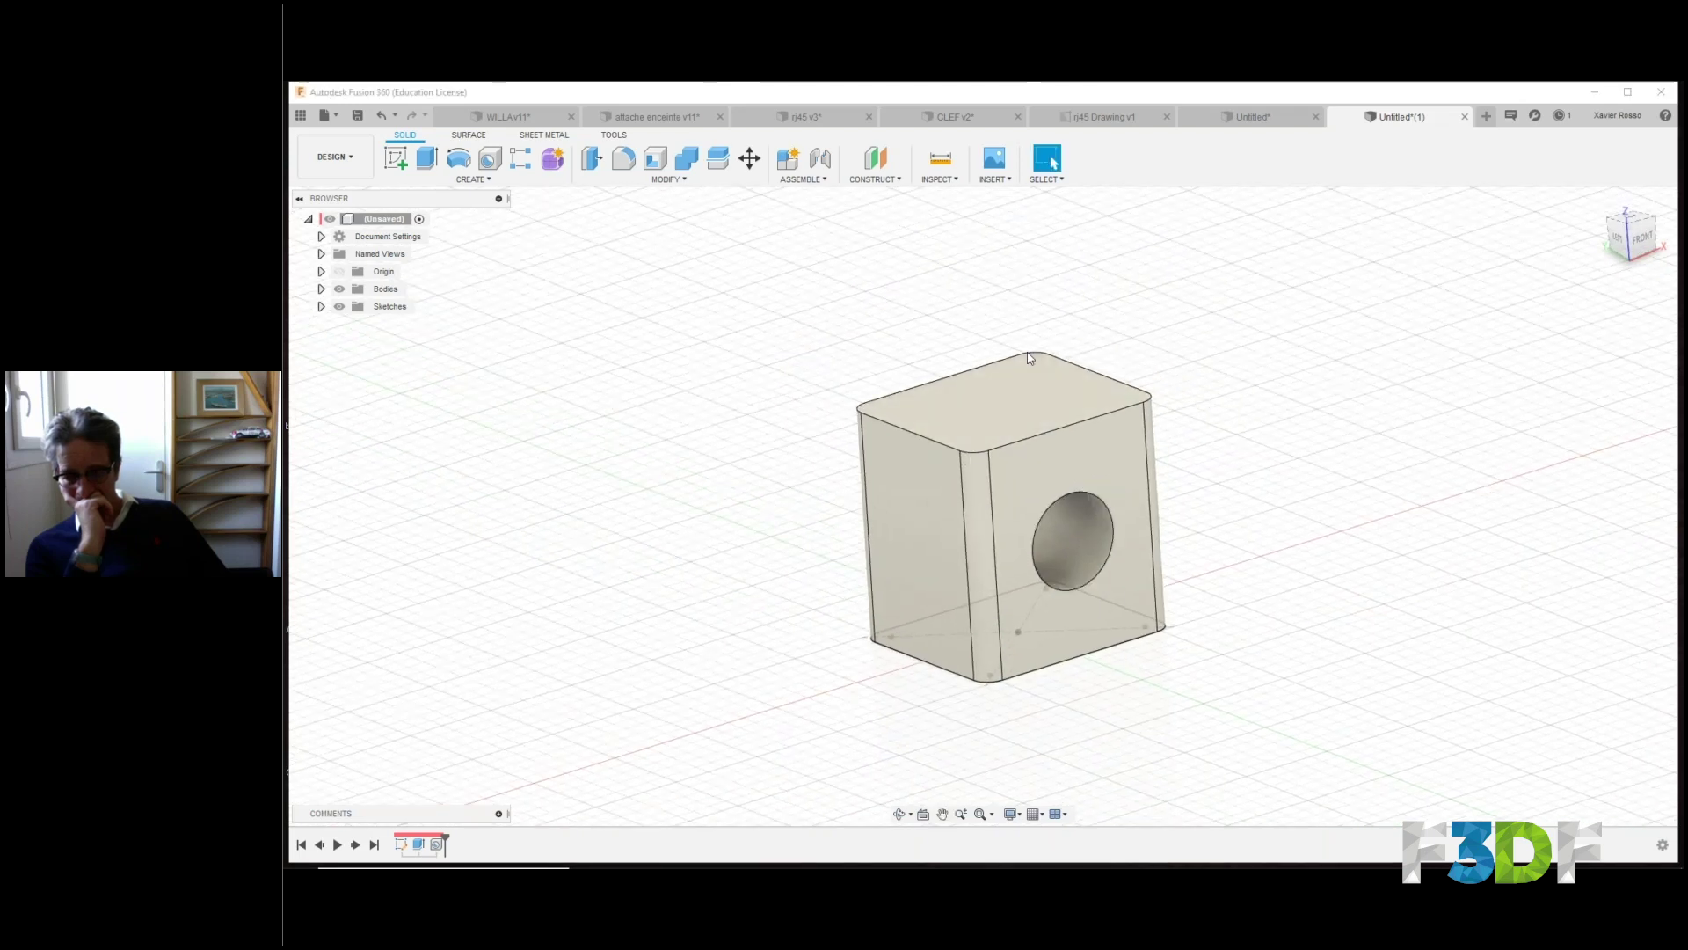
Sketch a four-segment stepped line on the block's top face, starting with segments about 4 mm and 1.5 mm long and ending on the vertical centre axis.
left_click(396, 159)
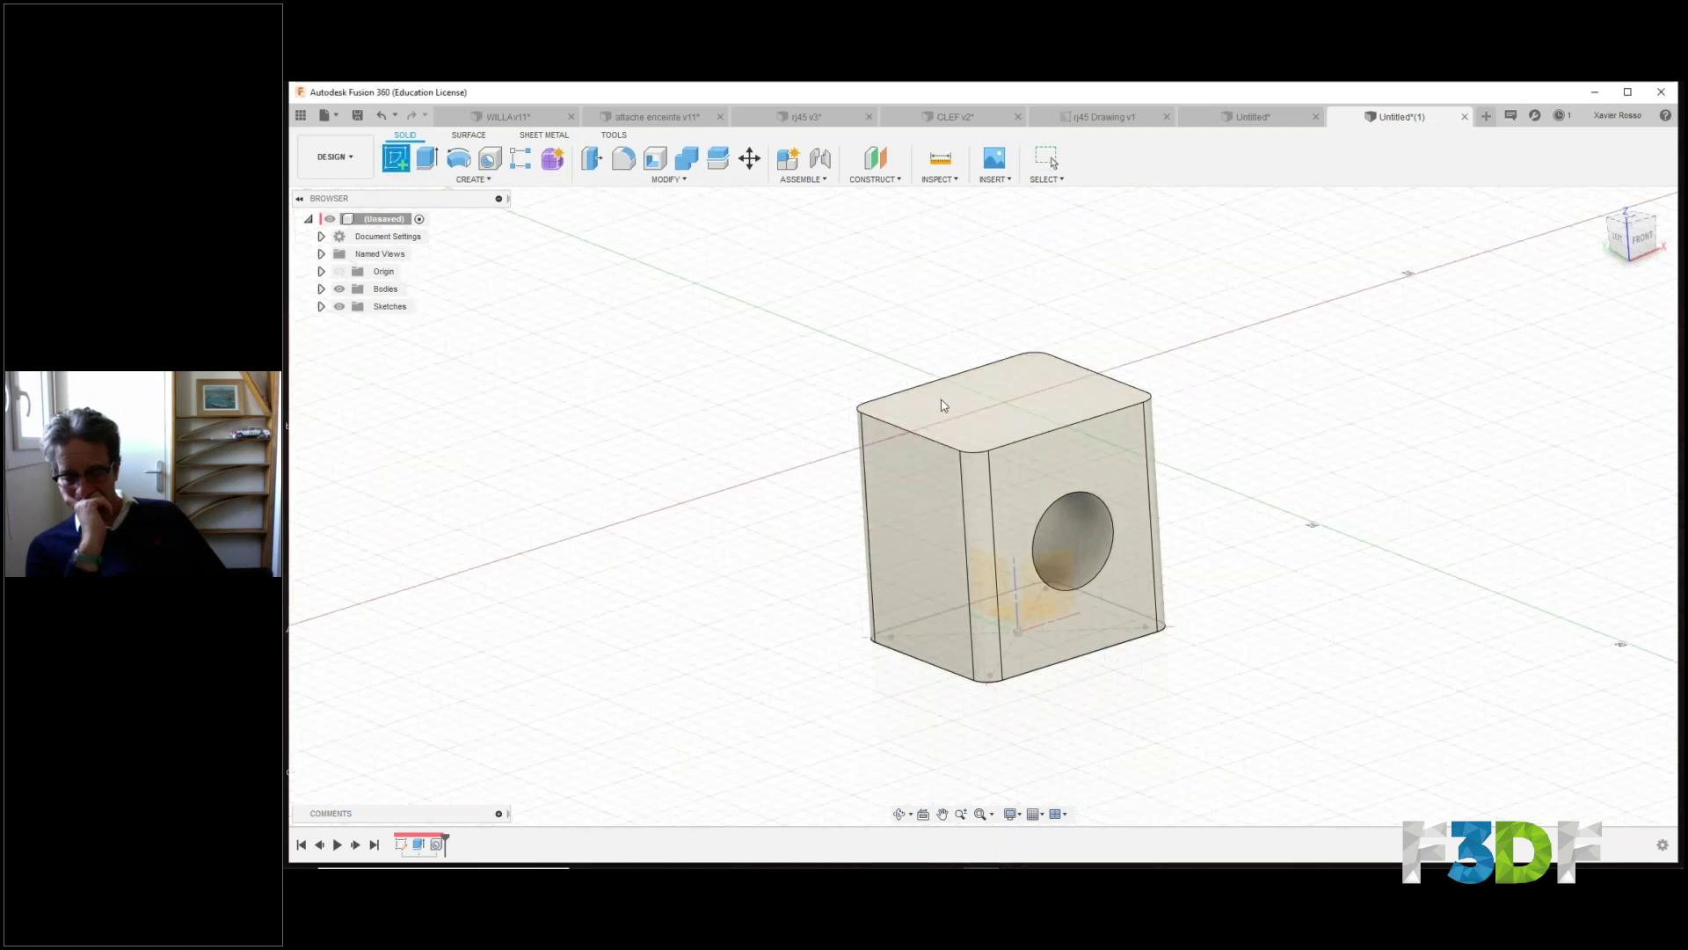
left_click(1009, 418)
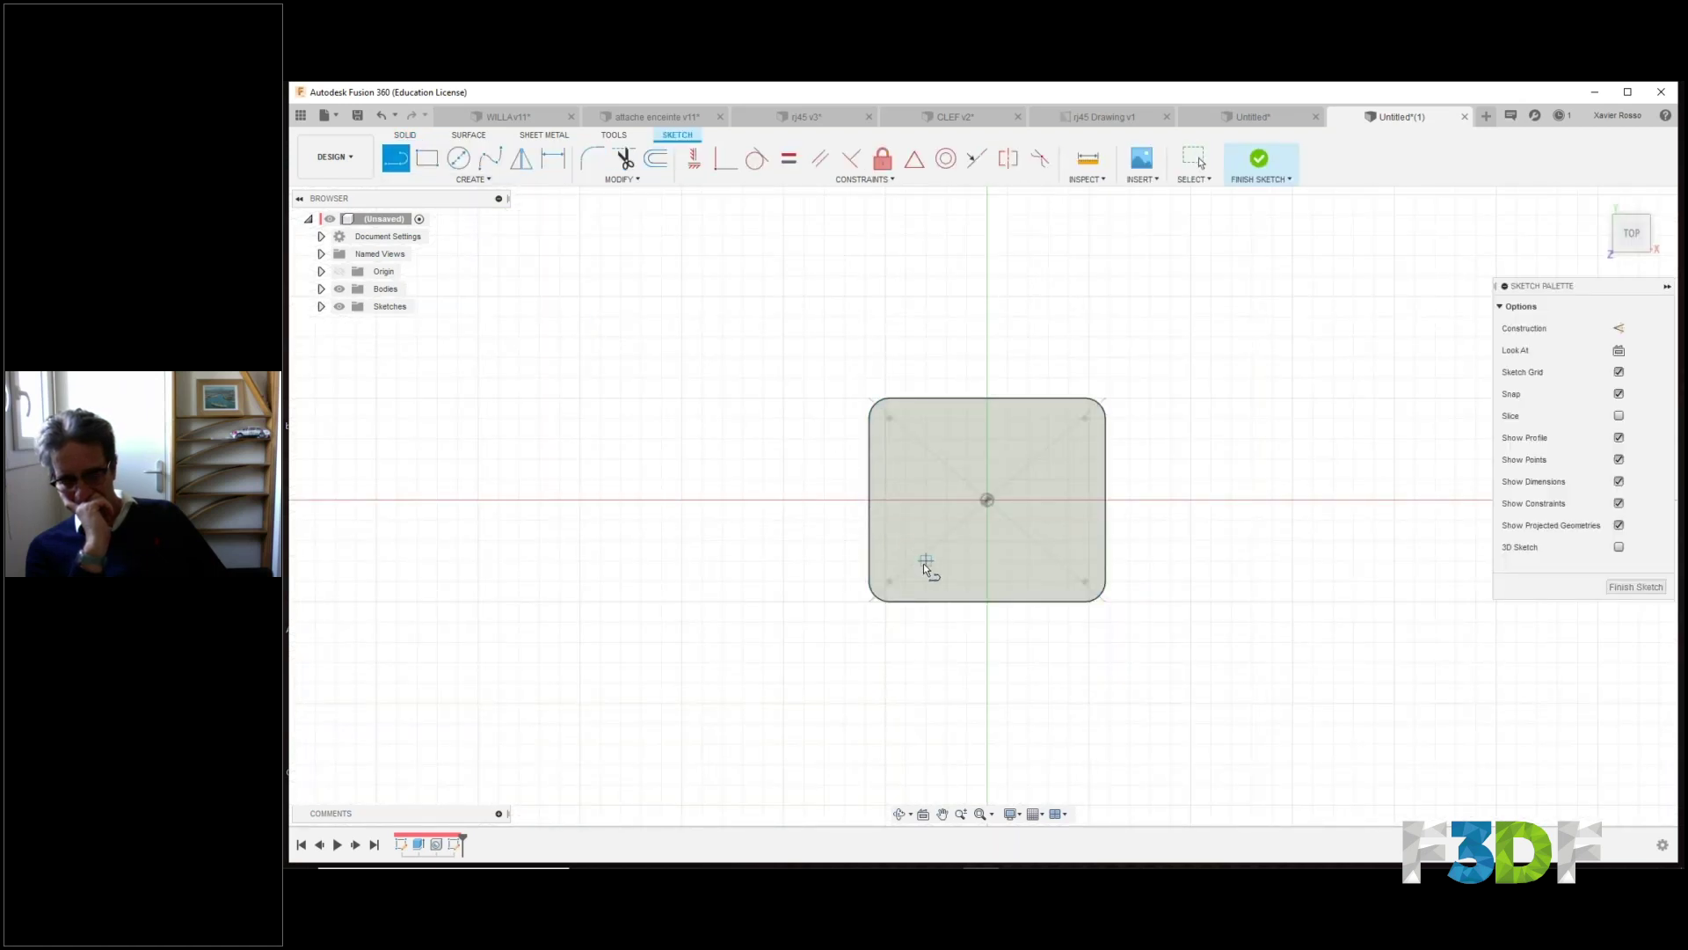
left_click(905, 560)
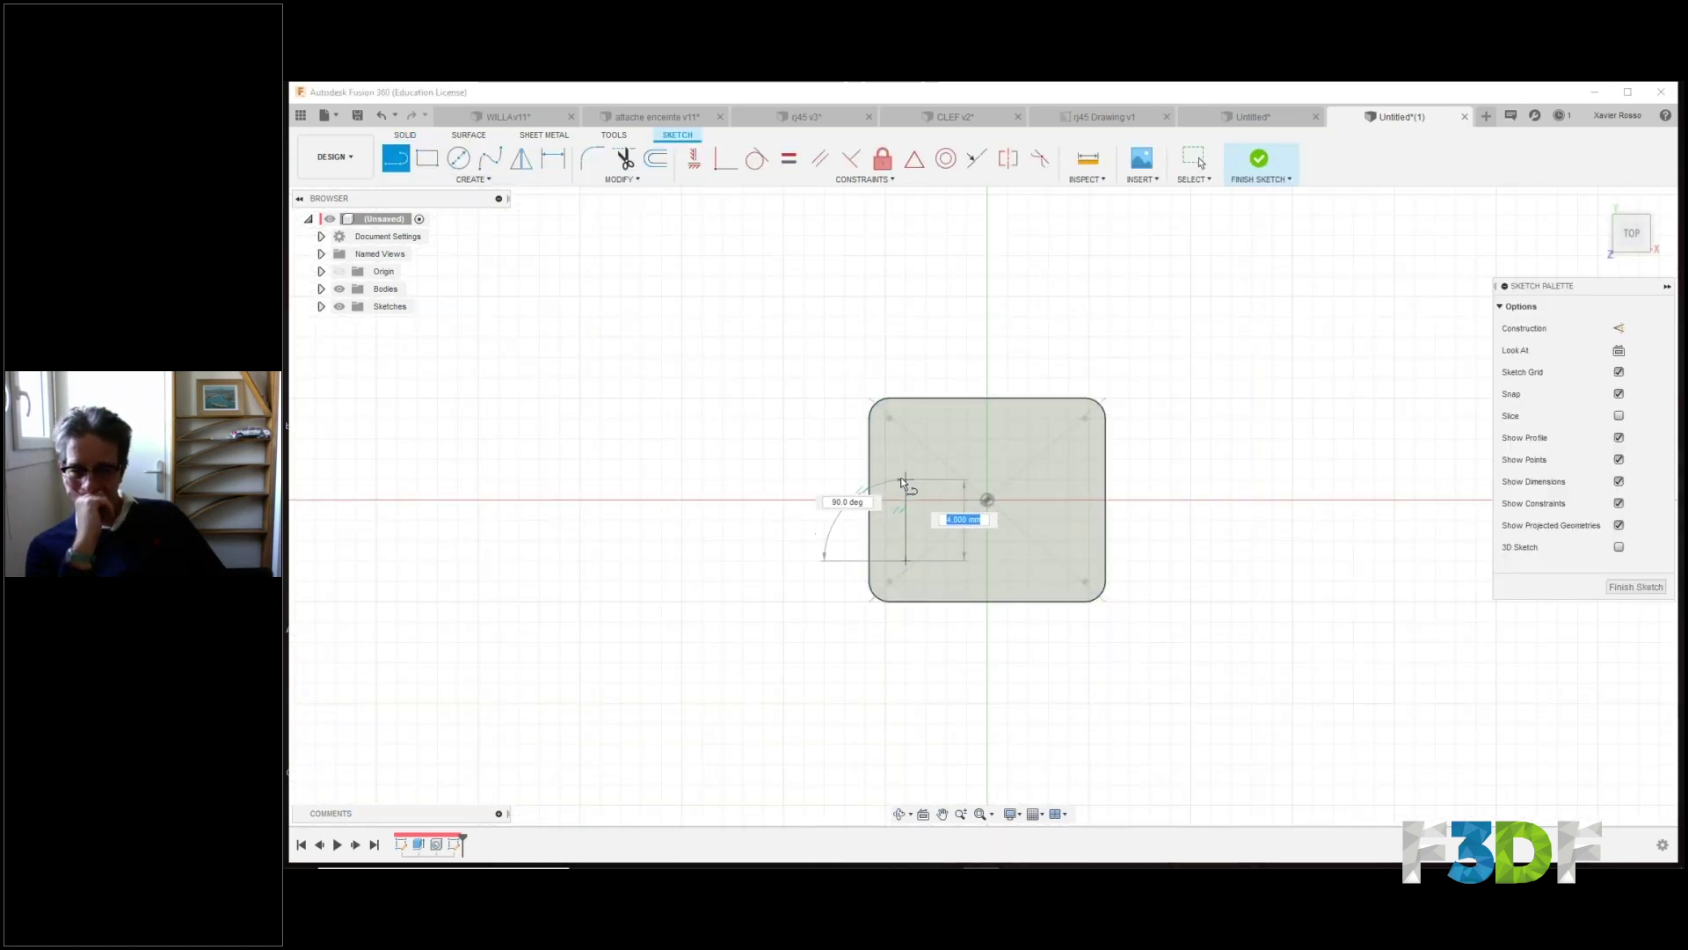
left_click(920, 477)
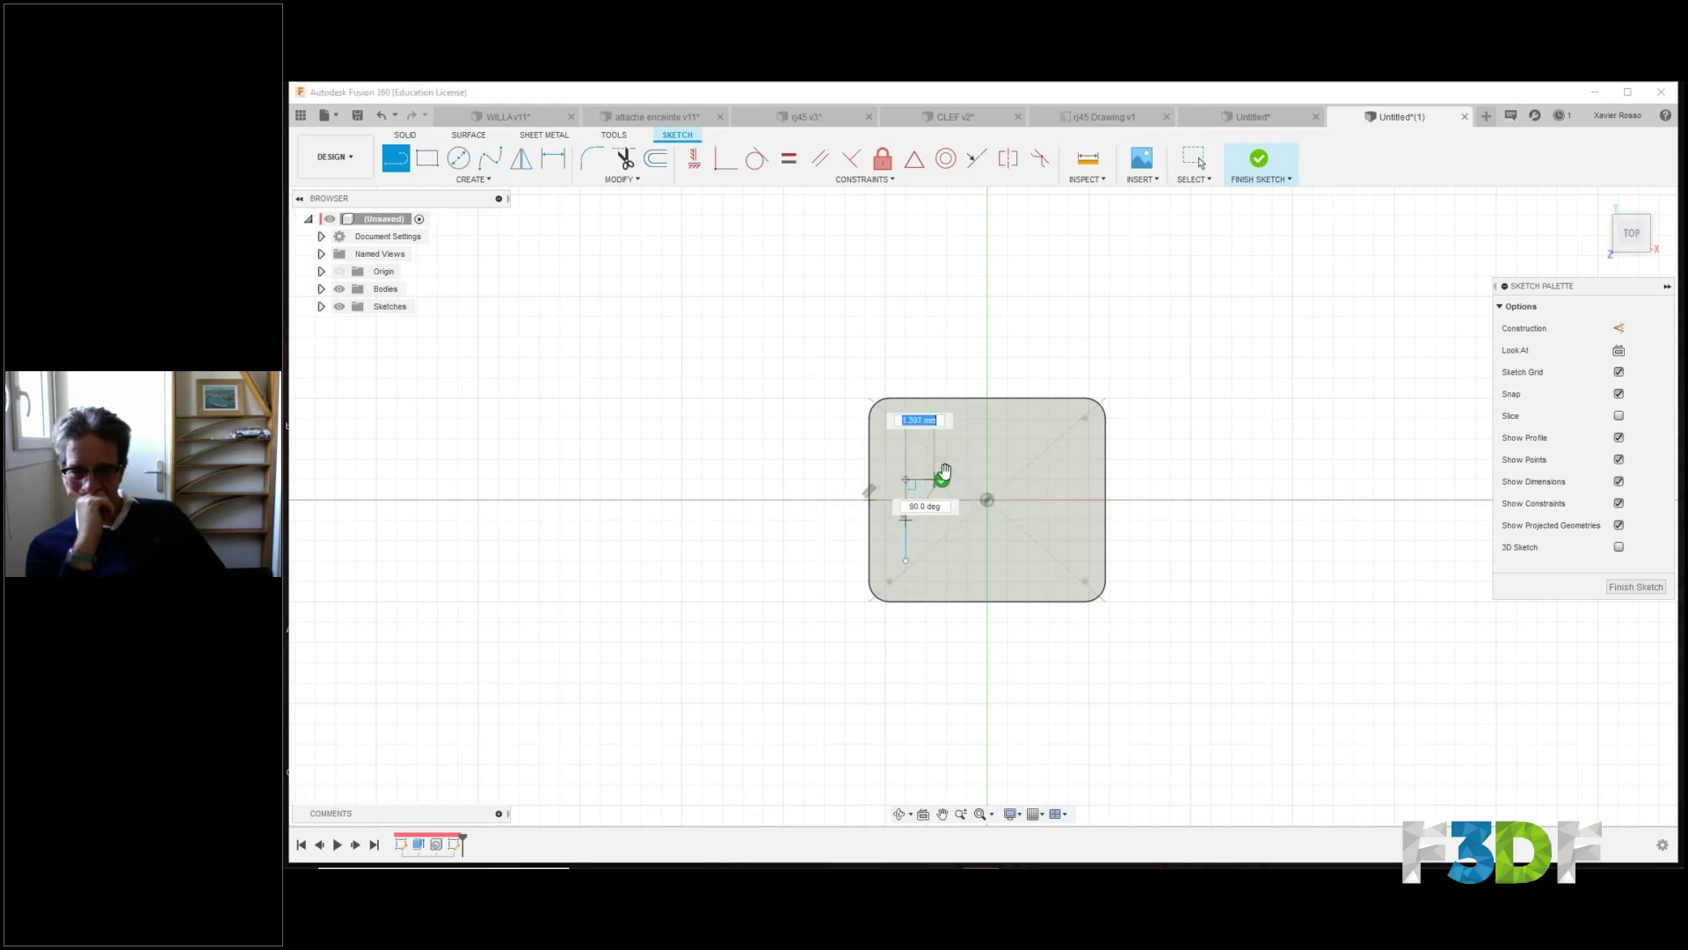
scroll(941, 483, "down", 2)
scroll(940, 487, "up", 5)
left_click(925, 471)
left_click(928, 355)
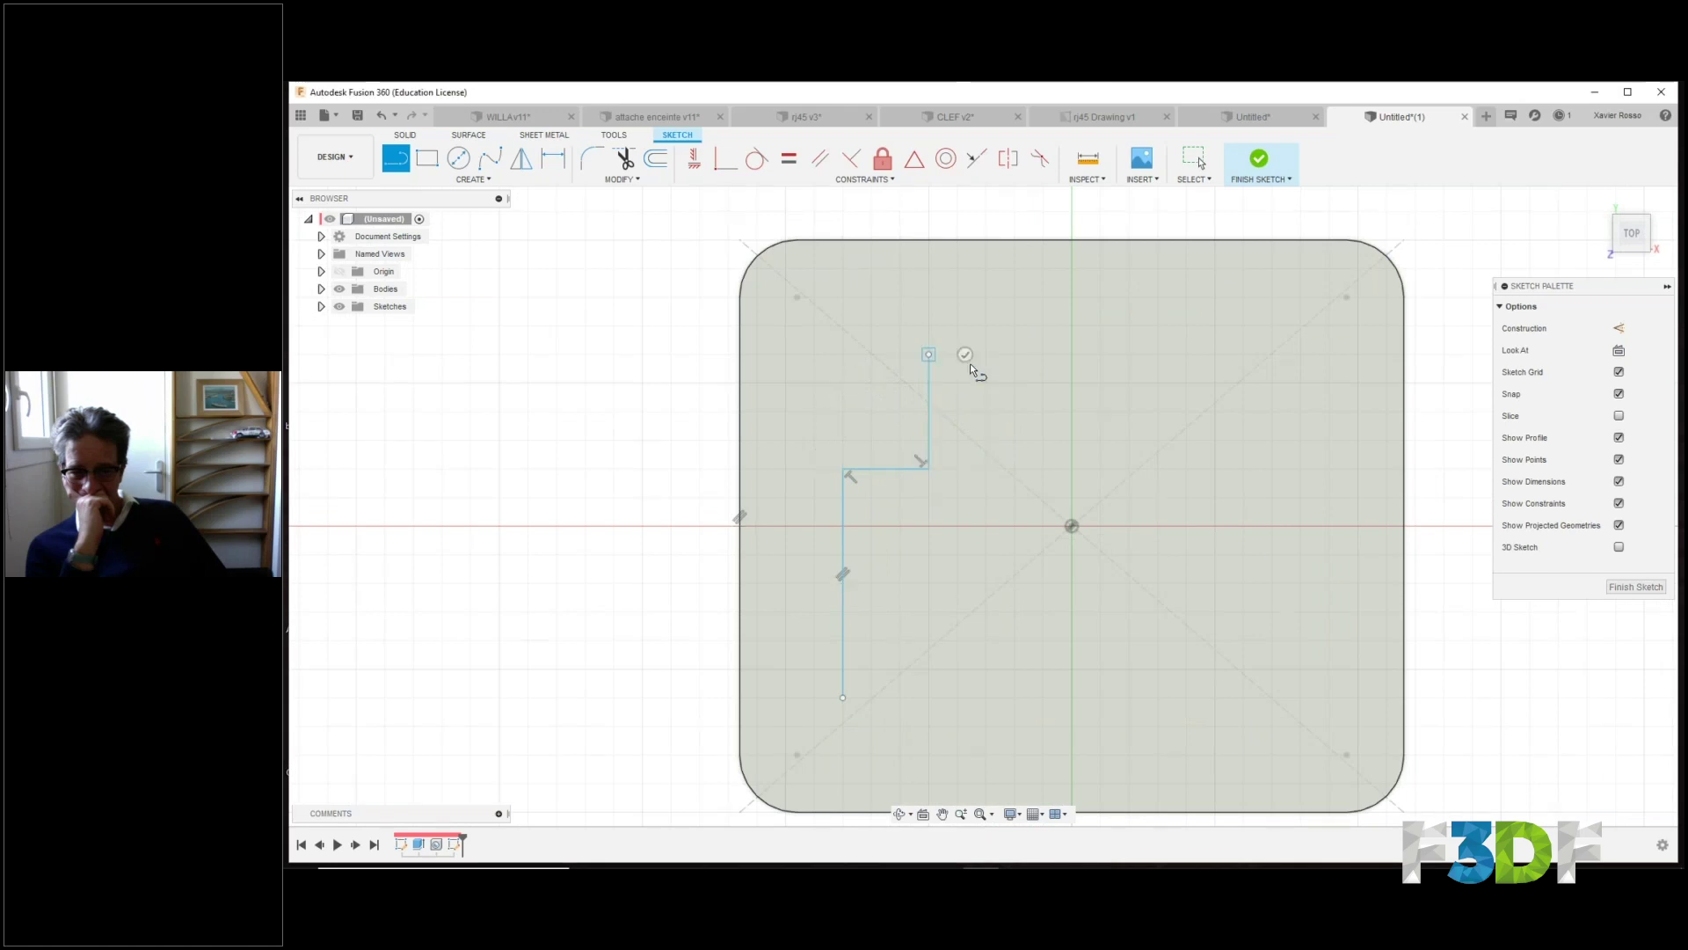
left_click(1071, 354)
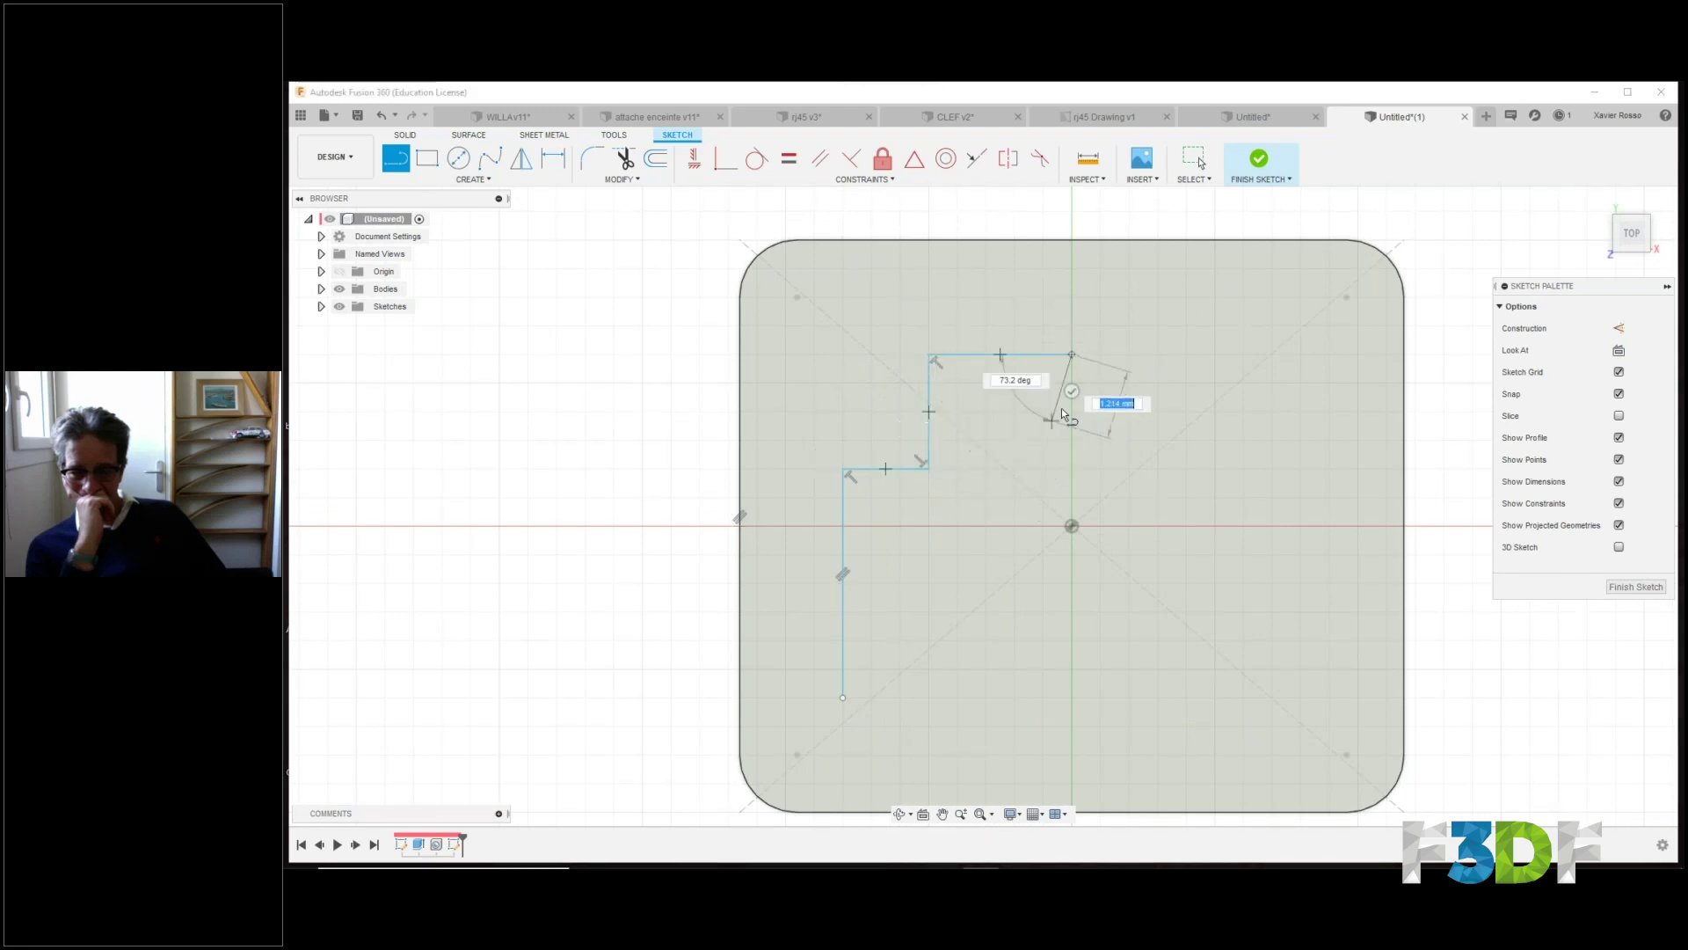
key("Escape")
middle_click_drag(975, 450, 869, 436)
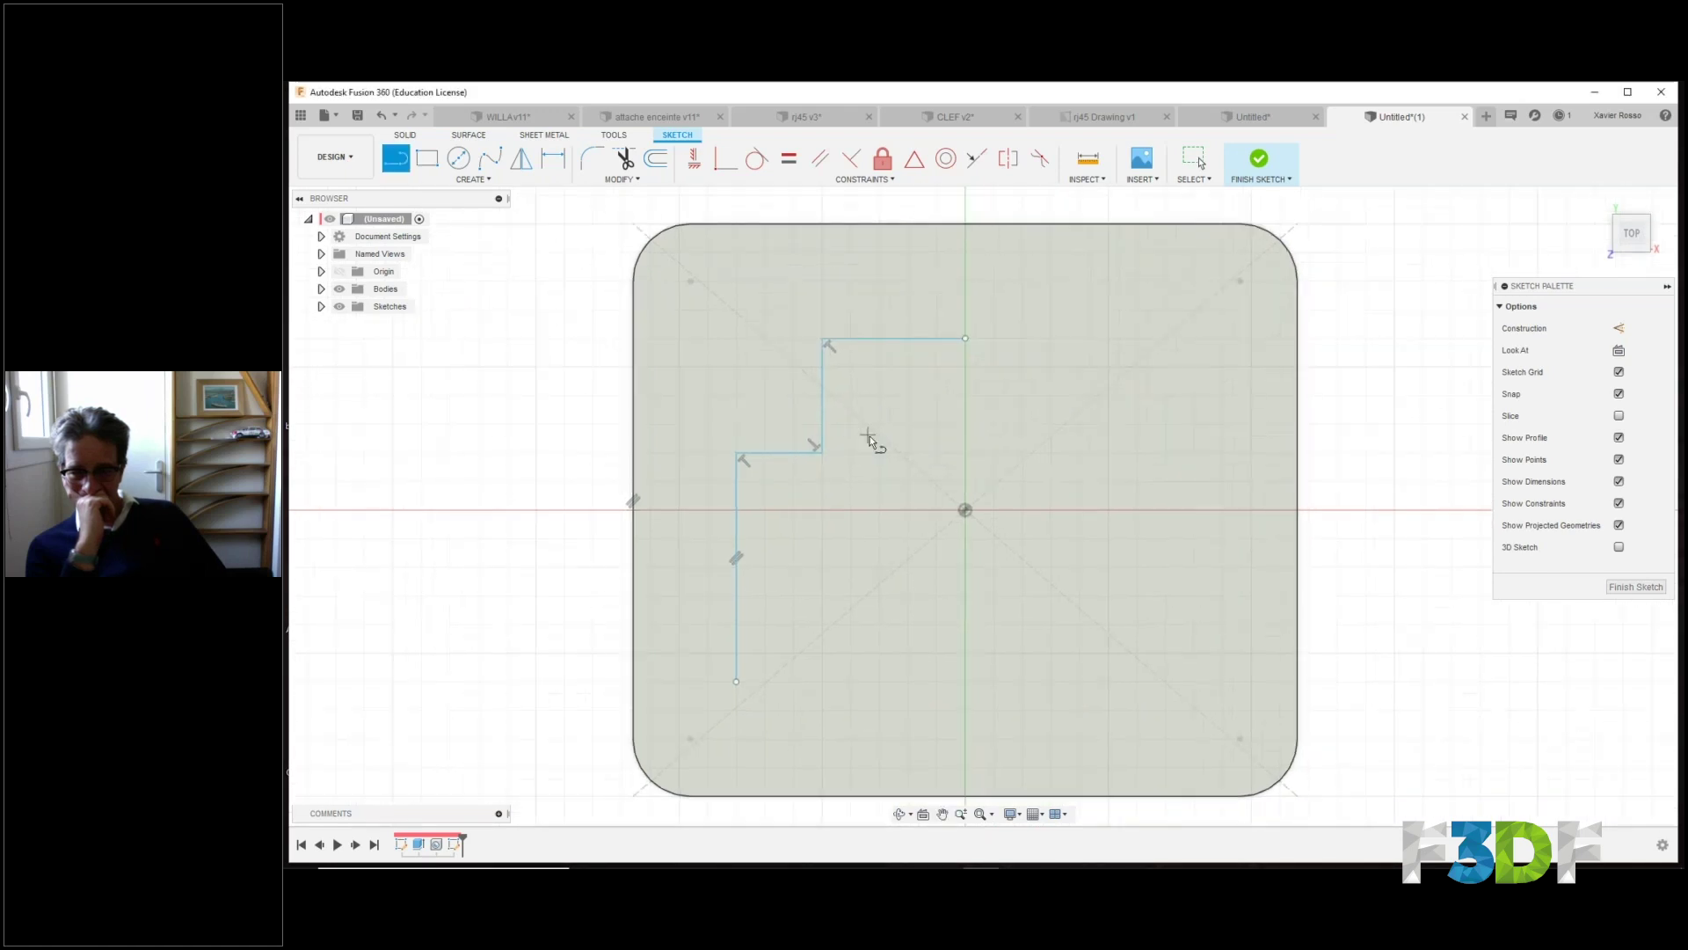
mouse_move(913, 613)
middle_mouse_down()
mouse_move(932, 584)
mouse_move(946, 603)
mouse_move(979, 510)
mouse_move(848, 499)
mouse_move(1115, 520)
middle_mouse_up()
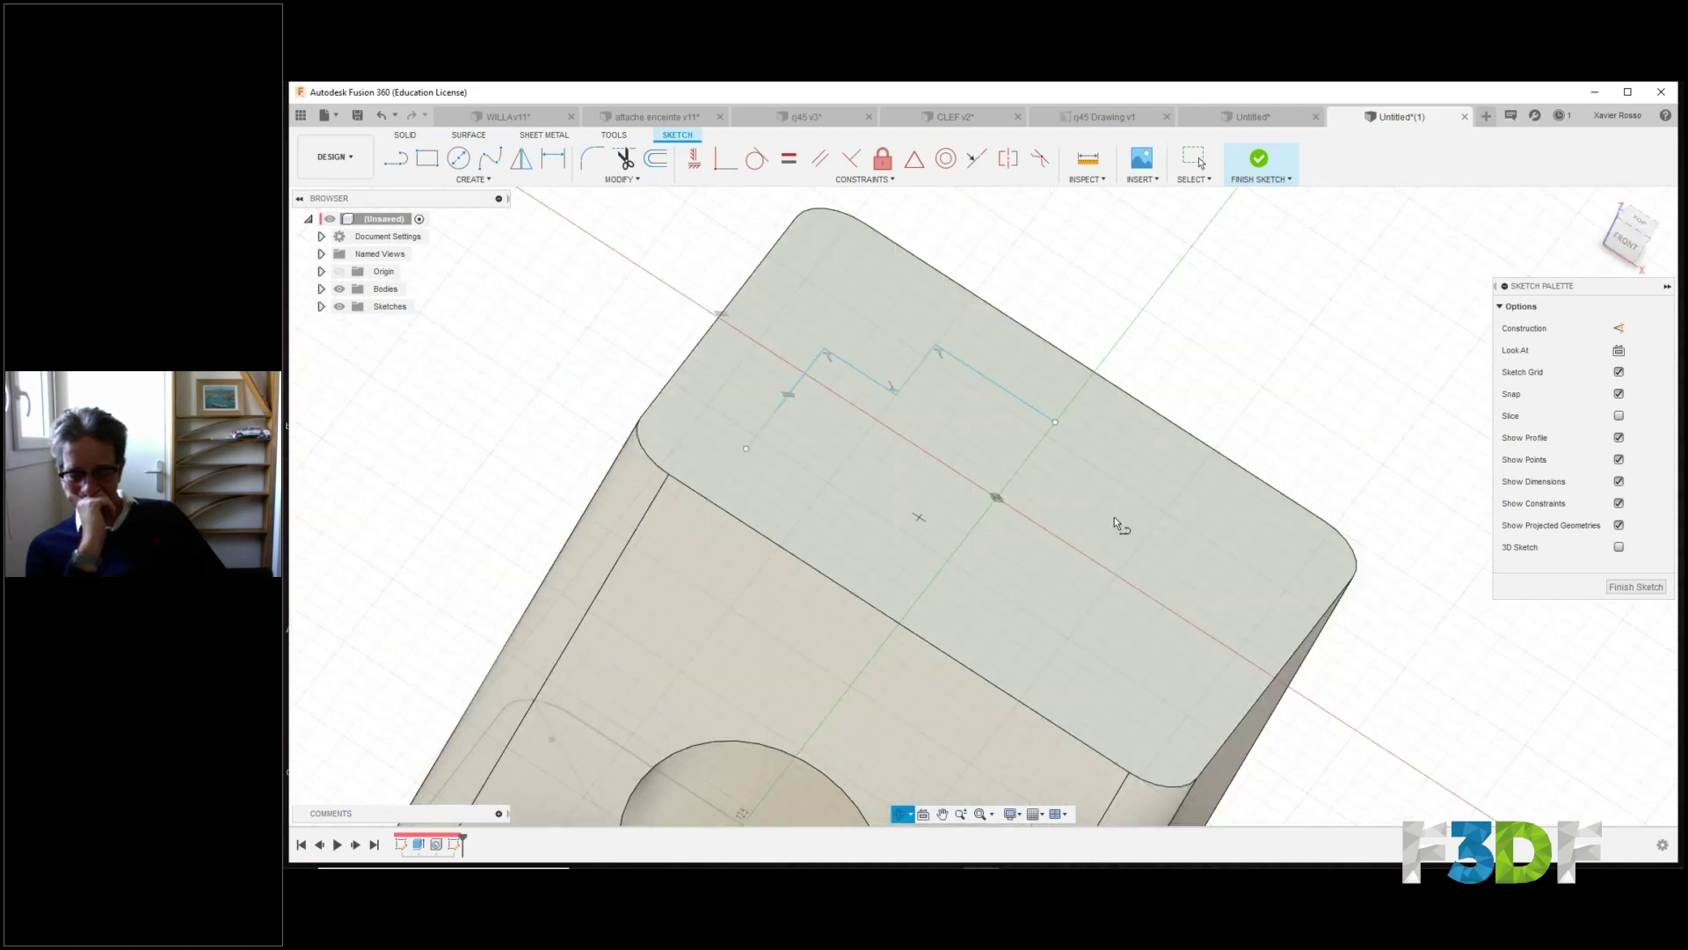
Dimension the long vertical segment of the stepped line at 6.8 mm.
key("l")
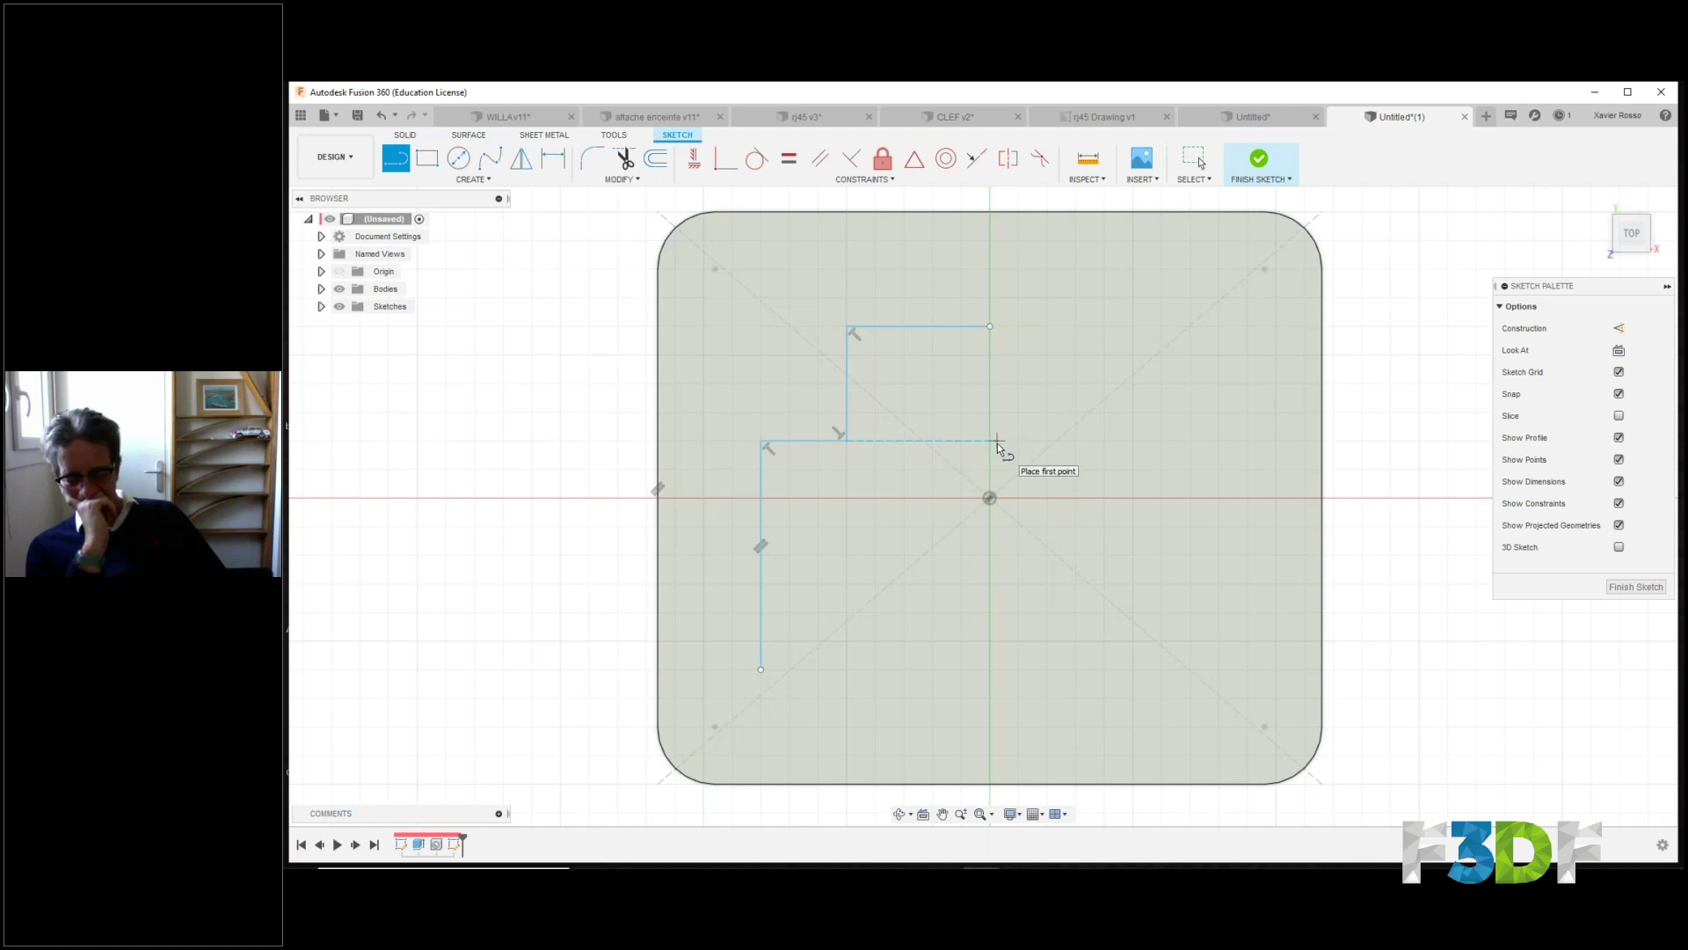
key("d")
left_click(785, 447)
left_click(762, 669)
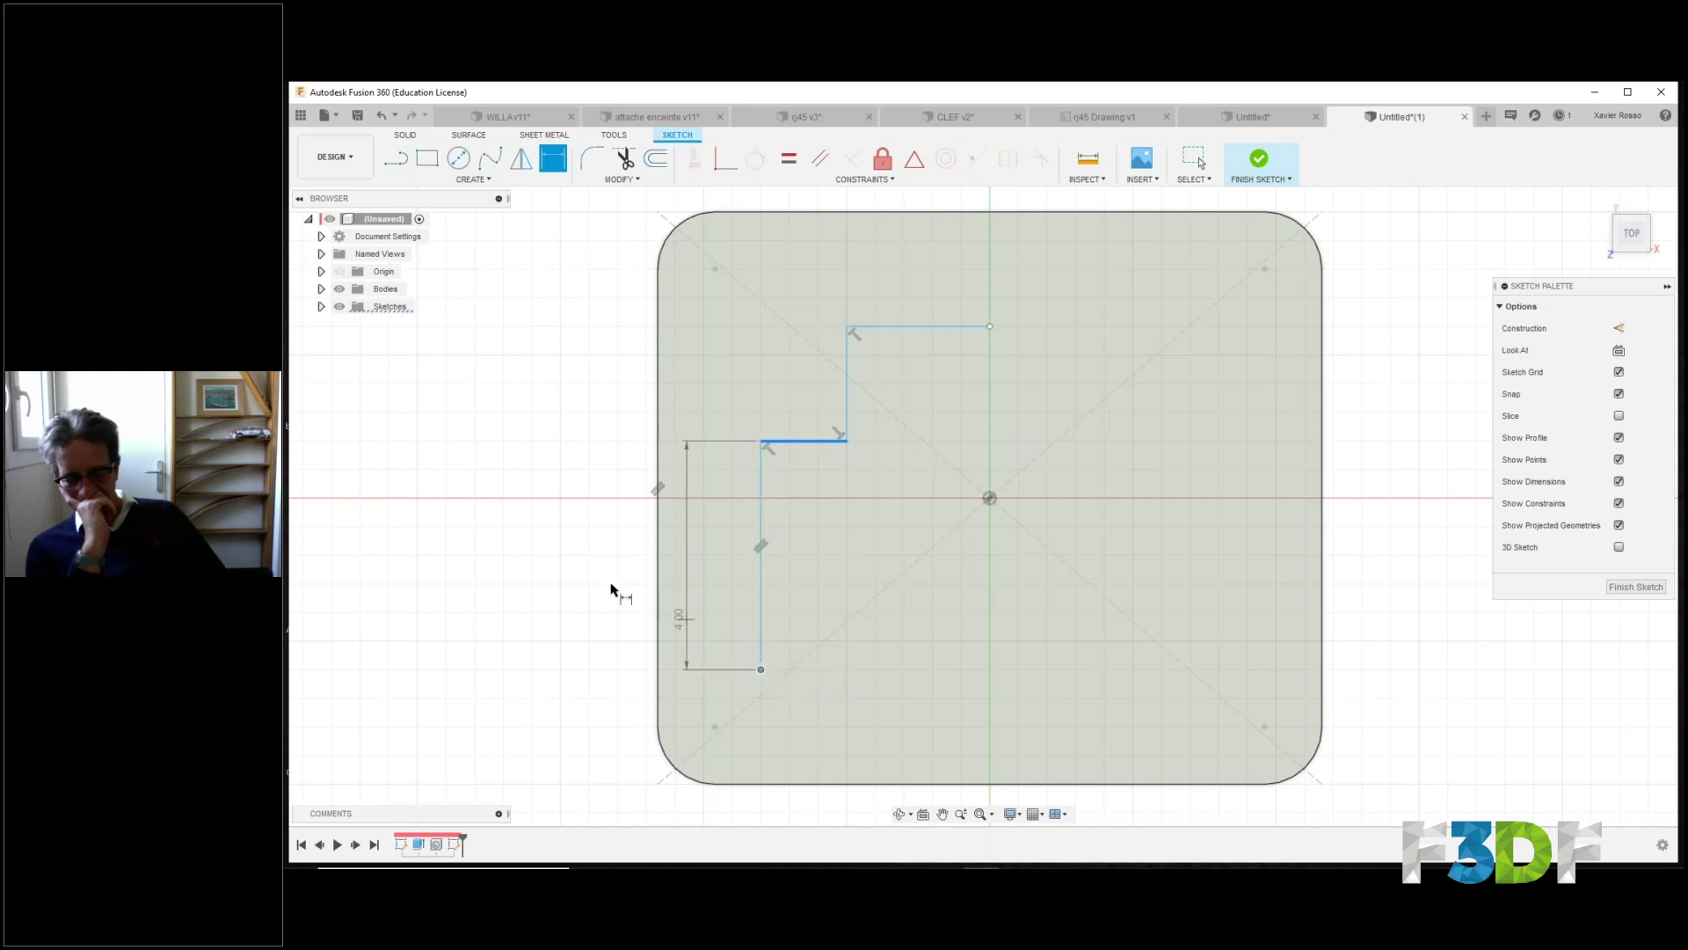
left_click(538, 541)
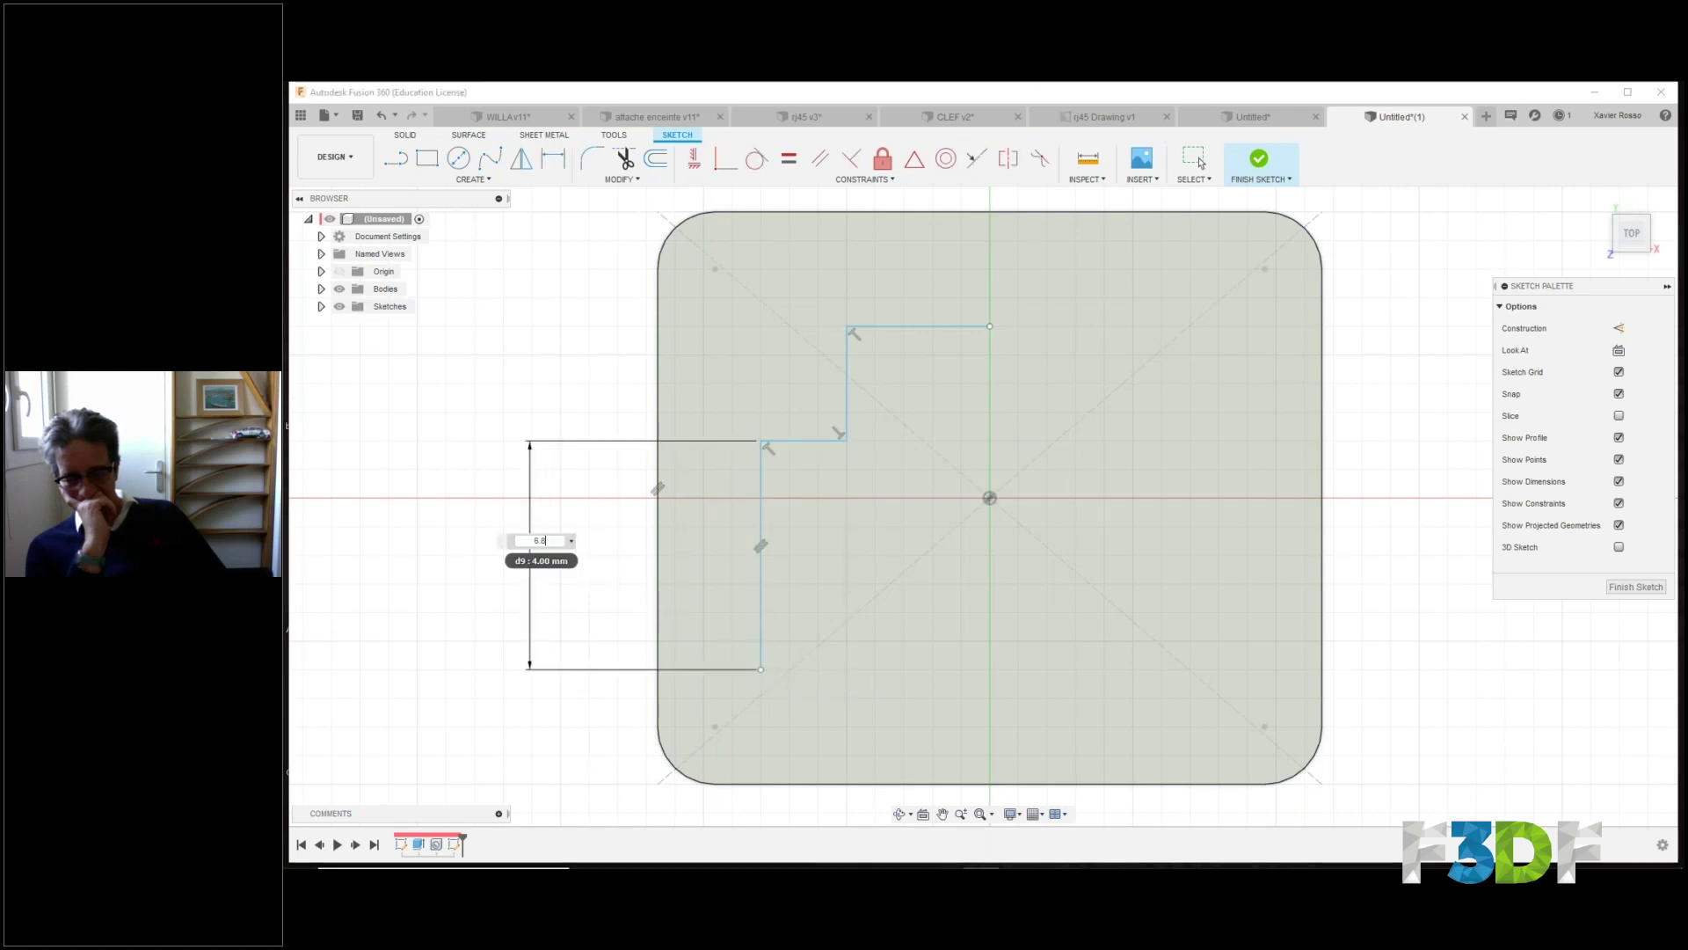
key("Return")
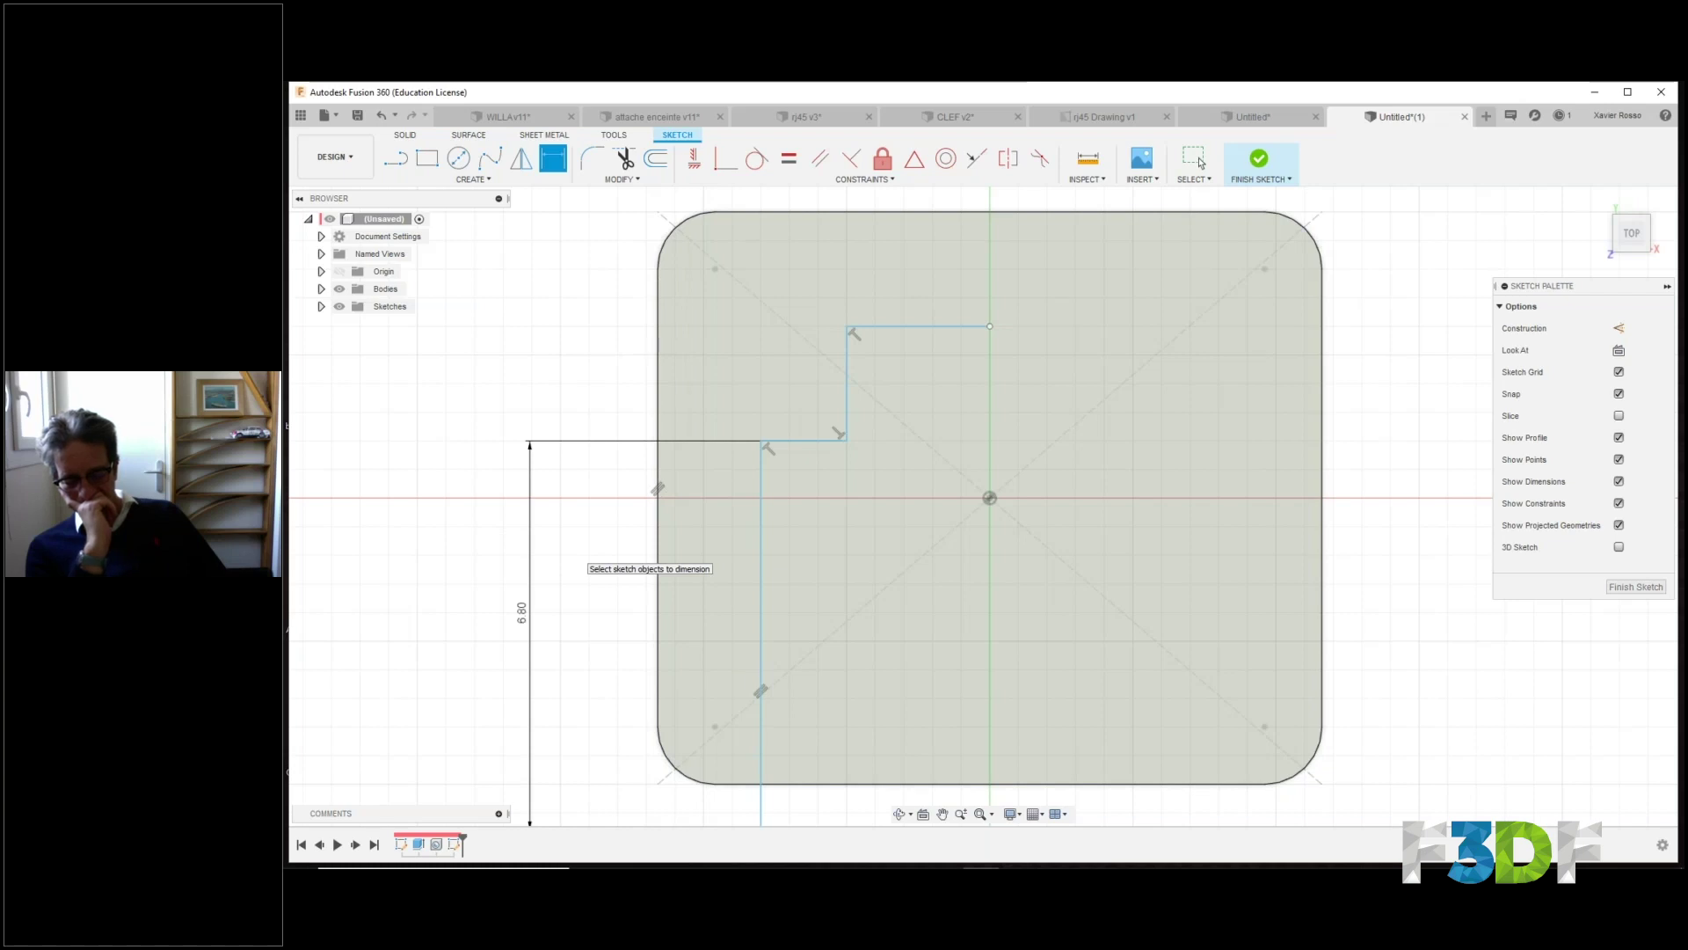
Undo the 6.8 mm value and set the long vertical segment's dimension to 4.8 mm.
left_click(1202, 163)
key("ctrl+z")
double_click(521, 541)
type("4.8")
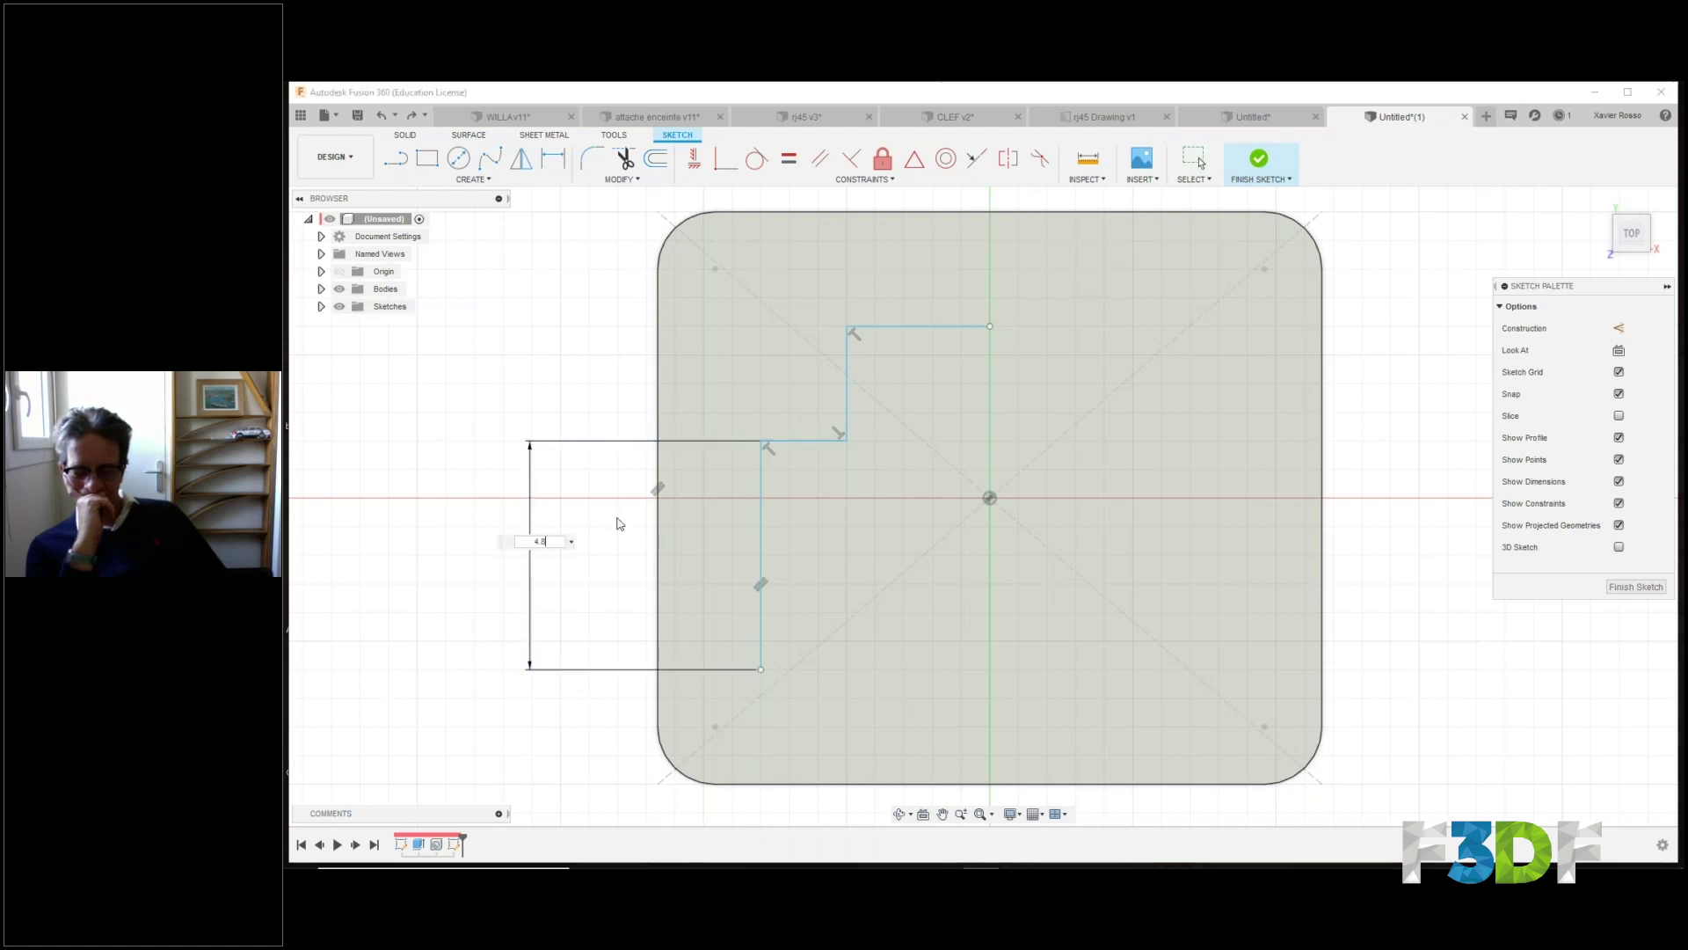
key("Return")
Dimension the stepped line's lower horizontal segment at 2 mm and leave the dimension command.
key("d")
left_click(809, 441)
left_click(816, 278)
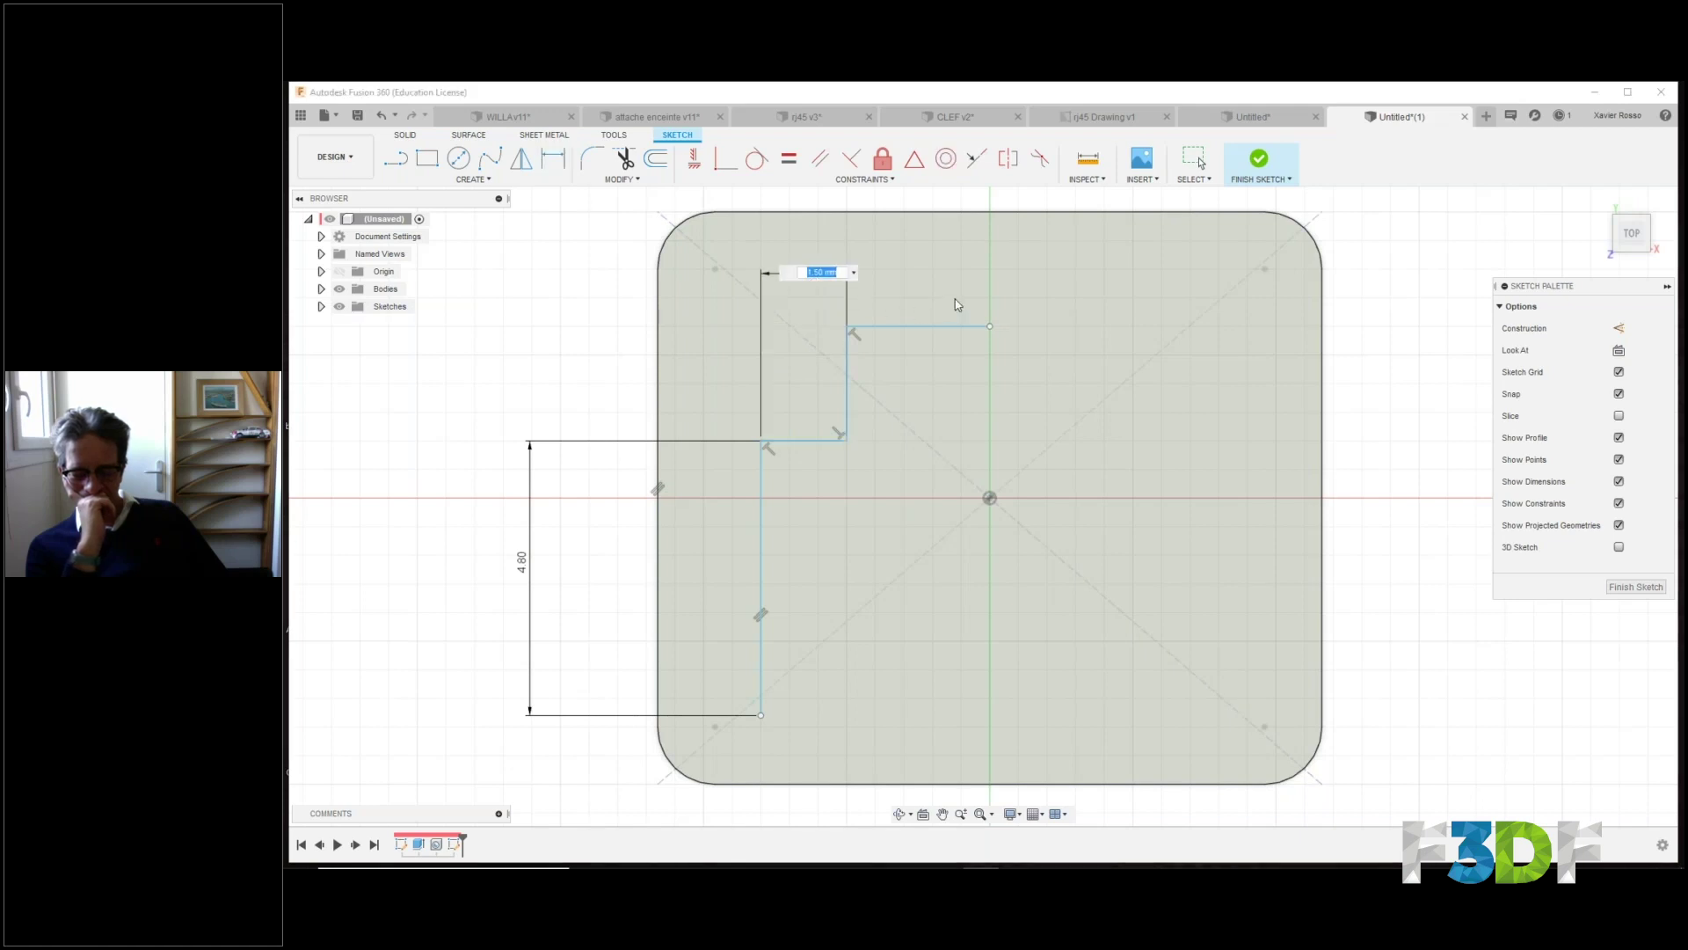
type("1")
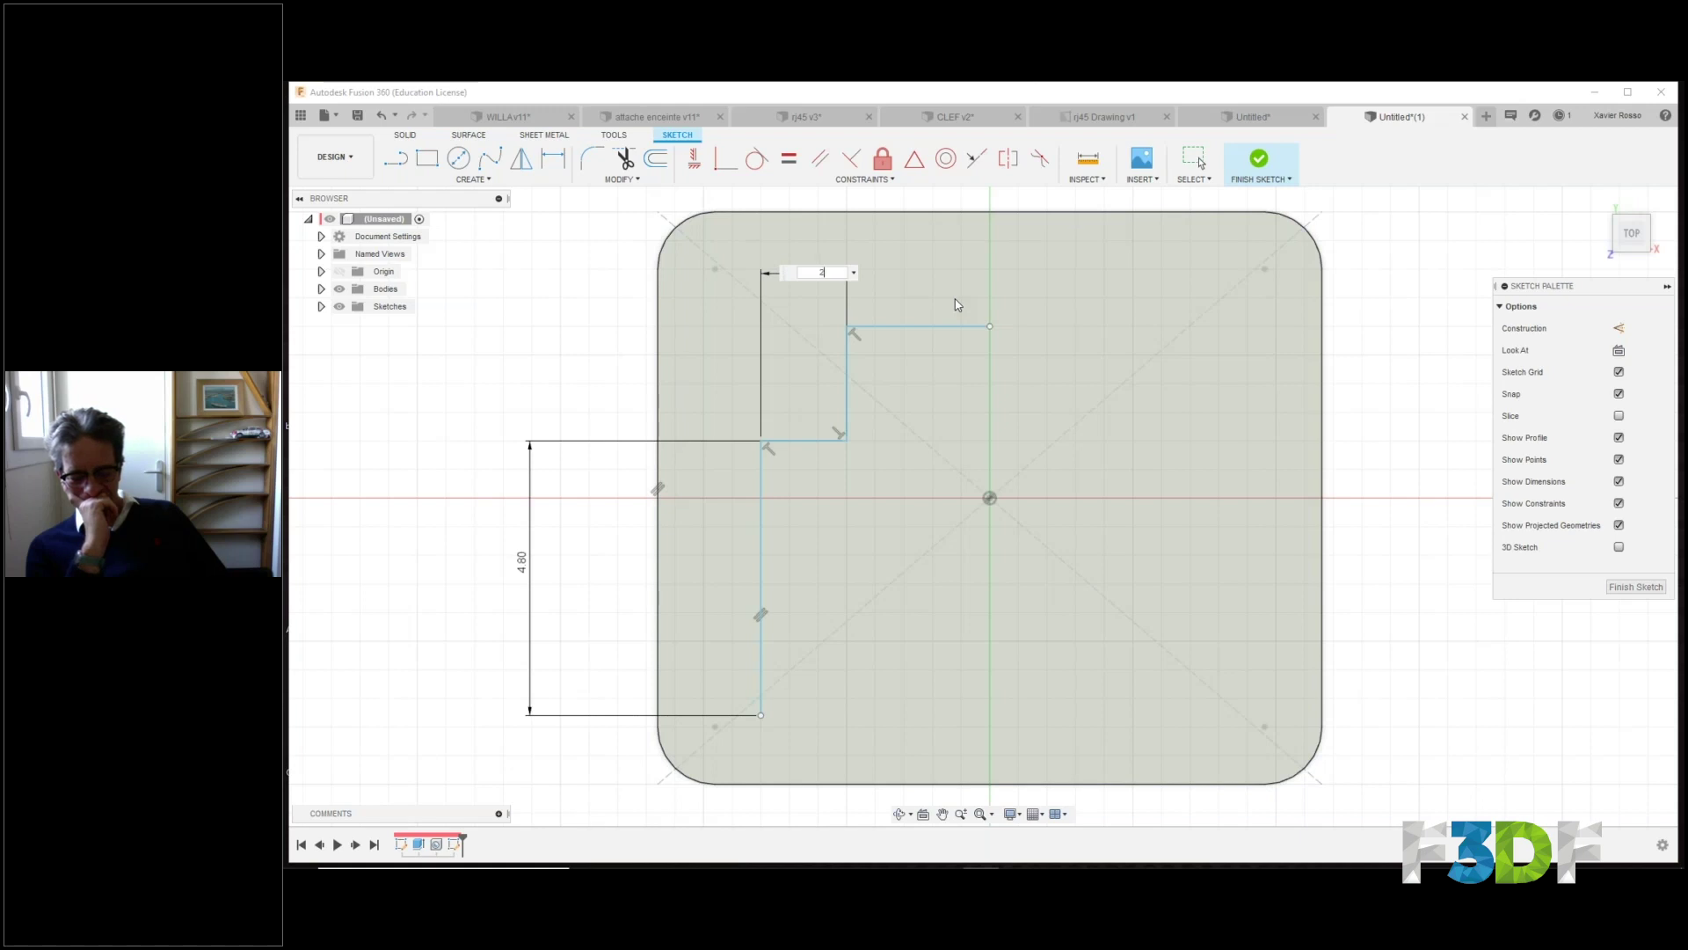
key("Return")
right_click(1025, 273)
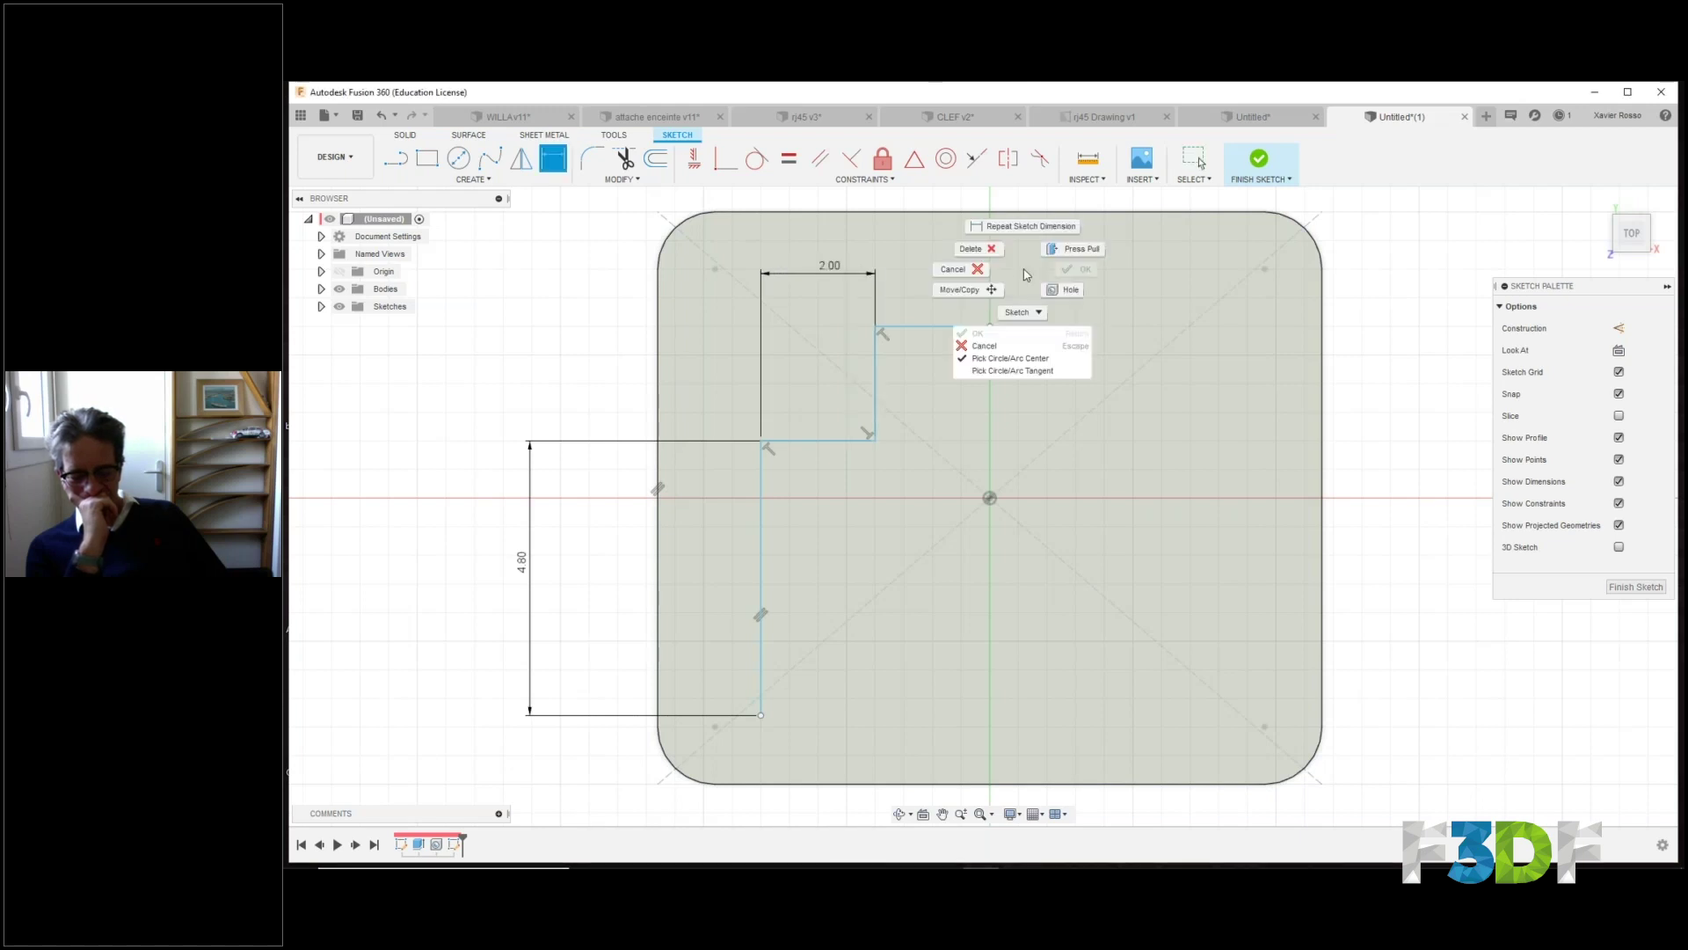
left_click(975, 271)
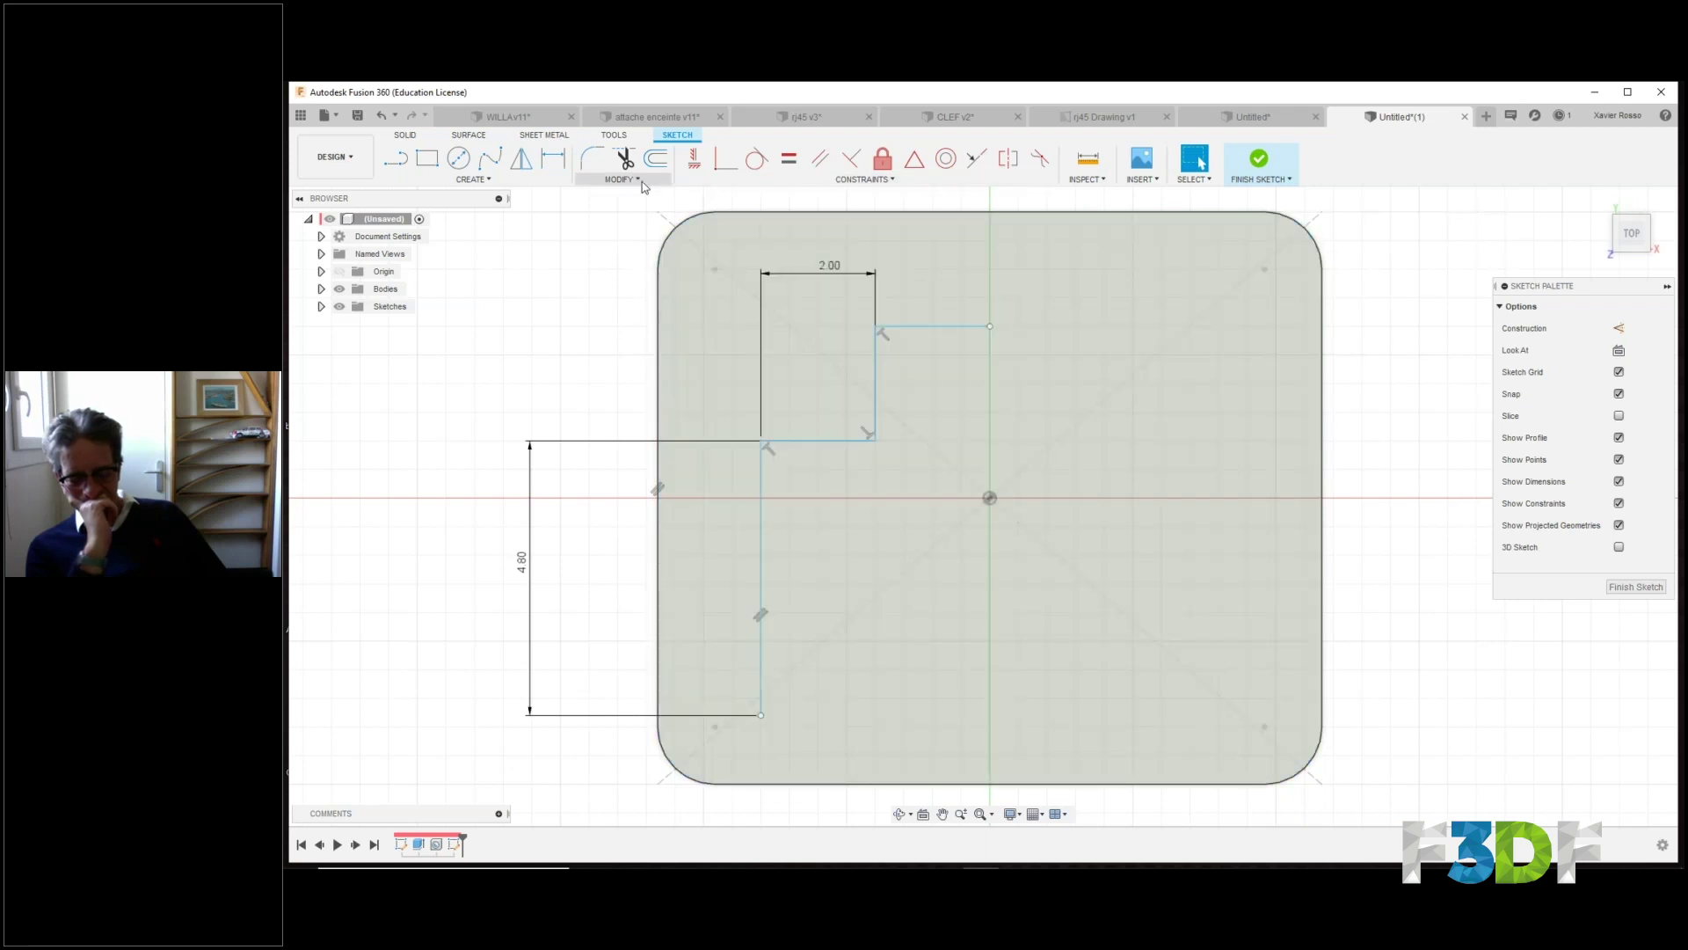
Offset the whole stepped line chain by 1 mm toward the centre of the face and select the offset chain.
left_click(642, 183)
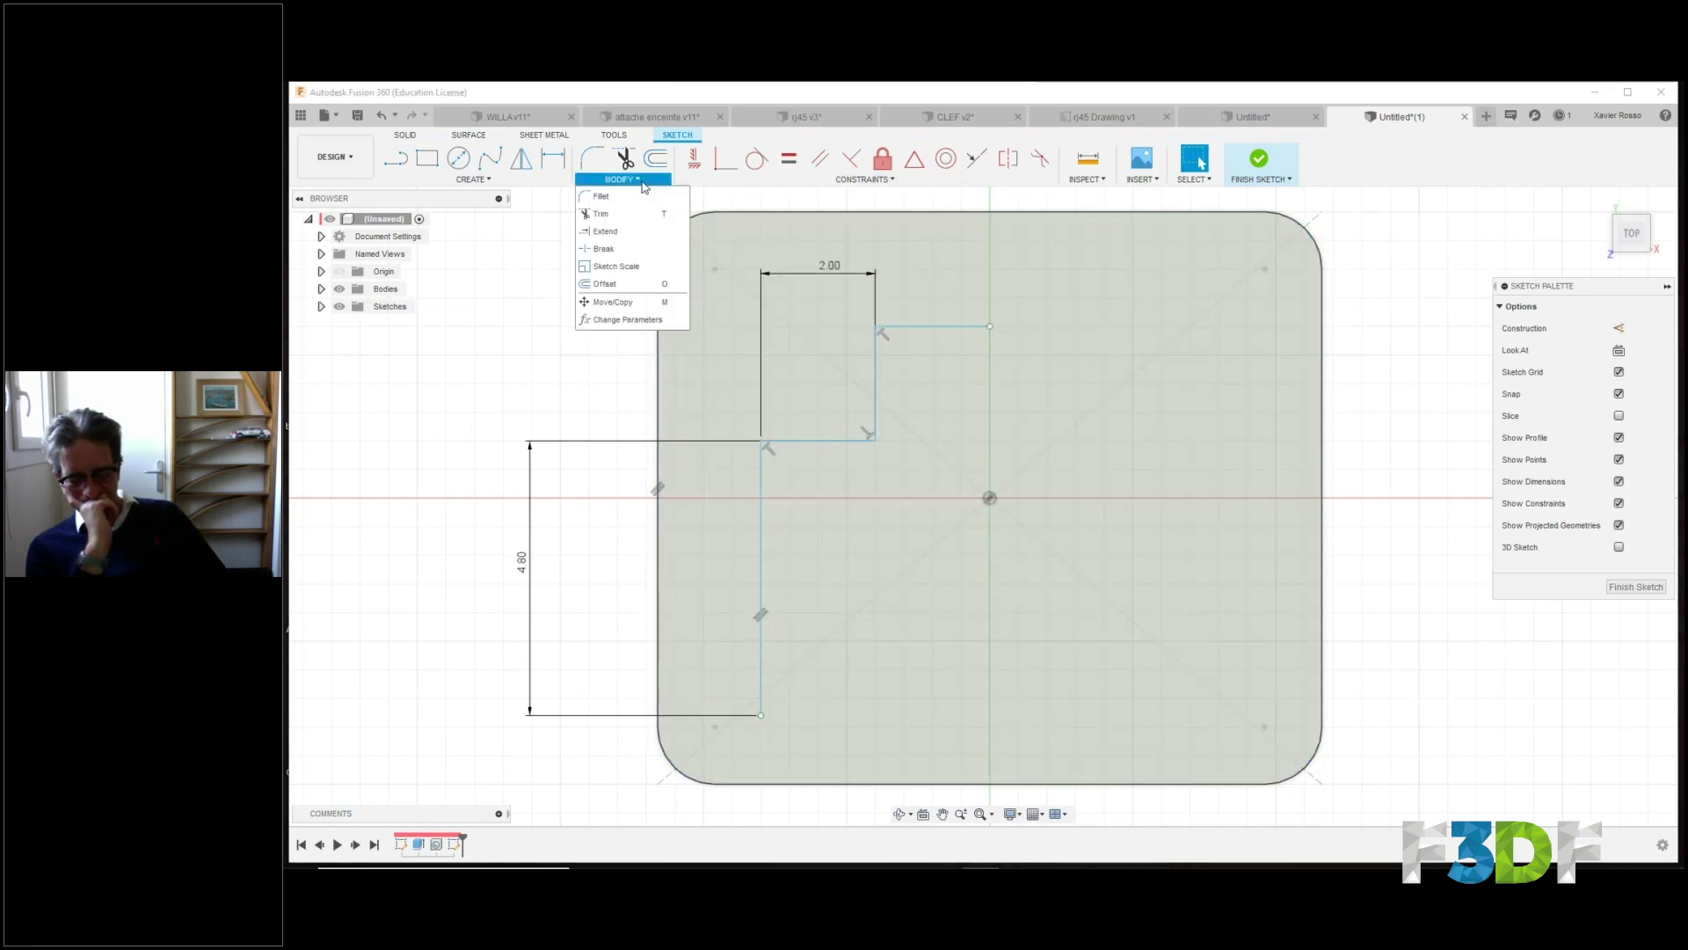
left_click(615, 283)
left_click(810, 436)
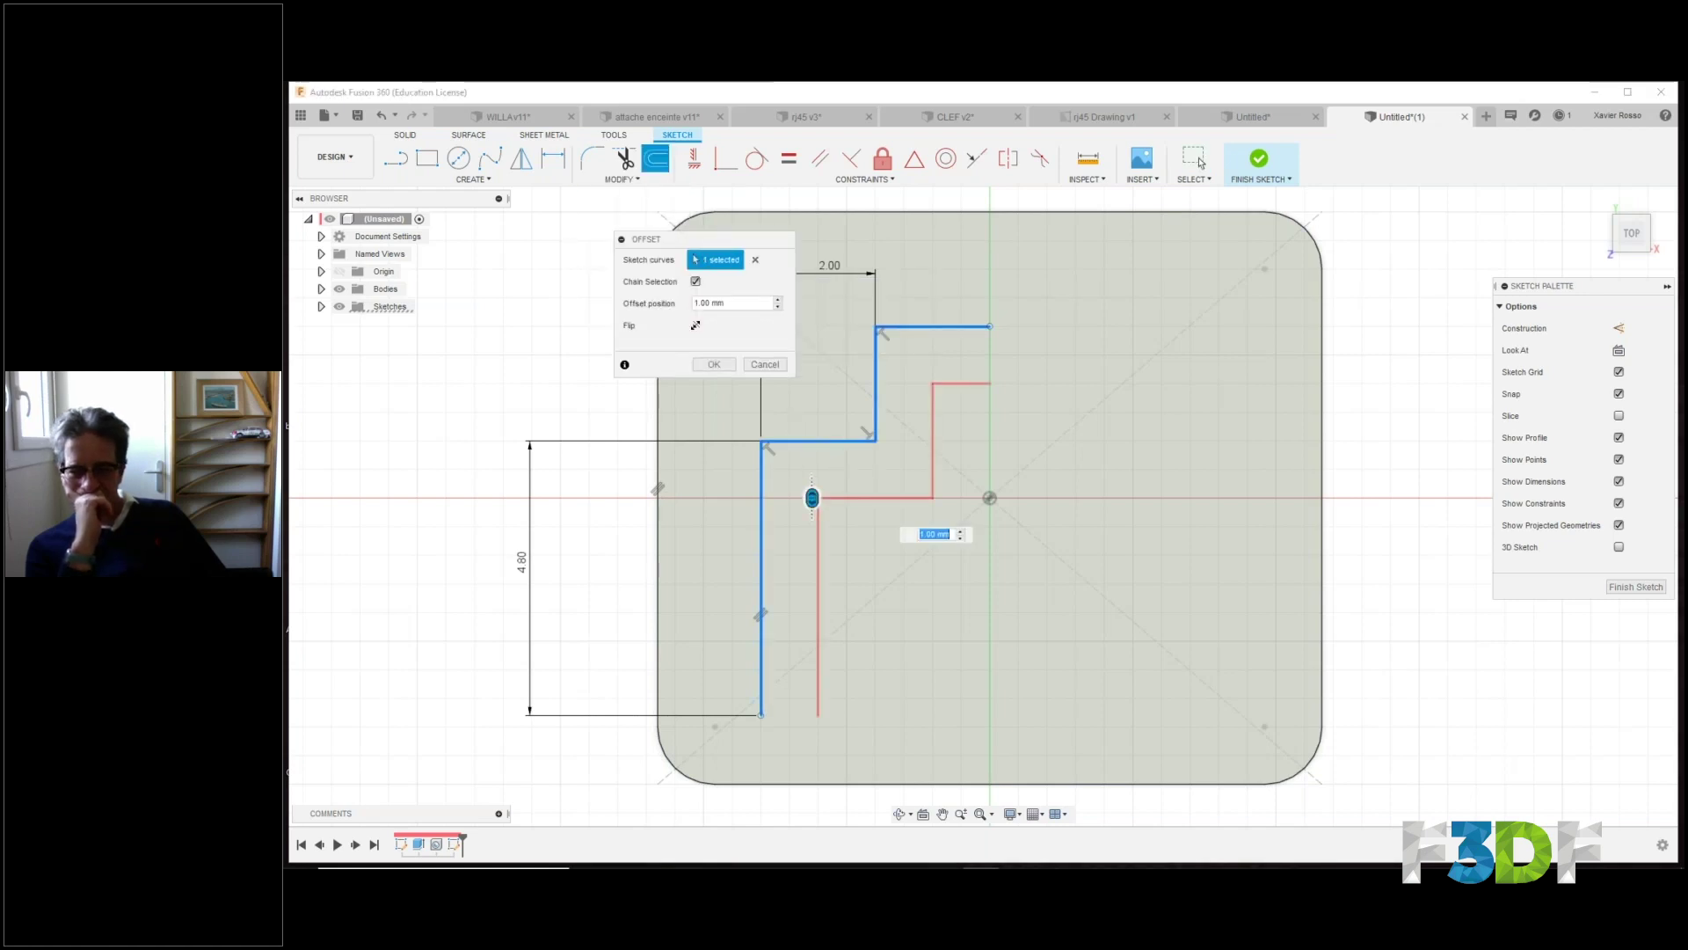
left_click(710, 302)
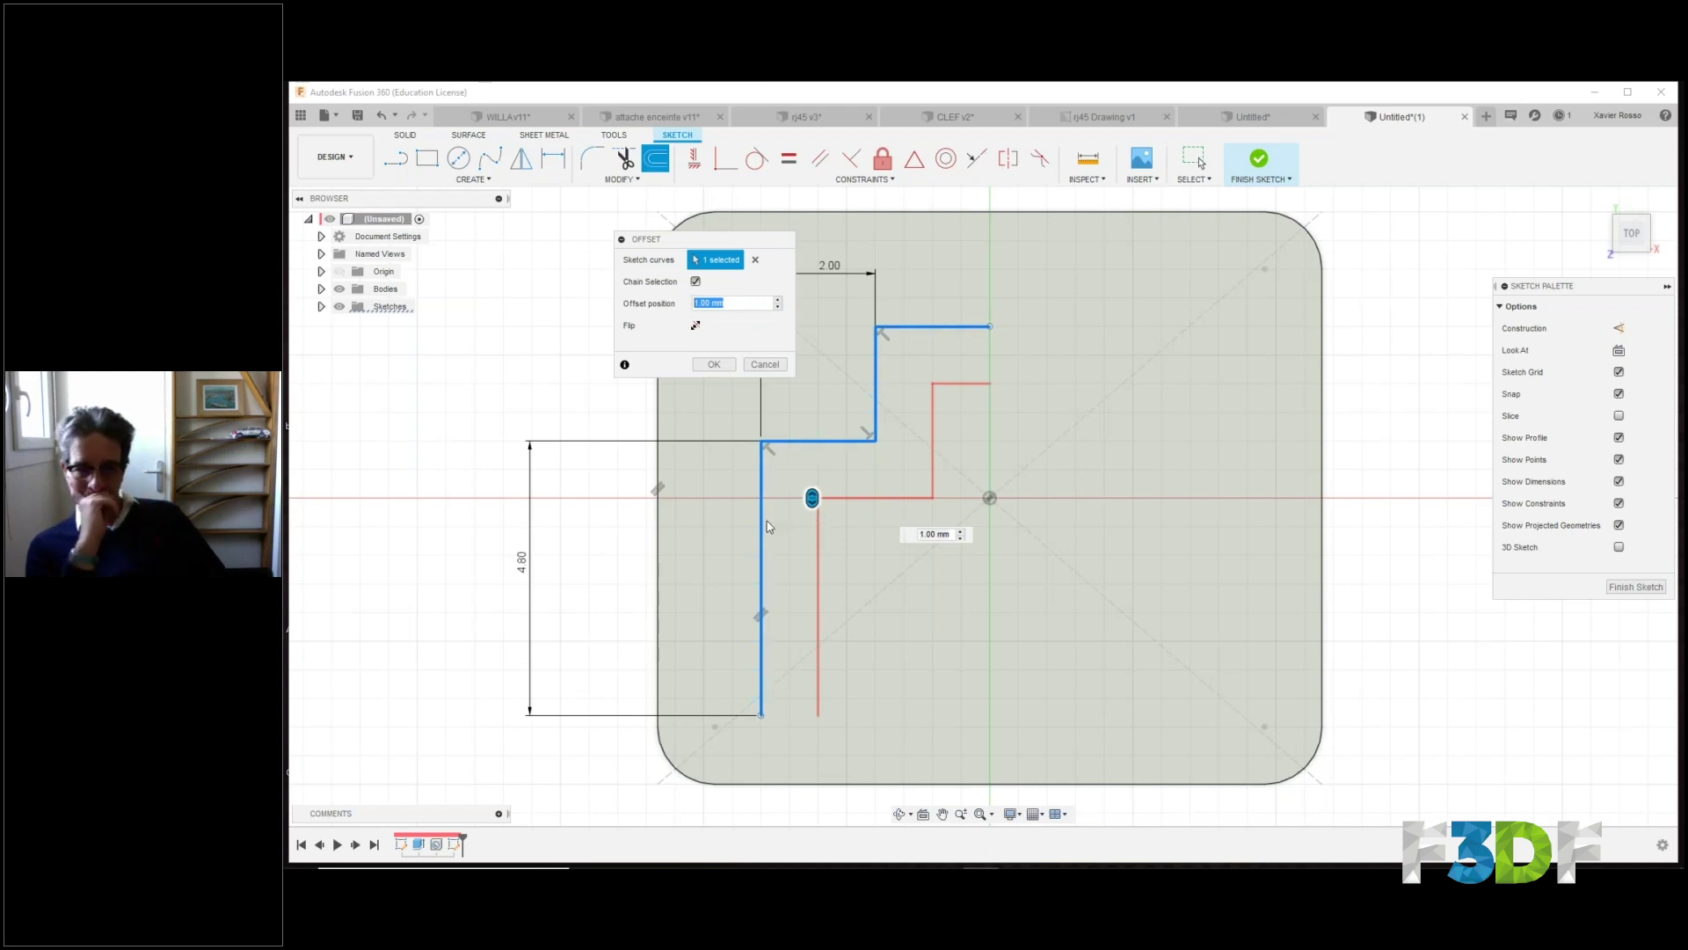
left_click(714, 364)
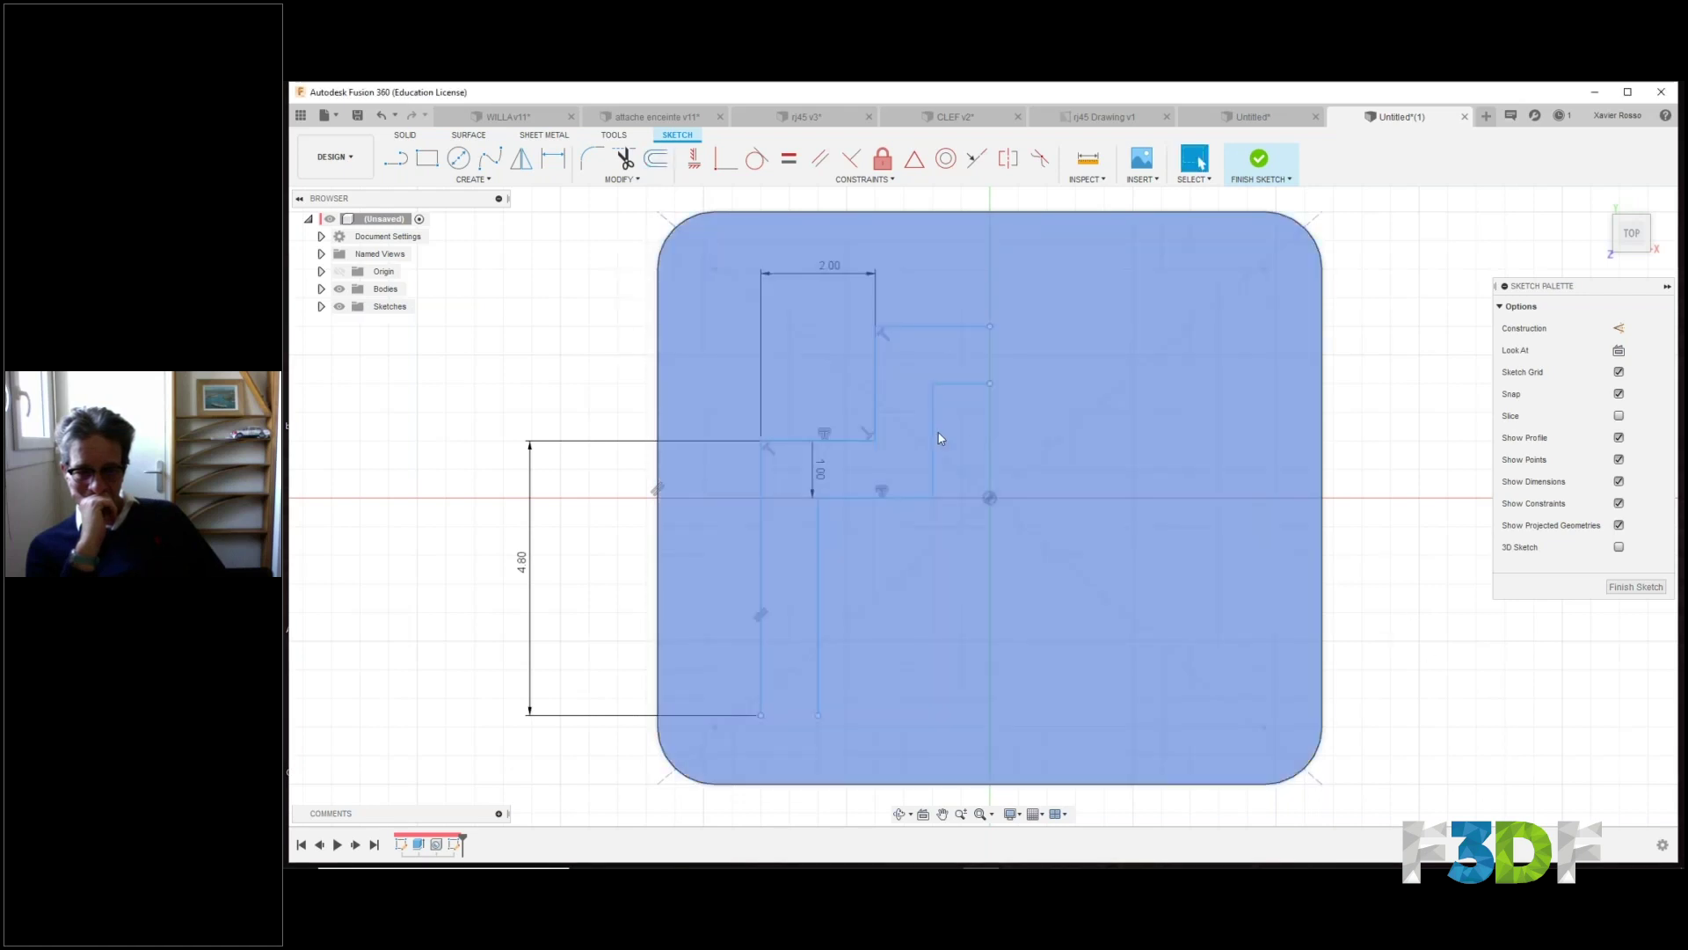
double_click(969, 383)
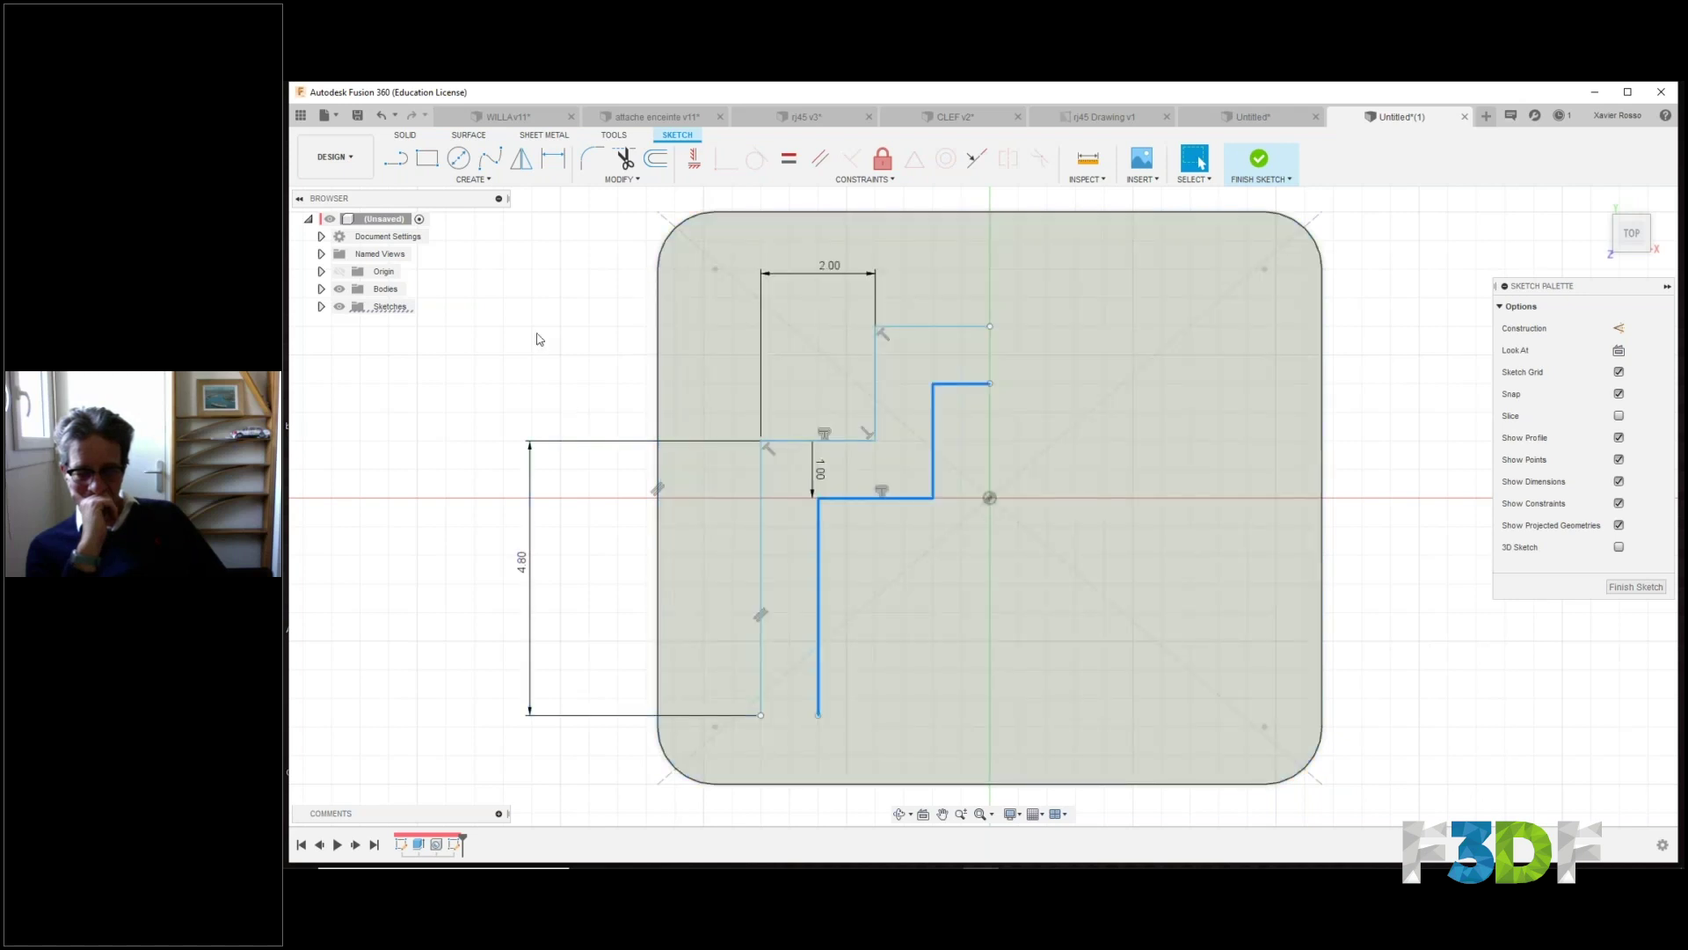
Close the lower end of the stepped profile with a line joining the original and offset chains.
key("l")
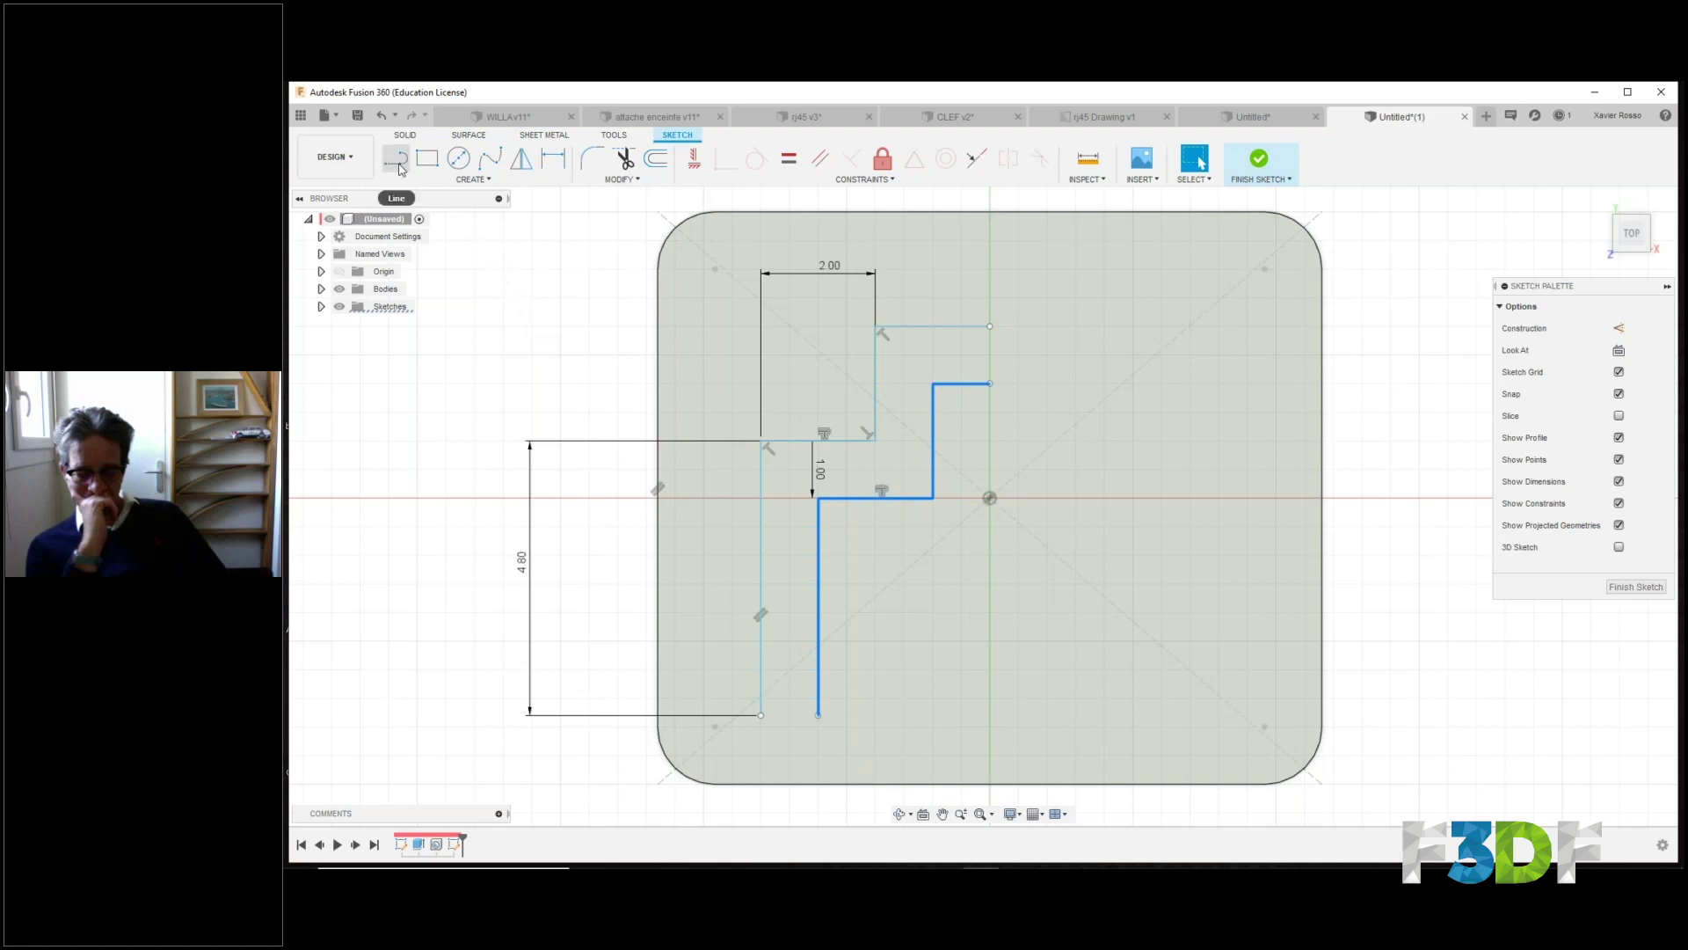
left_click(762, 715)
left_click(819, 715)
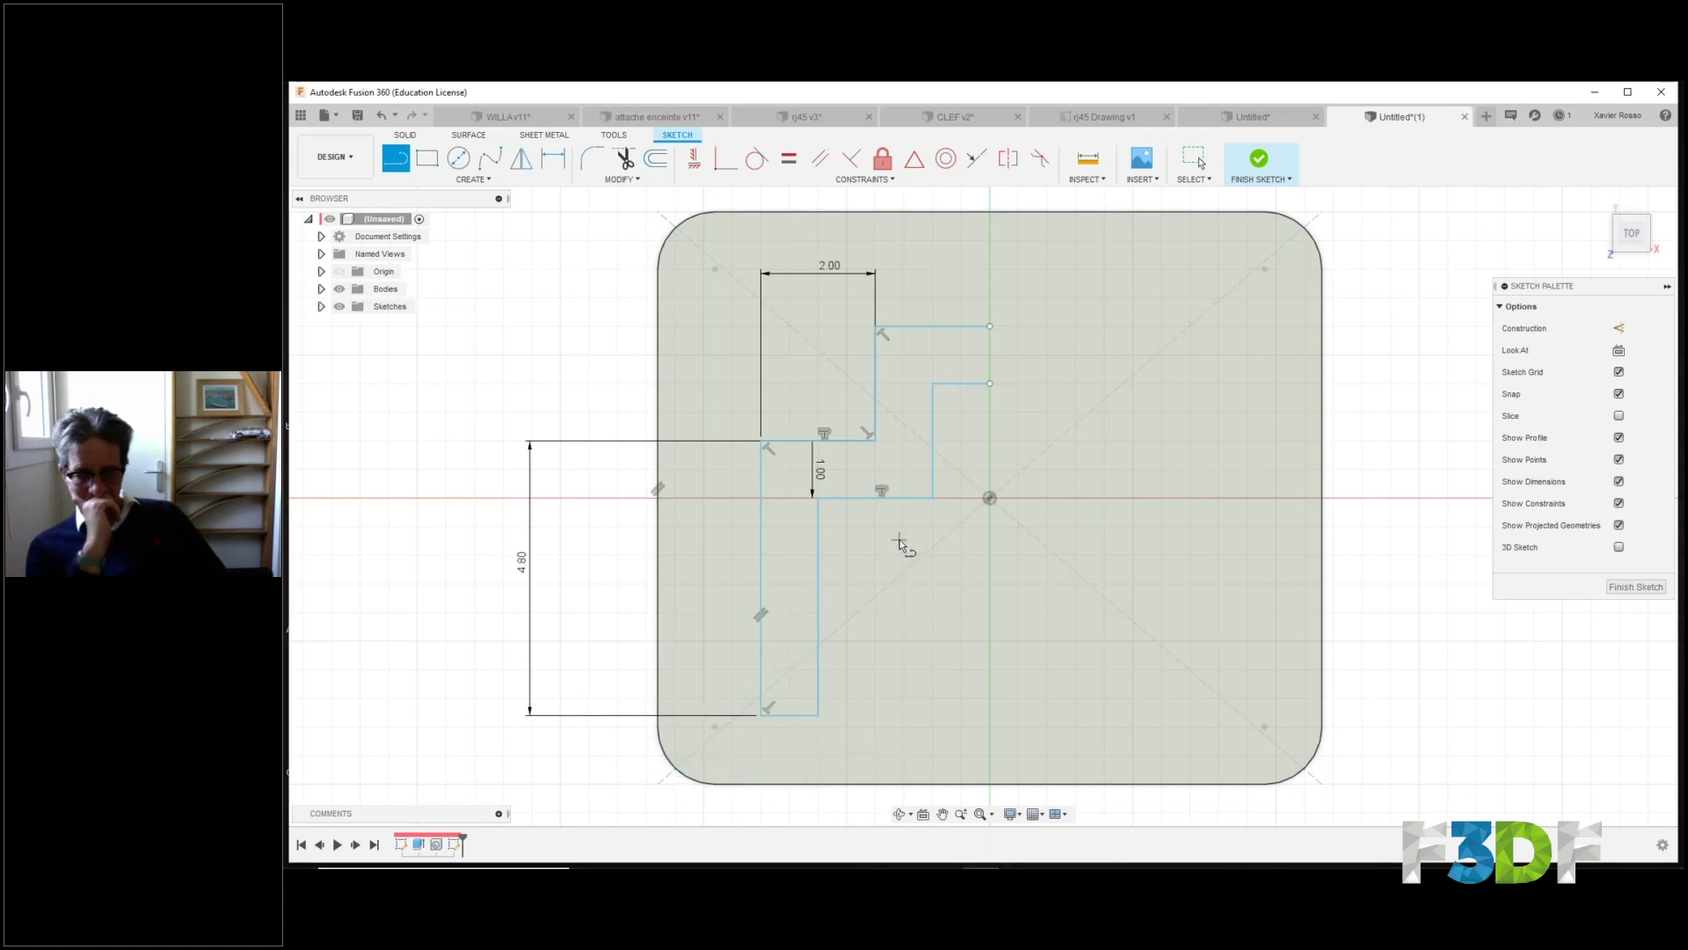
Draw a vertical line along the centre axis, extending beyond both the upper and lower edges of the face.
scroll(900, 540, "down", 2)
scroll(900, 540, "down", 1)
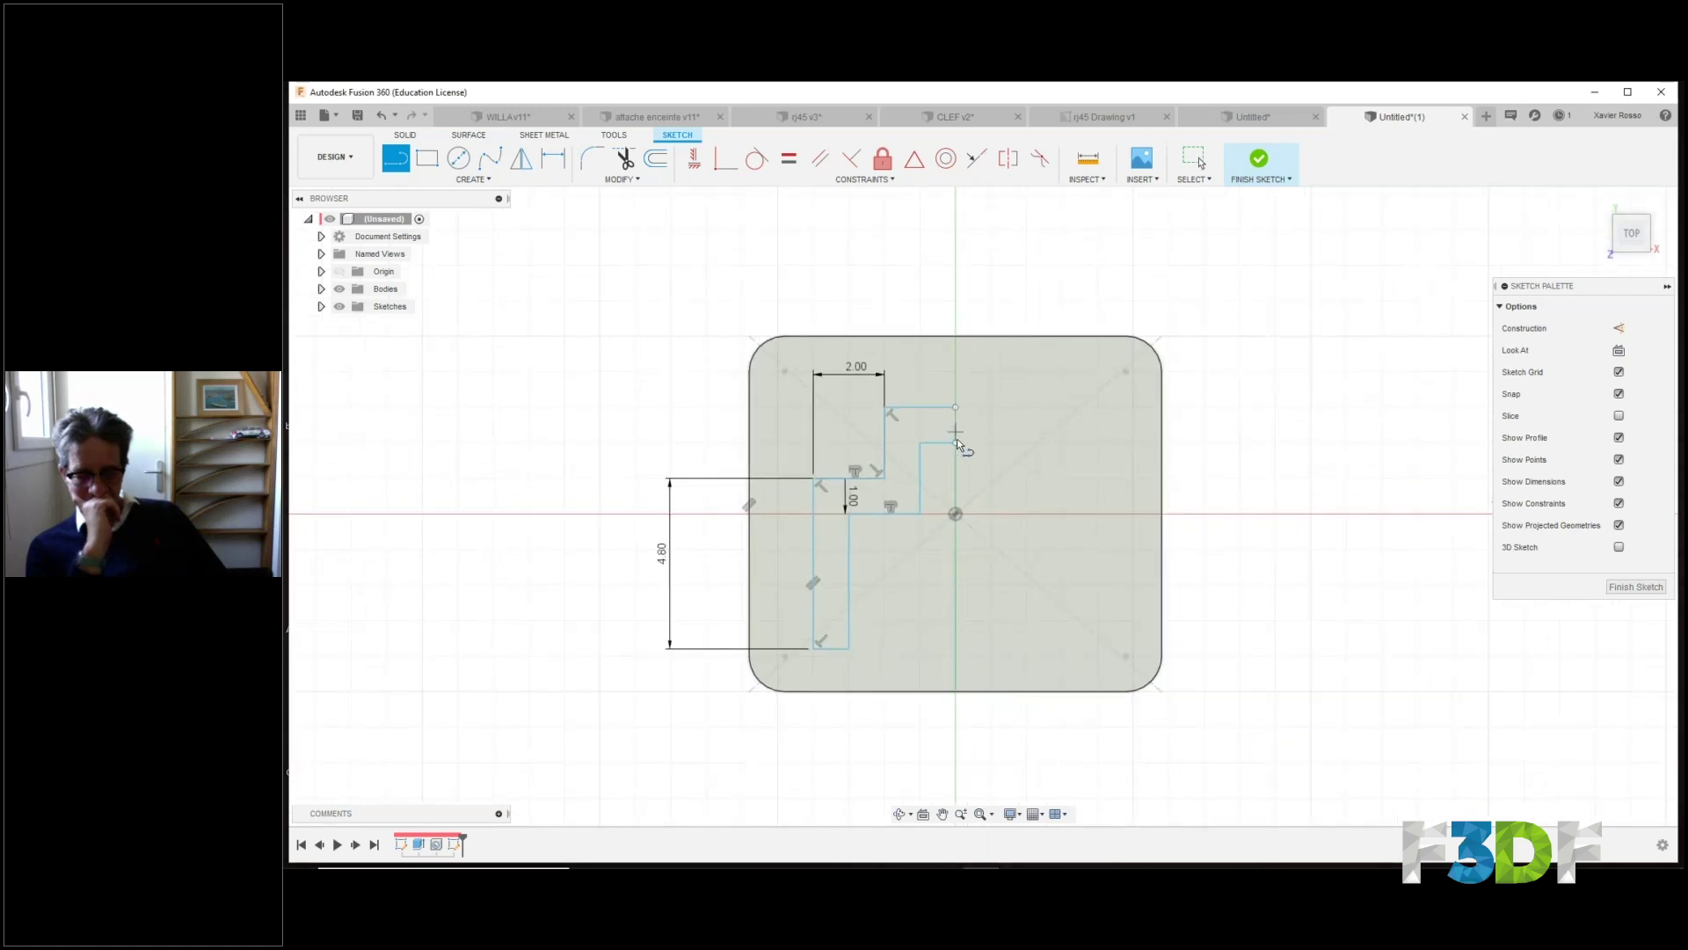
left_click(955, 222)
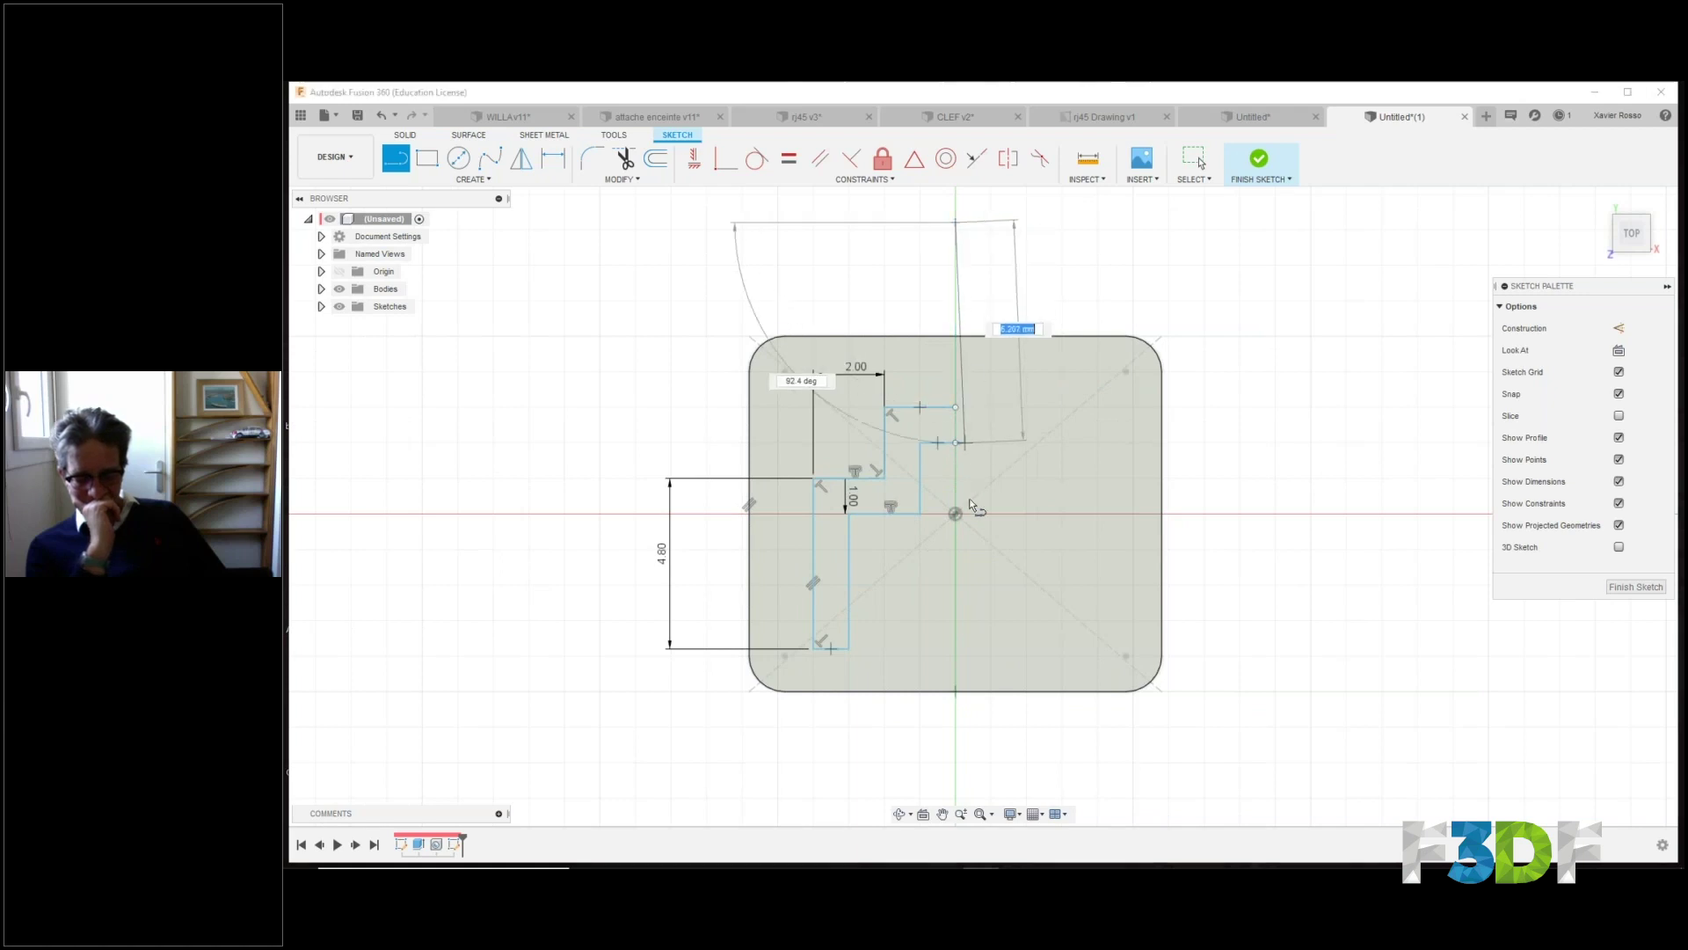
double_click(955, 741)
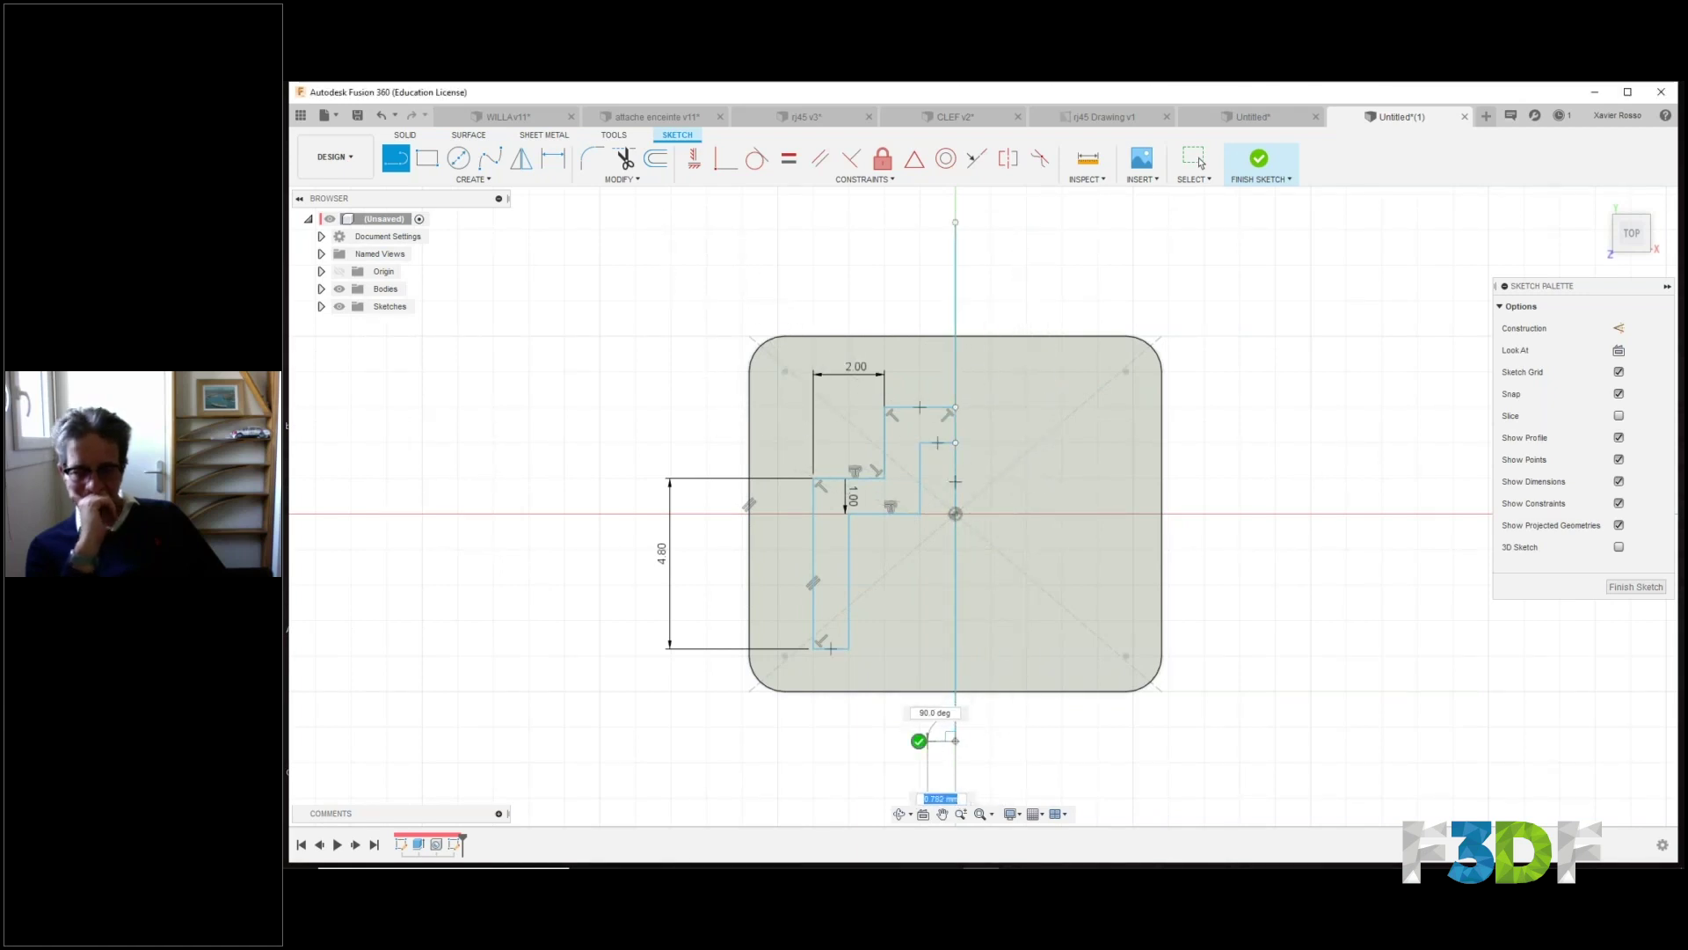
right_click(1089, 306)
left_click(1143, 299)
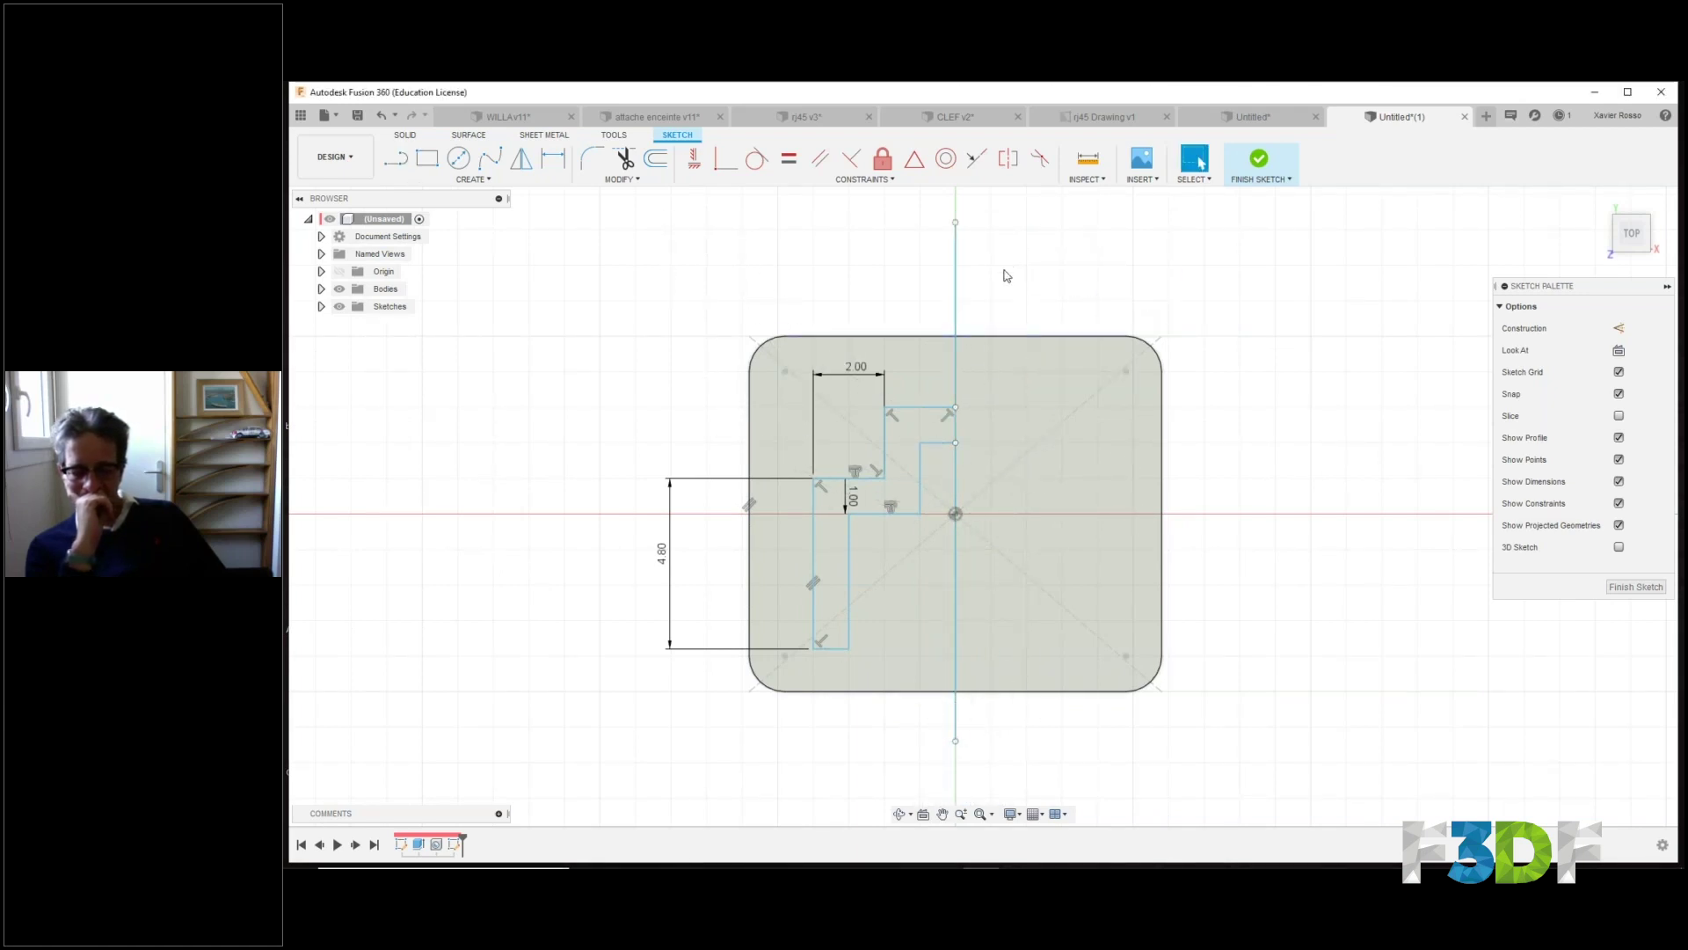
Move the long vertical line off the centre axis, away from the stepped profile, and deselect it.
left_click(955, 294)
left_click_drag(961, 295, 1017, 295)
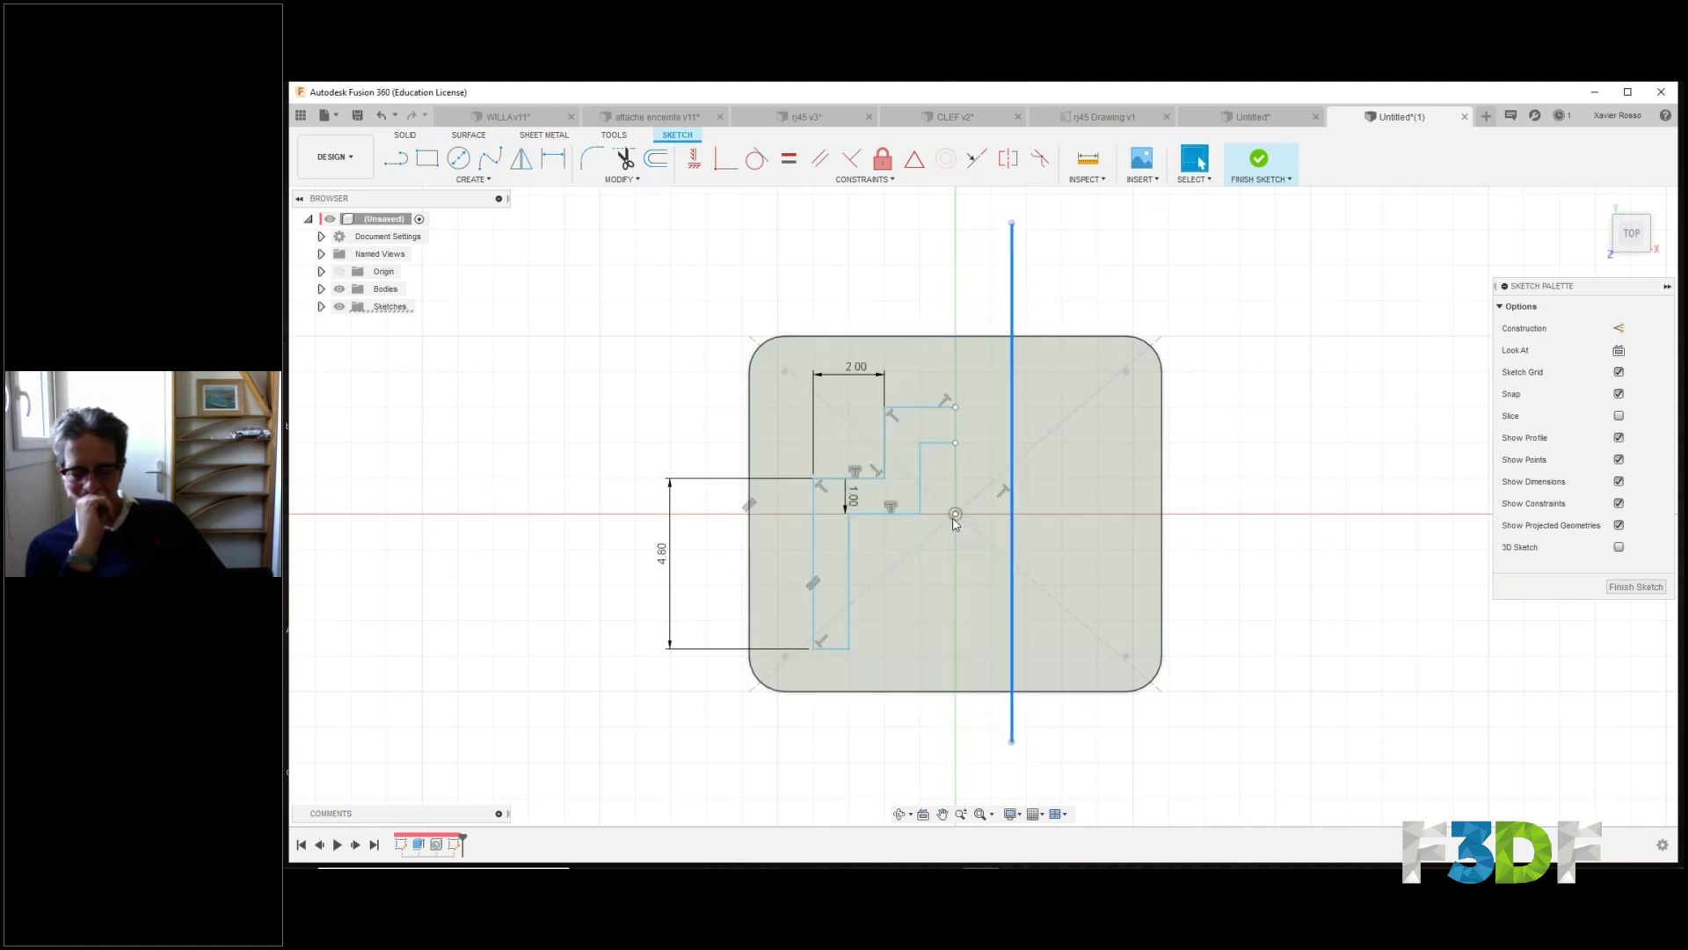
left_click(895, 297)
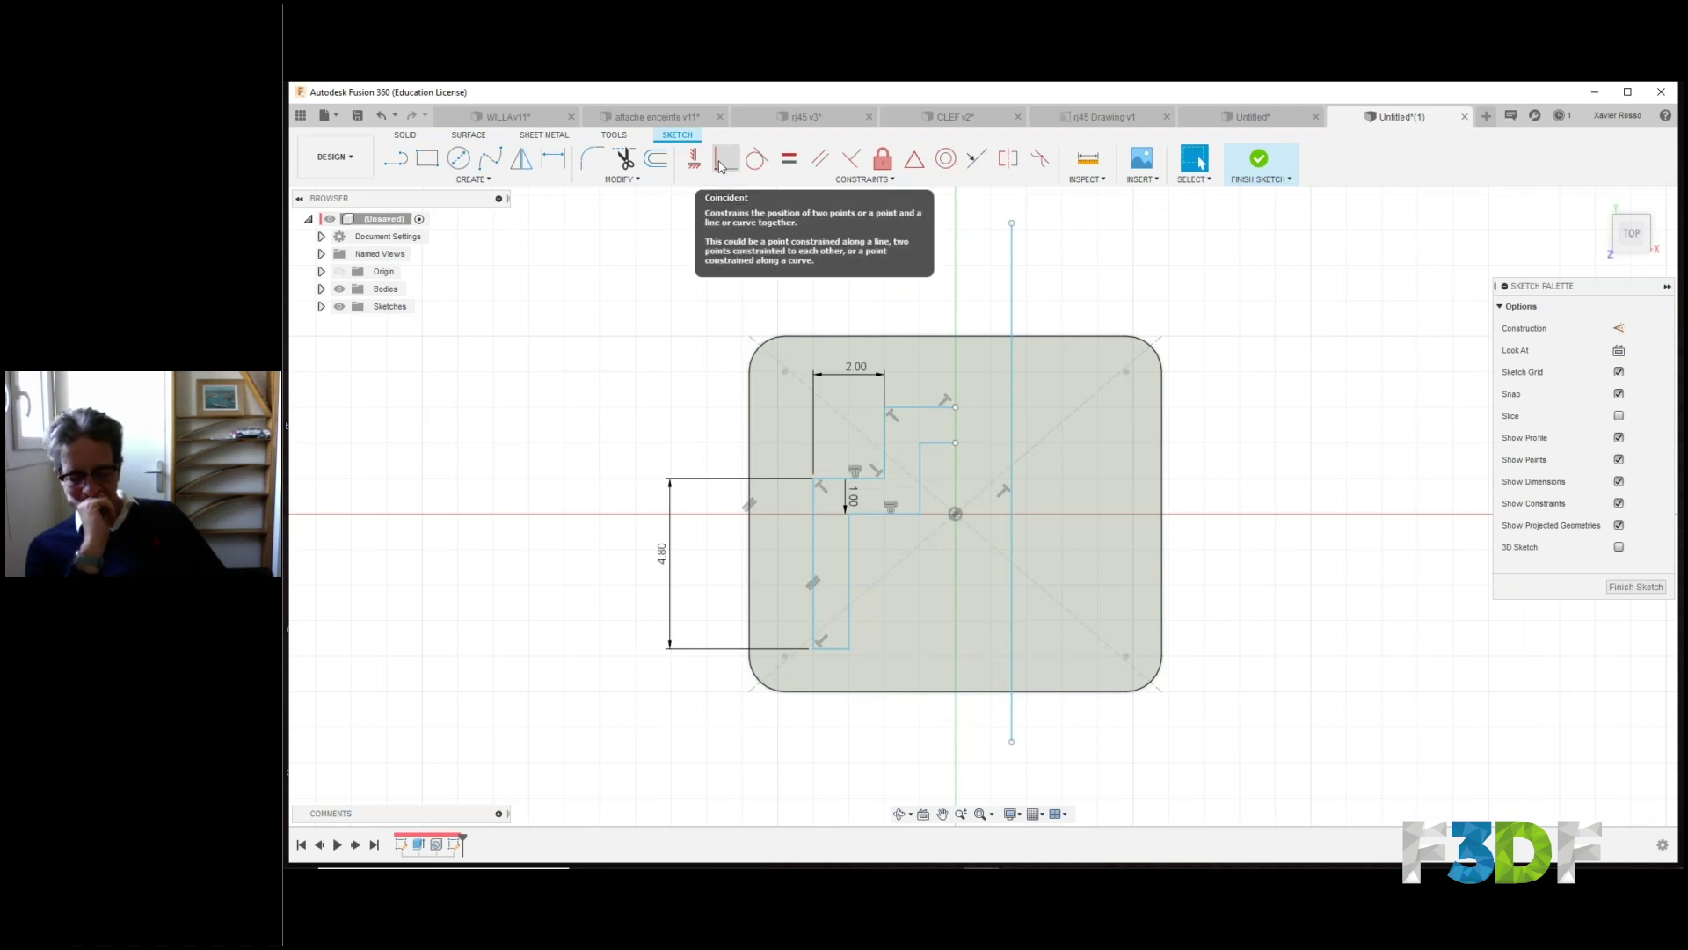
Undo the move of the long vertical line and lock the line in place with a Fix constraint.
key("ctrl+z")
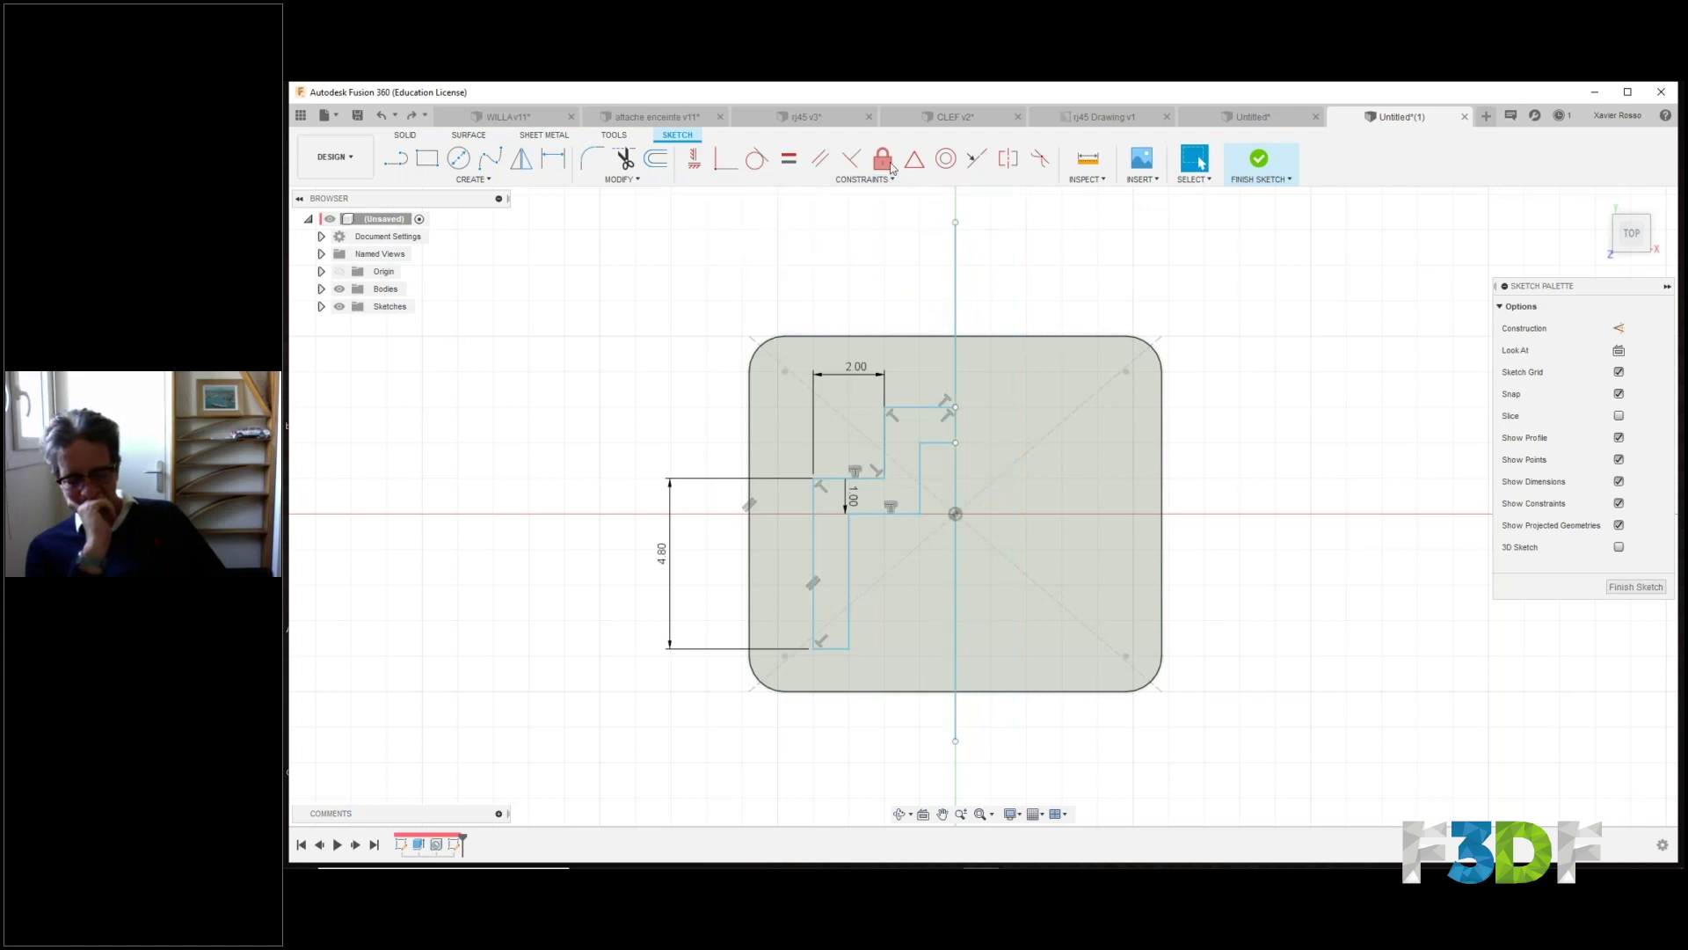
left_click(883, 160)
left_click(957, 281)
right_click(1023, 281)
left_click(1075, 278)
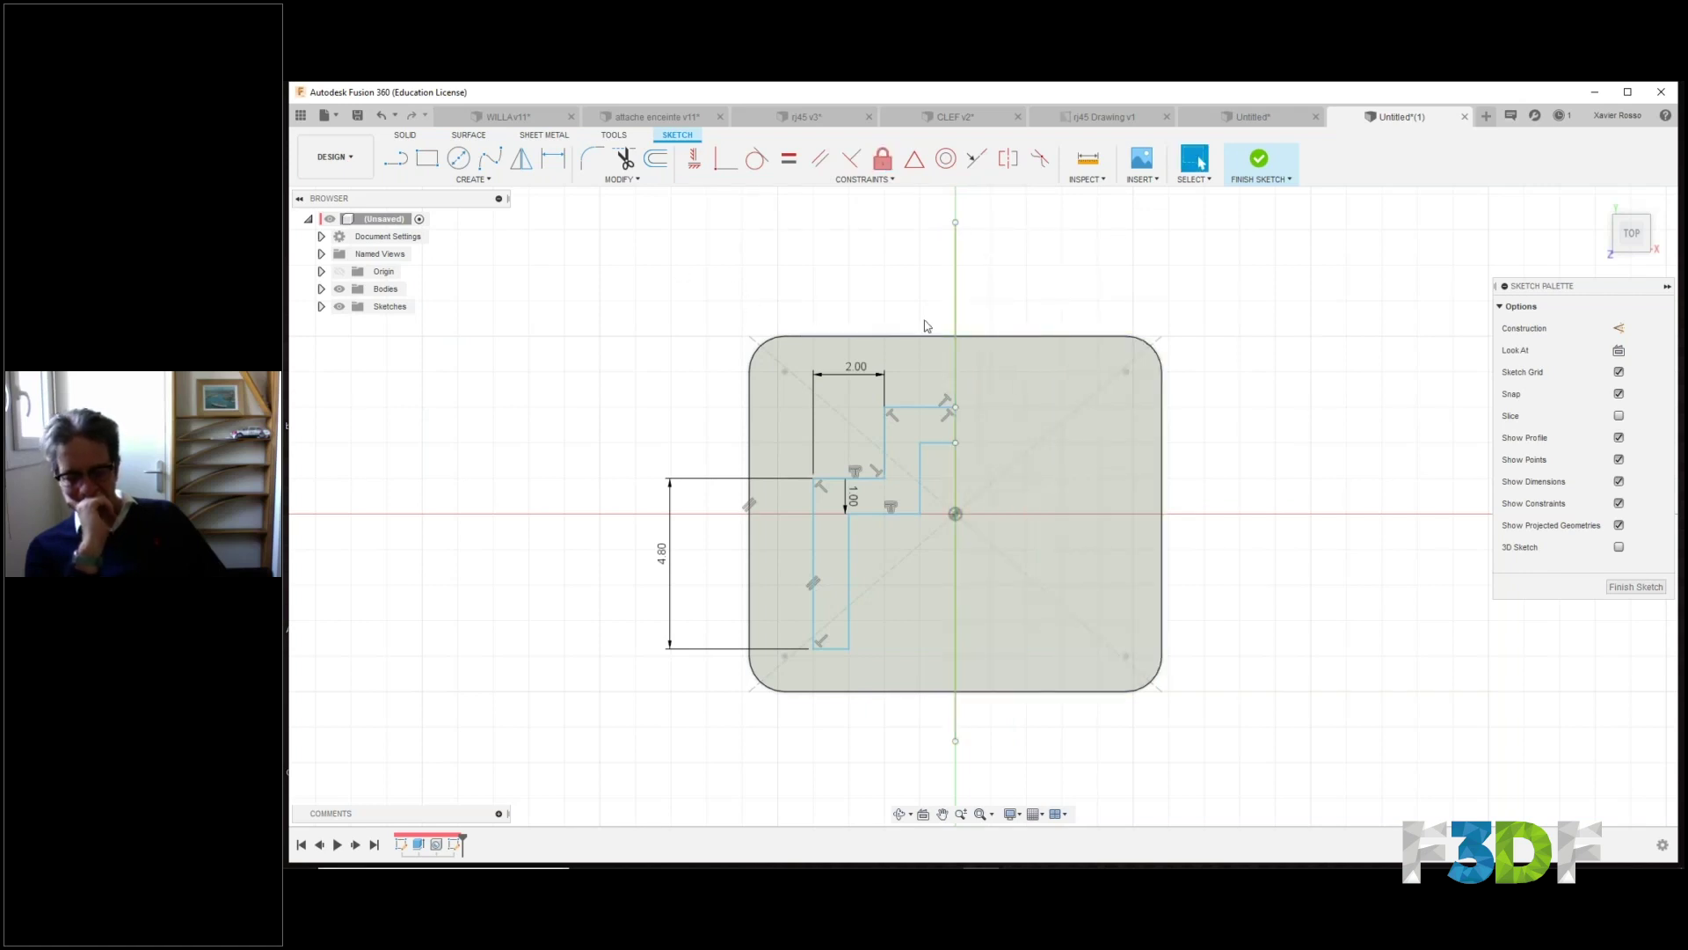
Mirror the whole closed stepped profile across the long vertical line on the centre axis.
left_click(619, 180)
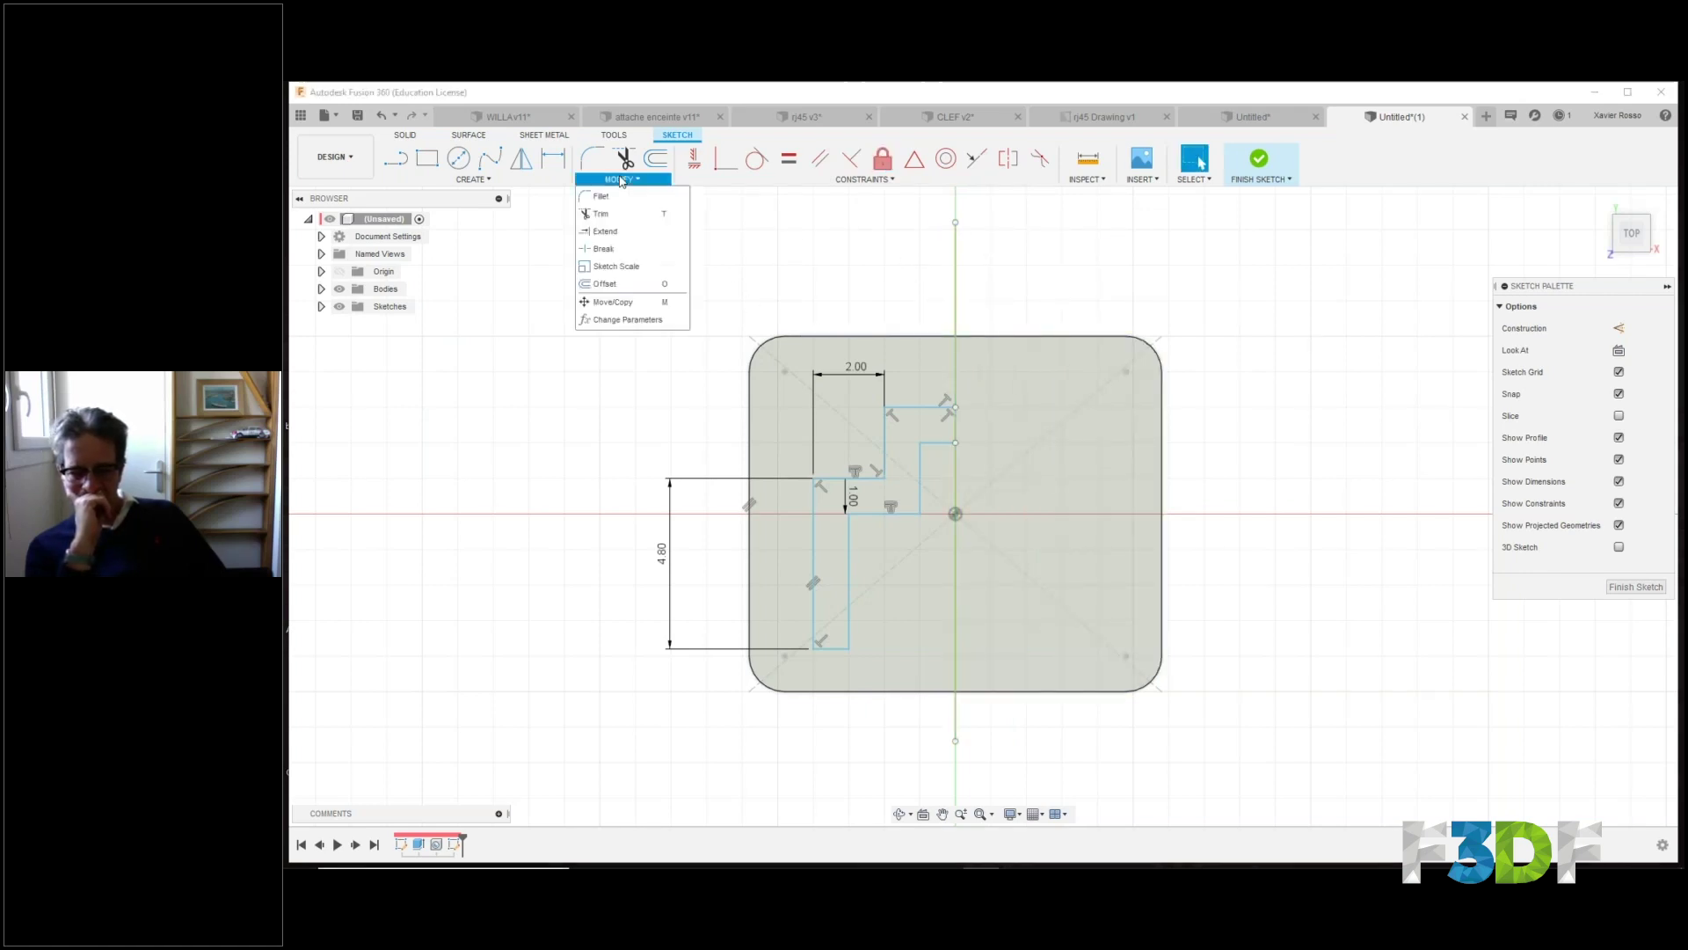
left_click(473, 179)
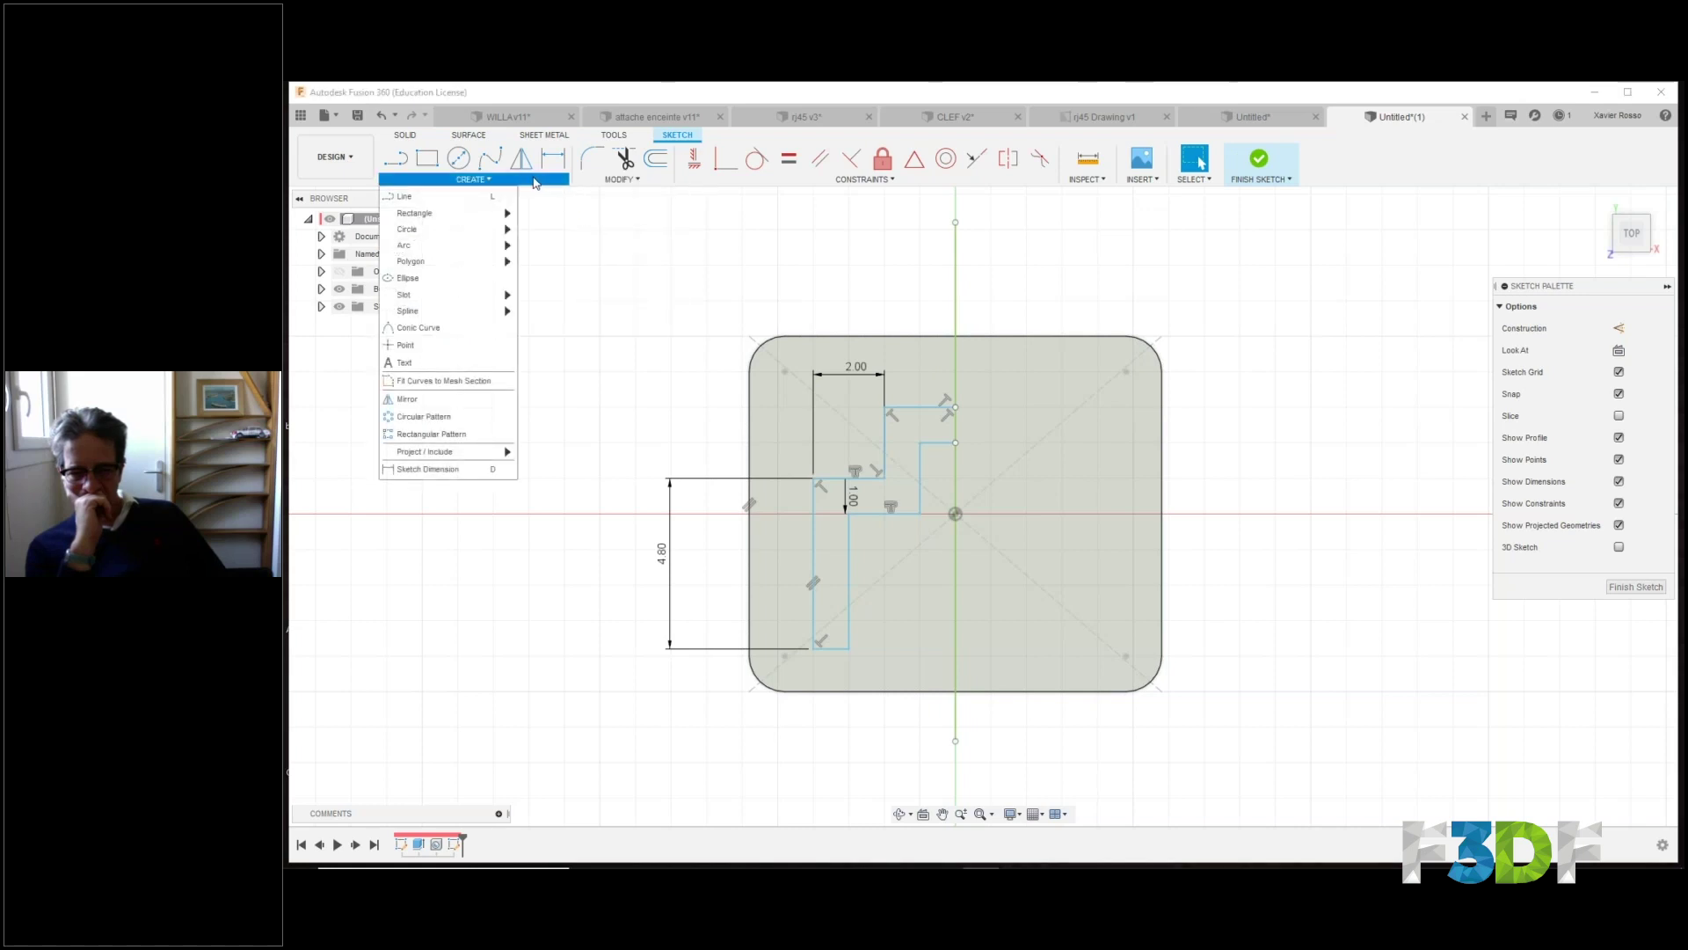
left_click(405, 400)
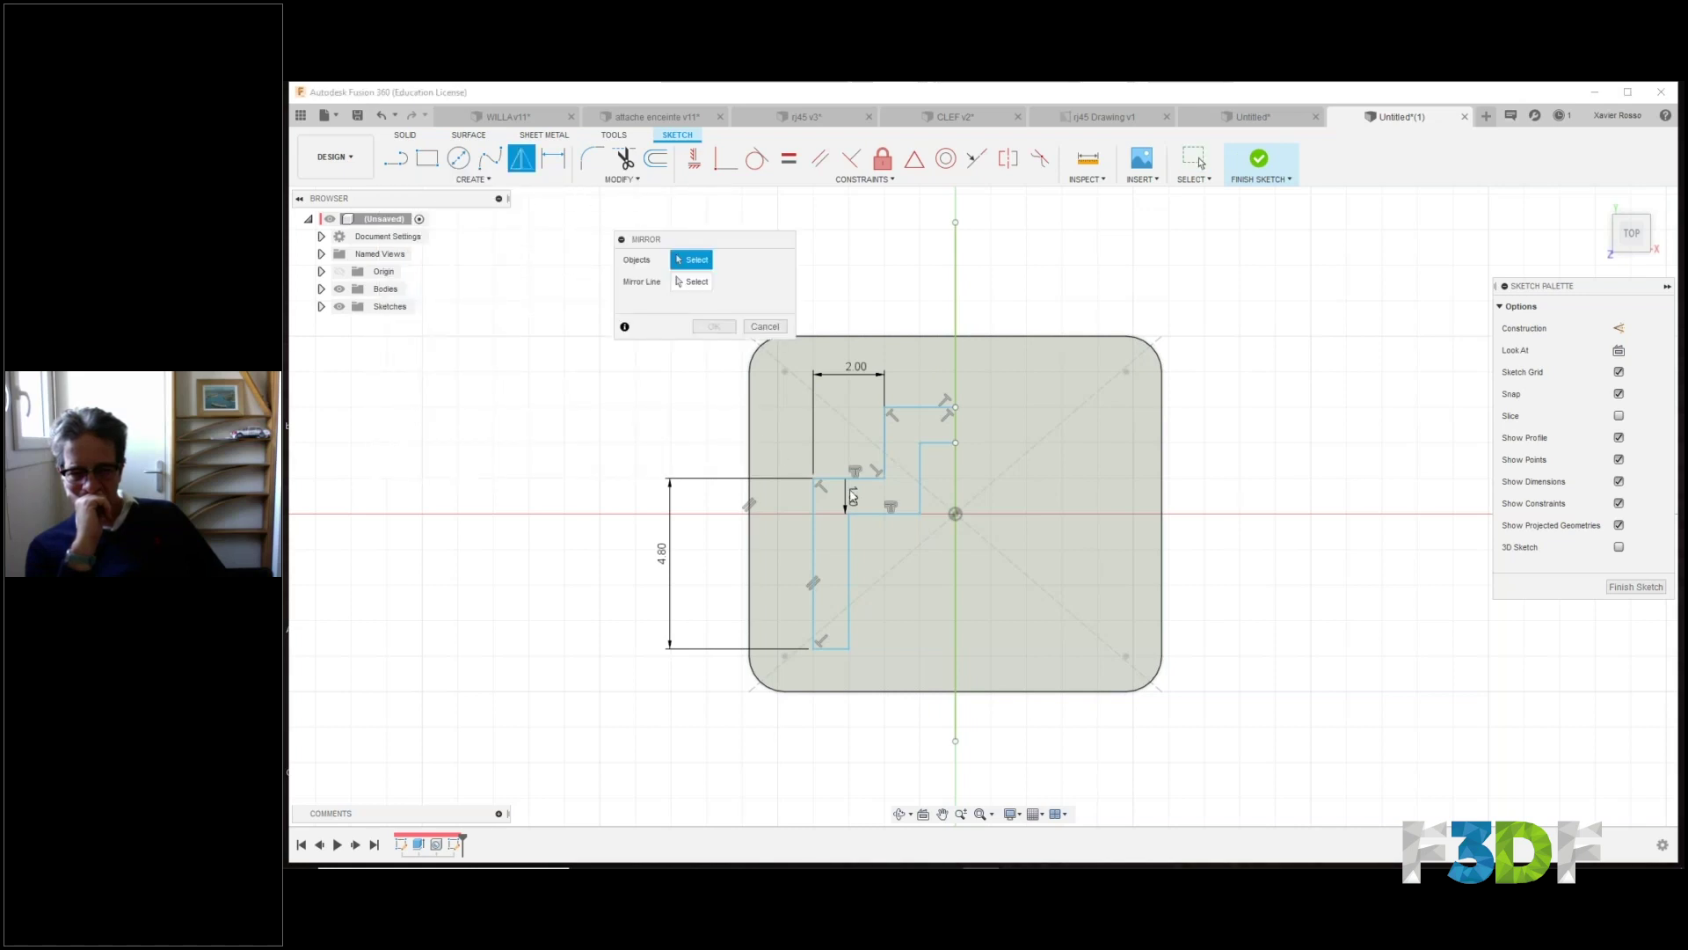
double_click(858, 484)
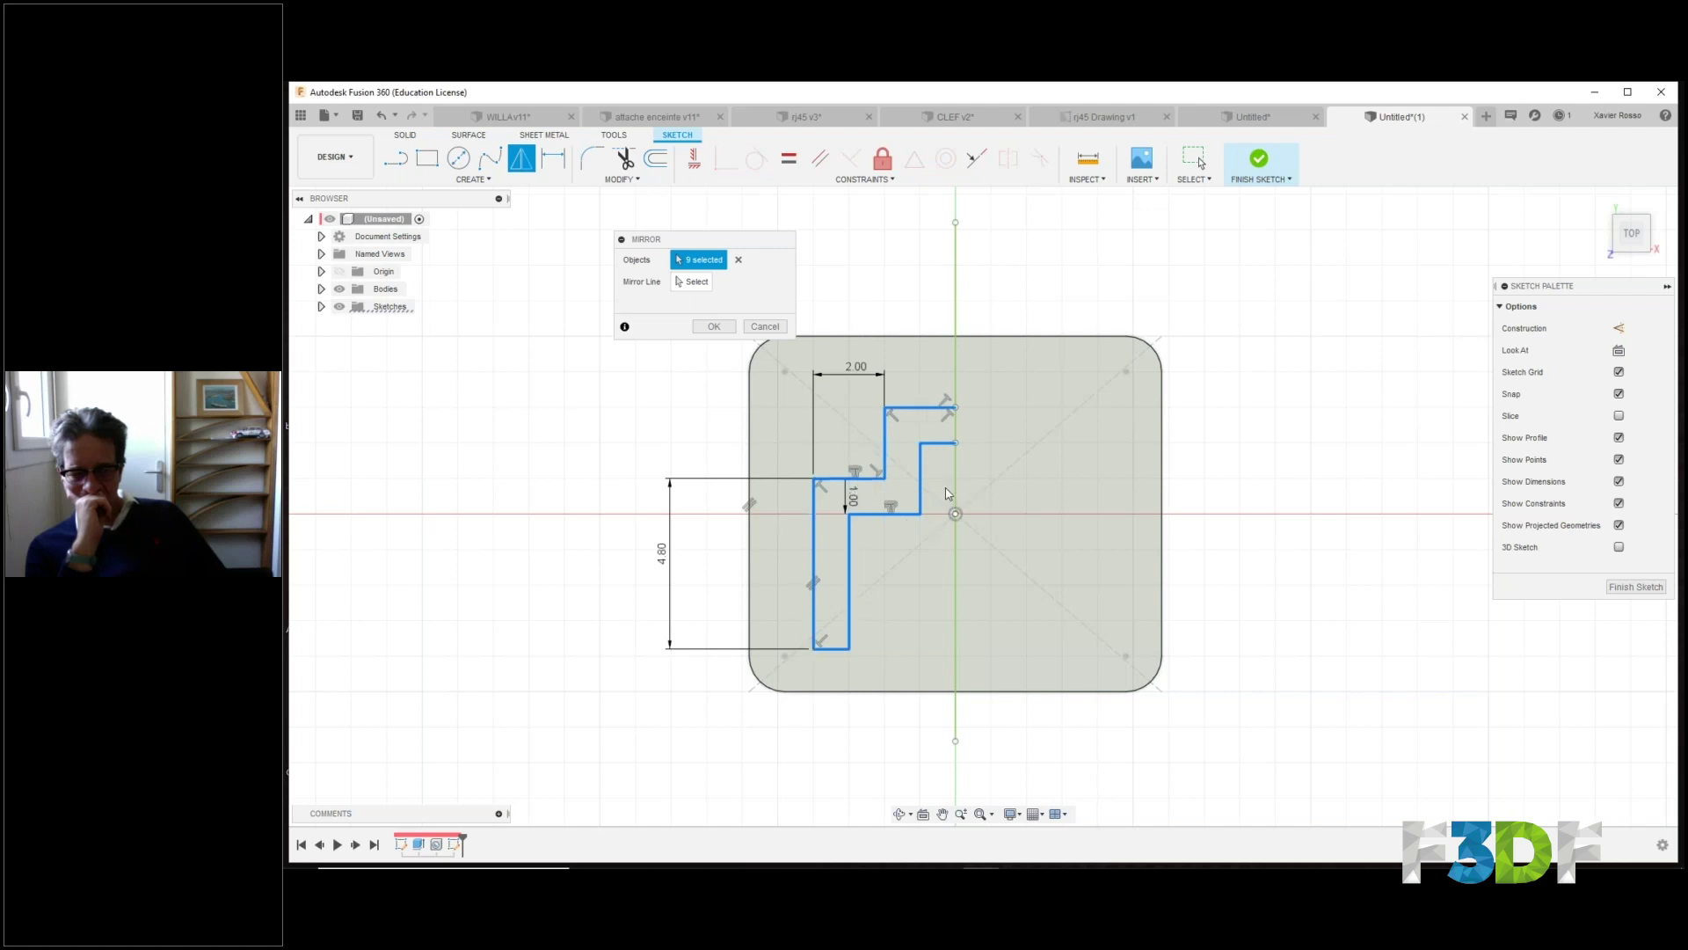
left_click(691, 282)
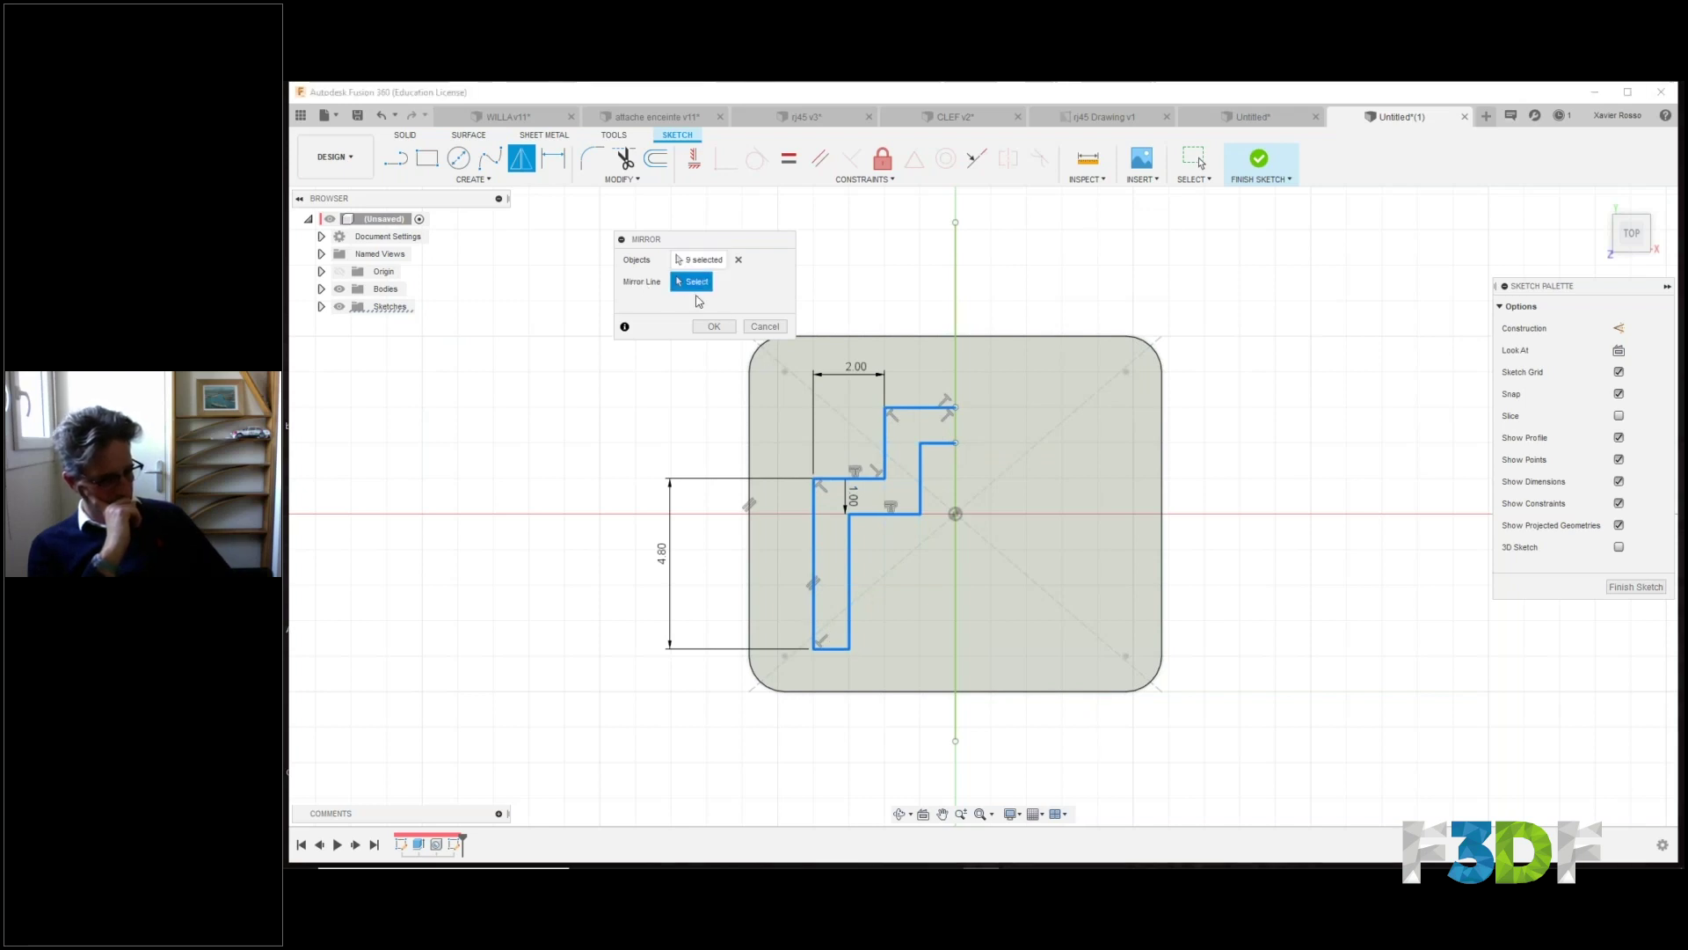
left_click(957, 310)
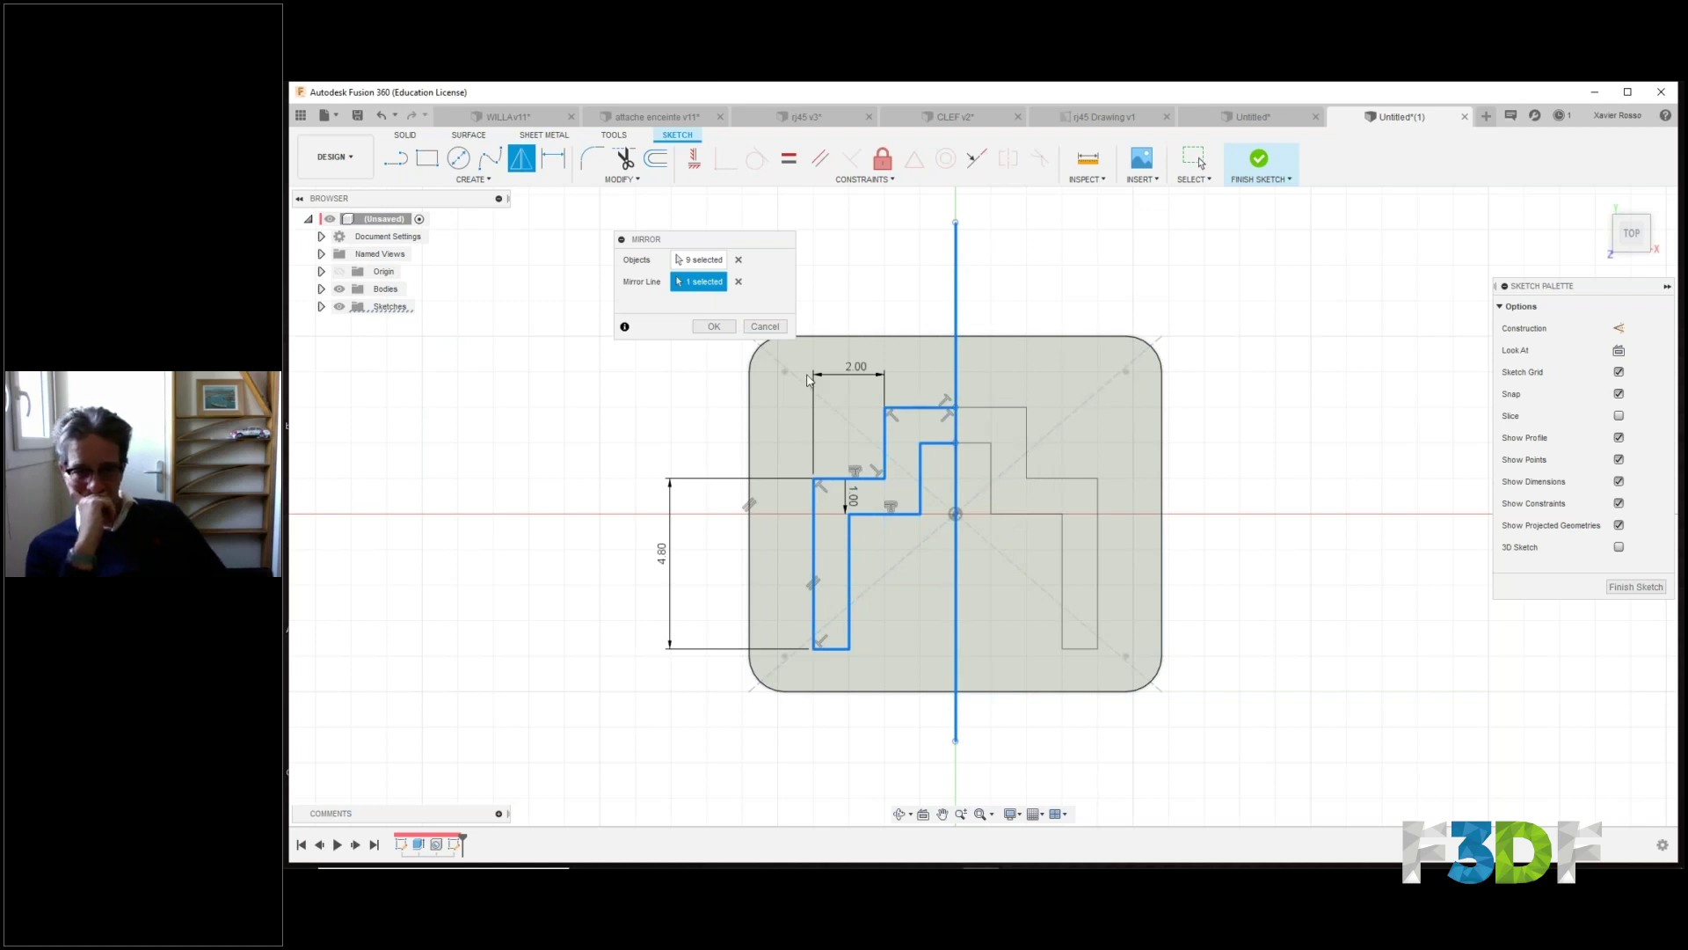
left_click(716, 331)
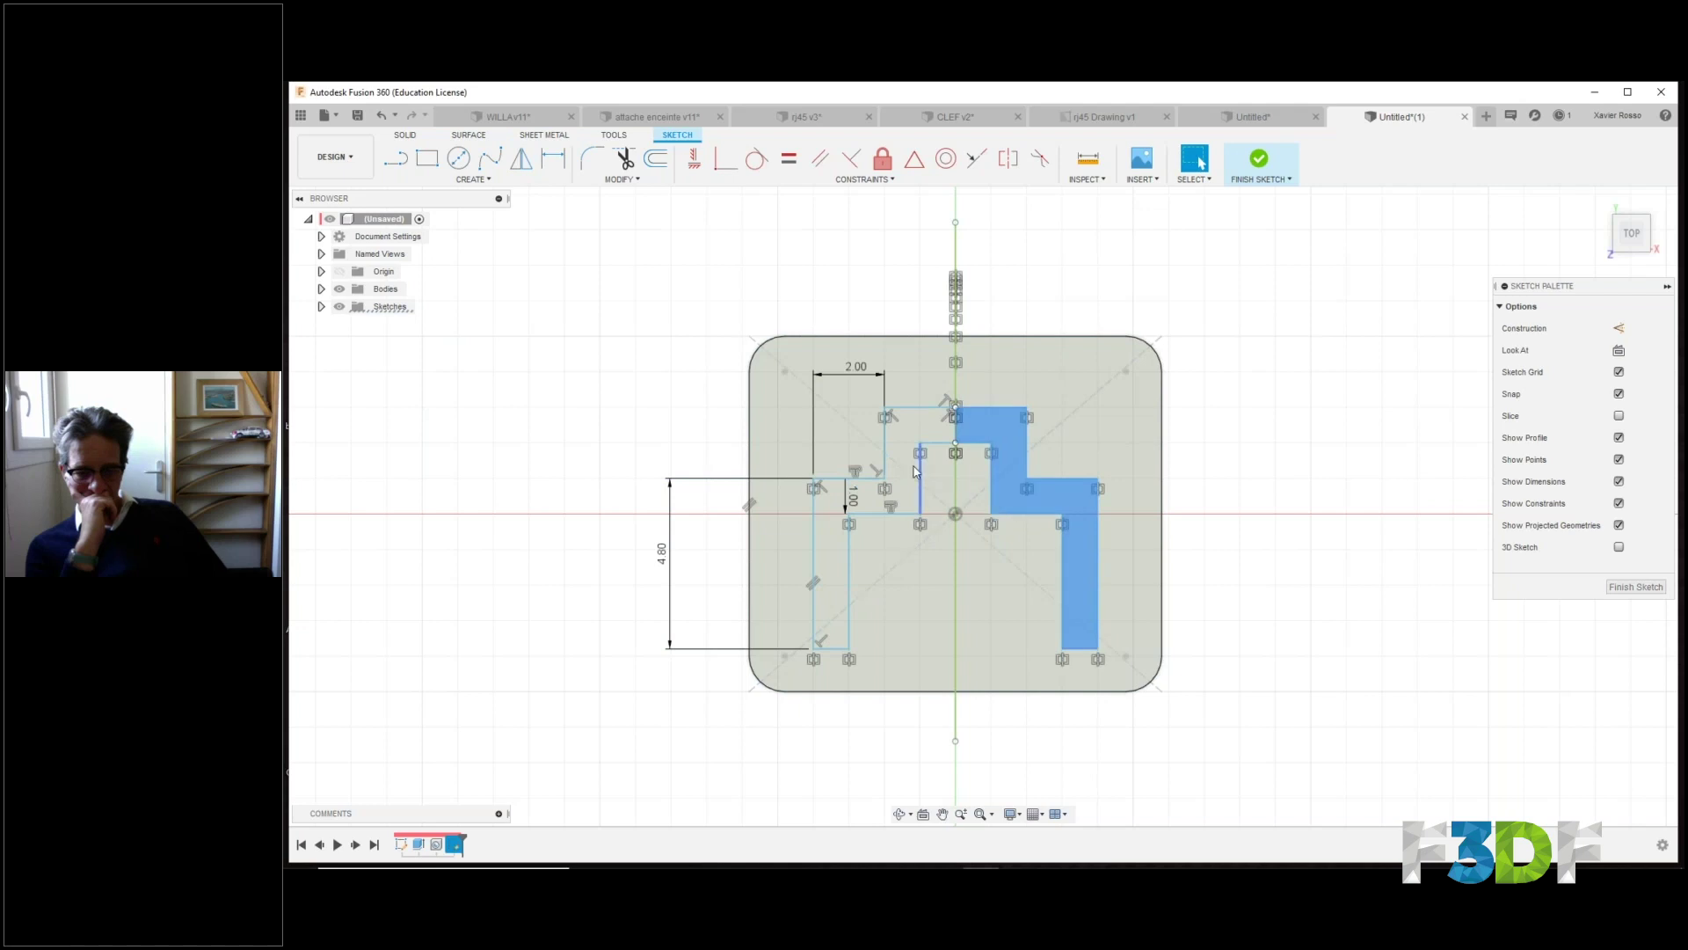
Finish the sketch and extrude both halves of the stepped profile 8.2 mm upward, joined to the block.
mouse_move(975, 581)
middle_mouse_down()
mouse_move(994, 568)
mouse_move(1007, 589)
mouse_move(966, 516)
mouse_move(980, 497)
middle_mouse_up()
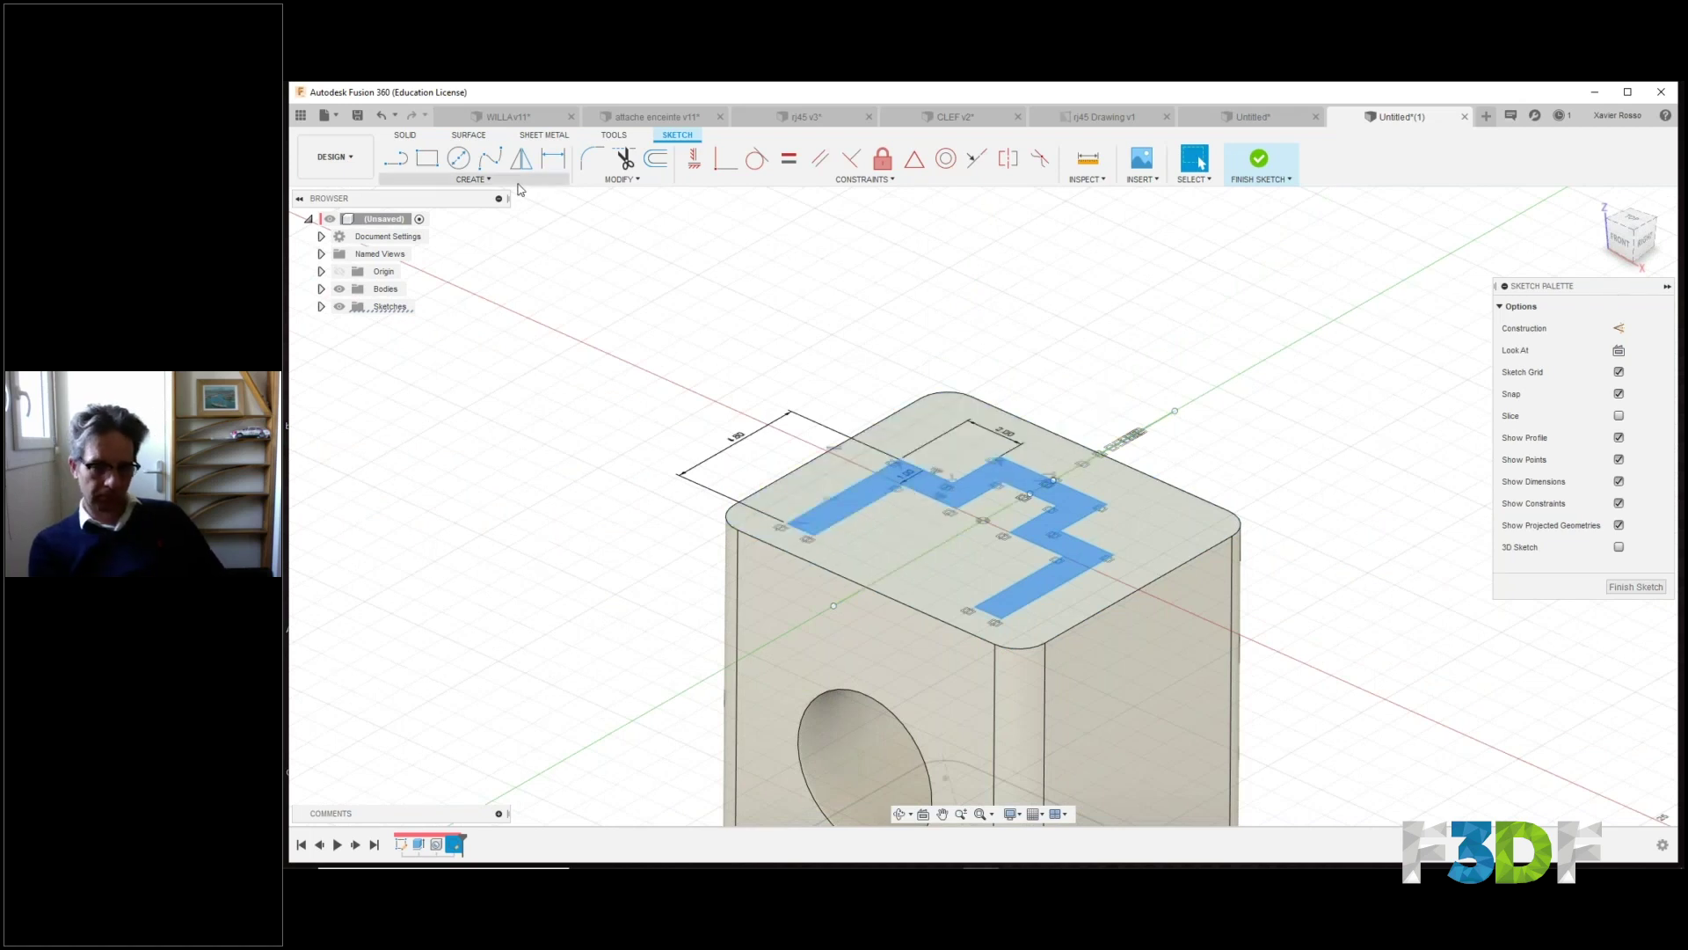
left_click(1263, 160)
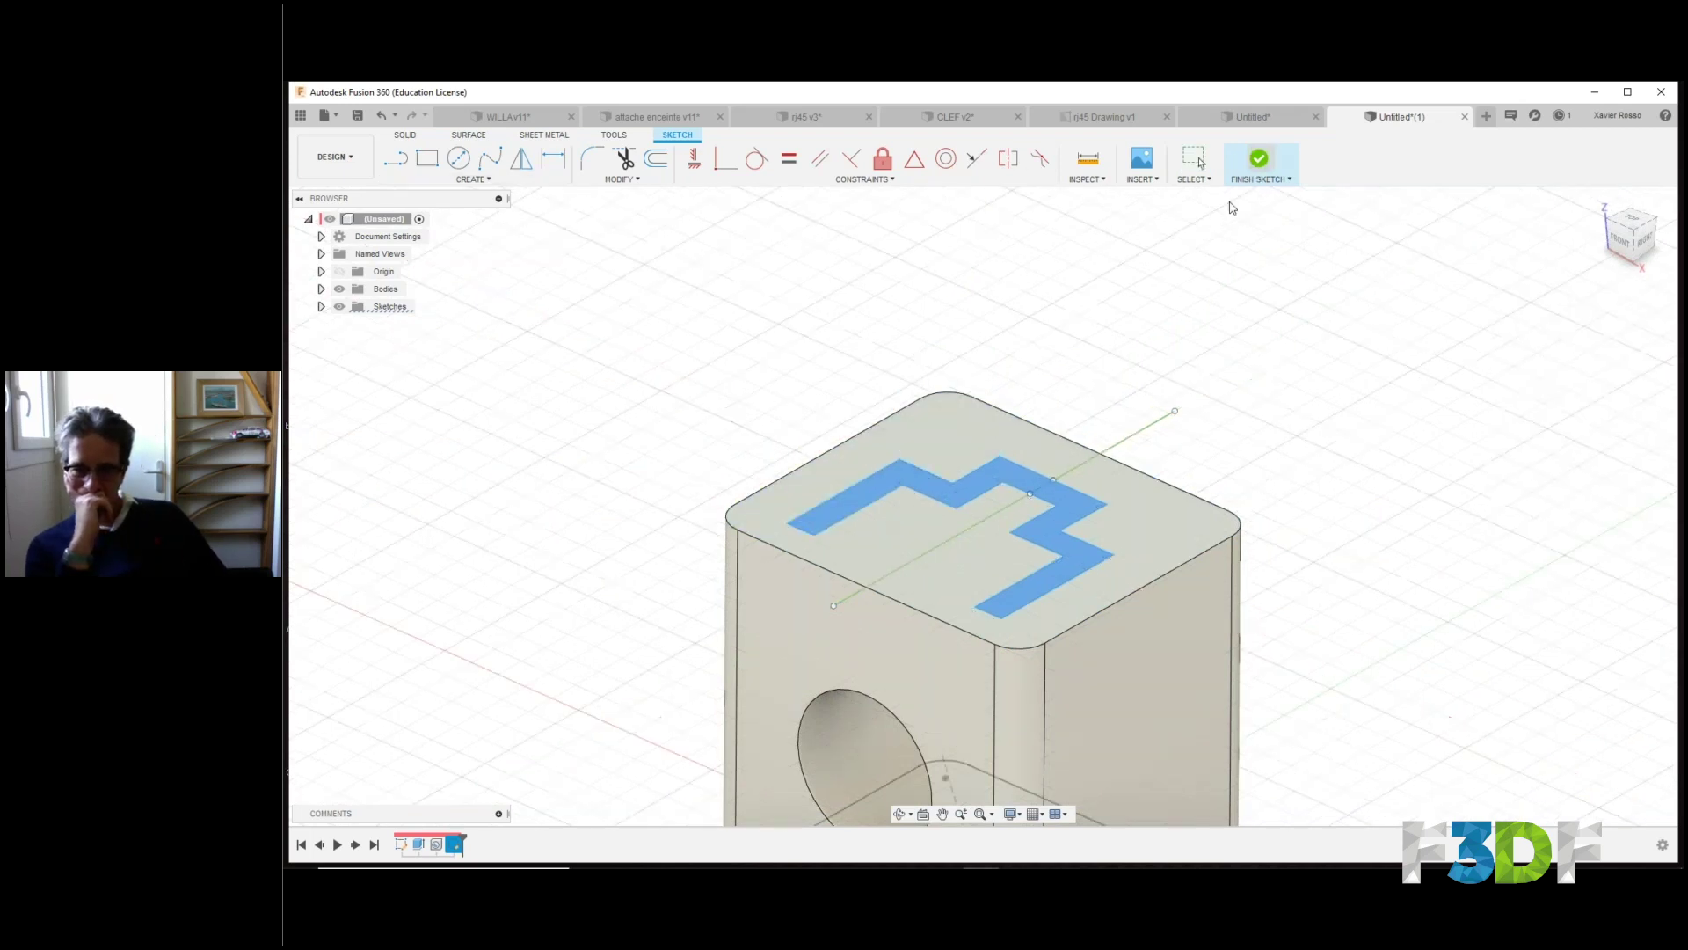
left_click(427, 159)
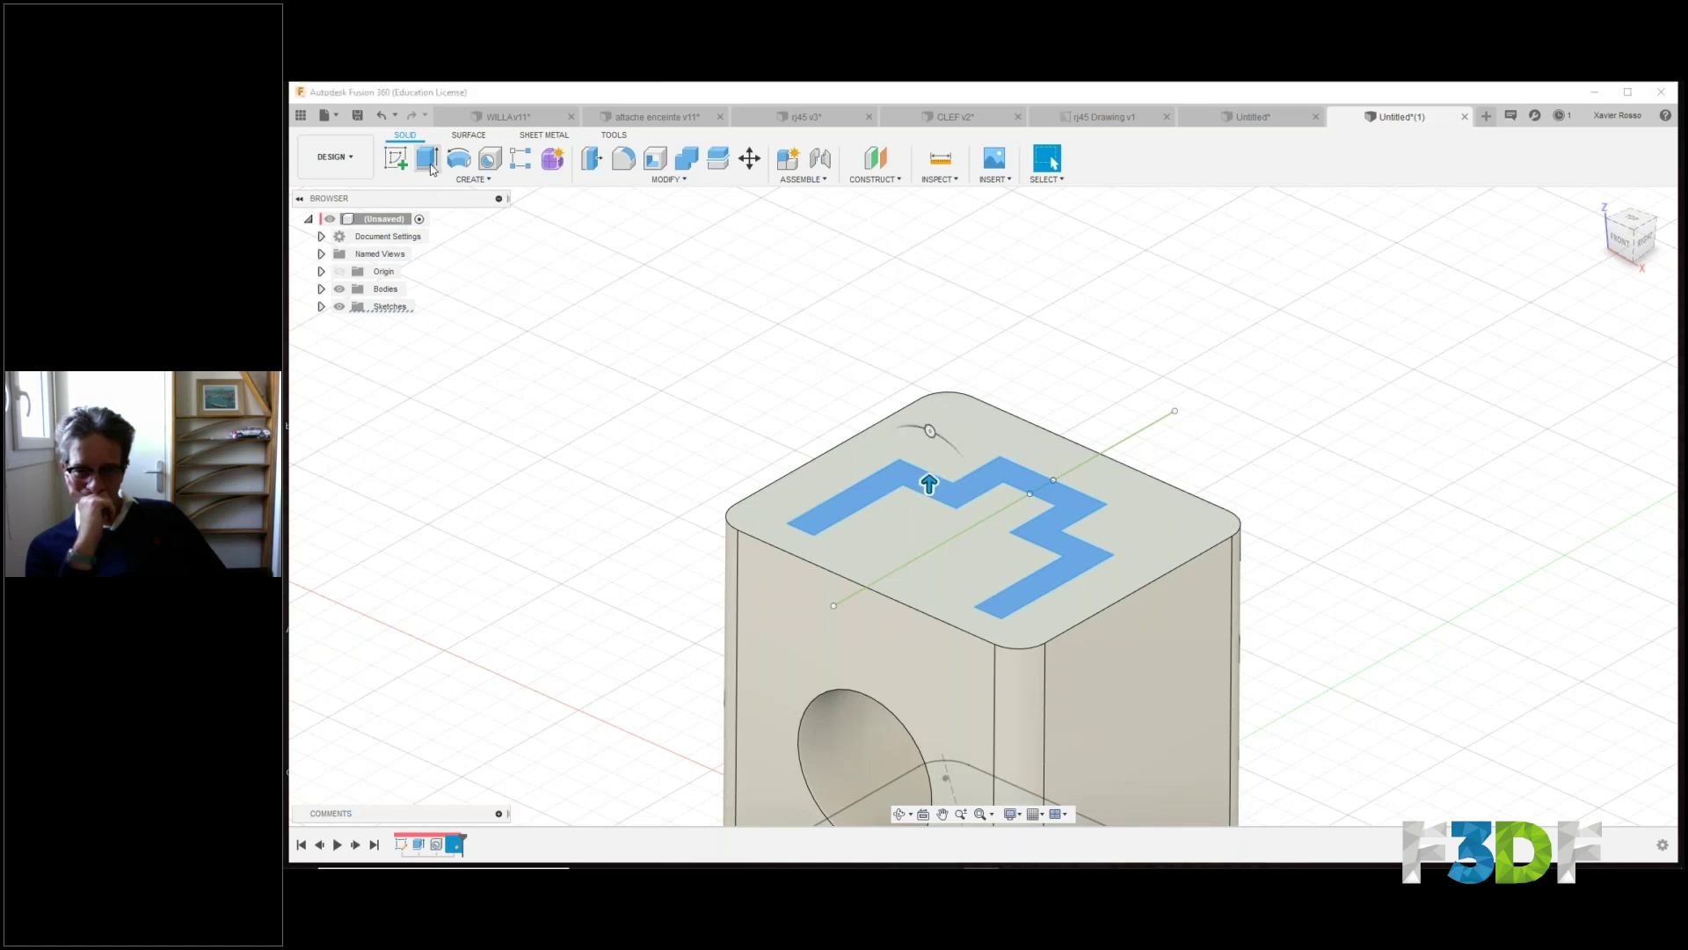
left_click_drag(940, 490, 937, 260)
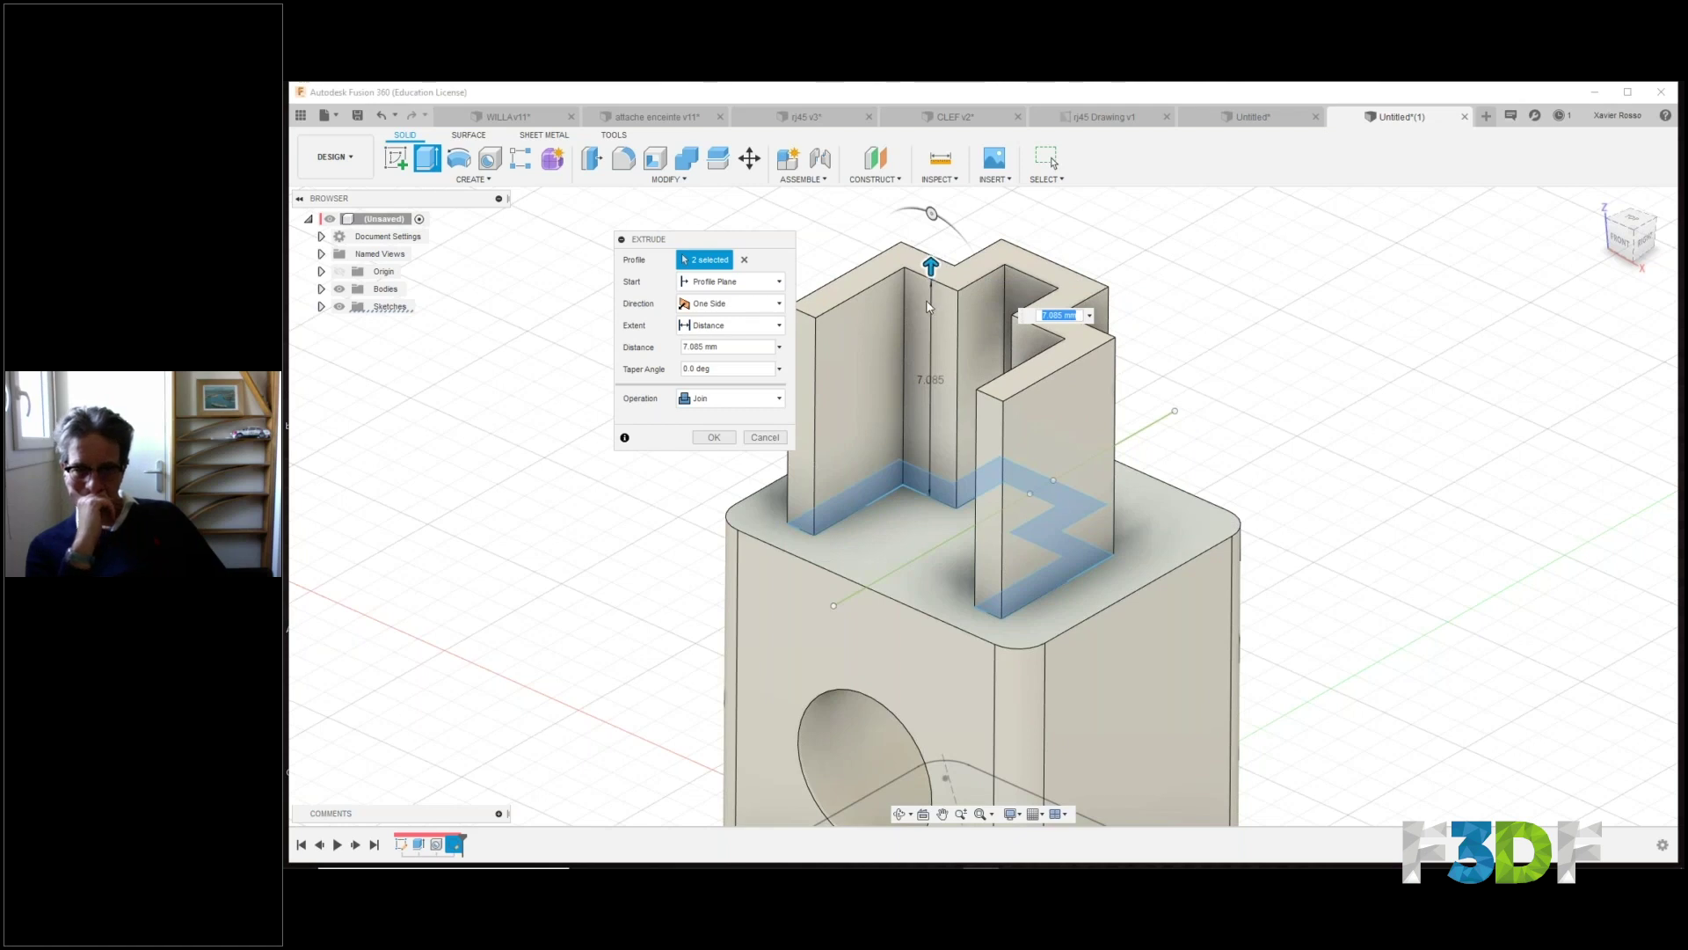
type("8.2")
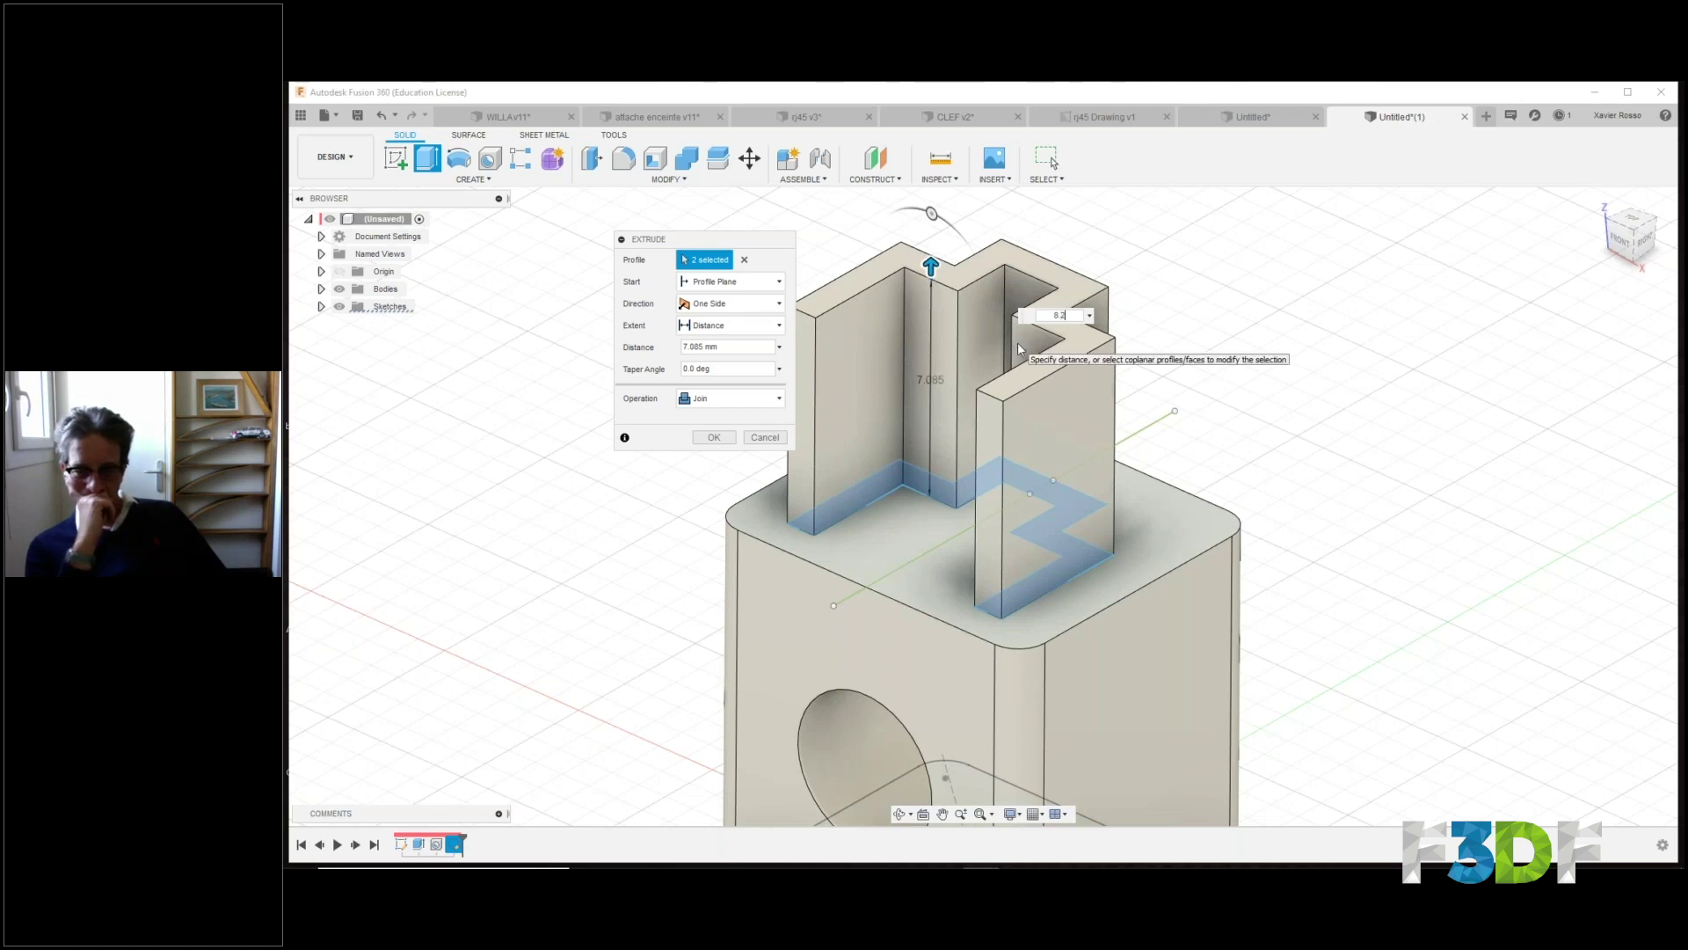
key("Return")
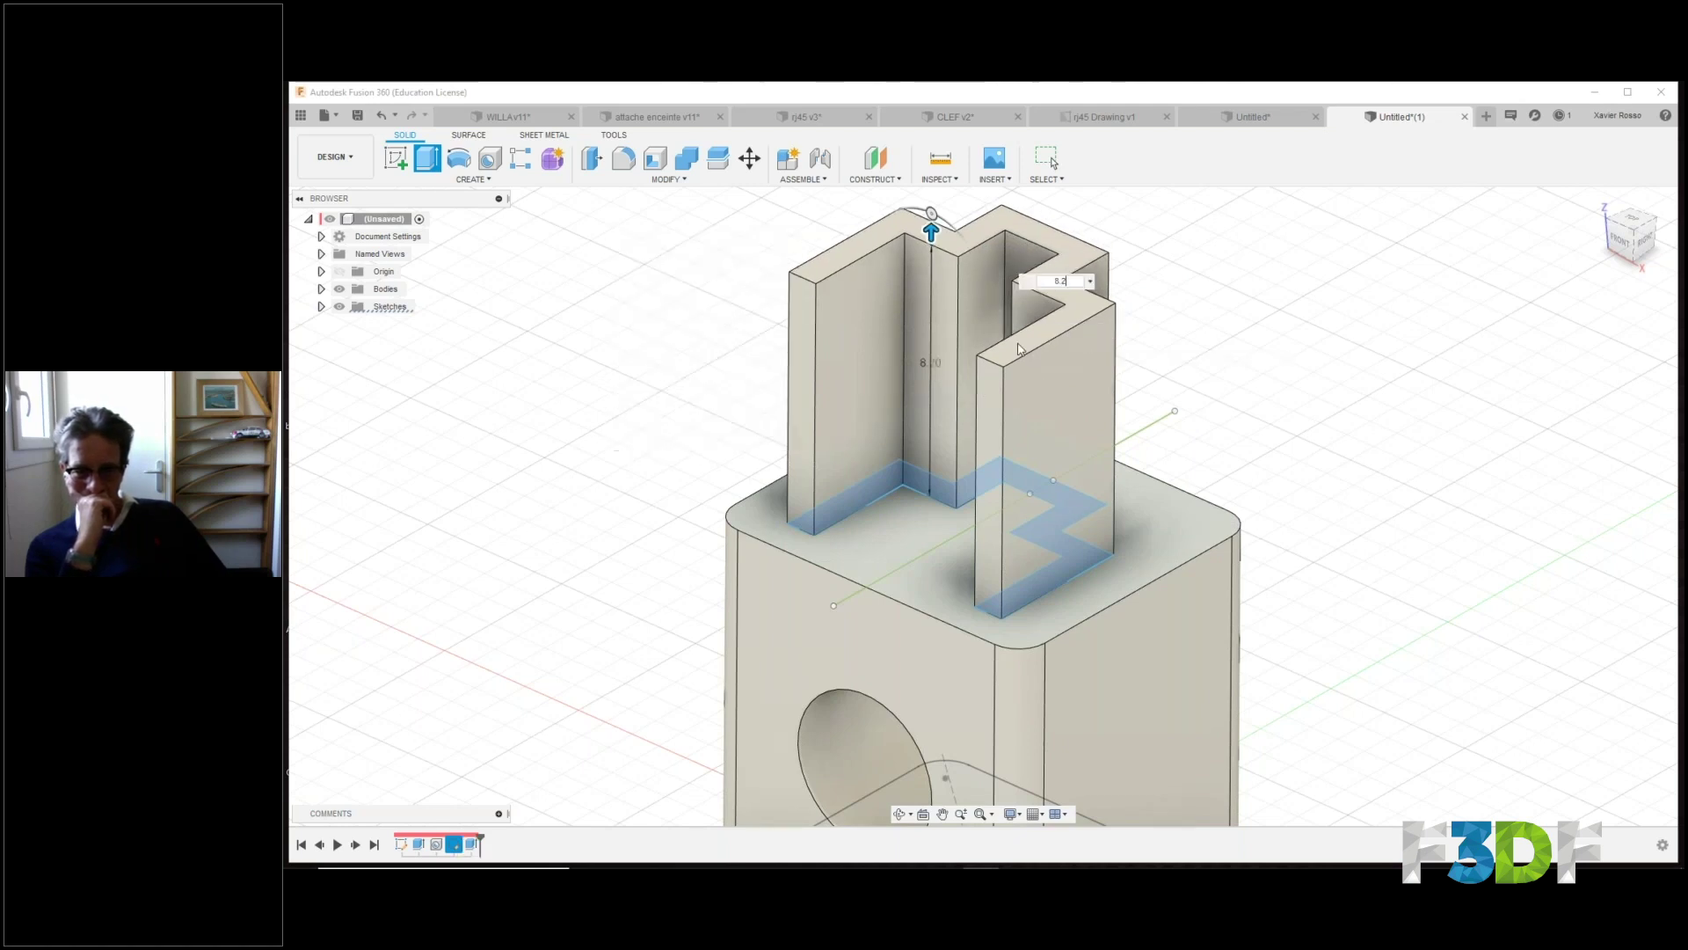
Fillet the extruded stepped wall's faces and edges together with the block's top face, using a 0.1 mm constant radius.
scroll(1018, 413, "down", 3)
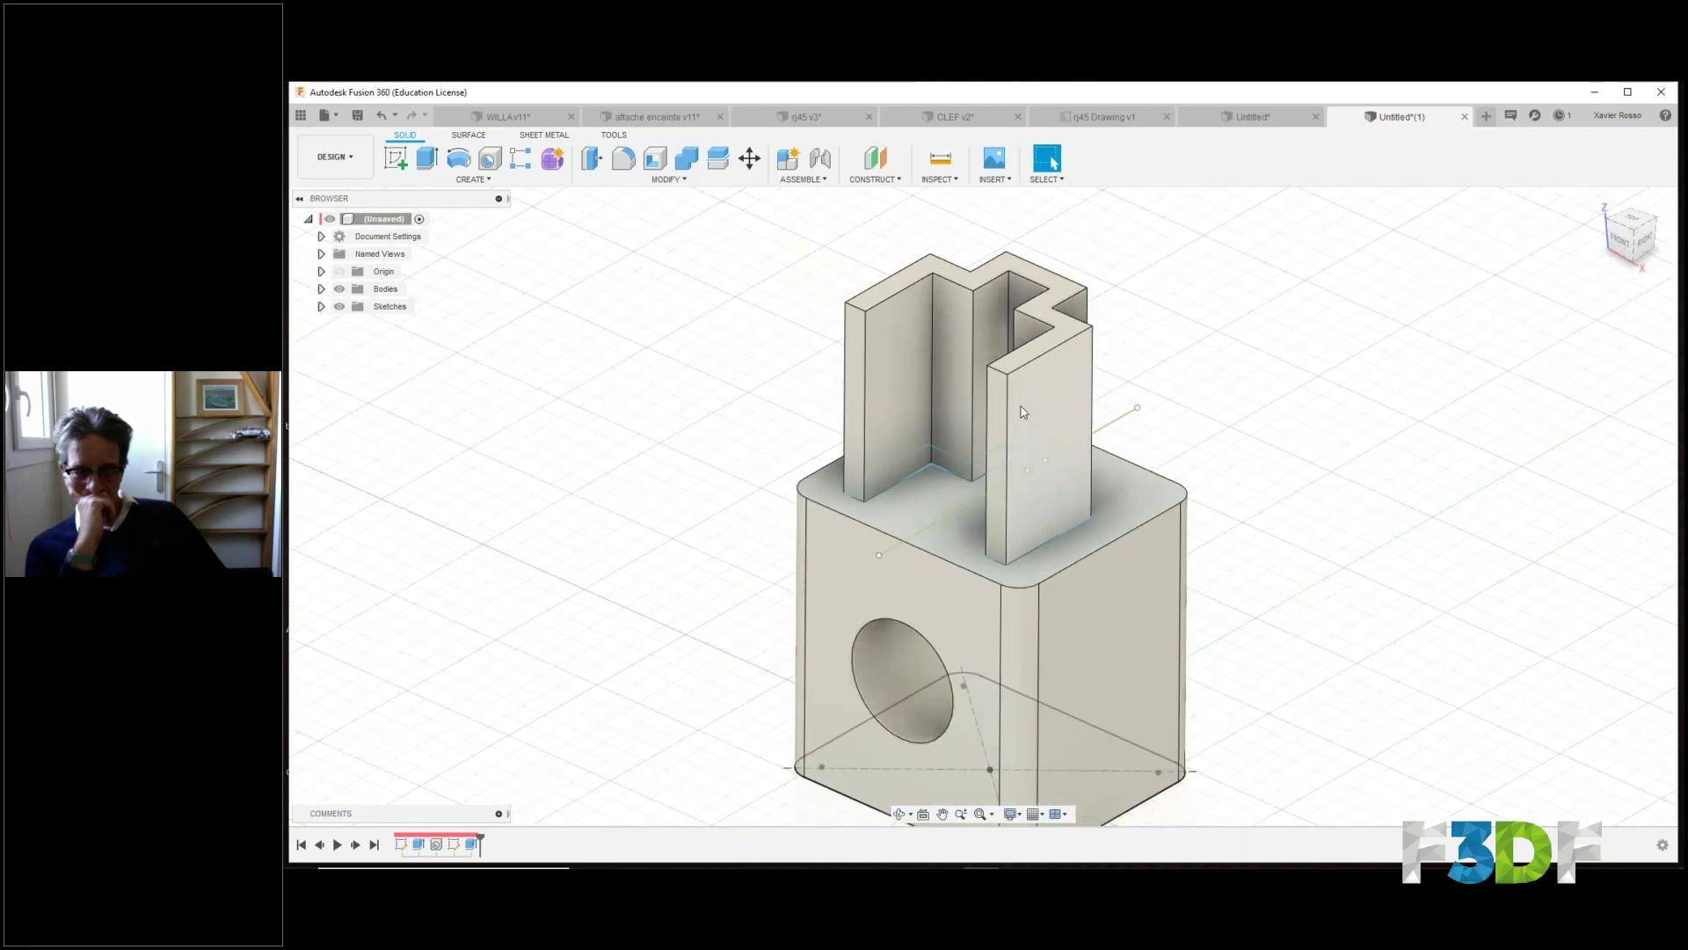
scroll(1014, 422, "down", 1)
middle_click_drag(1013, 464, 936, 467)
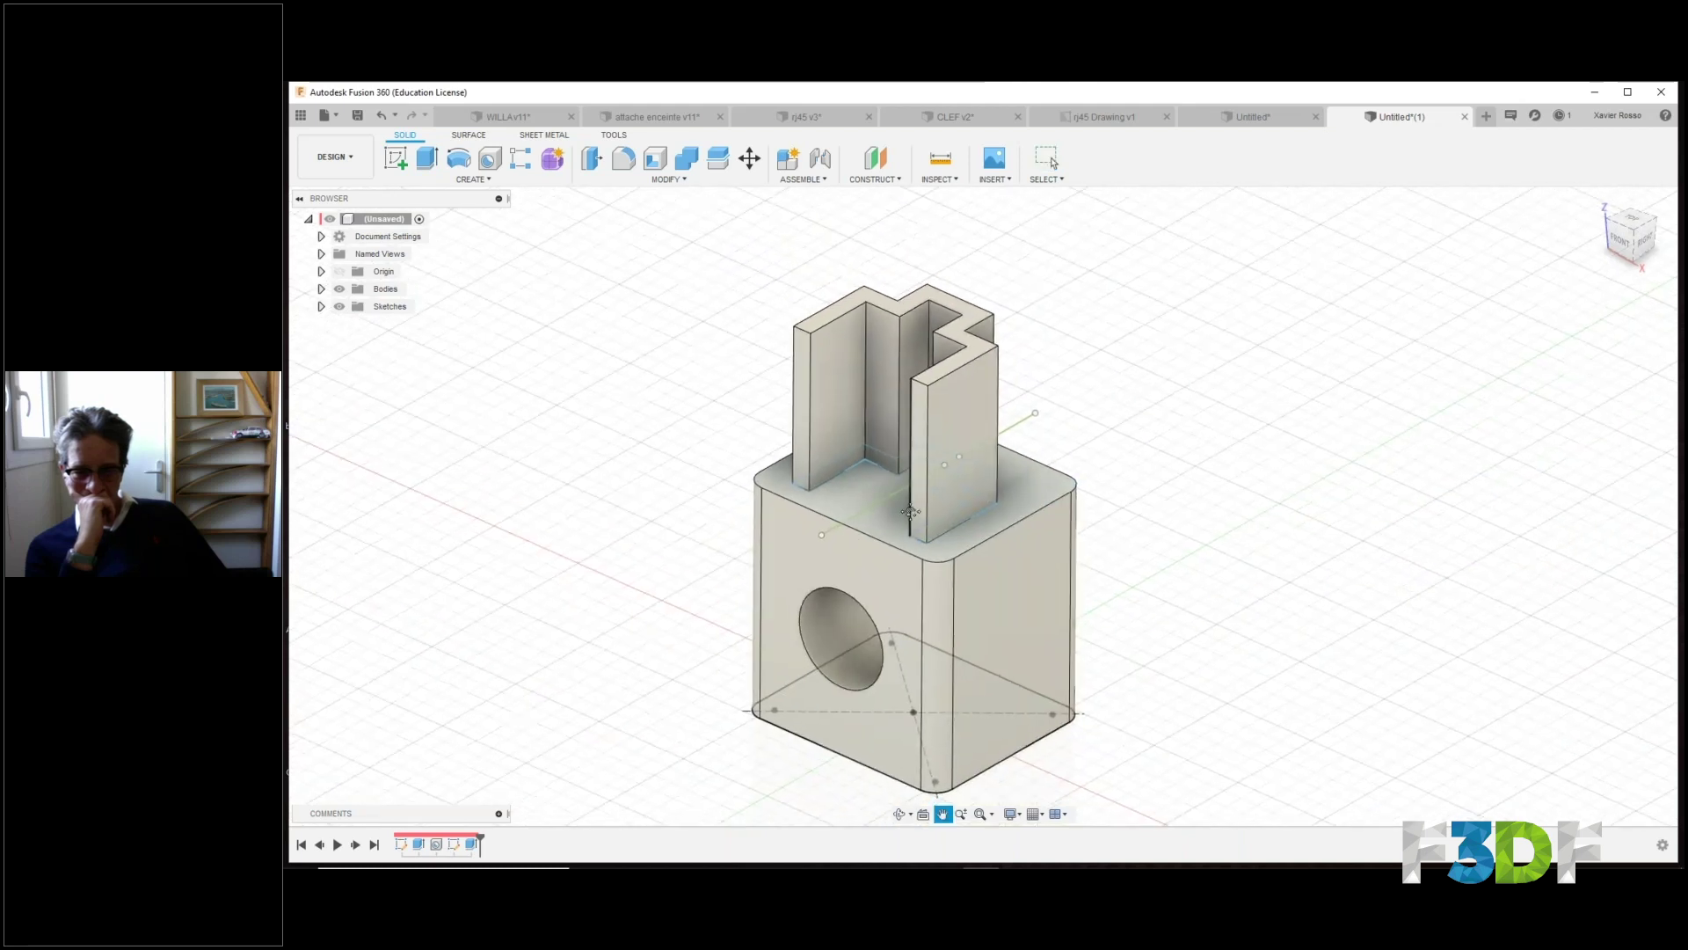
left_click(627, 180)
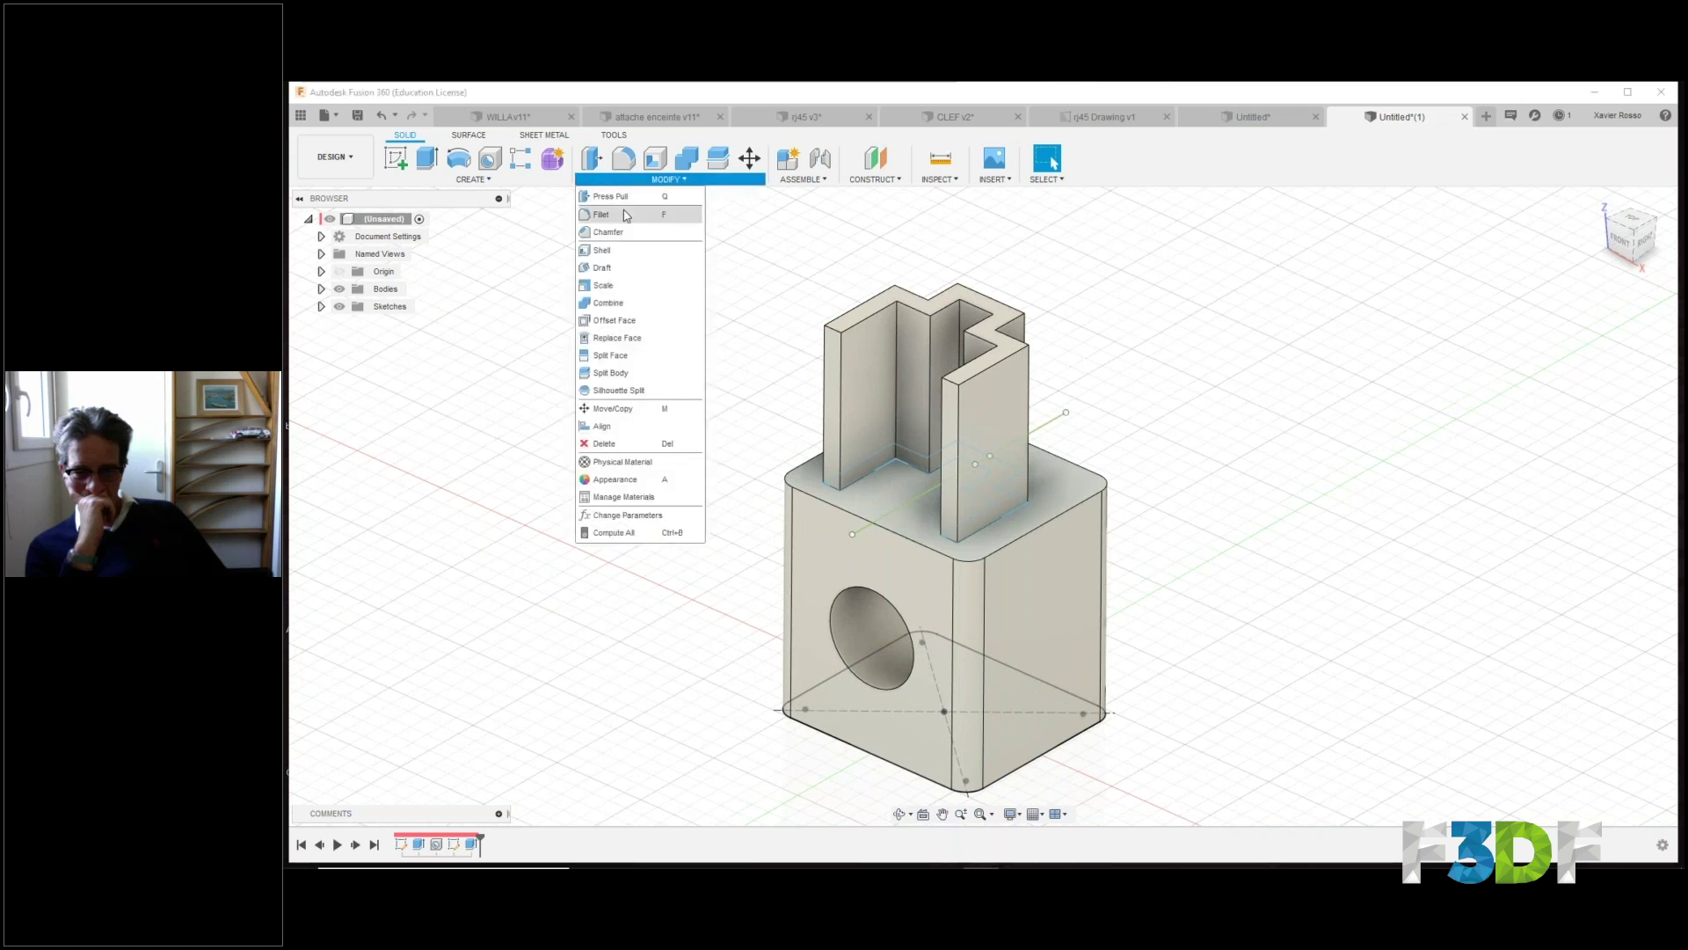
left_click(627, 216)
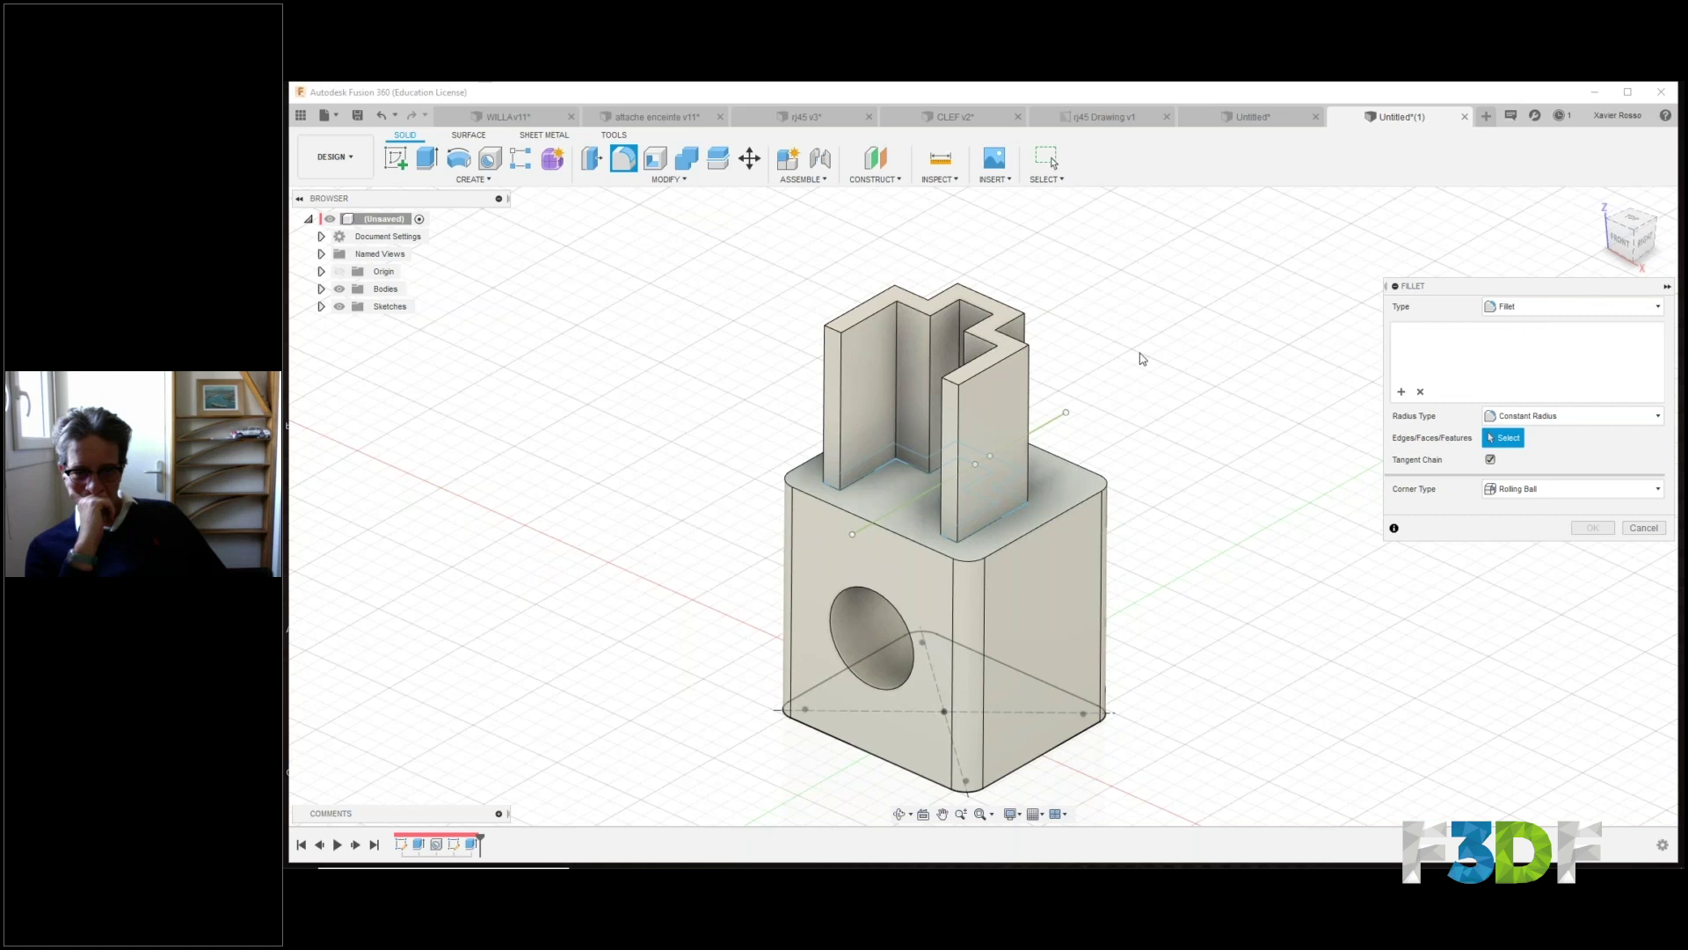
middle_click_drag(1139, 504, 1189, 488)
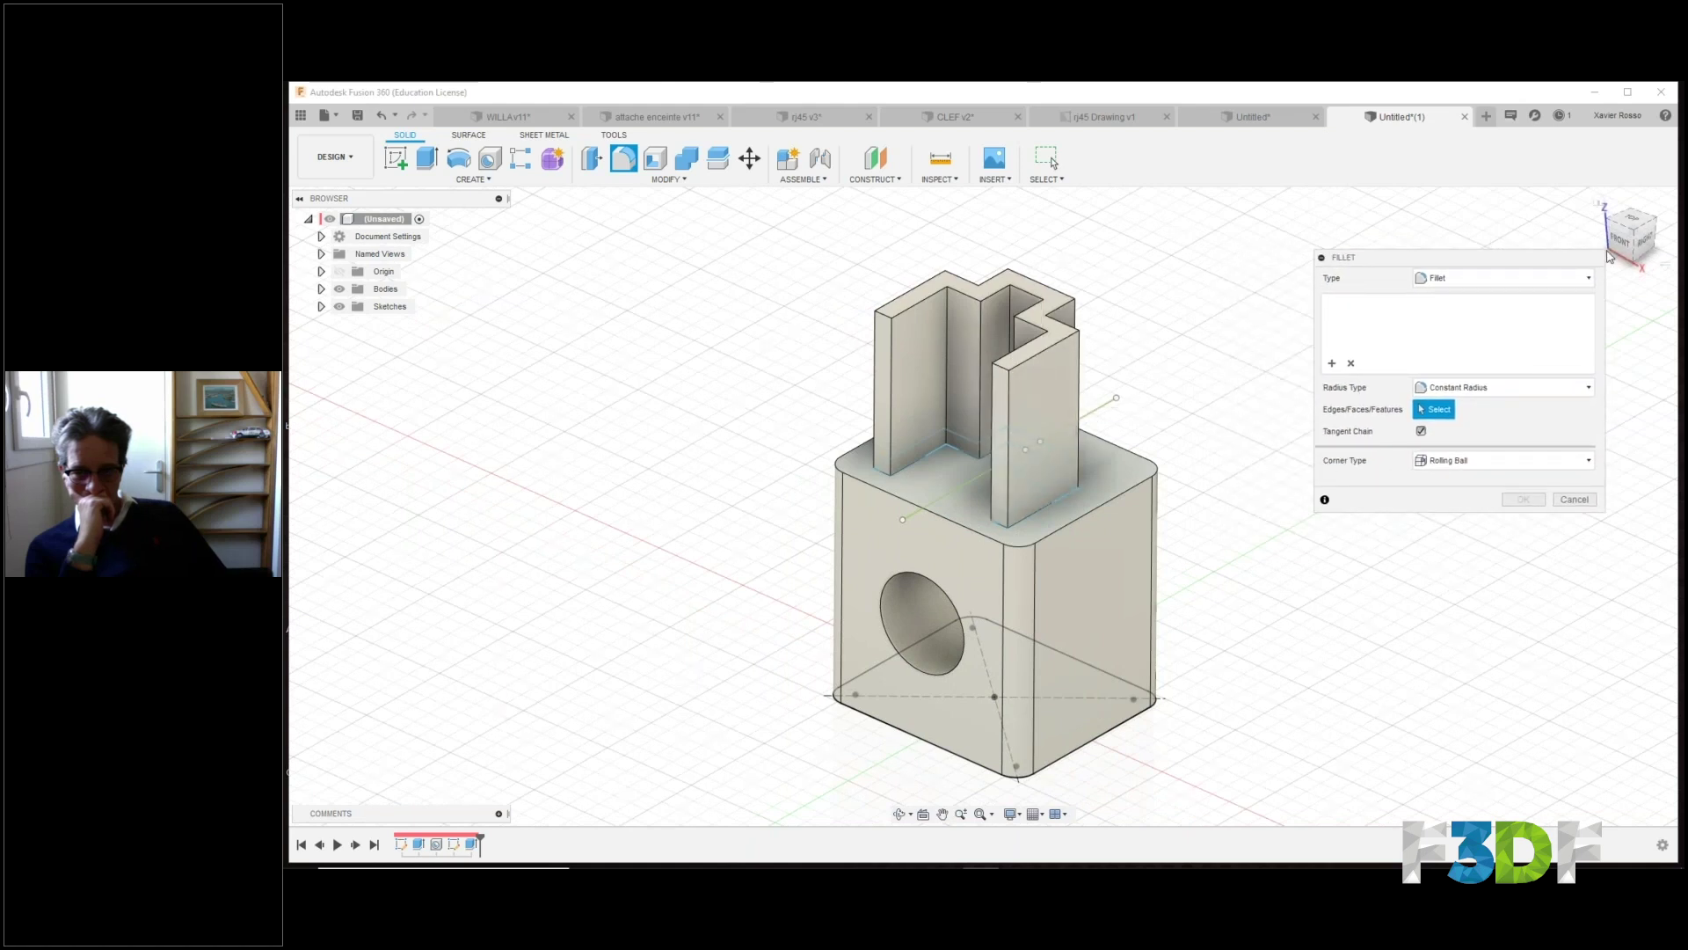
left_click(1637, 242)
left_click_drag(1134, 234, 853, 379)
middle_click_drag(870, 447, 946, 541, "shift")
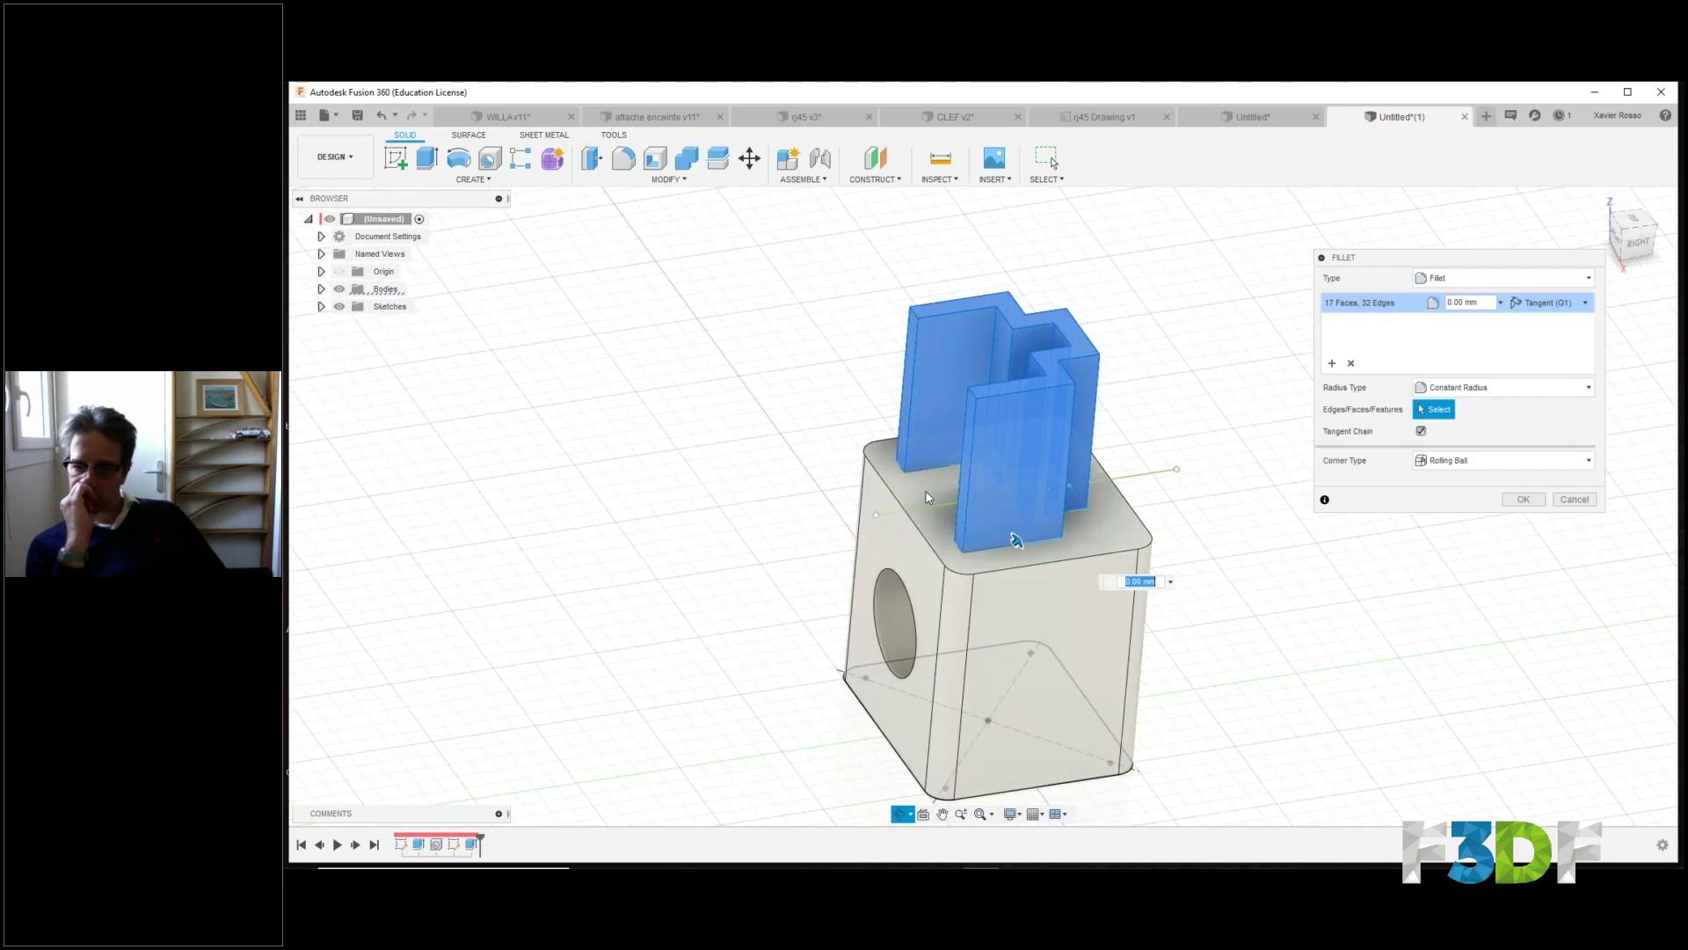
left_click(949, 539)
left_click(1479, 302)
type("0")
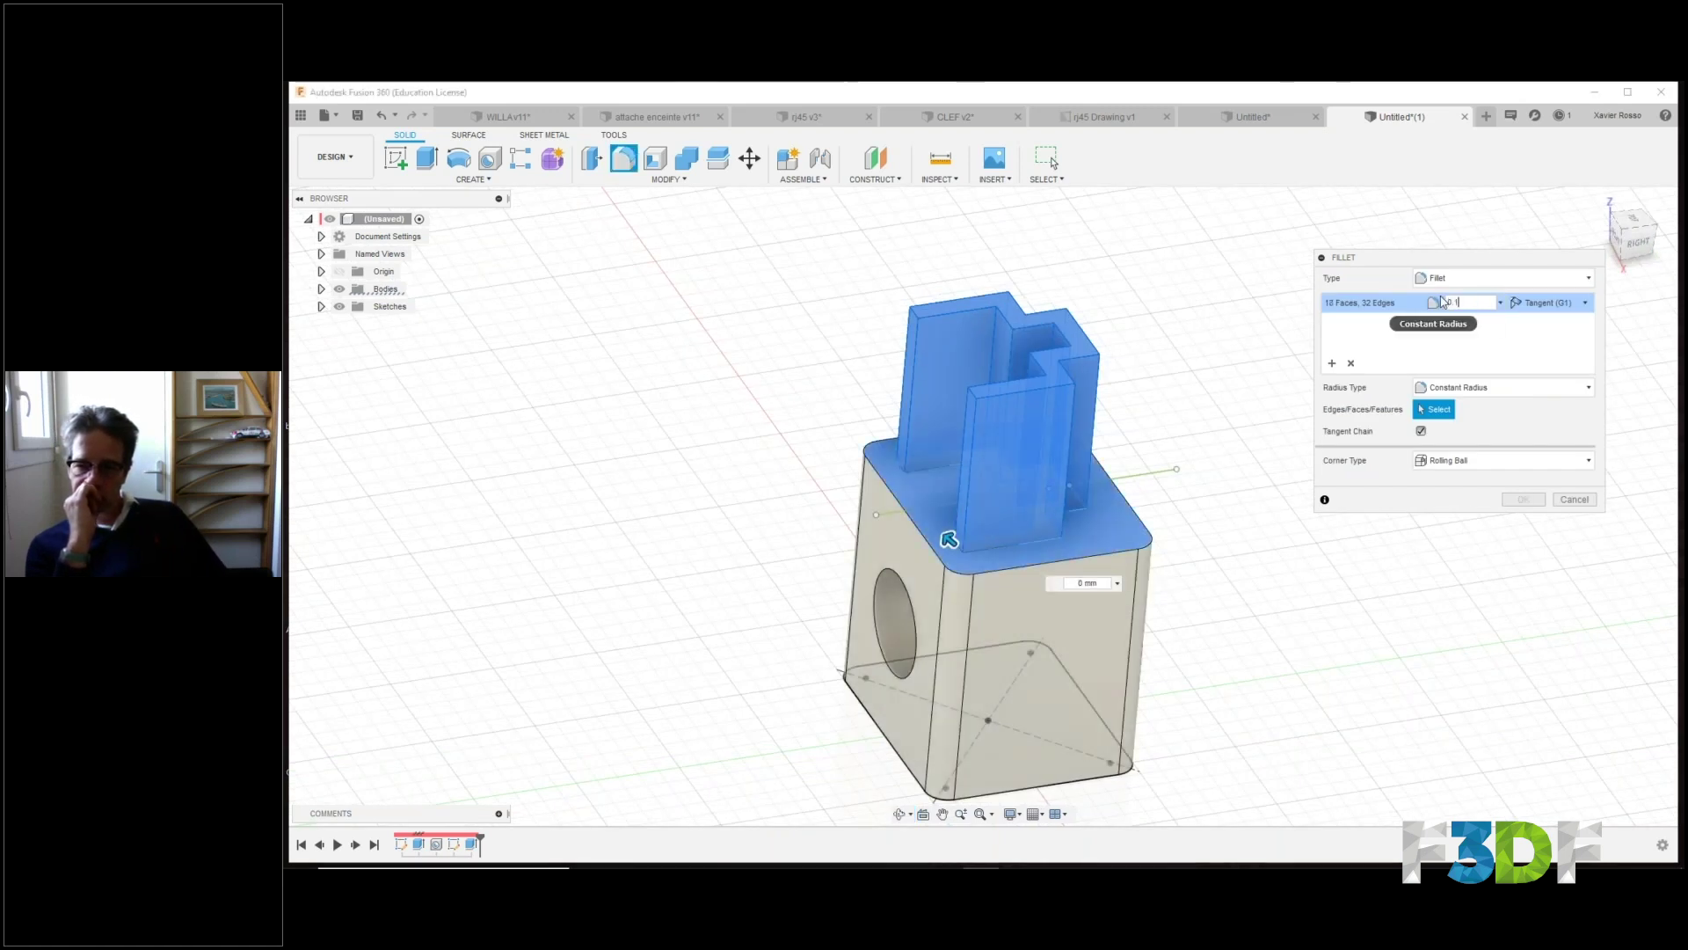
type(".1")
key("Return")
Edit the fillet and add a second selection set with the block's bottom edges and the circular hole's edges at 0.5 mm radius.
middle_click_drag(1264, 397, 1208, 482)
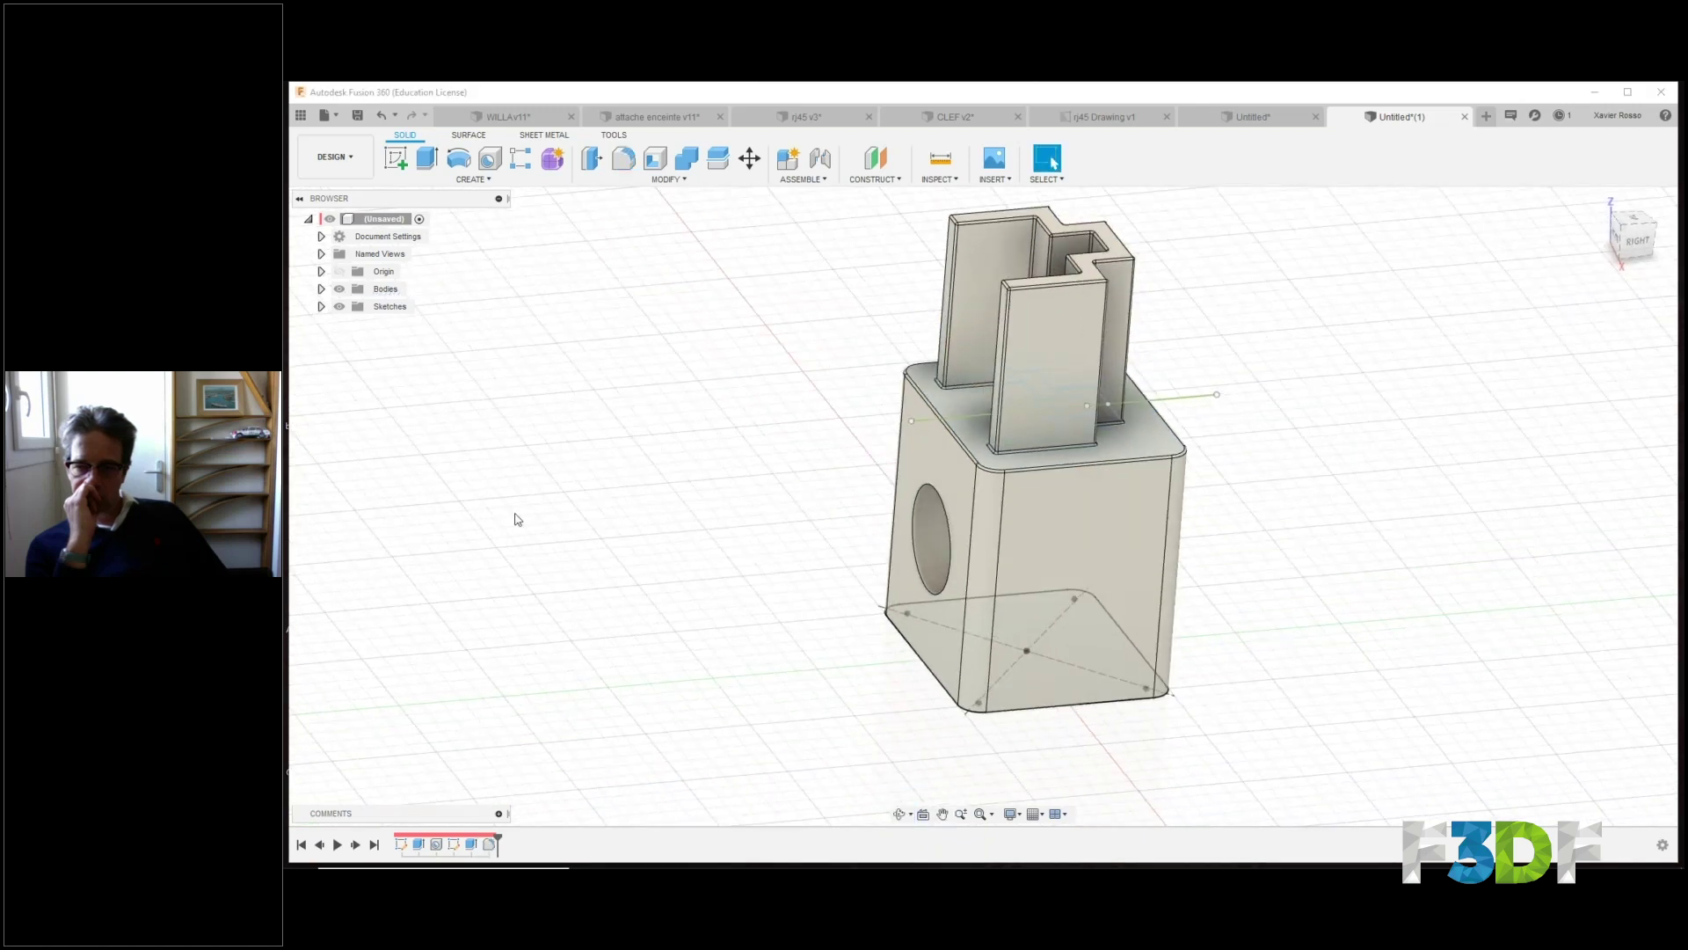
double_click(489, 844)
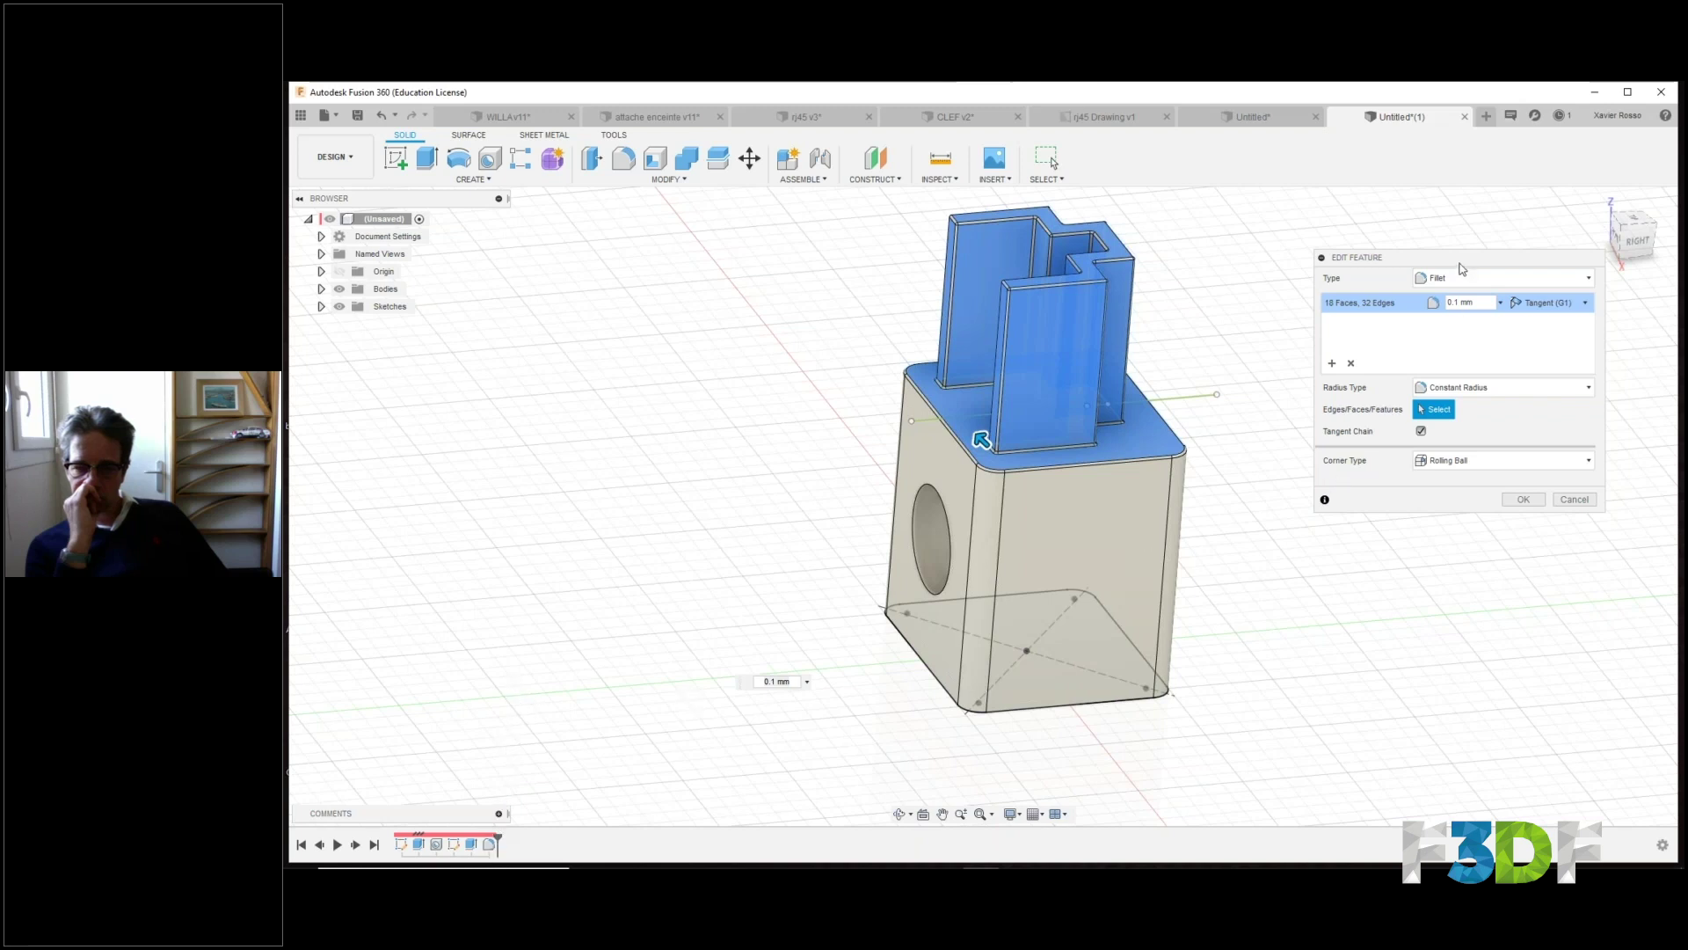
left_click_drag(1460, 263, 1367, 245)
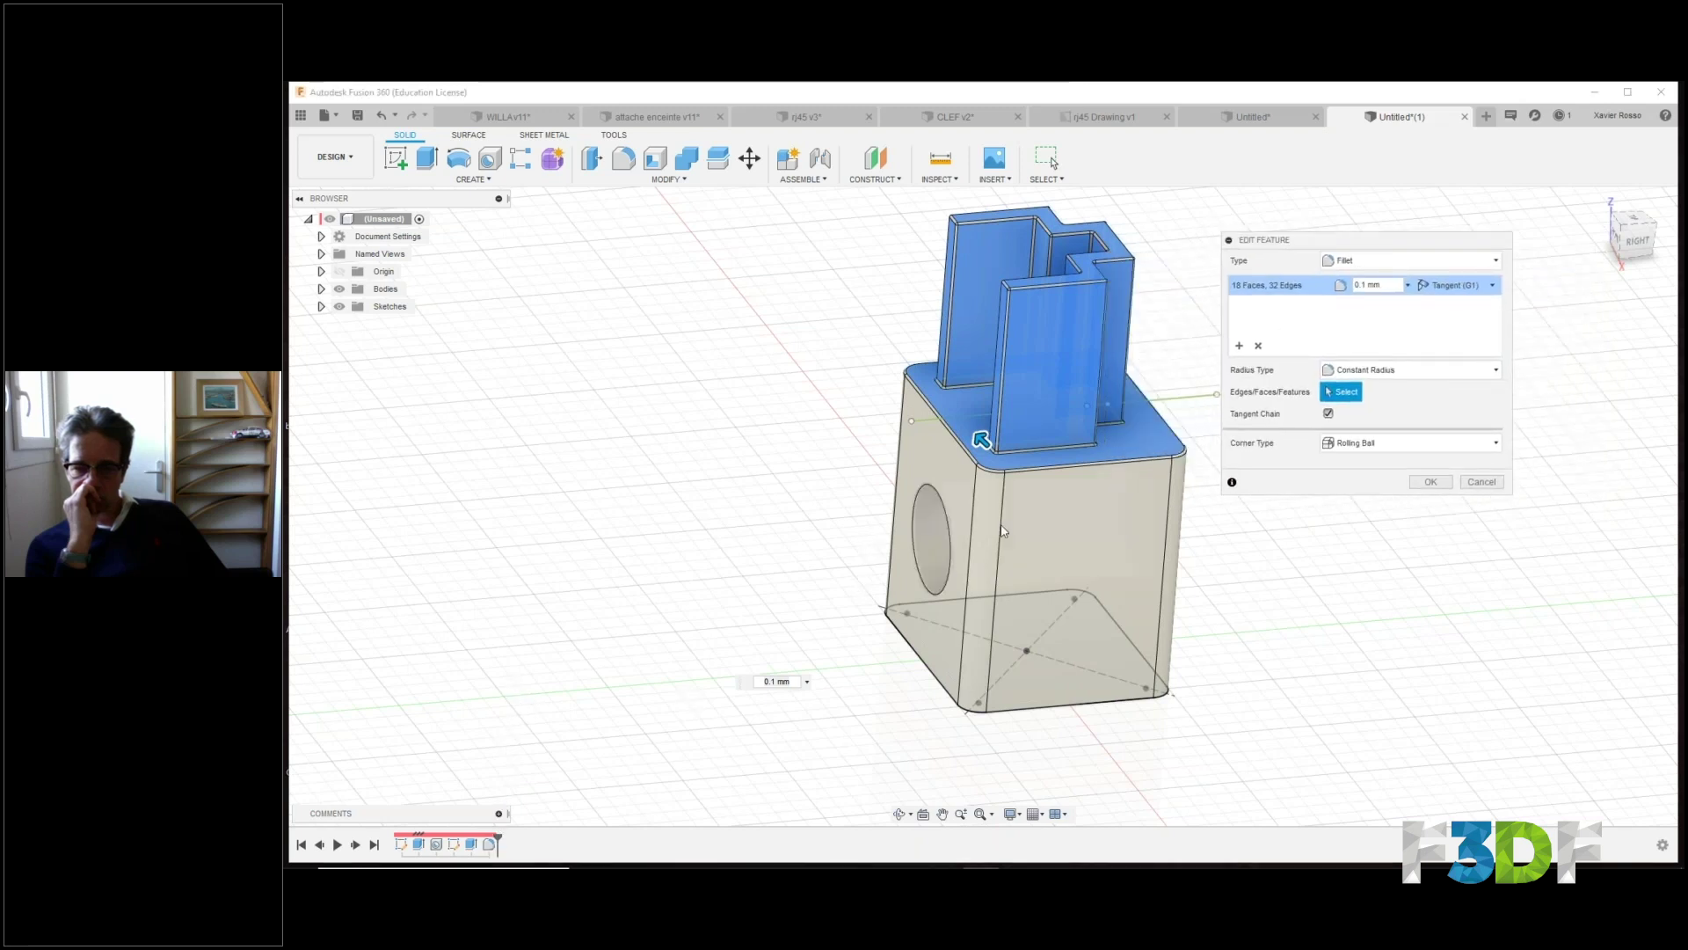
middle_click_drag(1256, 576, 1323, 566)
left_click(1241, 348)
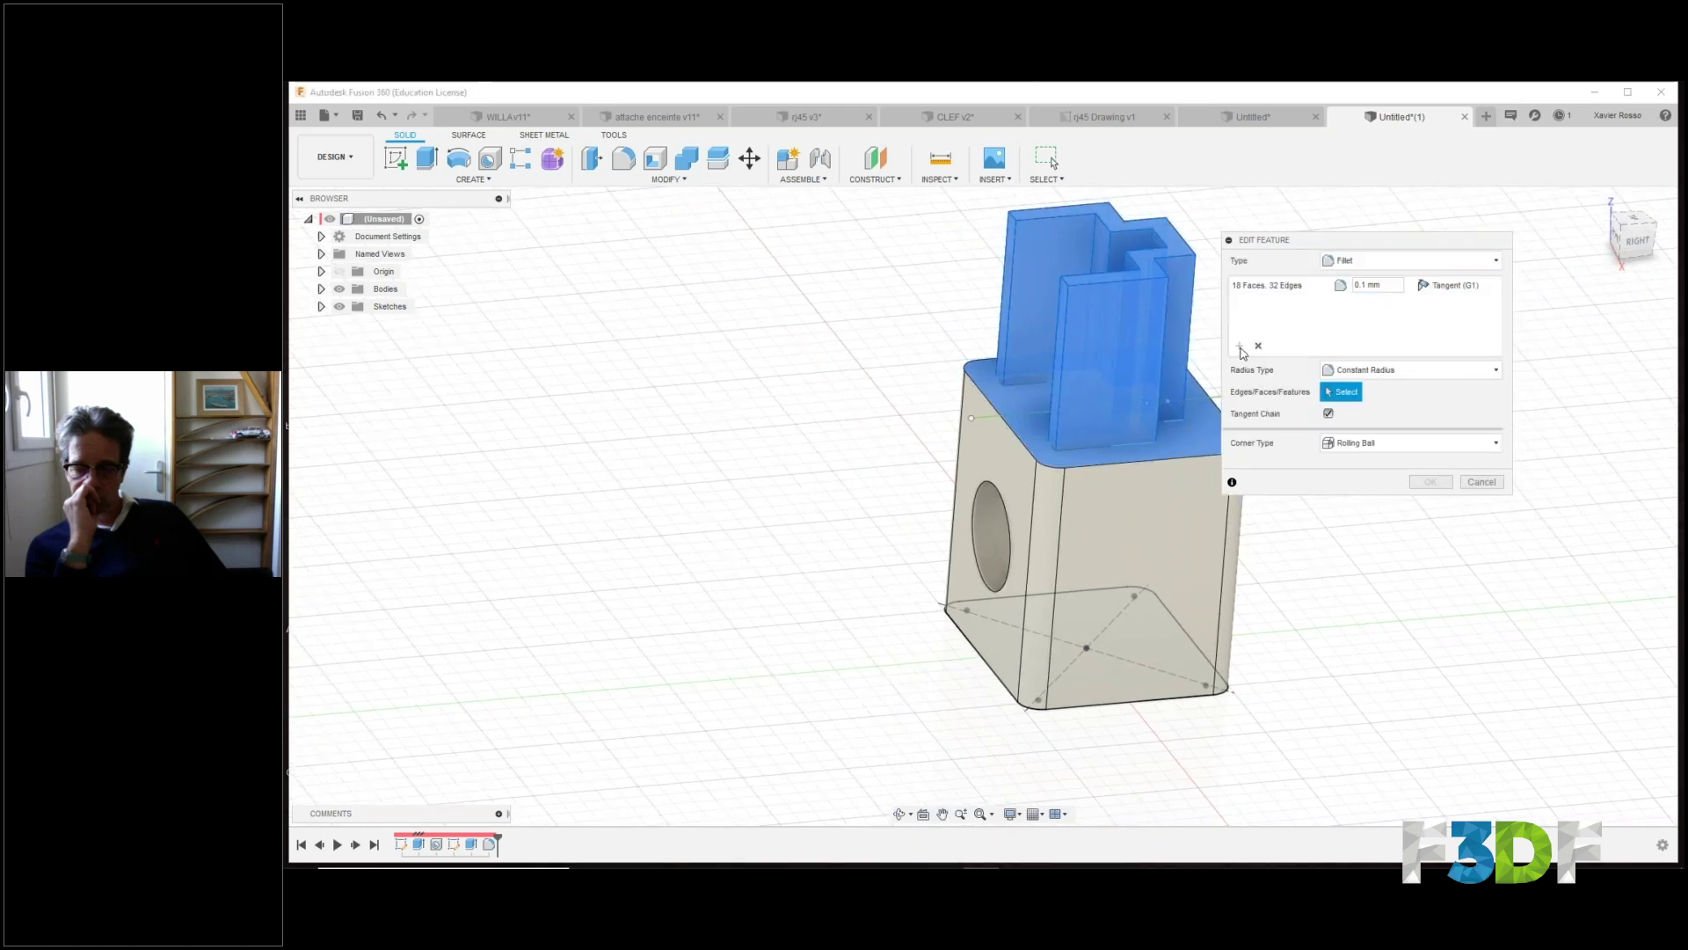
left_click(1139, 700)
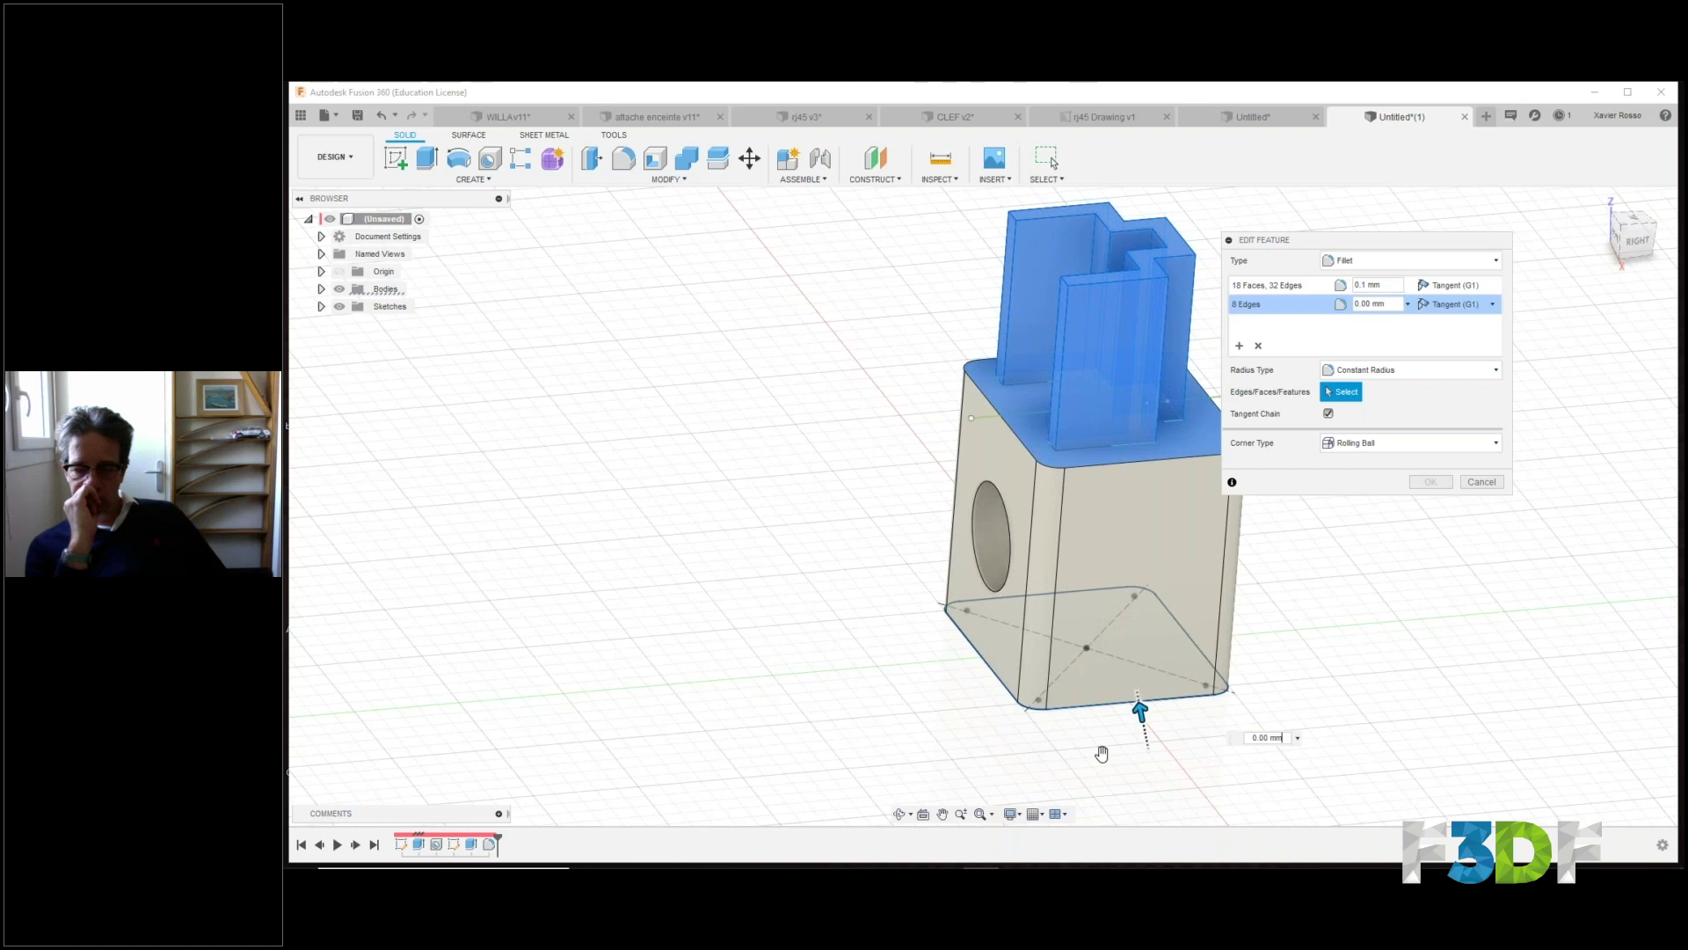
left_click(1009, 576)
mouse_move(1009, 576)
middle_mouse_down("shift")
mouse_move(1047, 608)
mouse_move(995, 604)
middle_mouse_up("shift")
middle_click_drag(1036, 688, 1119, 675, "shift")
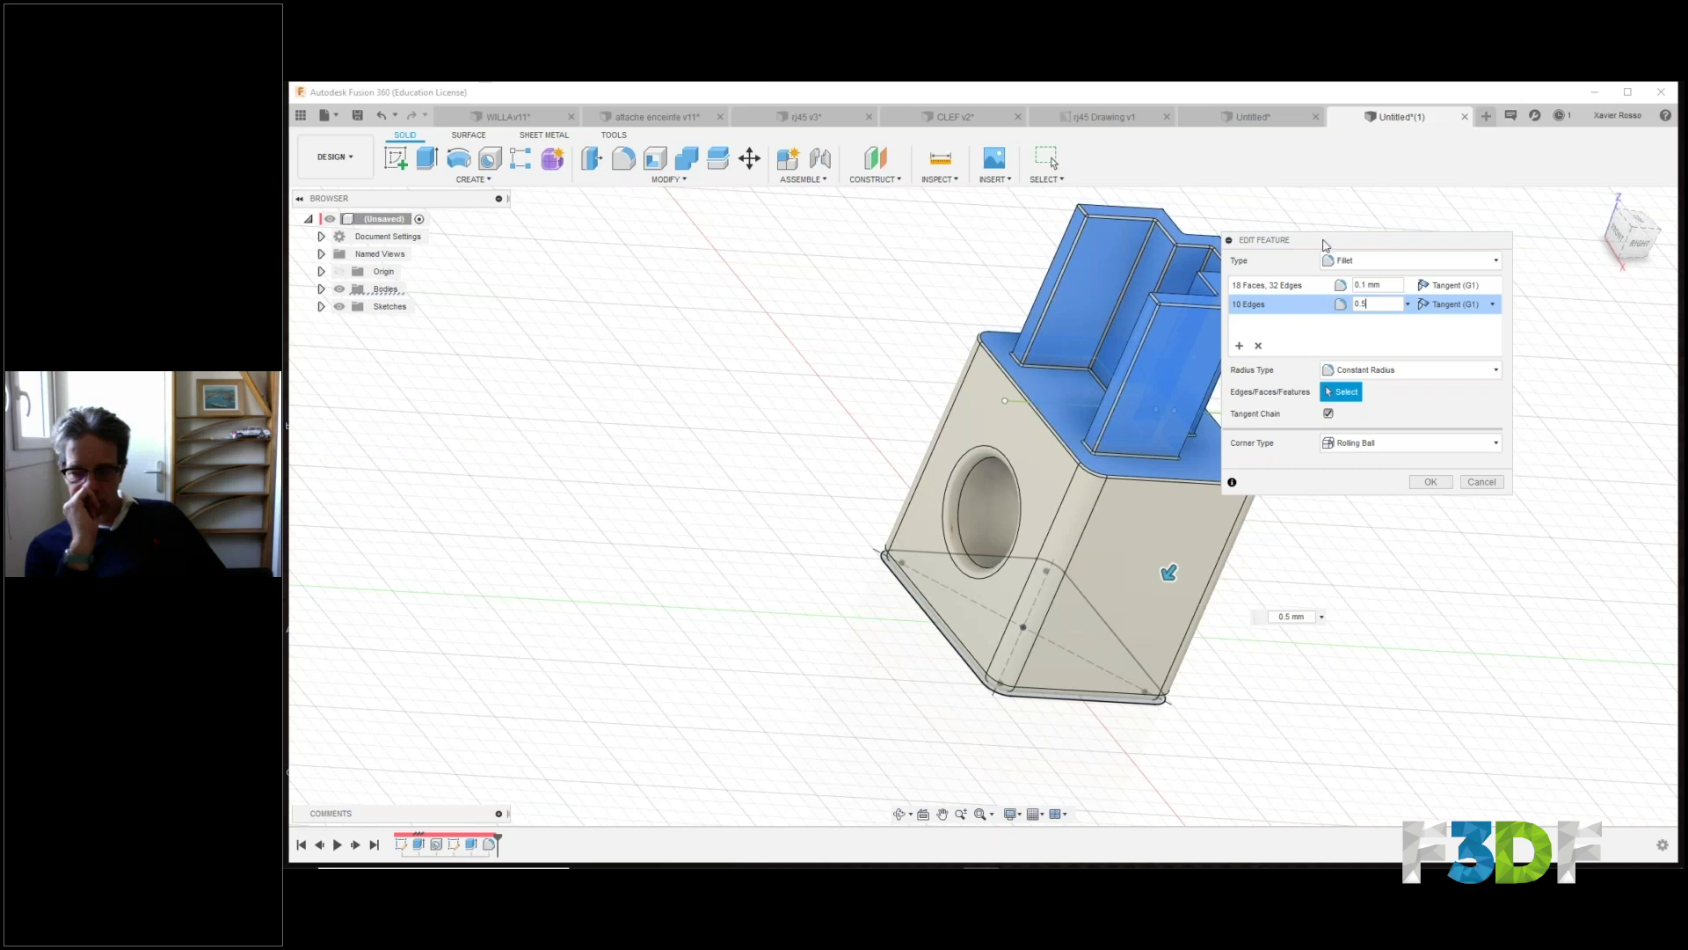
Set the continuity of both fillet selection sets to Curvature (G2) and apply the edited fillet.
left_click_drag(1319, 239, 1367, 233)
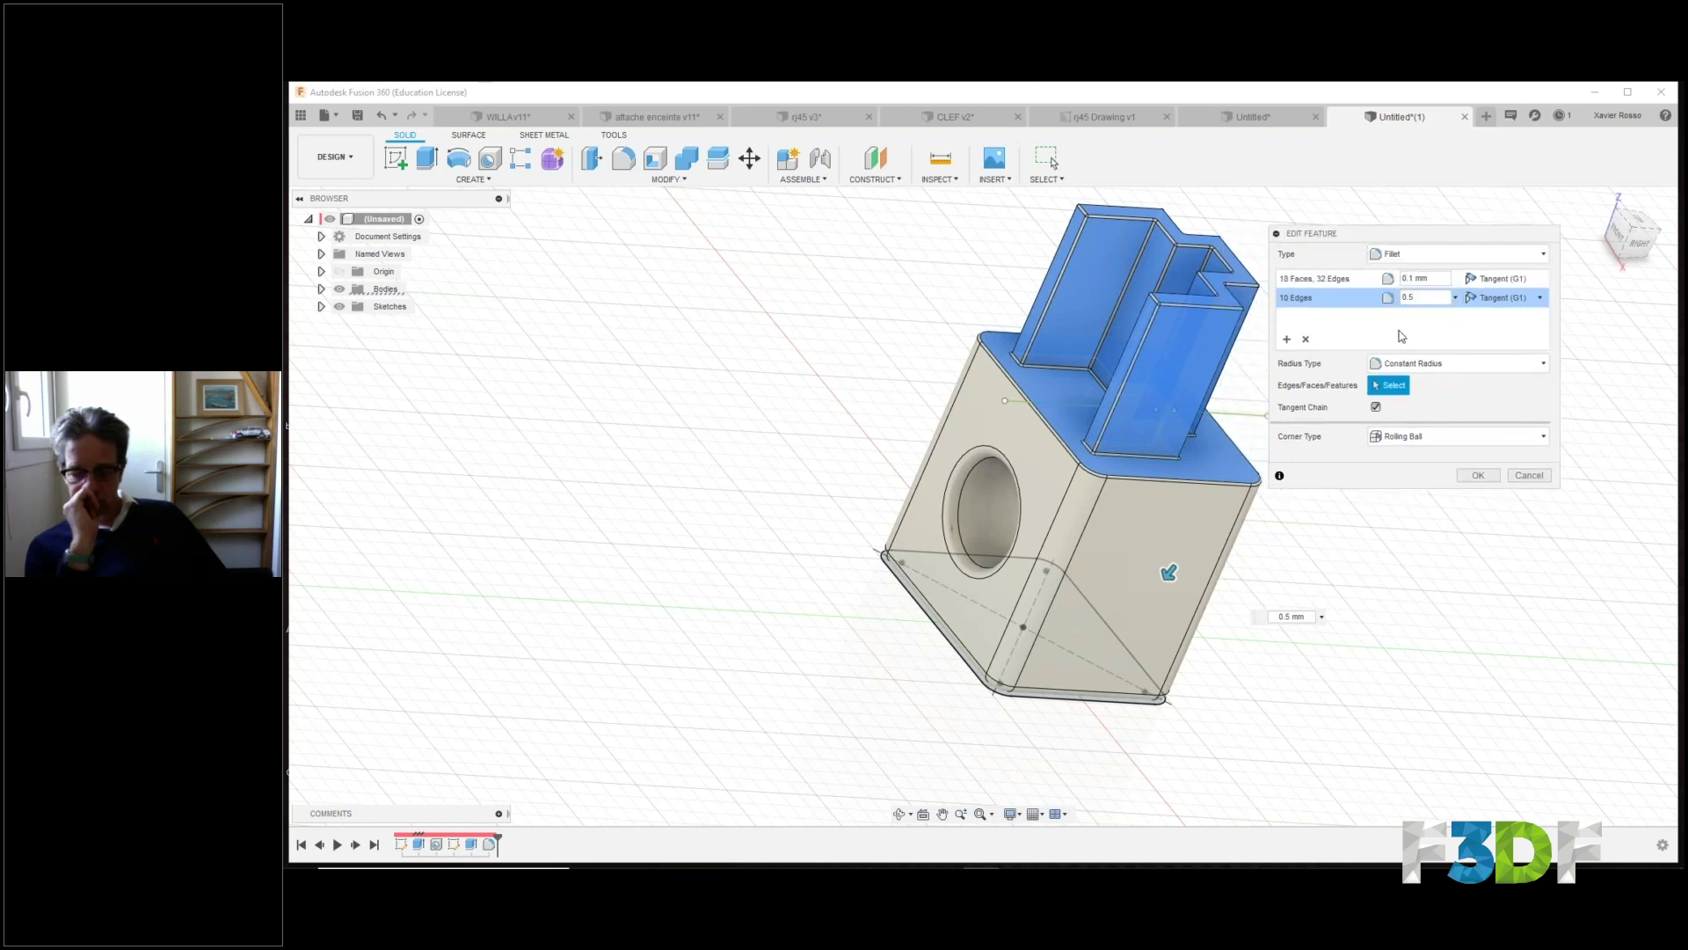
left_click(1505, 298)
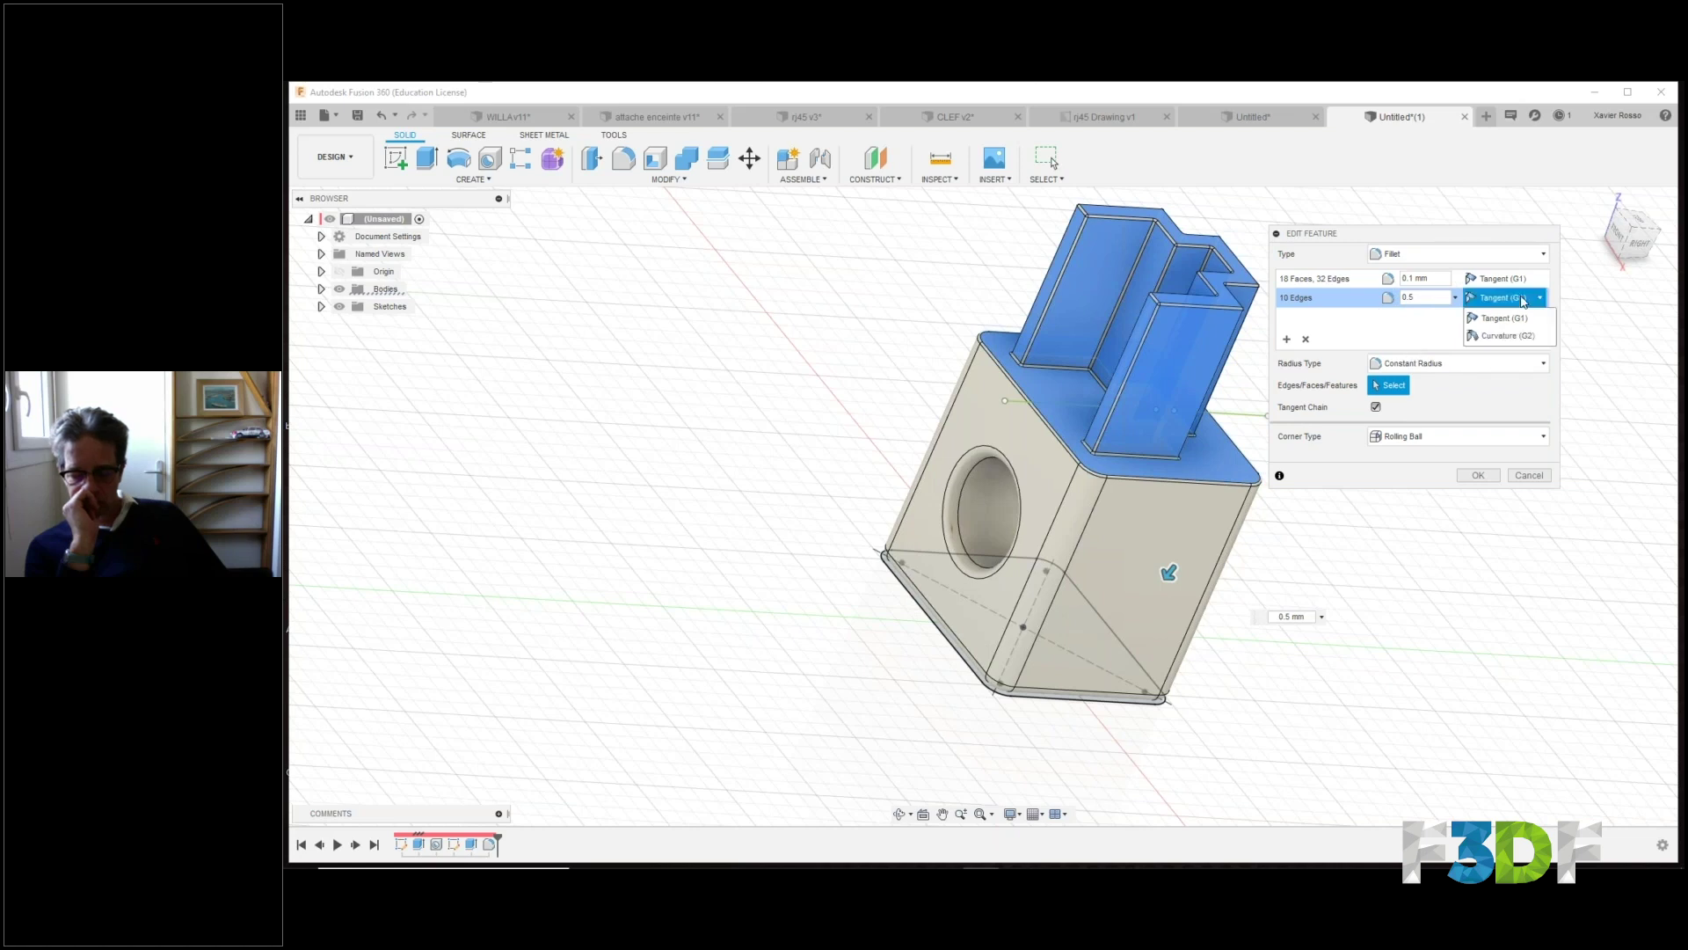
left_click(1492, 340)
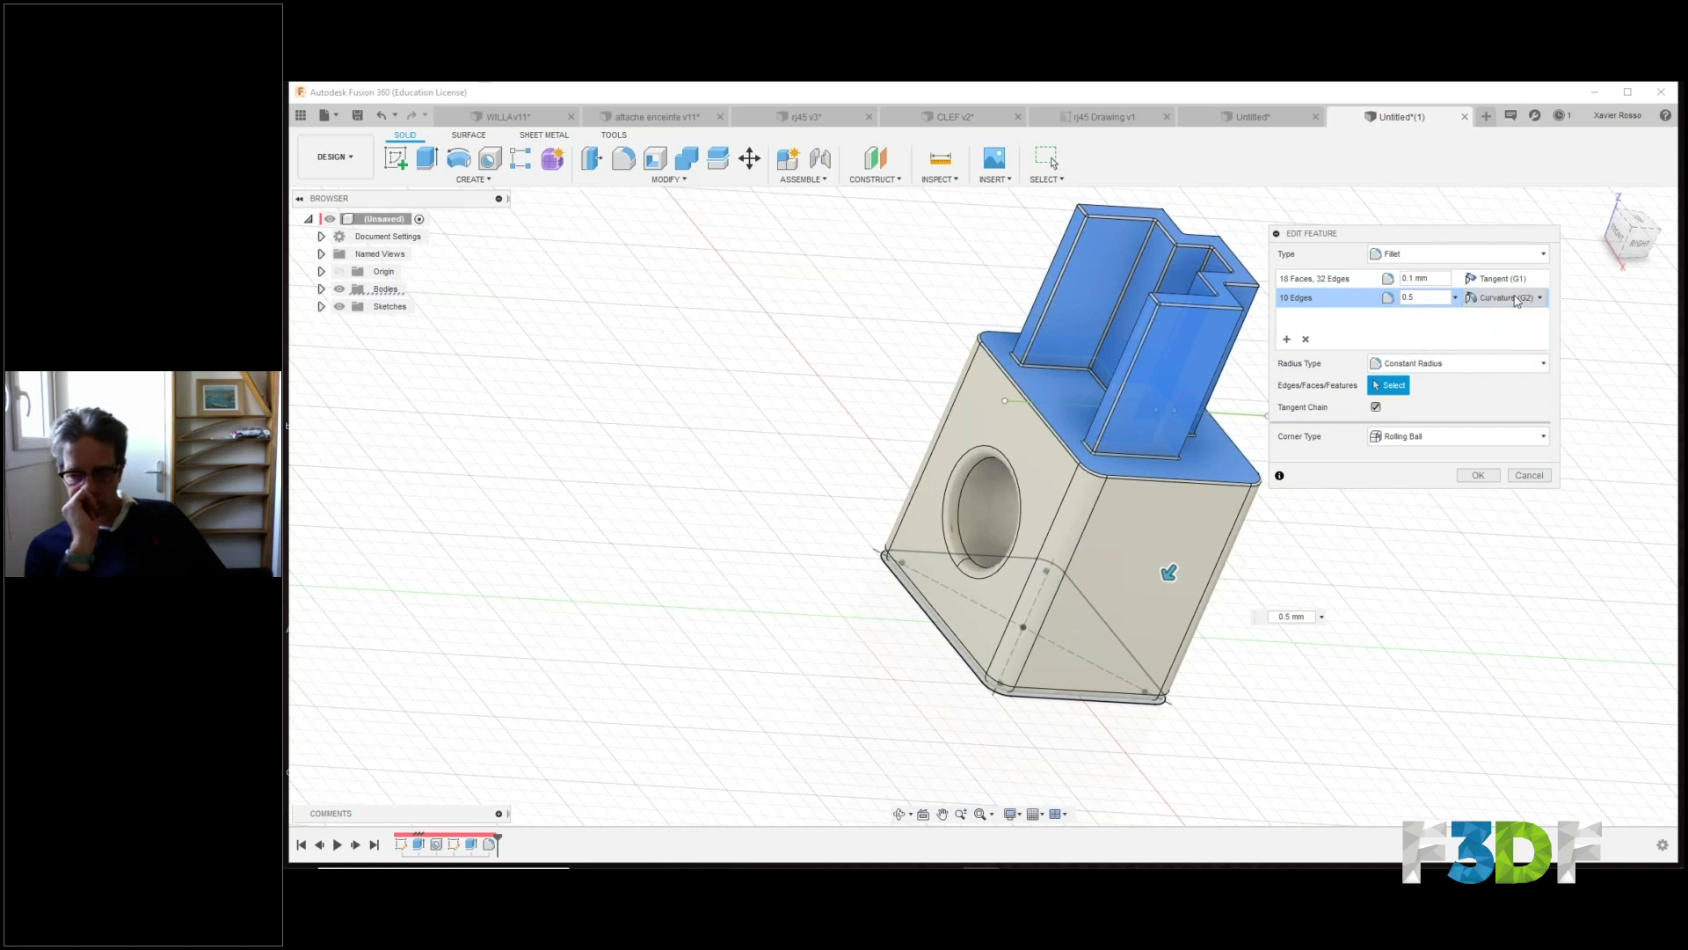
left_click(1513, 278)
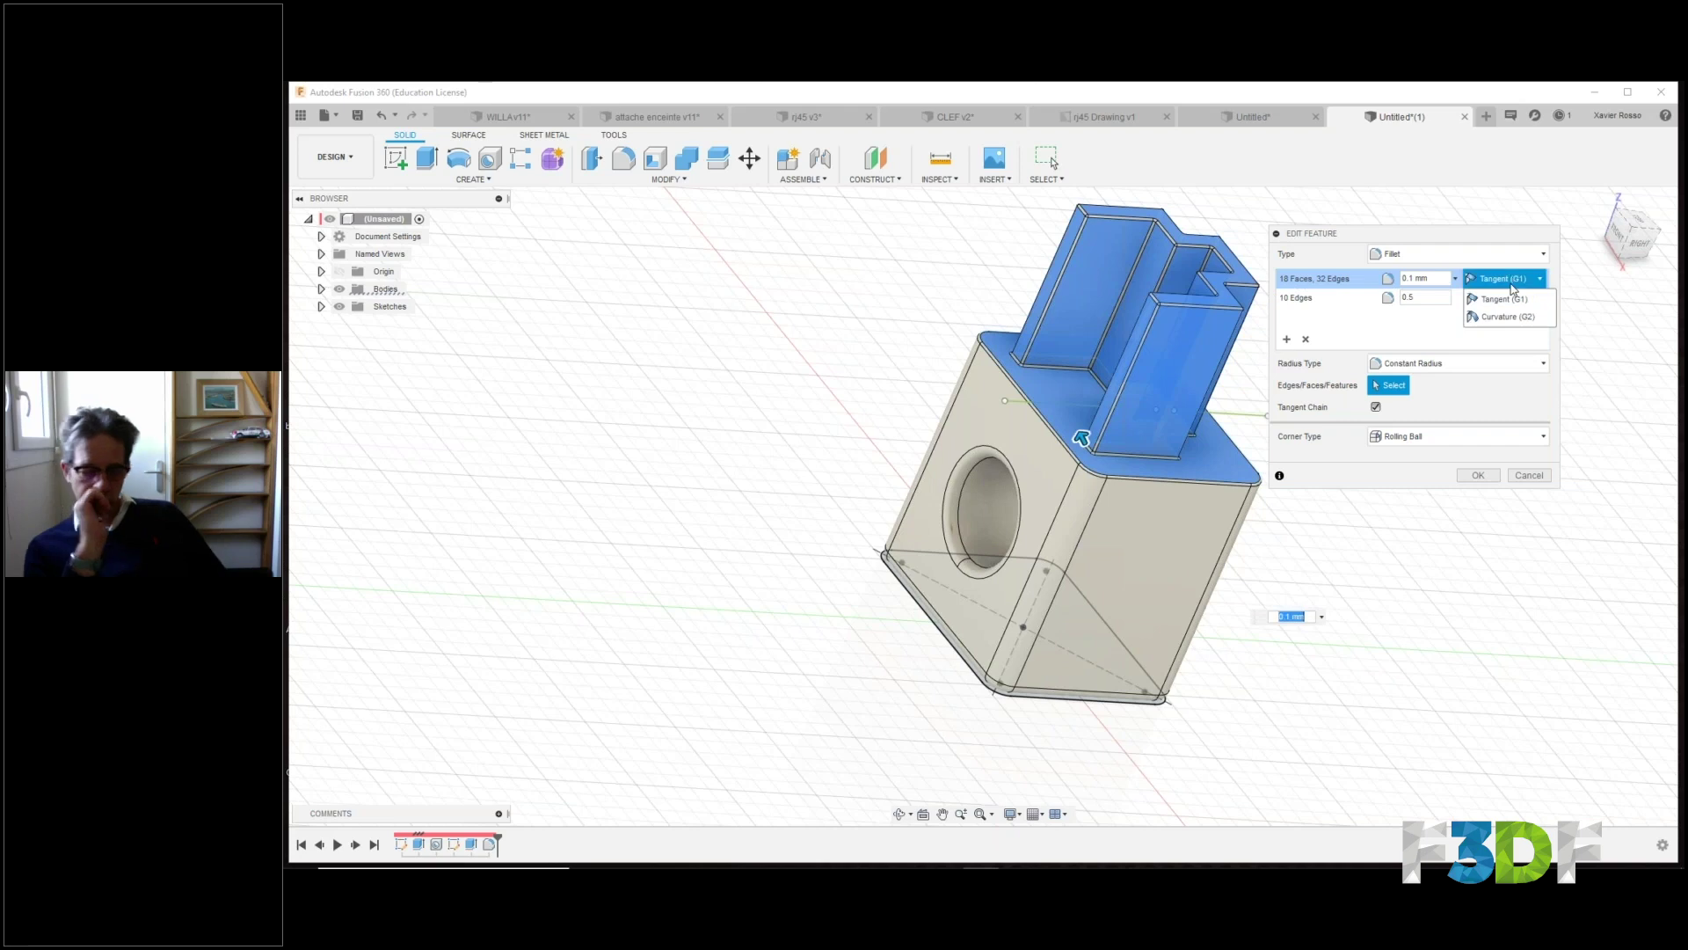
left_click(1506, 297)
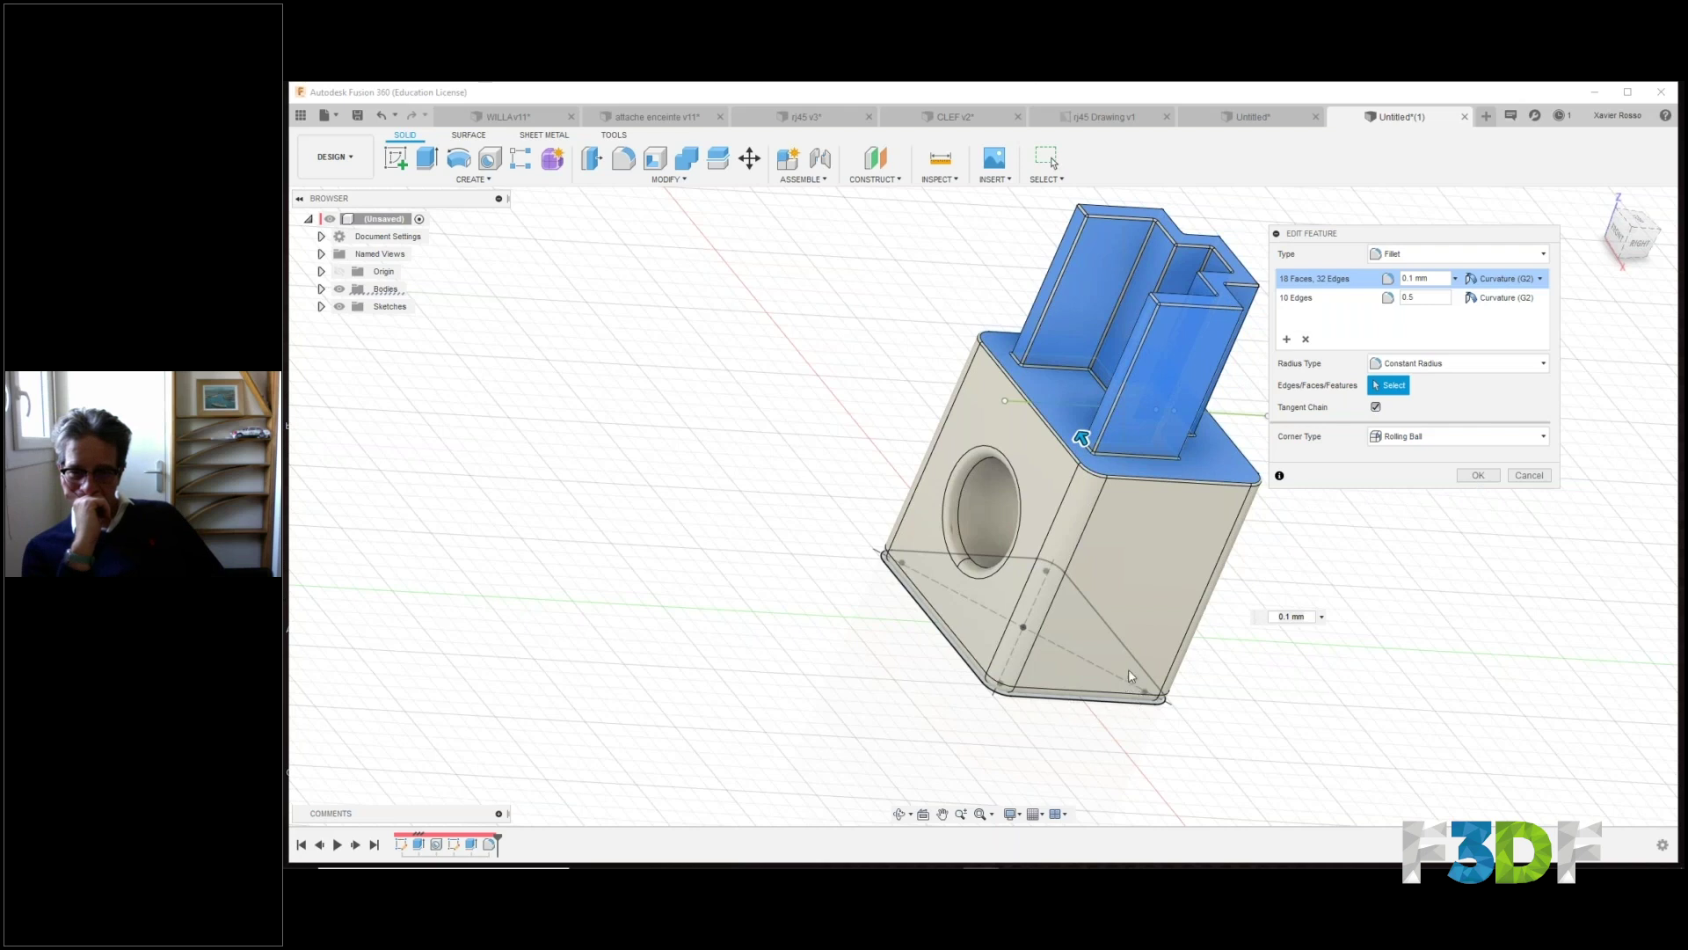
left_click(1481, 476)
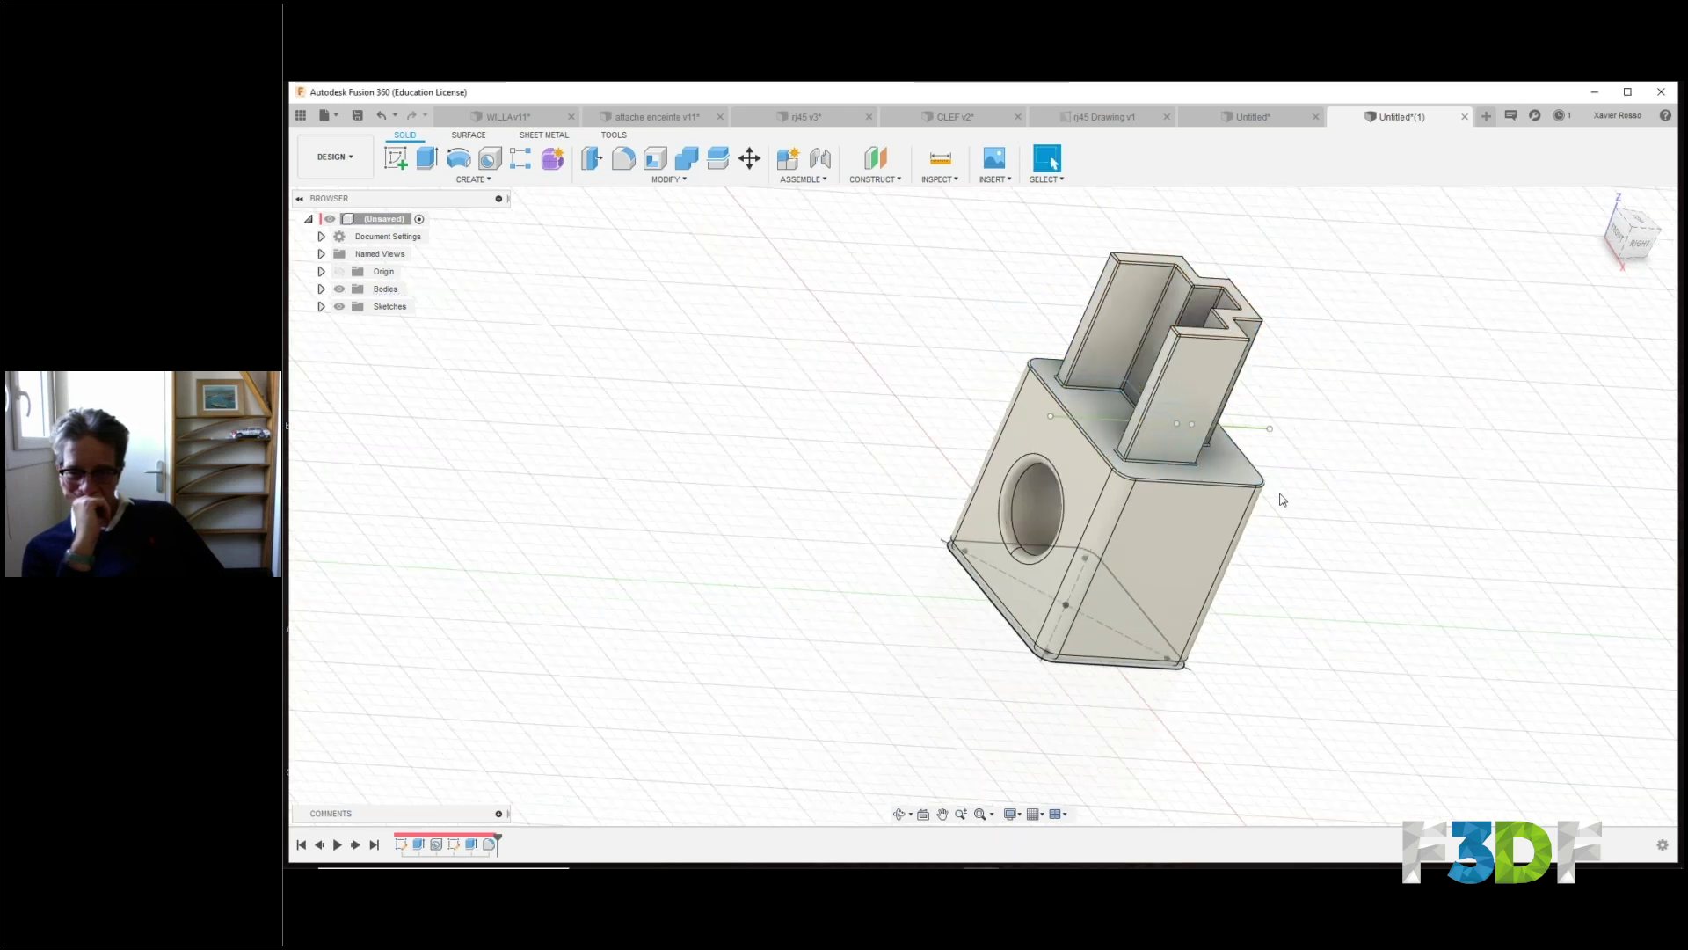
scroll(1284, 498, "down", 2)
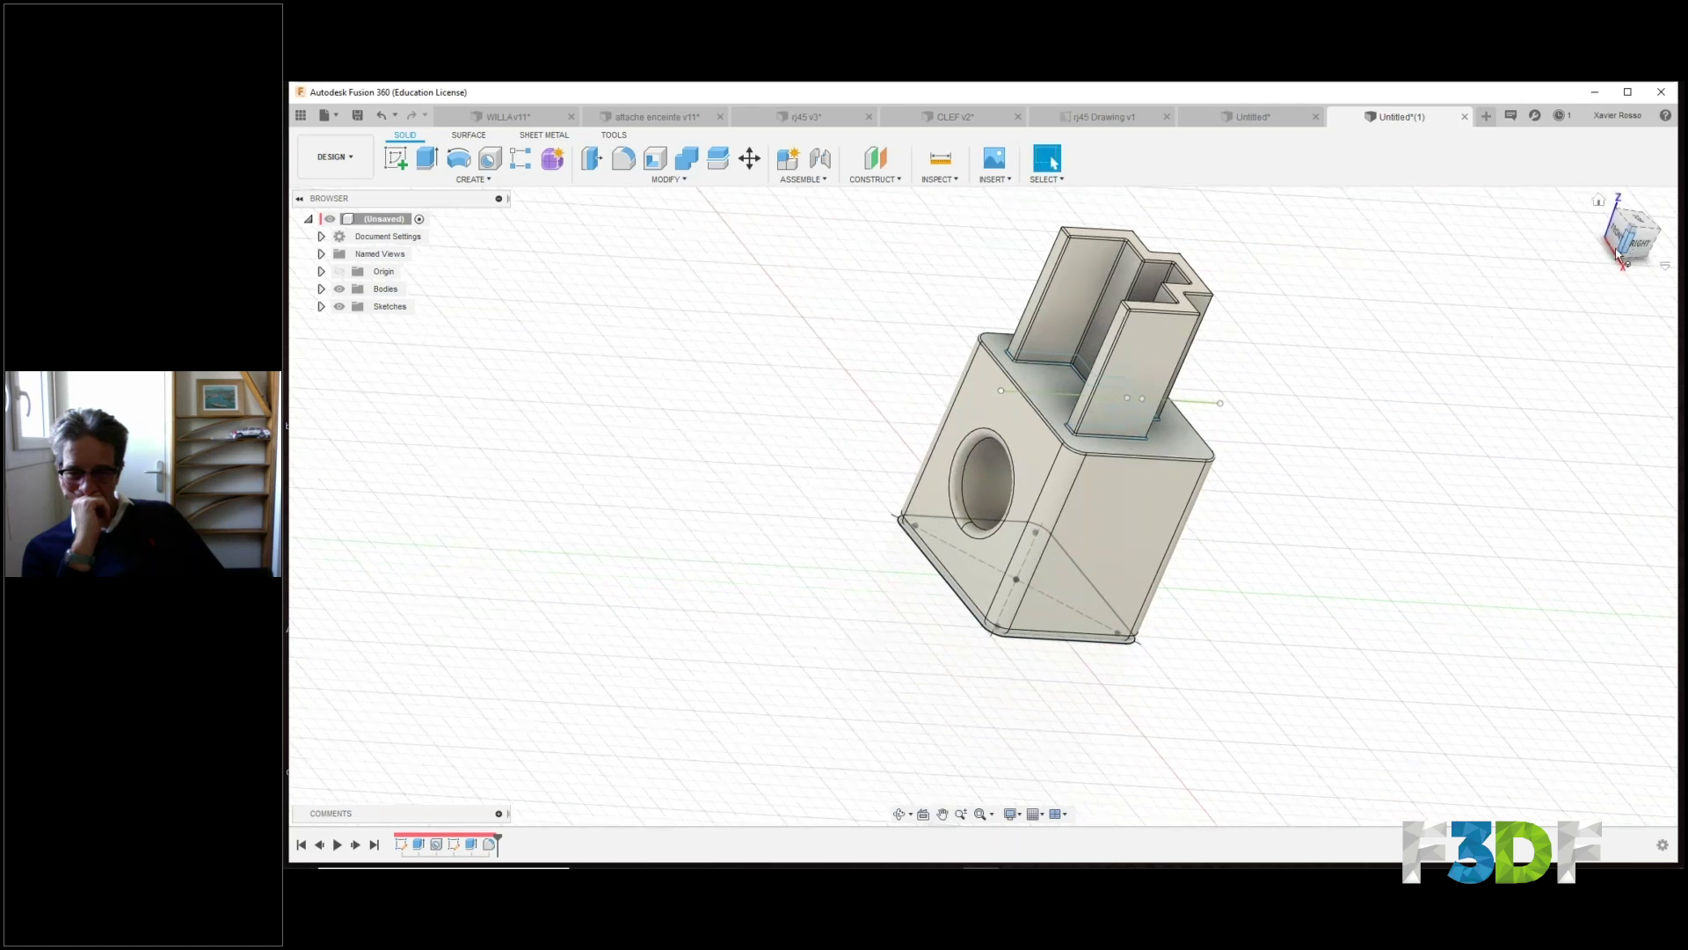
Set up an STL export of the block's body with High refinement.
left_click(1618, 254)
middle_click_drag(1116, 415, 1064, 492, "shift")
left_click(321, 288)
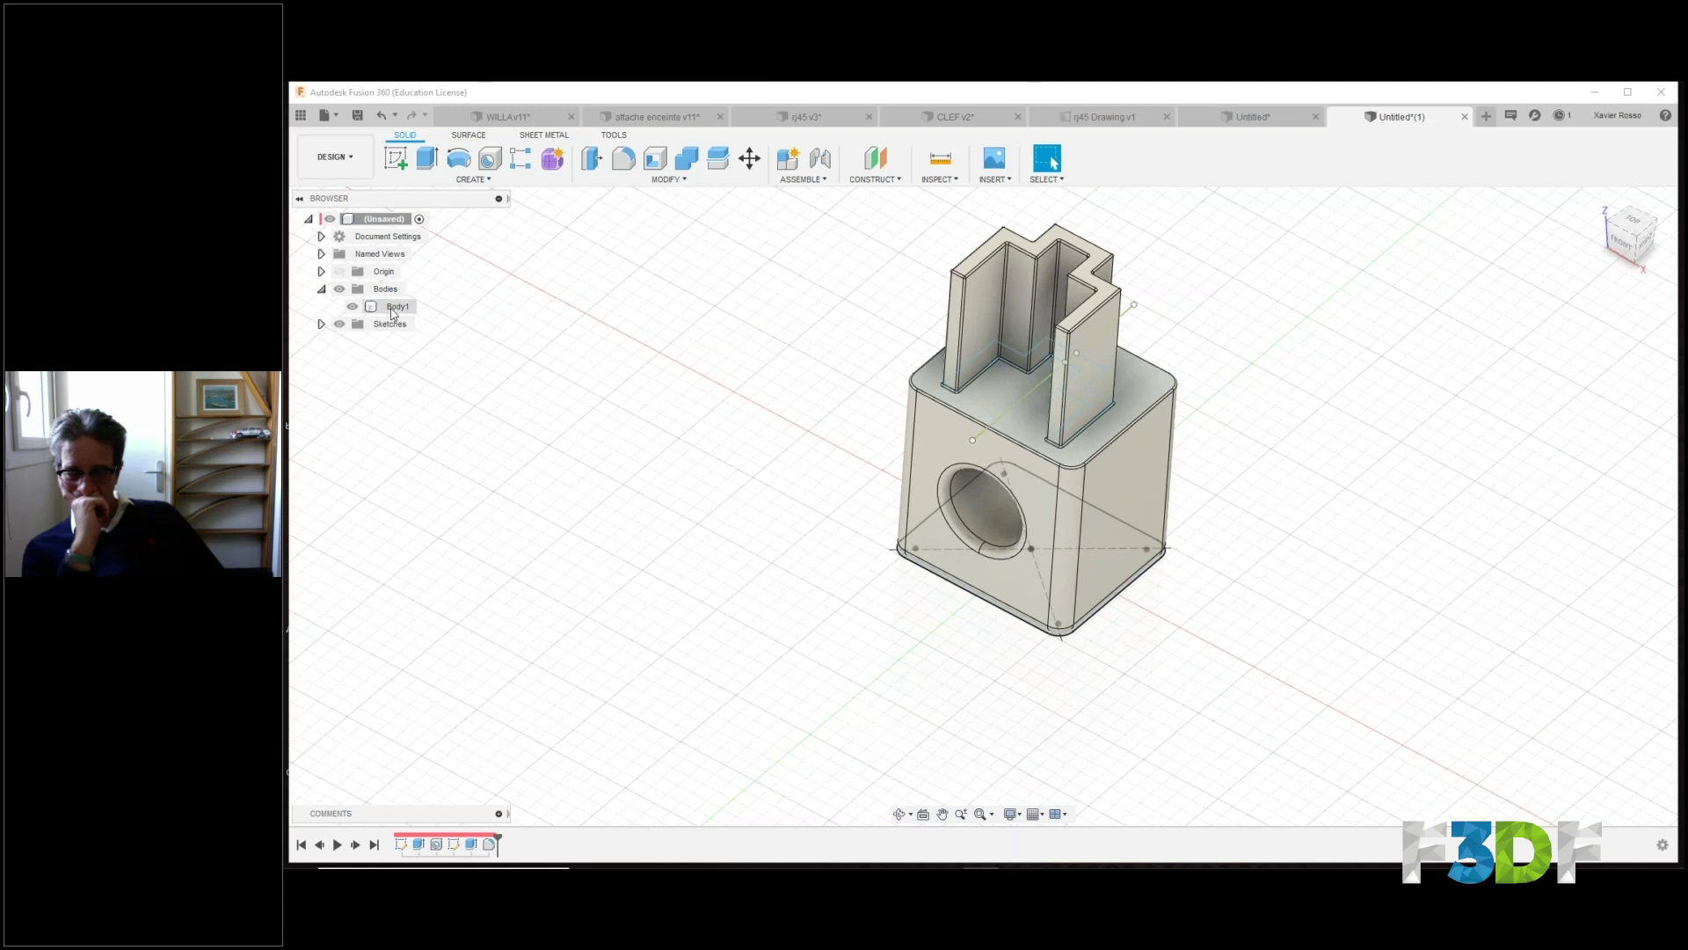
left_click(613, 136)
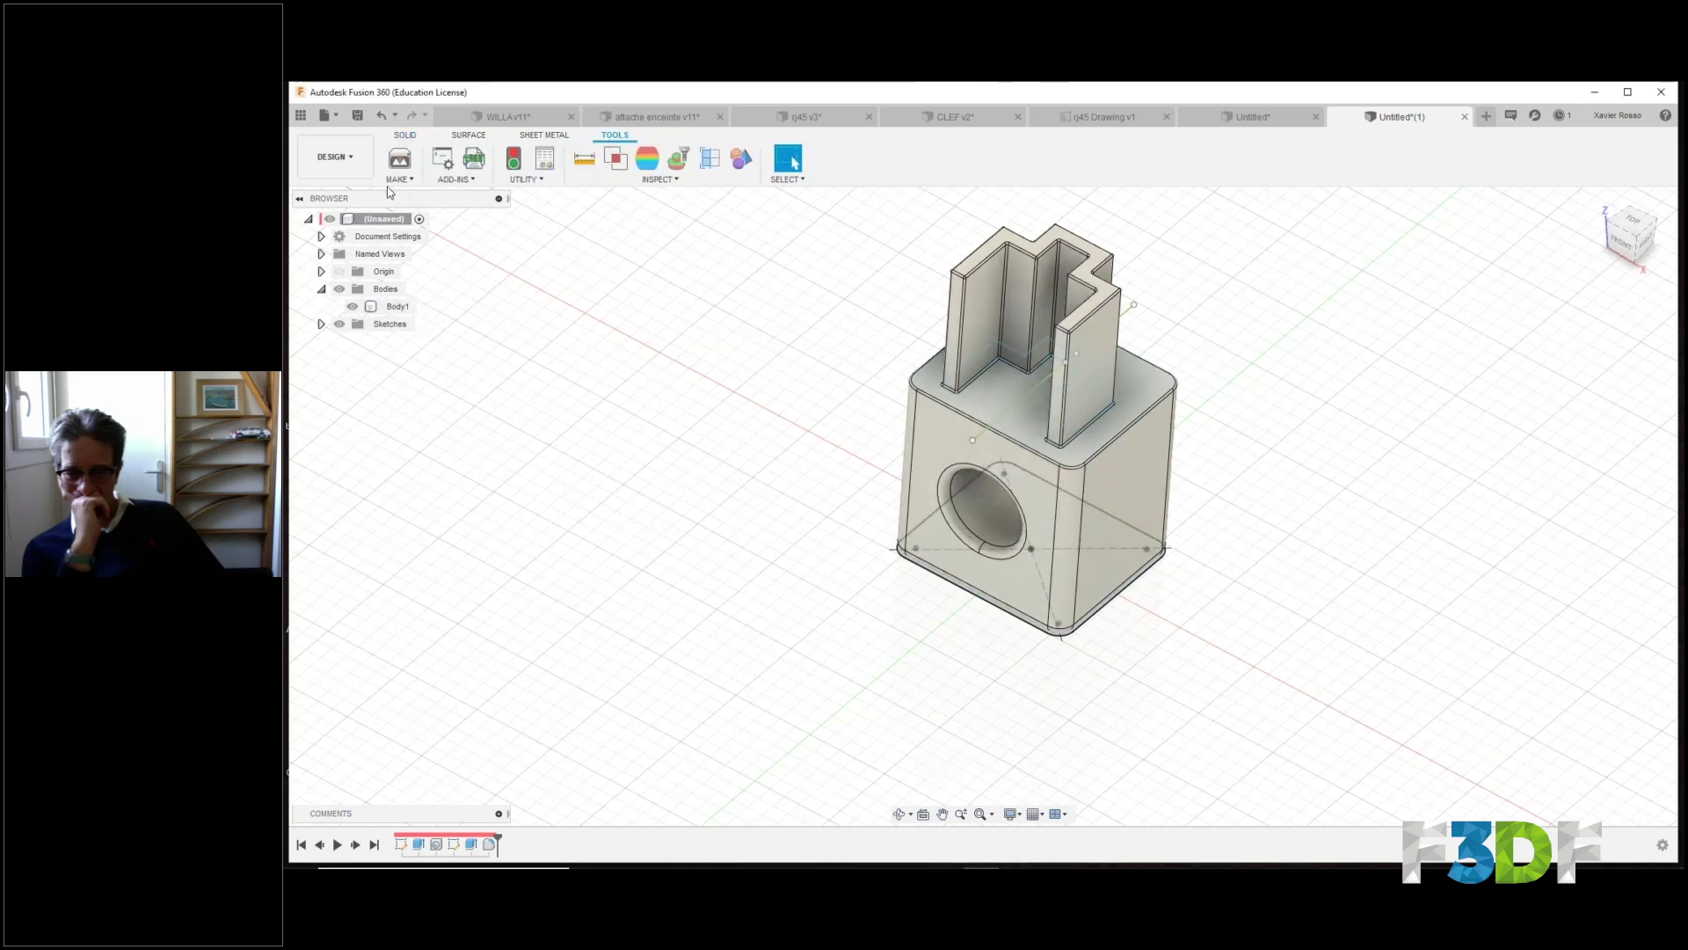
left_click(397, 179)
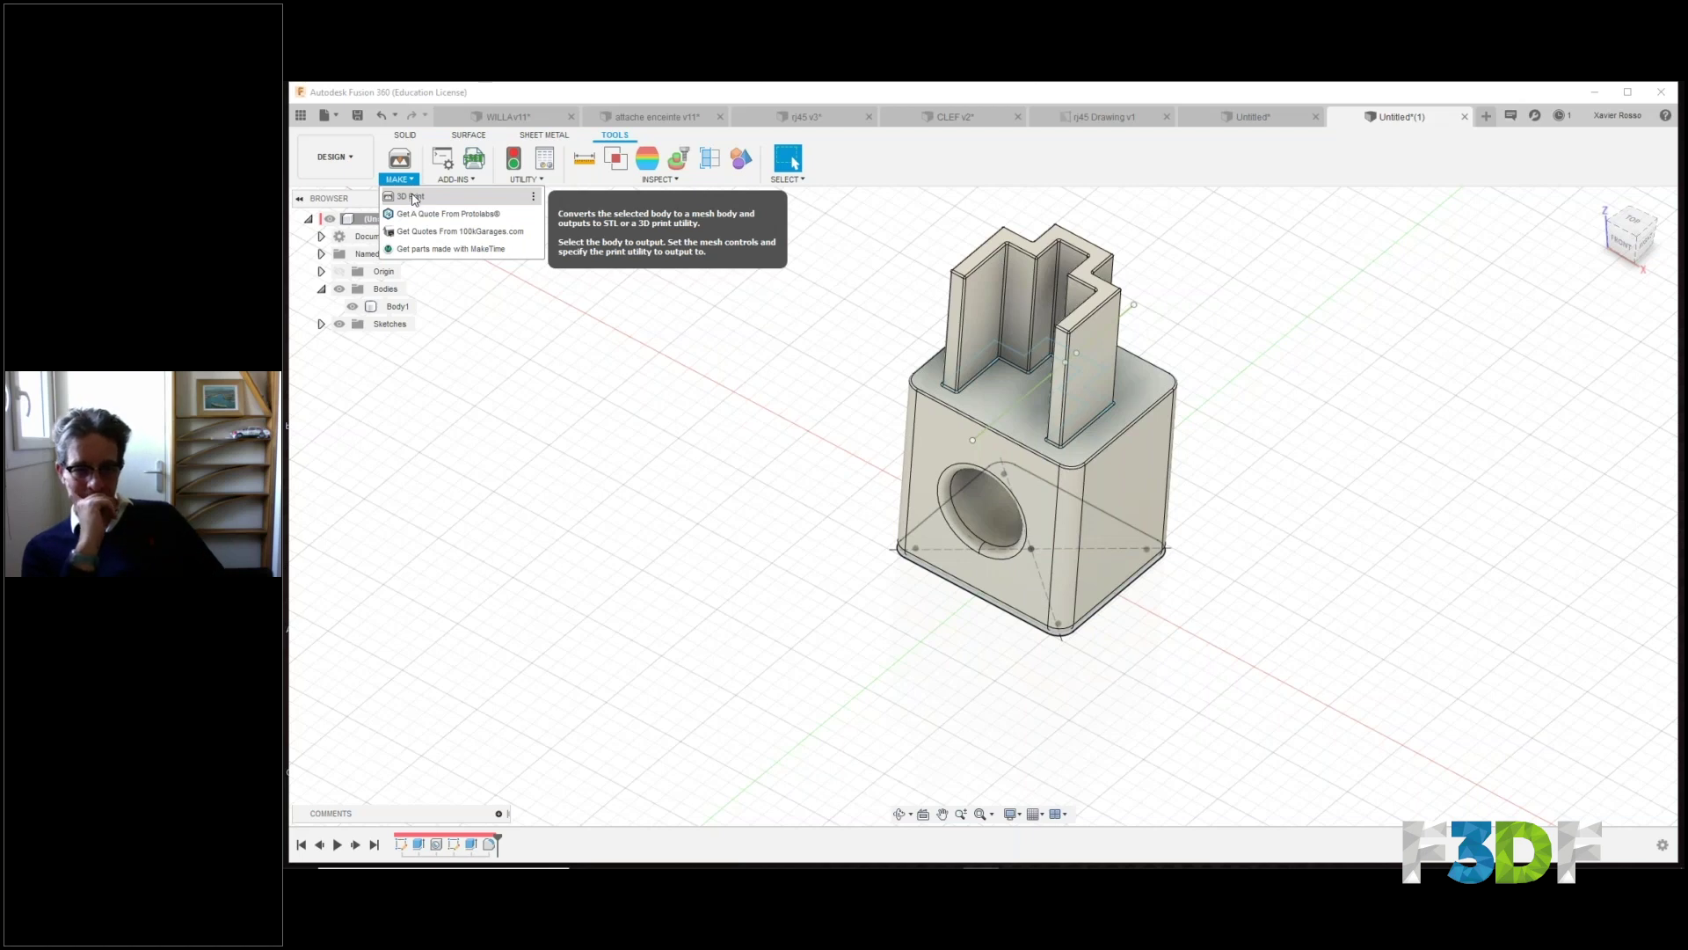
right_click(406, 310)
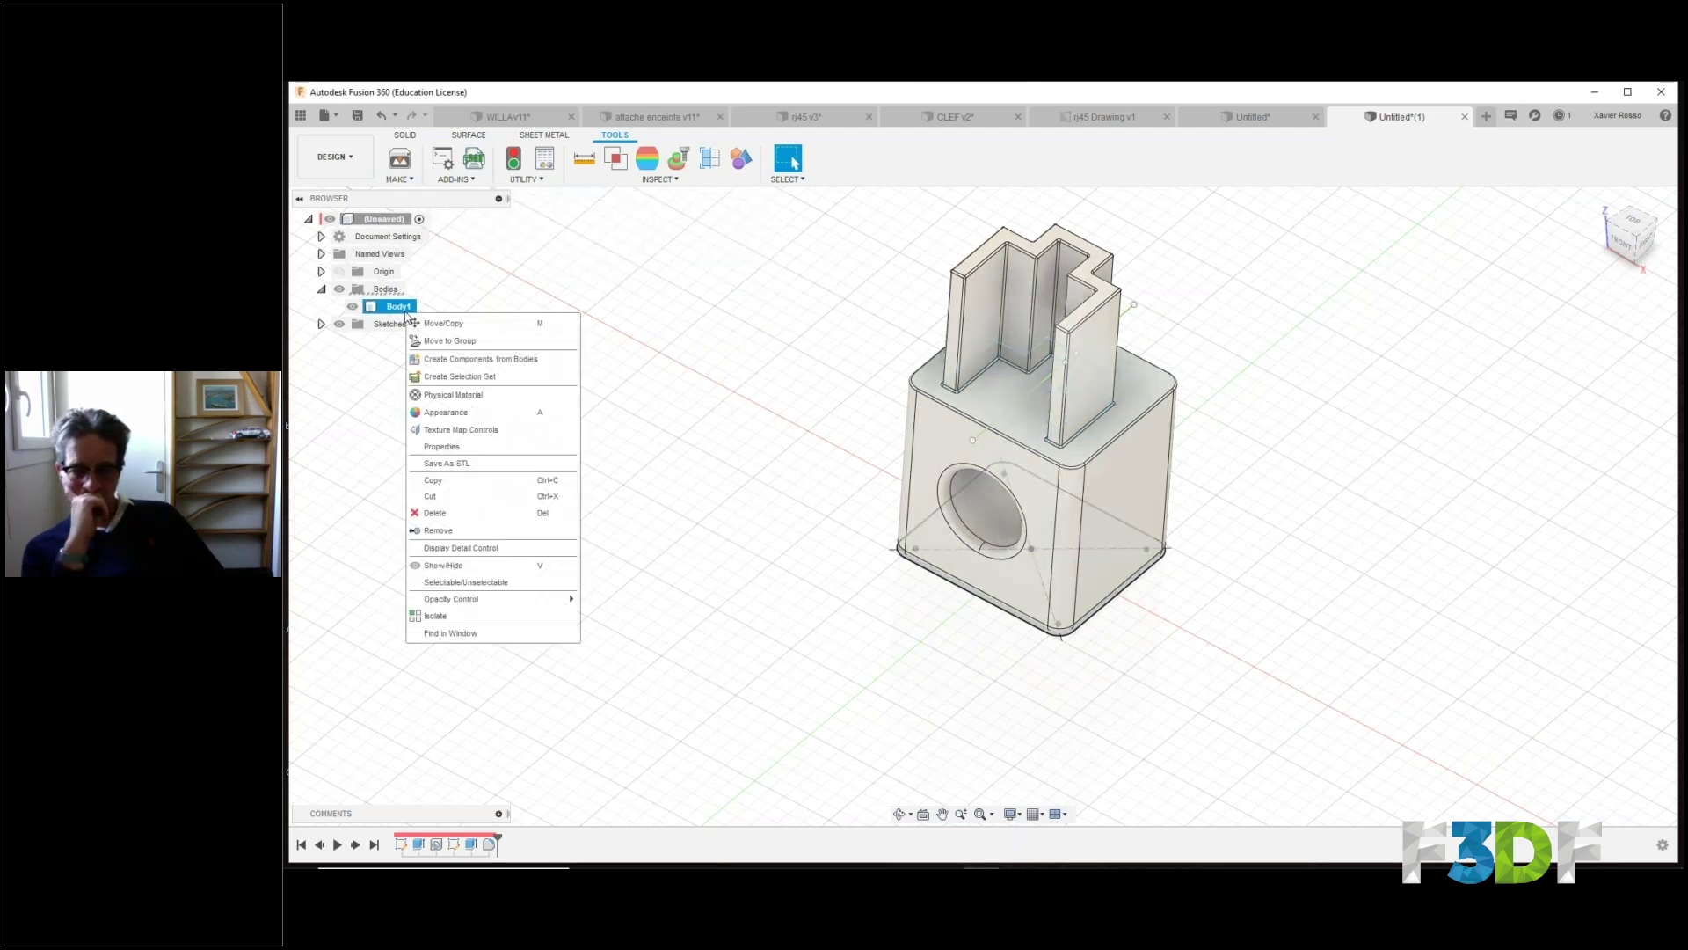
left_click(466, 463)
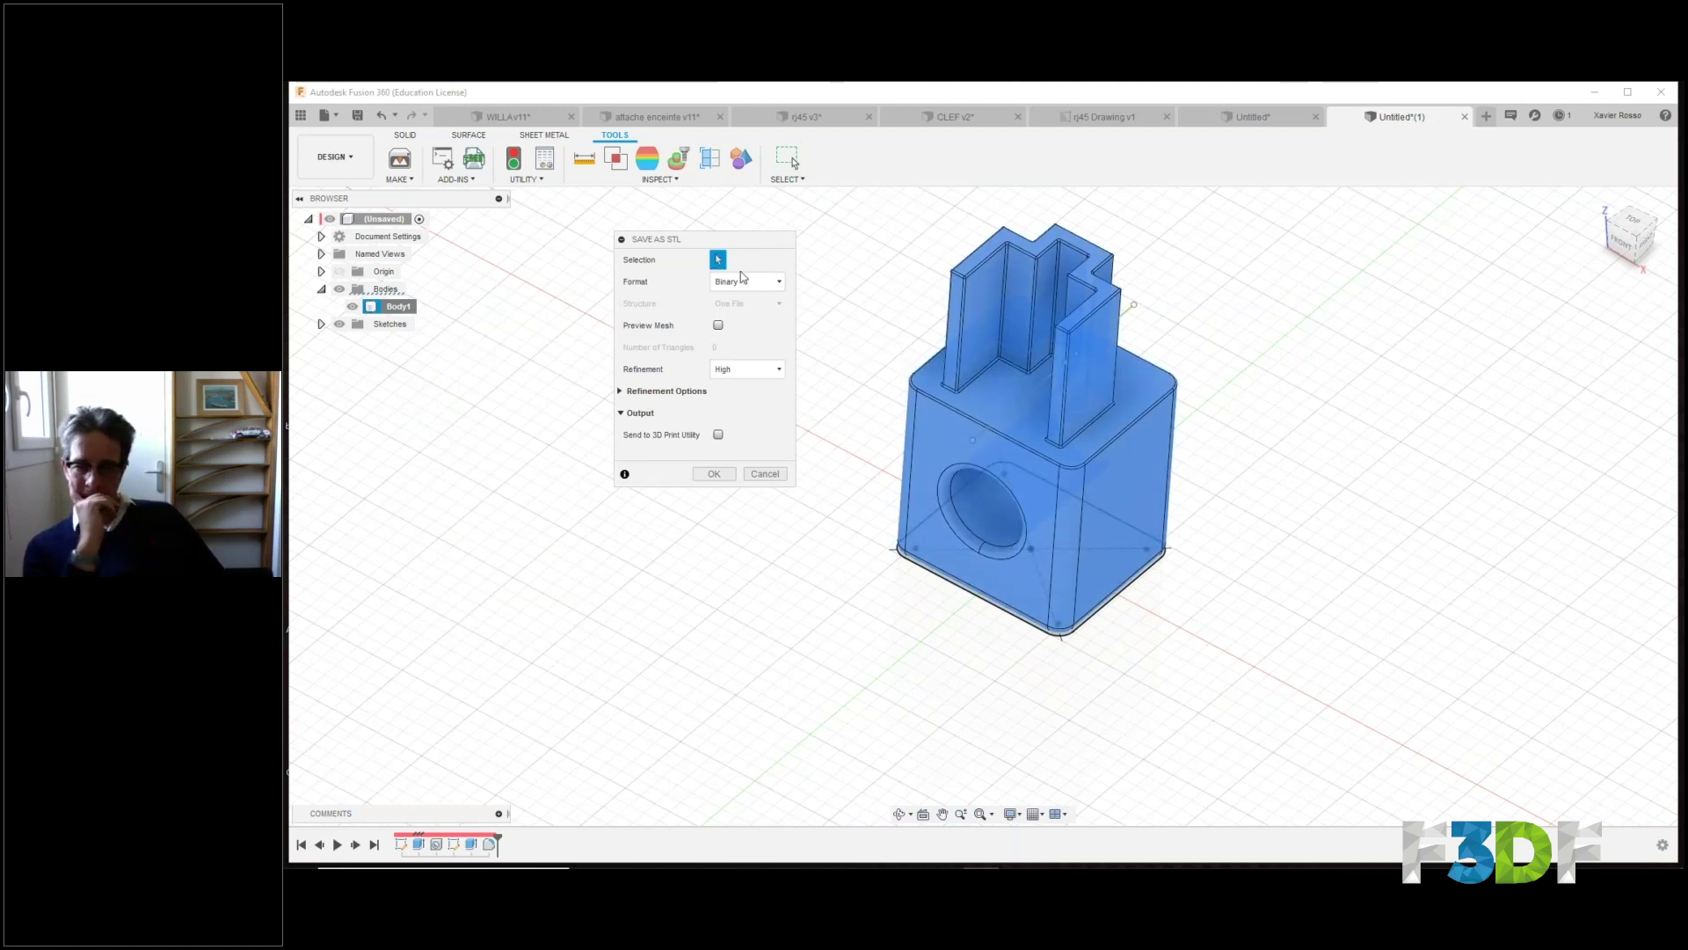
left_click(743, 369)
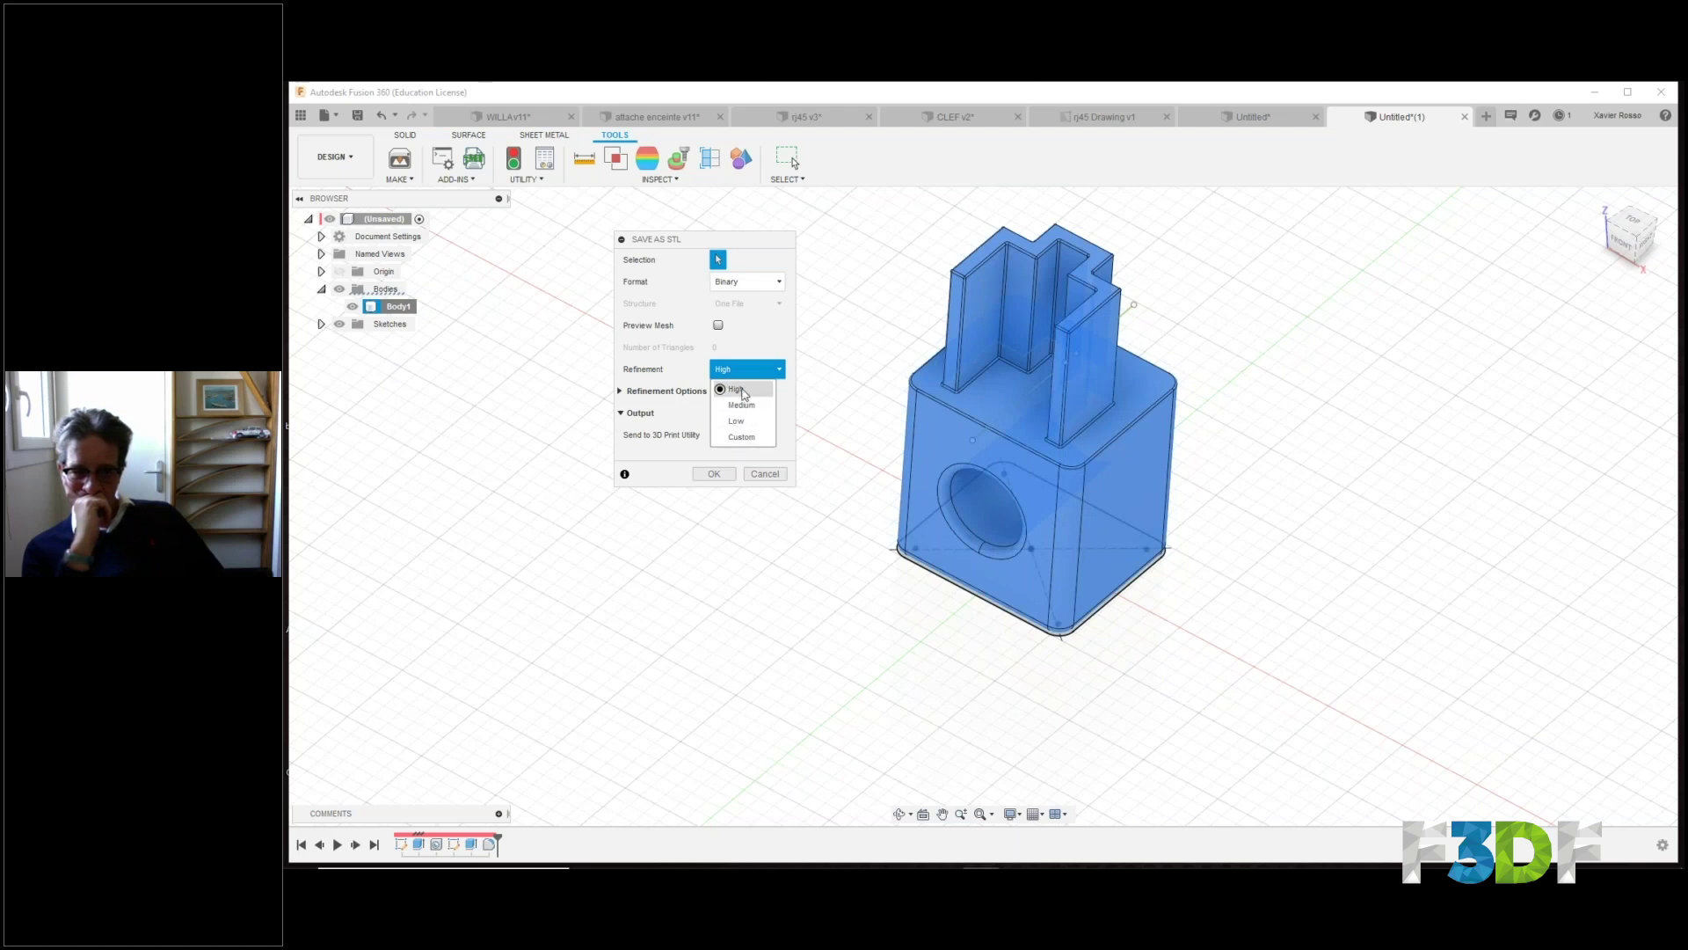
left_click(743, 390)
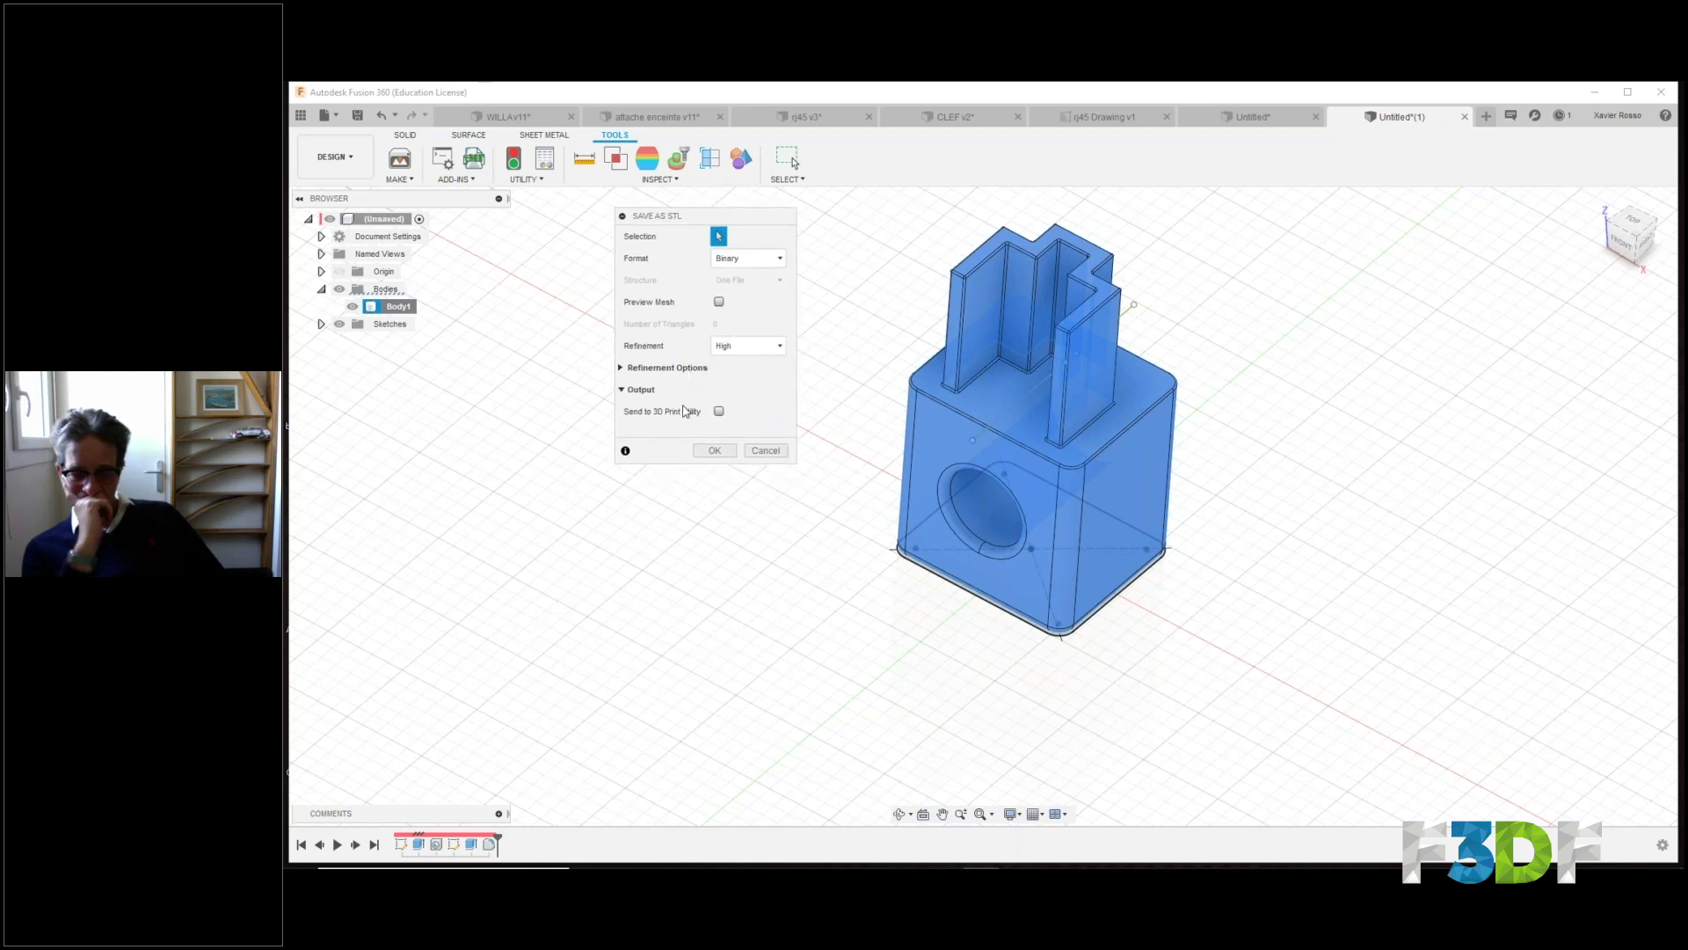
Enable sending the STL to a 3D print utility, keep the Custom utility with Simplify3D as application, and export the body.
left_click(720, 412)
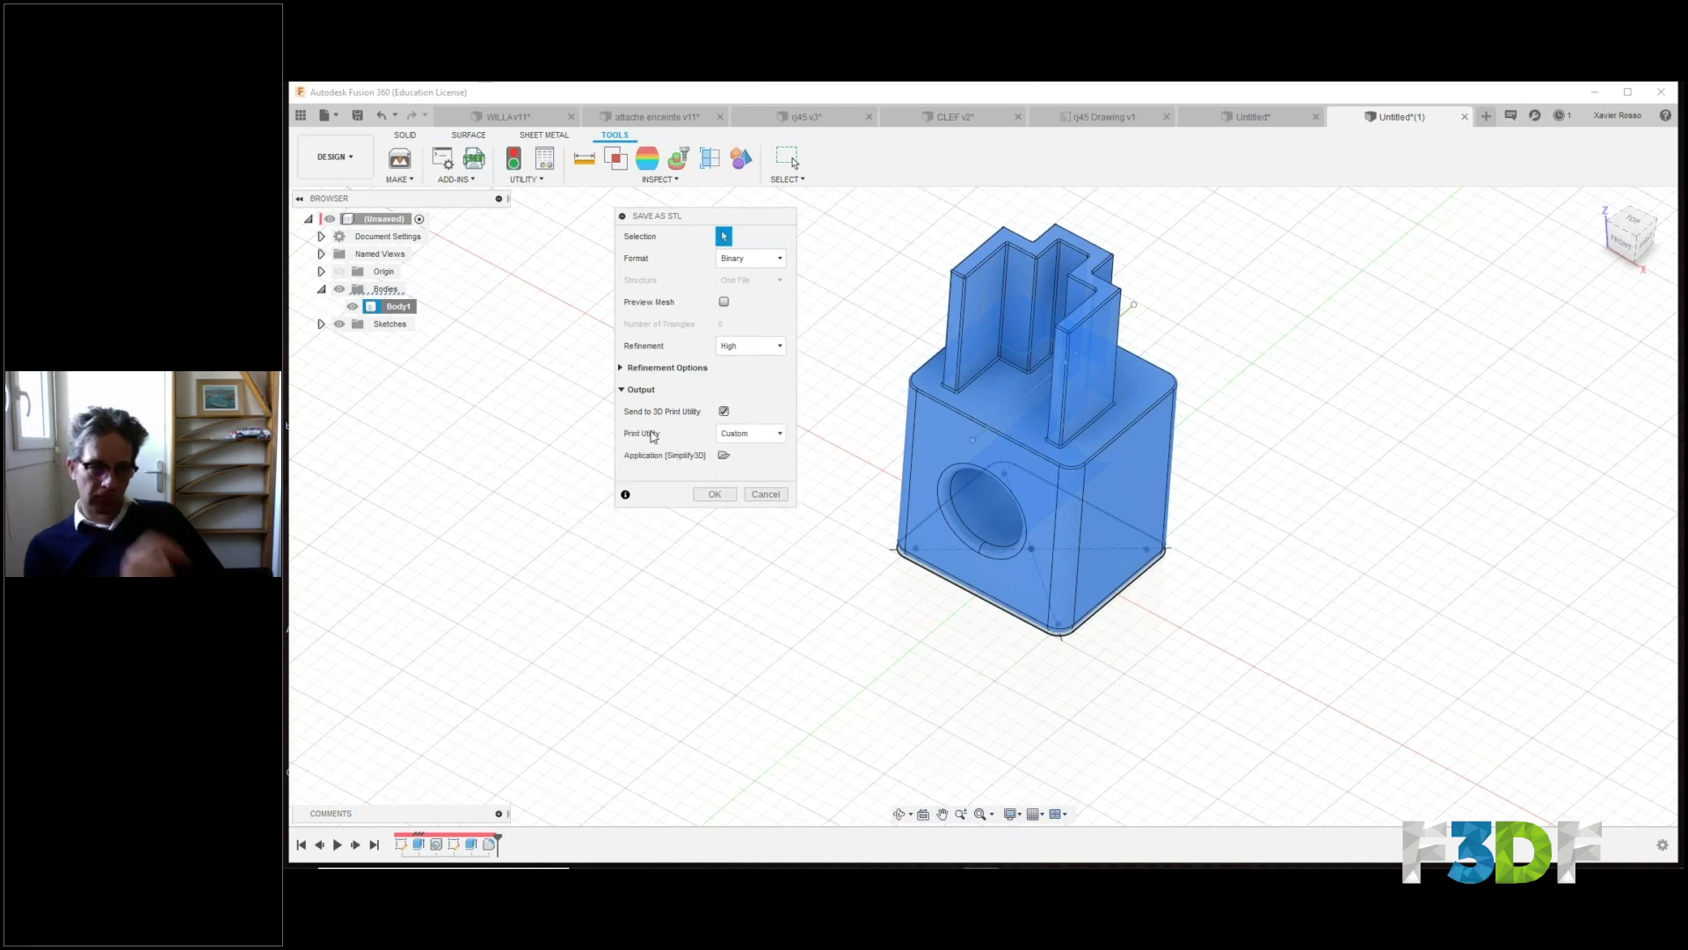
left_click(745, 434)
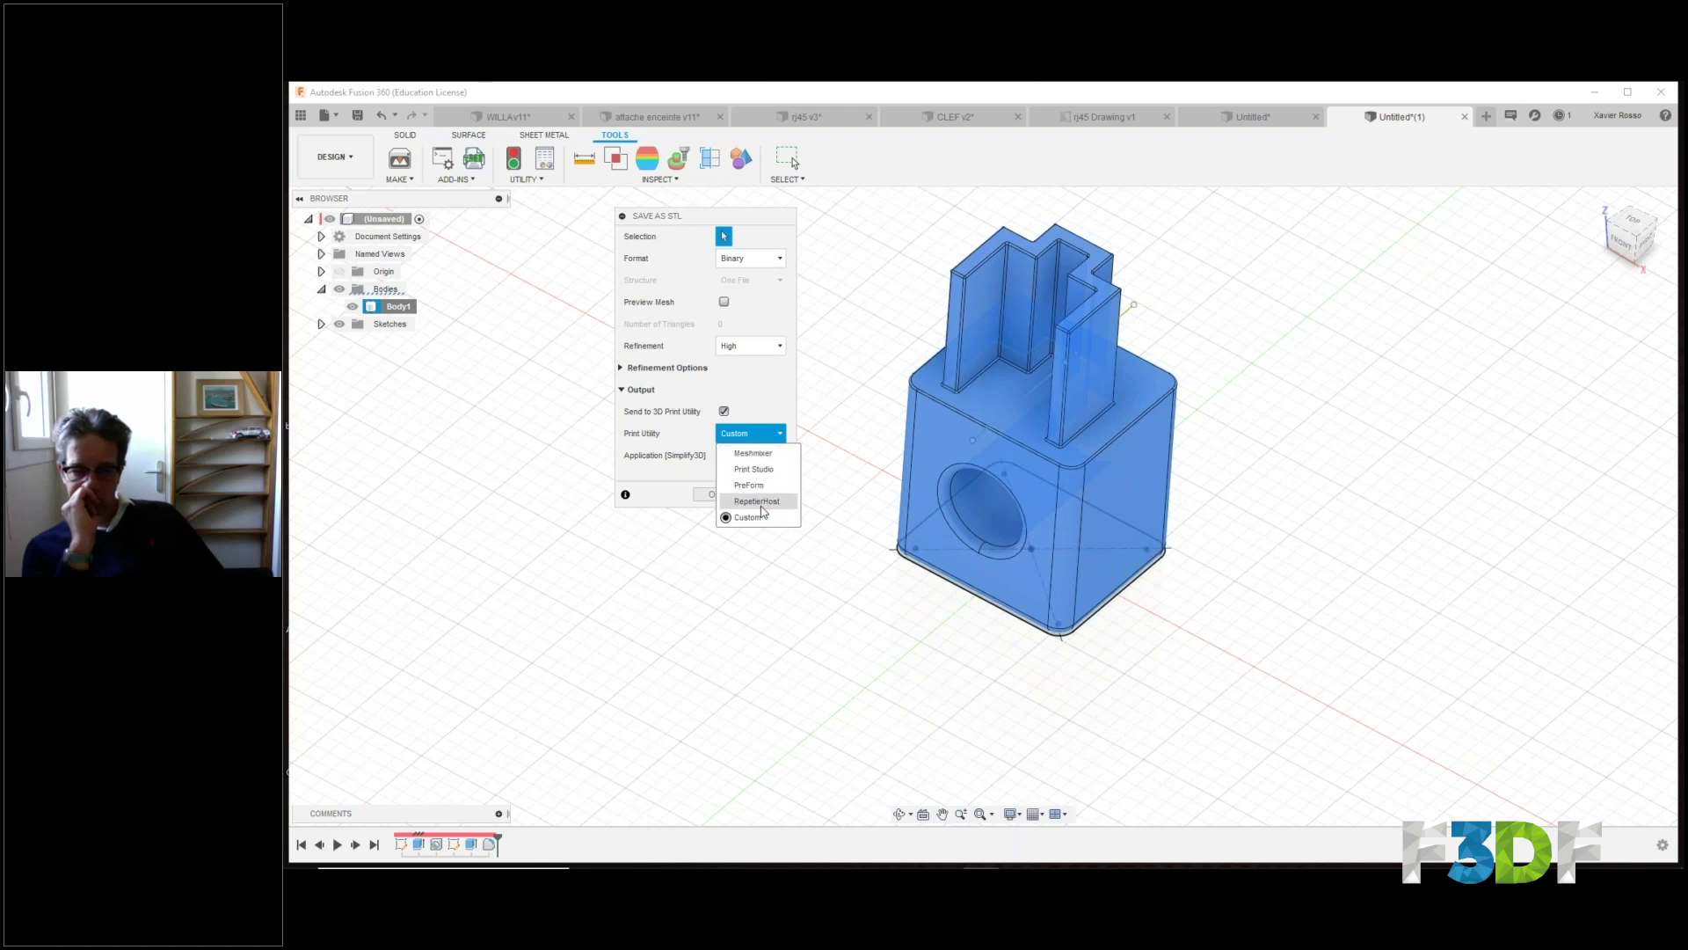
left_click(747, 517)
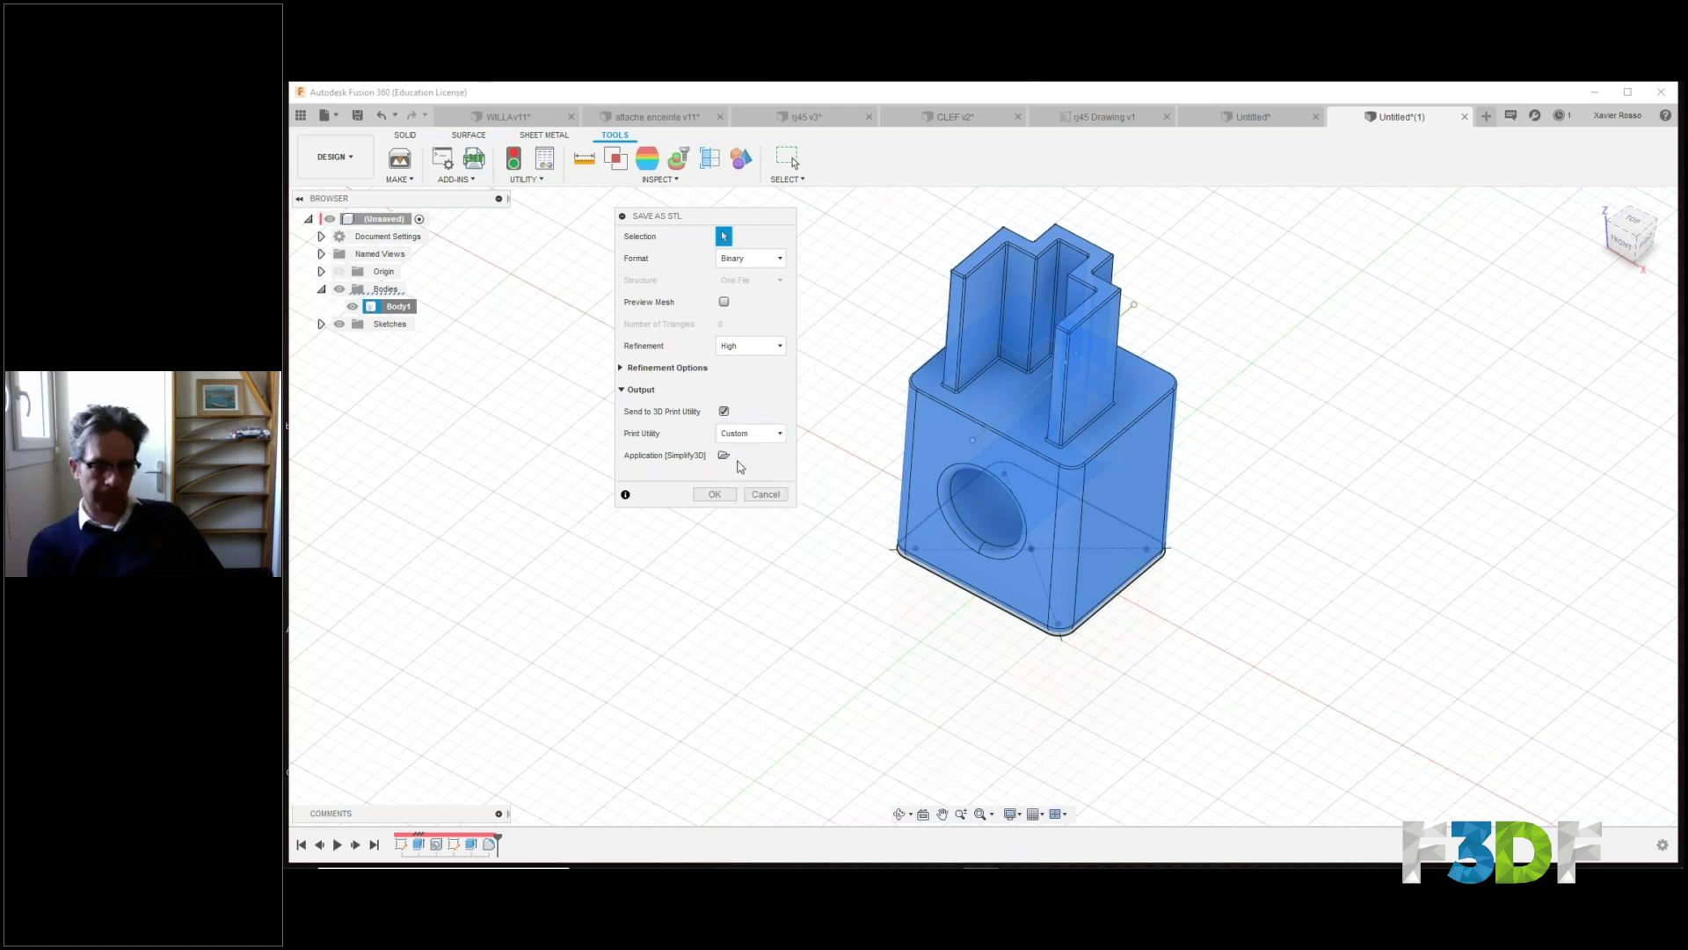
left_click(752, 434)
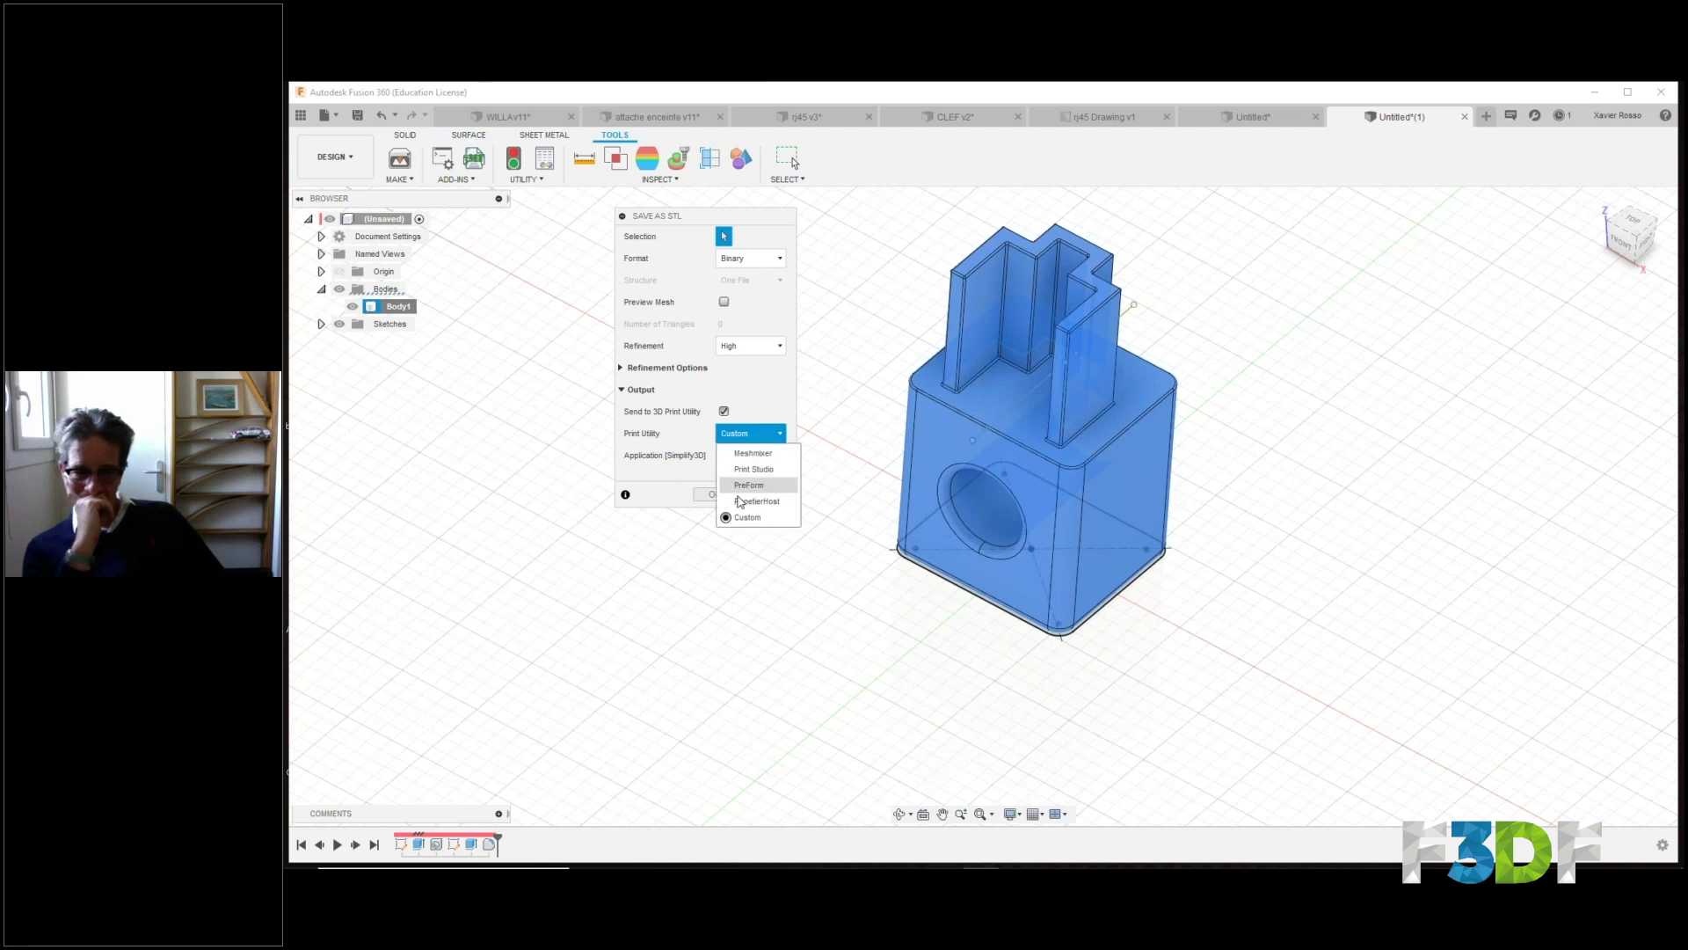
left_click(661, 460)
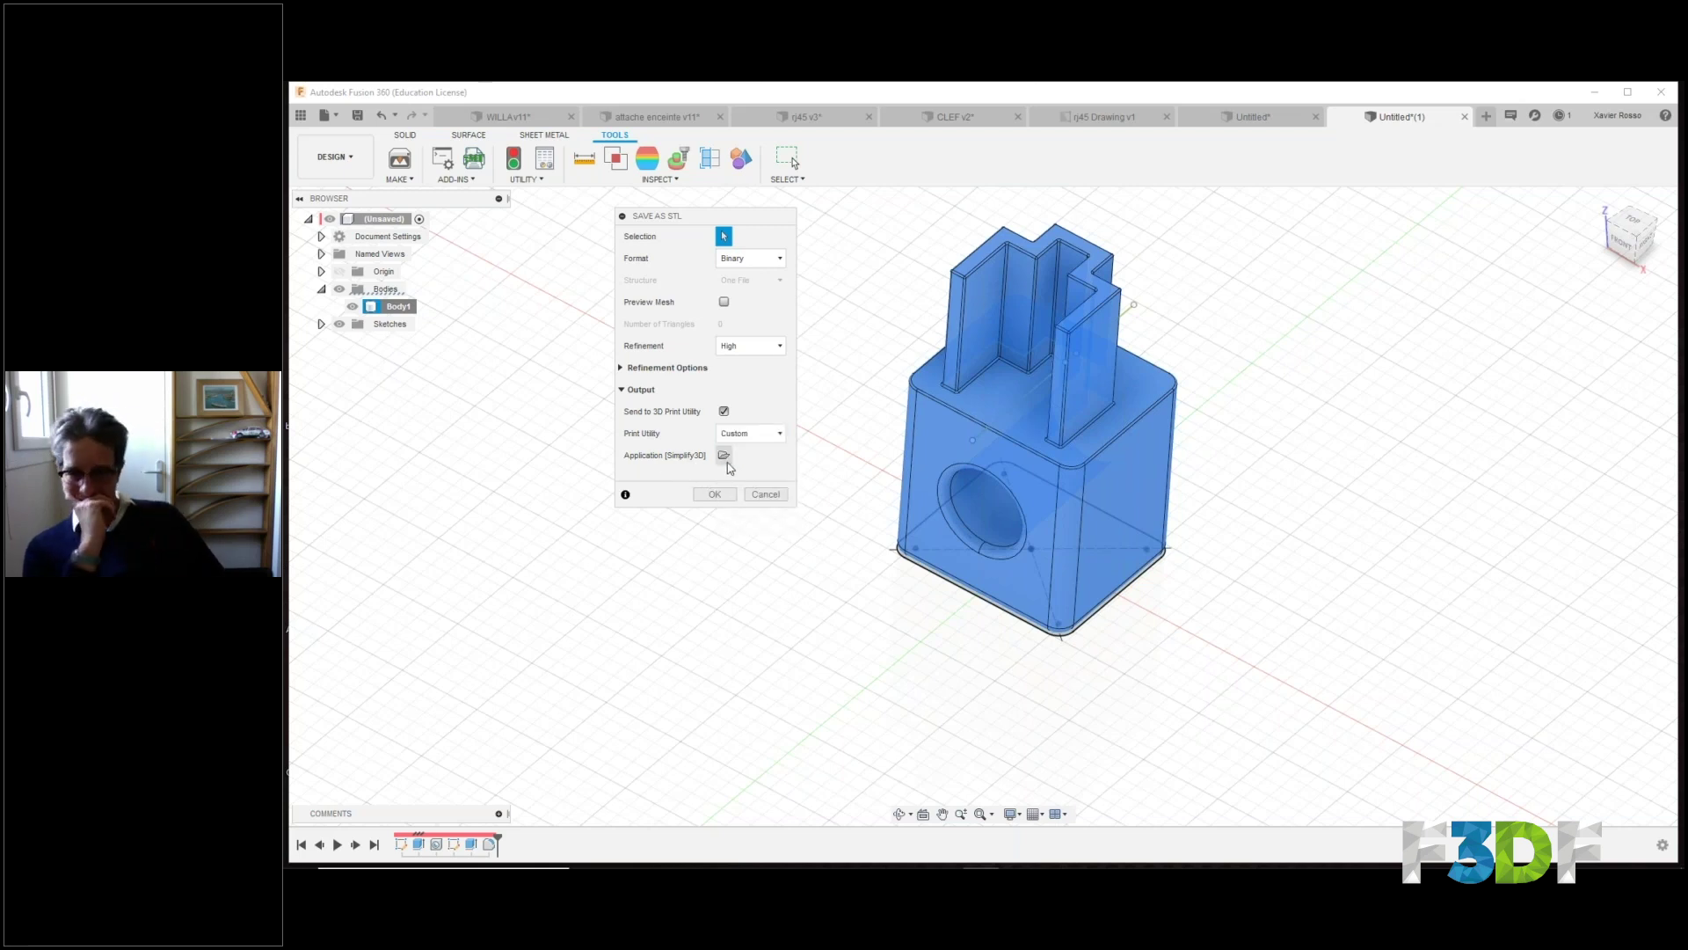
left_click(715, 494)
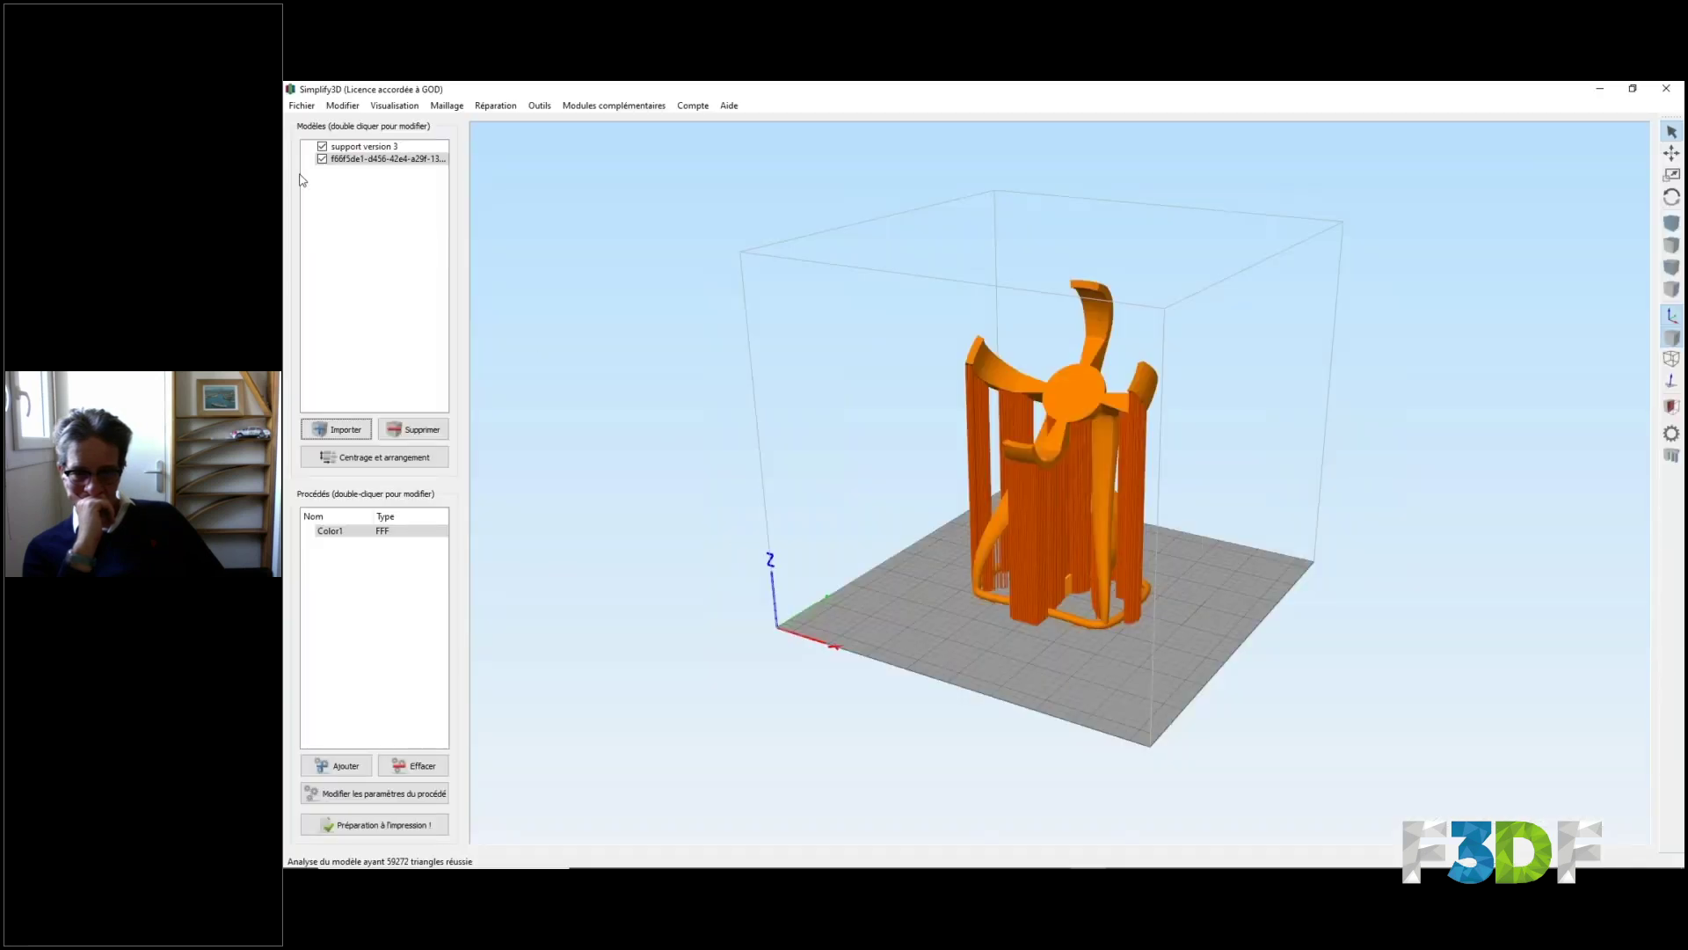
Hide the support version 3 model in Simplify3D, examine the imported block up close, and return to Fusion 360.
left_click(322, 146)
left_click(347, 159)
scroll(1021, 584, "up", 2)
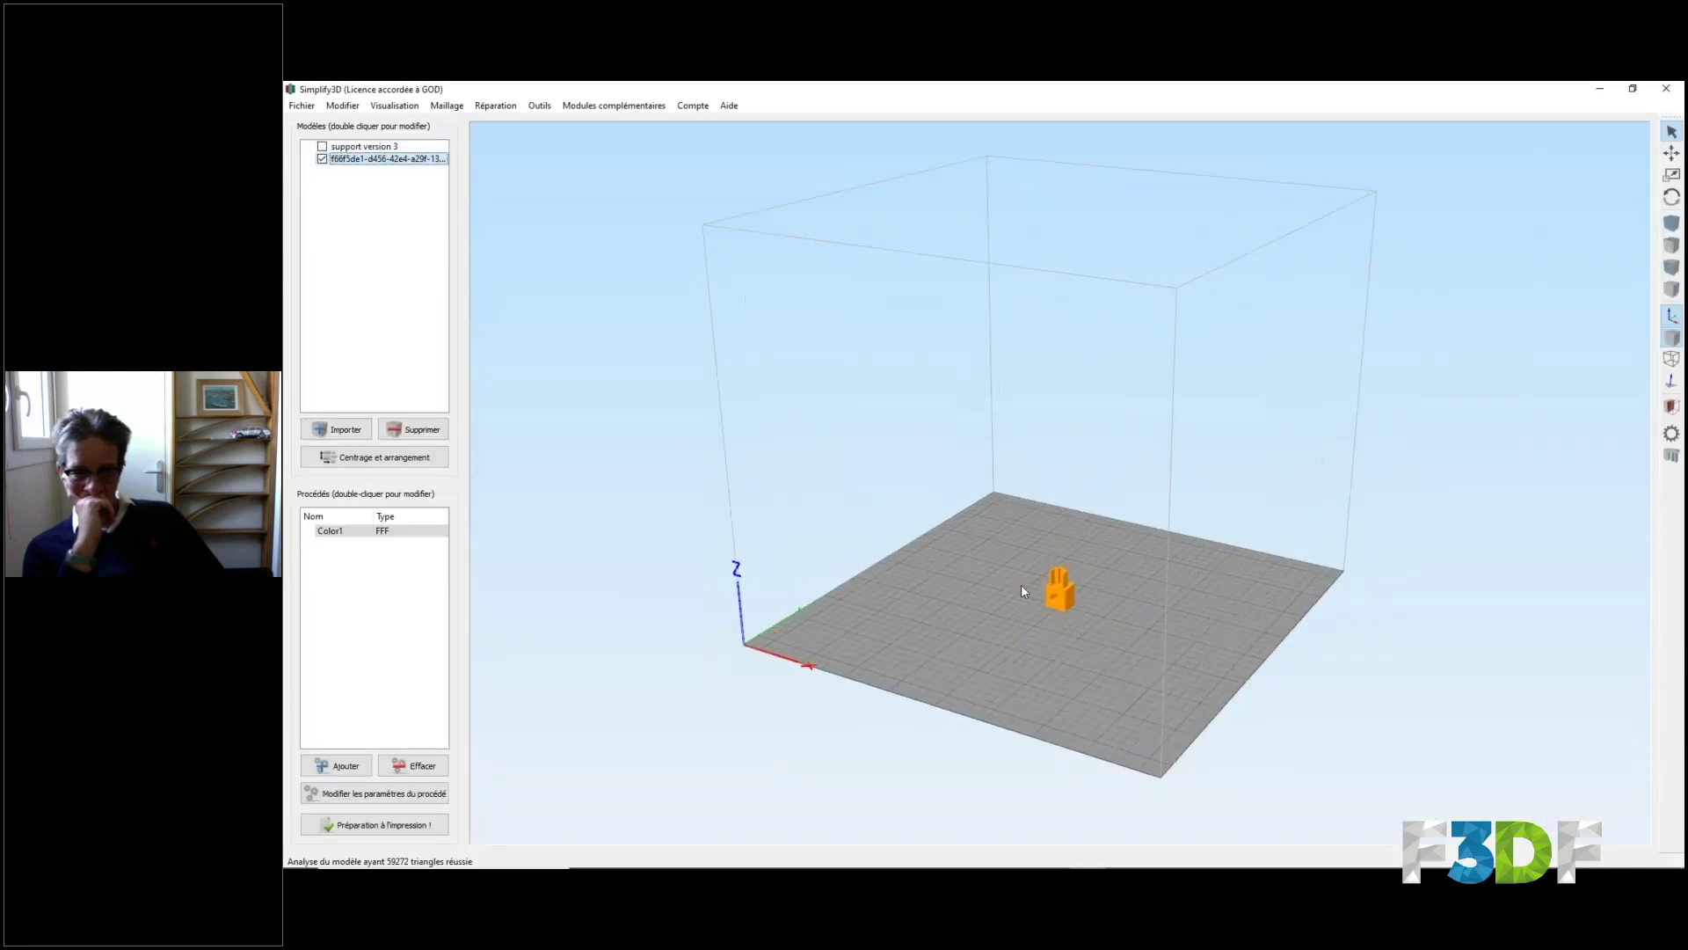
scroll(1041, 610, "down", 1)
scroll(1094, 568, "up", 4)
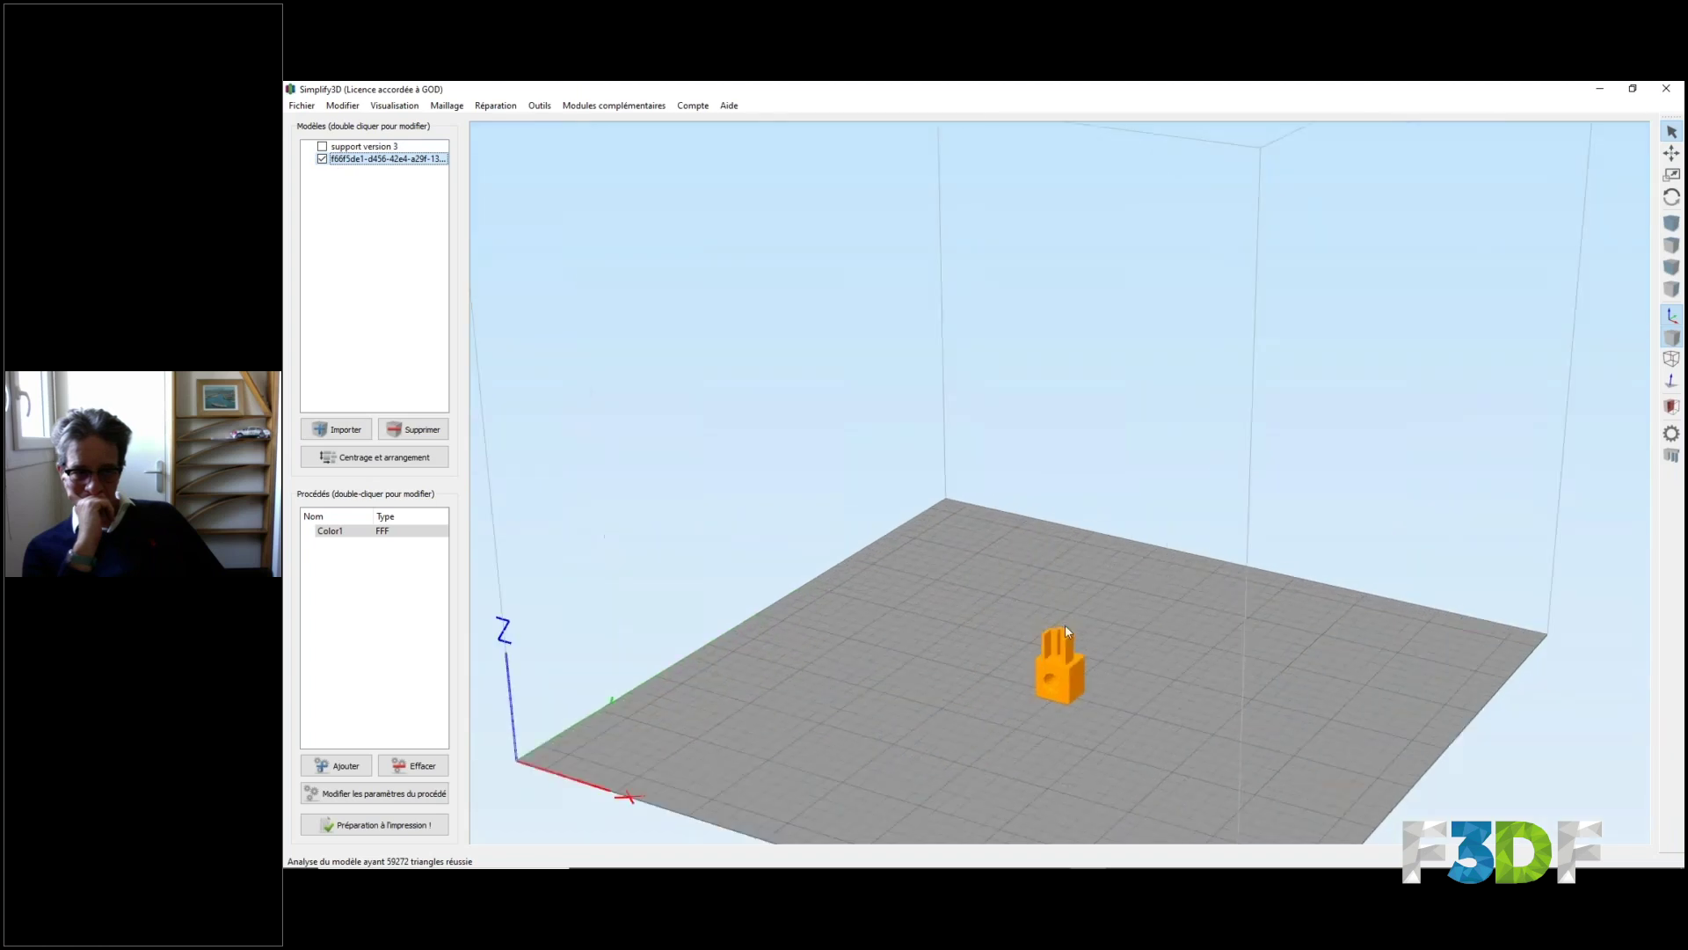
scroll(1064, 626, "up", 3)
scroll(1087, 506, "up", 1)
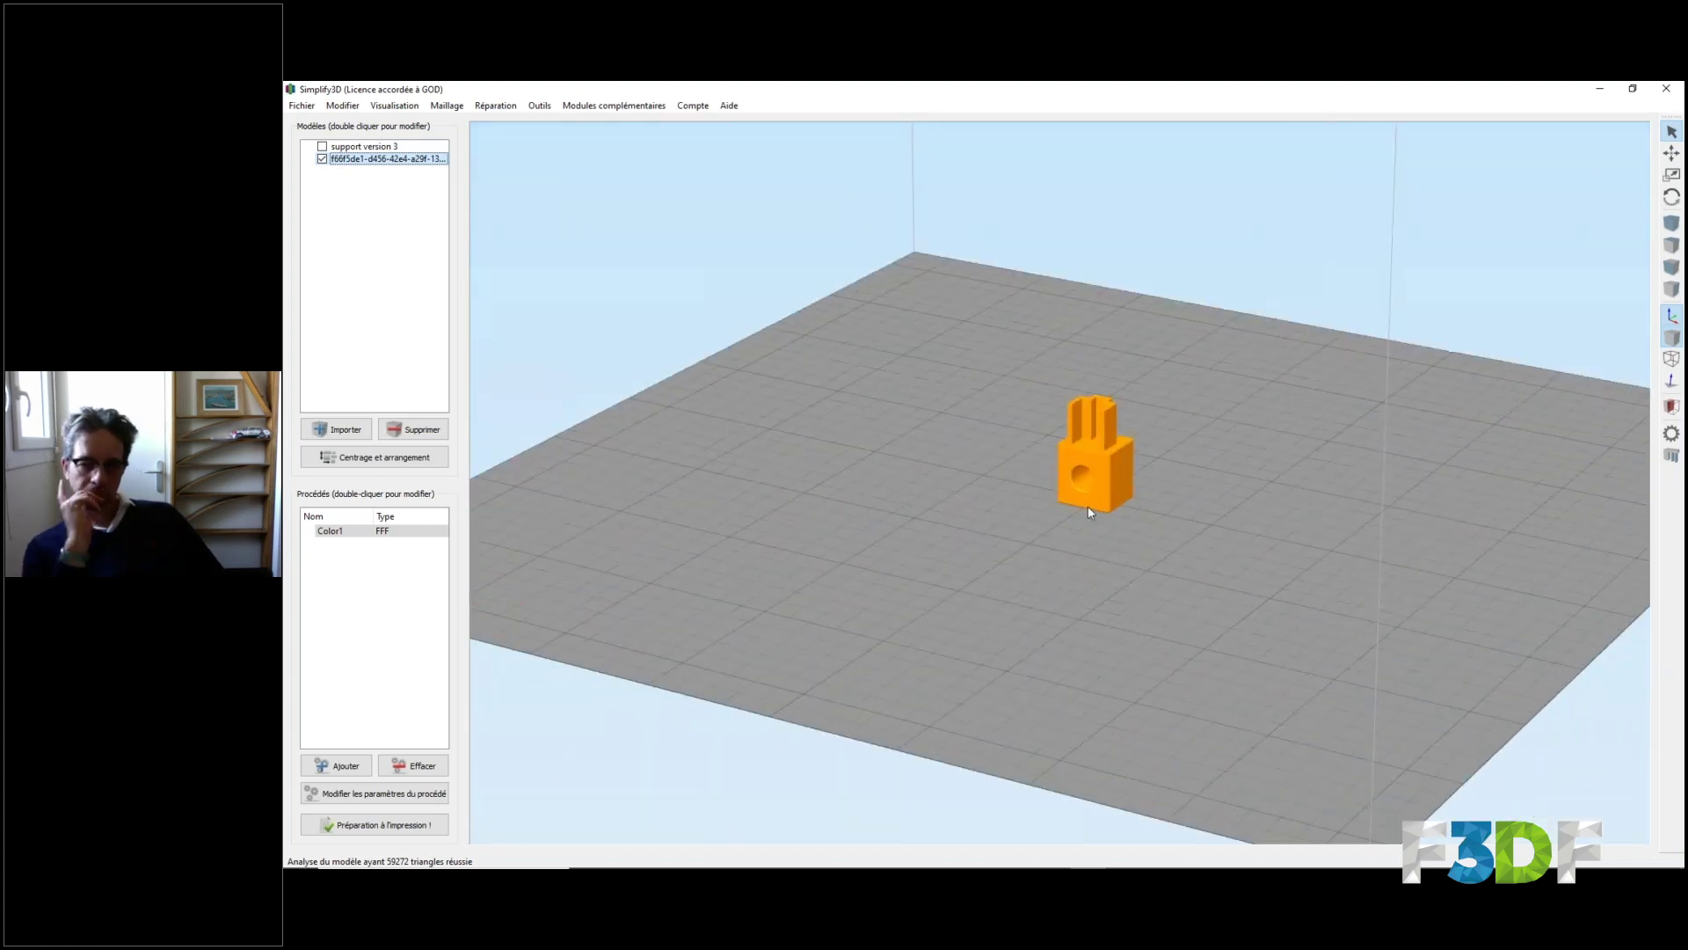
scroll(1088, 509, "up", 1)
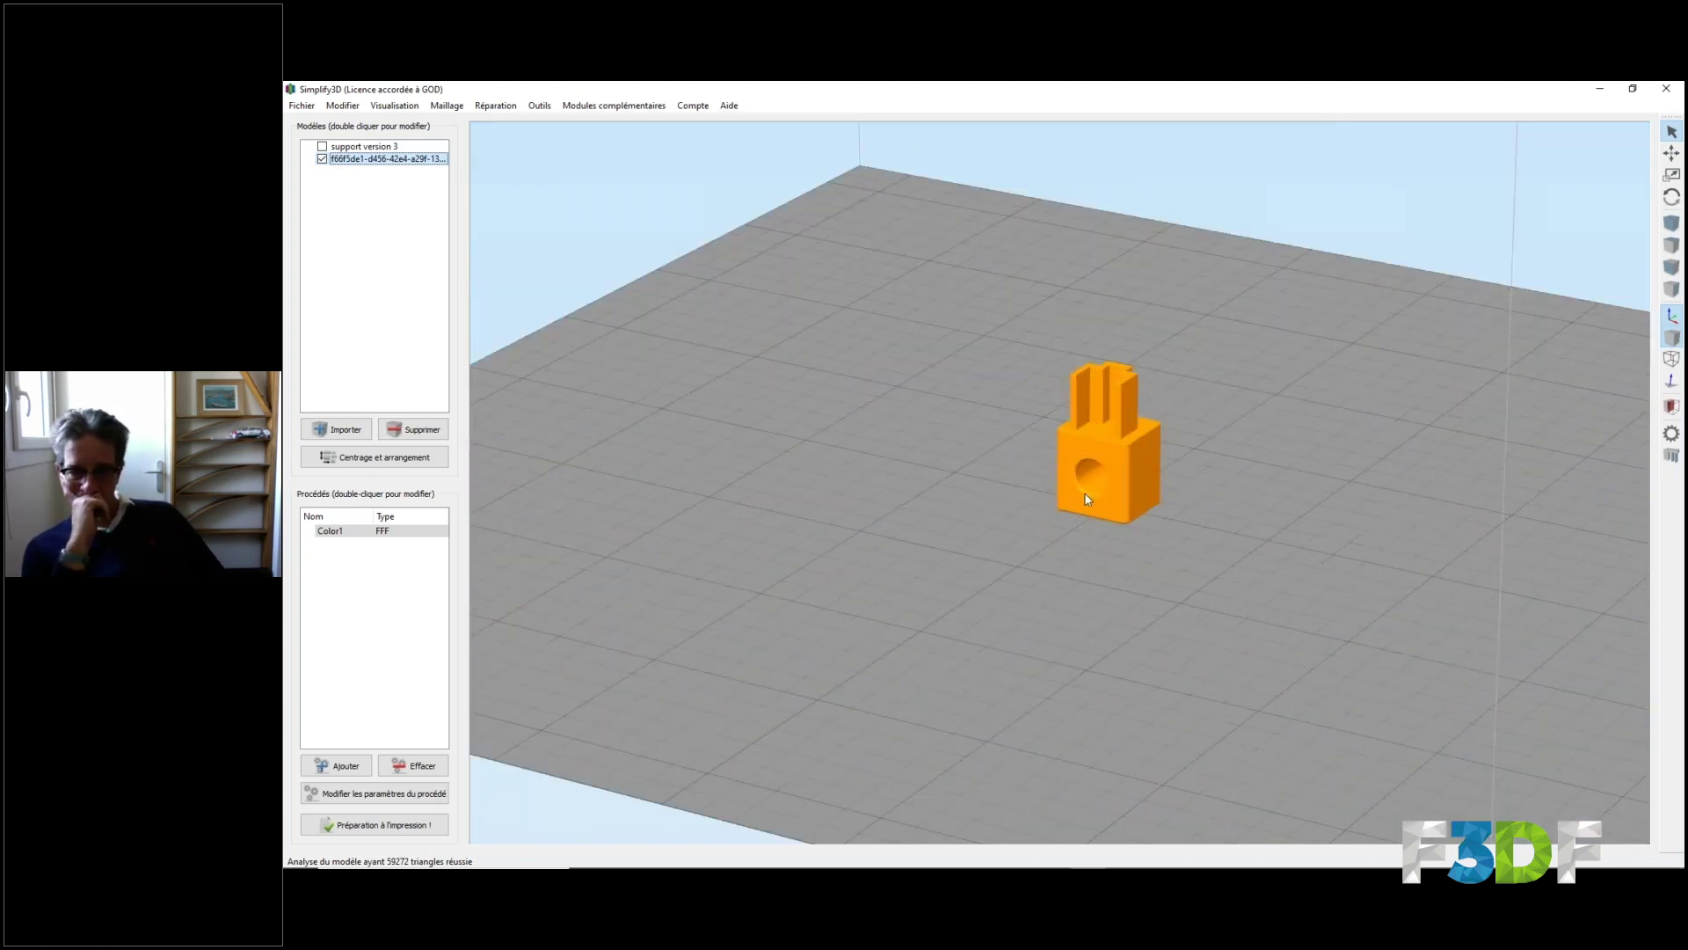
left_click(1601, 90)
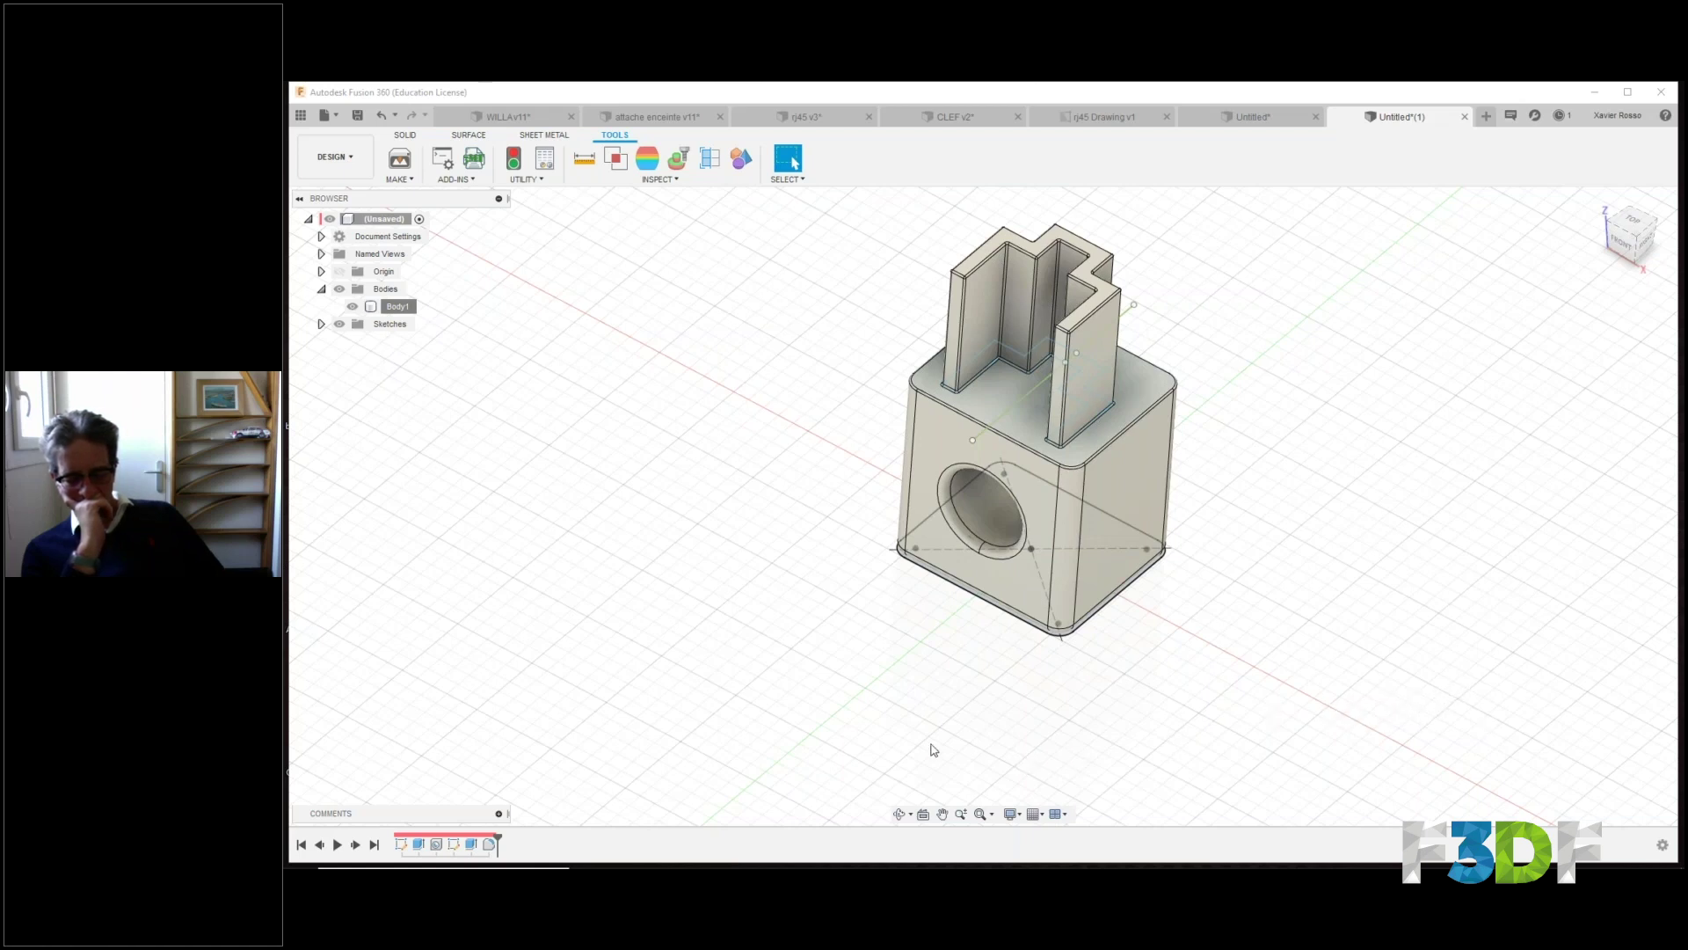
Open the circular hole's feature for editing, examine its placement and settings in front view, and close it.
right_click(436, 845)
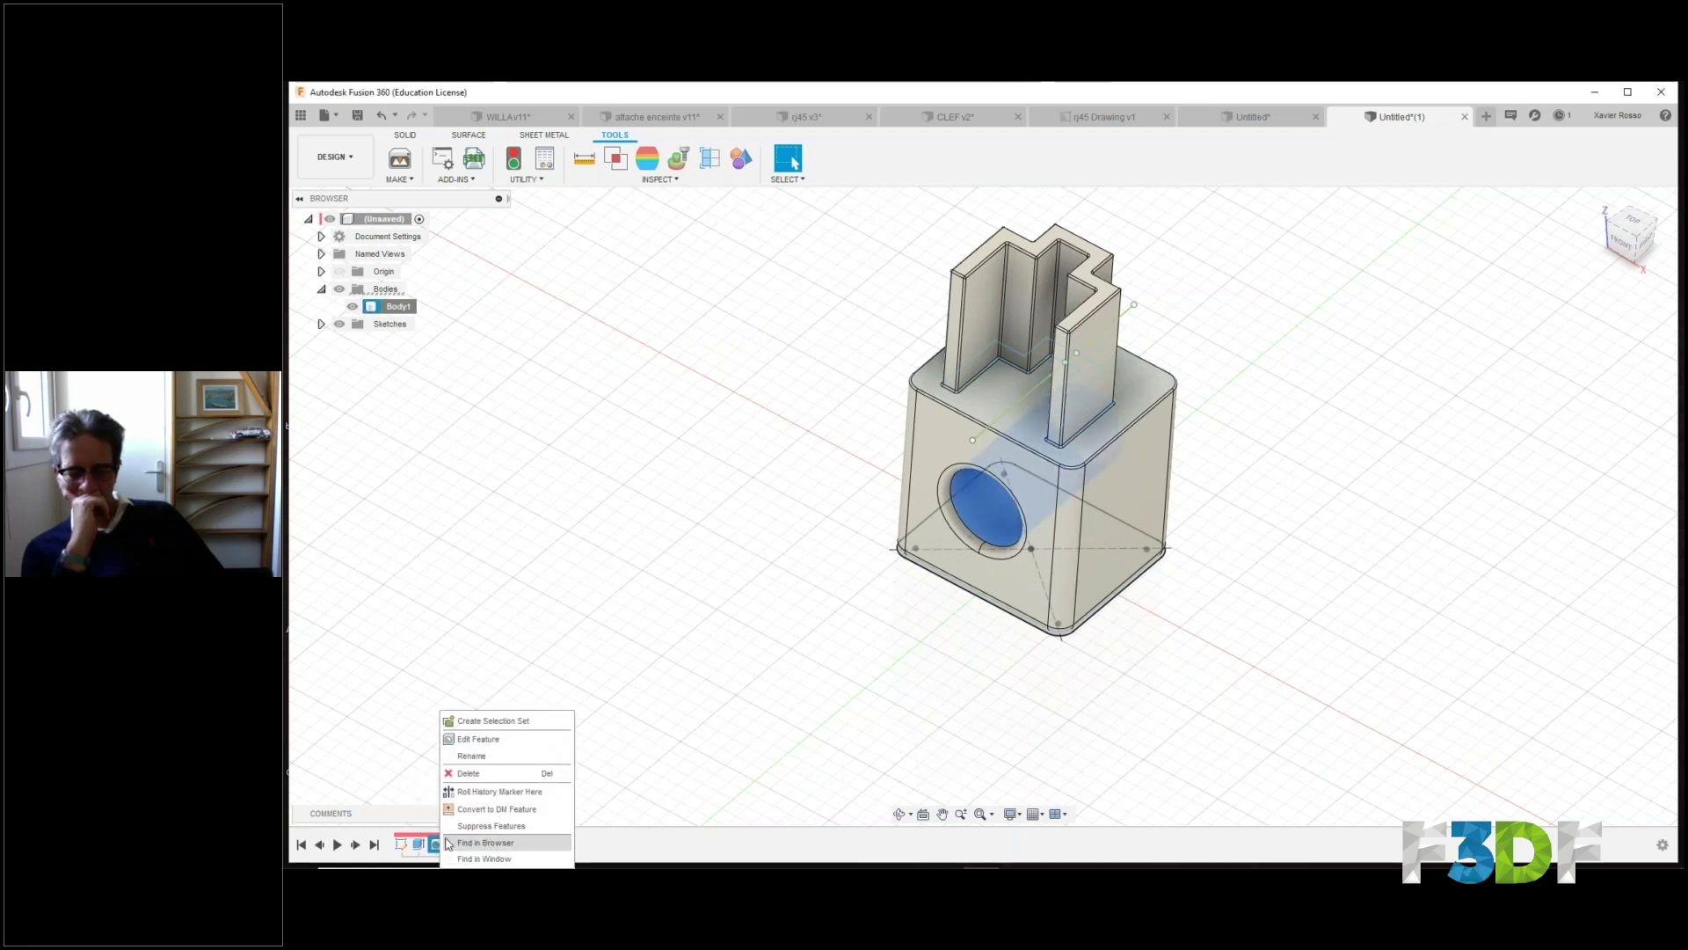
left_click(752, 674)
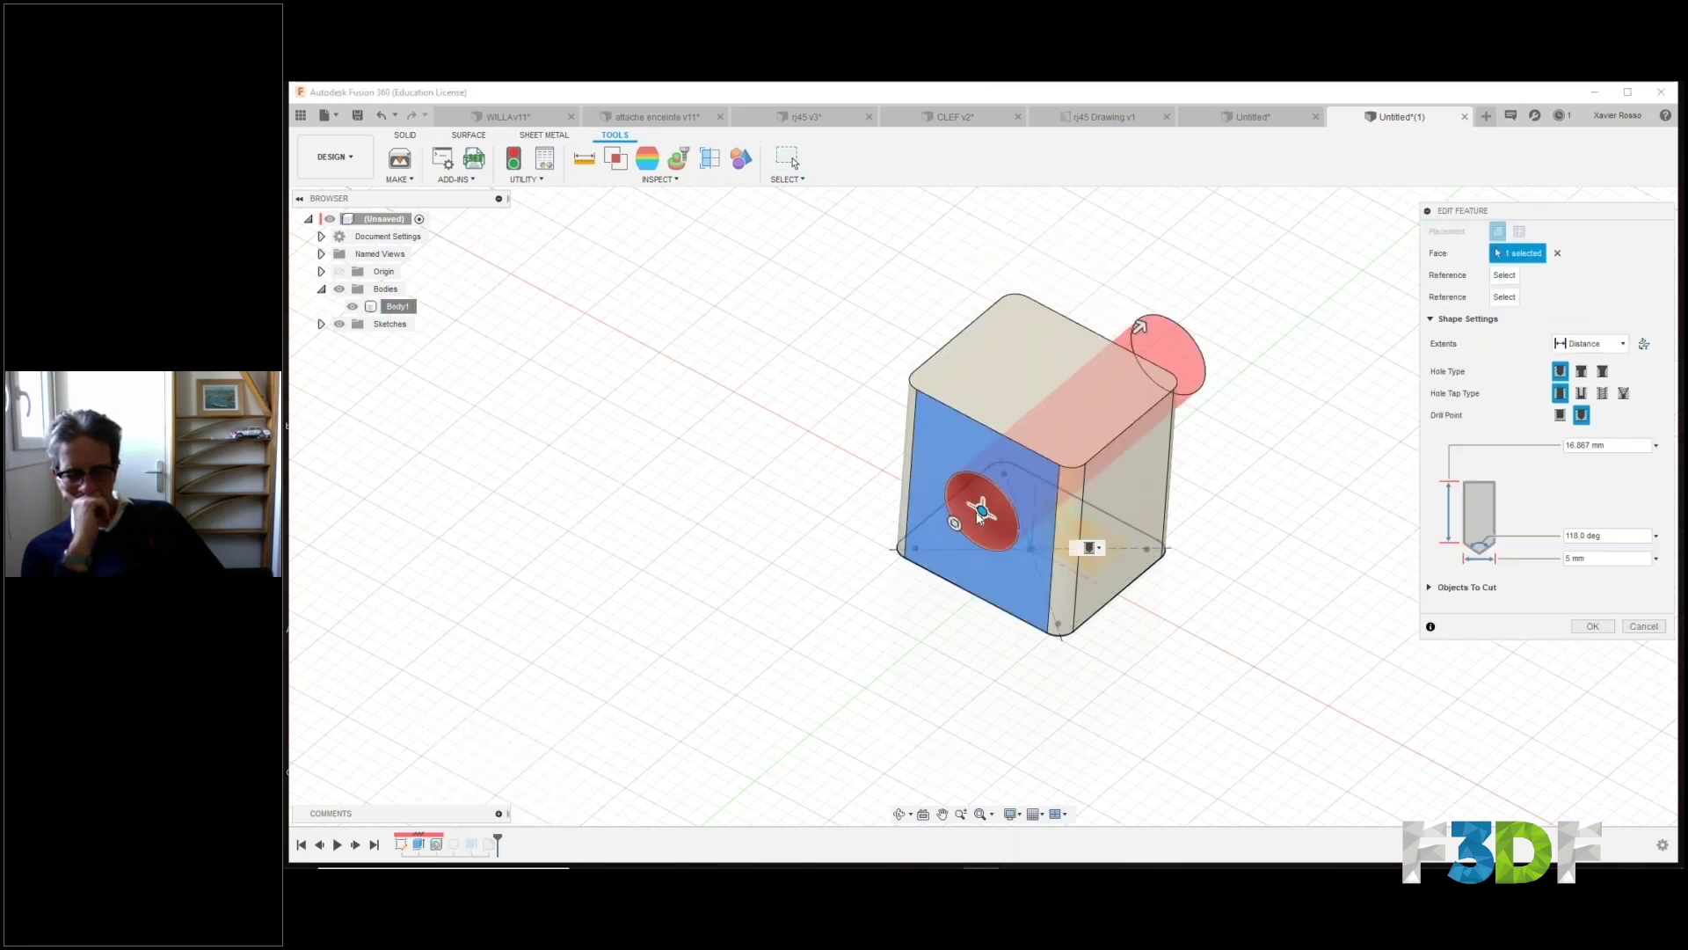
left_click_drag(1004, 532, 979, 505)
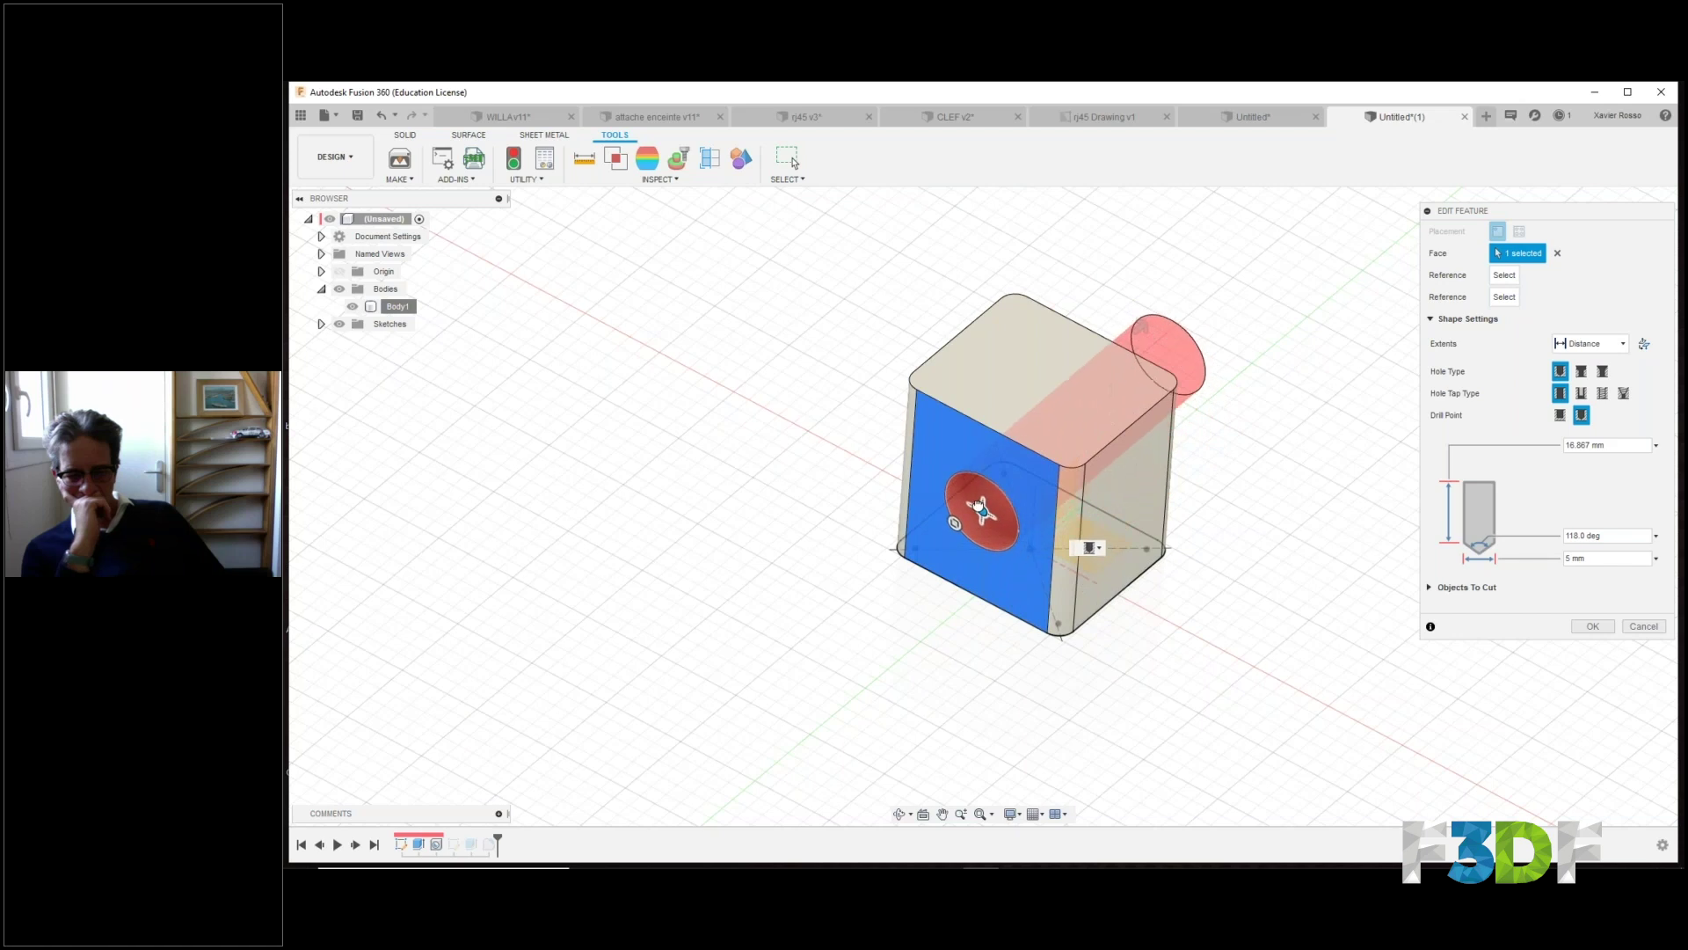
scroll(1024, 482, "up", 5)
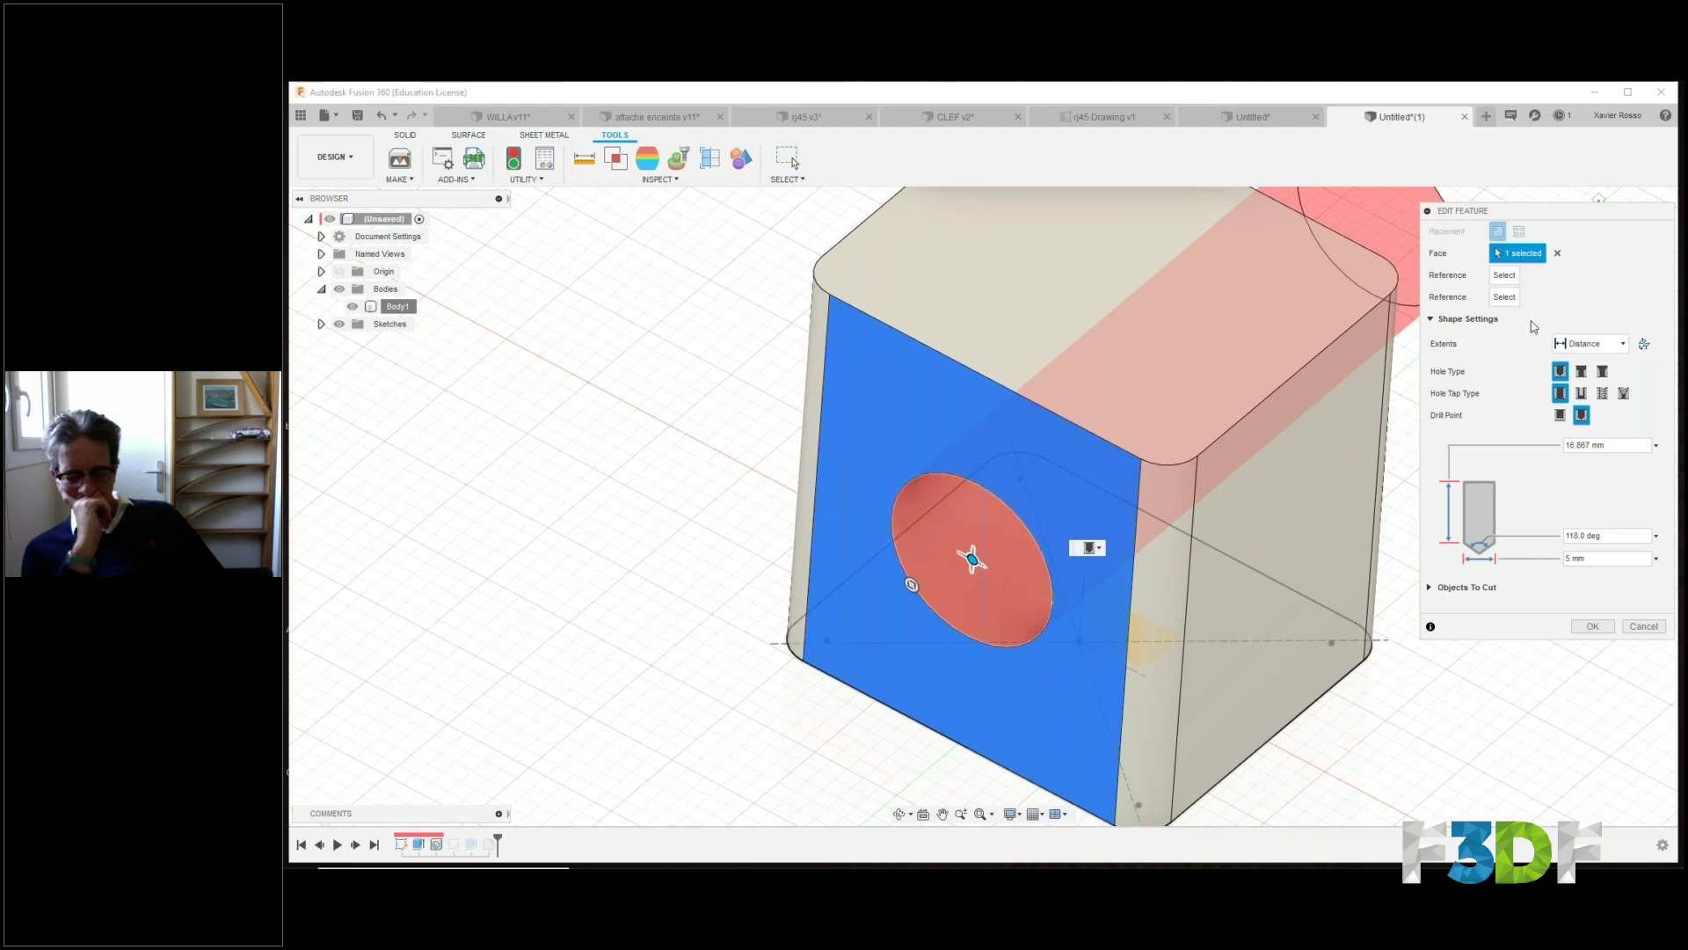
left_click_drag(1478, 210, 1484, 272)
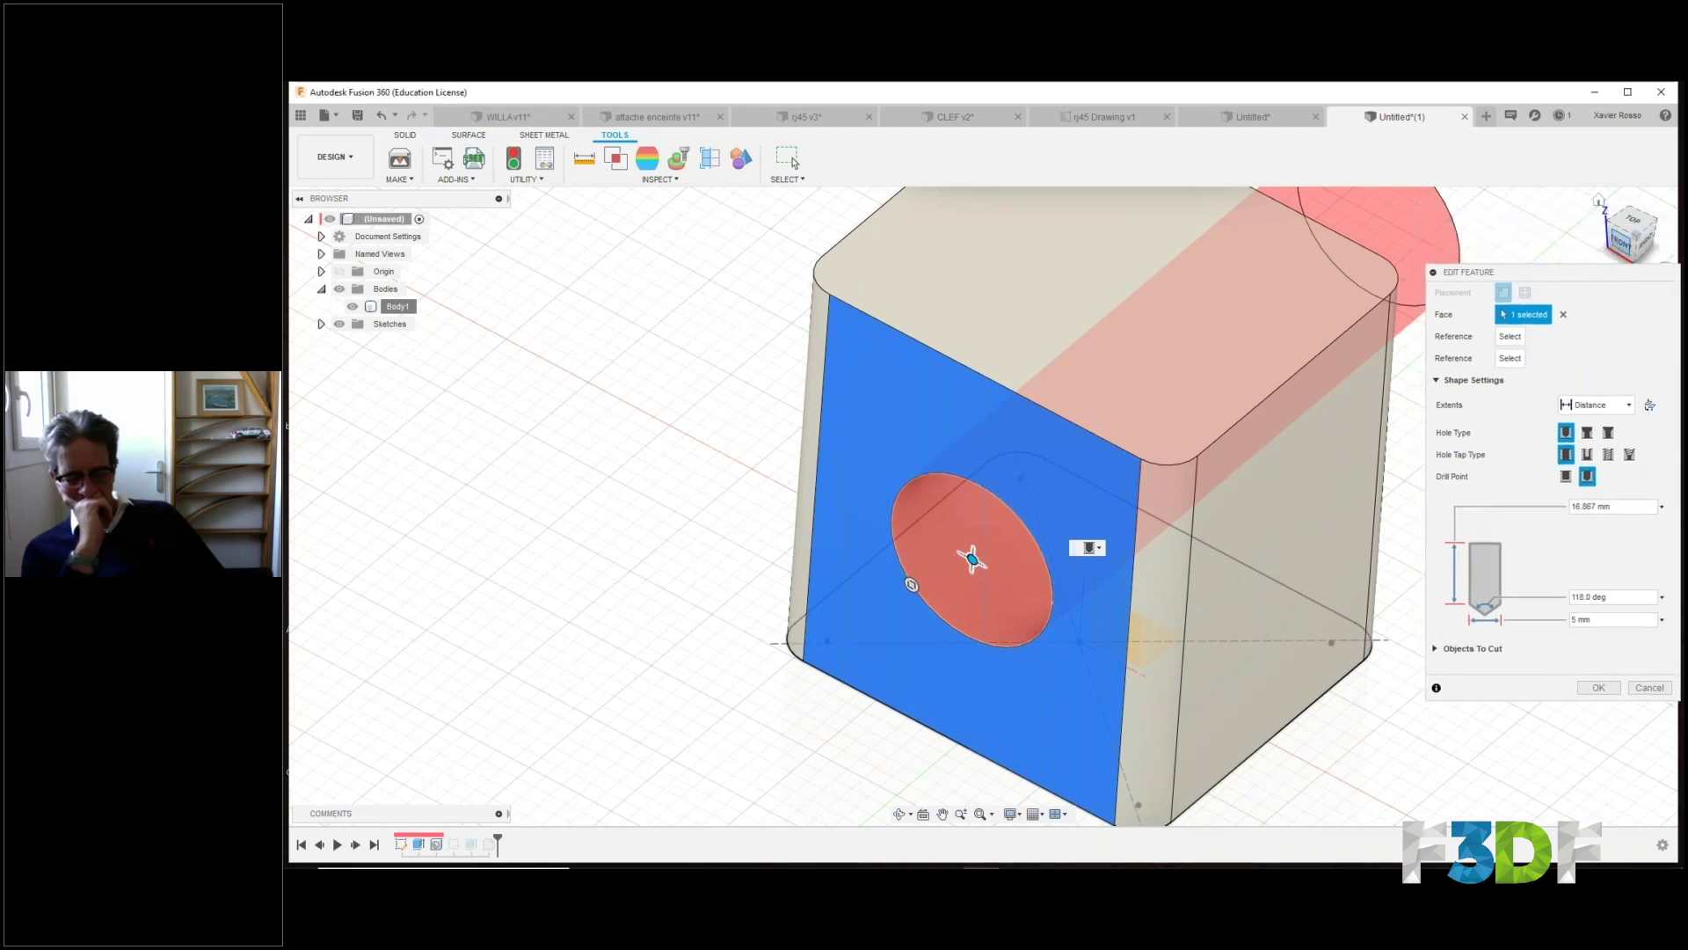
left_click(1620, 239)
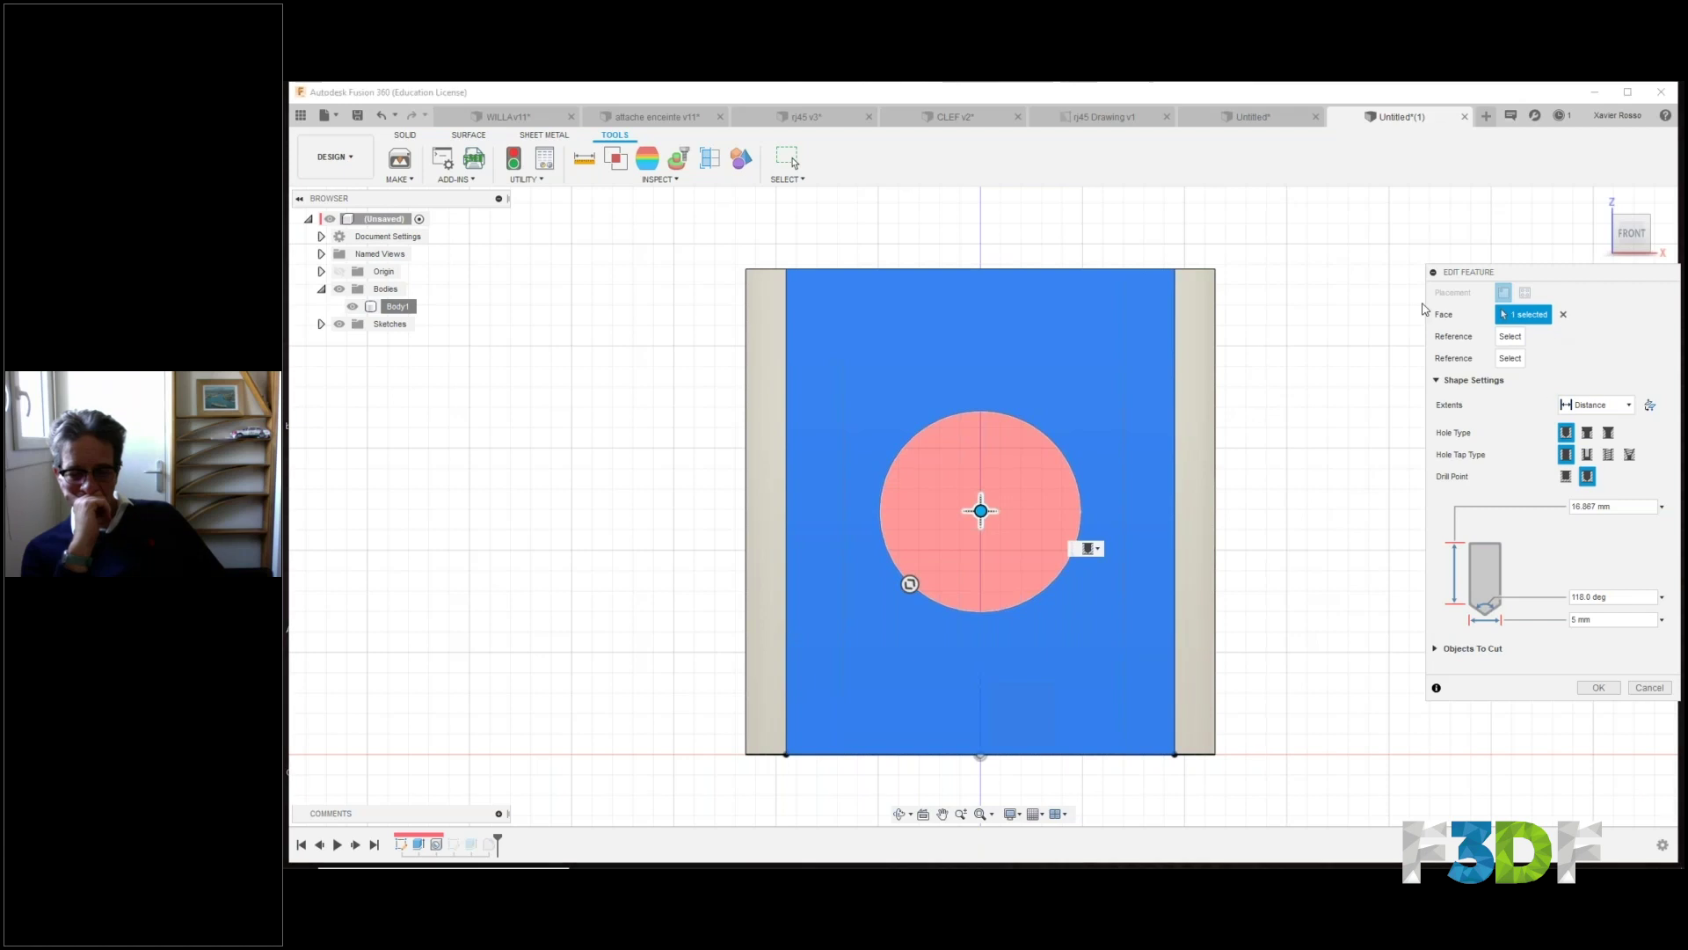
left_click_drag(1597, 281, 1549, 249)
left_click(1552, 655)
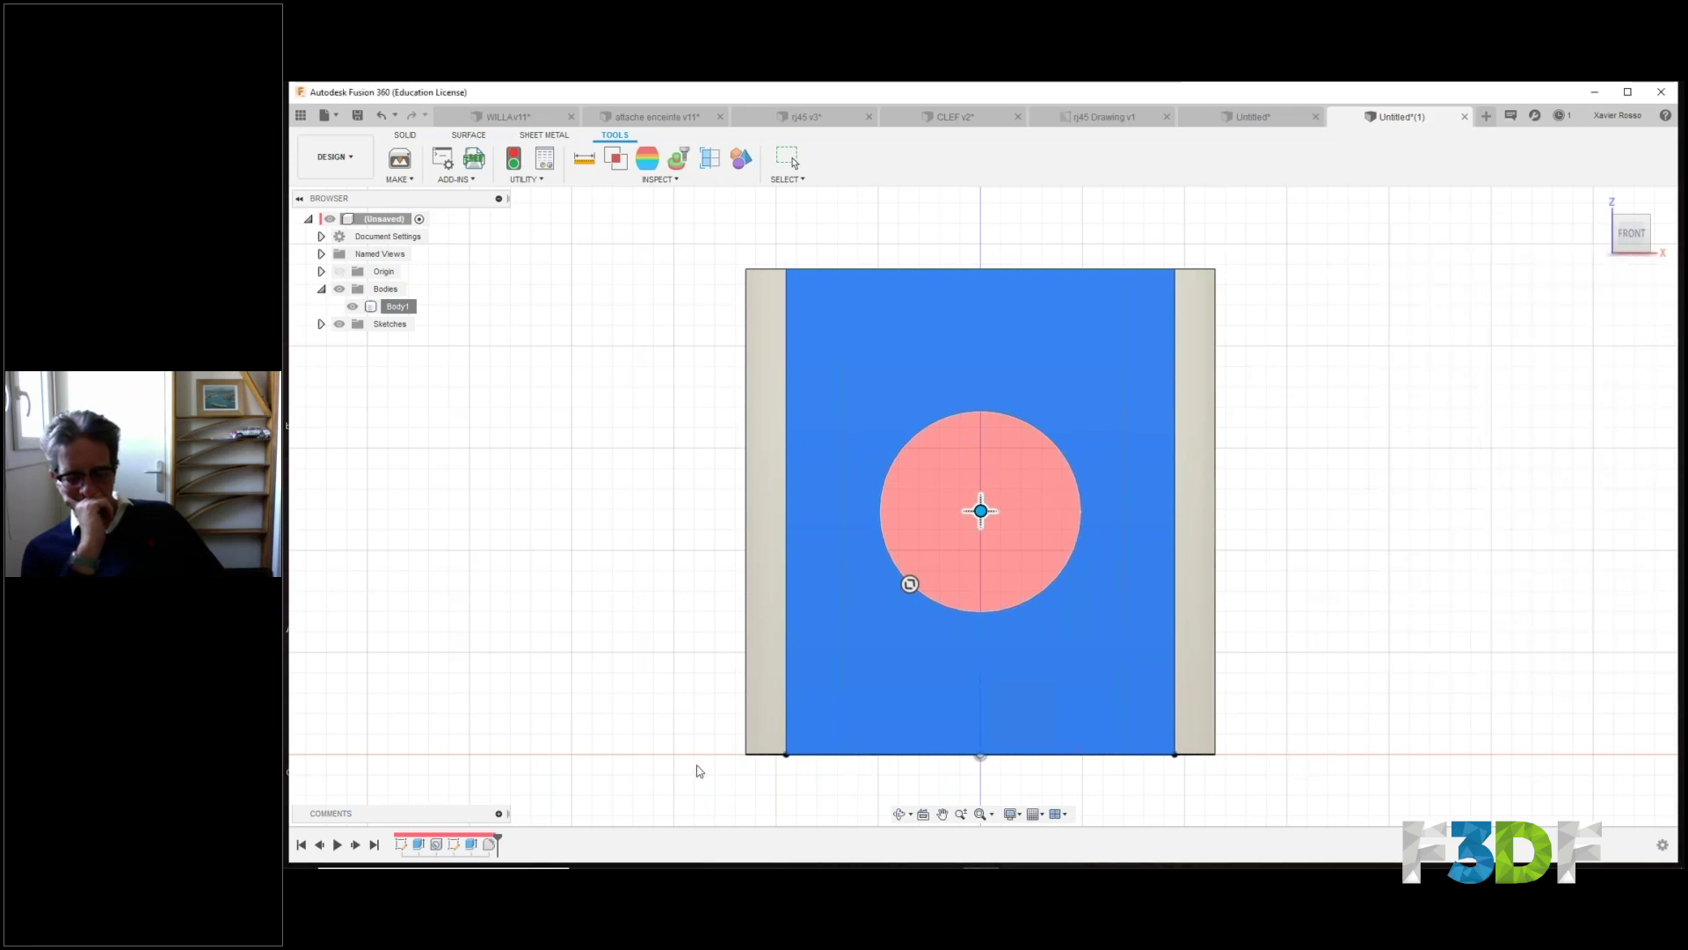
Roll the design history back to just before the hole and start a sketch on the block's front face.
left_click_drag(495, 843, 417, 835)
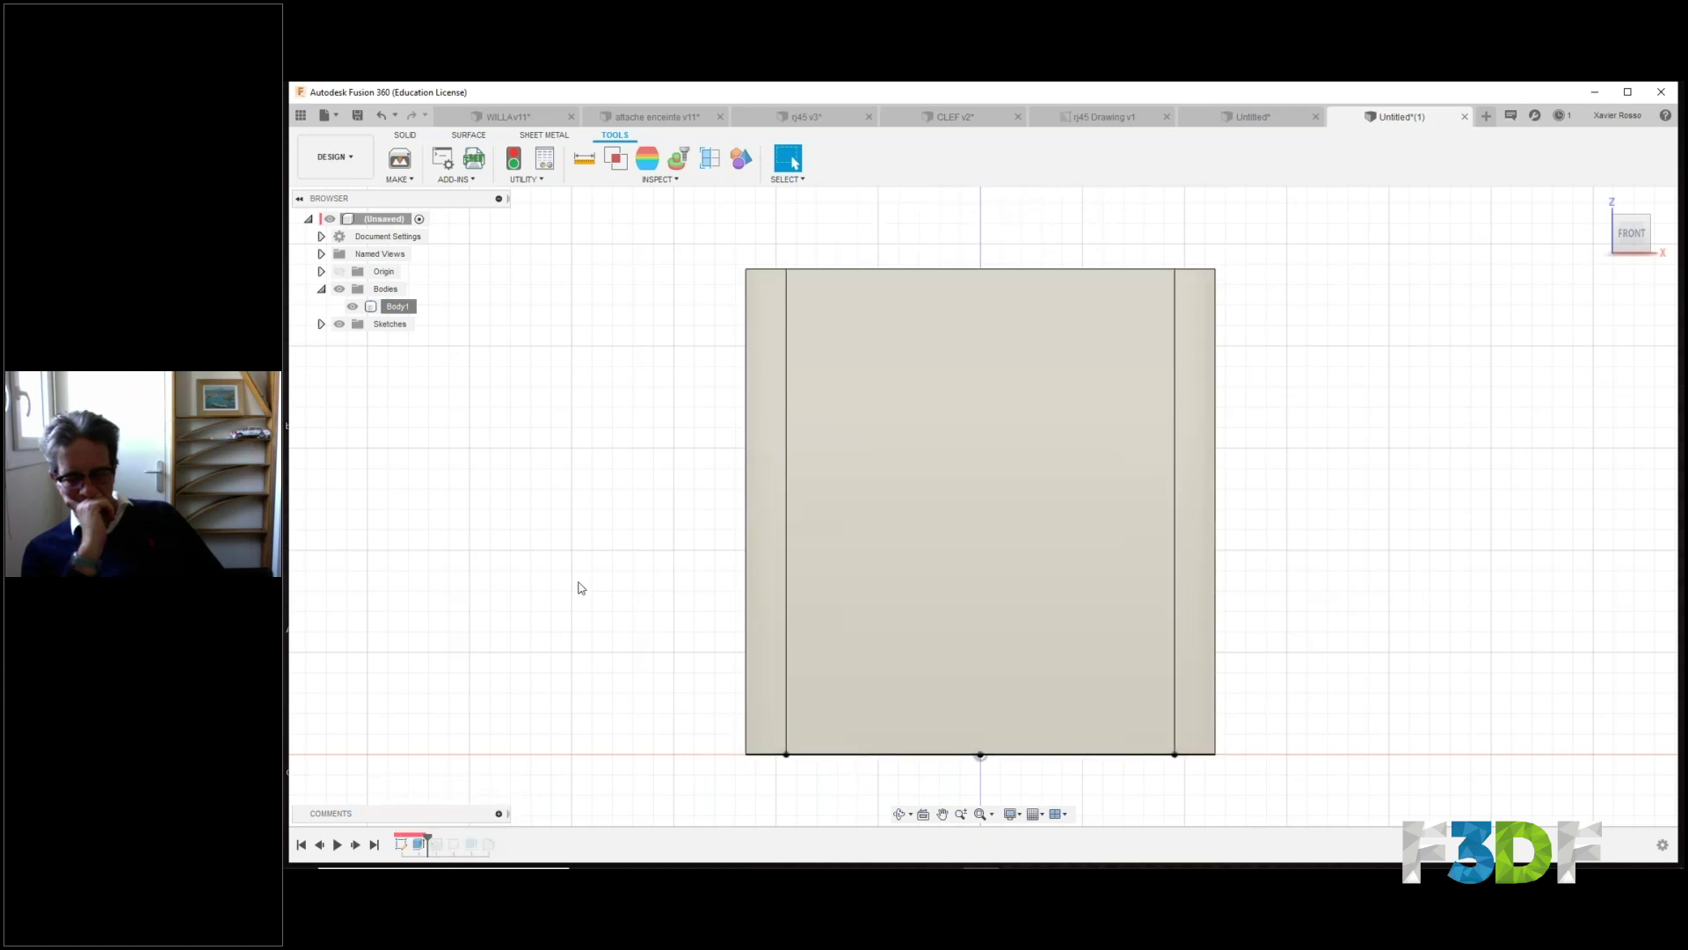
left_click(405, 135)
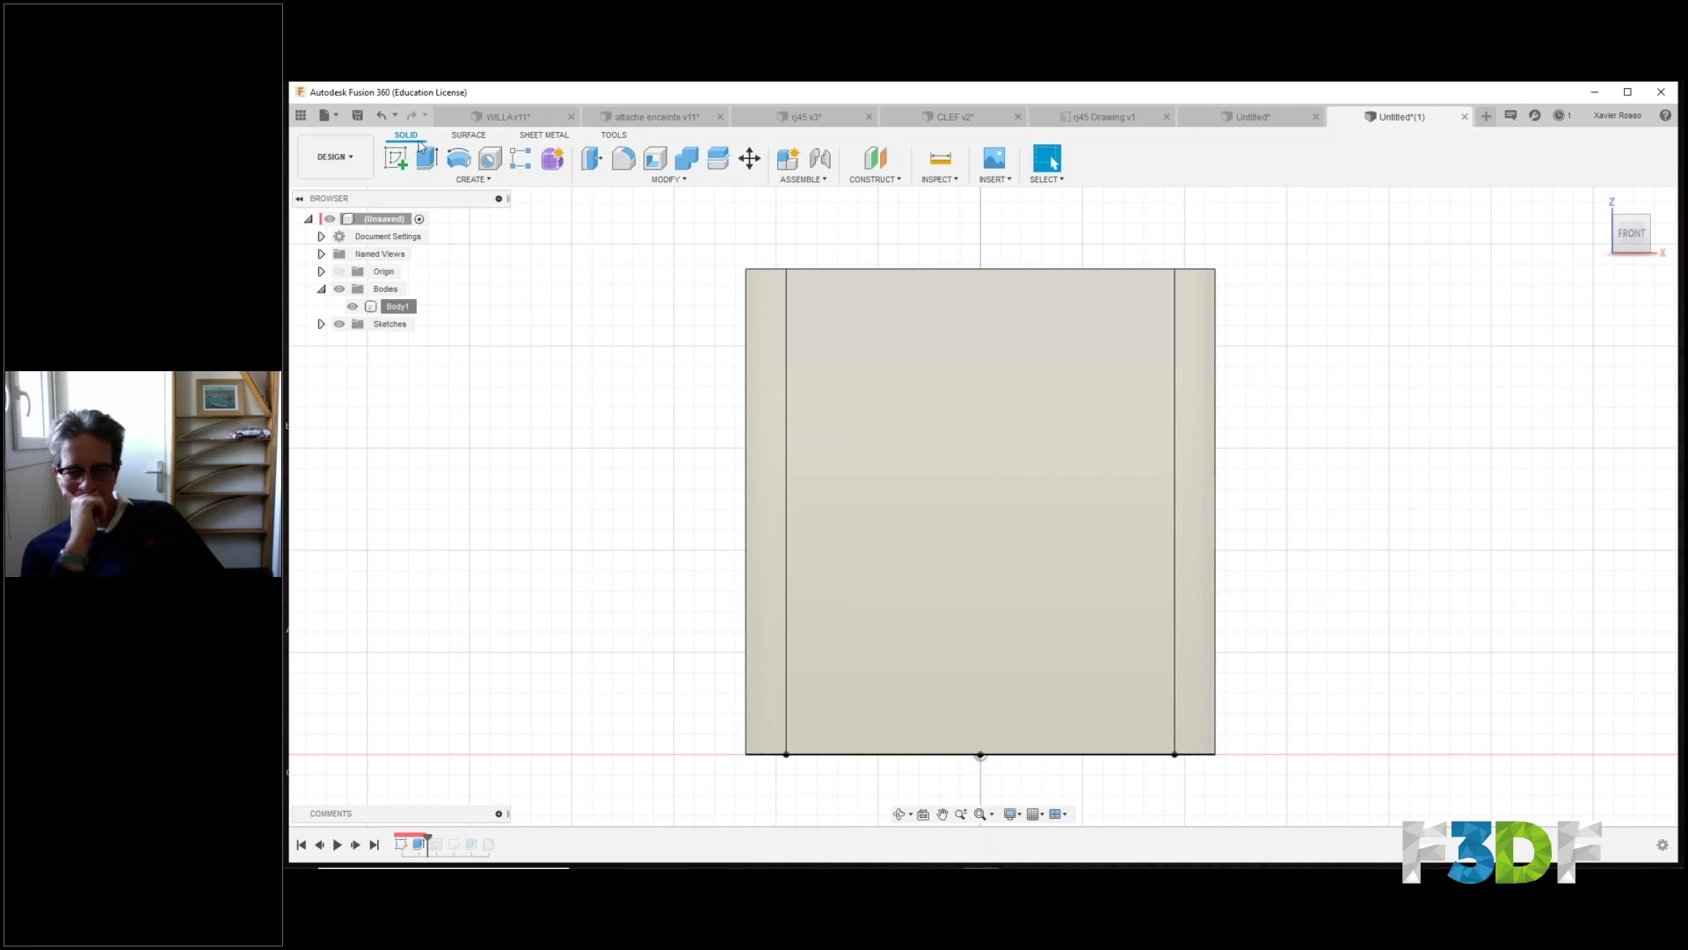
left_click(396, 160)
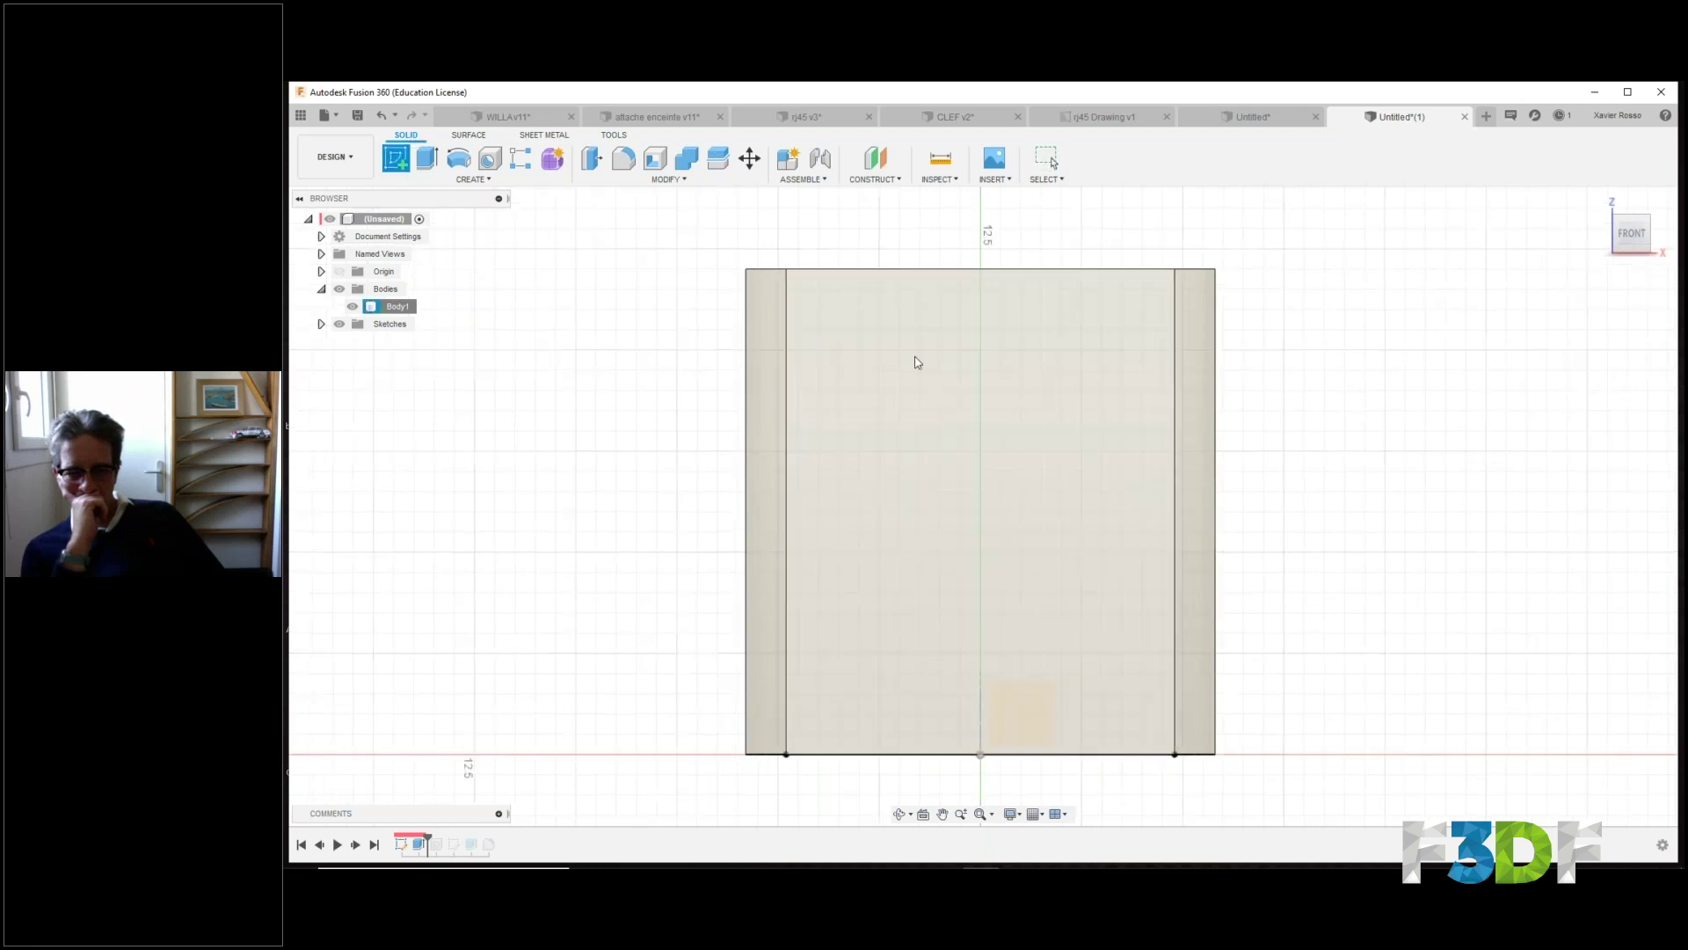
left_click(919, 368)
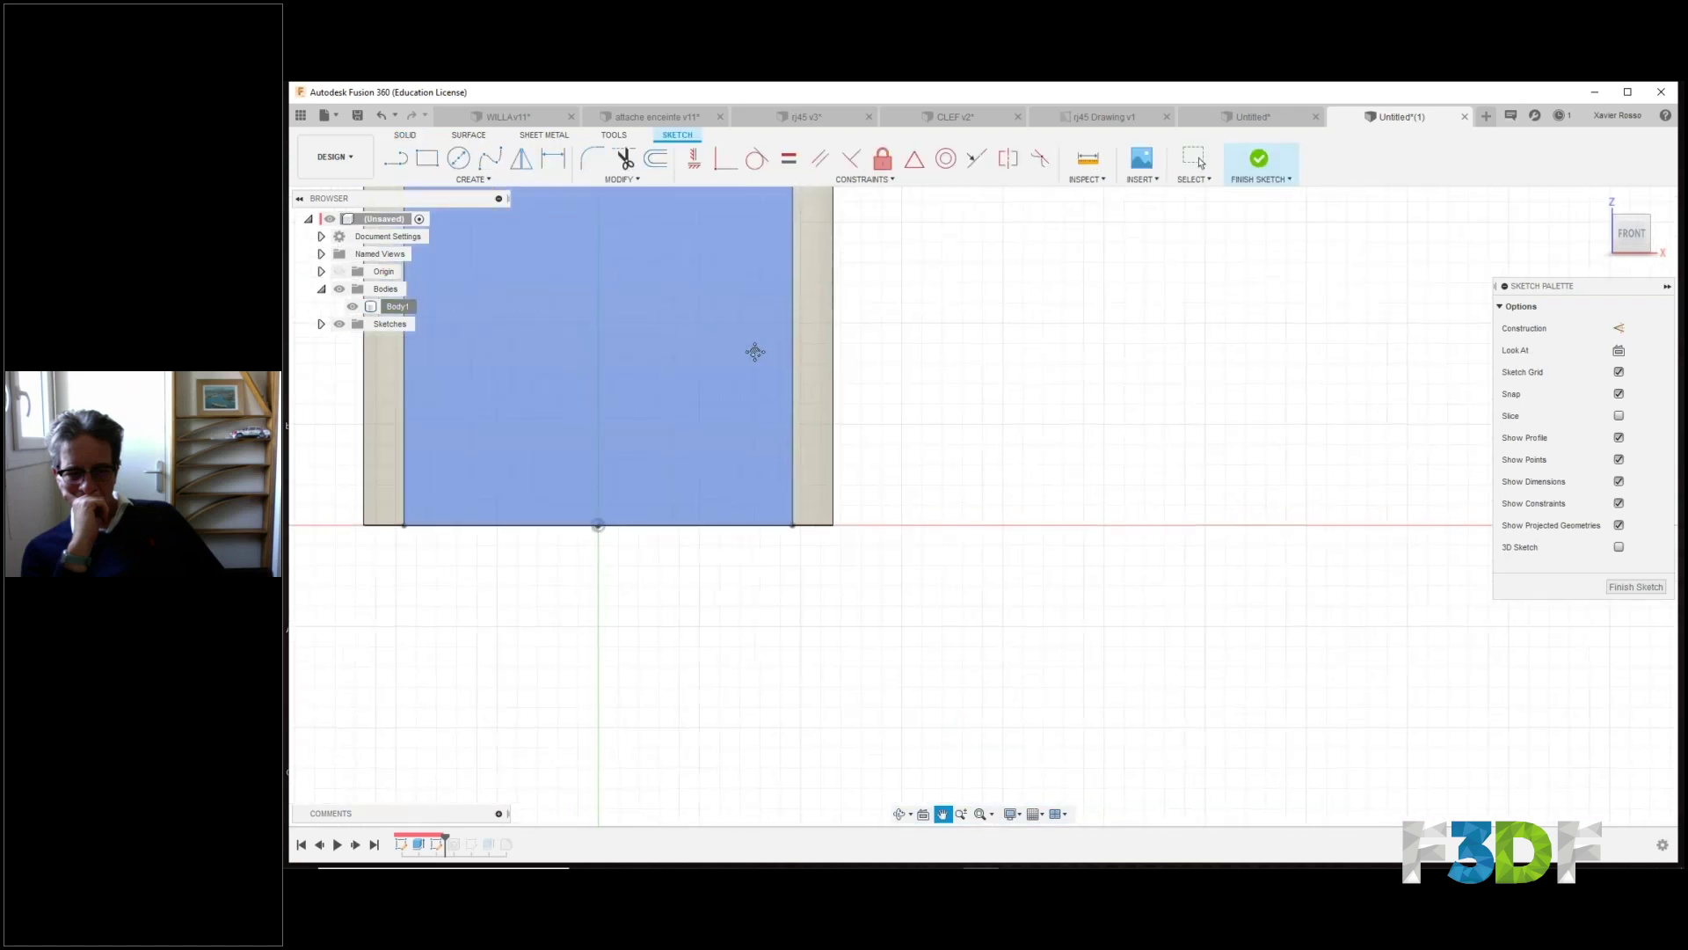
Project the block's front face outline into the sketch with the projection link enabled.
left_click(473, 180)
mouse_move(492, 442)
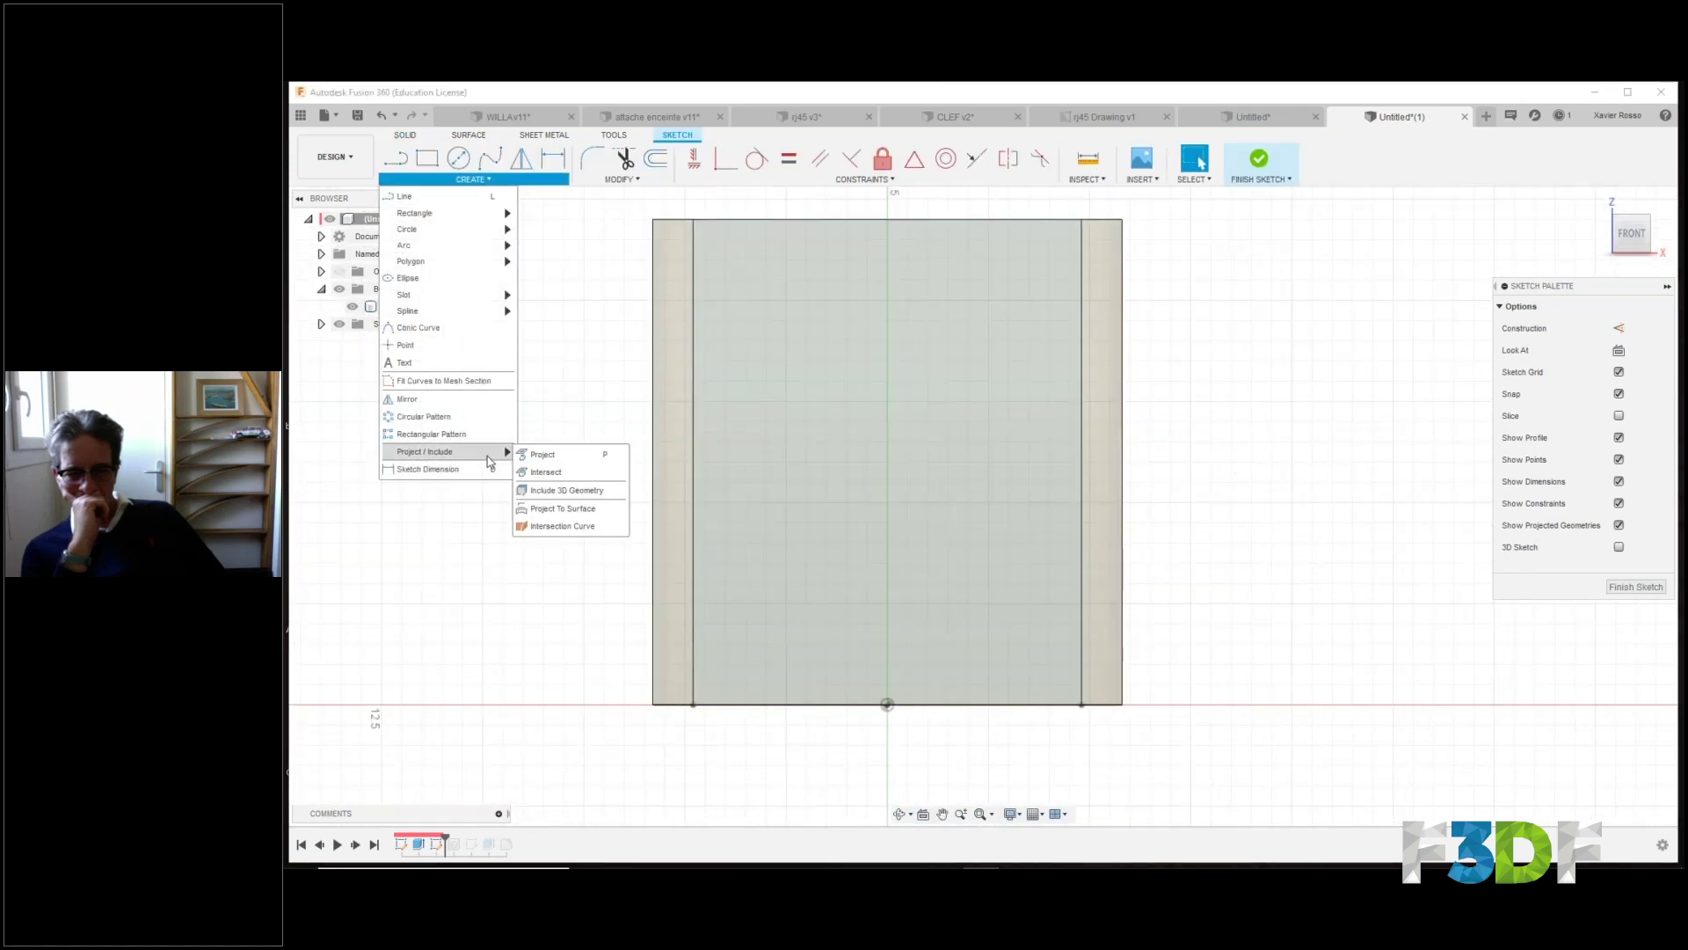
left_click(563, 455)
left_click(694, 452)
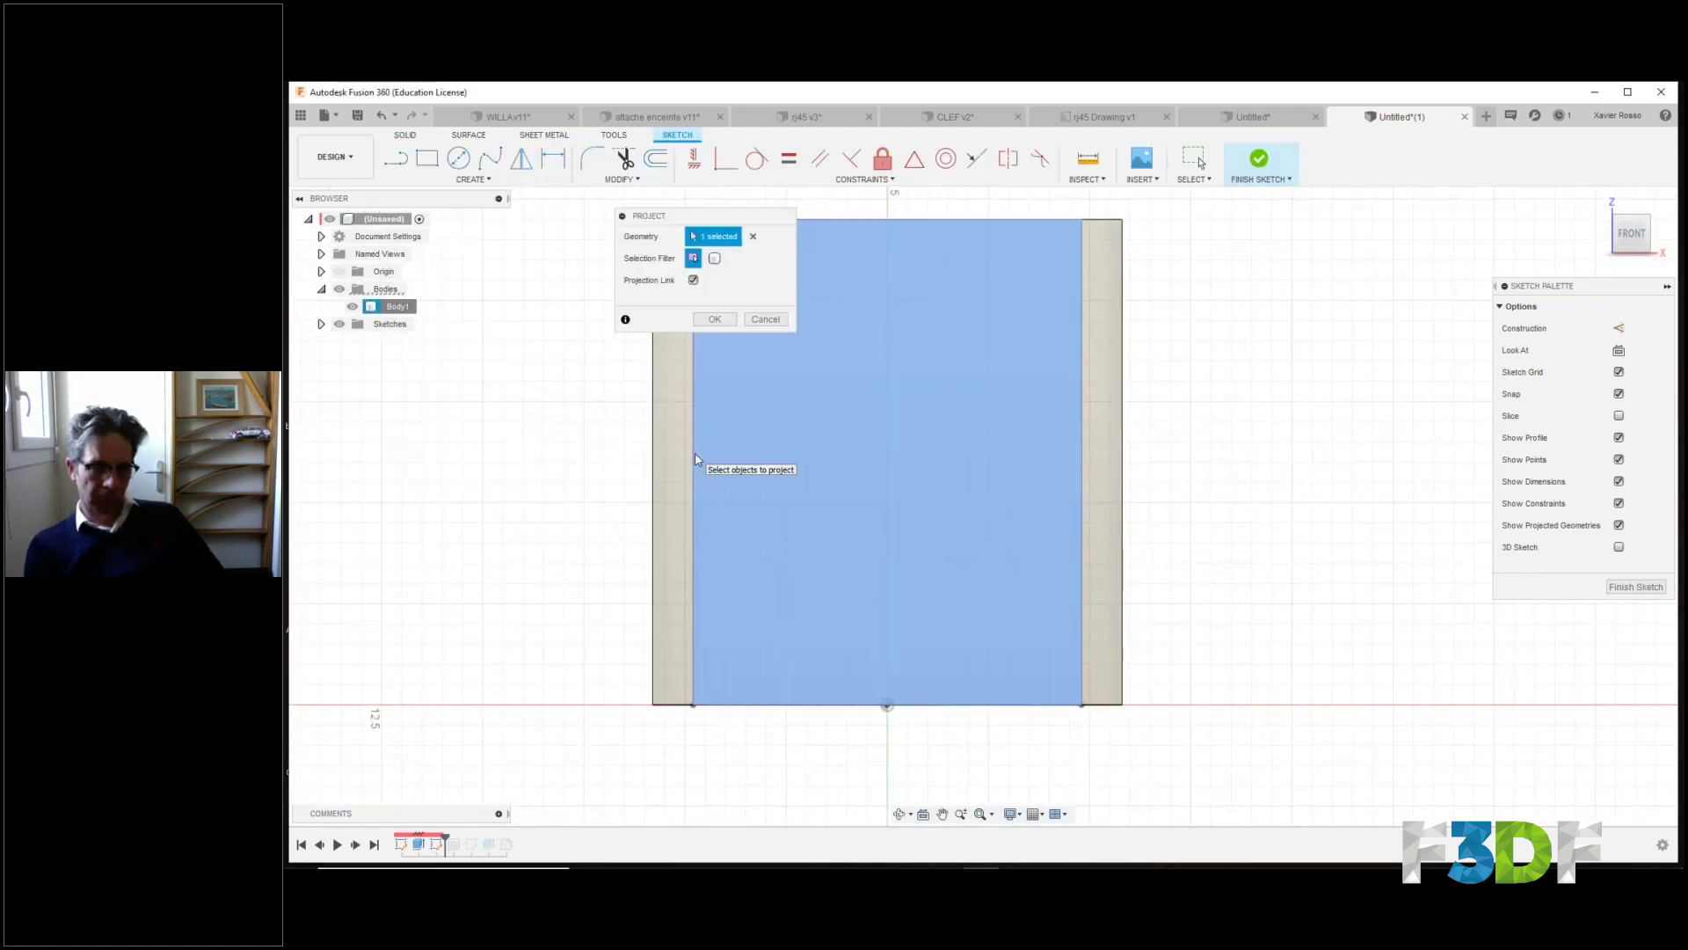
left_click(724, 322)
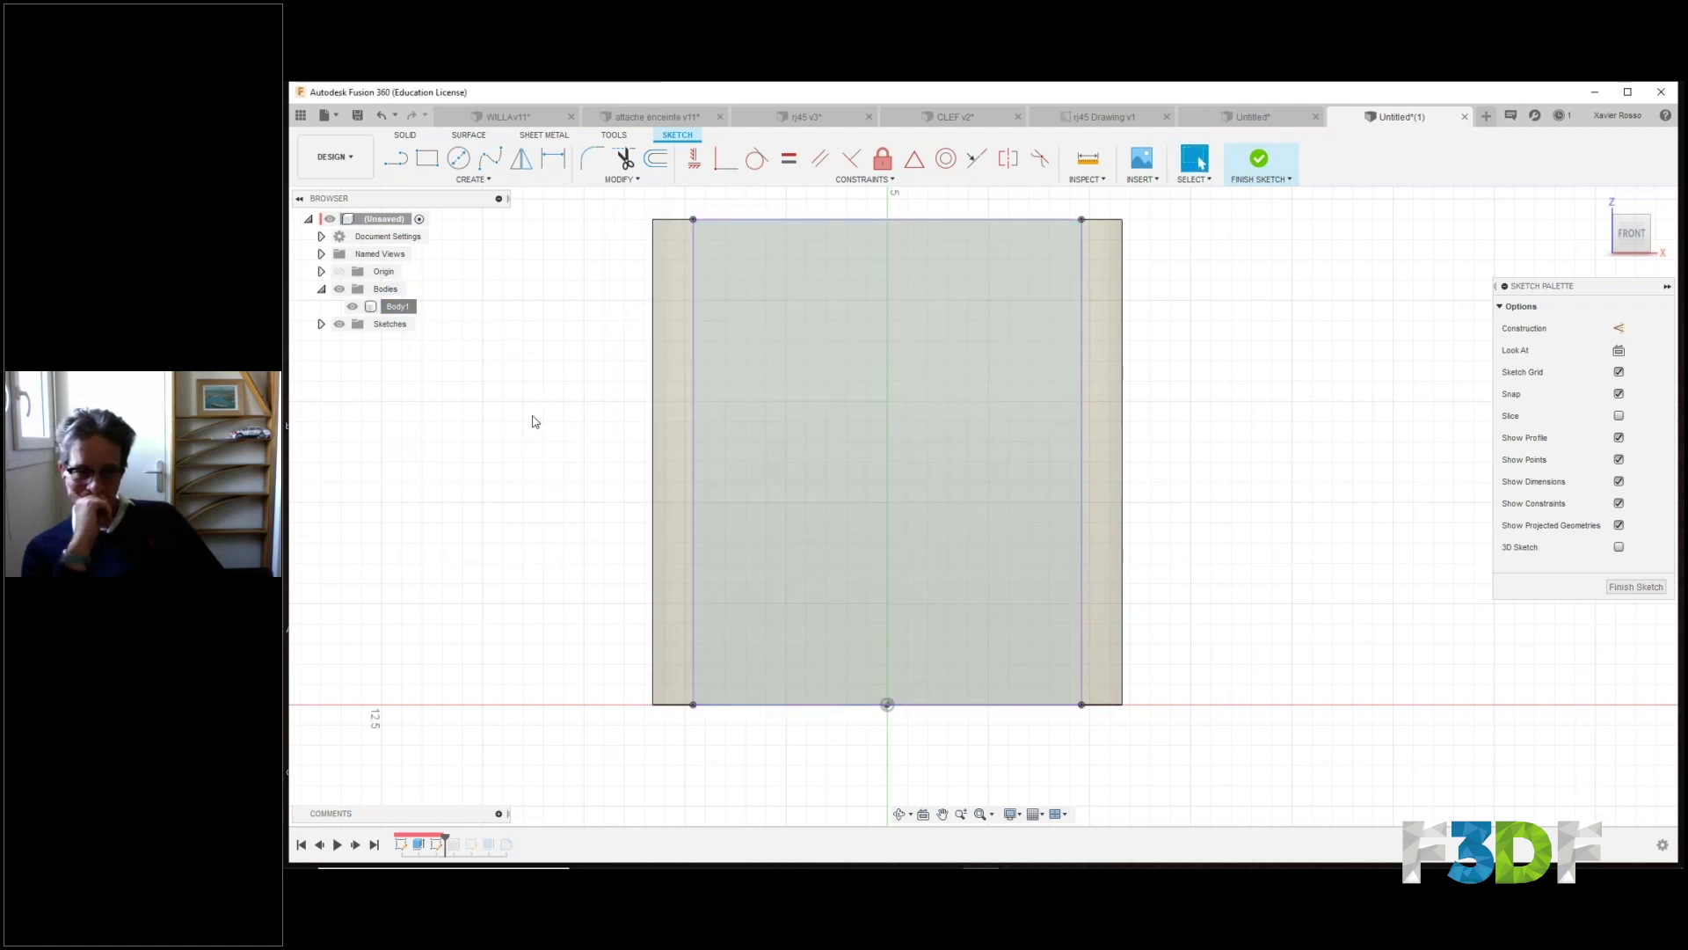
Hide Body1 so only the projected front face outline remains in the sketch view.
left_click(353, 306)
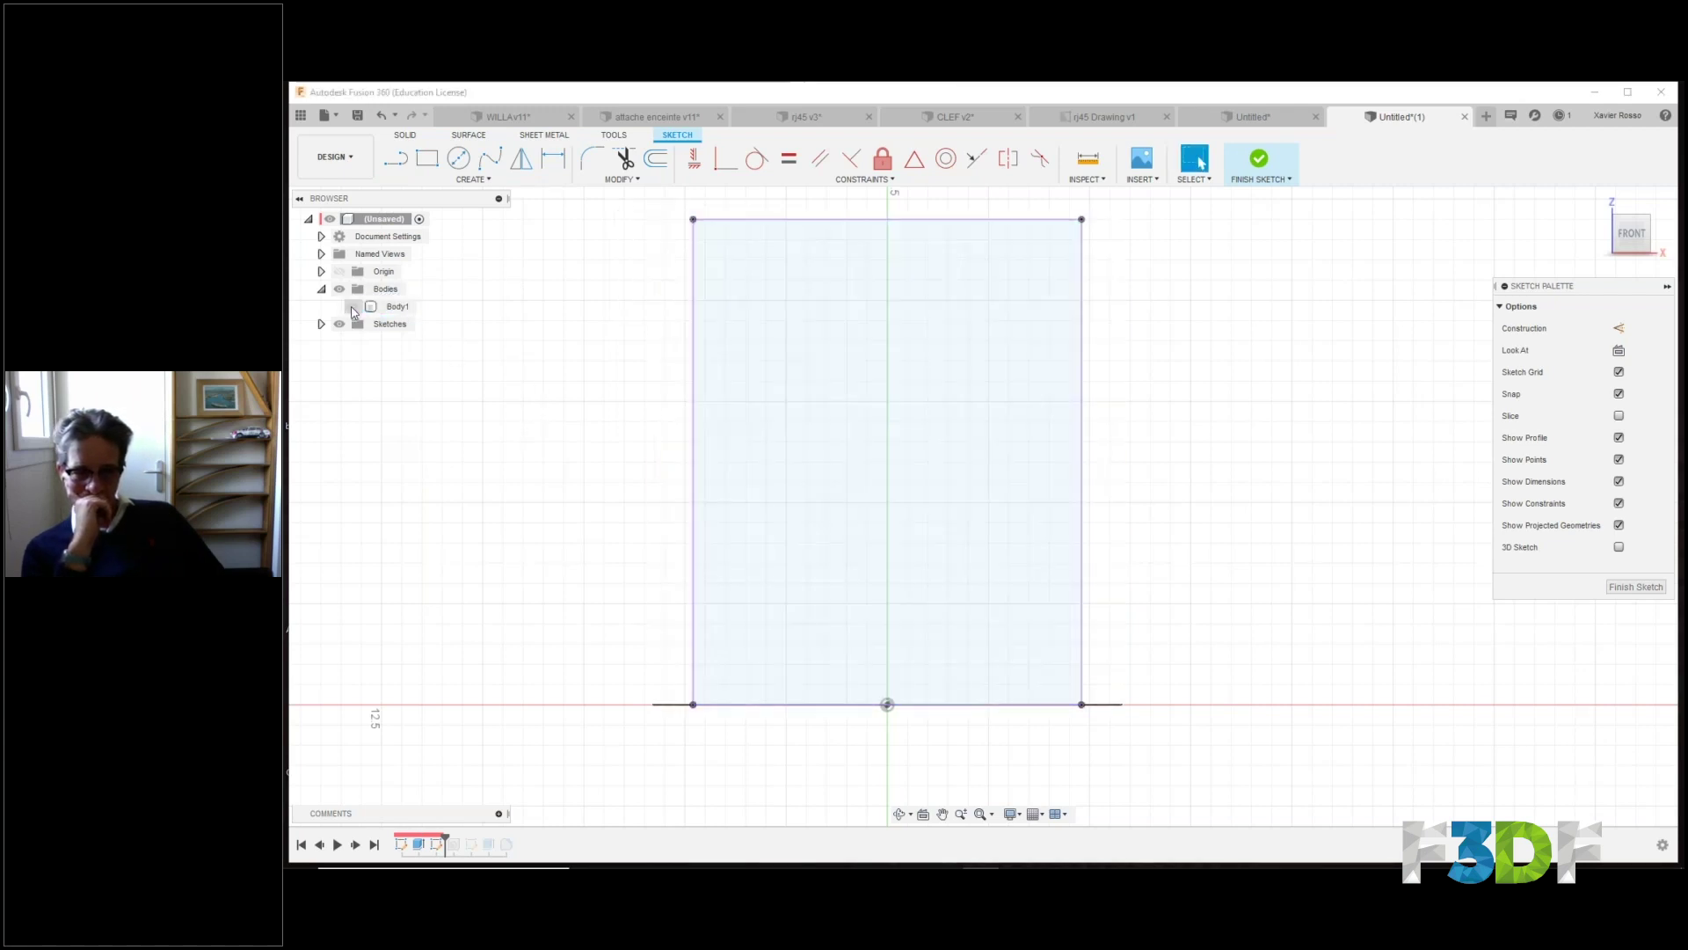
left_click(353, 306)
left_click(353, 306)
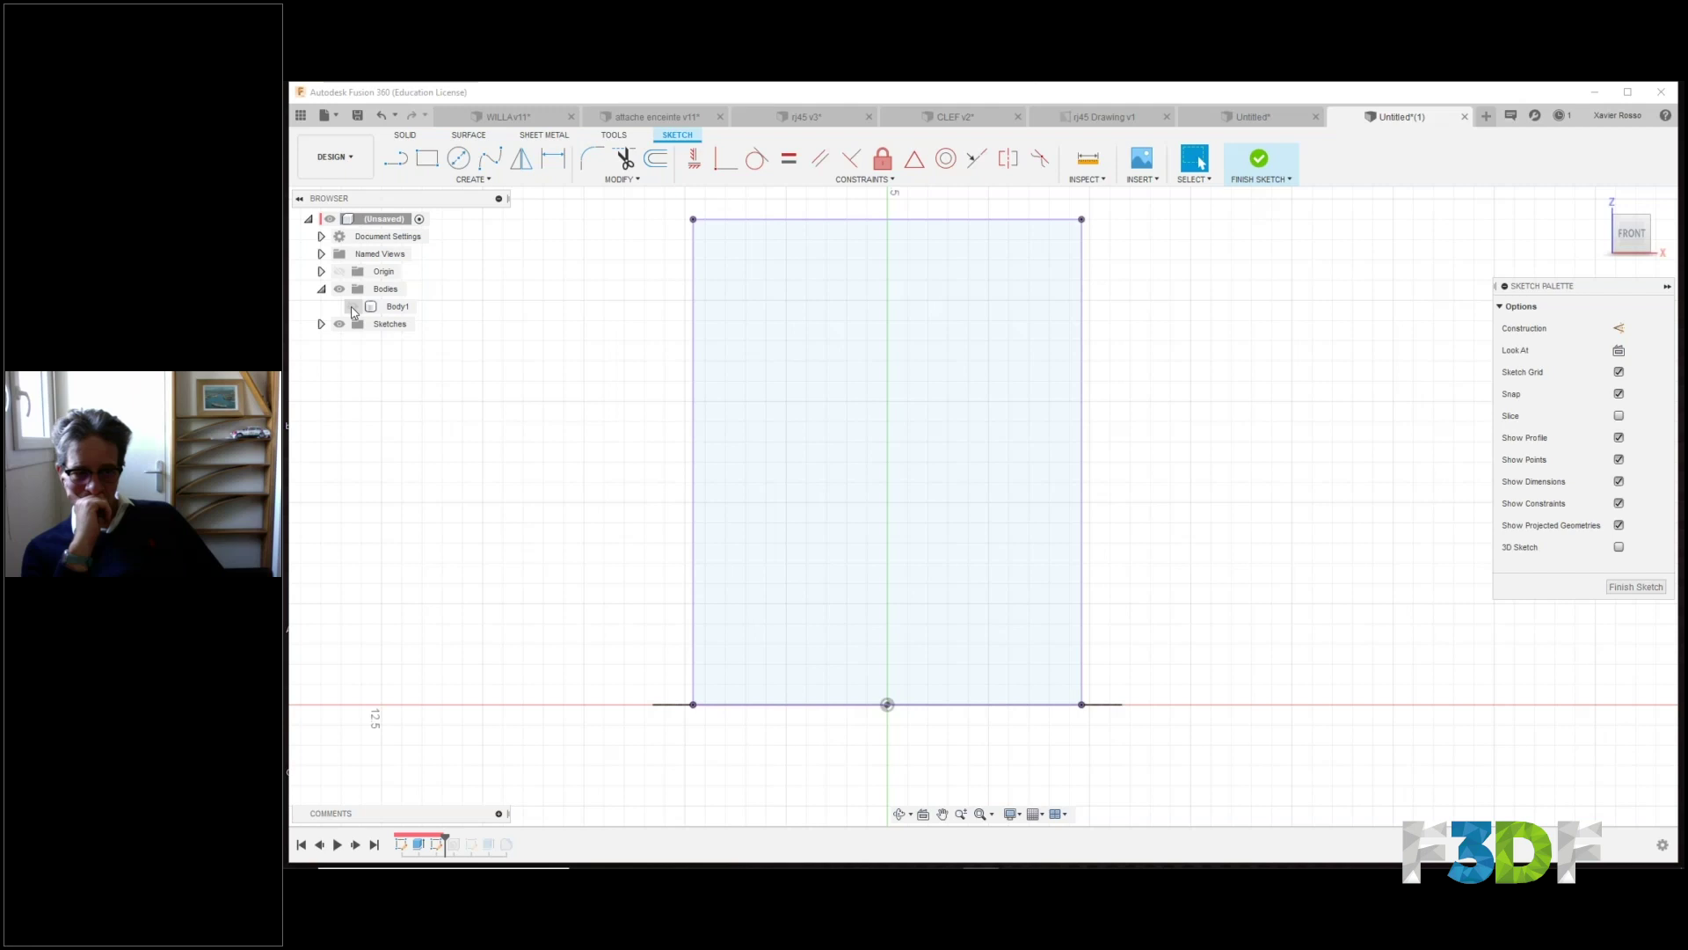
left_click(396, 159)
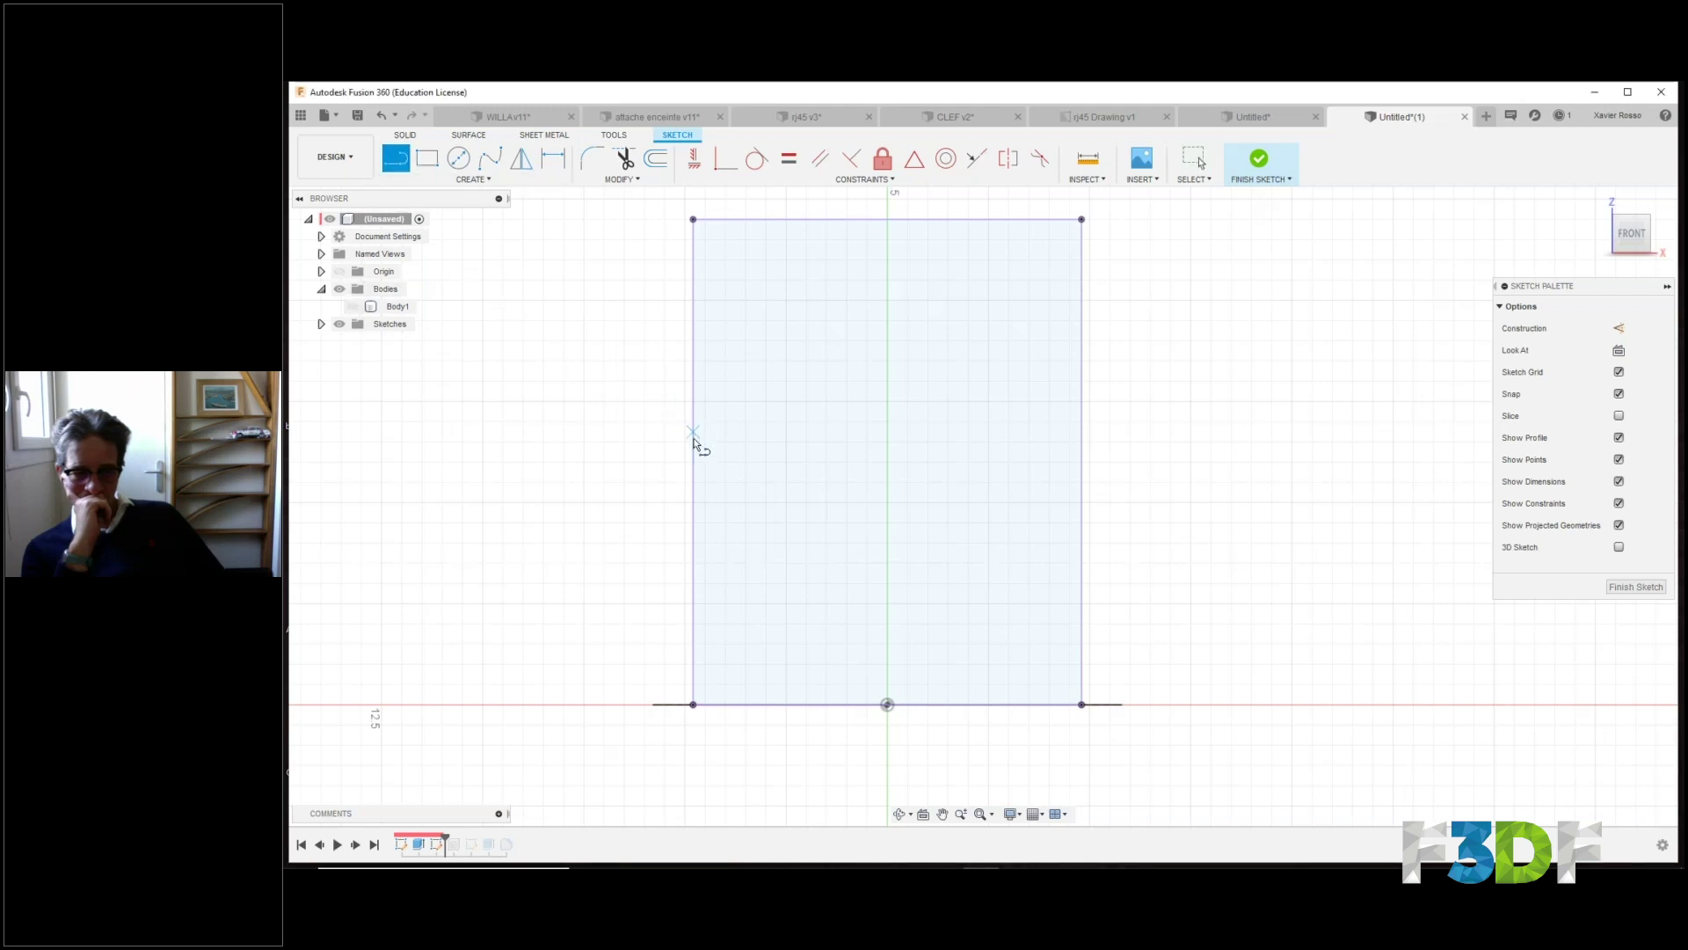
left_click(693, 474)
right_click(641, 479)
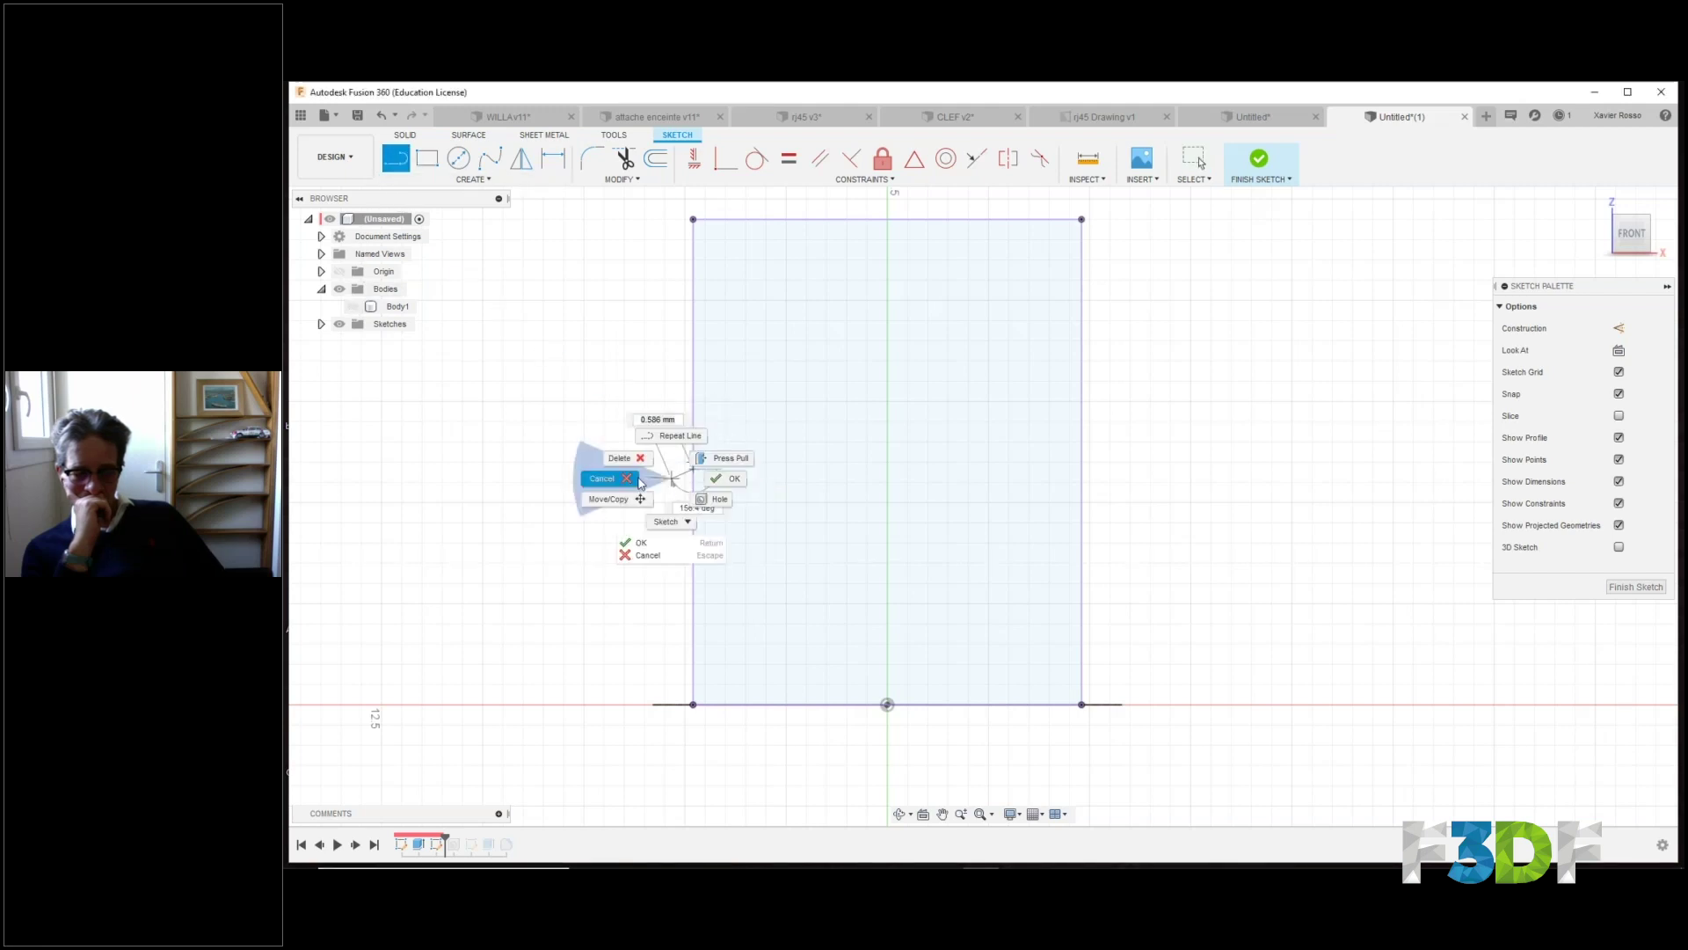
left_click(591, 476)
Draw a horizontal line across the projected outline, joining the midpoints of its two vertical edges.
key("l")
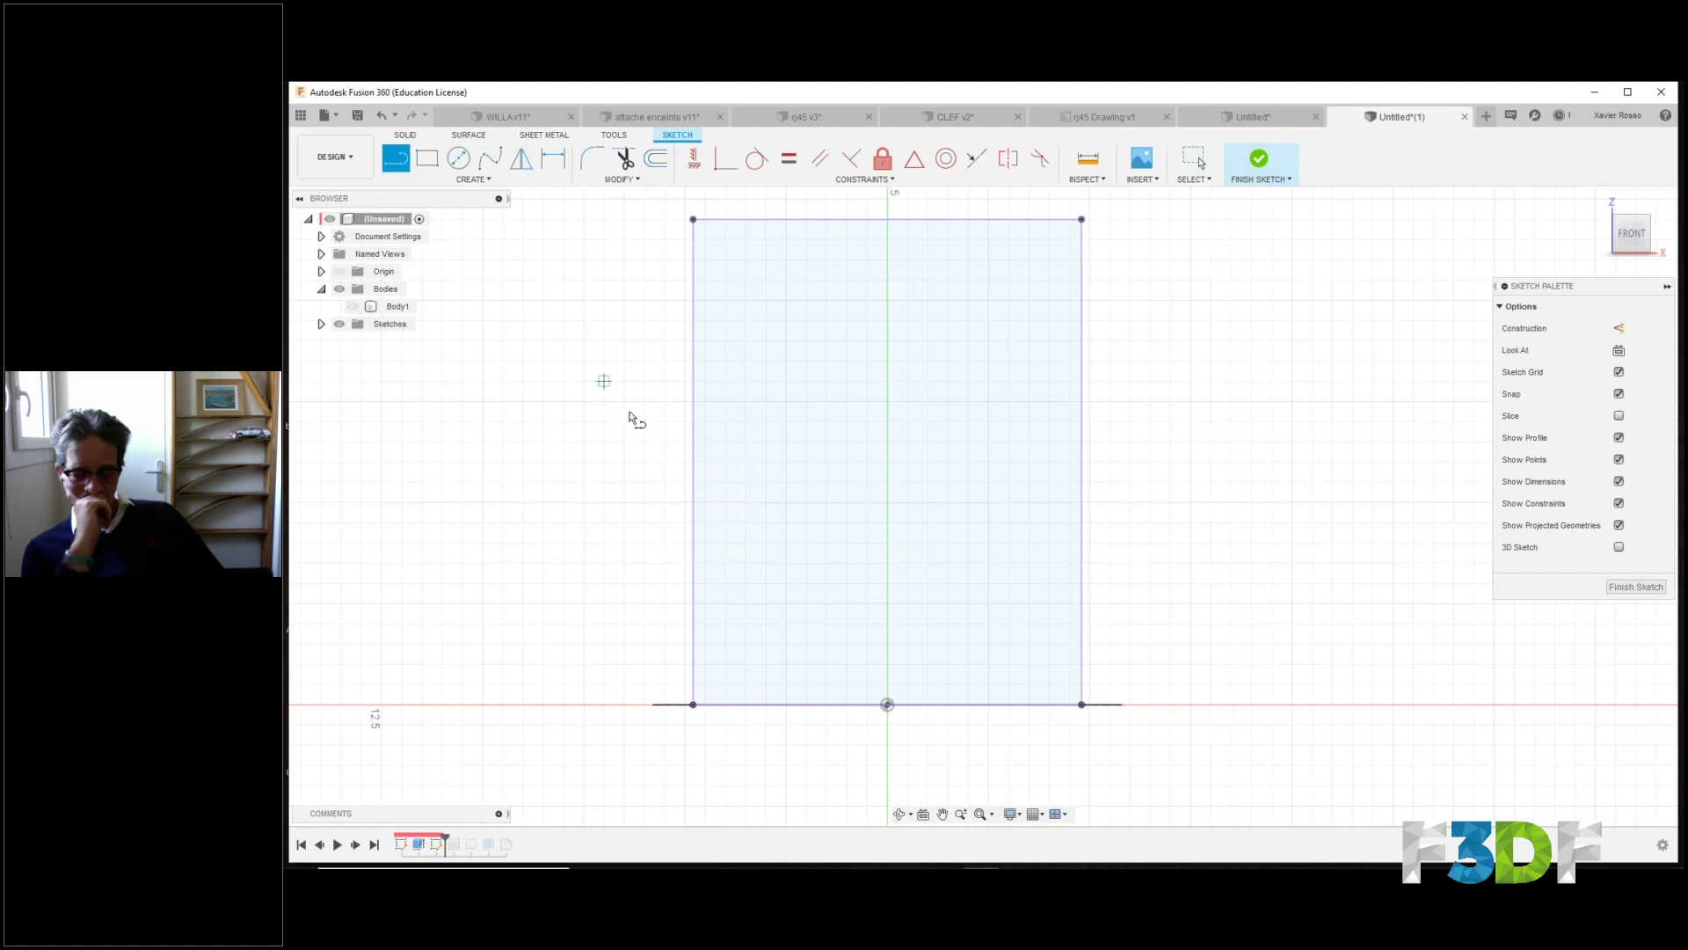
left_click(693, 461)
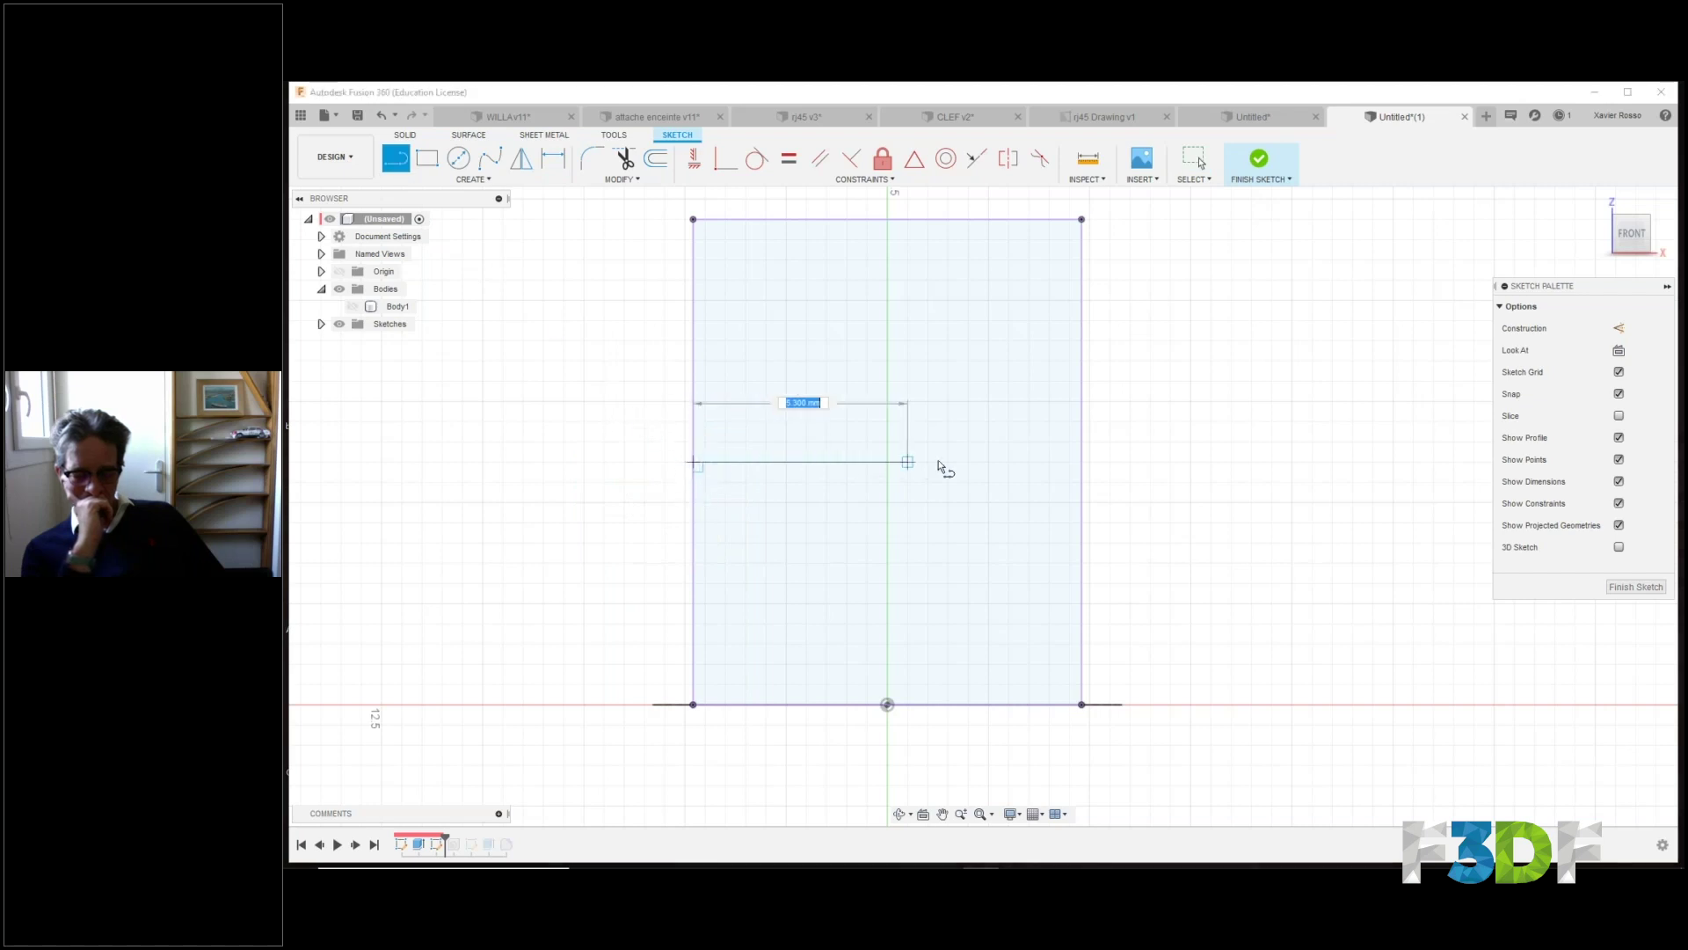
left_click(1082, 462)
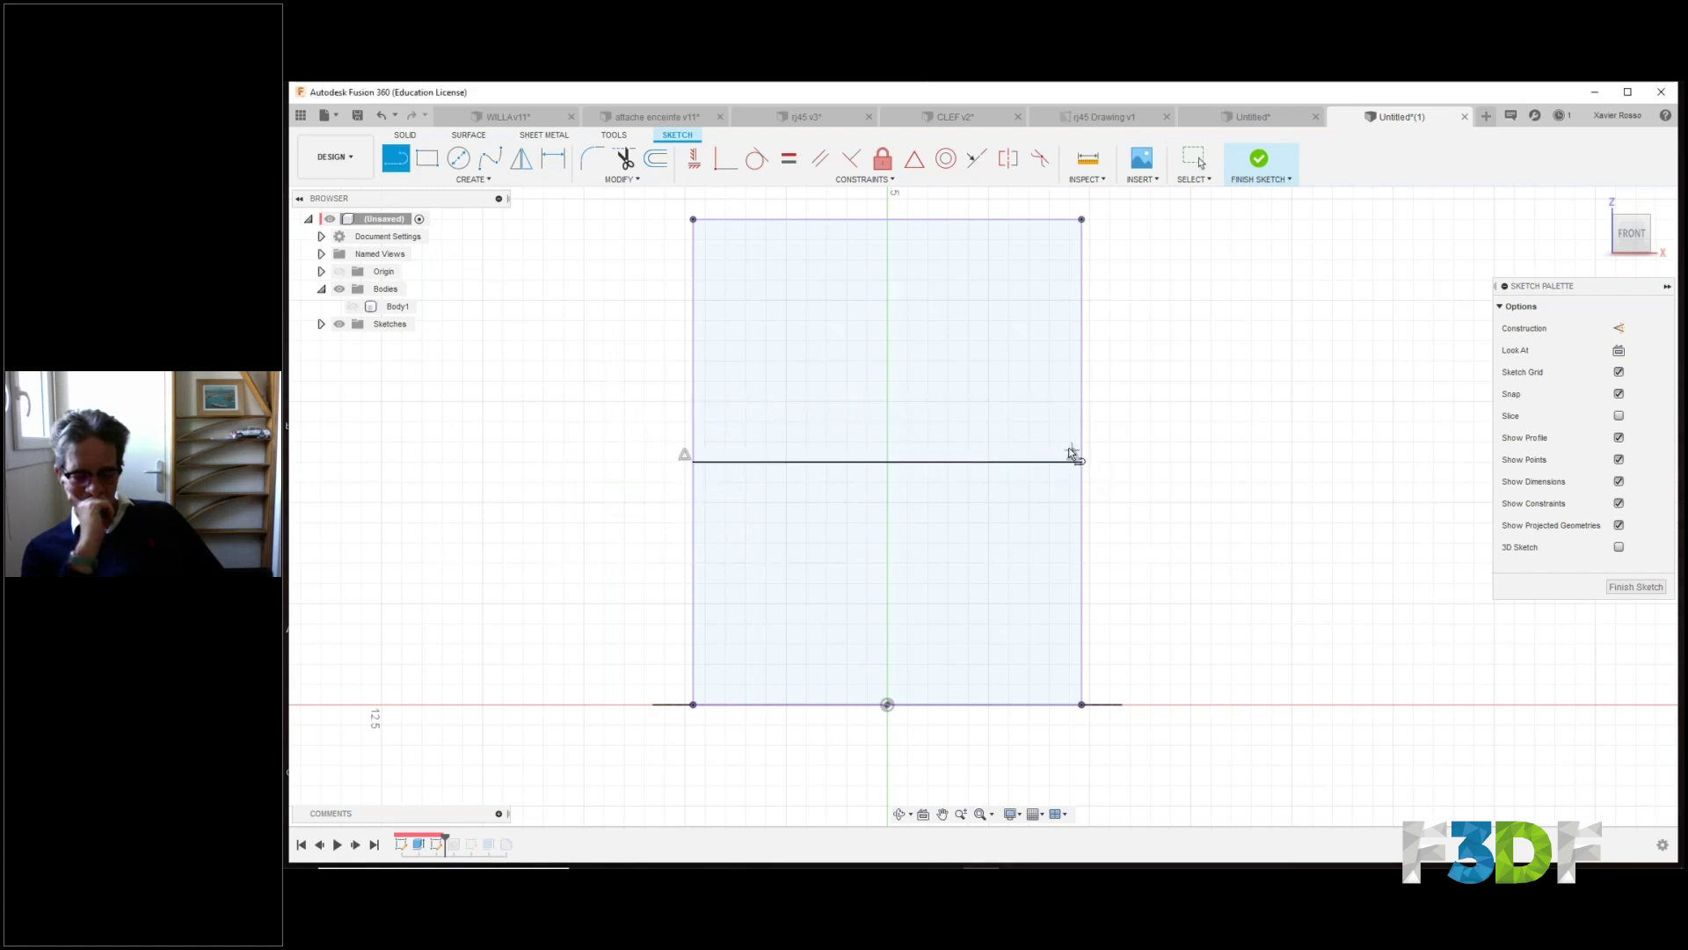
Draw a line from the left edge's midpoint to the upper-left corner and a horizontal line from its midpoint to the right edge.
left_click(693, 461)
left_click(693, 220)
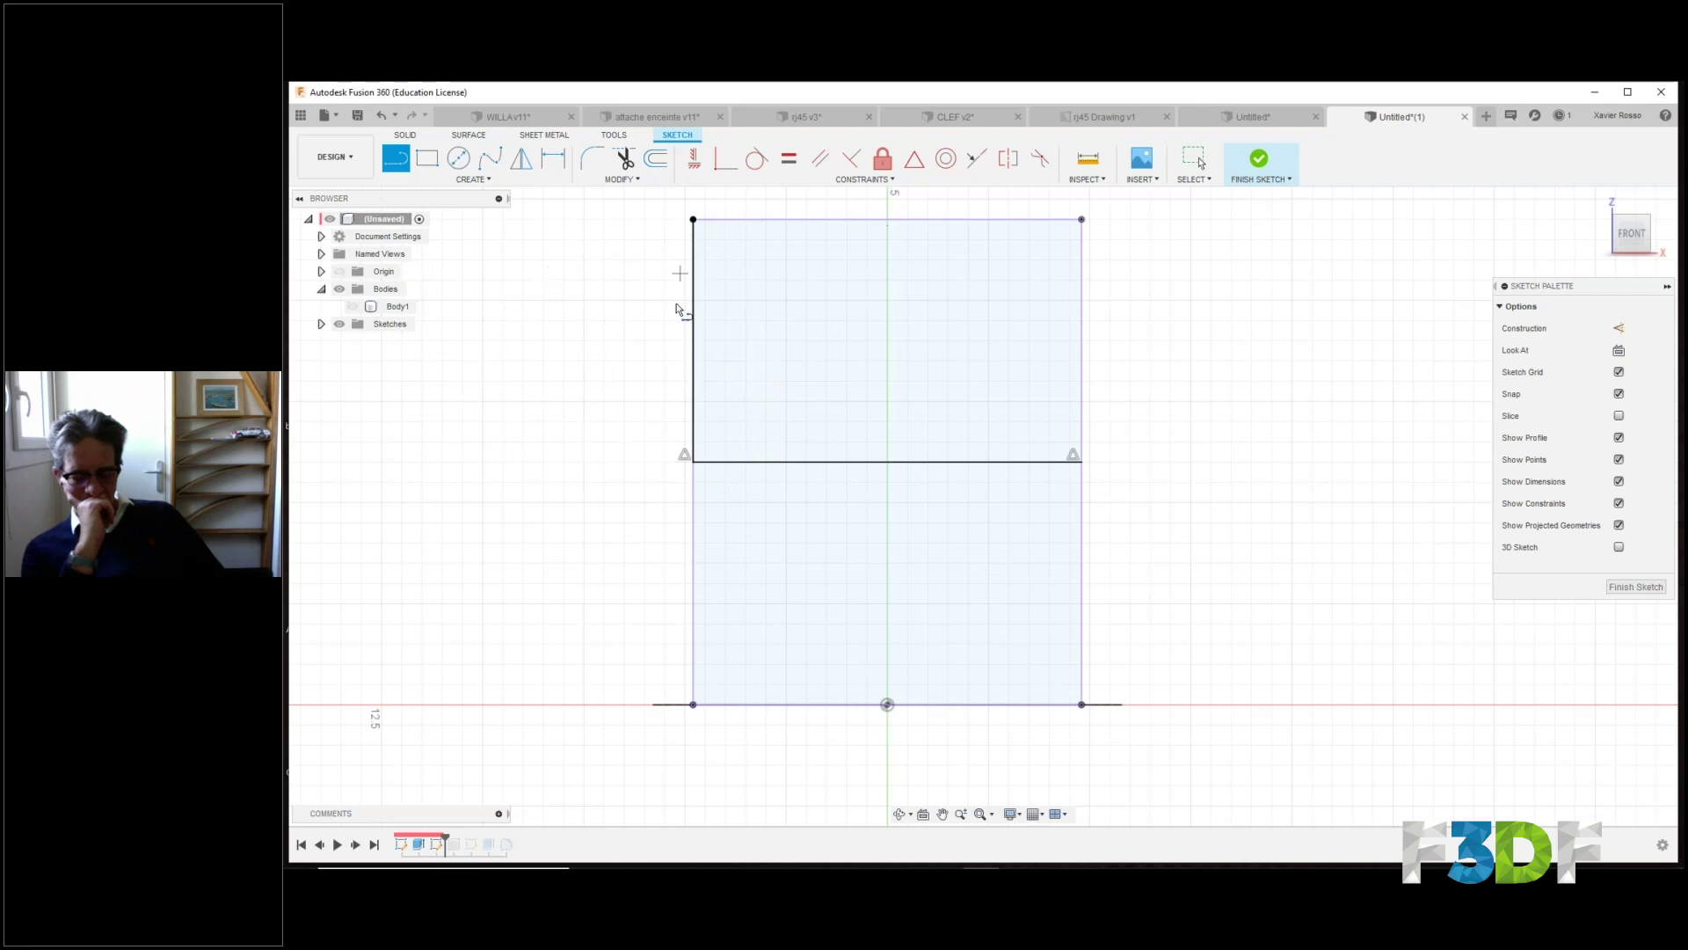
left_click(702, 340)
double_click(1082, 340)
right_click(1117, 308)
left_click(1170, 298)
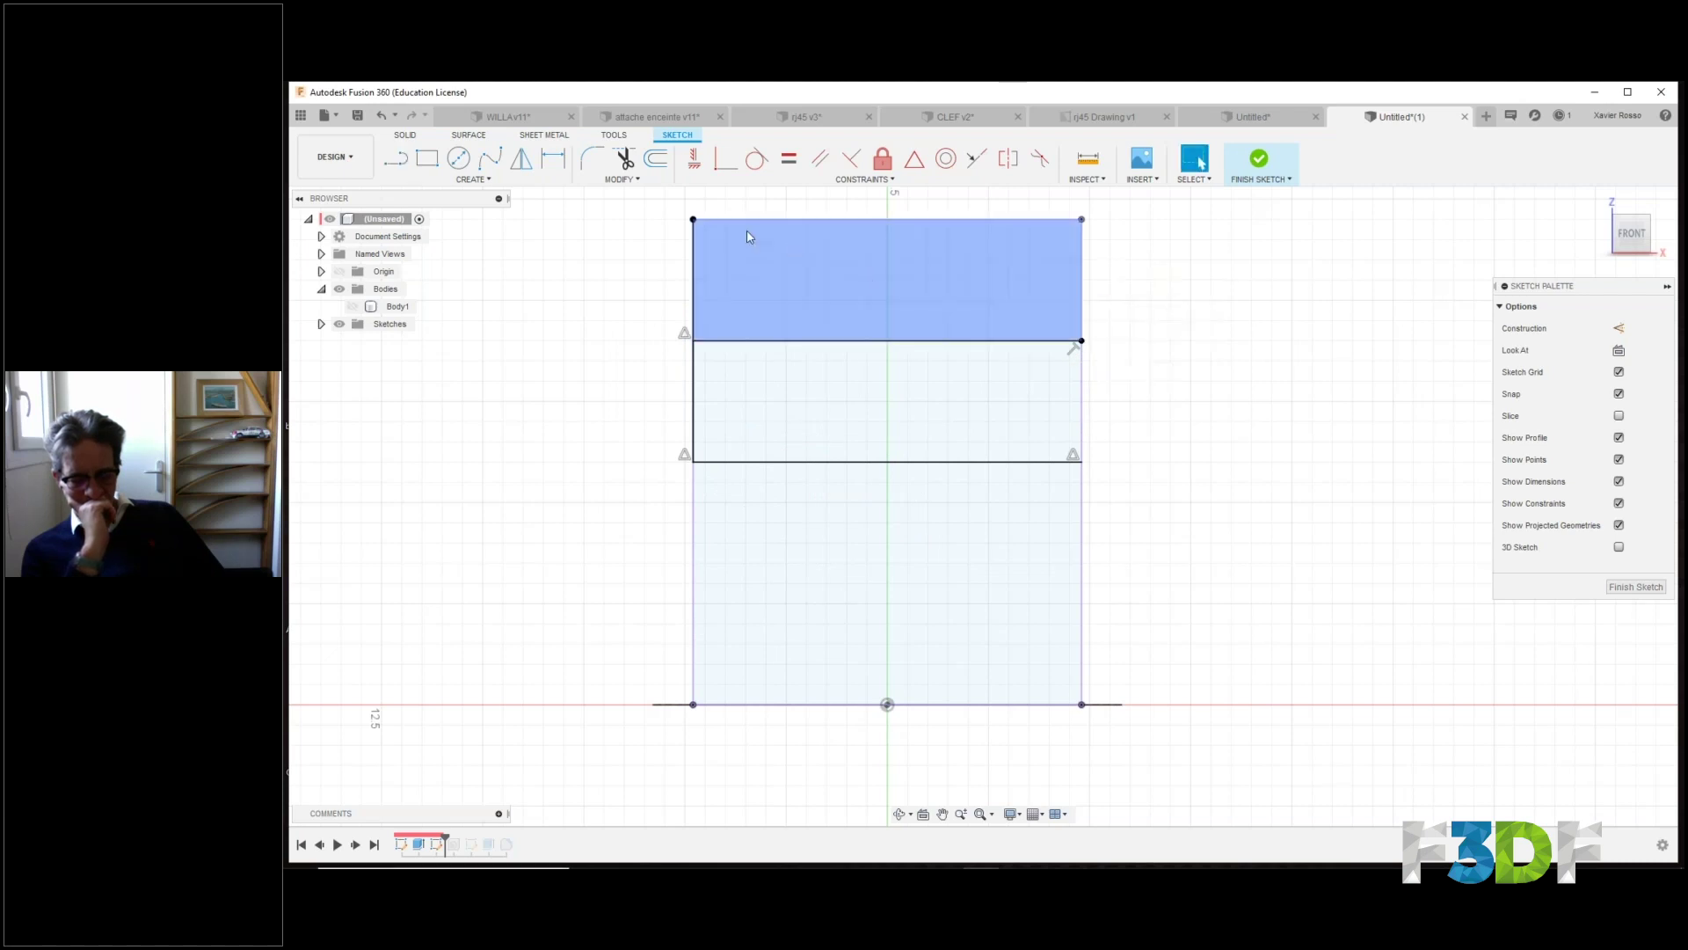
Draw a vertical line from the outline's top edge midpoint to the midpoint of the lower horizontal line.
key("l")
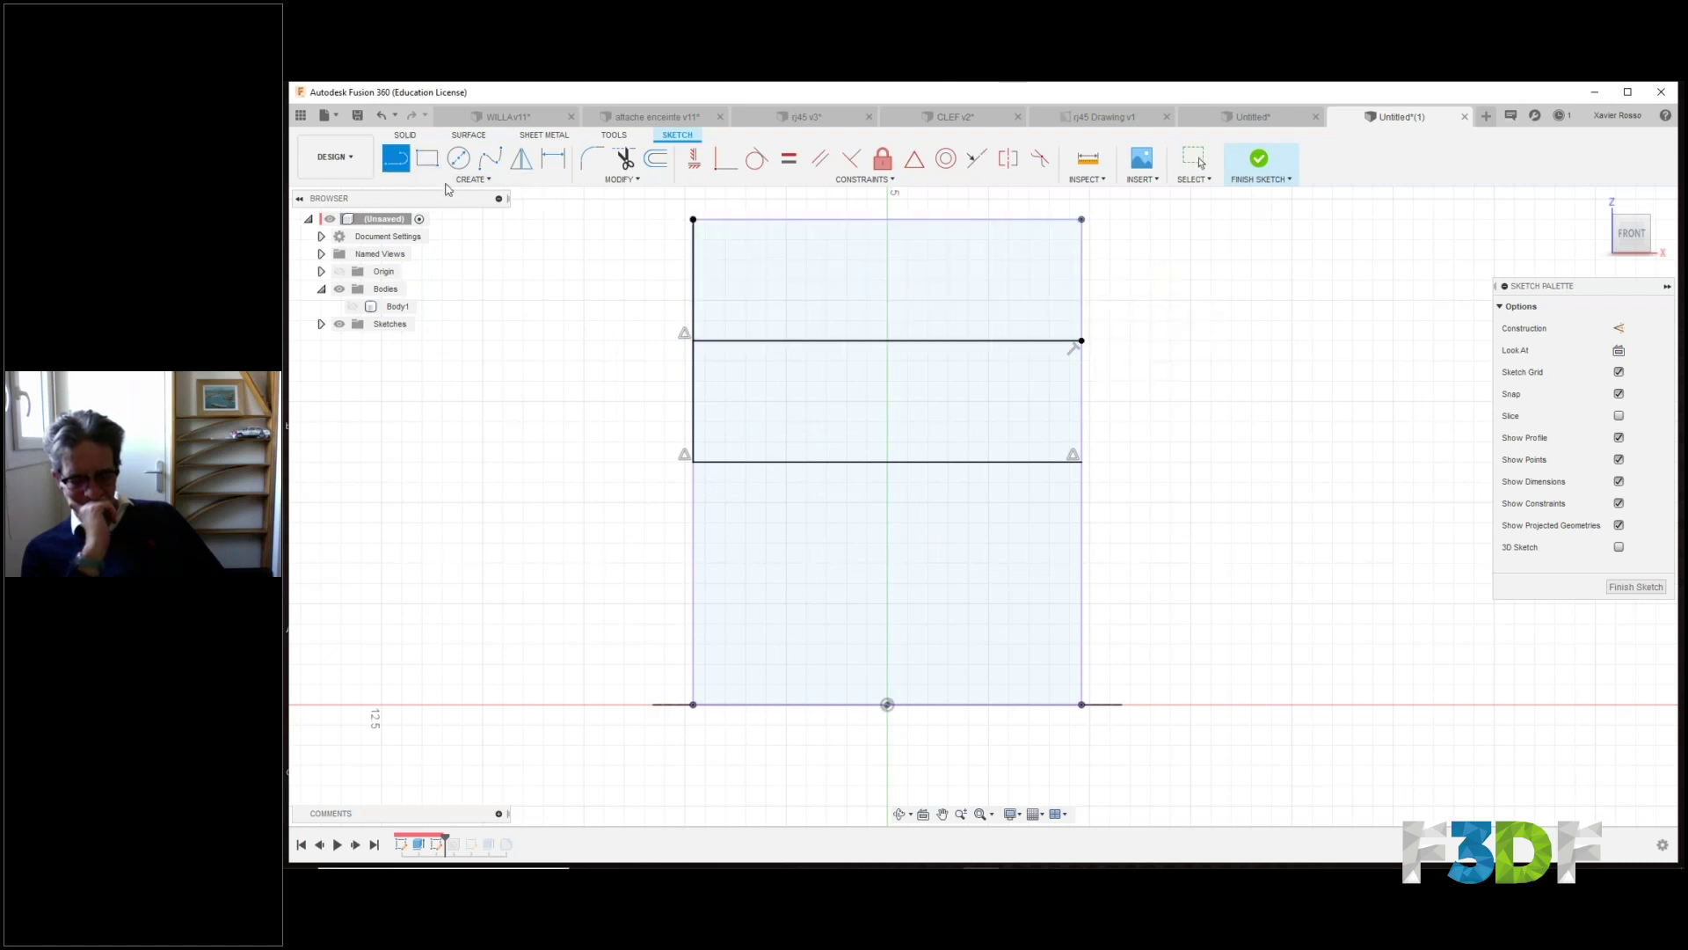
left_click(887, 219)
double_click(887, 462)
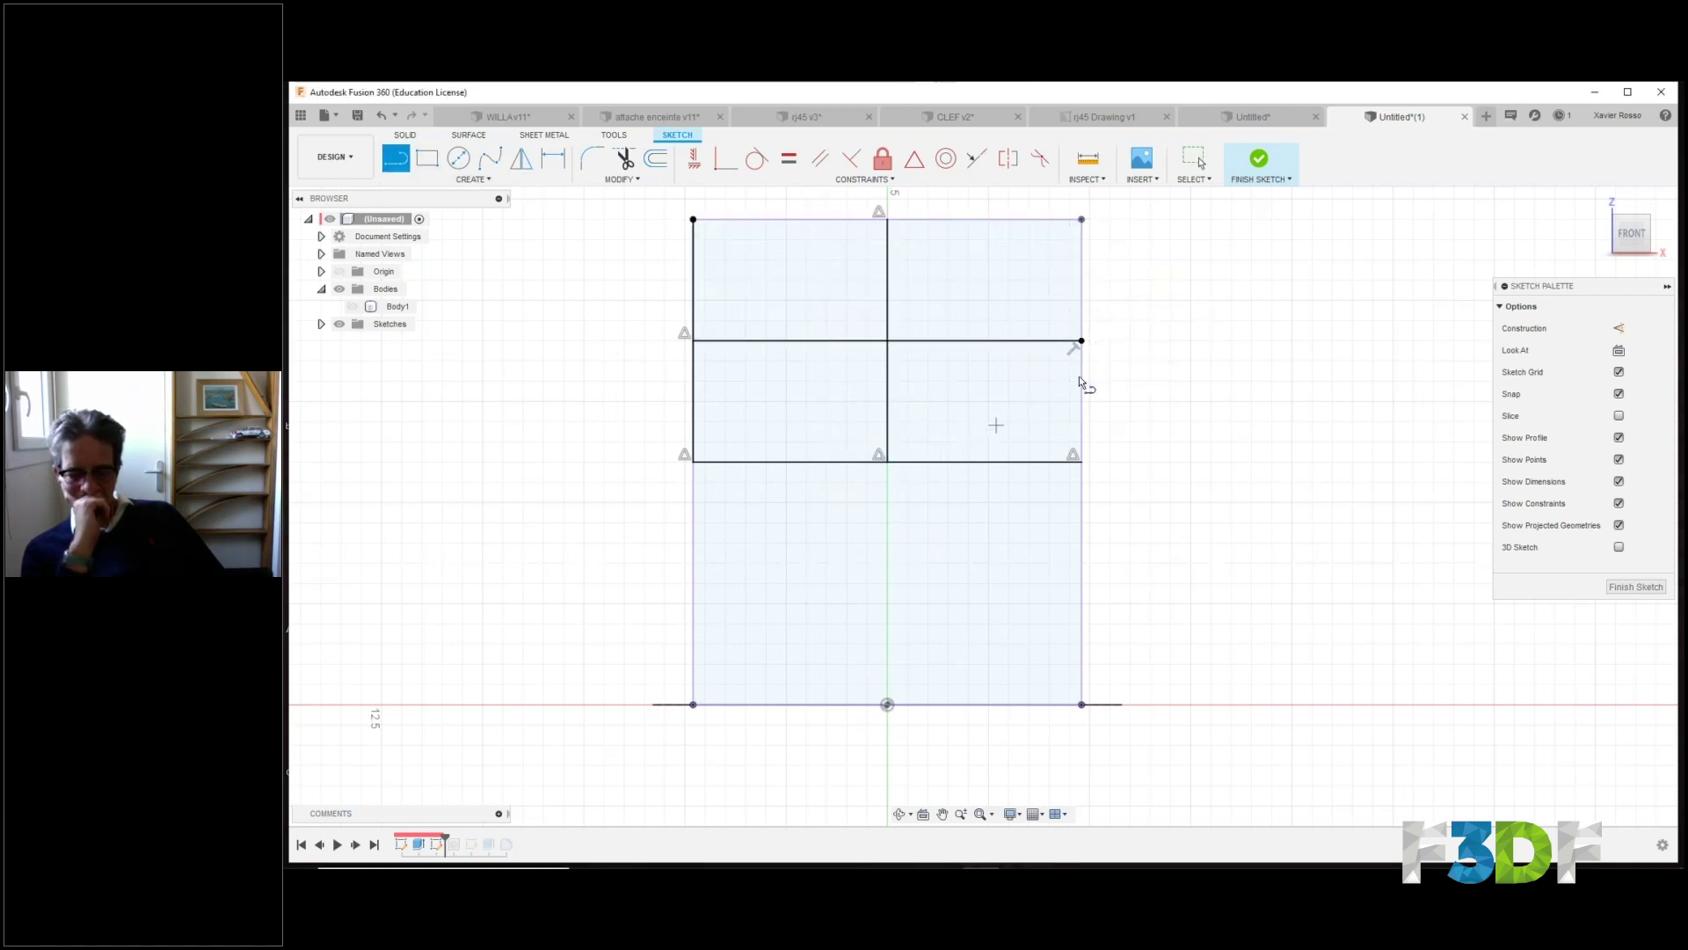
right_click(1119, 286)
left_click(1169, 293)
Place a sketch point where the vertical line crosses the upper horizontal line and finish the sketch.
left_click(473, 178)
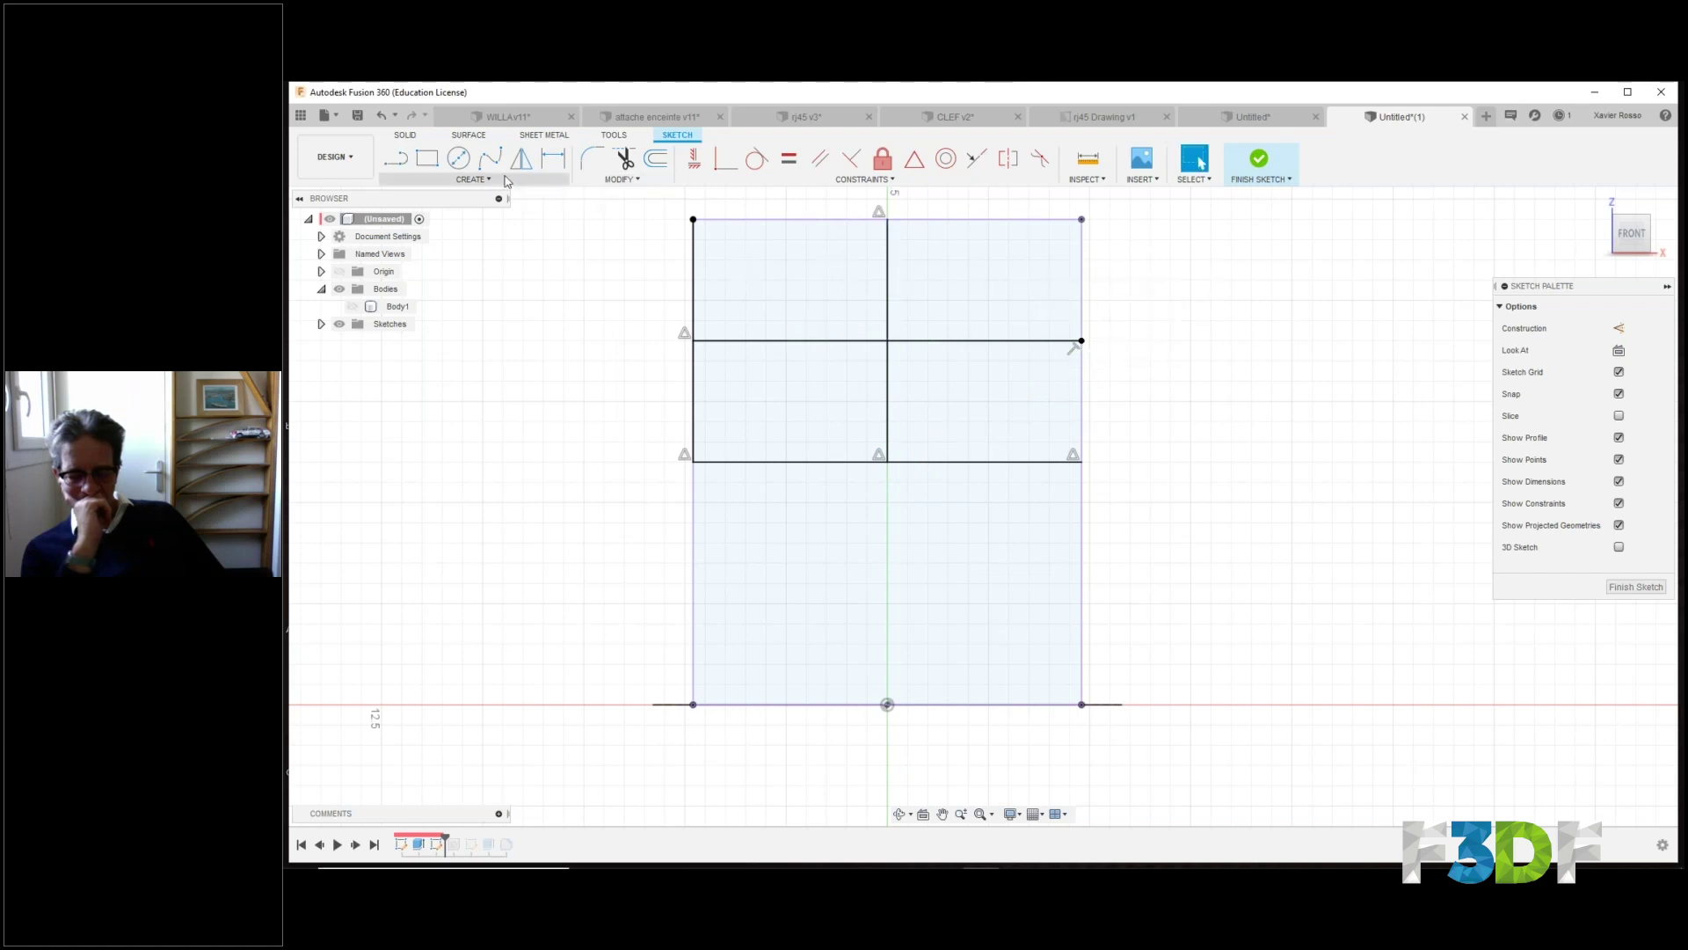
left_click(412, 345)
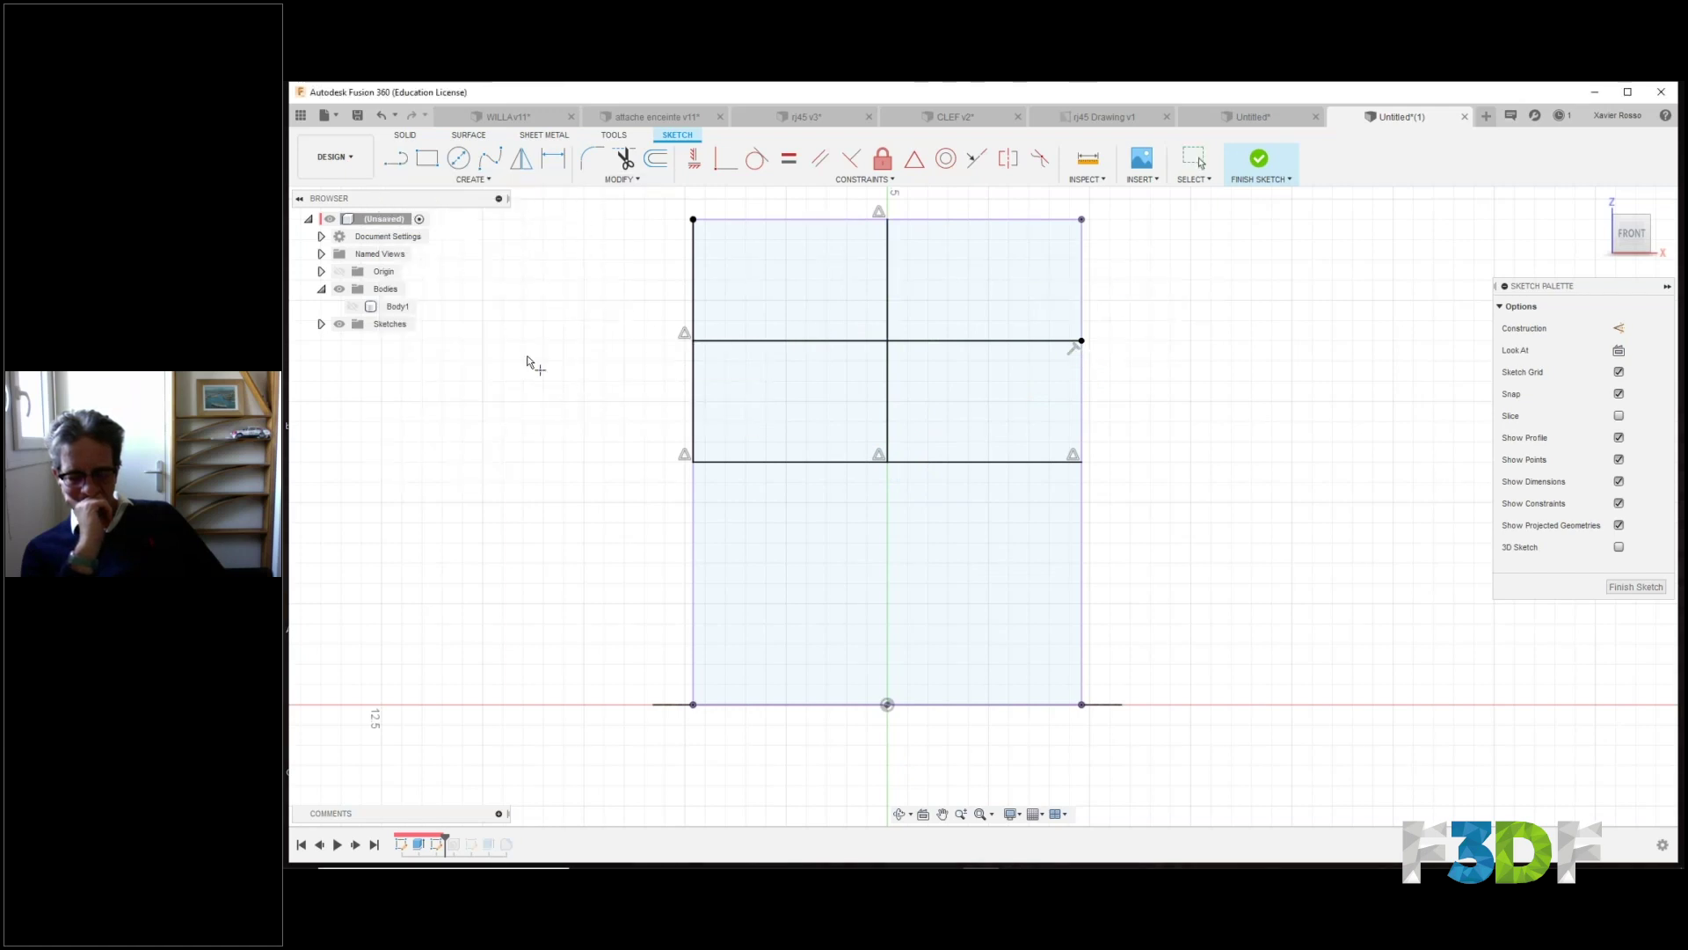
left_click(888, 341)
right_click(1118, 283)
left_click(1169, 264)
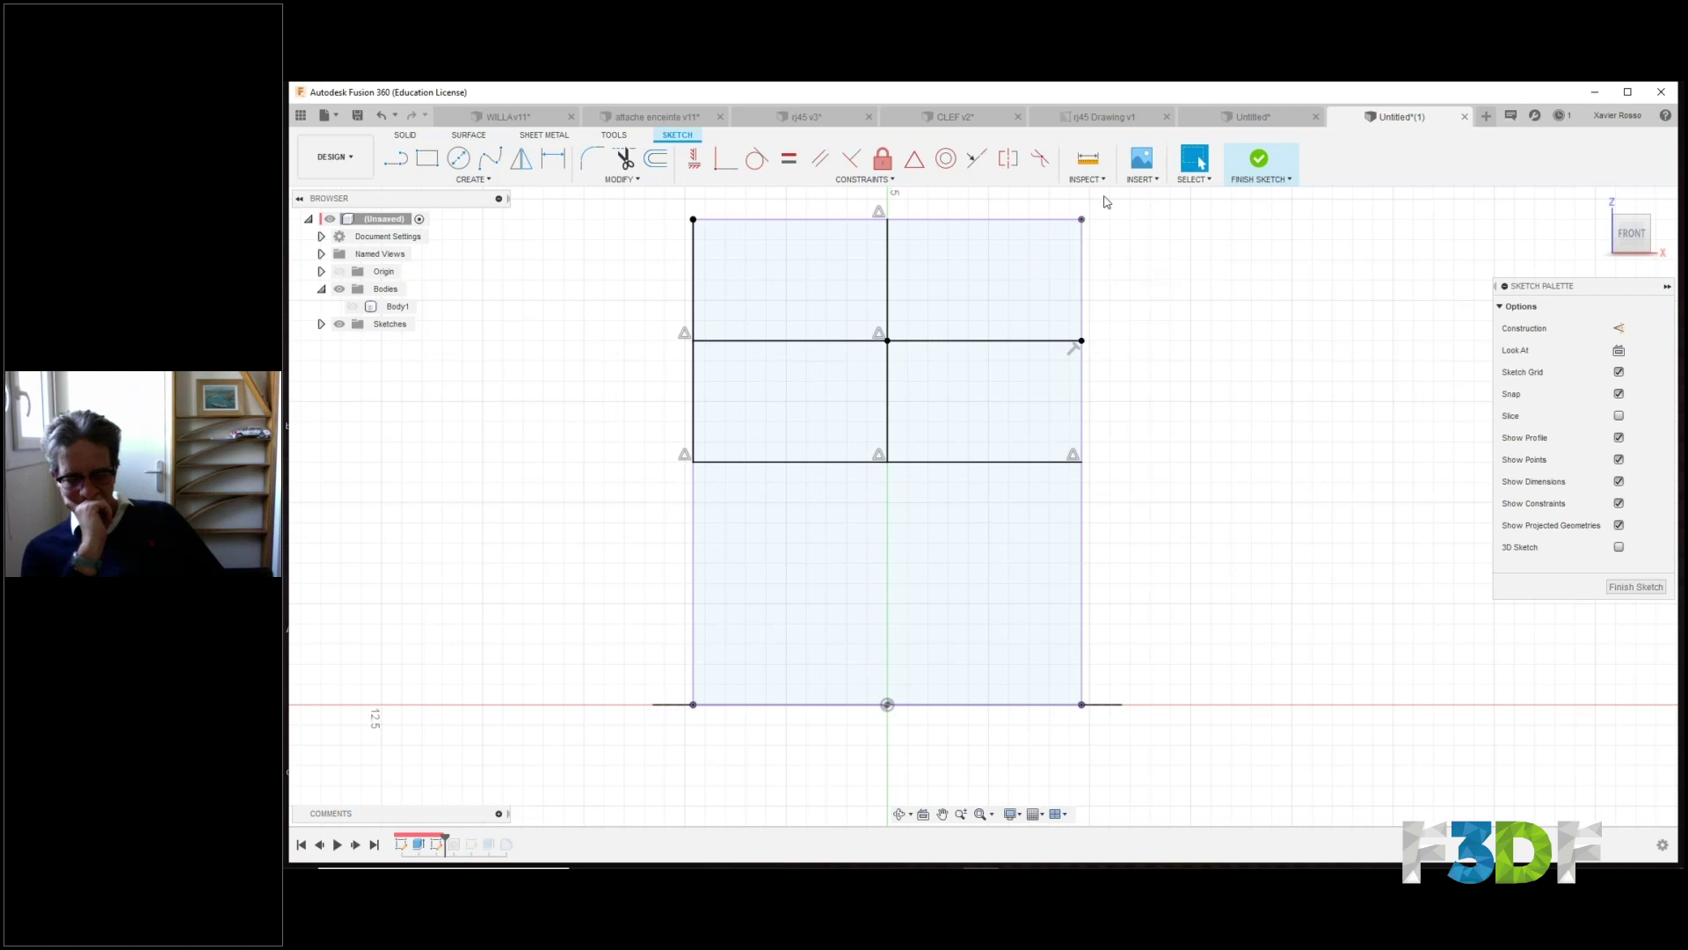
left_click(1259, 160)
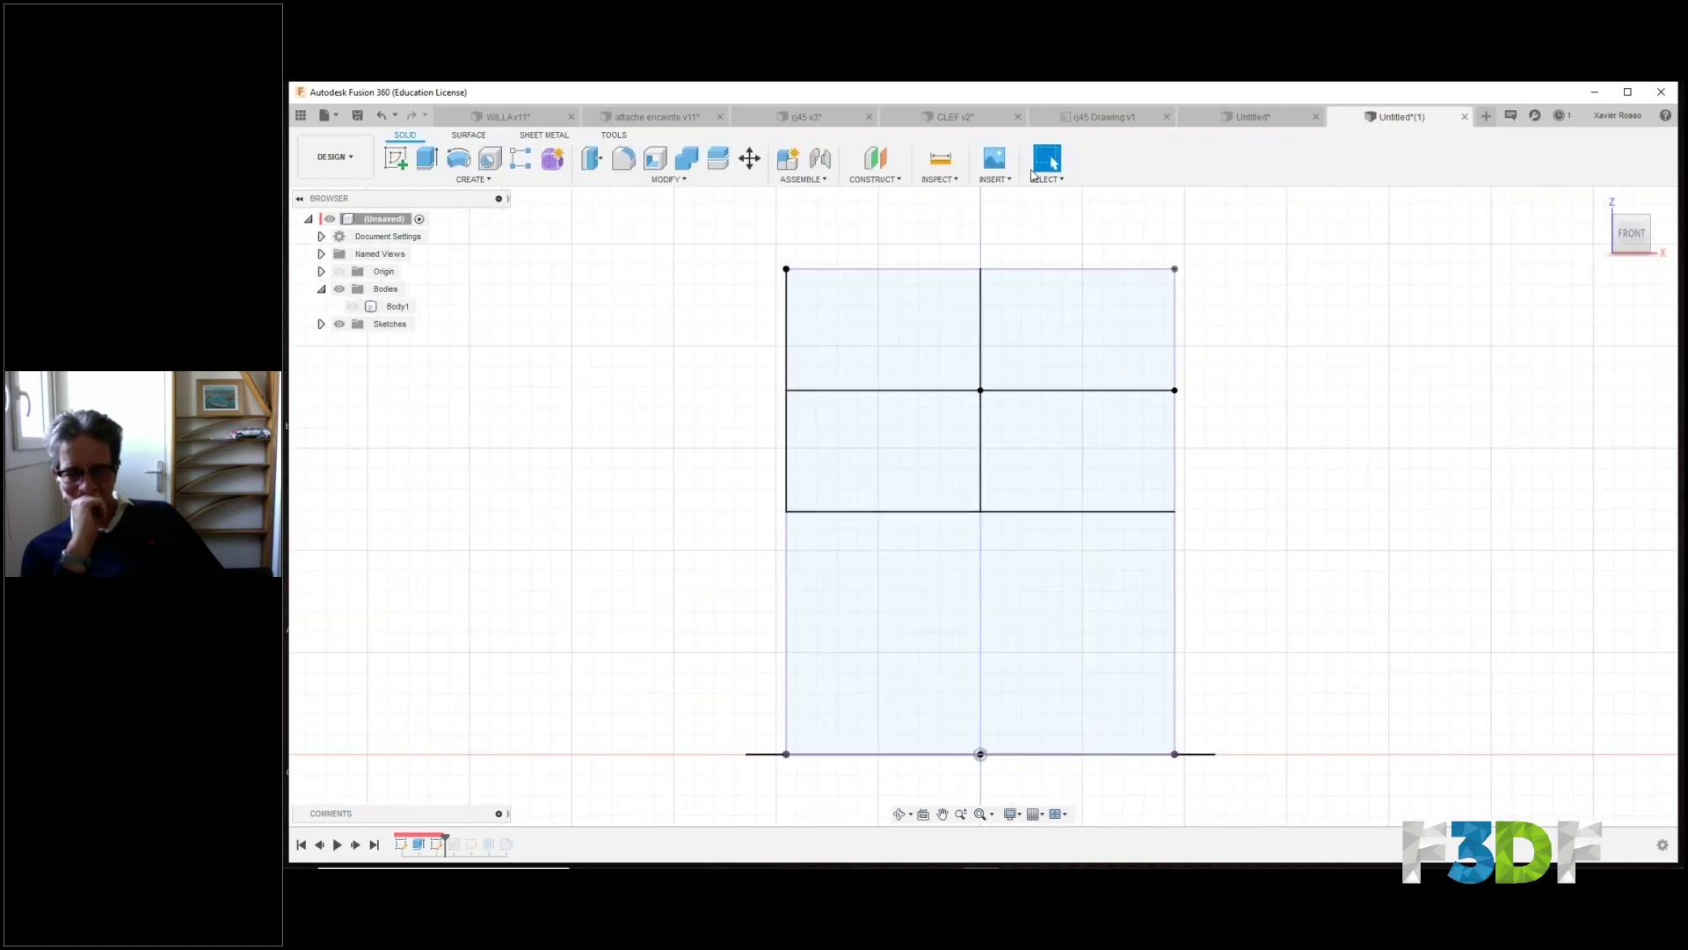
Create a construction point at the vertex where the vertical and upper horizontal lines cross.
left_click(875, 178)
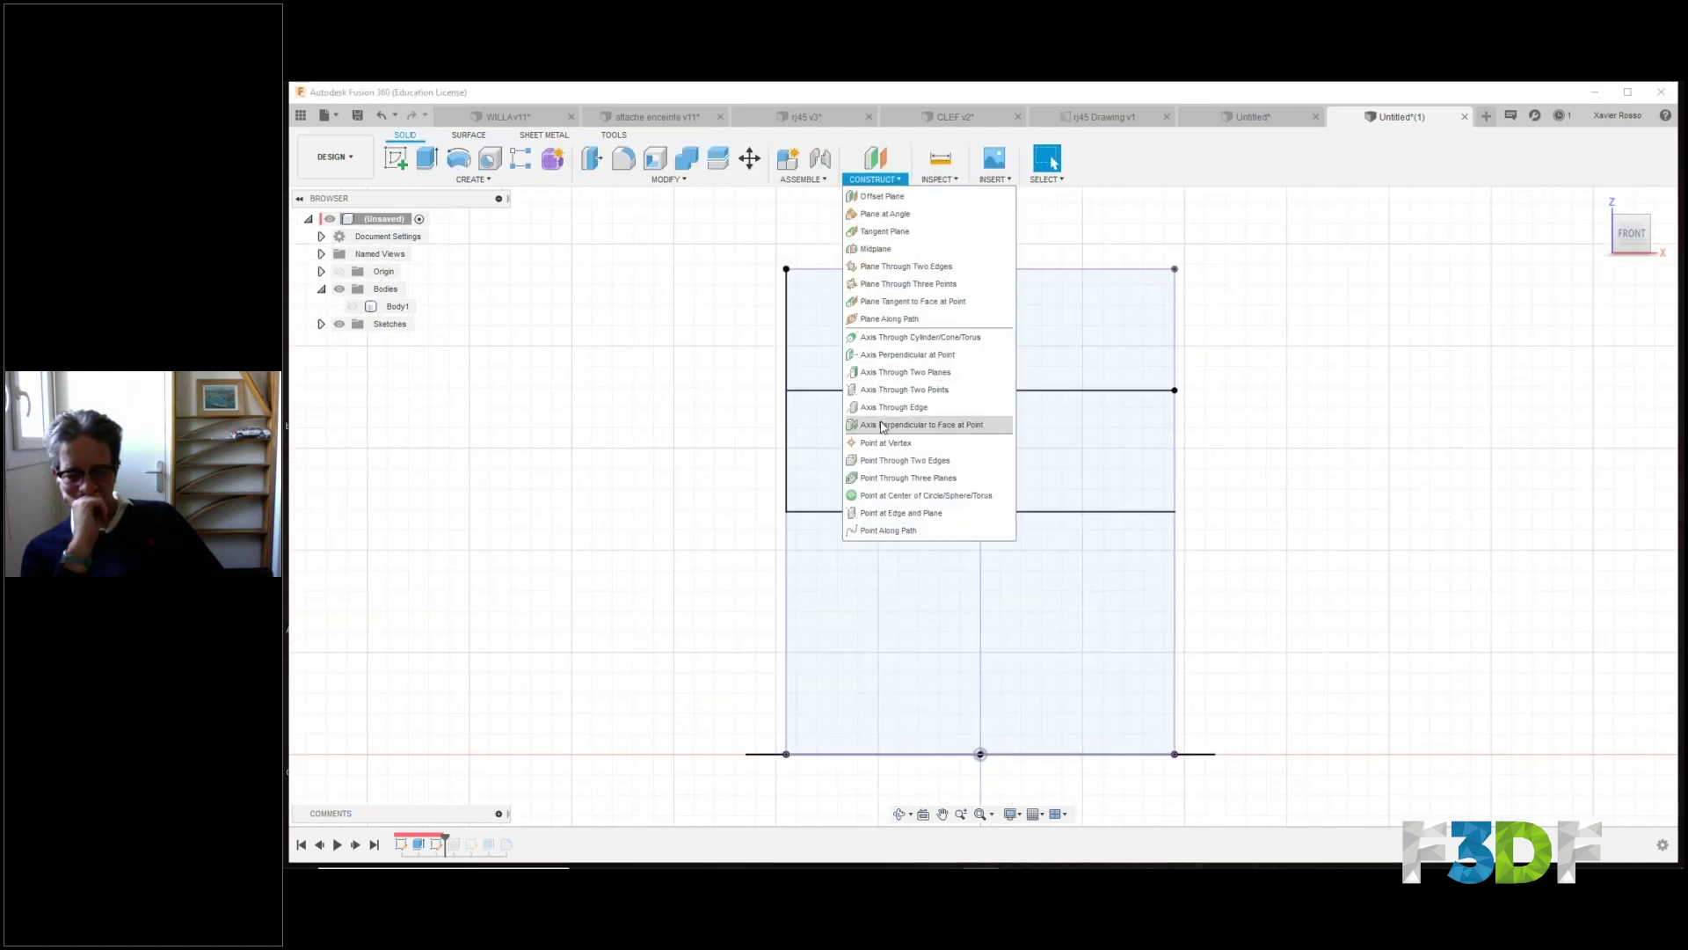
left_click(872, 445)
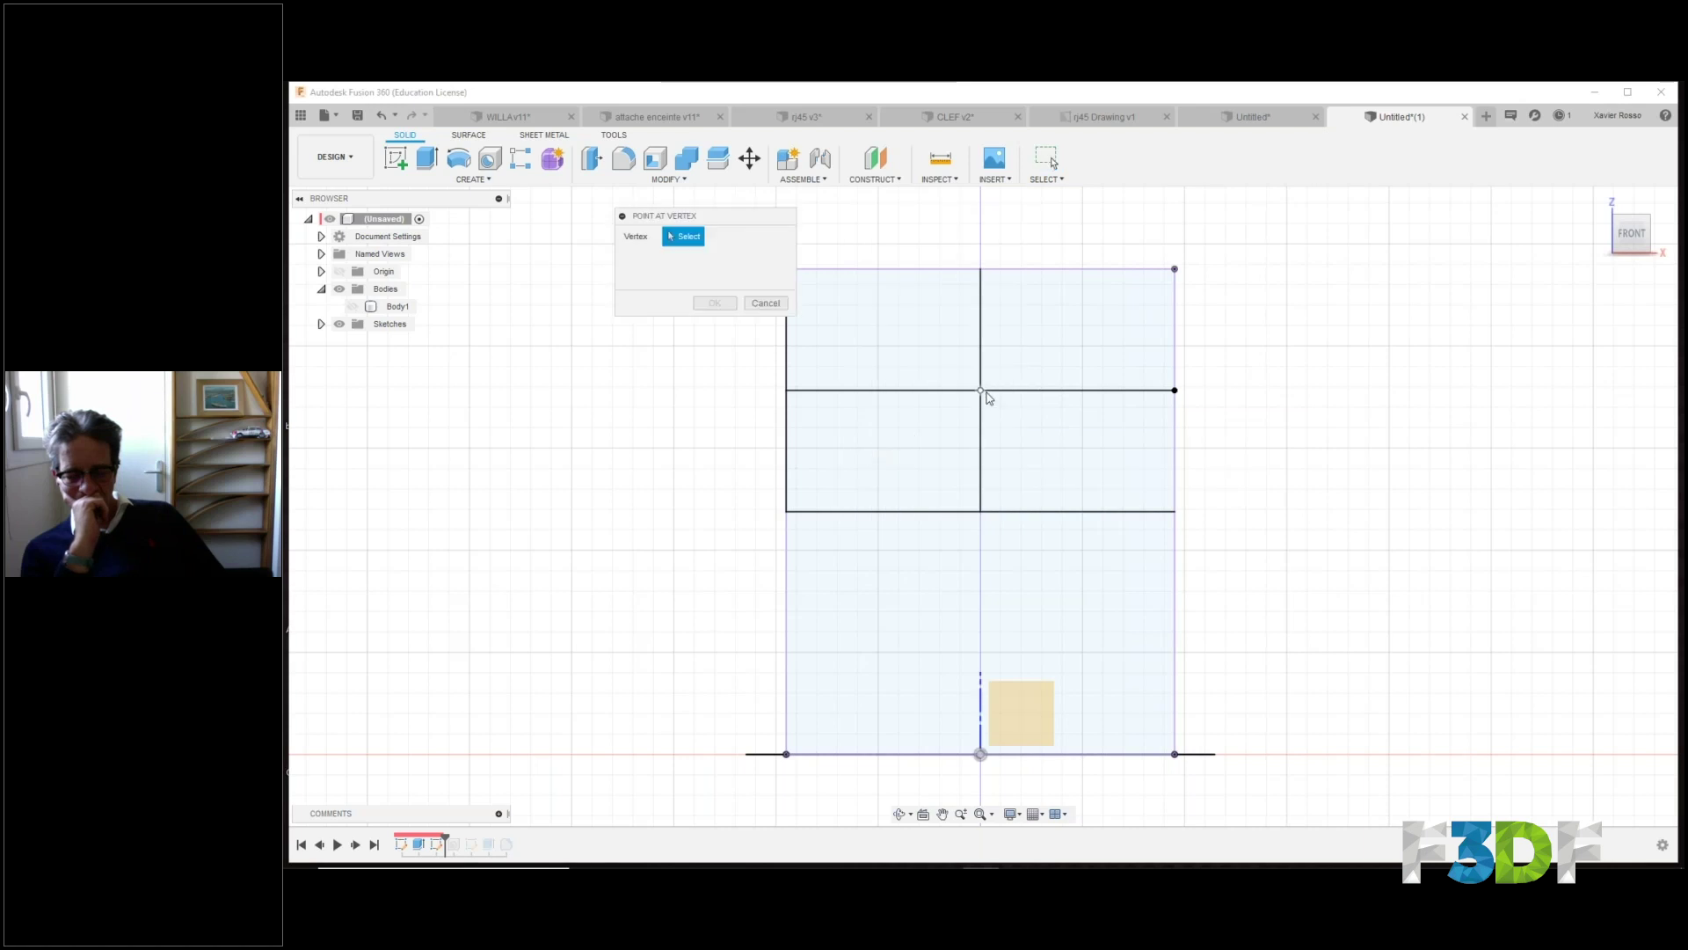
left_click(981, 390)
left_click(715, 303)
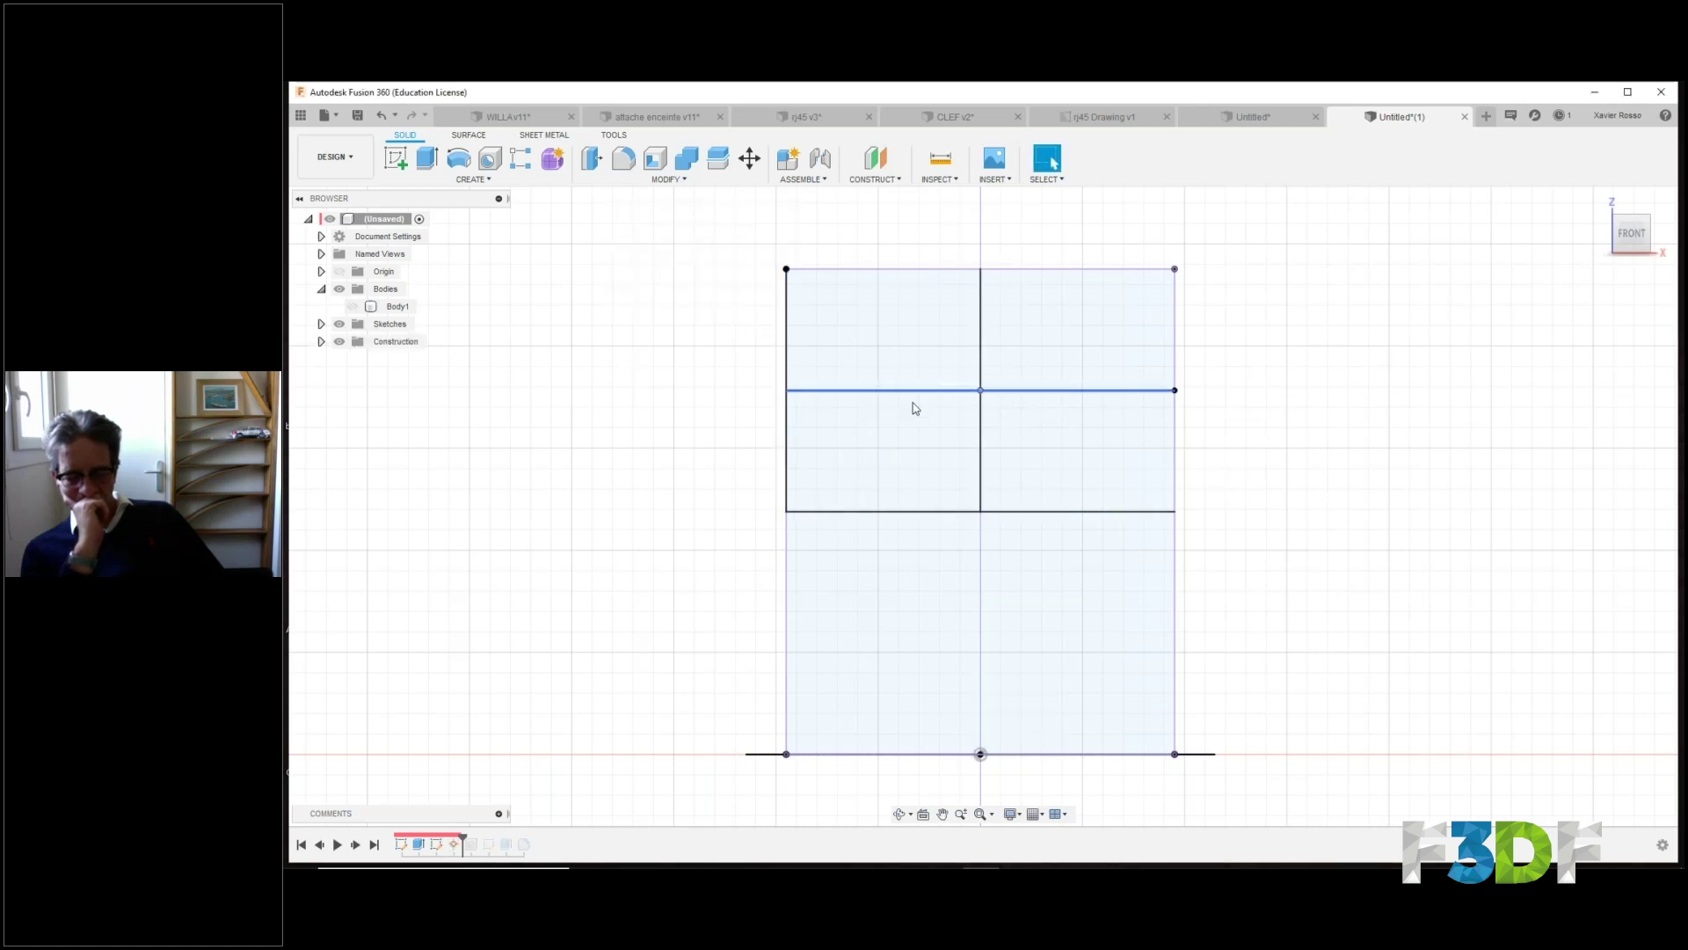
left_click_drag(898, 408, 932, 440)
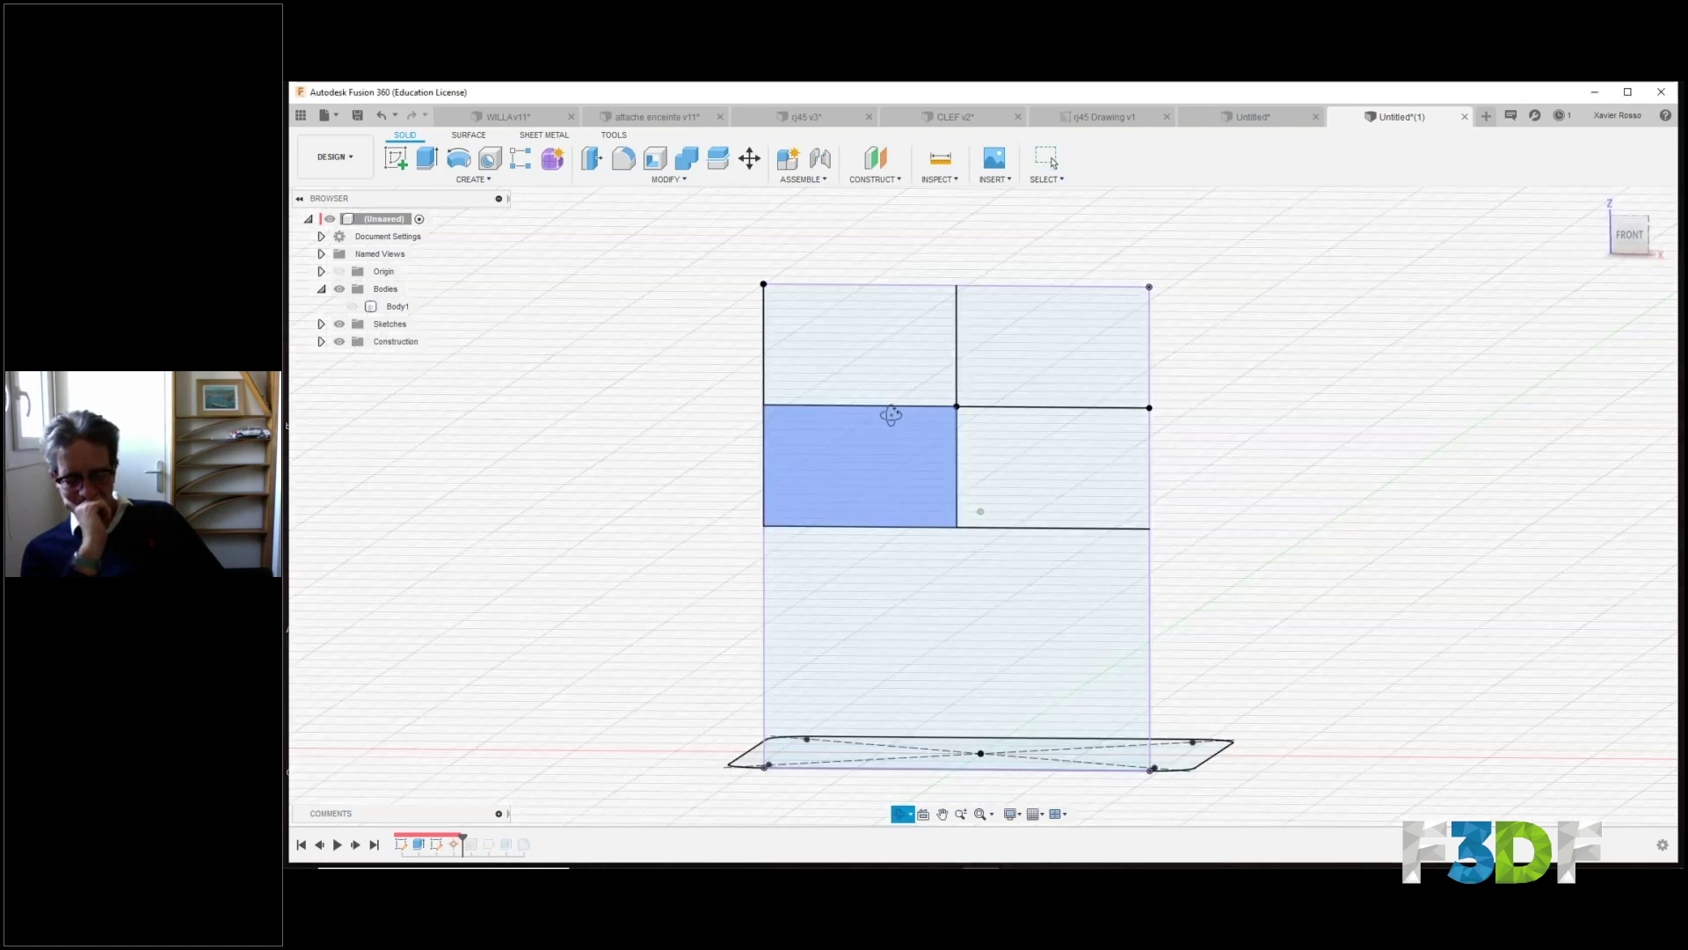
key("Escape")
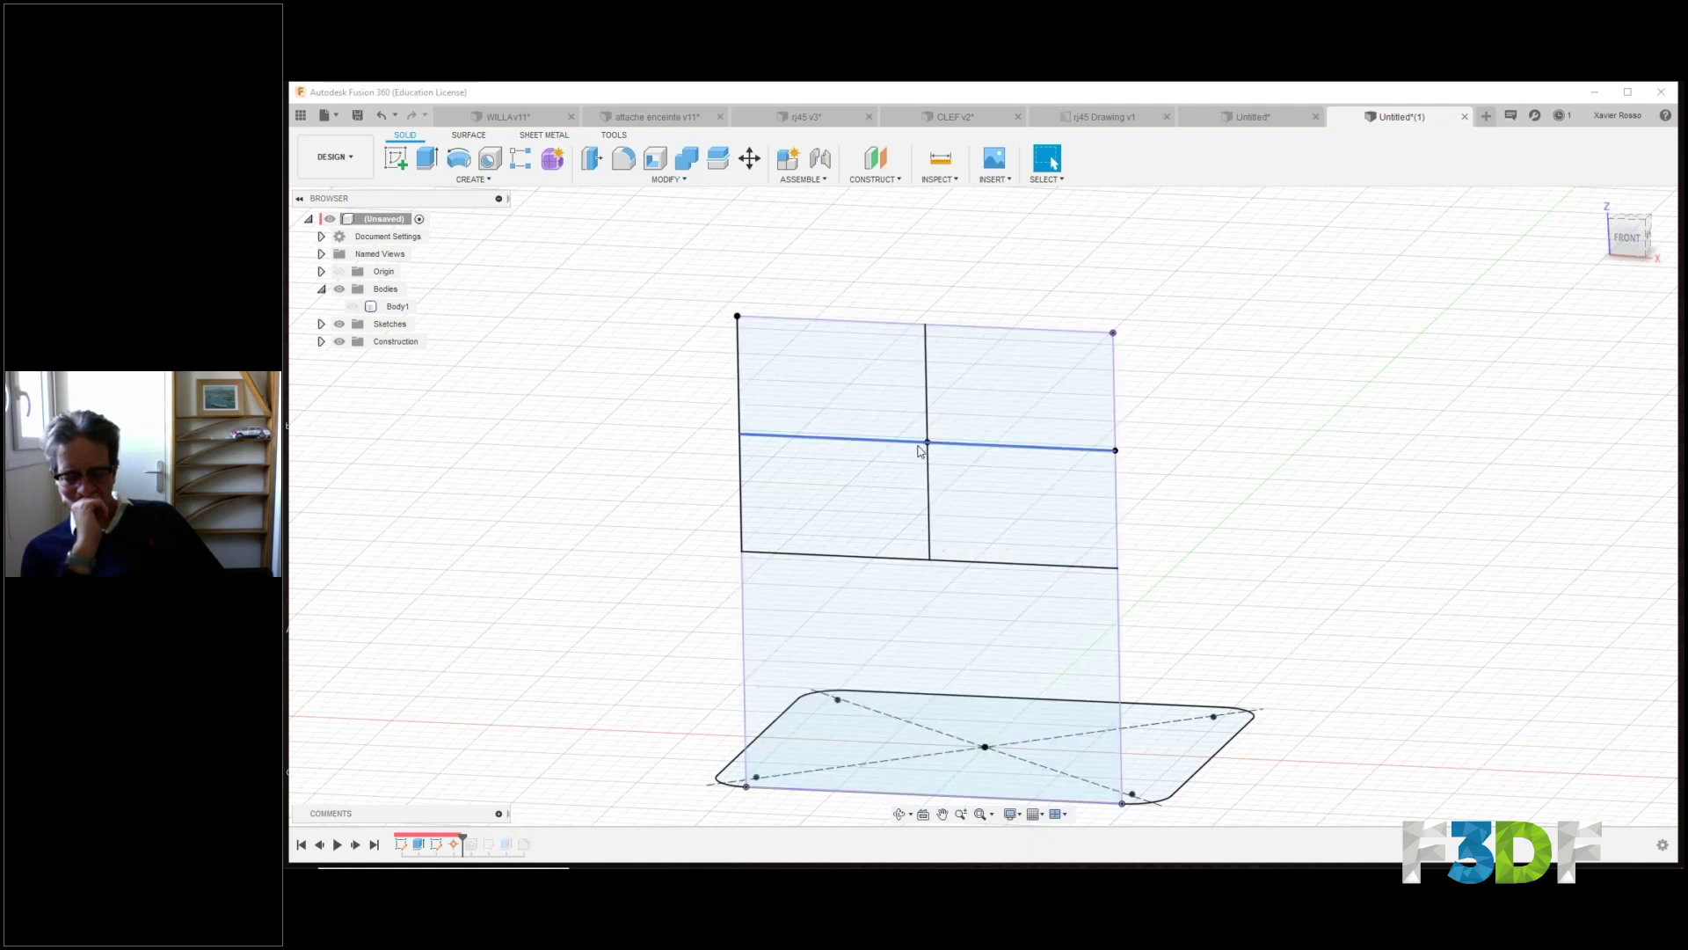
Roll the history forward past the hole, edit the hole, and snap its centre to the crossing point.
left_click_drag(464, 836, 490, 833)
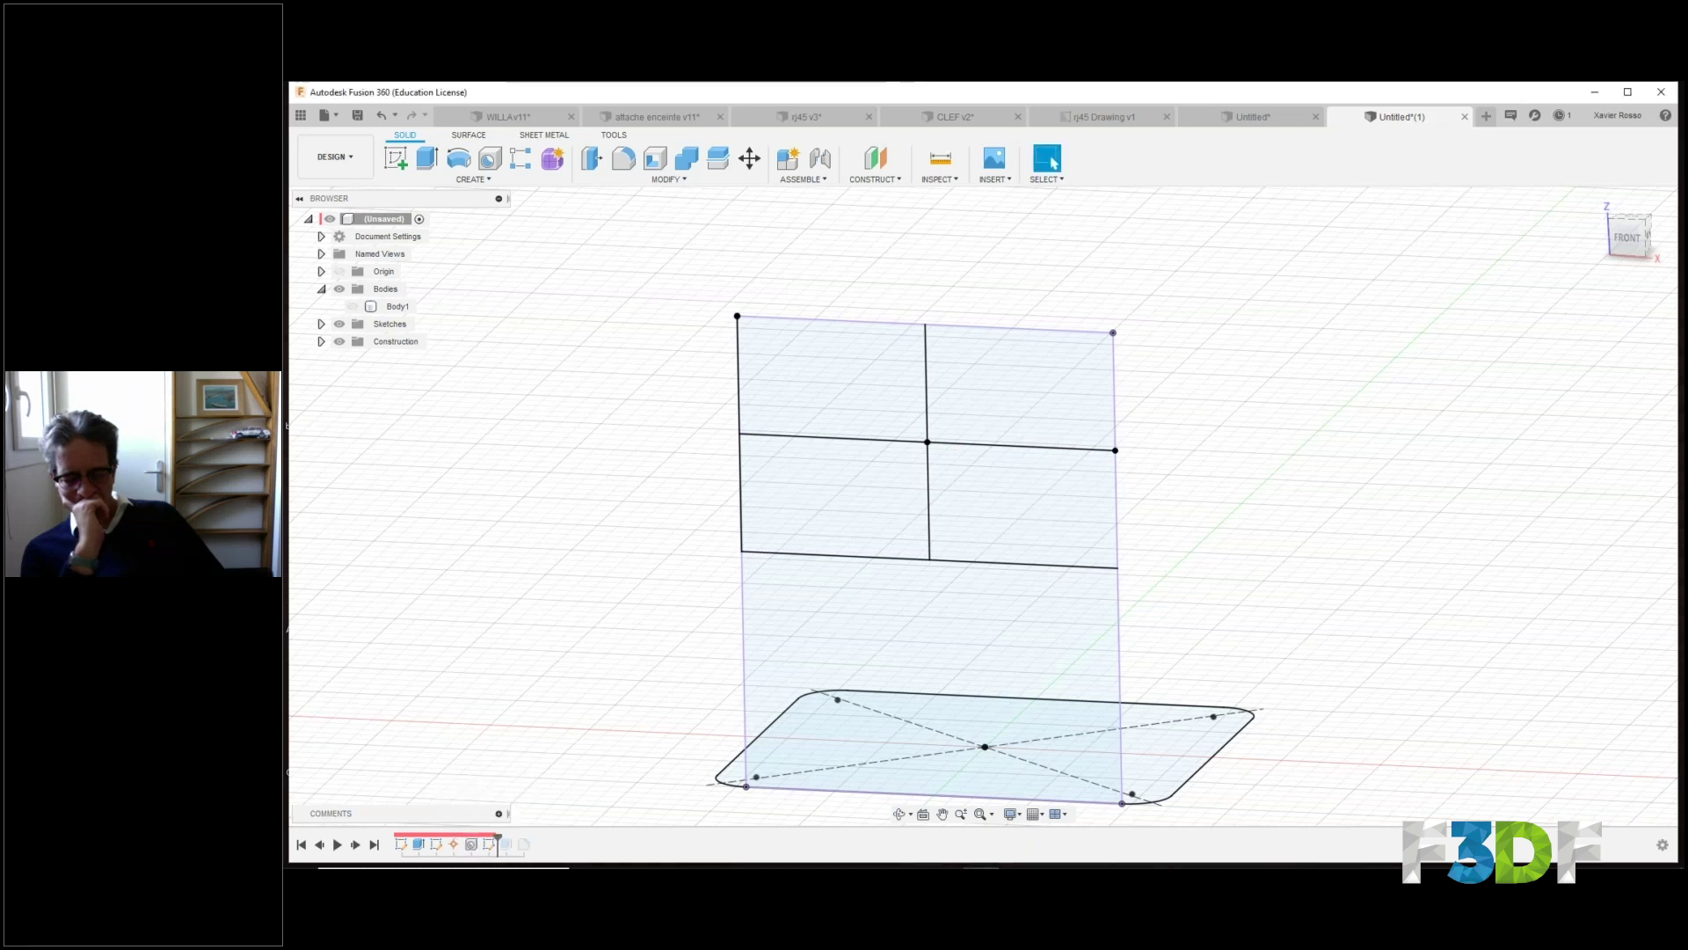
left_click(472, 844)
double_click(471, 844)
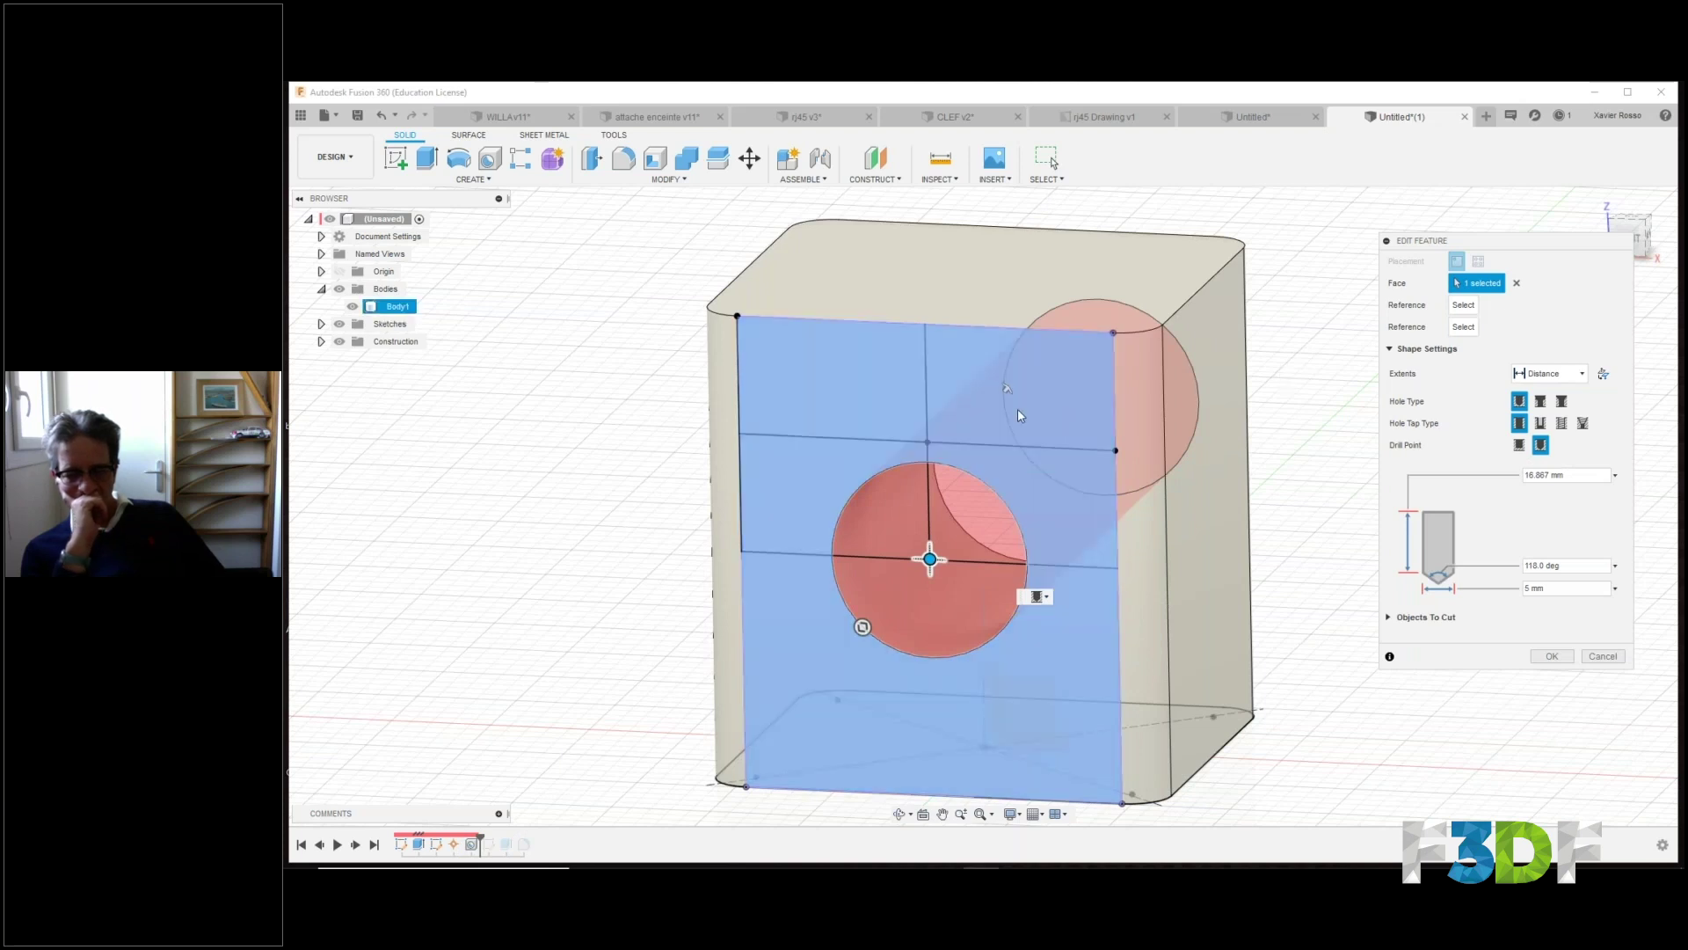
left_click(927, 441)
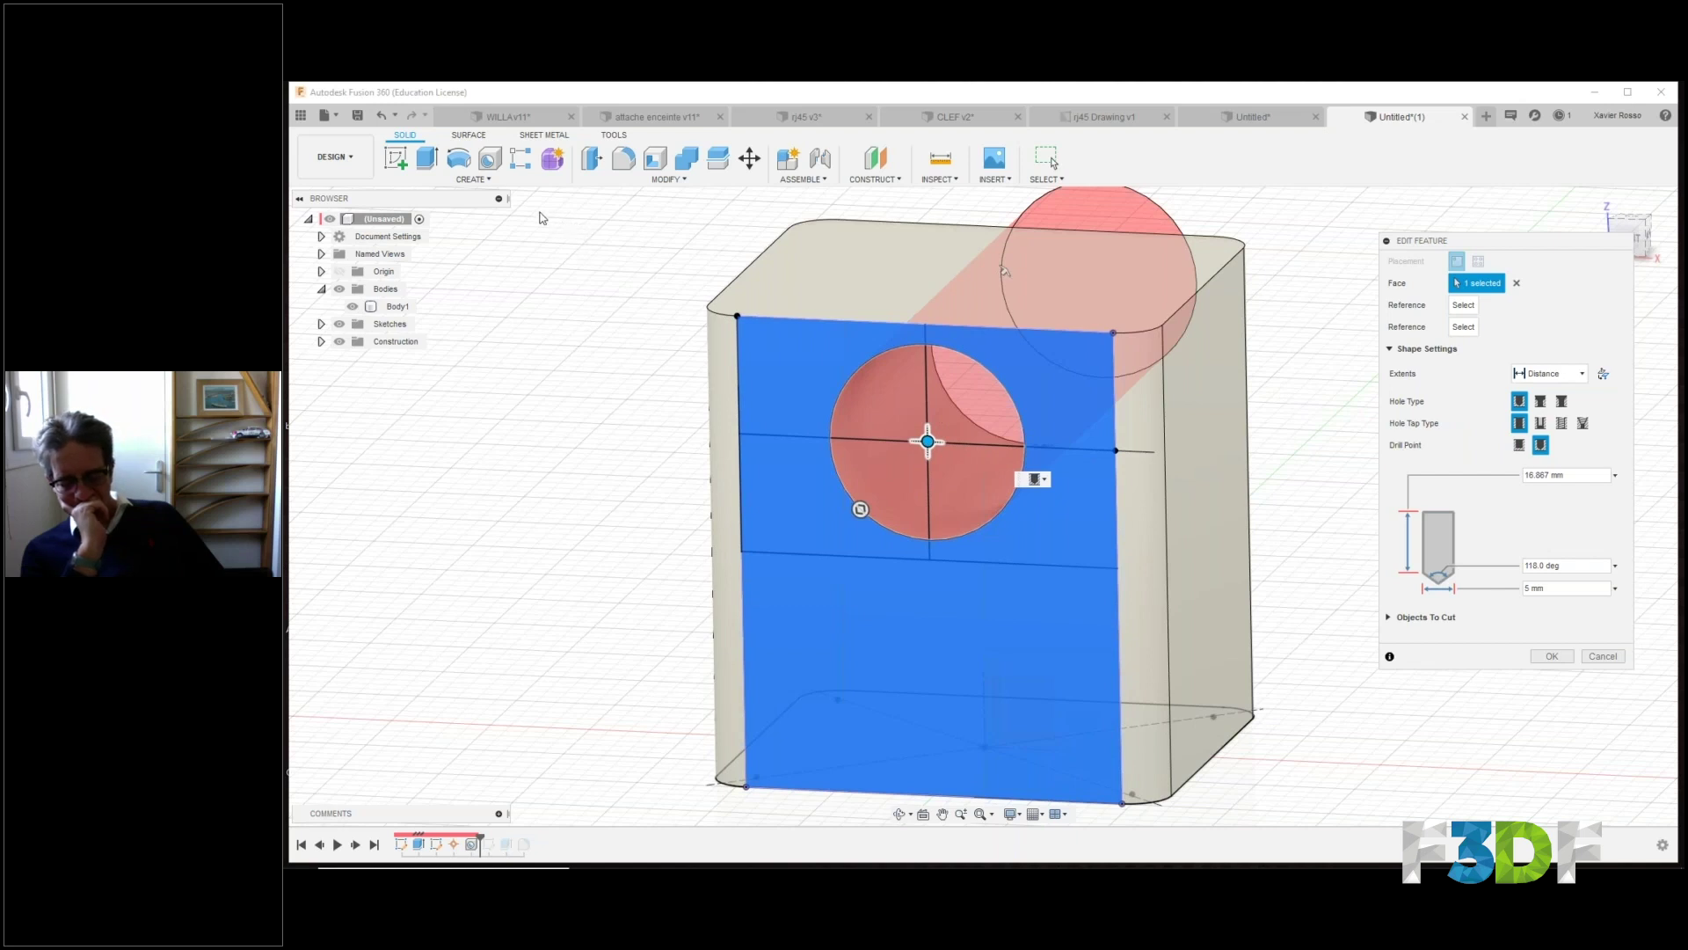
left_click(1592, 657)
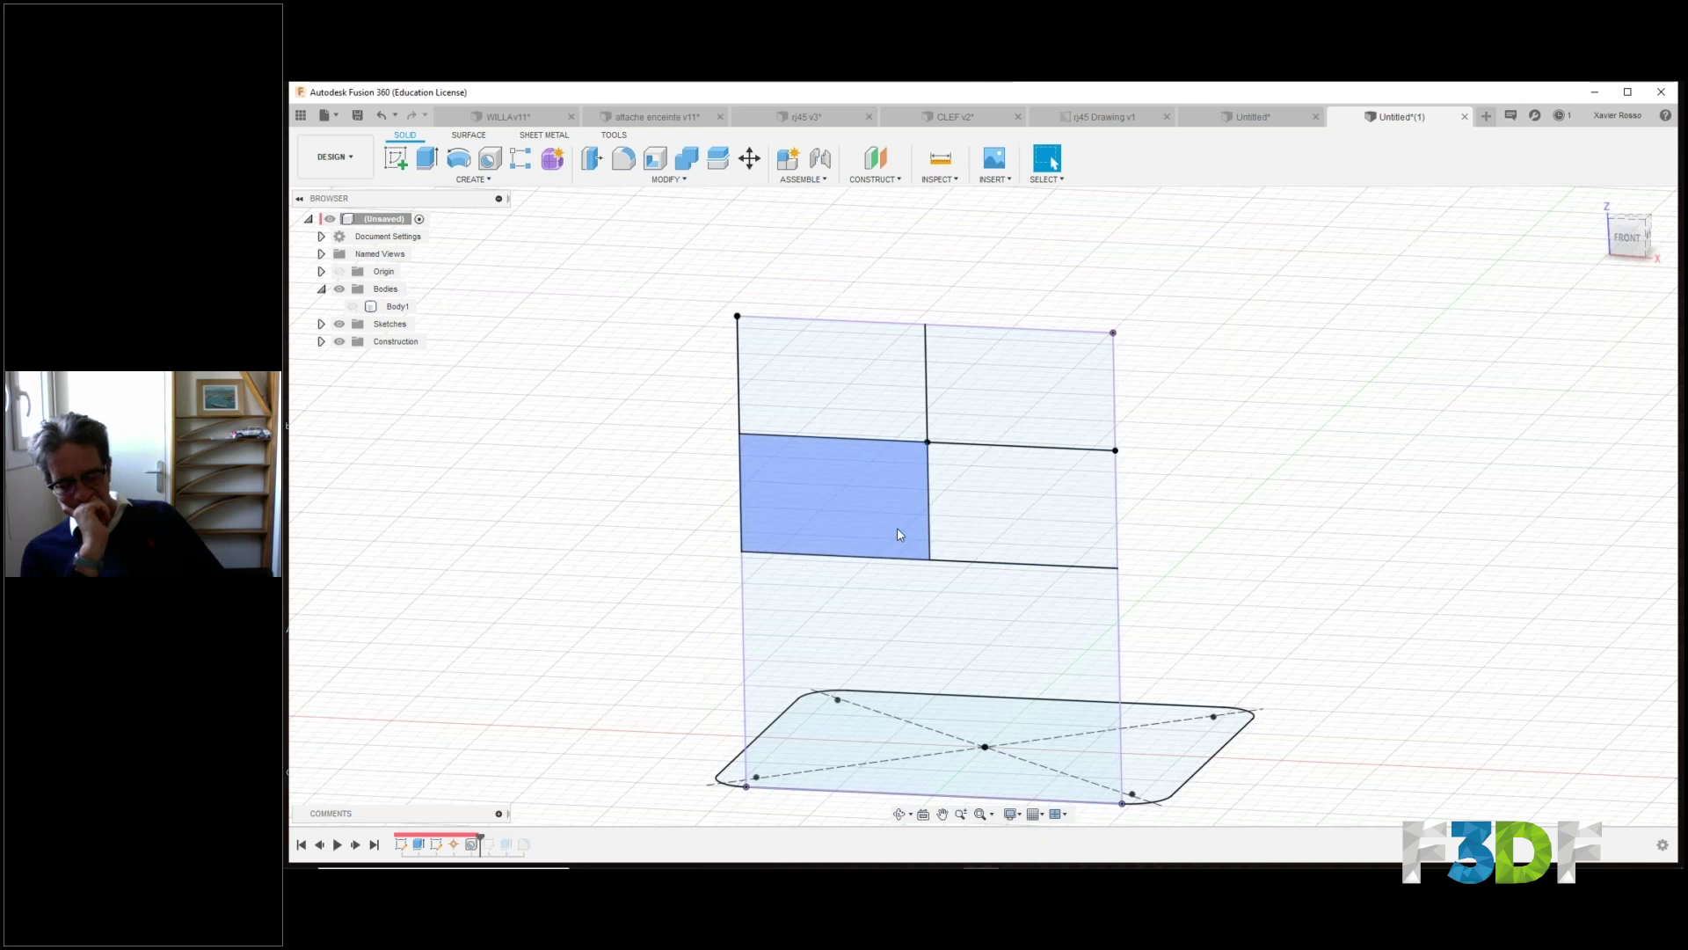
Reopen the hole feature for editing and examine its Objects To Cut section and the available Extents options.
middle_click_drag(1268, 548, 1354, 557)
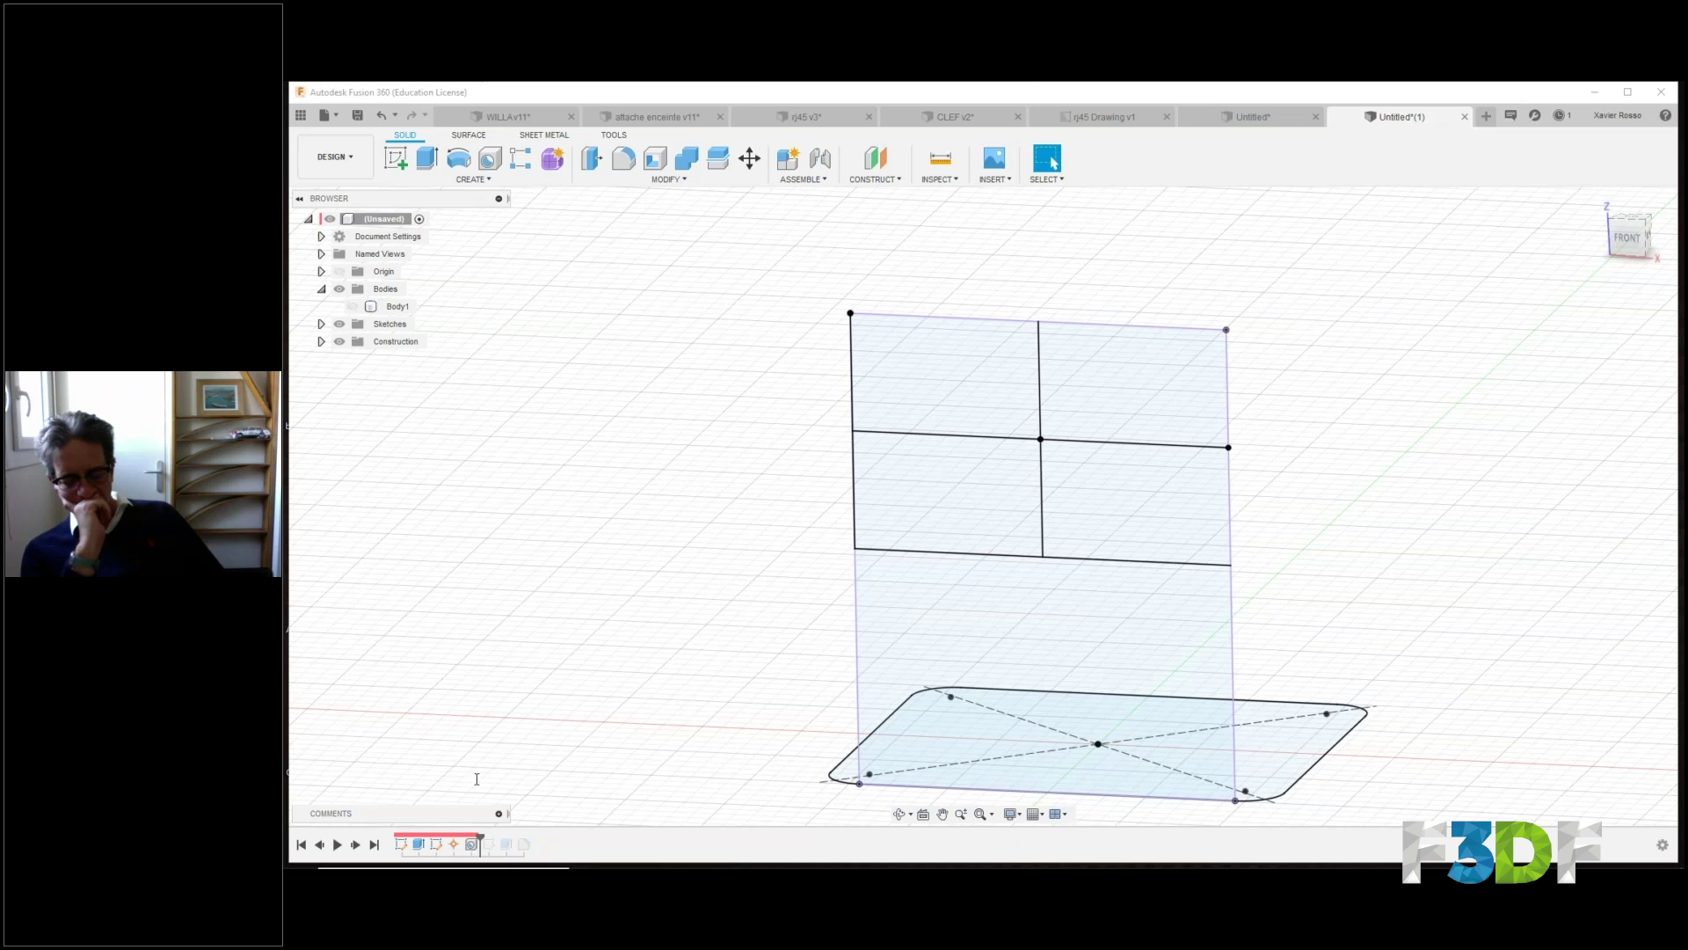
left_click(472, 846)
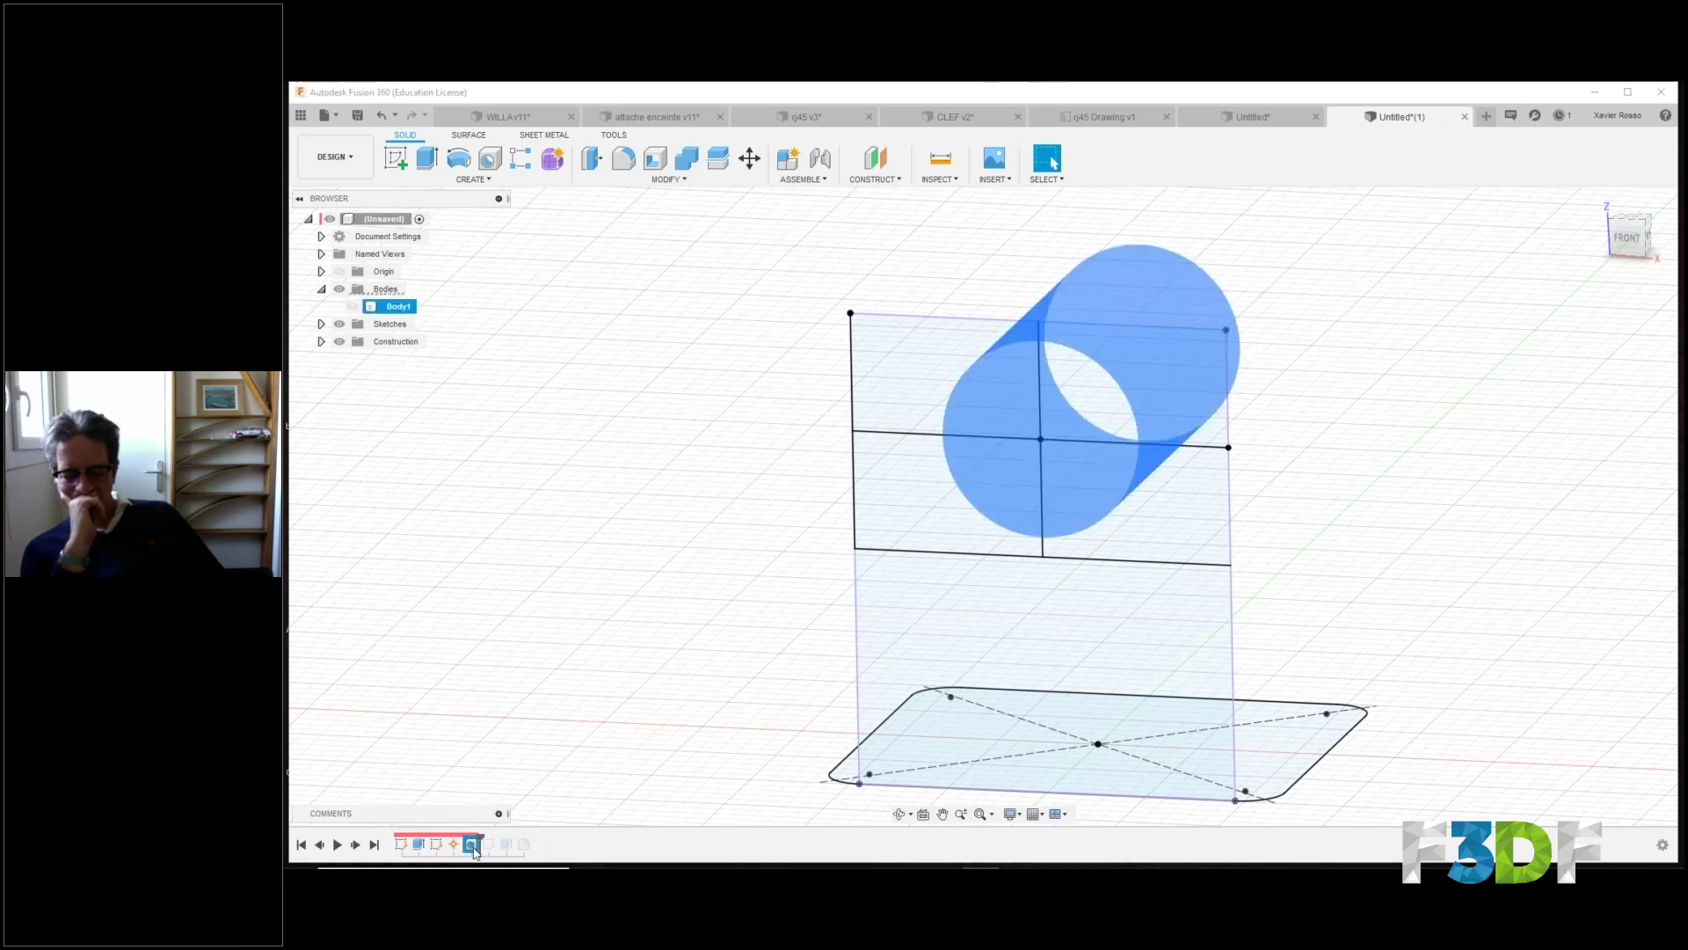
double_click(472, 846)
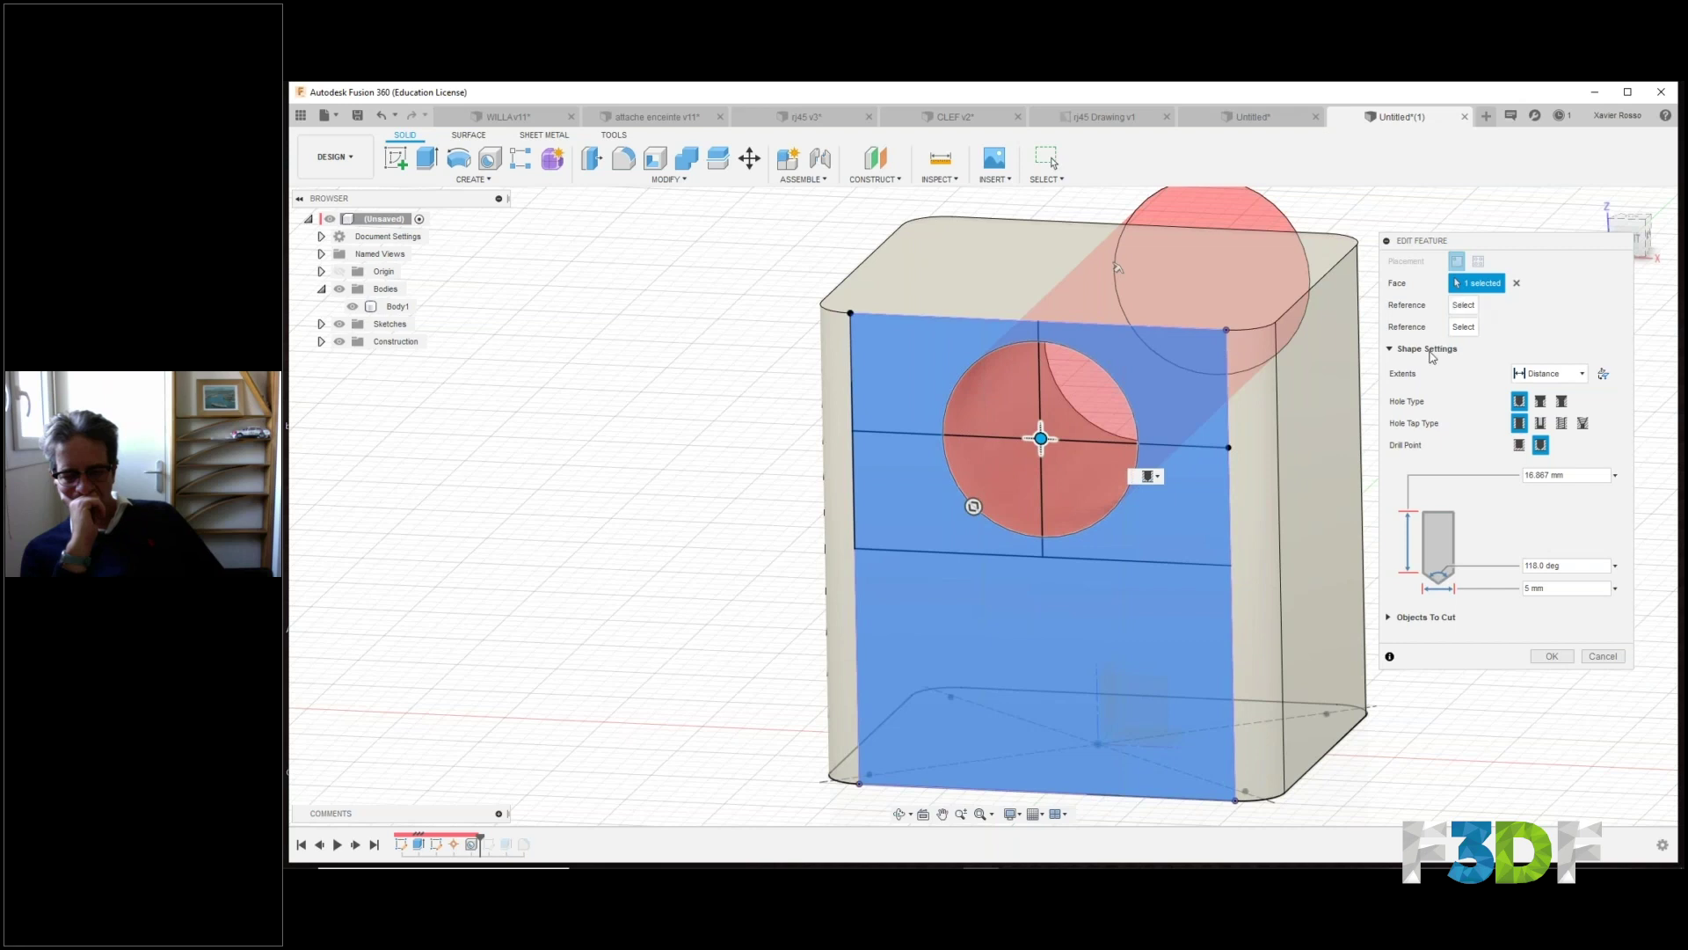
left_click(1405, 618)
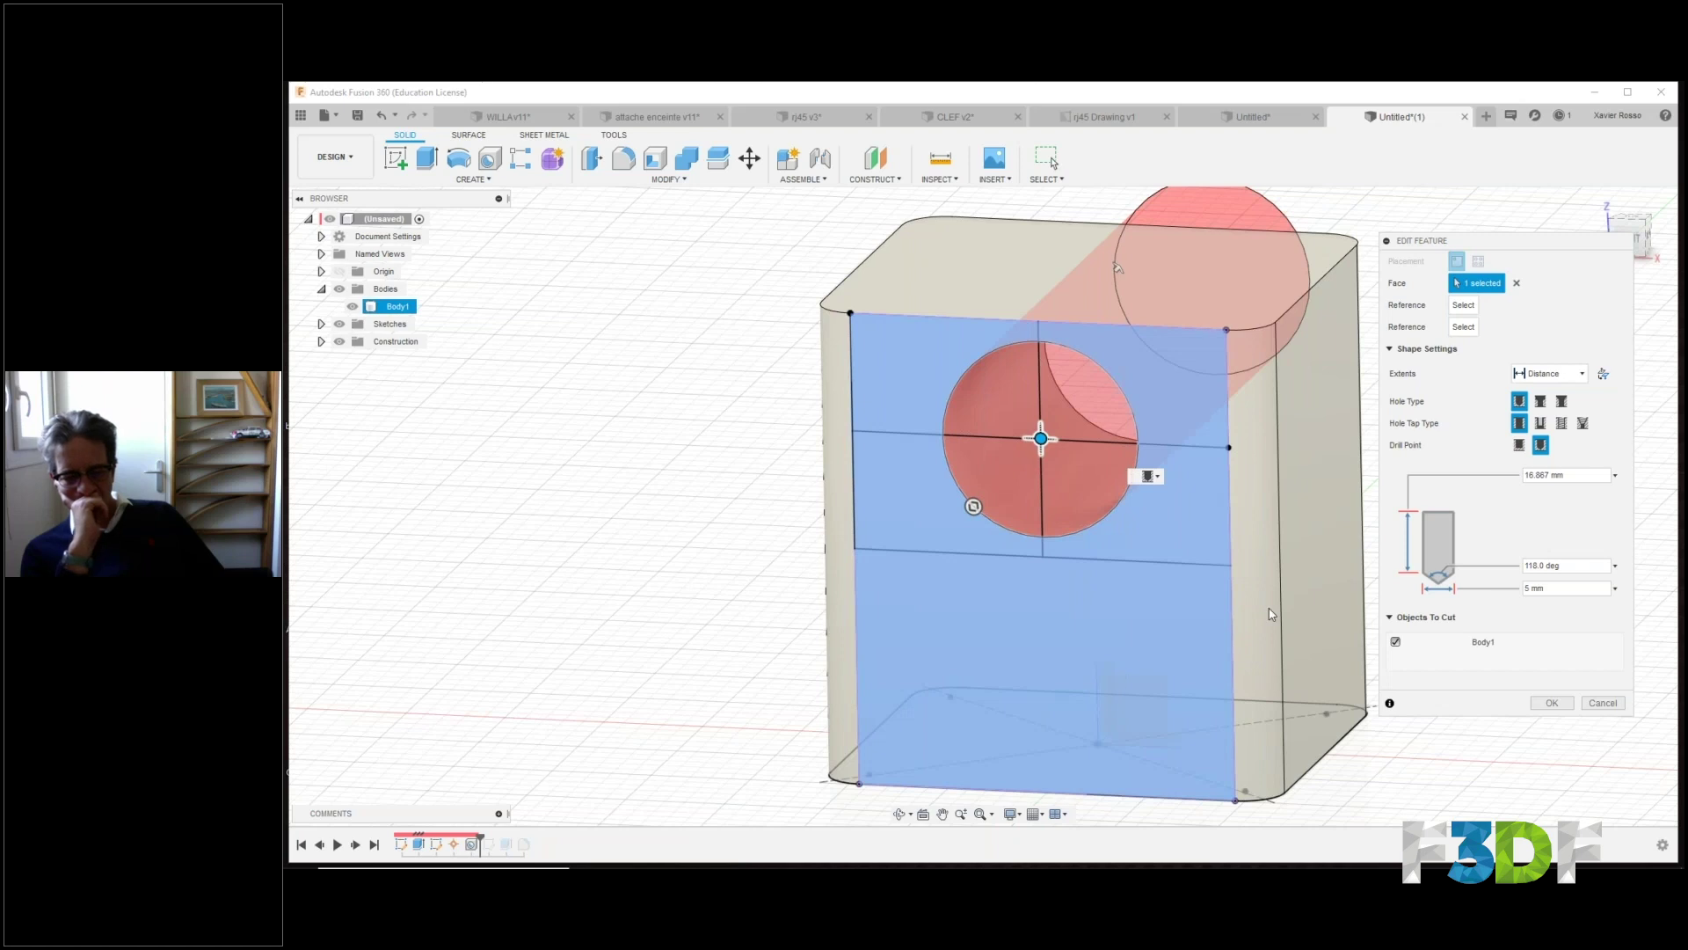
left_click(1553, 375)
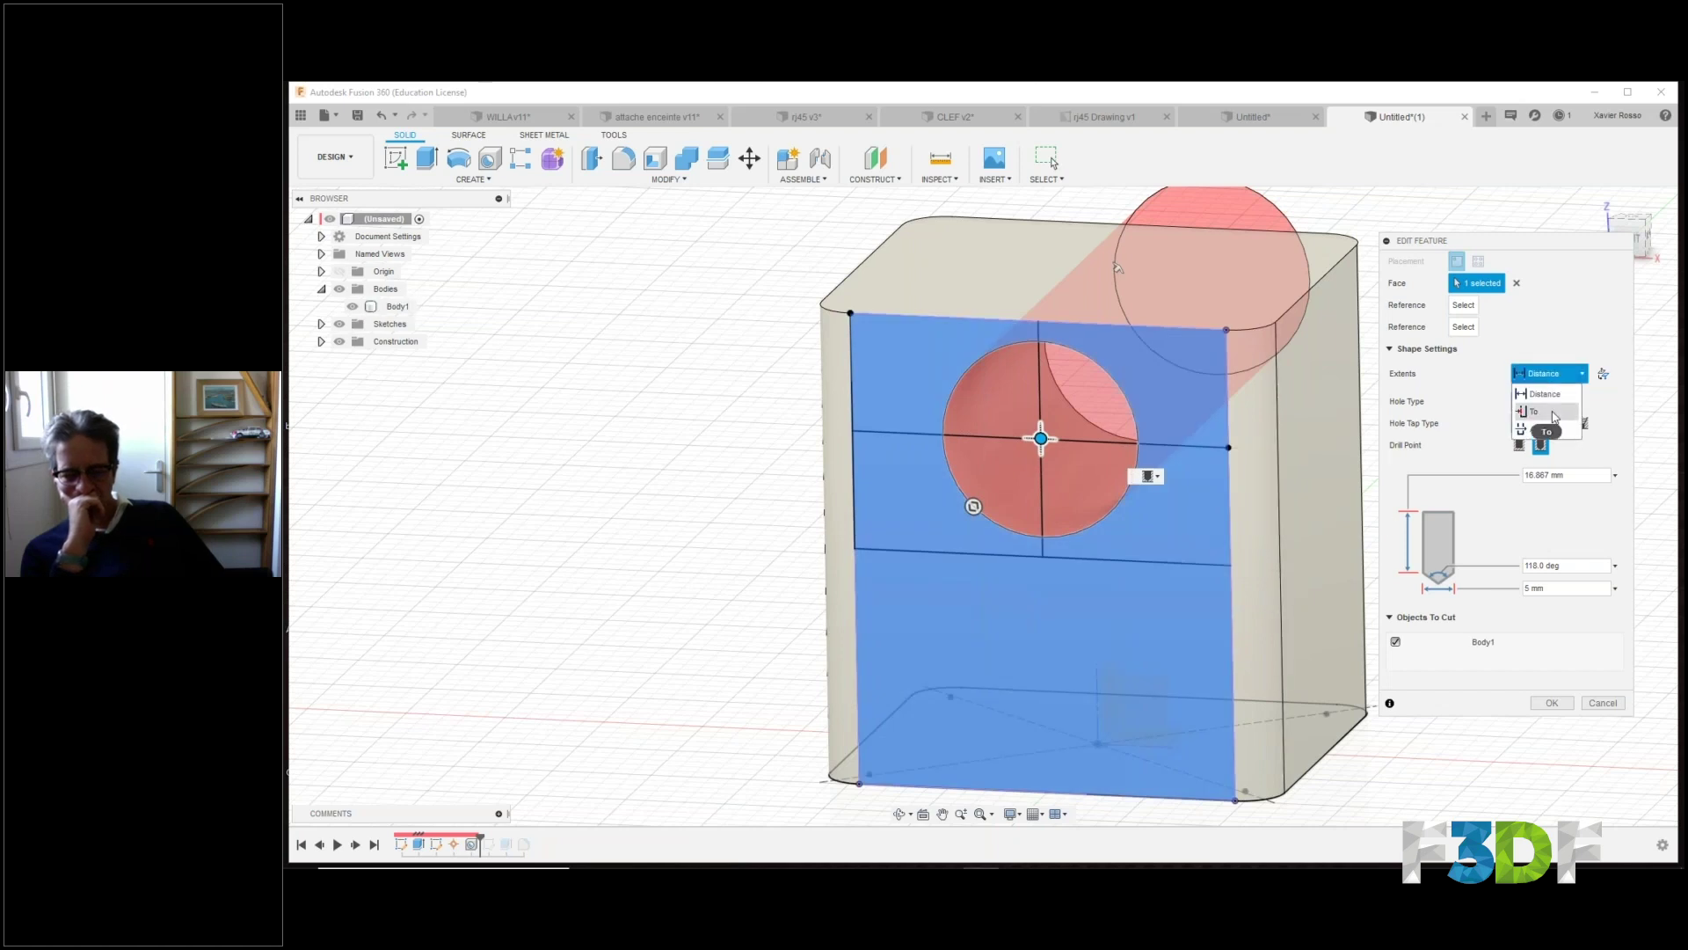
left_click(1555, 393)
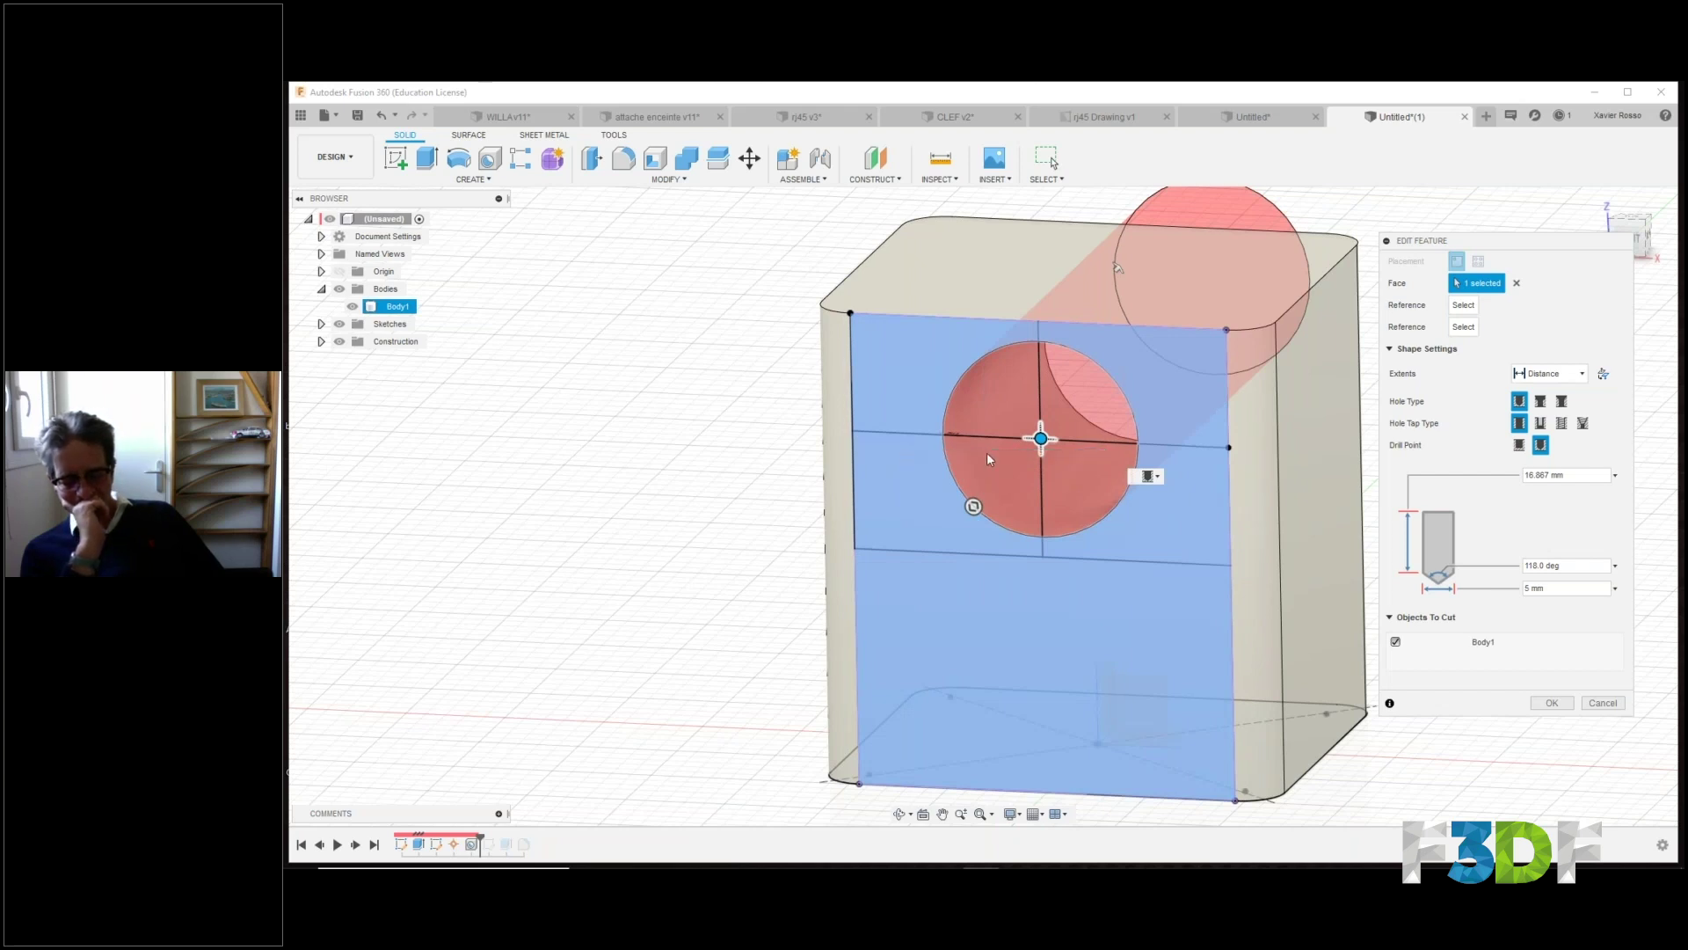
Try moving the hole's centre below the crossing point and onto the face's left edge, and return it to the crossing point.
left_click_drag(1029, 457, 1030, 494)
left_click(1153, 512)
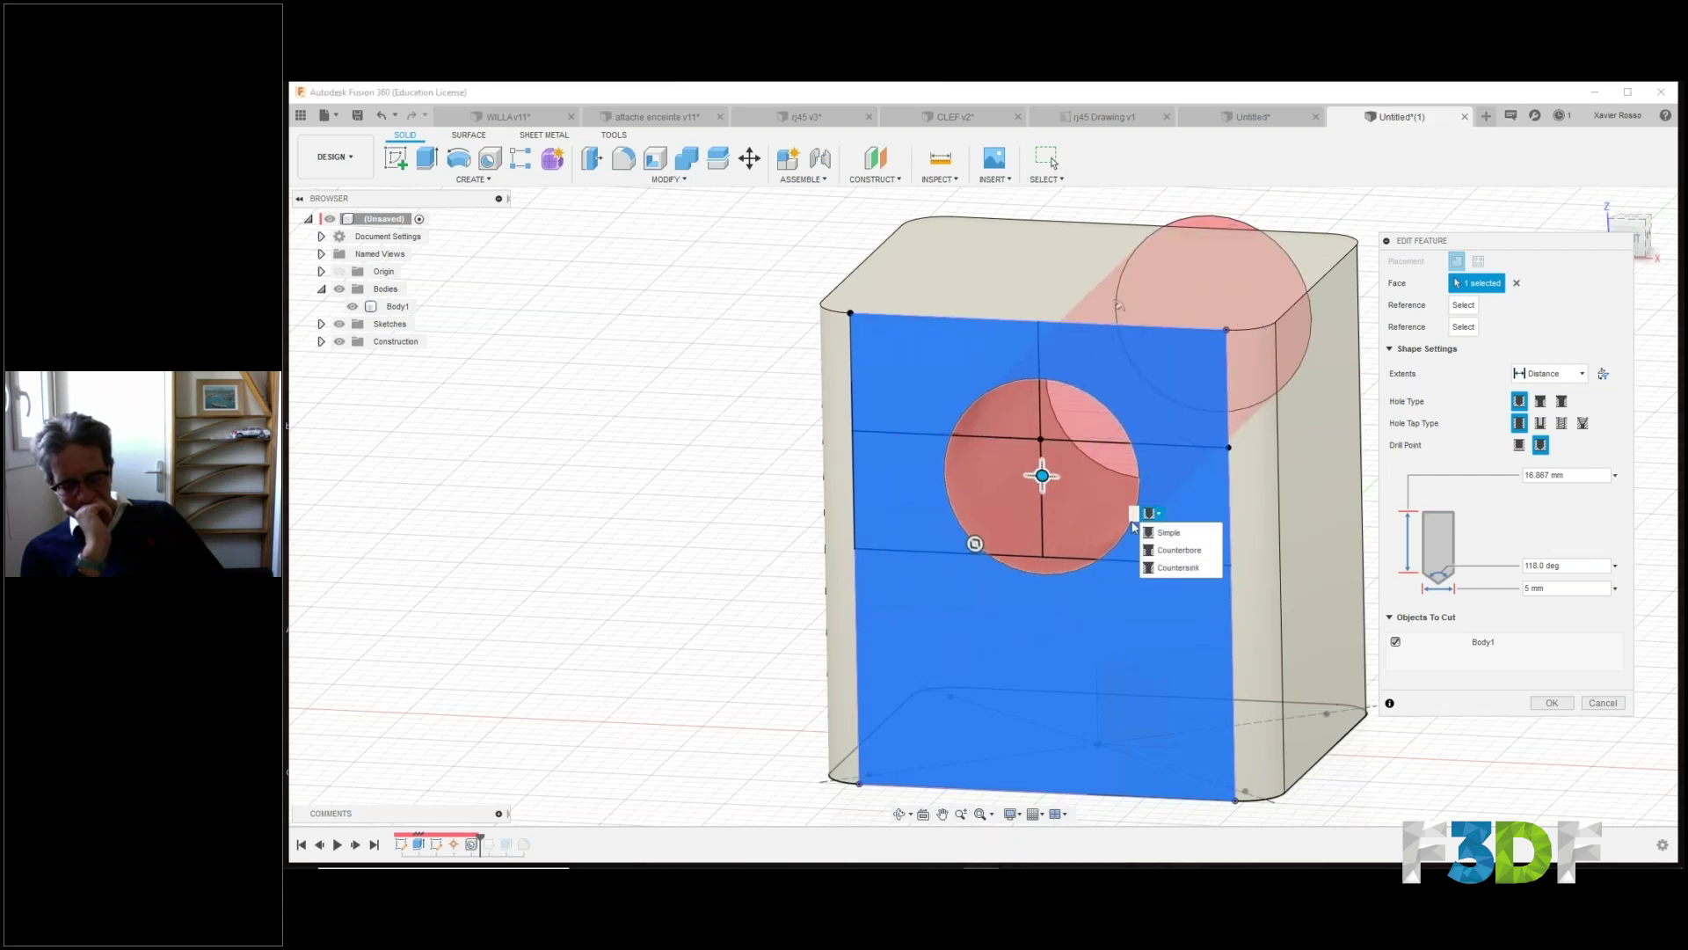
left_click_drag(1042, 475, 1041, 439)
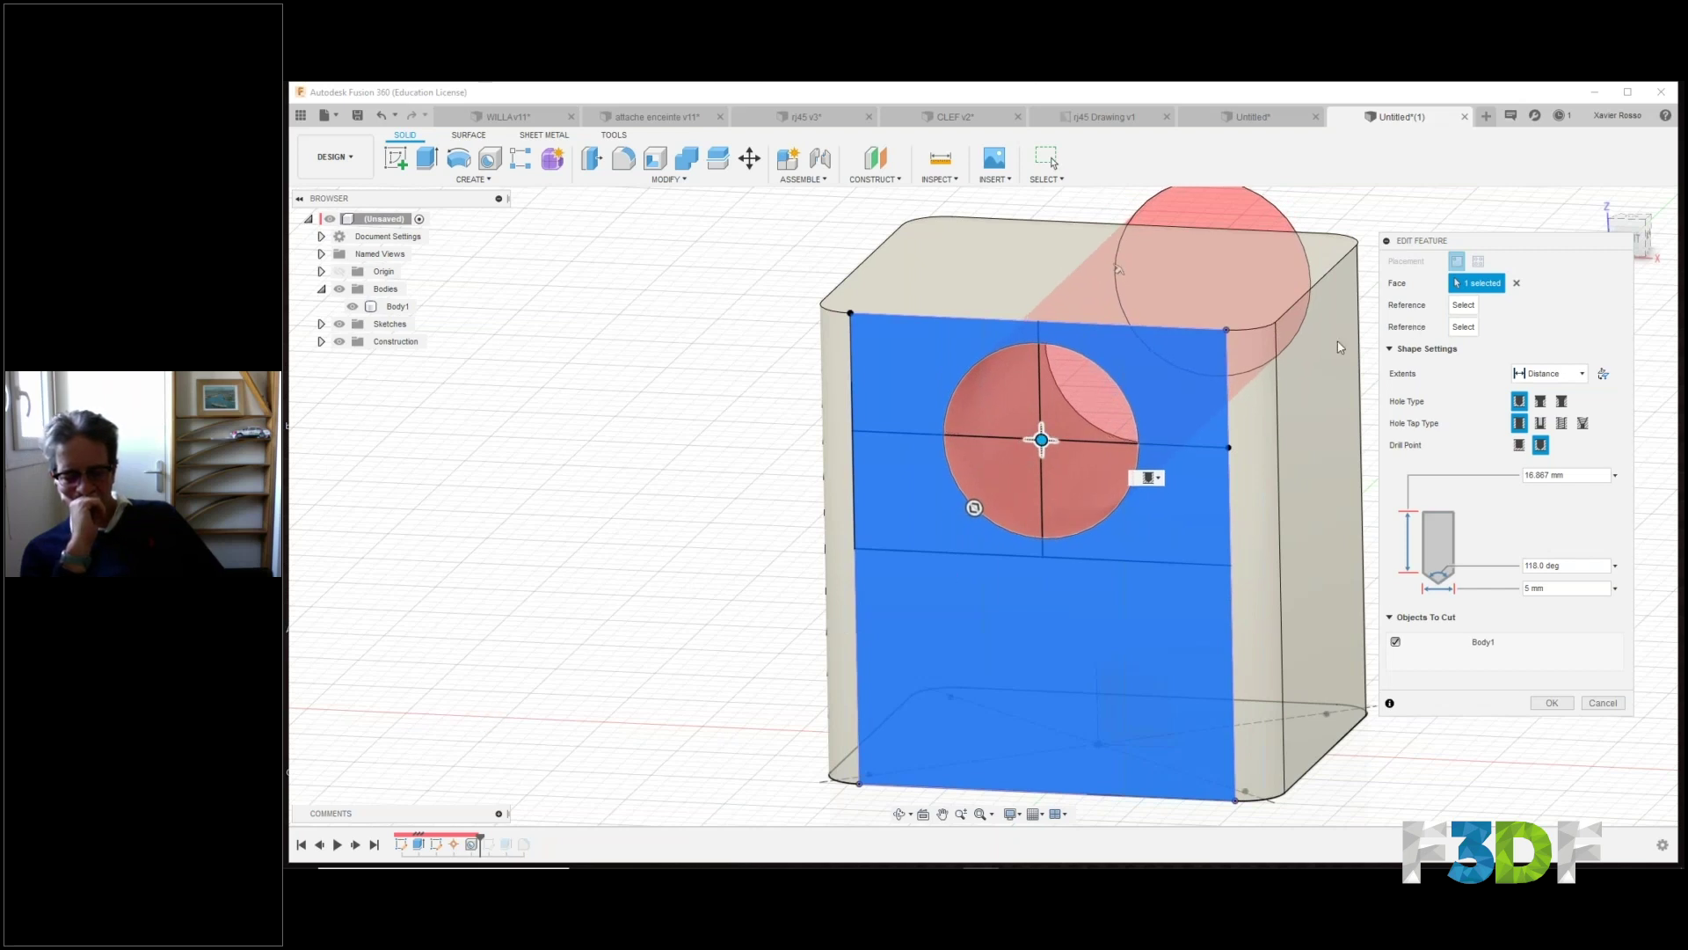
left_click(851, 434)
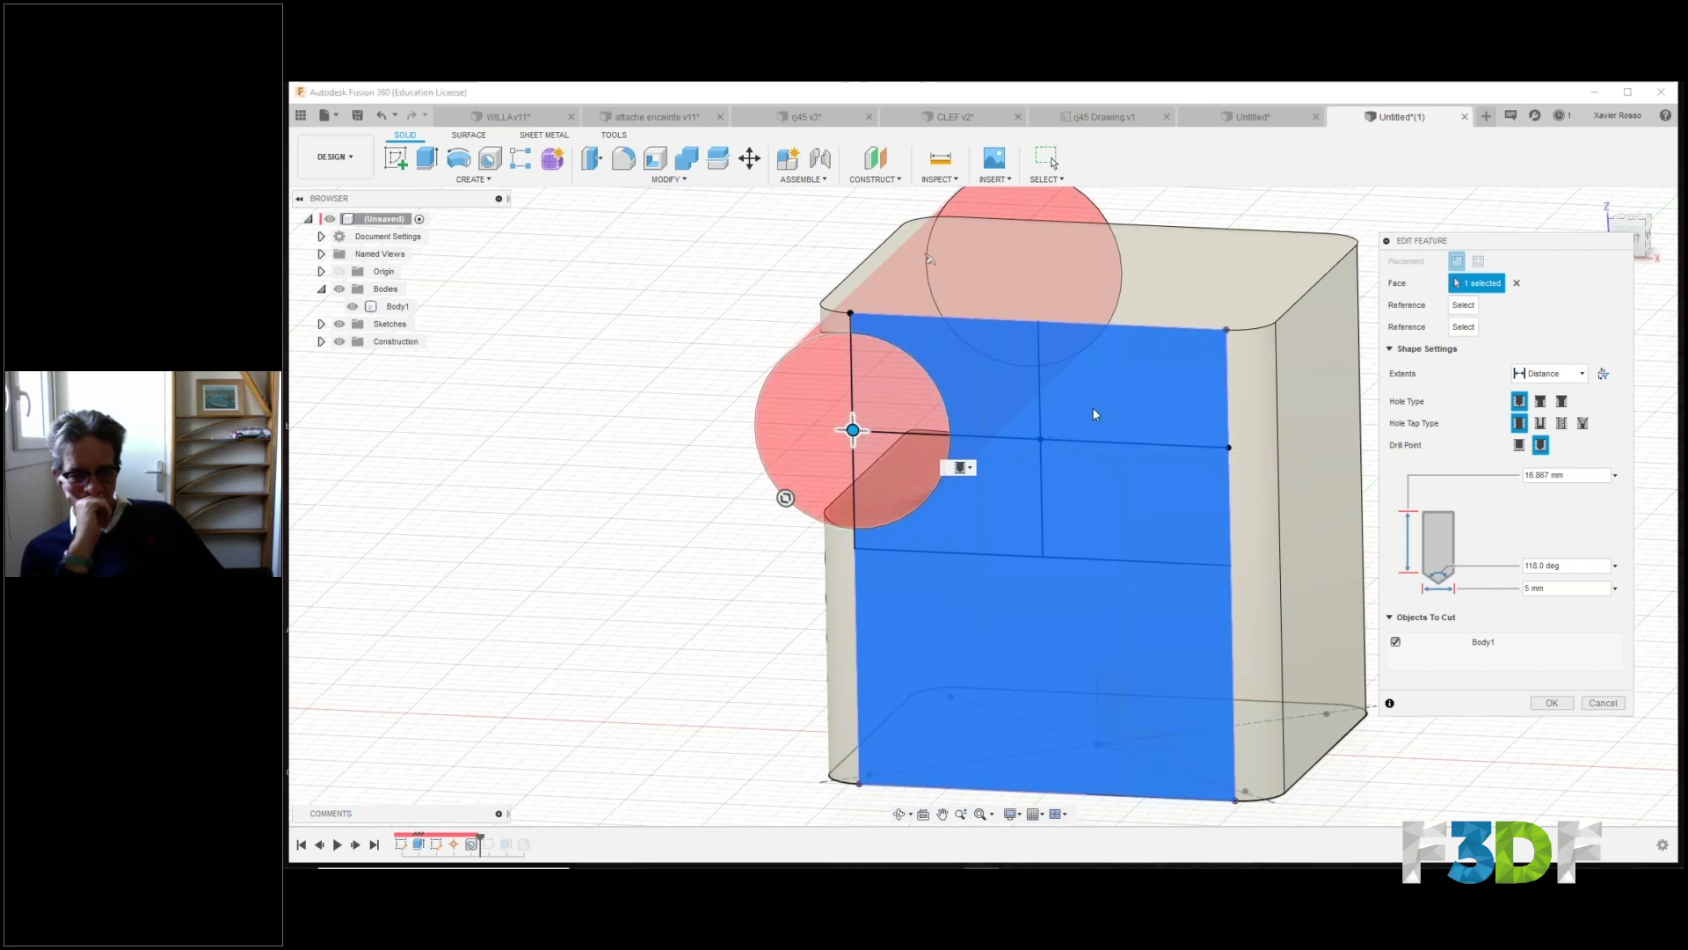
left_click(1040, 439)
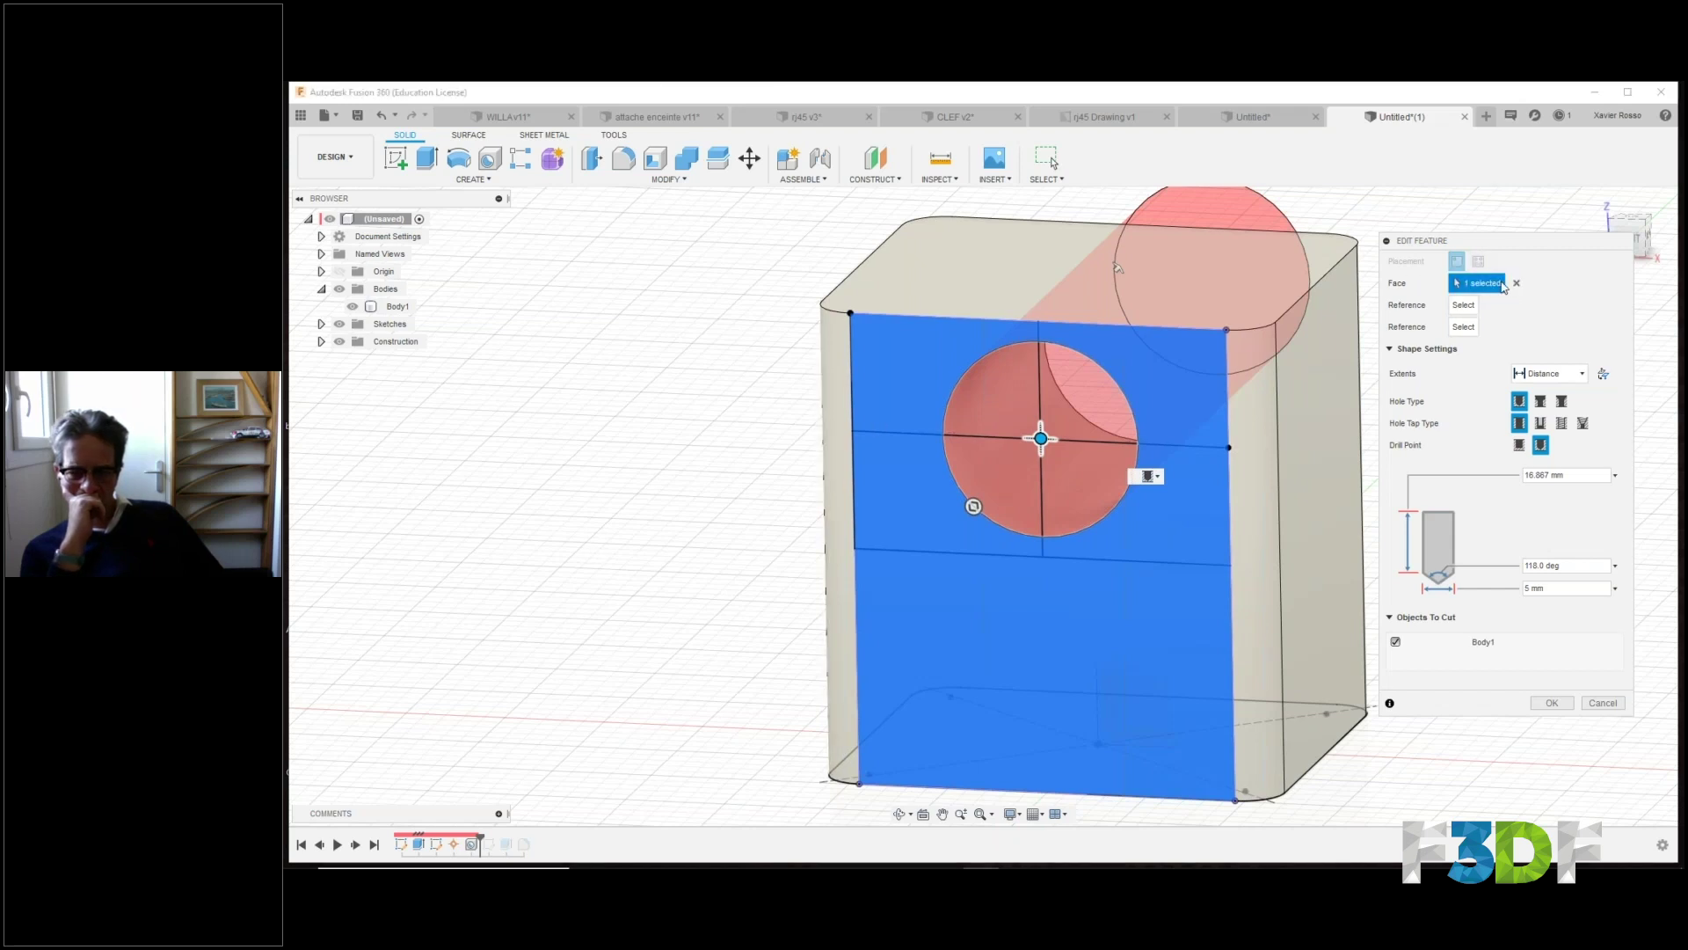
Re-place the hole freehand near the crossing point on the front face, referencing its distance to the face's upper and left edges.
left_click(1478, 261)
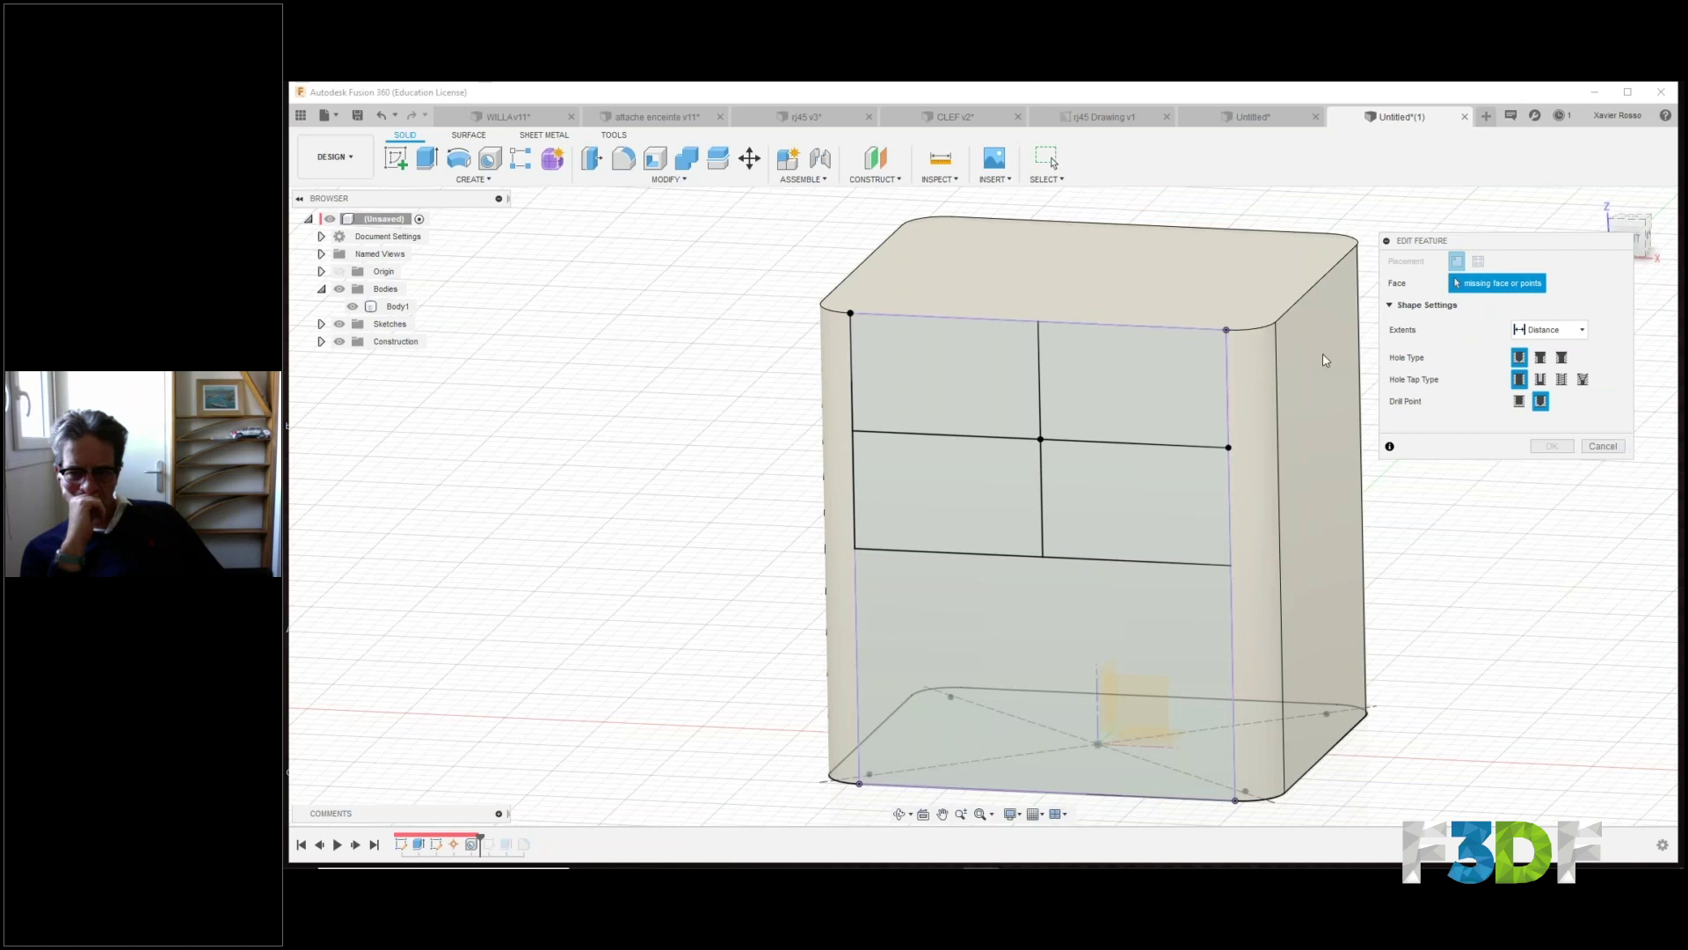
left_click(1068, 450)
left_click_drag(1069, 449, 1051, 431)
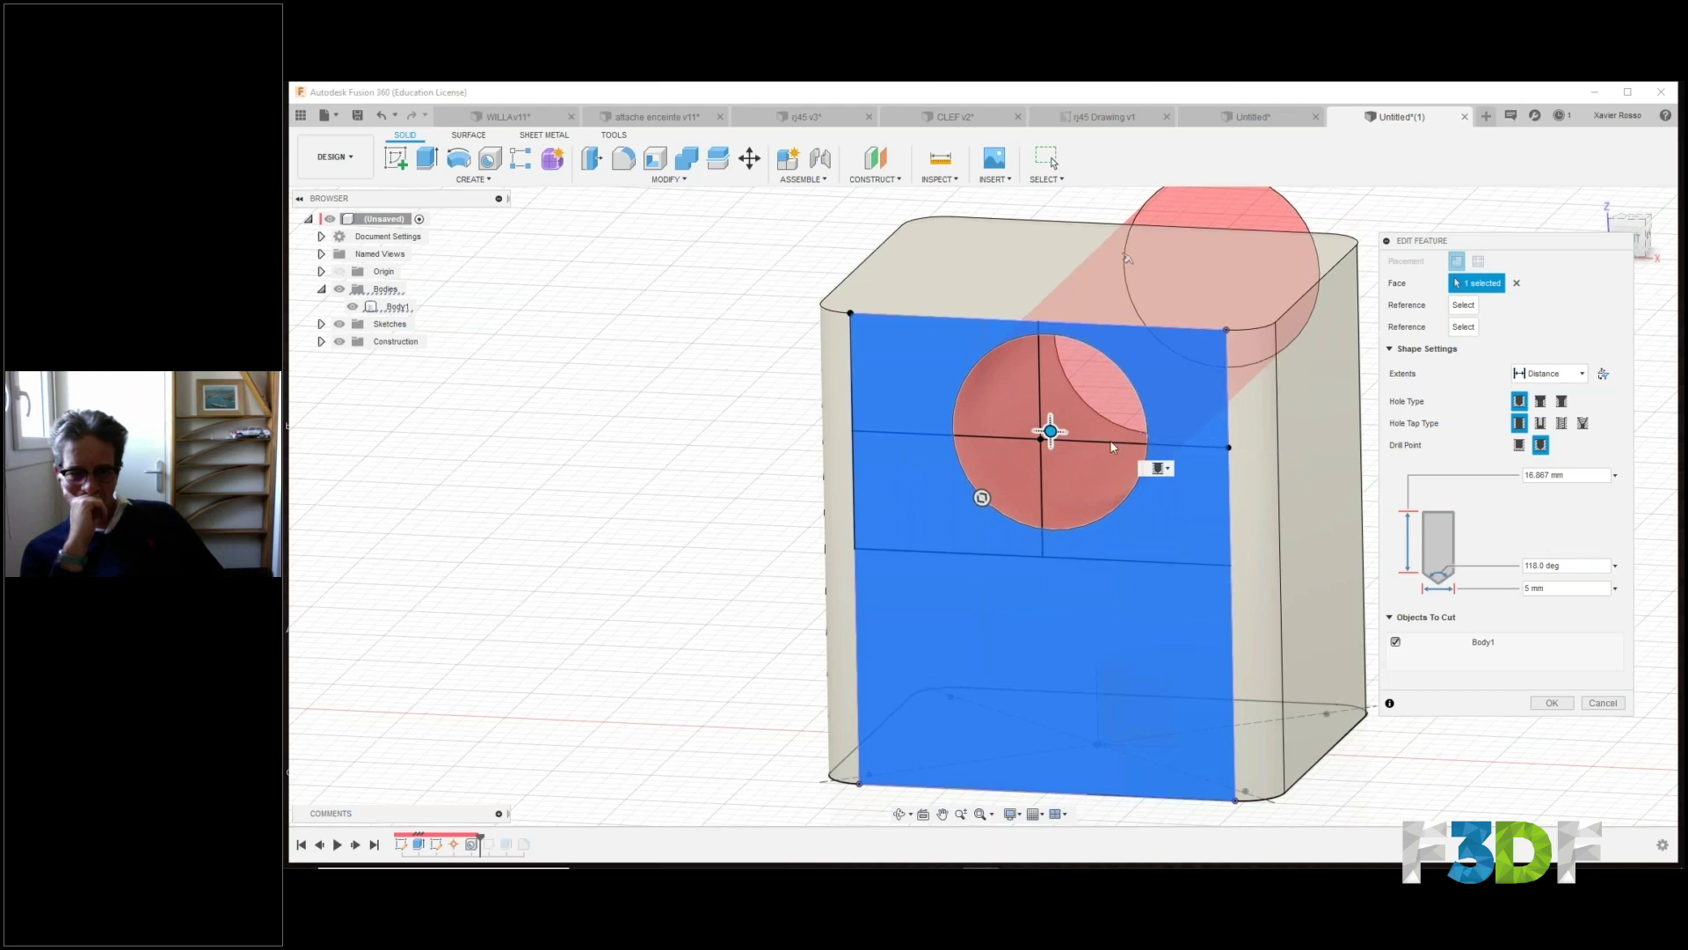
left_click(1113, 324)
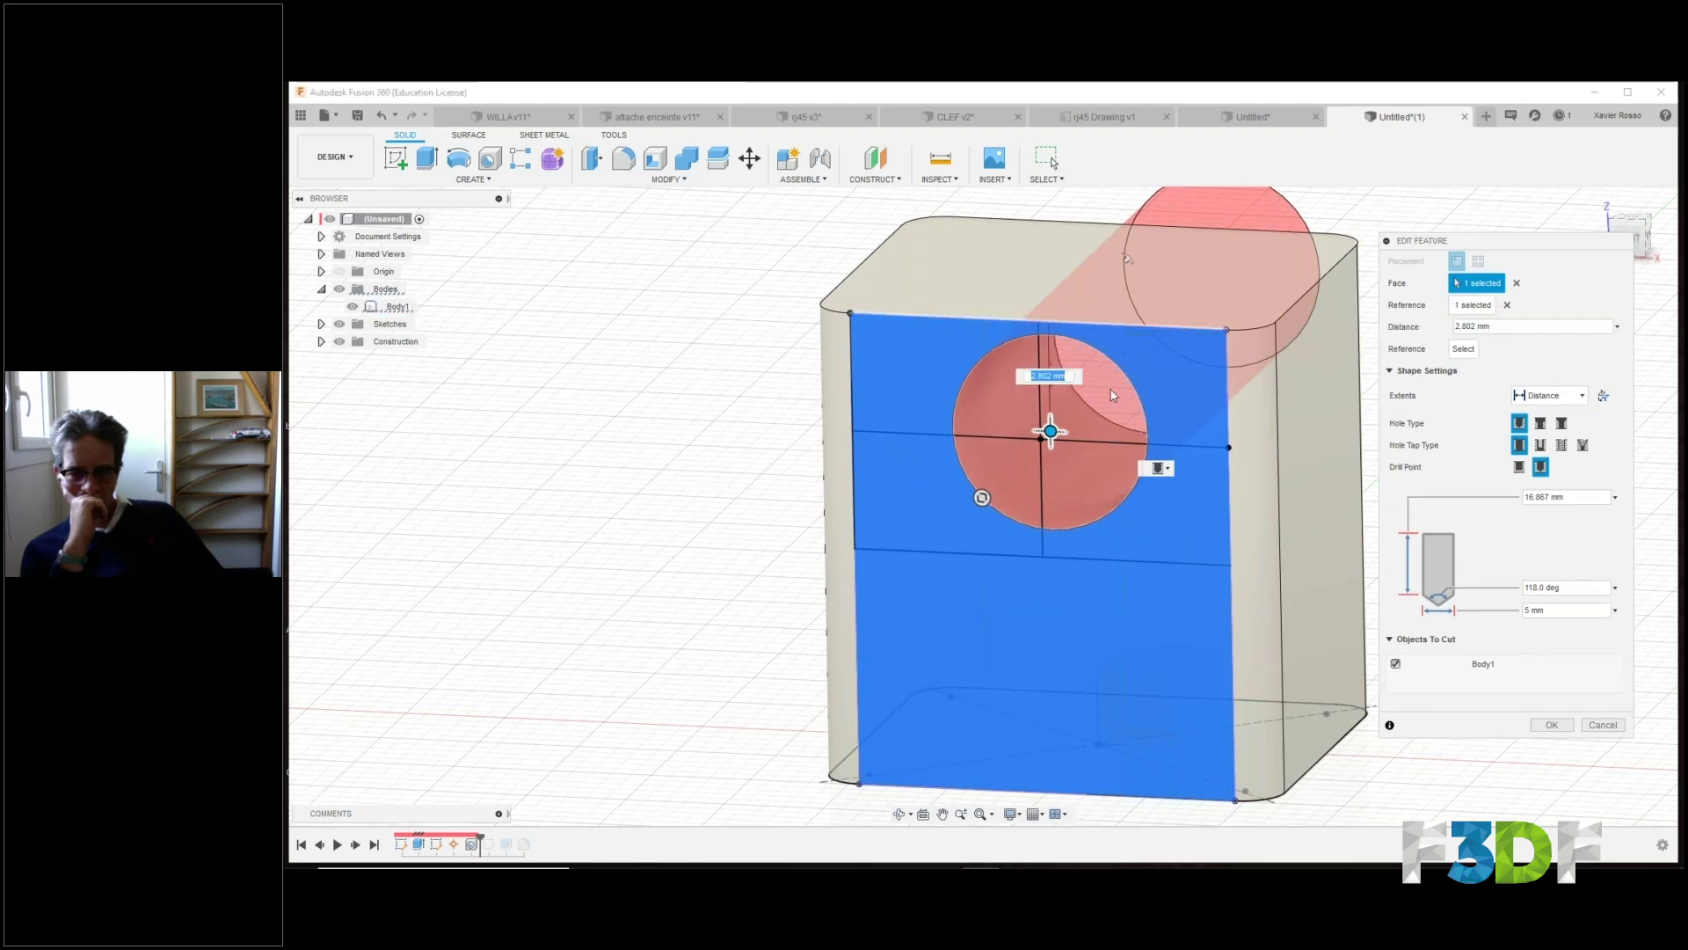
left_click_drag(1075, 416, 1116, 422)
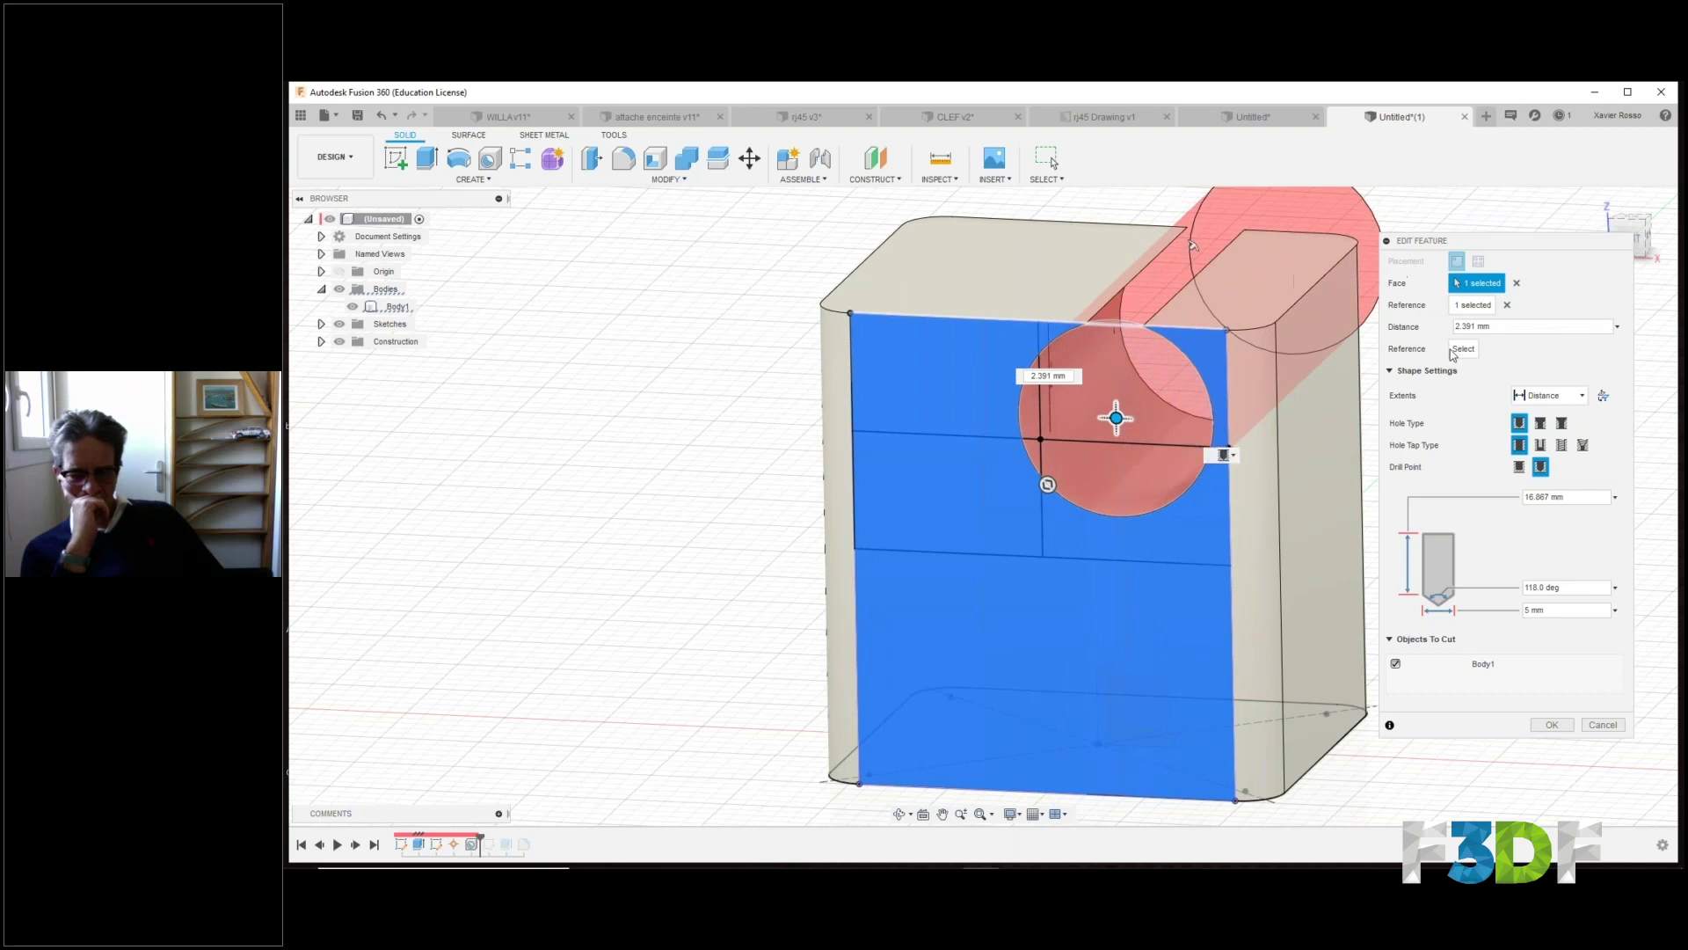
left_click(859, 476)
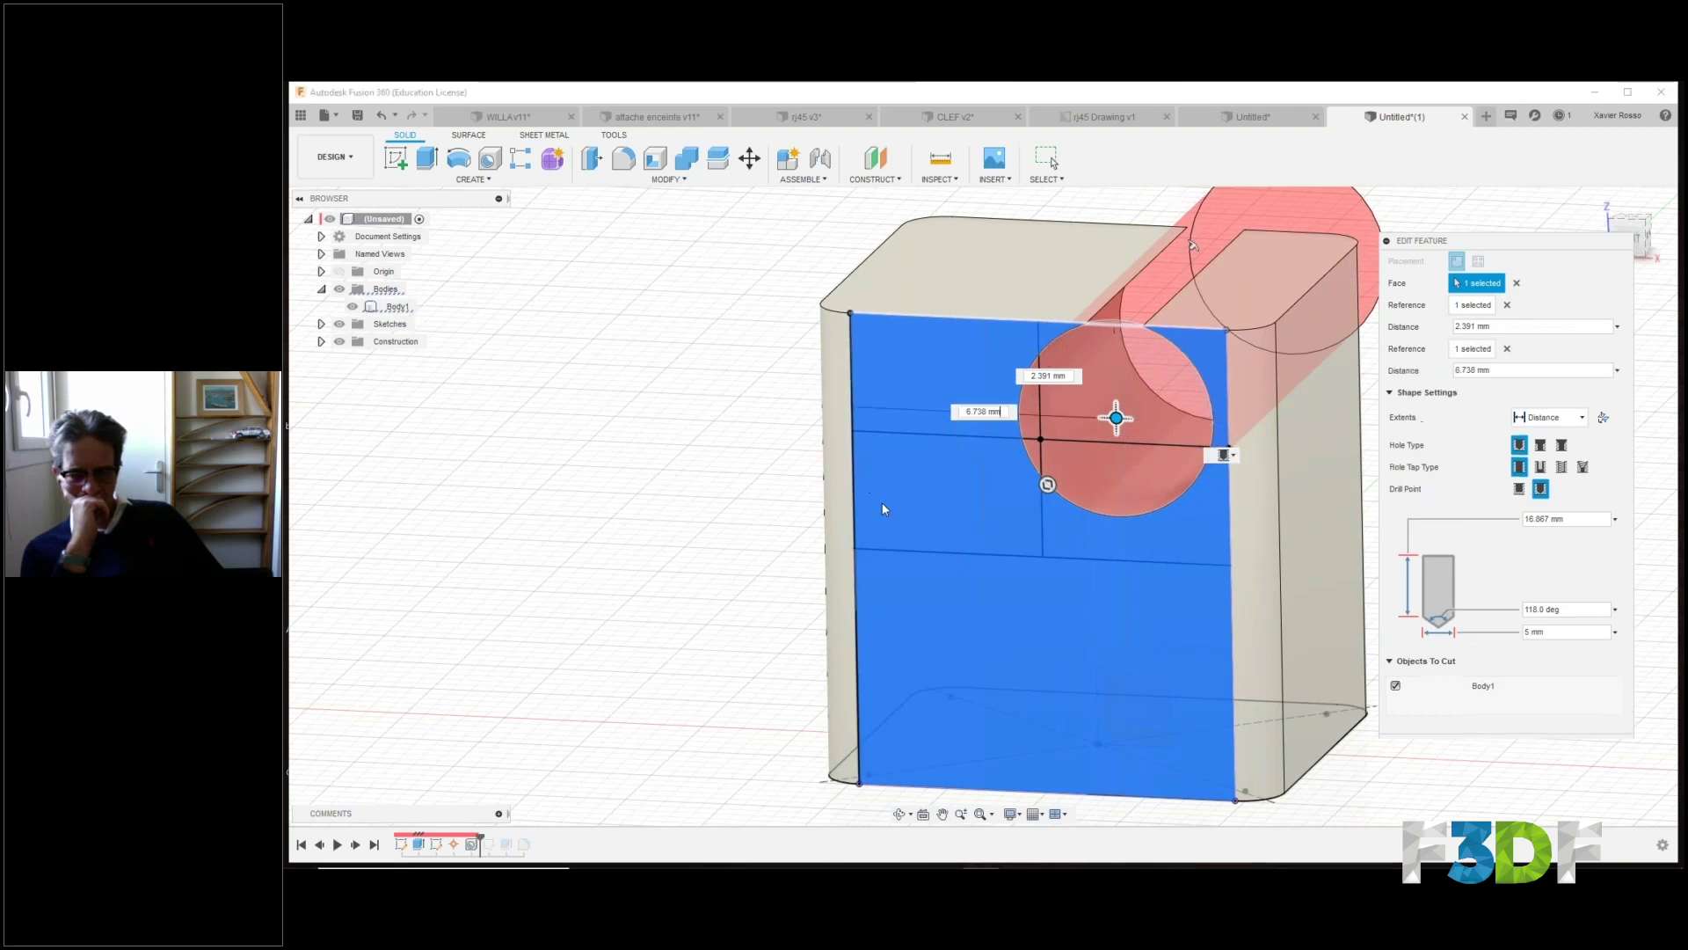
Try moving the referenced hole's centre below the crossing point and onto the face's right-edge point, and return it near the crossing point.
left_click_drag(1116, 418, 1060, 466)
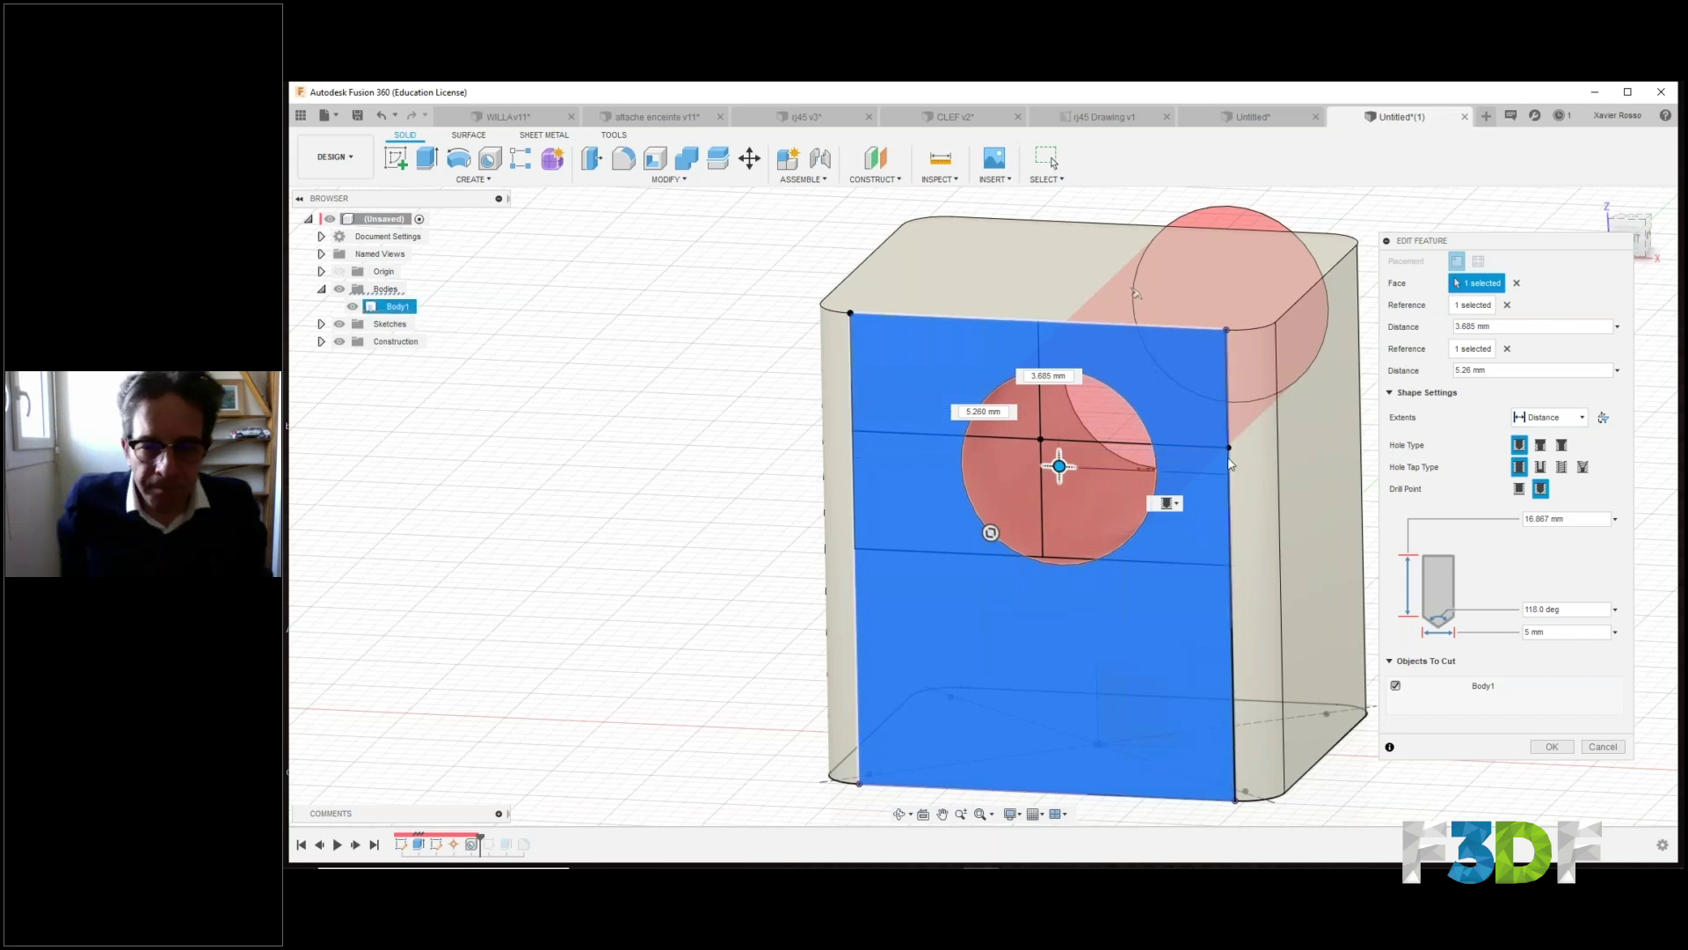
left_click(1230, 452)
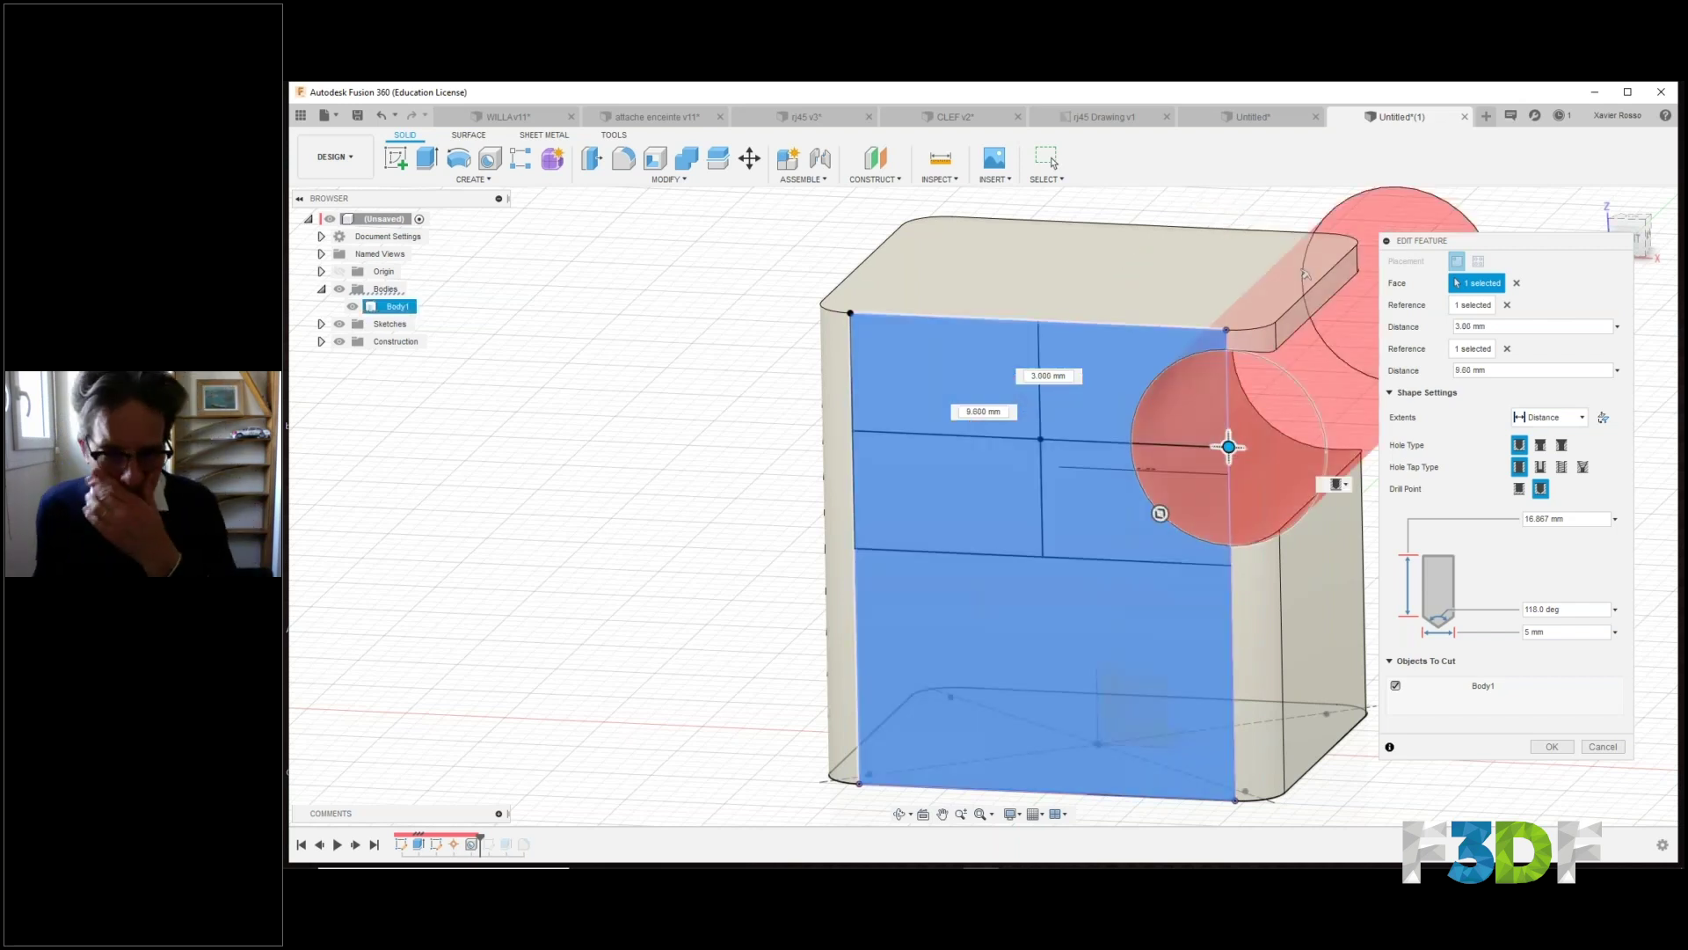
left_click_drag(1209, 456, 1050, 436)
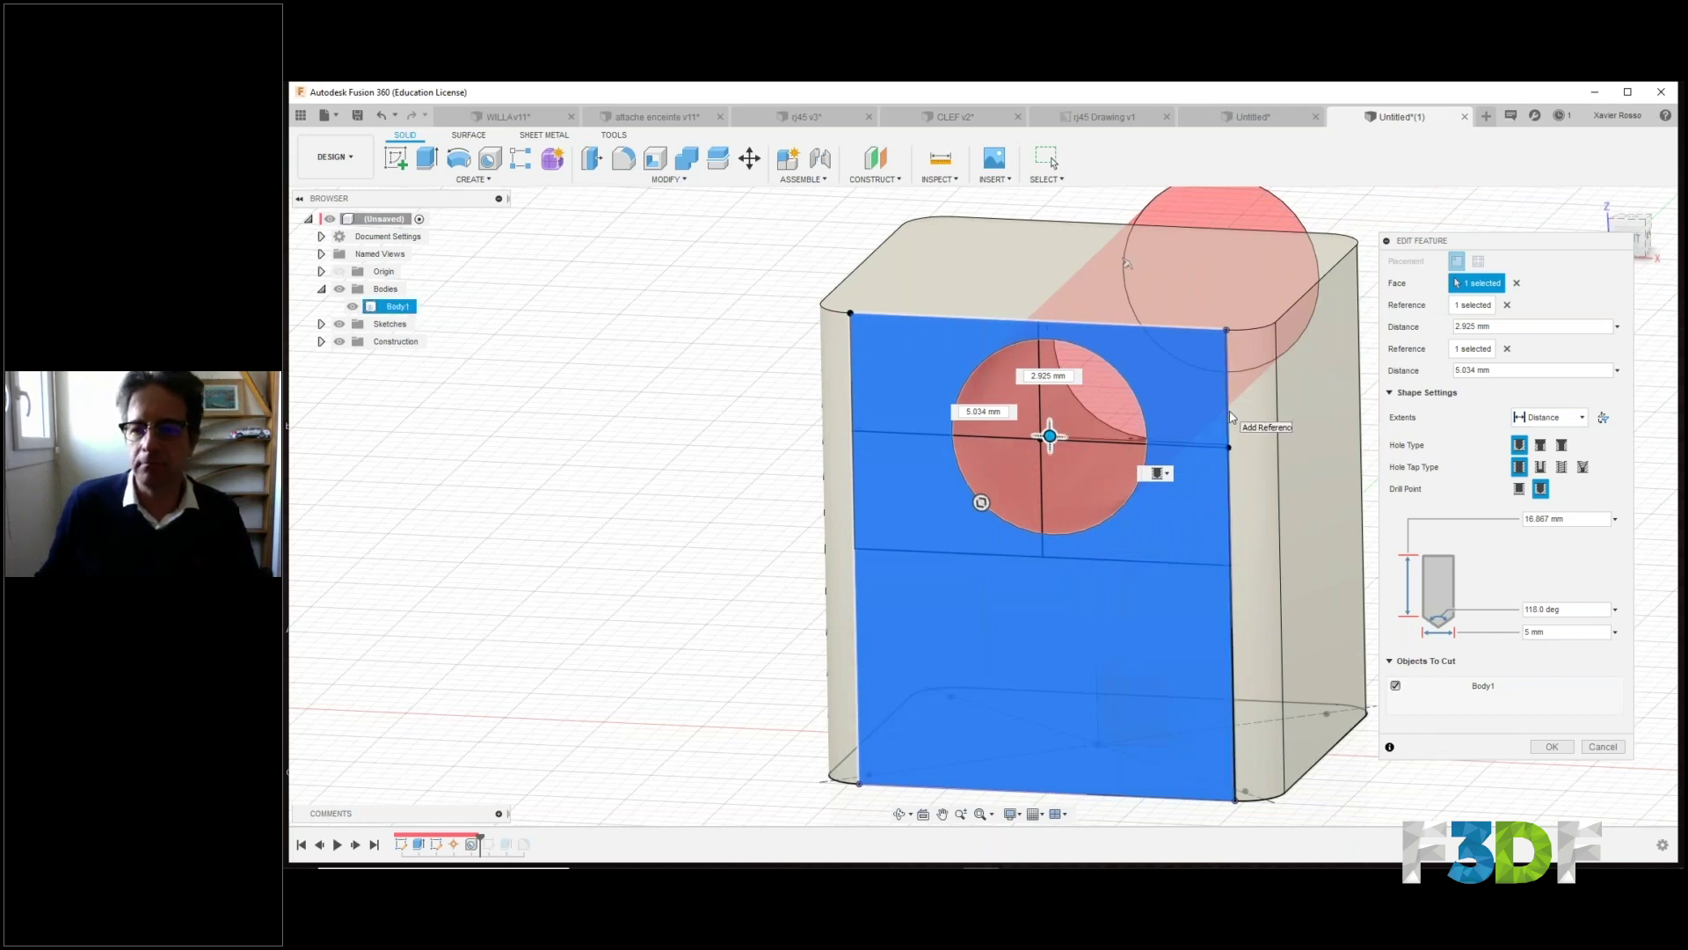
Replace the hole's references with the face's right and upper edges, shift its centre slightly, and clear the face selection.
left_click(1507, 305)
left_click(1507, 327)
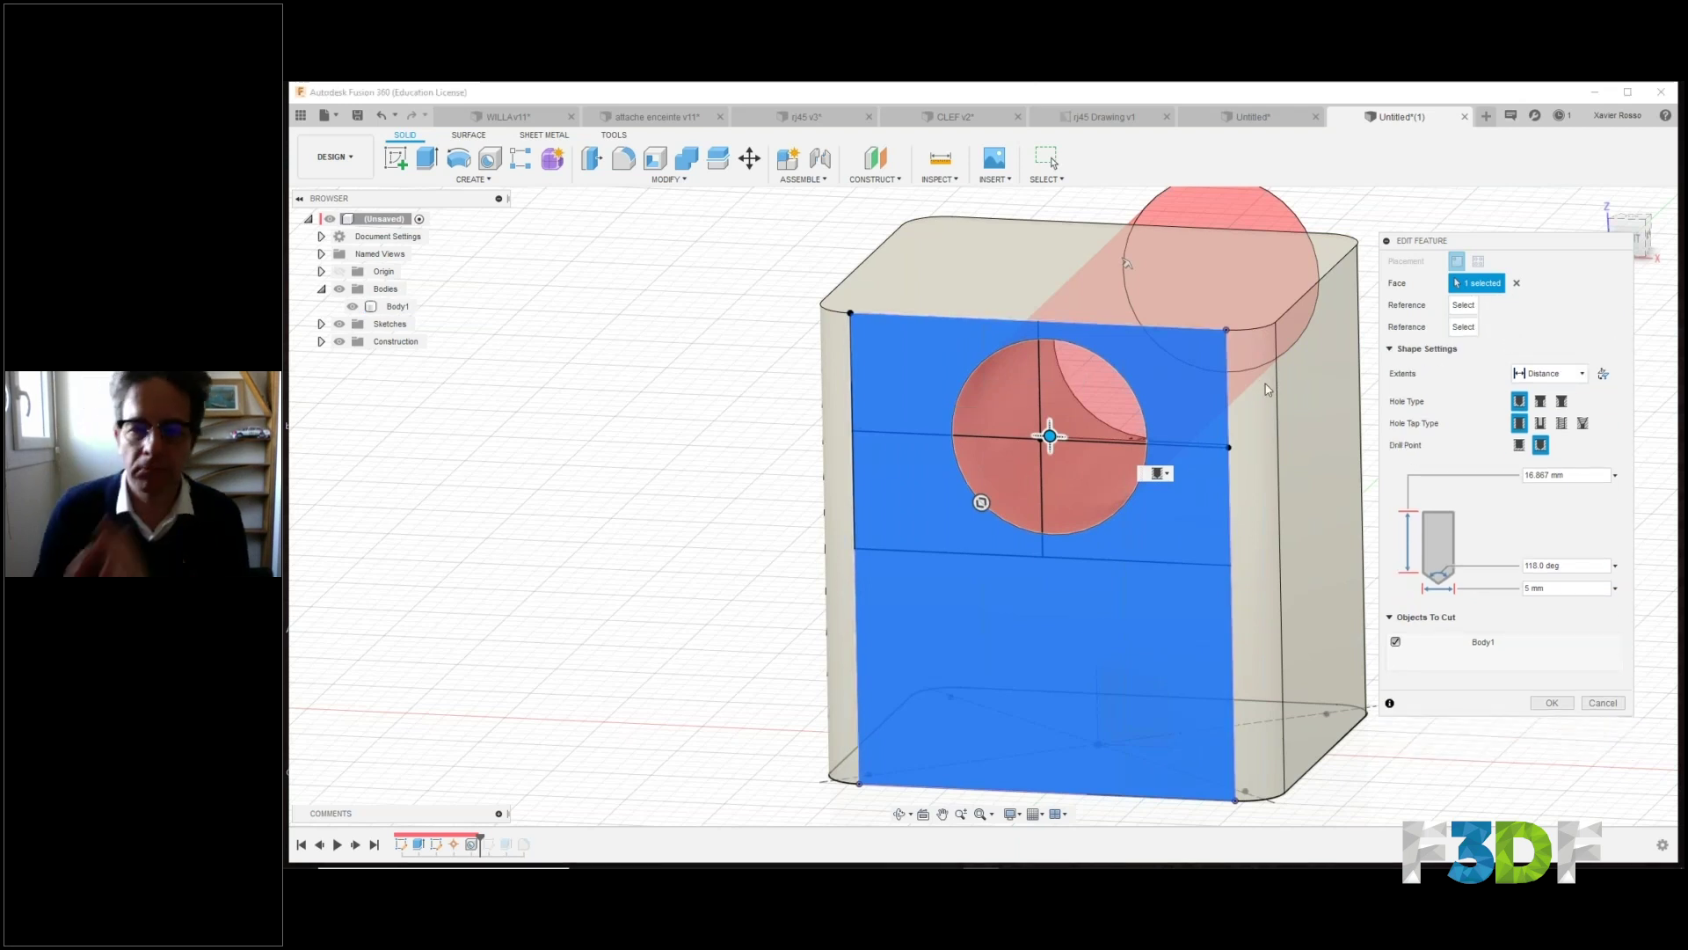
left_click(1229, 401)
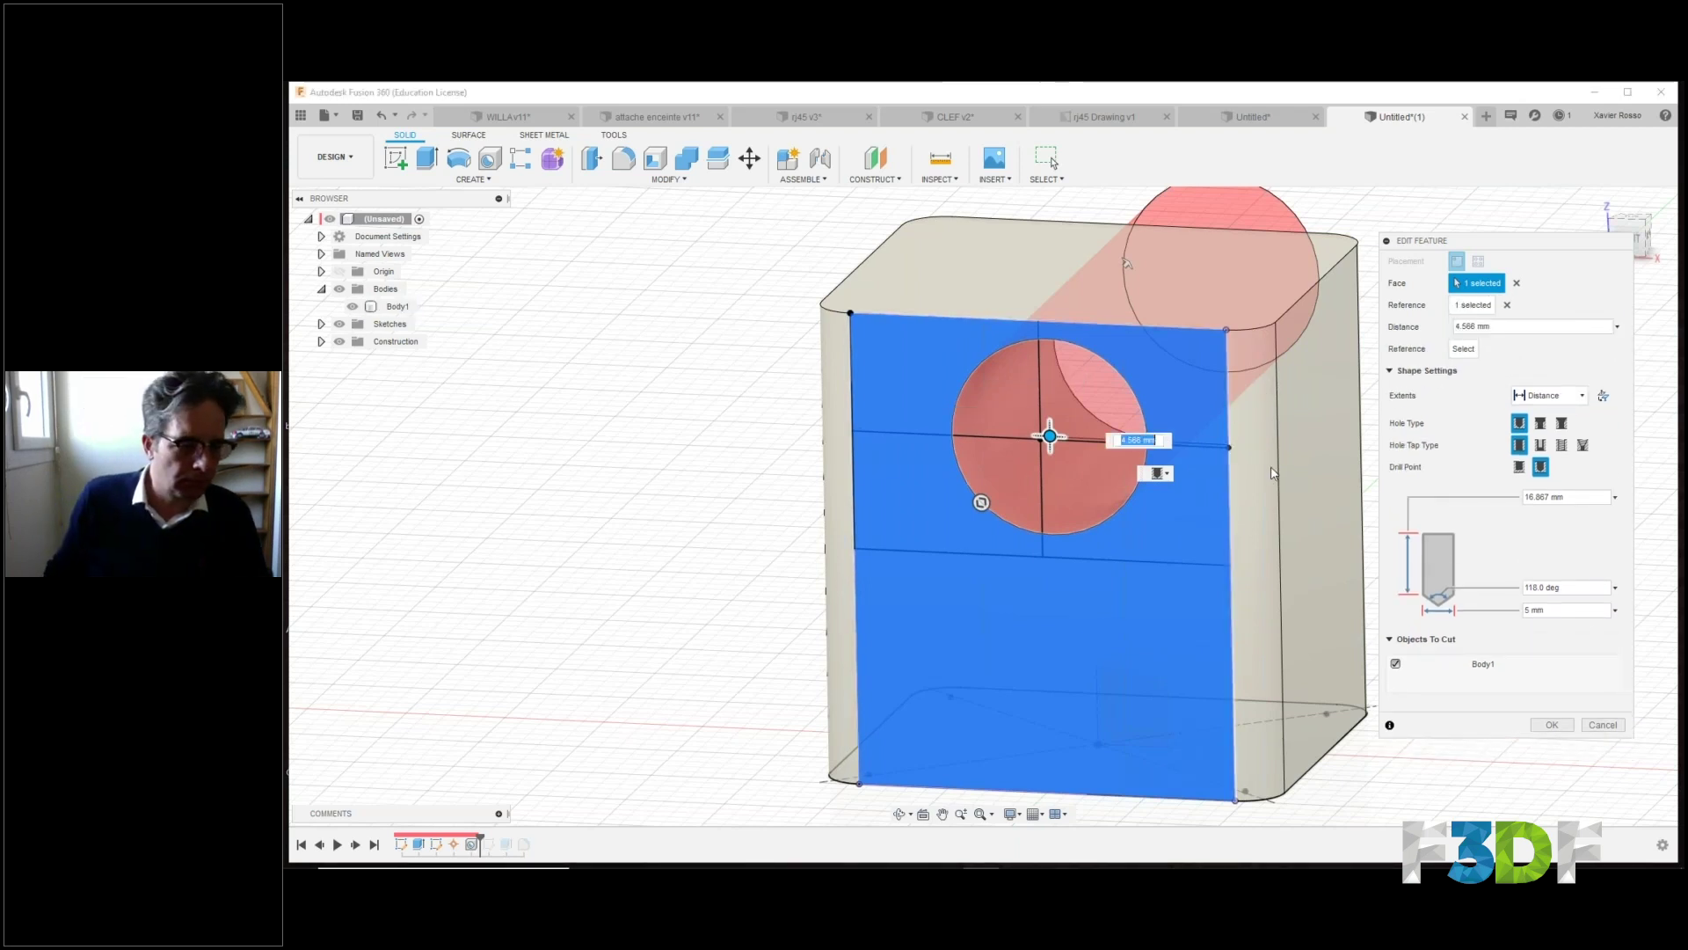
left_click(1466, 351)
left_click(1196, 329)
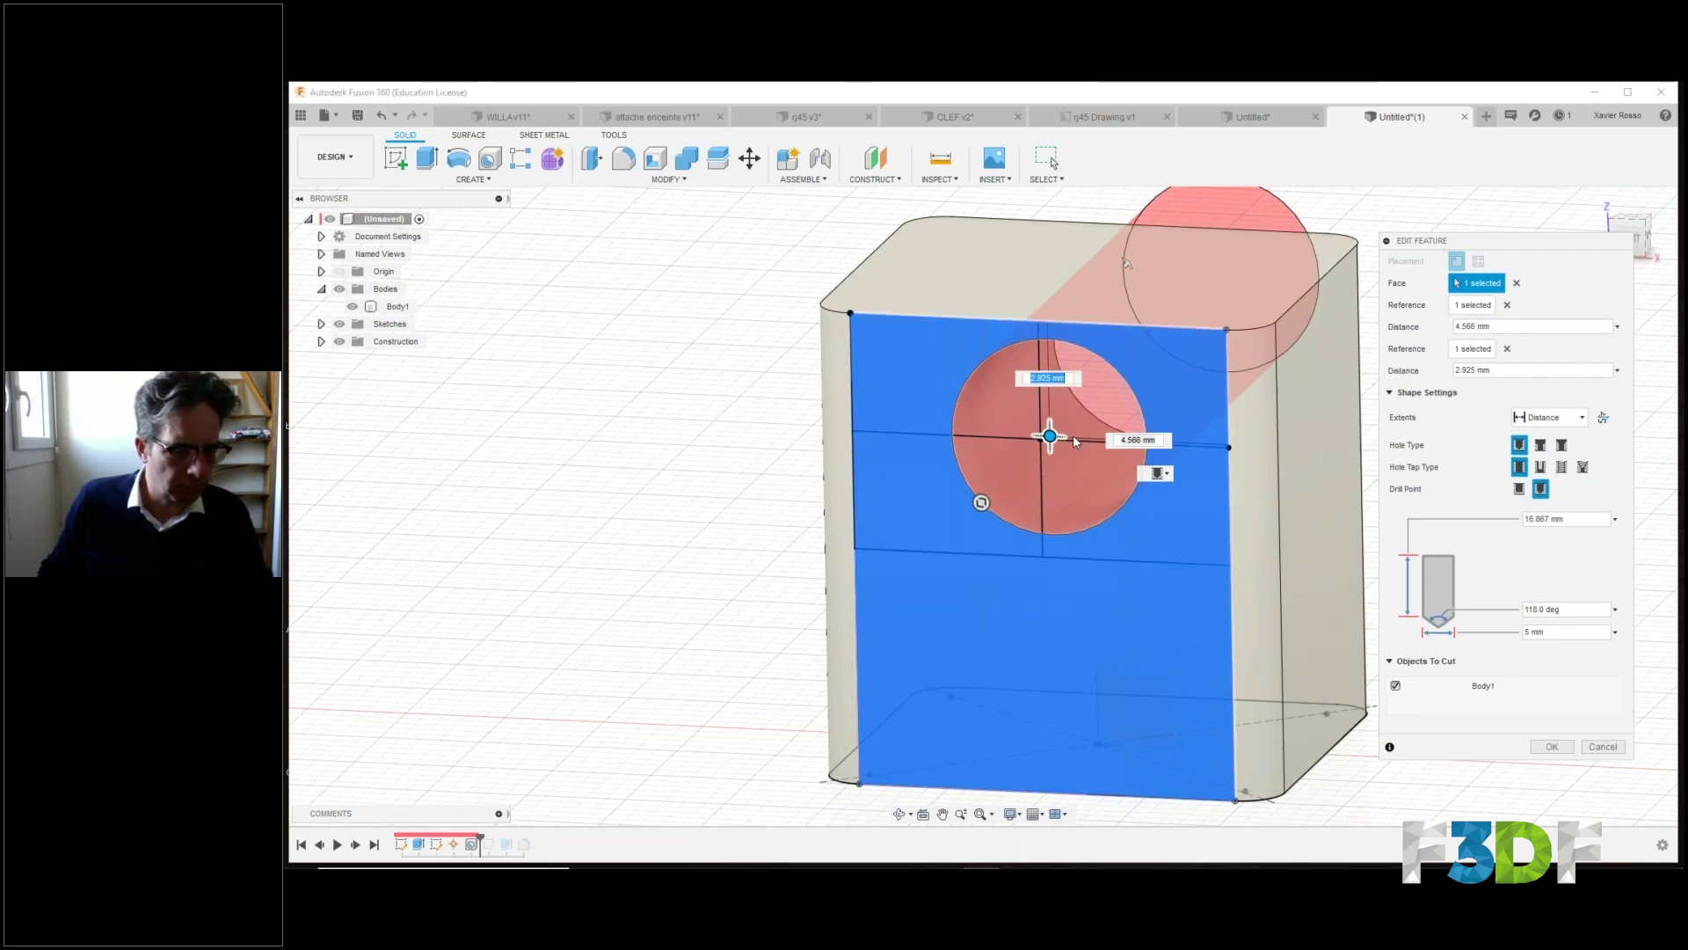
left_click_drag(1050, 437, 1043, 442)
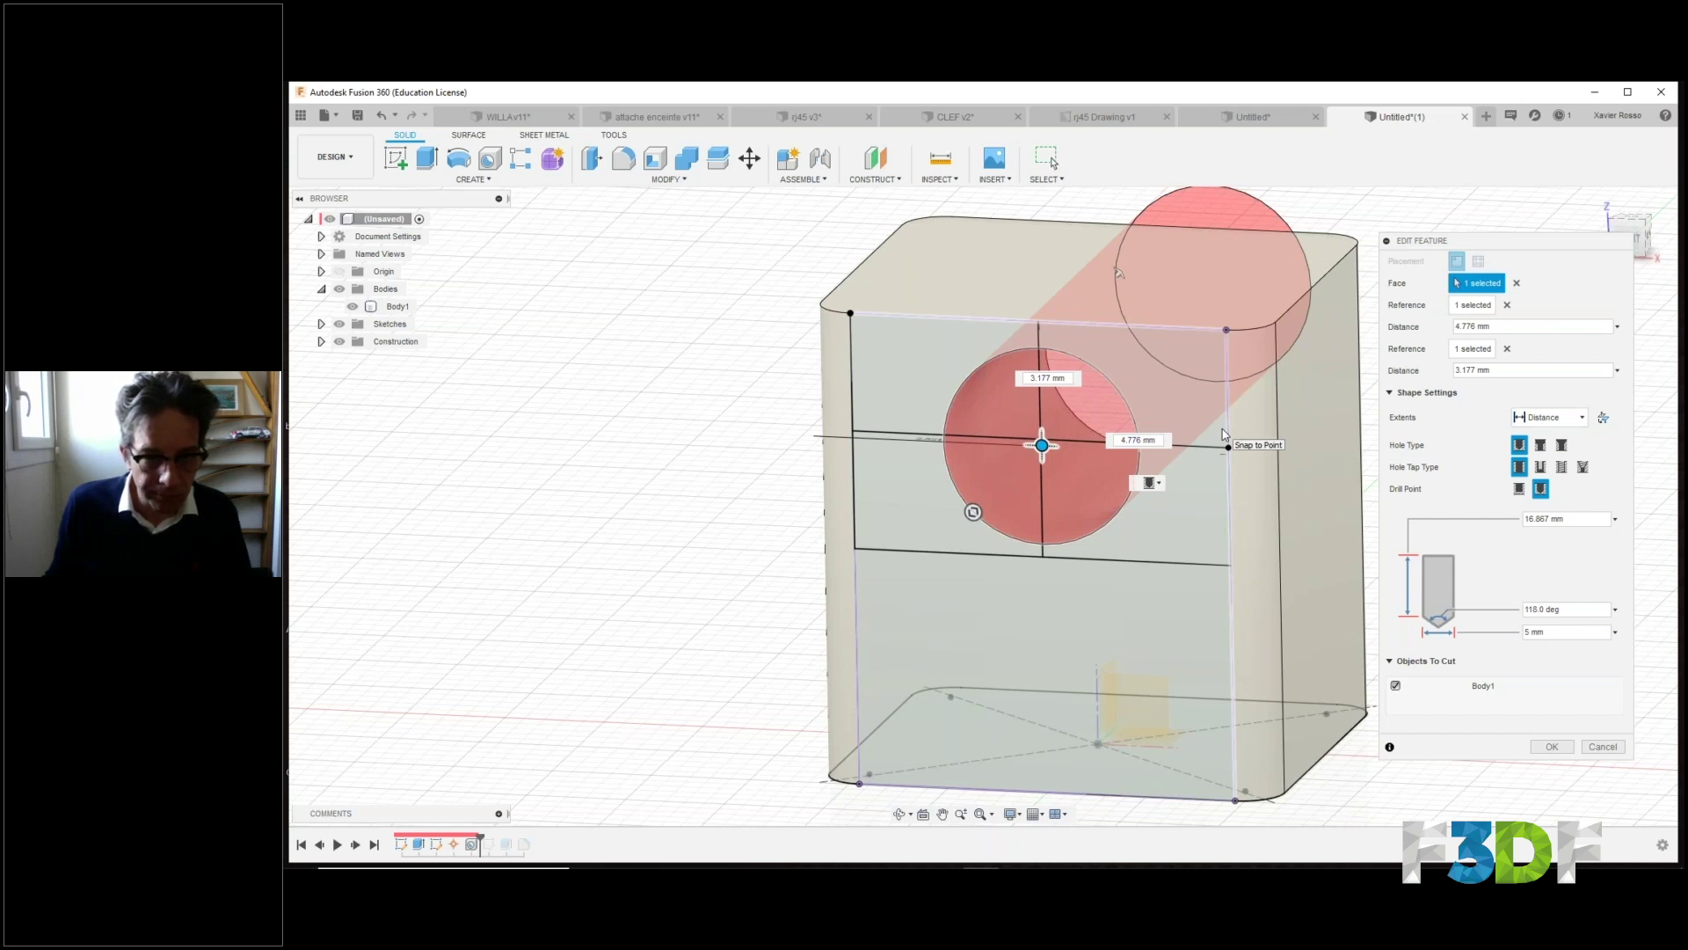
left_click(1516, 282)
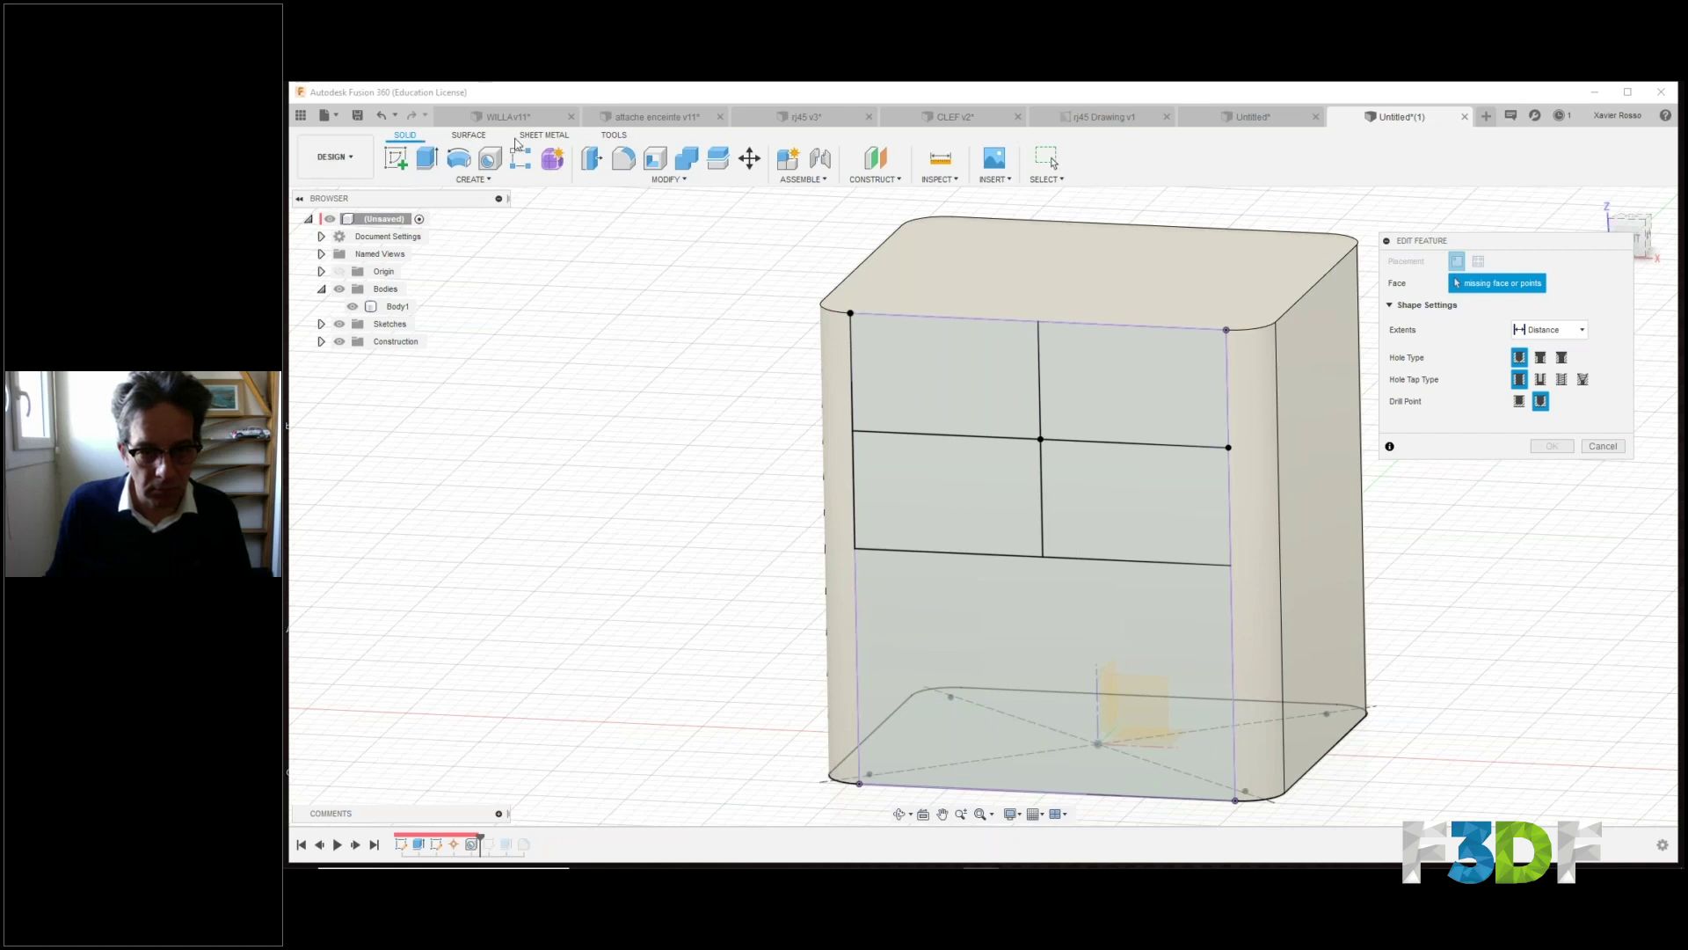
Review the available Make, Add-Ins, Utility and Inspect commands, including 3D Print and 3MF File Writer.
left_click(616, 136)
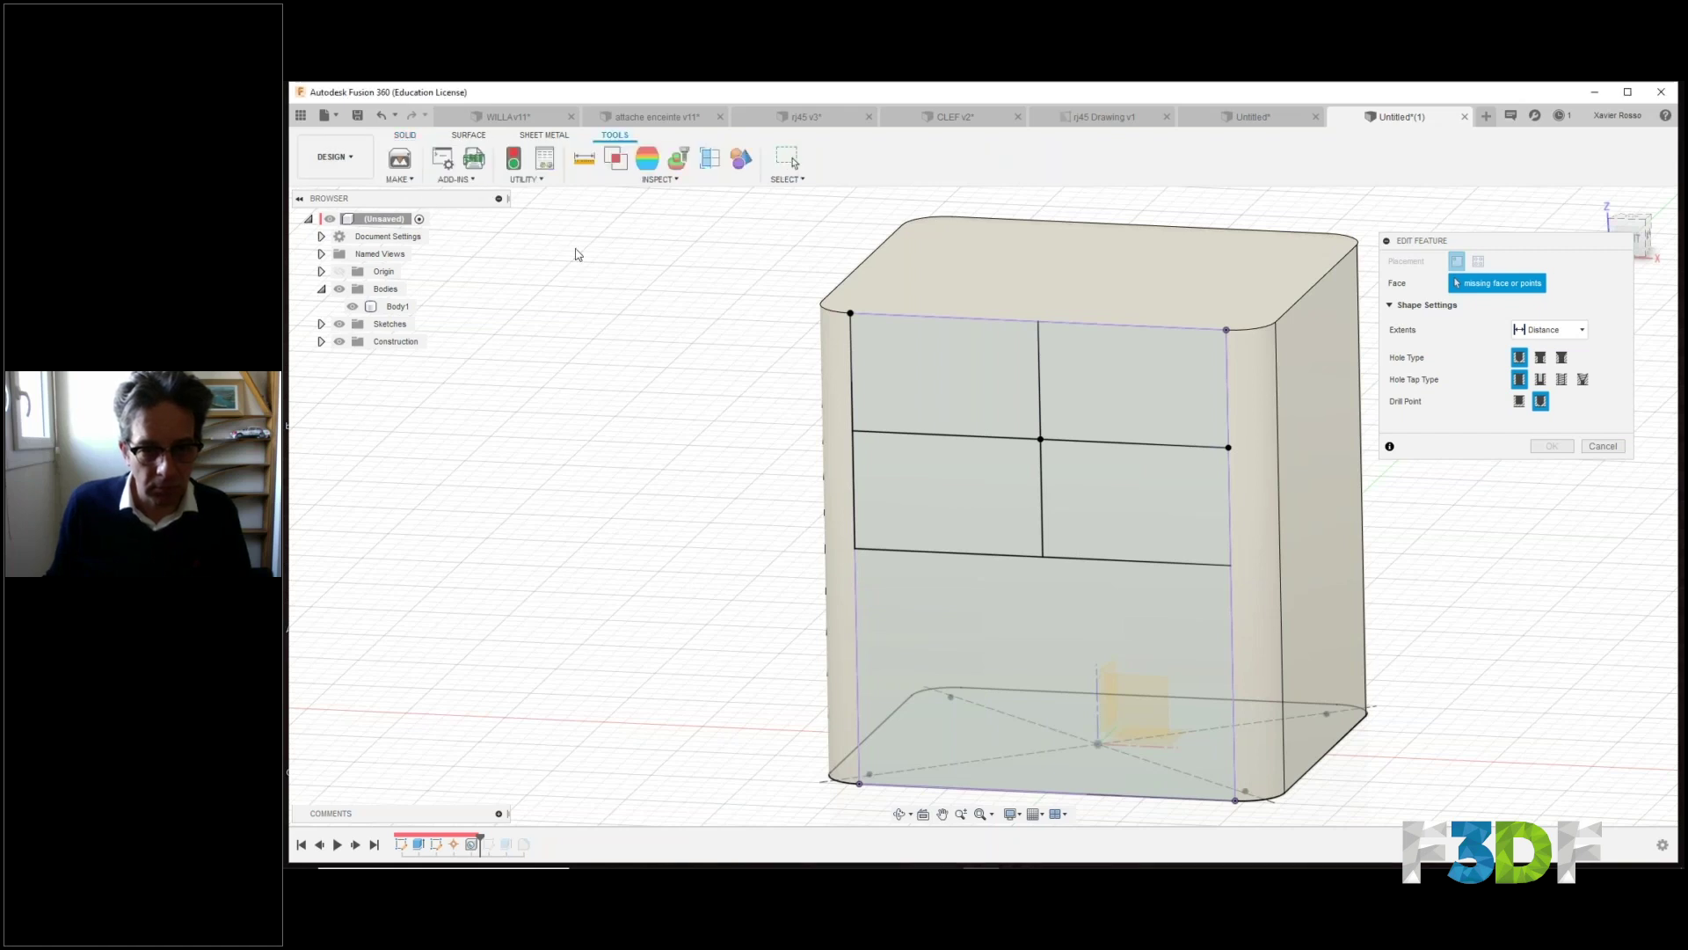
left_click(406, 180)
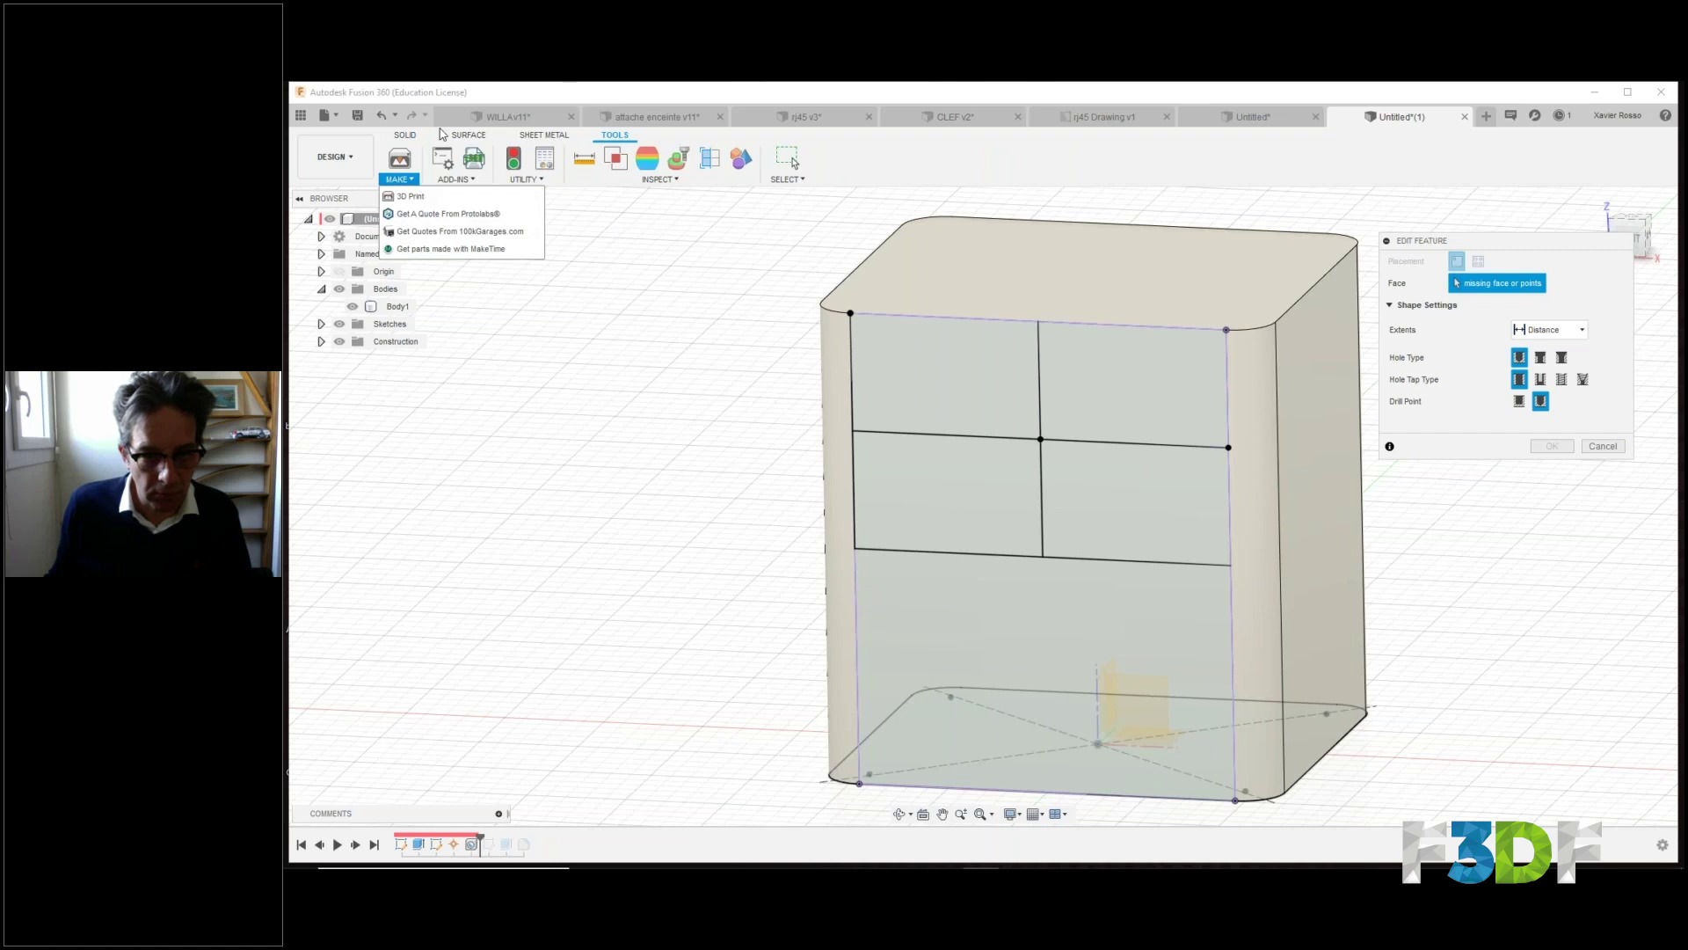
left_click(676, 247)
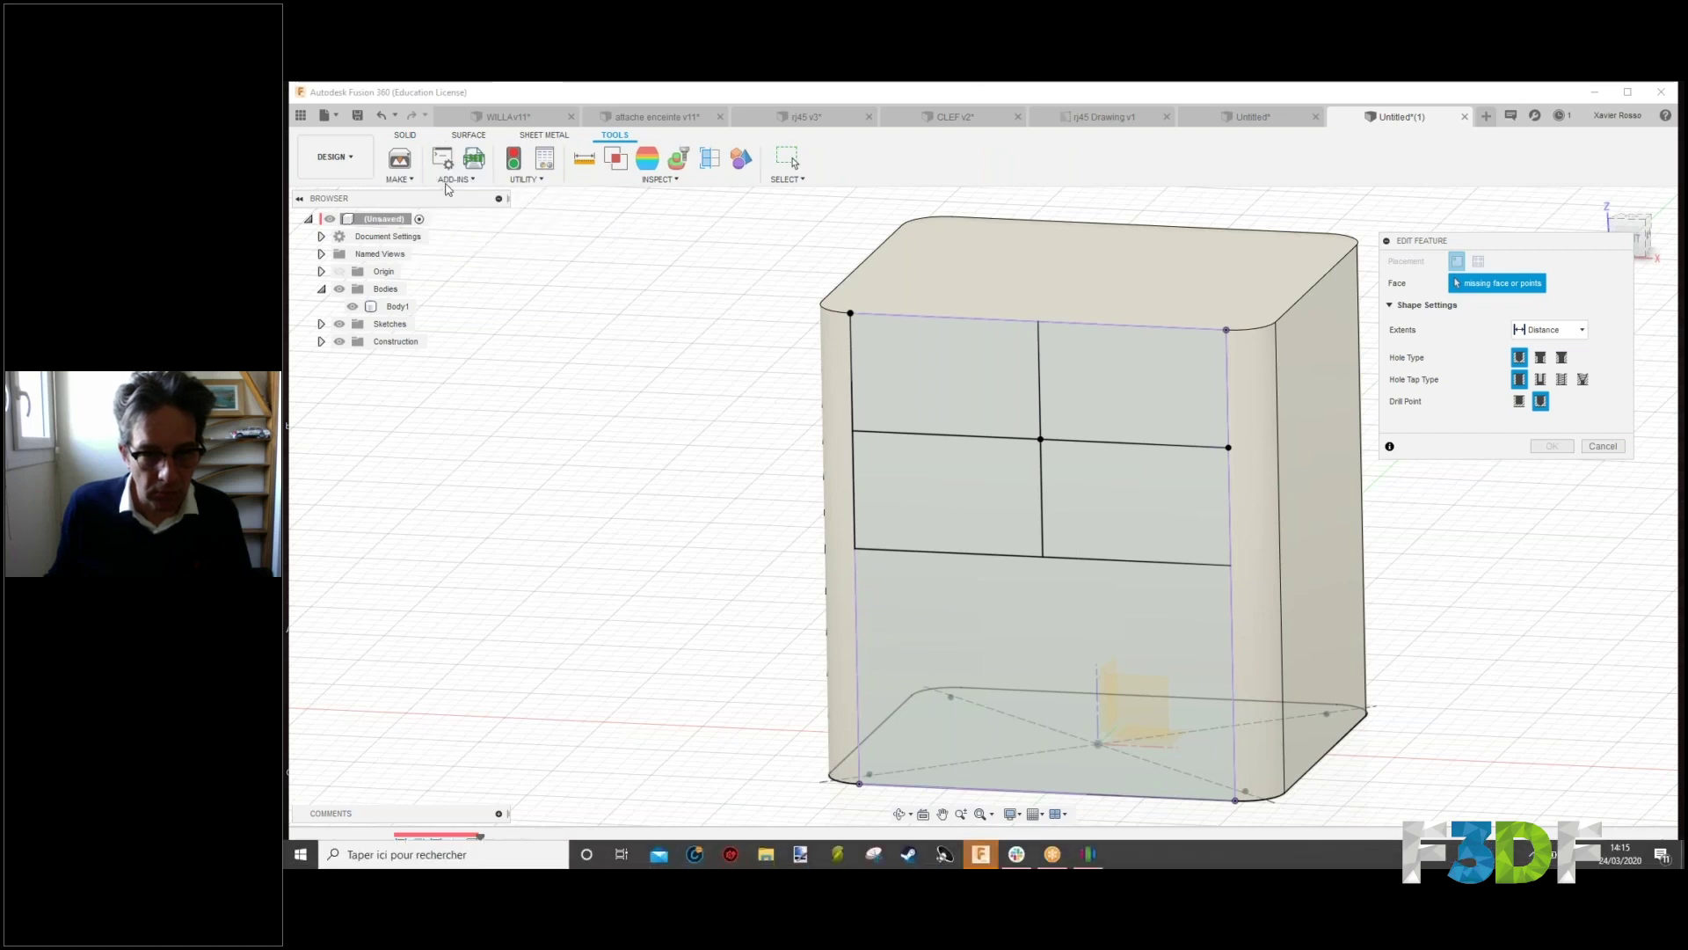
left_click(404, 179)
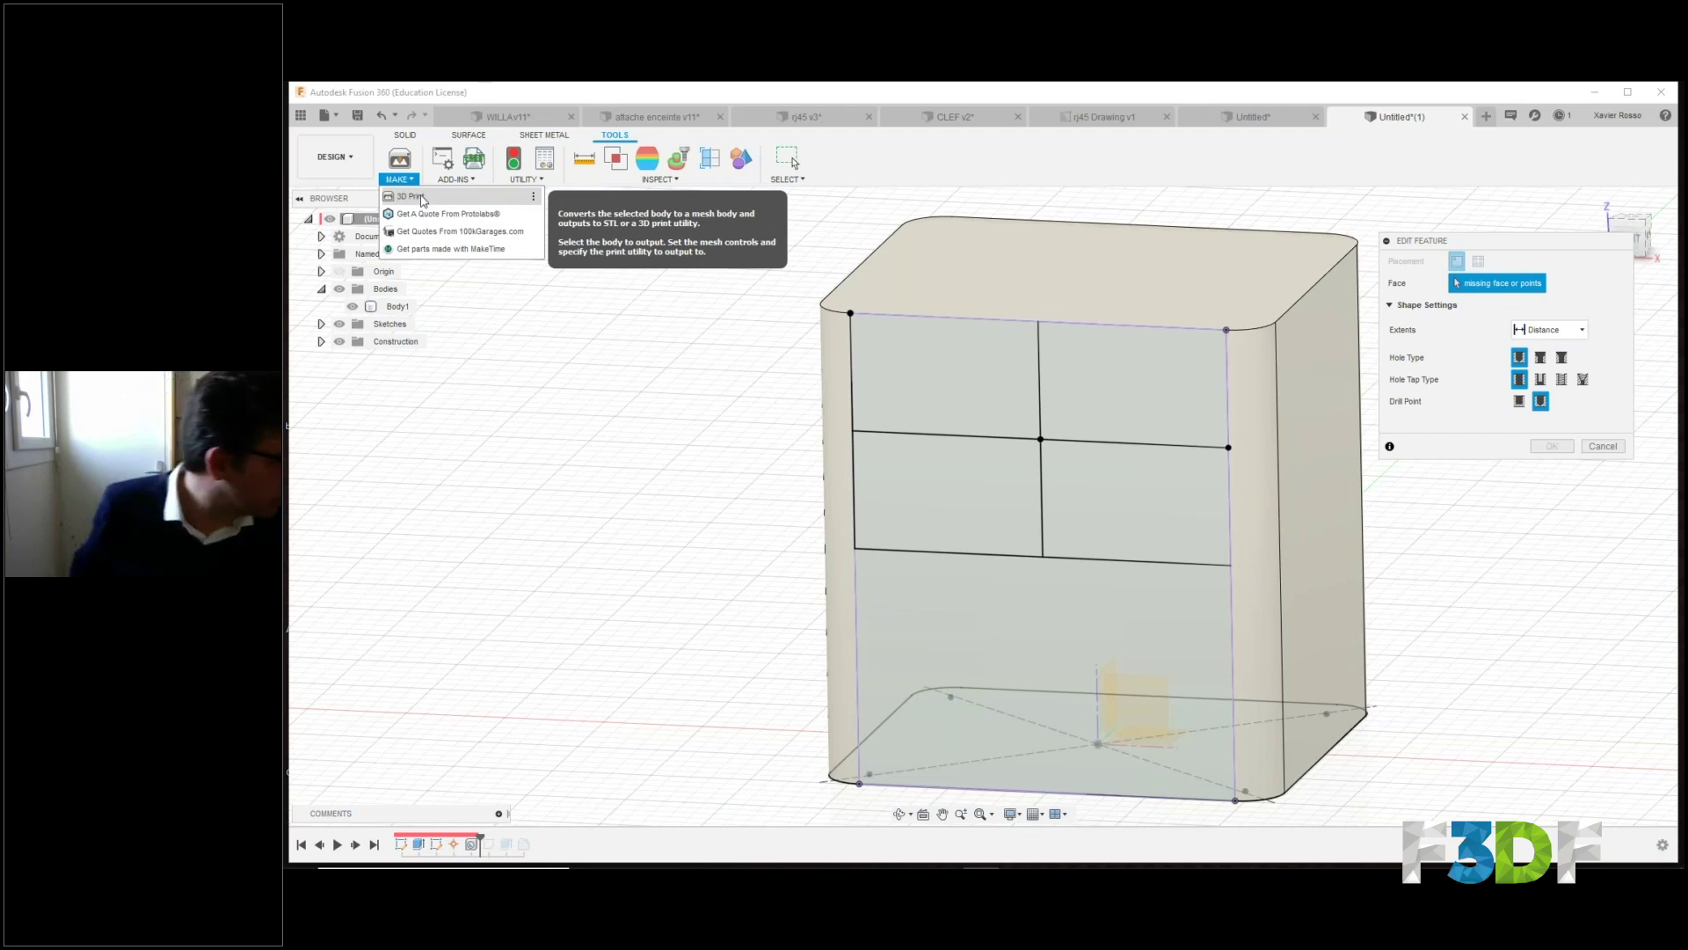
left_click(454, 180)
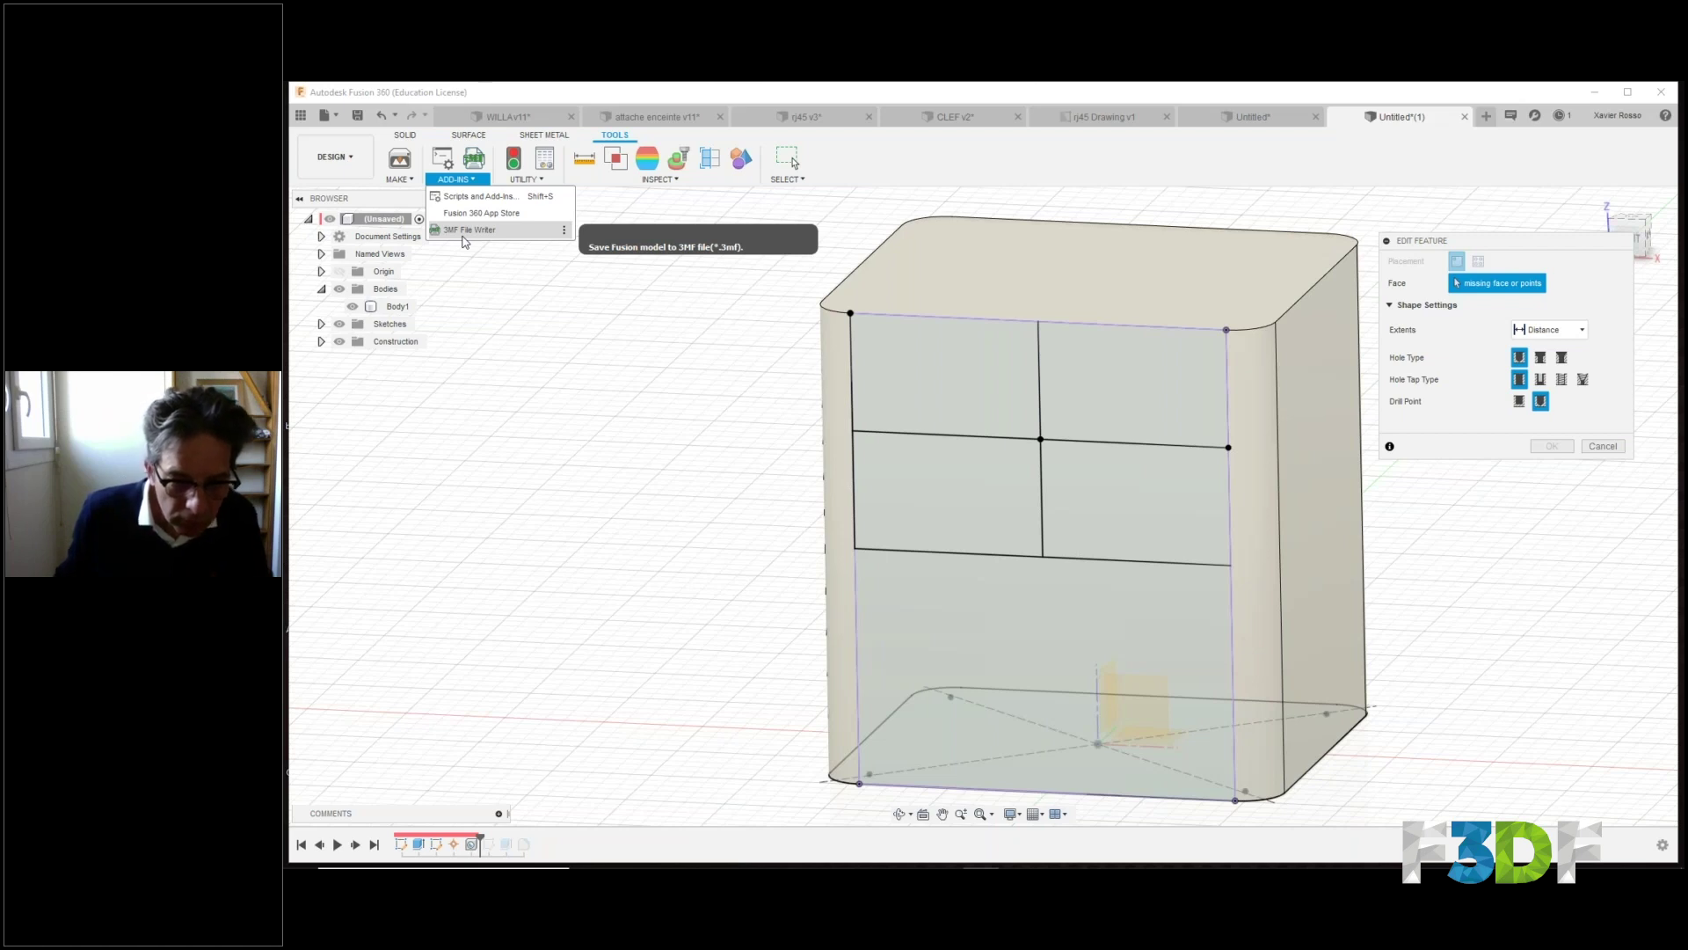
left_click(554, 181)
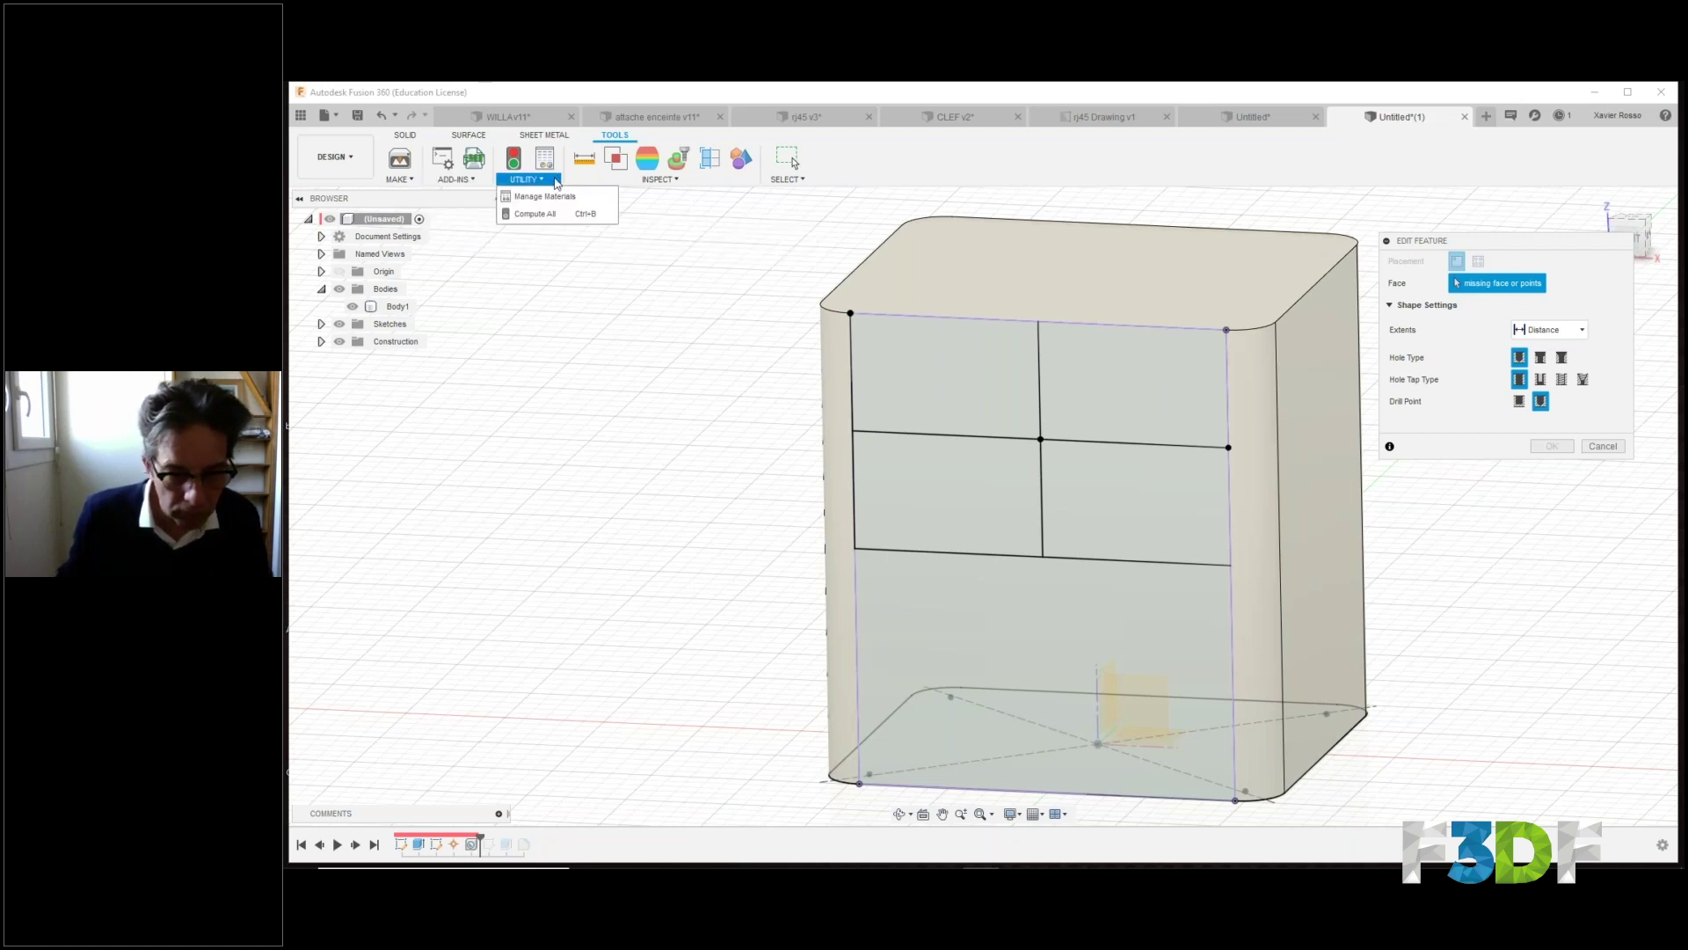
mouse_move(576, 183)
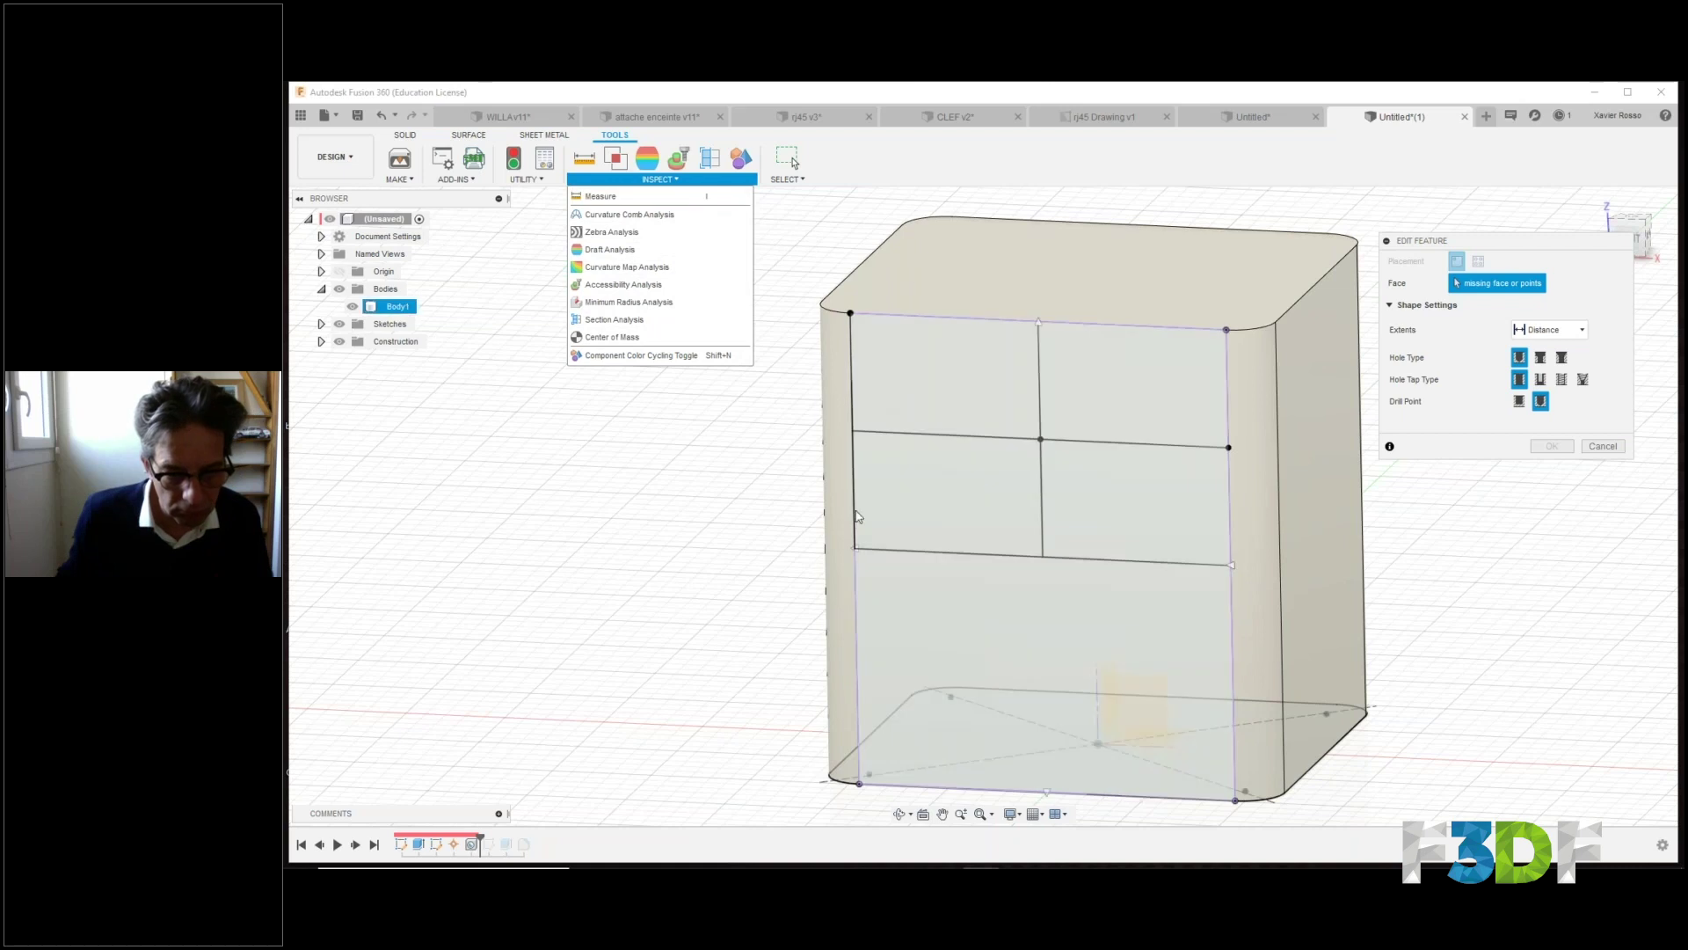
left_click(741, 774)
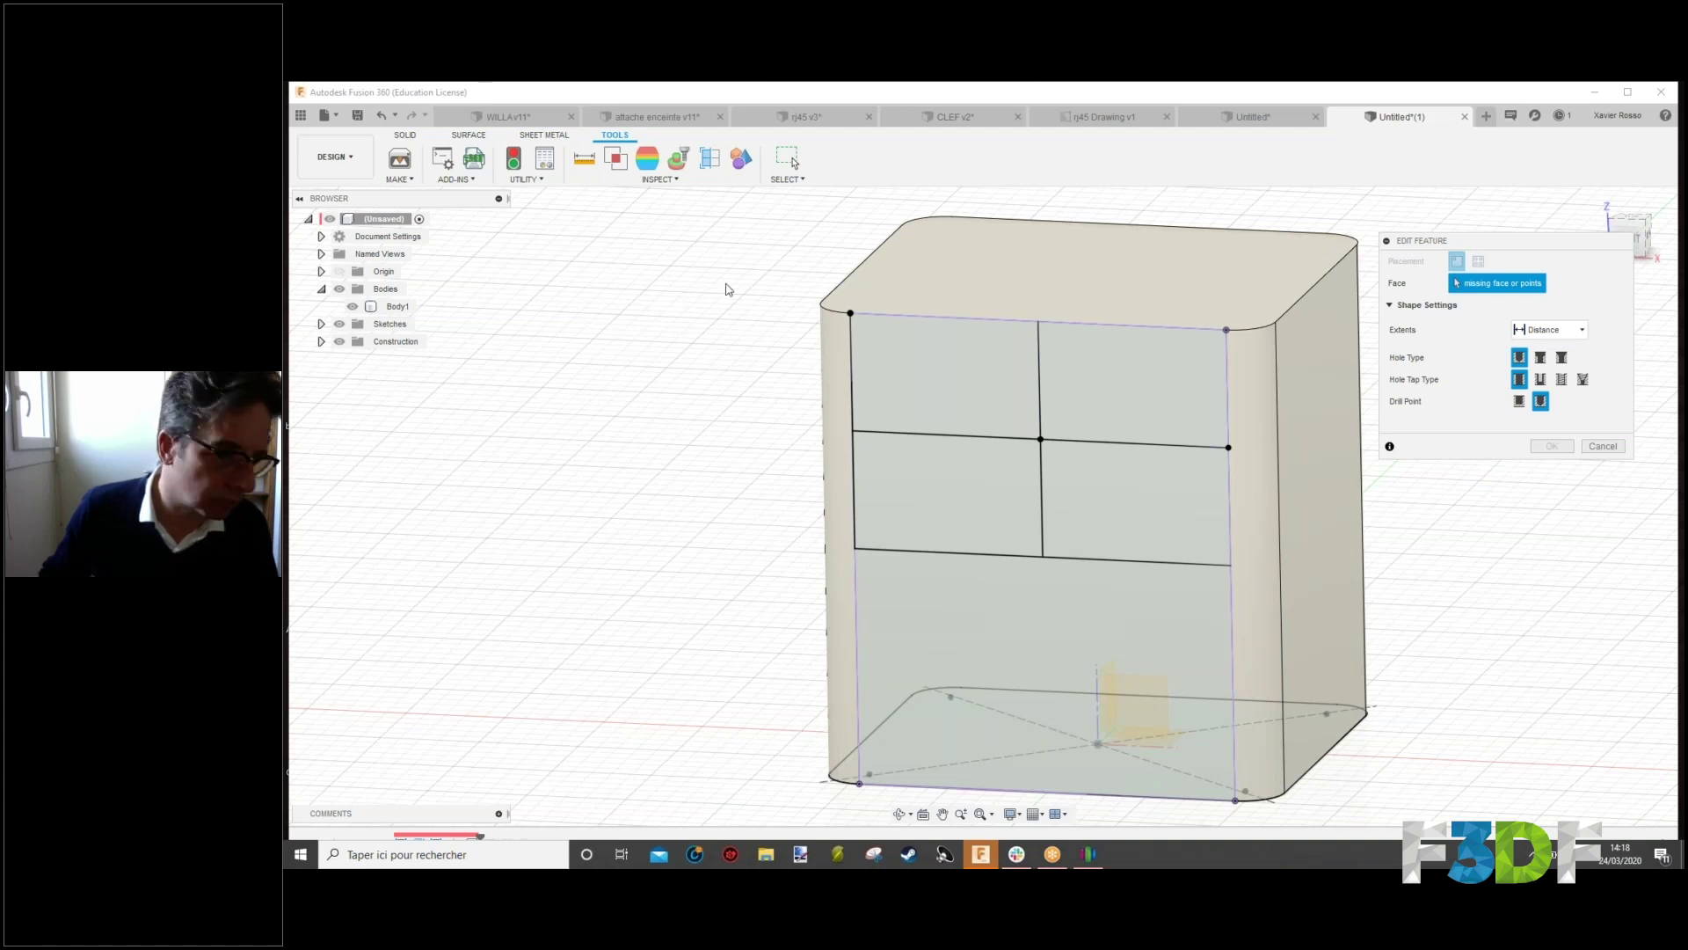
Switch to the CLEF design, browse the home mini project to its enceinte folder, and open the home mini 2 design.
left_click(974, 119)
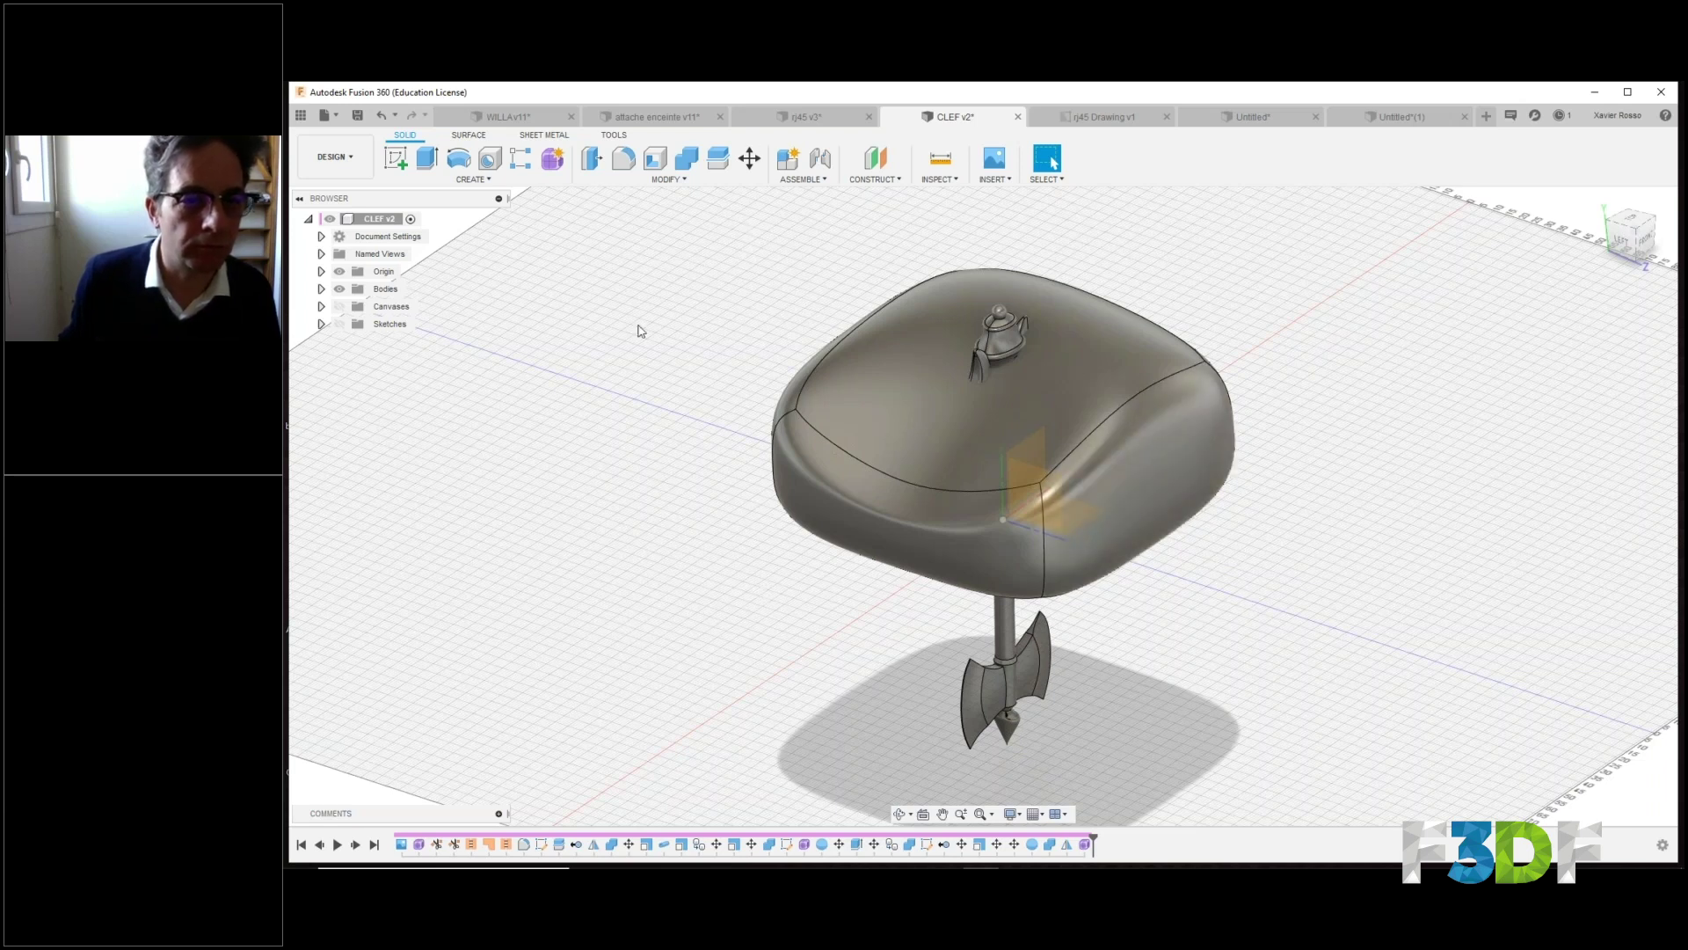
left_click(302, 116)
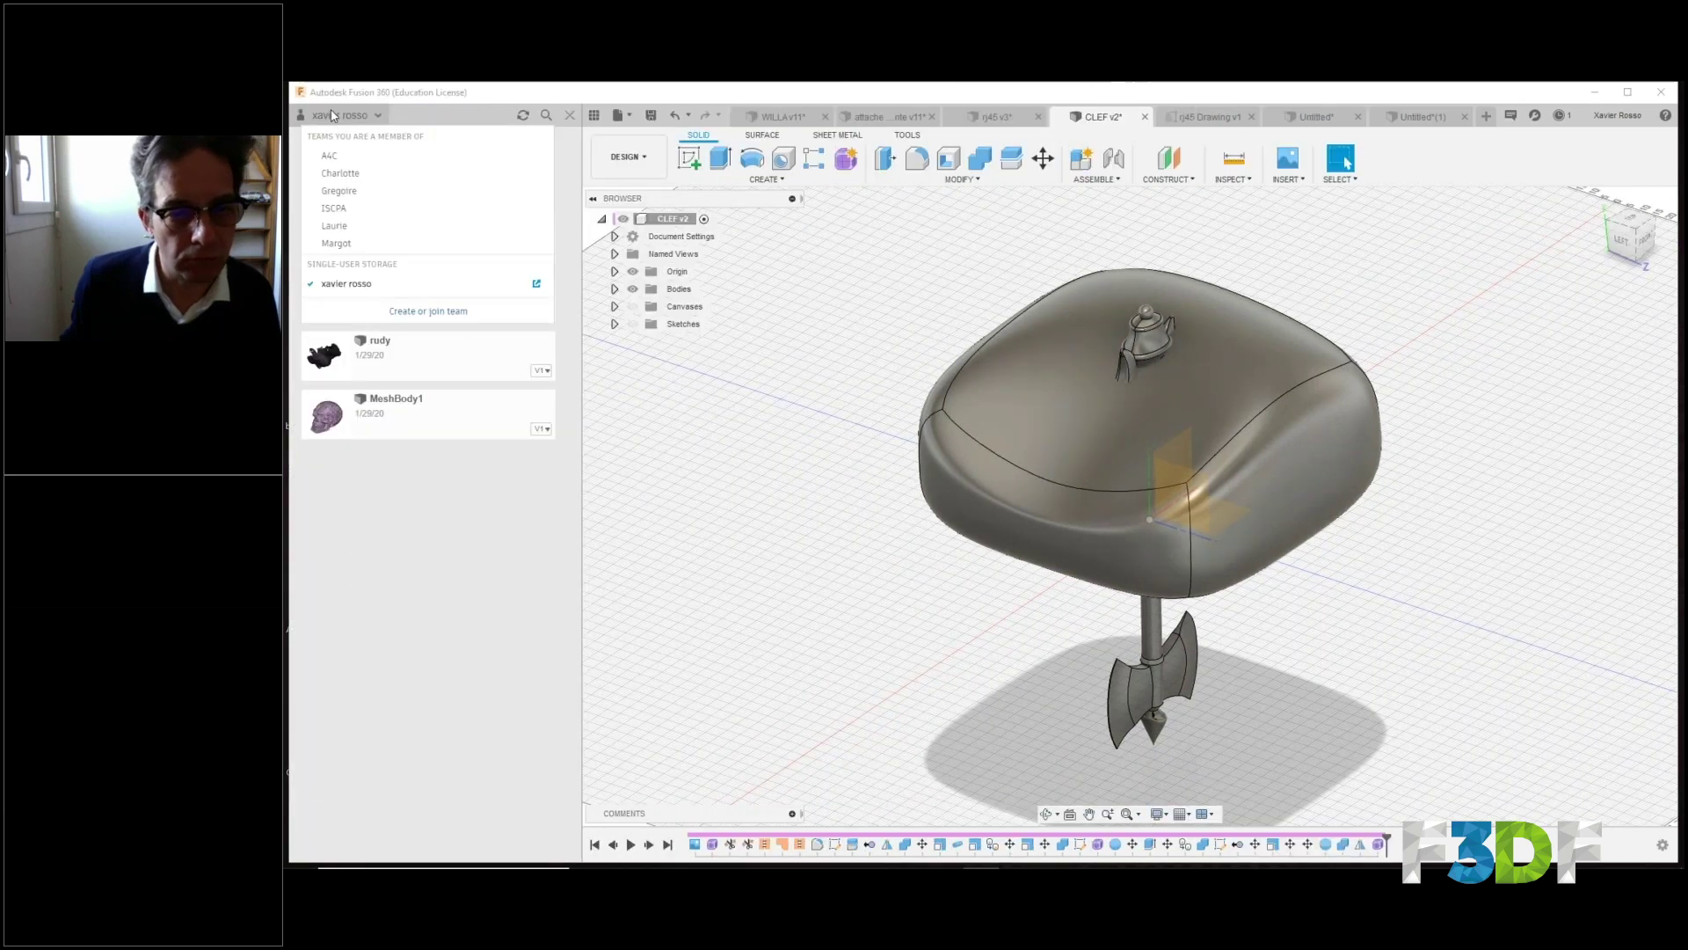
left_click(306, 200)
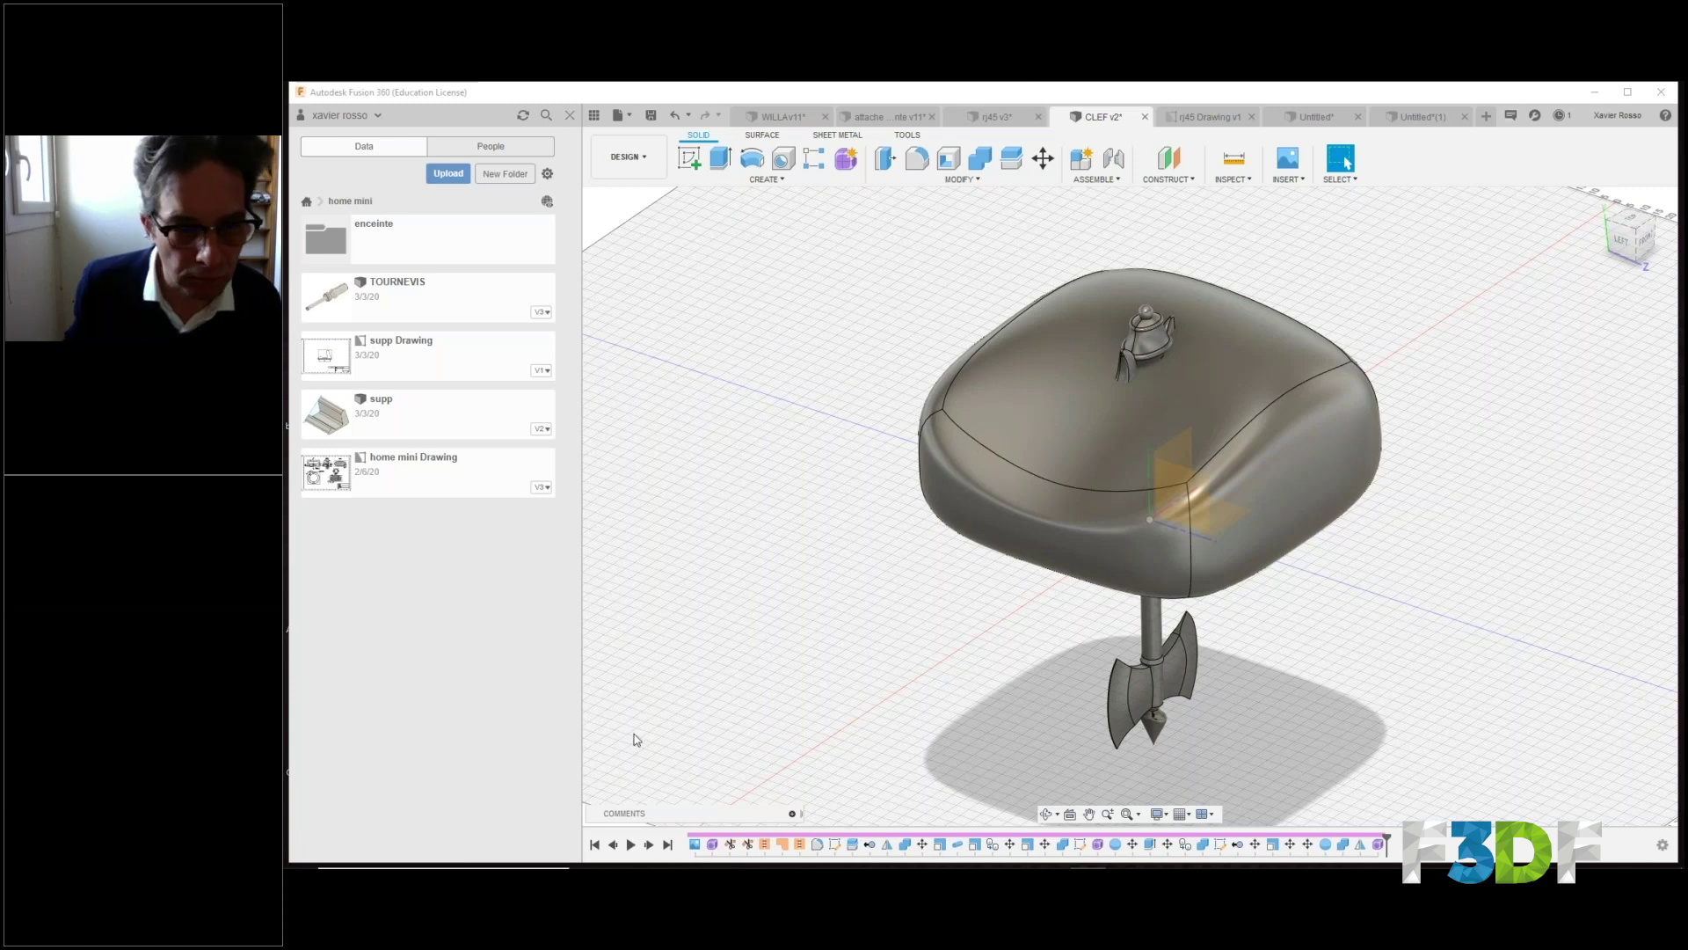
left_click(342, 237)
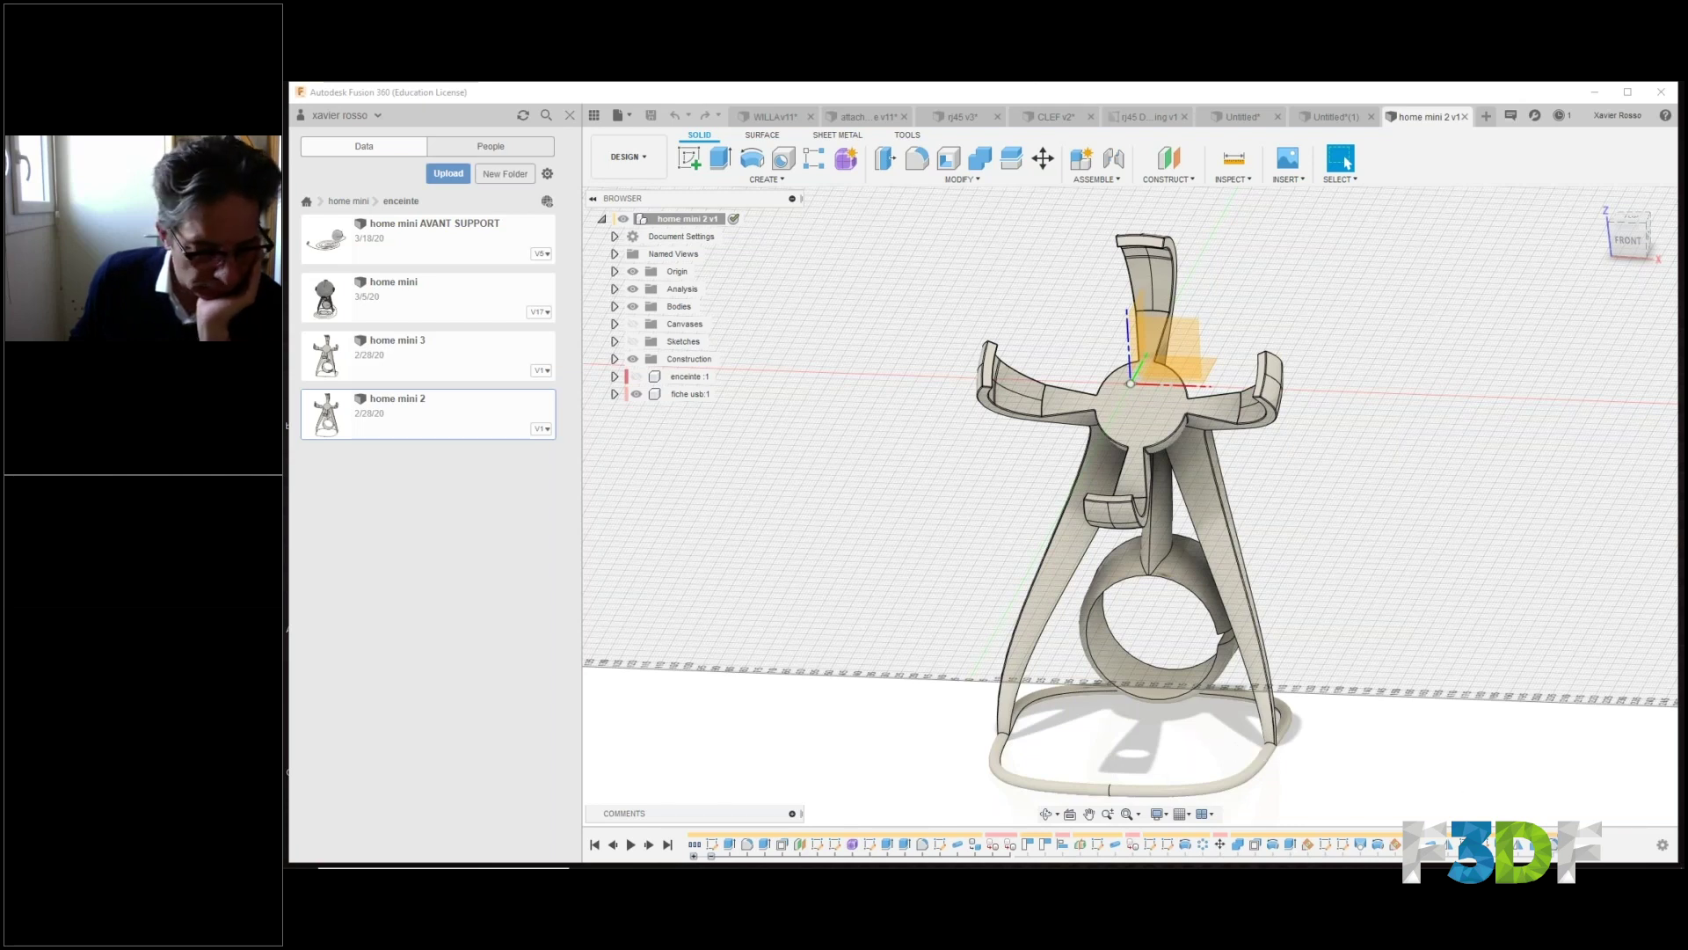
Roll the design history back to just after the first sketch and open that sketch for editing with the canvases shown.
left_click_drag(1541, 844, 704, 841)
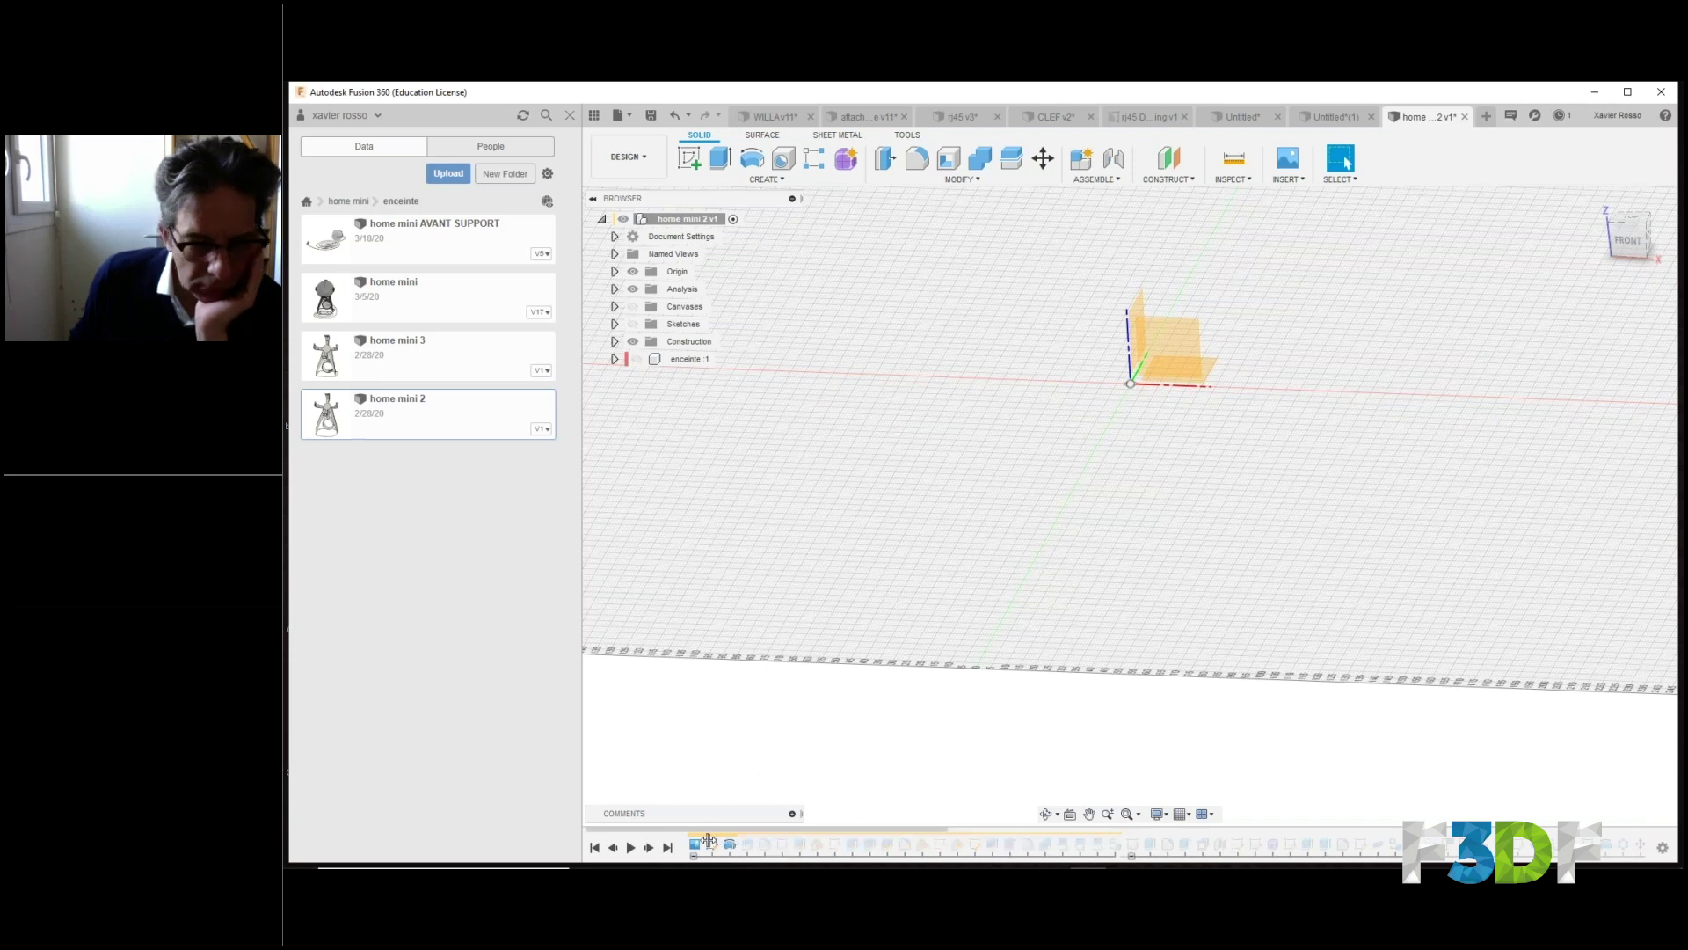
left_click_drag(710, 840, 714, 840)
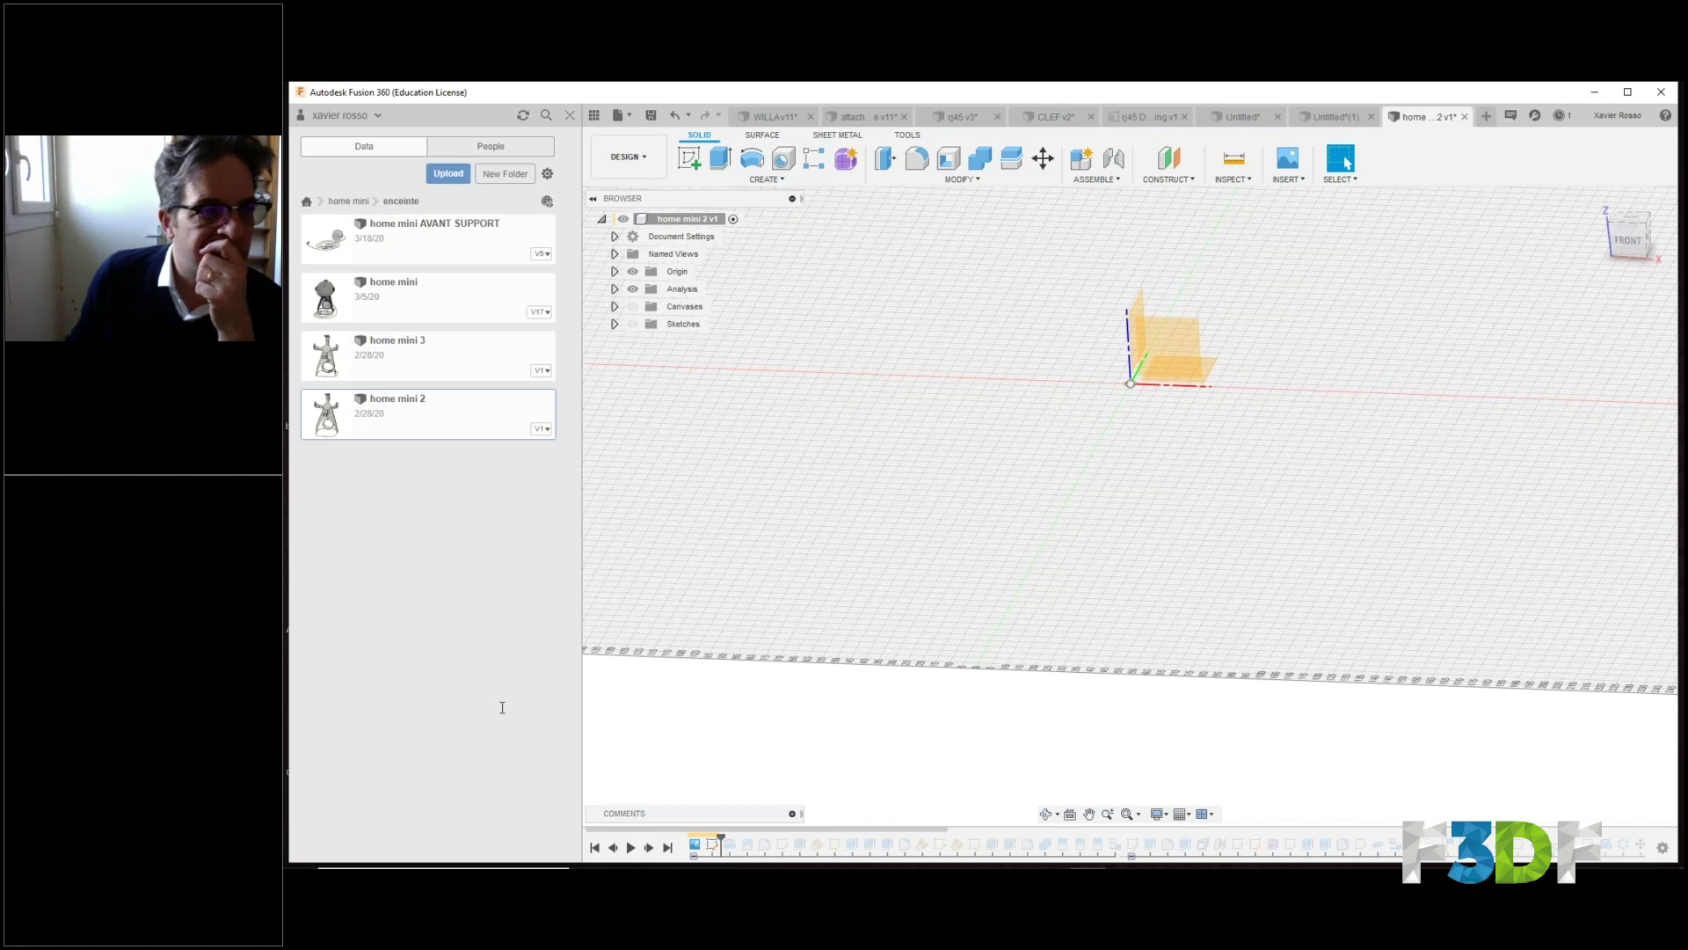
left_click(712, 844)
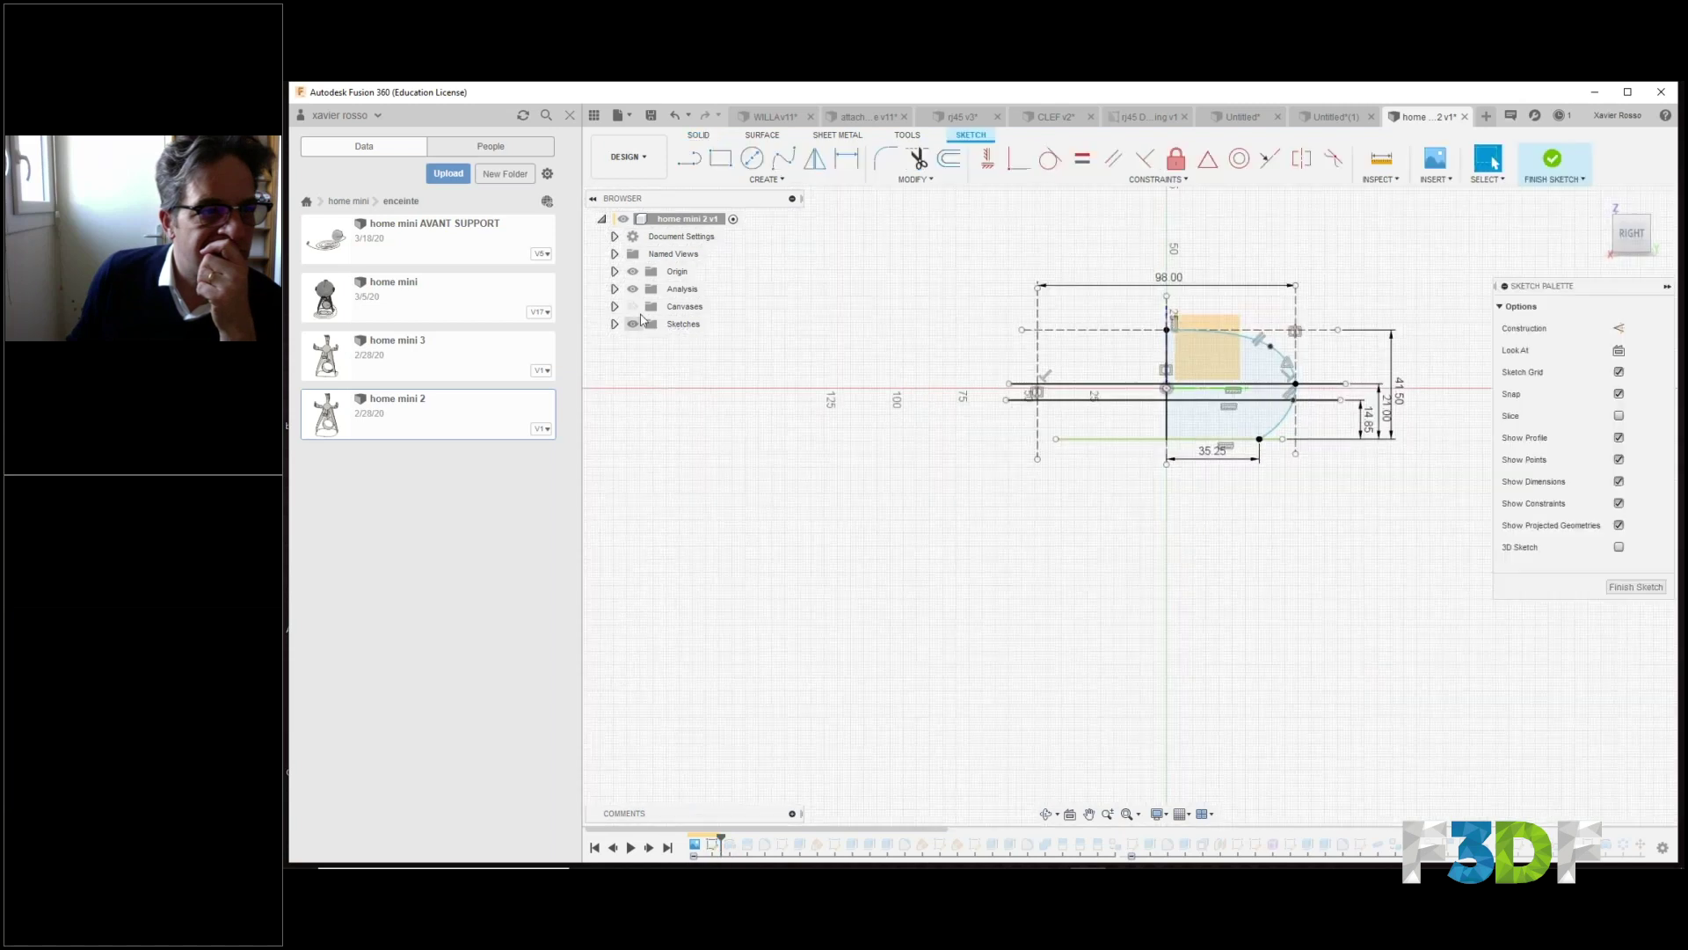
left_click(633, 306)
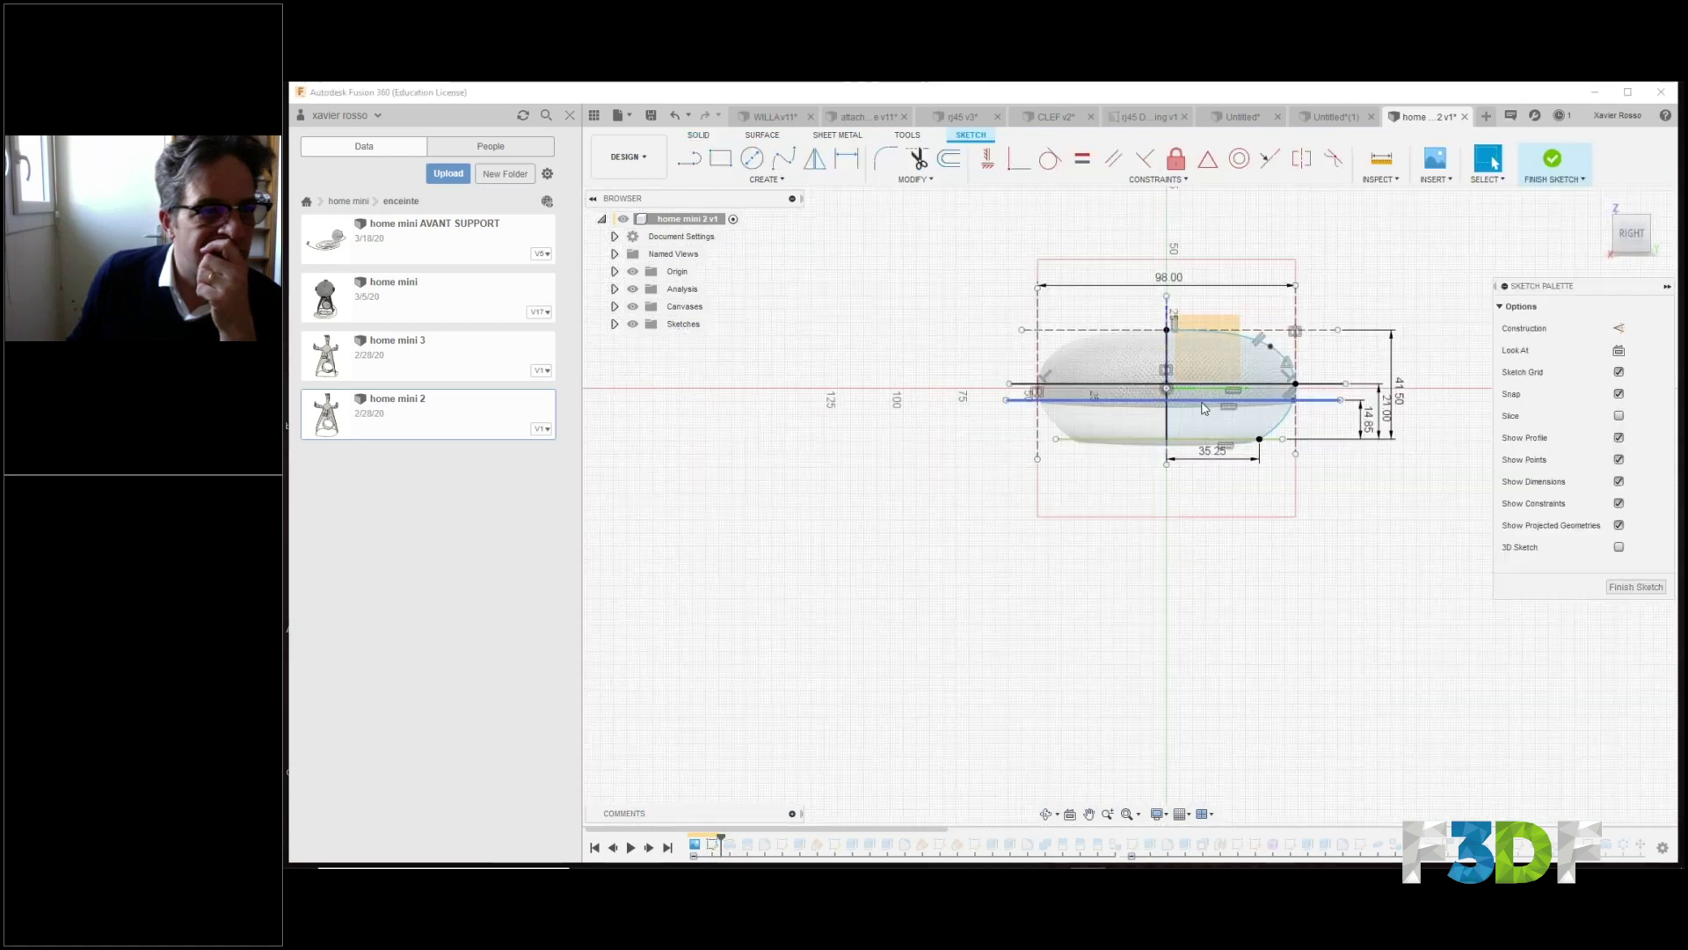
Examine how the sketched half-profile follows the speaker canvas, especially at the curve's lower endpoint on the base line.
scroll(1284, 392, "up", 1)
scroll(1284, 392, "up", 1)
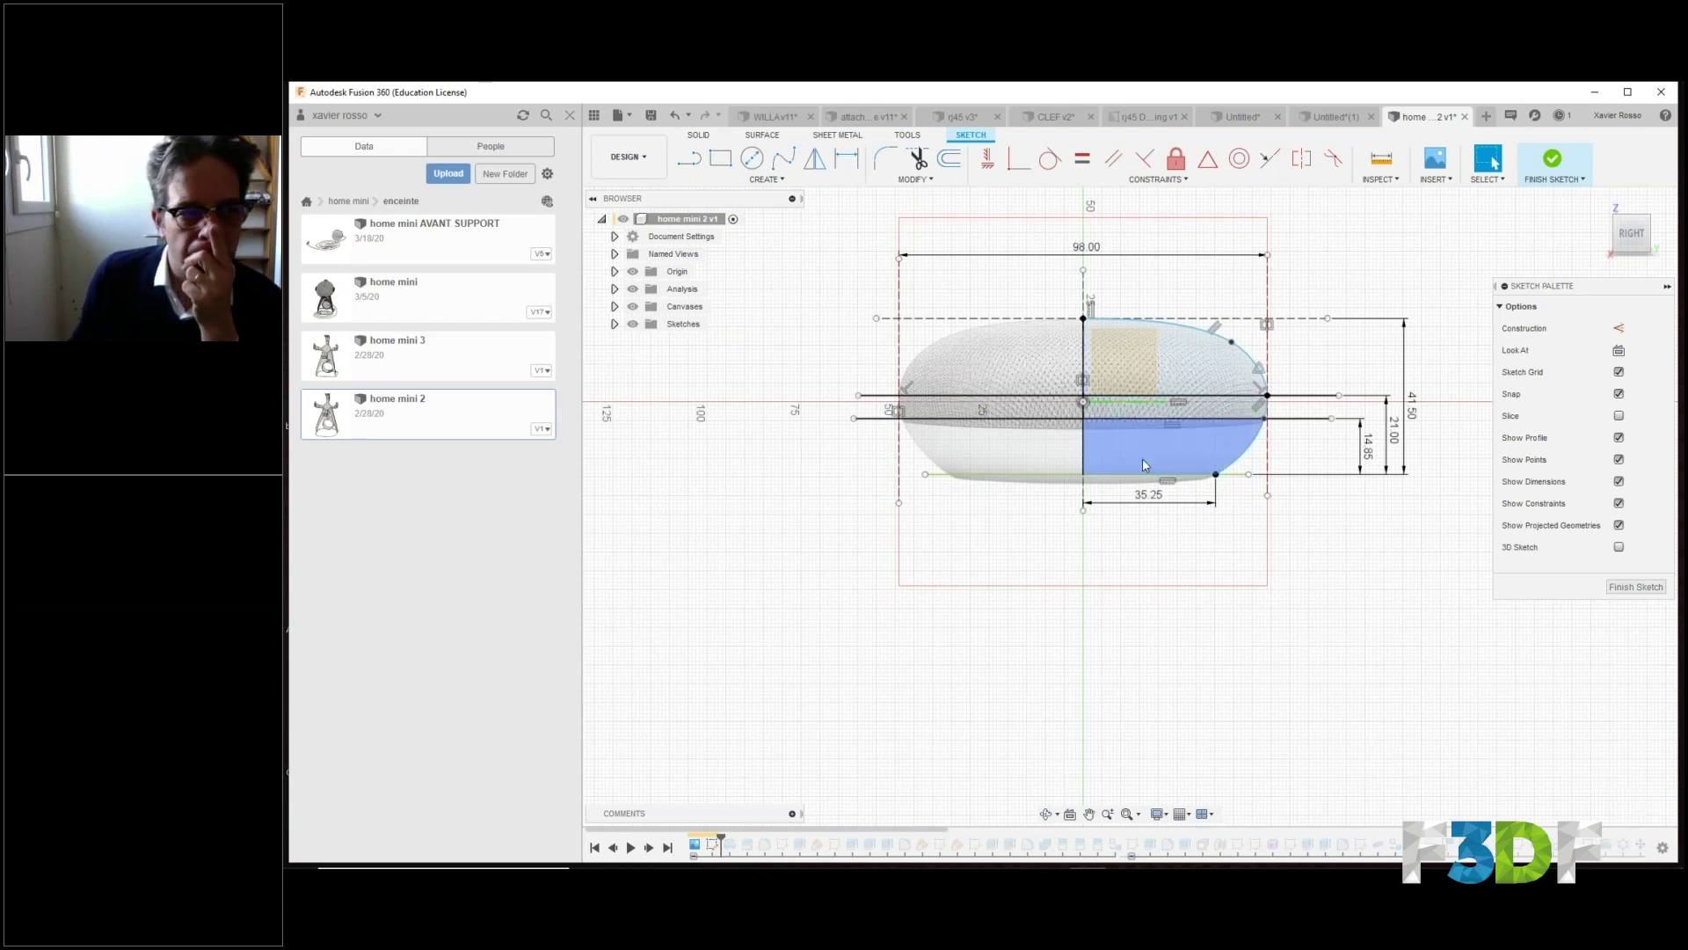
scroll(1142, 457, "down", 2)
scroll(1138, 446, "up", 5)
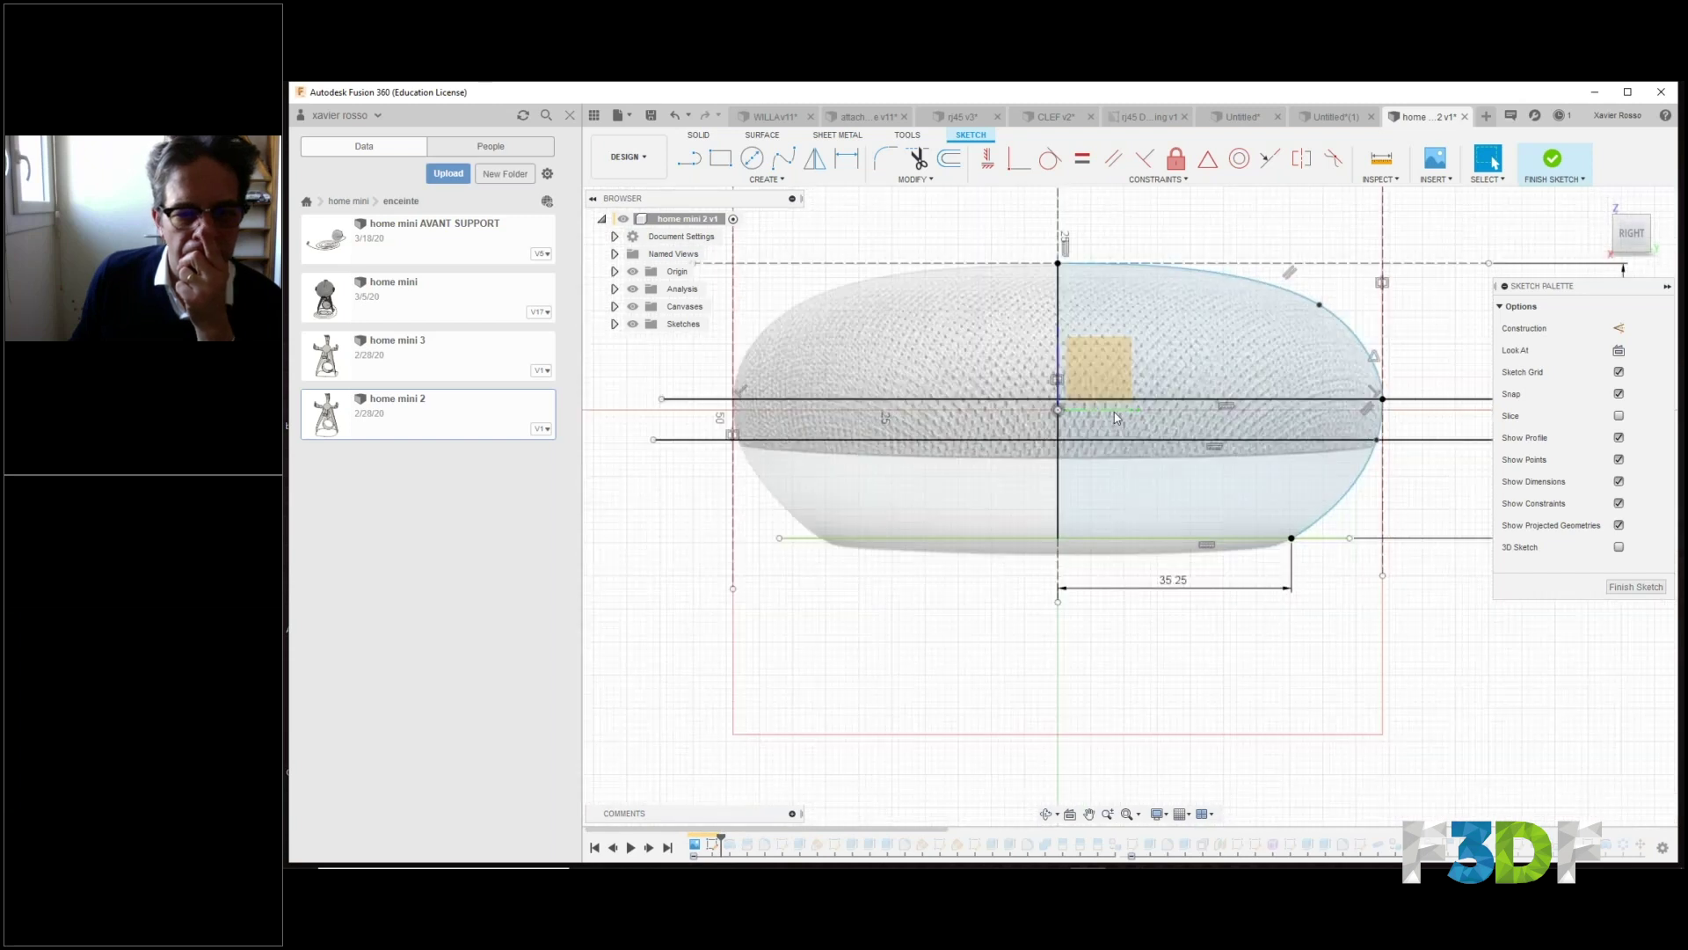
scroll(1134, 574, "up", 6)
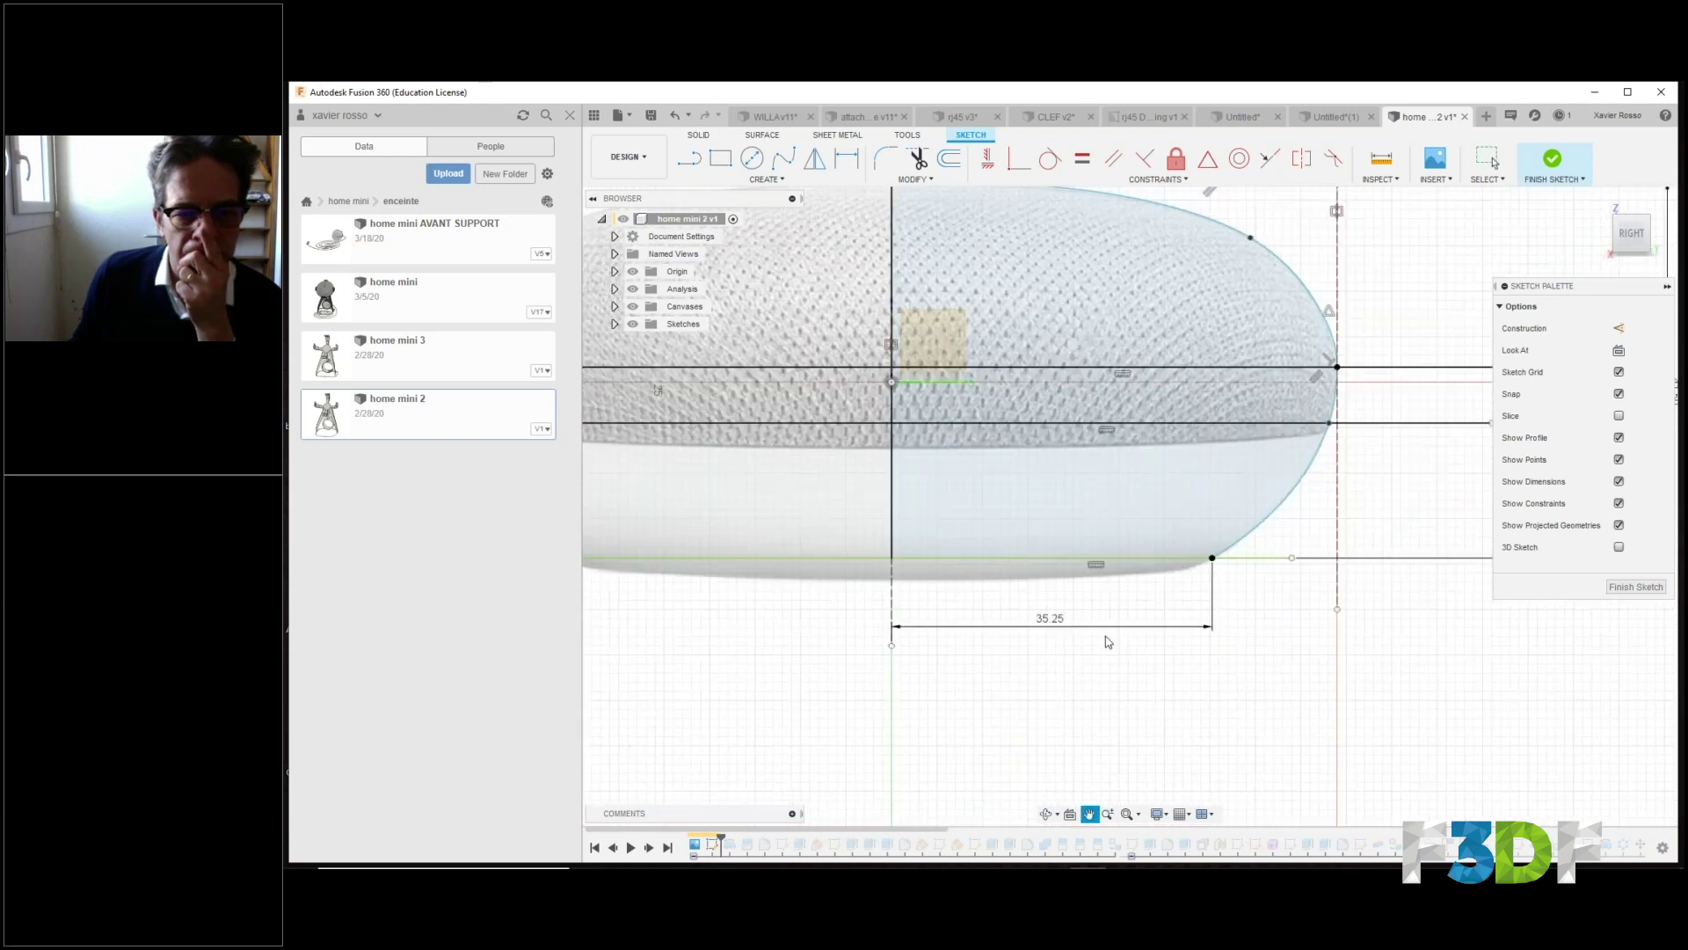
scroll(1222, 566, "up", 1)
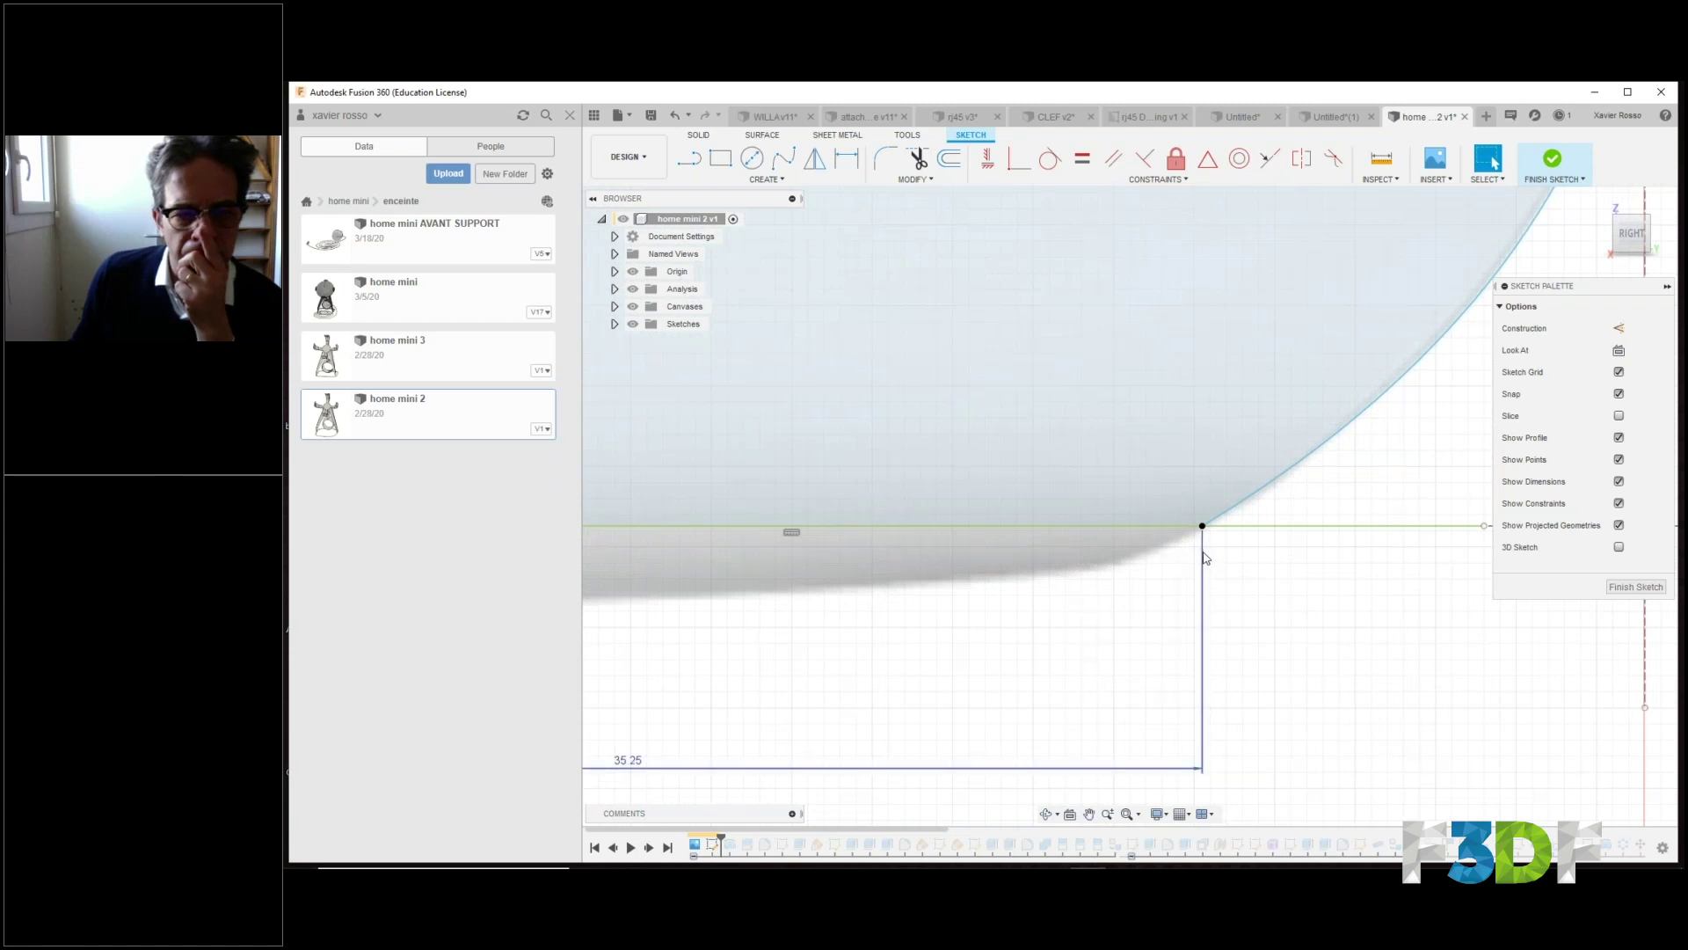
scroll(1203, 556, "down", 5)
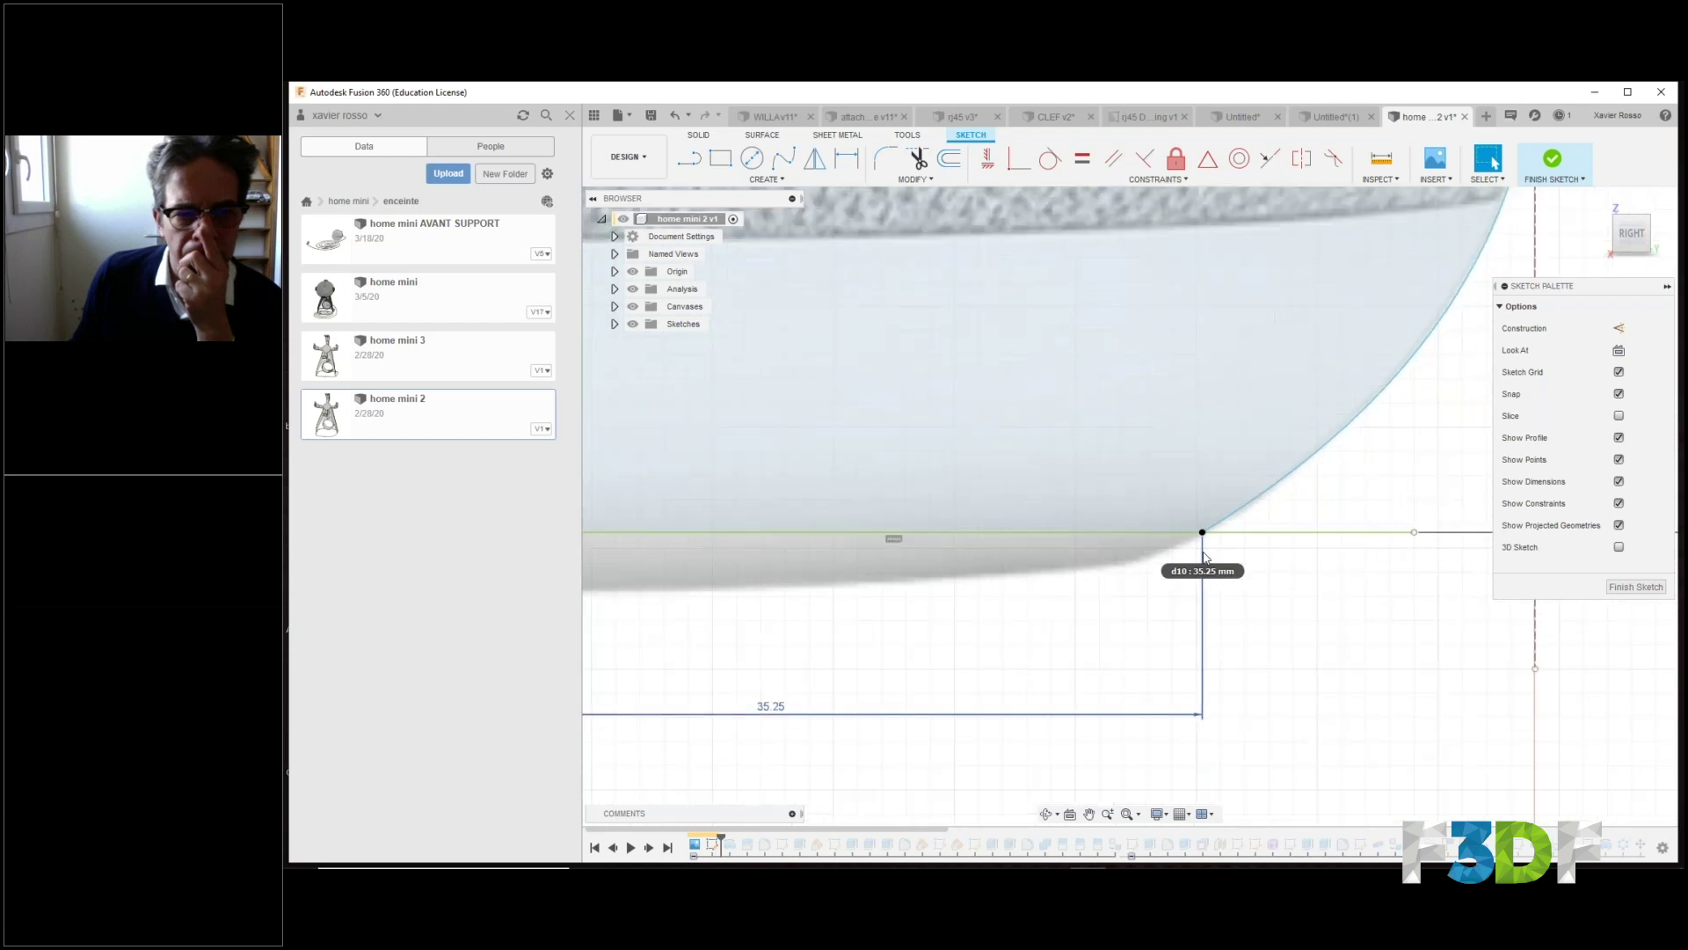
scroll(1204, 556, "down", 3)
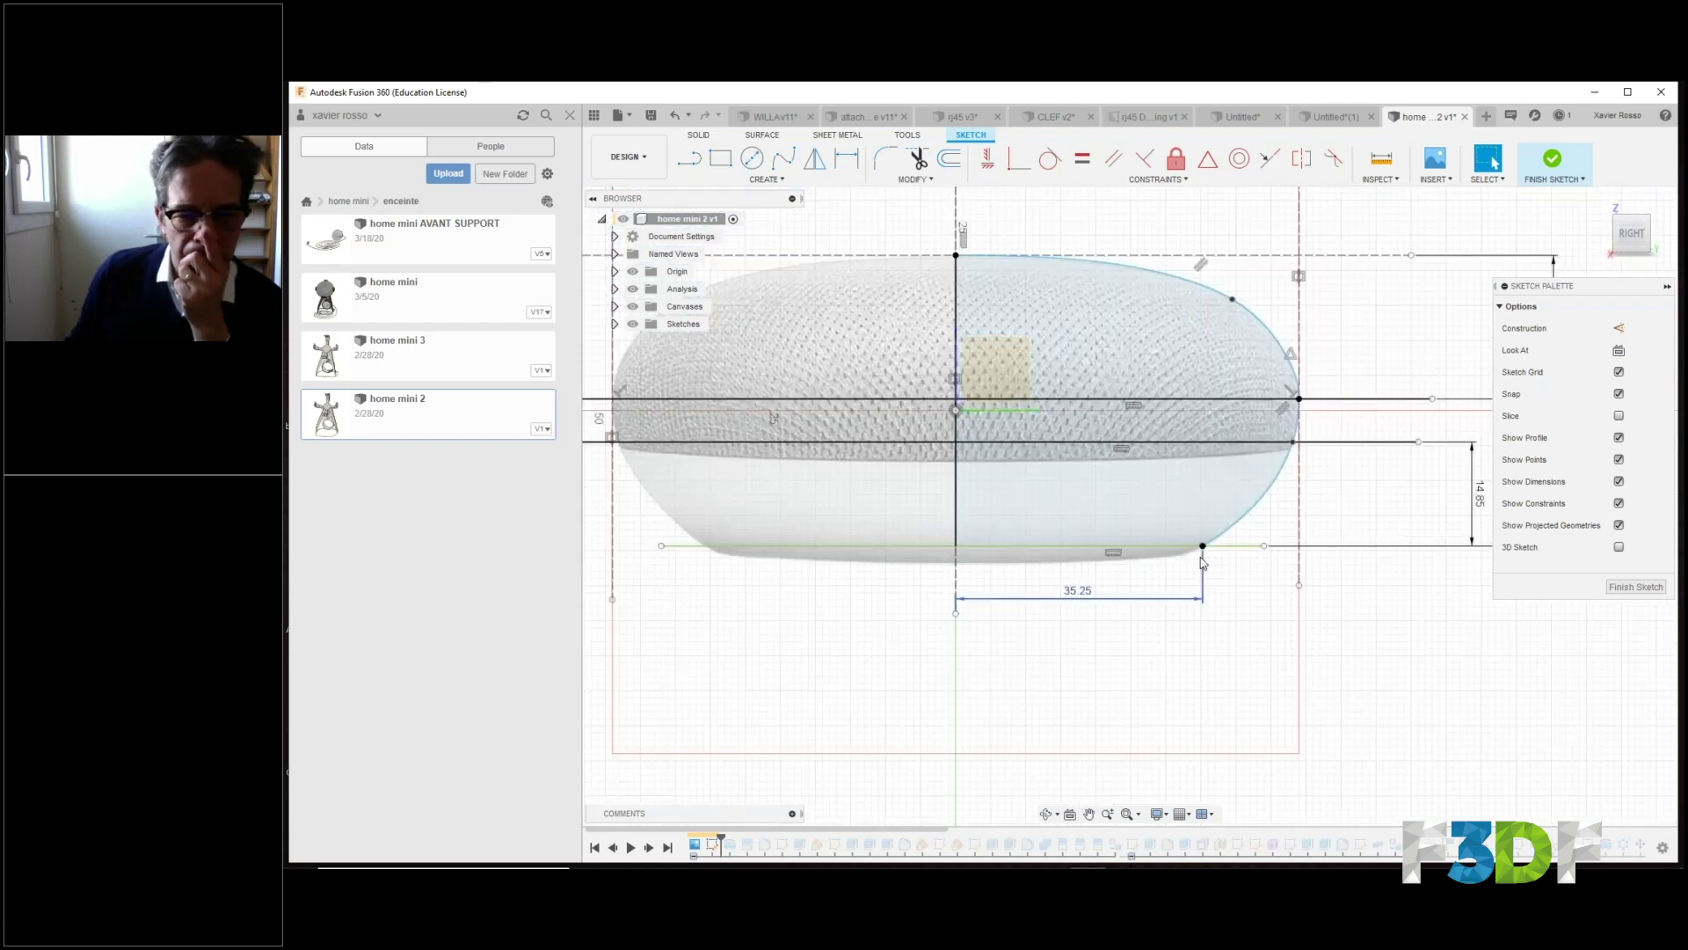
Examine the dimension from the centre axis to the curve's lower endpoint and where that point sits on the speaker canvas.
scroll(1241, 578, "down", 4)
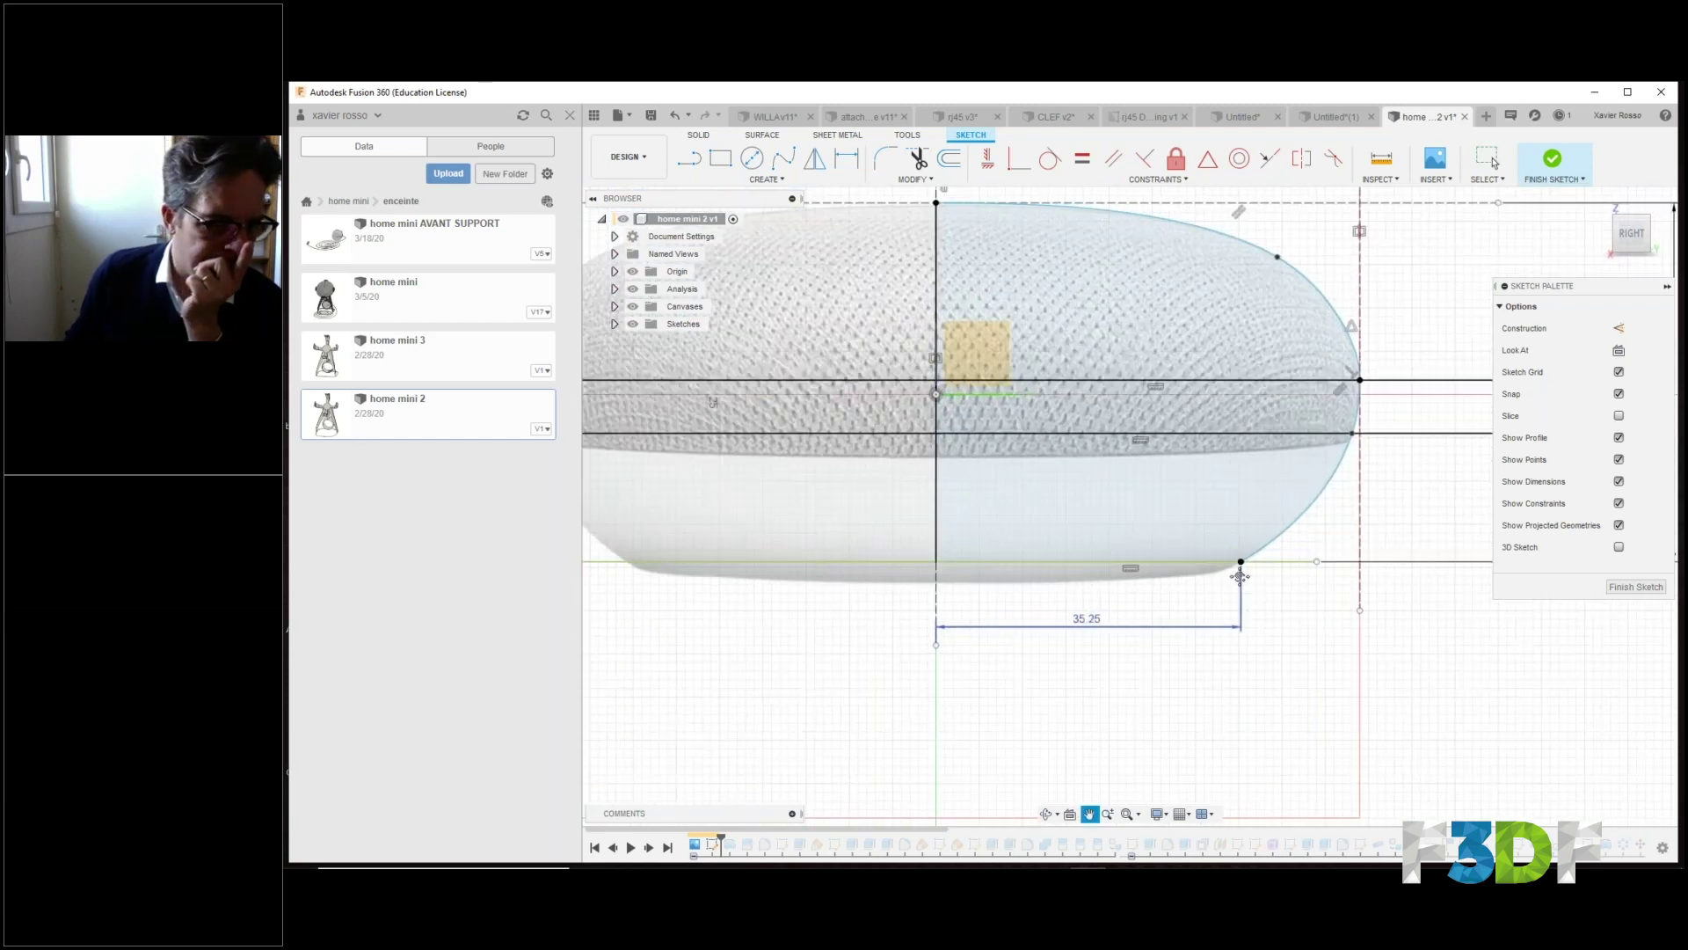
scroll(1319, 613, "down", 3)
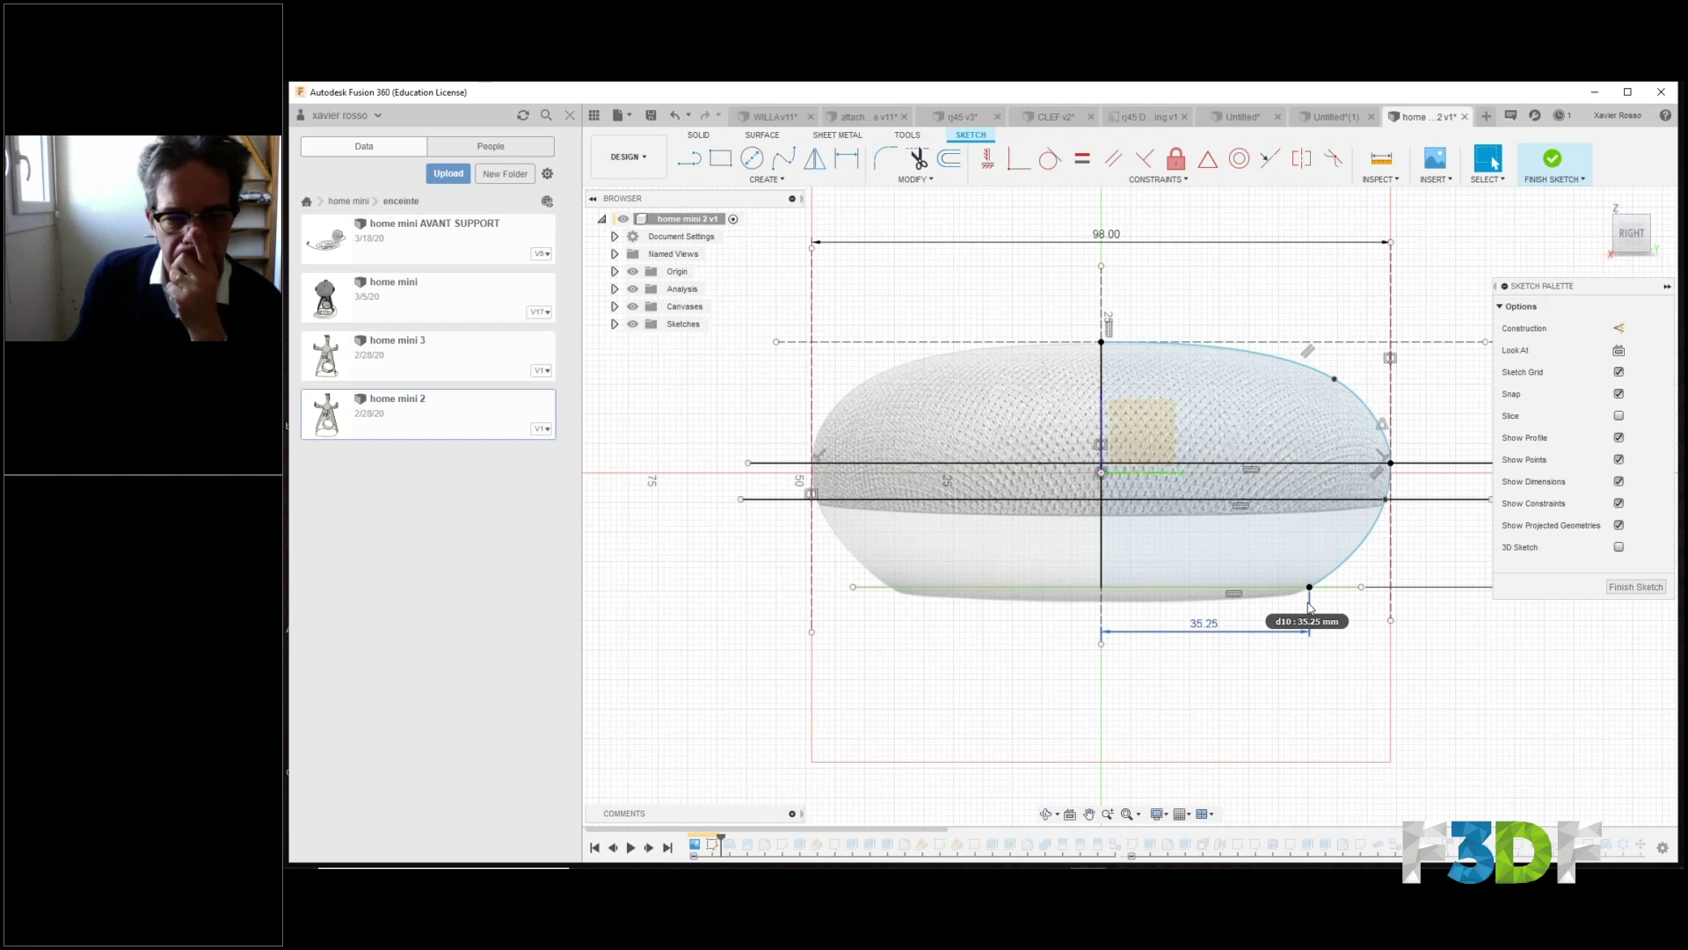
scroll(1311, 604, "up", 3)
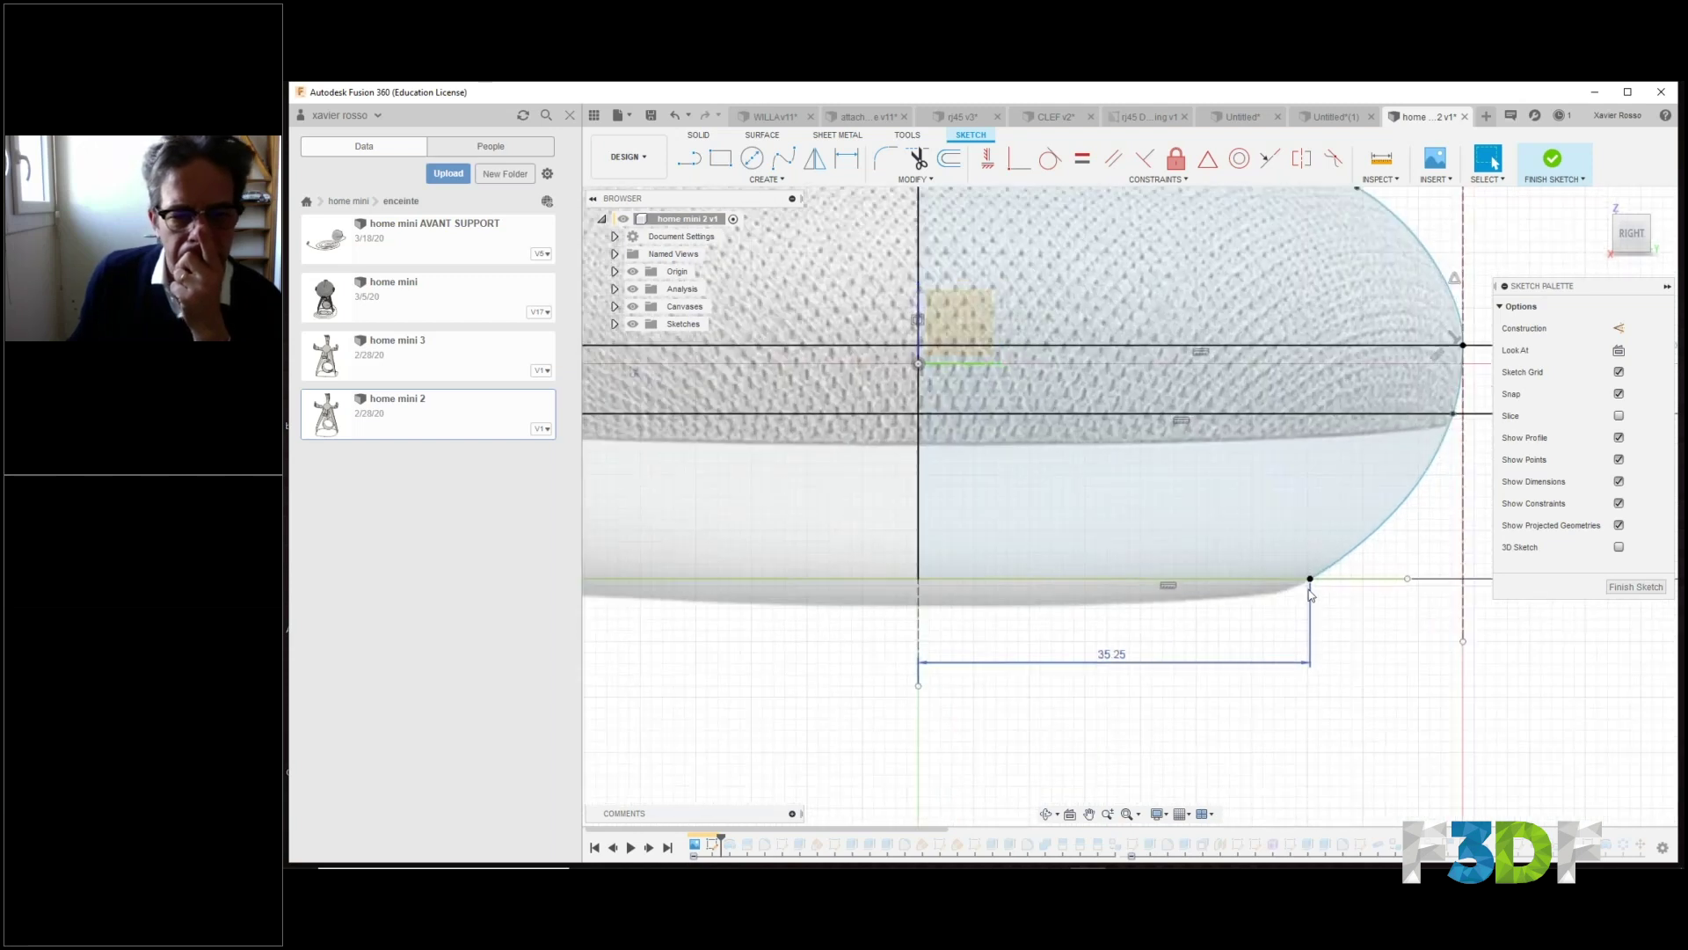
scroll(1295, 591, "down", 1)
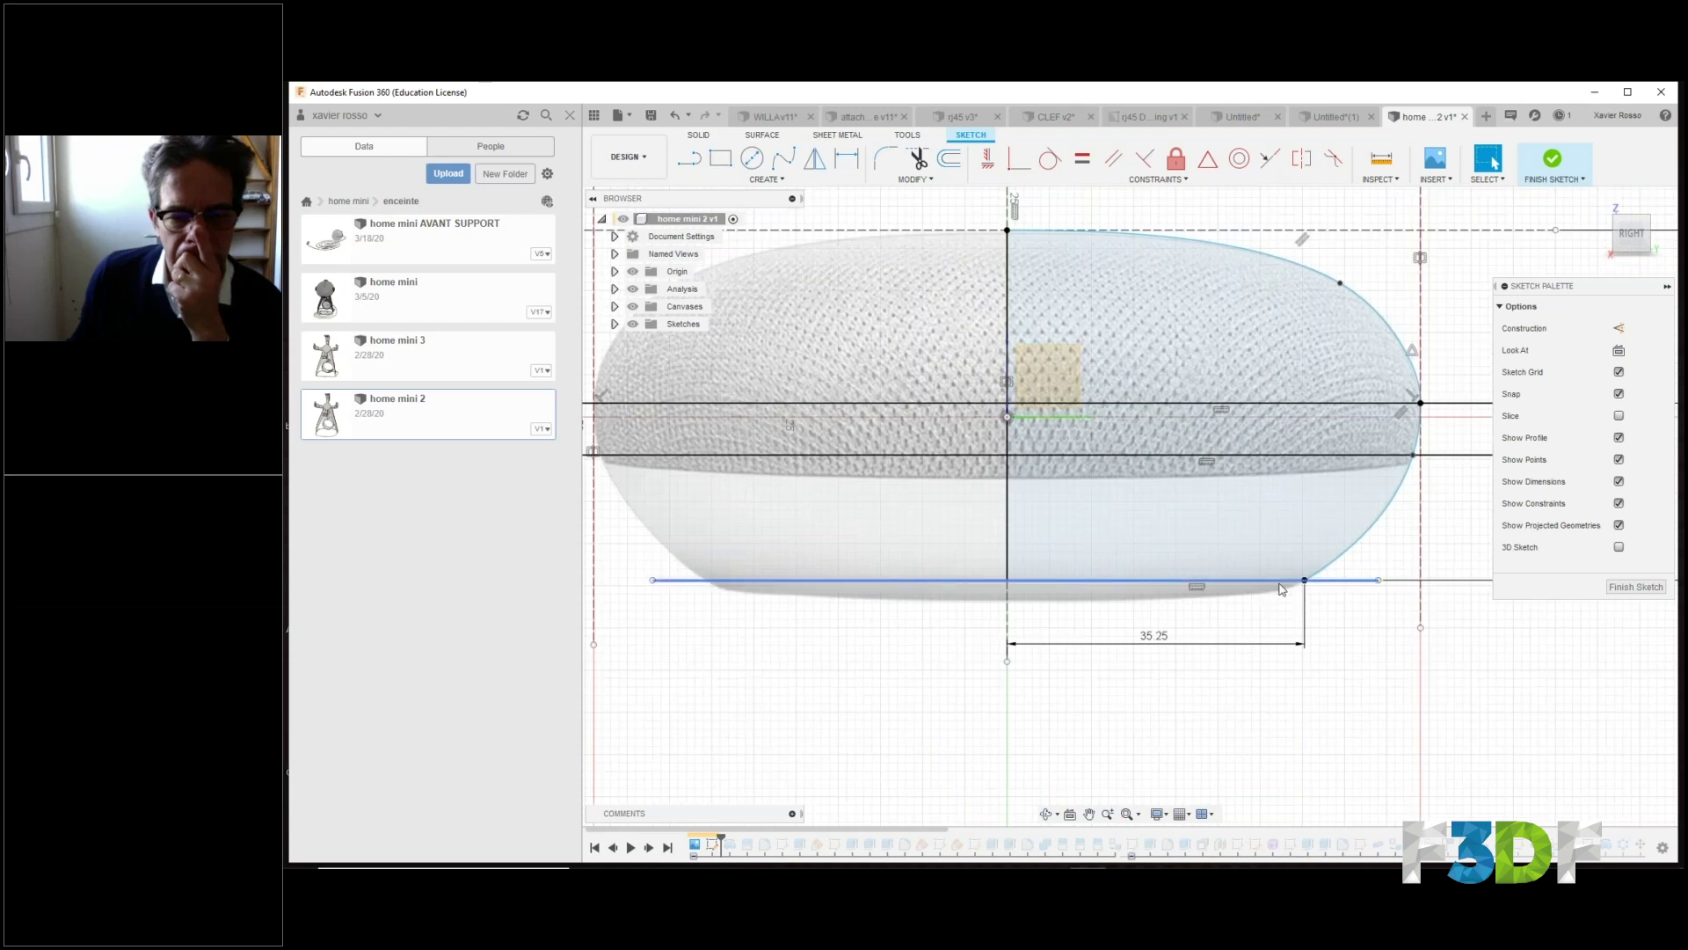
middle_click(1229, 592)
middle_click_drag(1228, 592, 1269, 597)
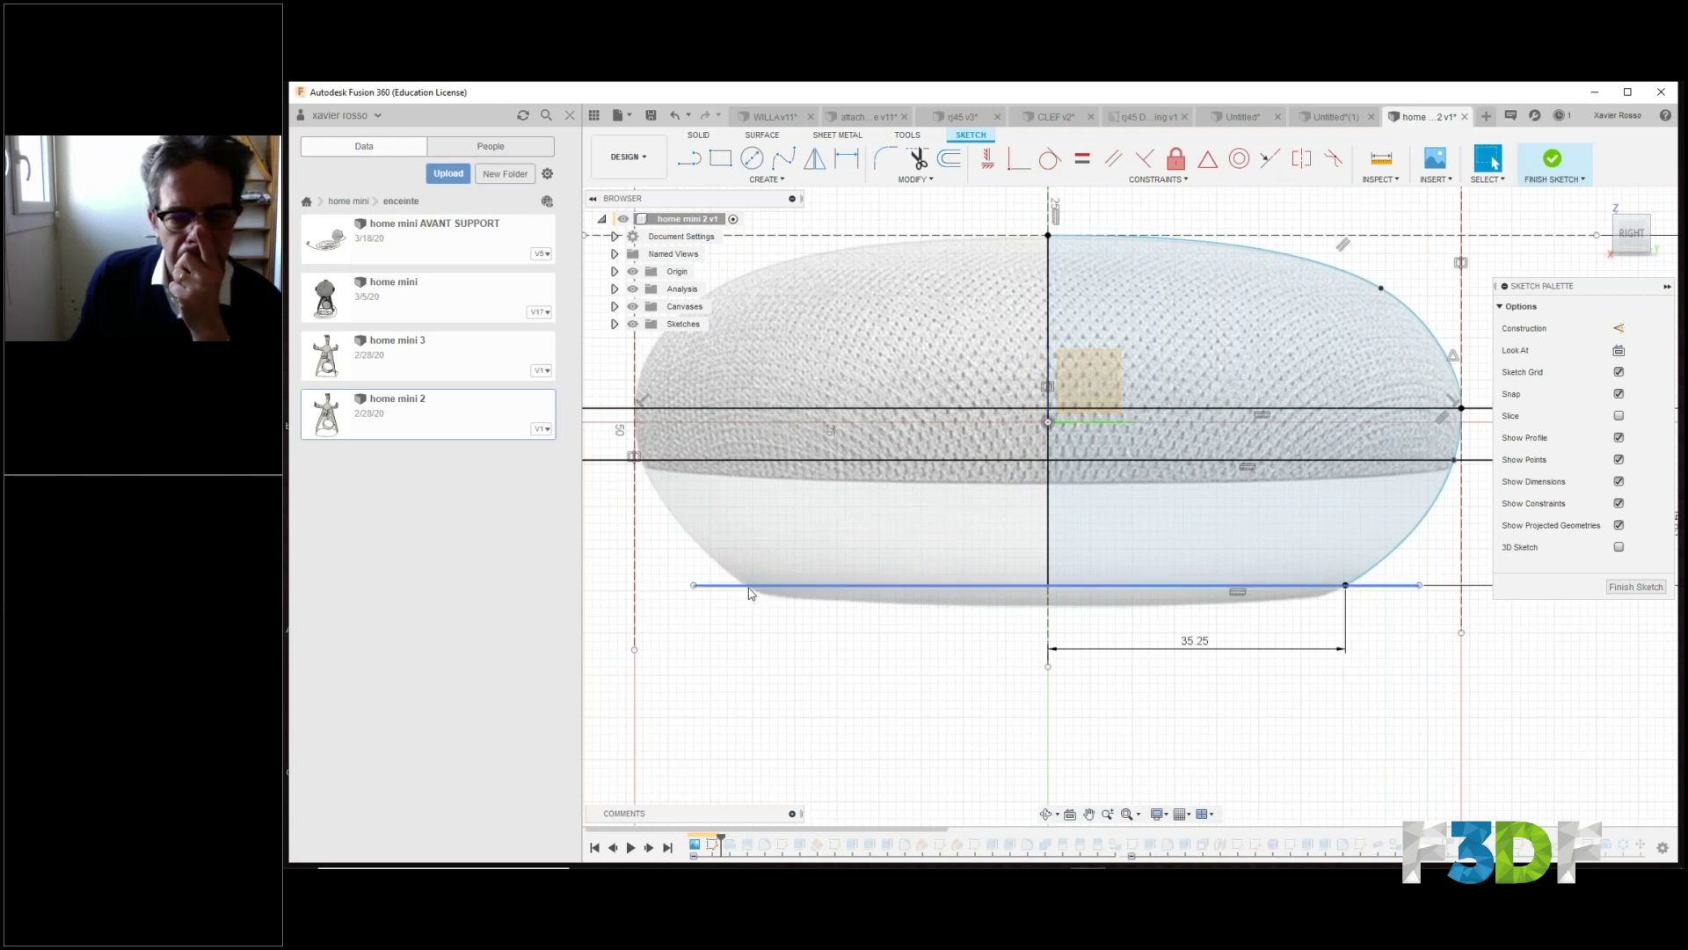
Compare the horizontal base line with the speaker's curved underside on the canvas, up close and across the full profile.
left_click(758, 585)
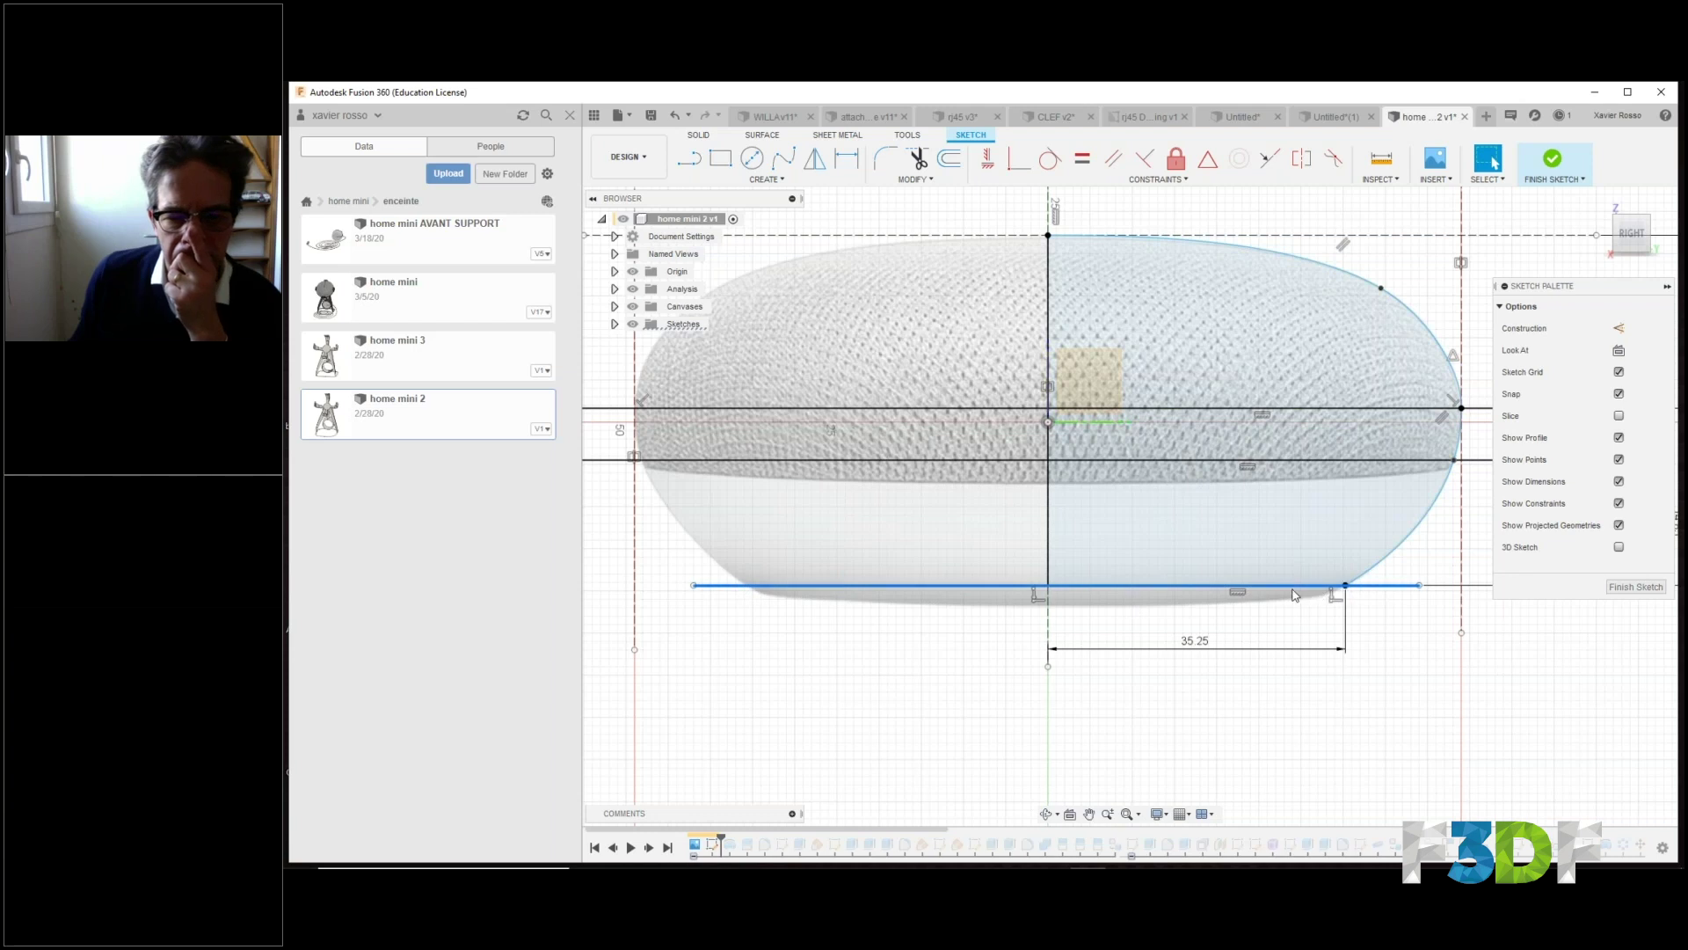
scroll(1351, 590, "up", 5)
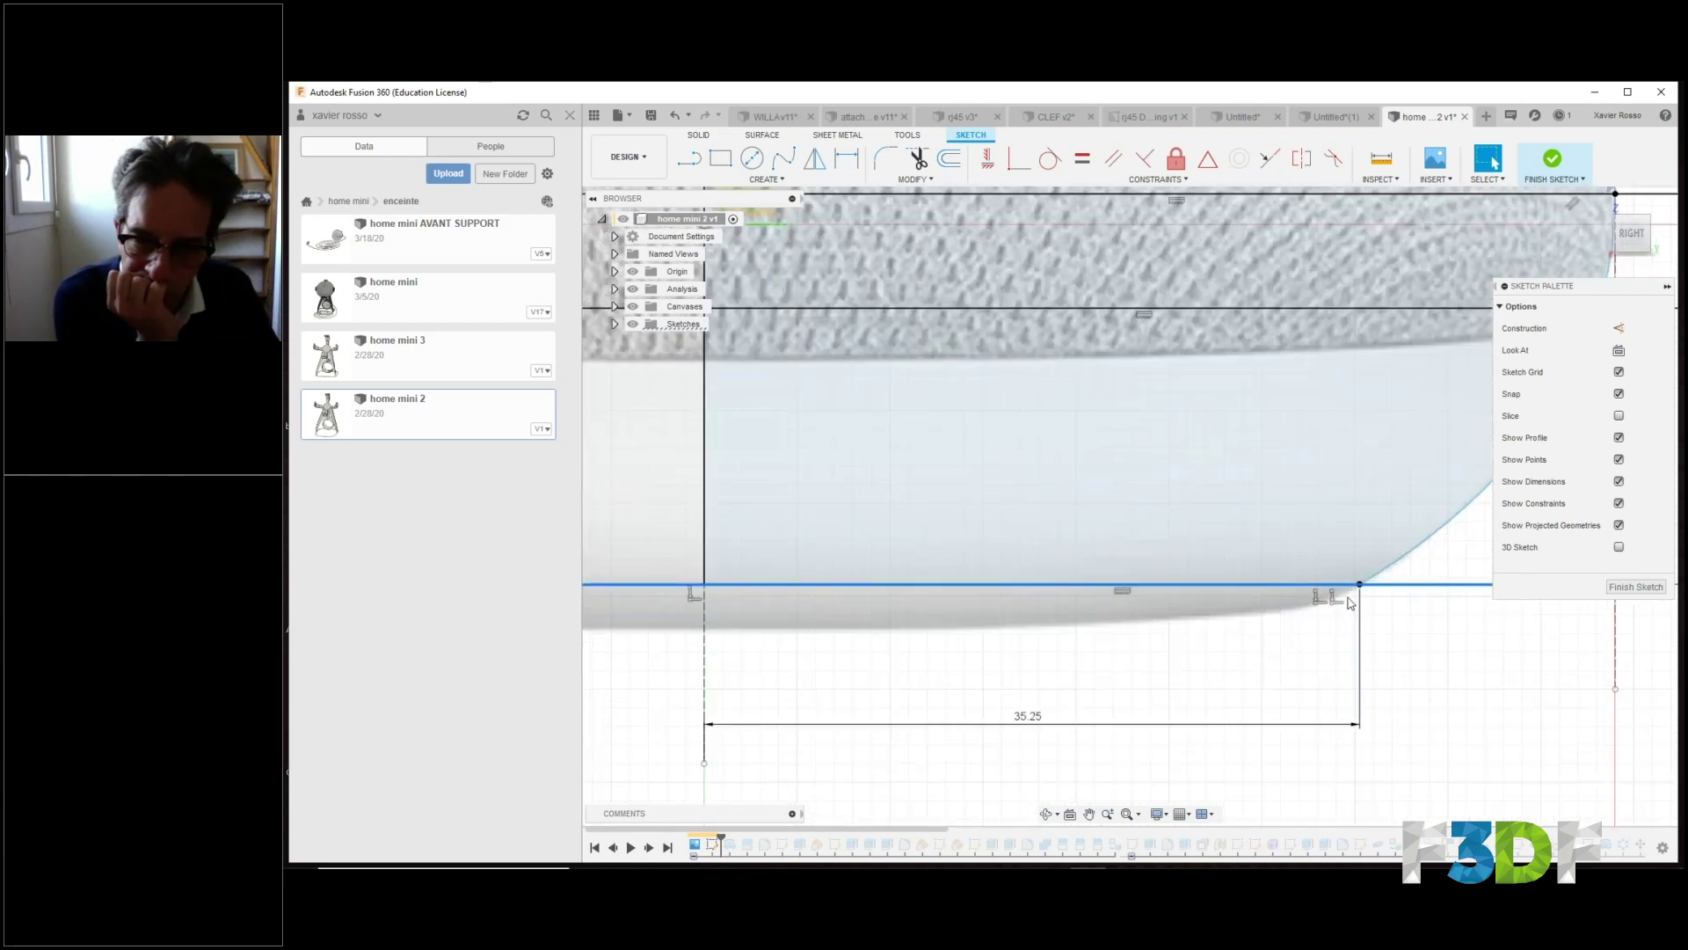
scroll(1337, 598, "up", 3)
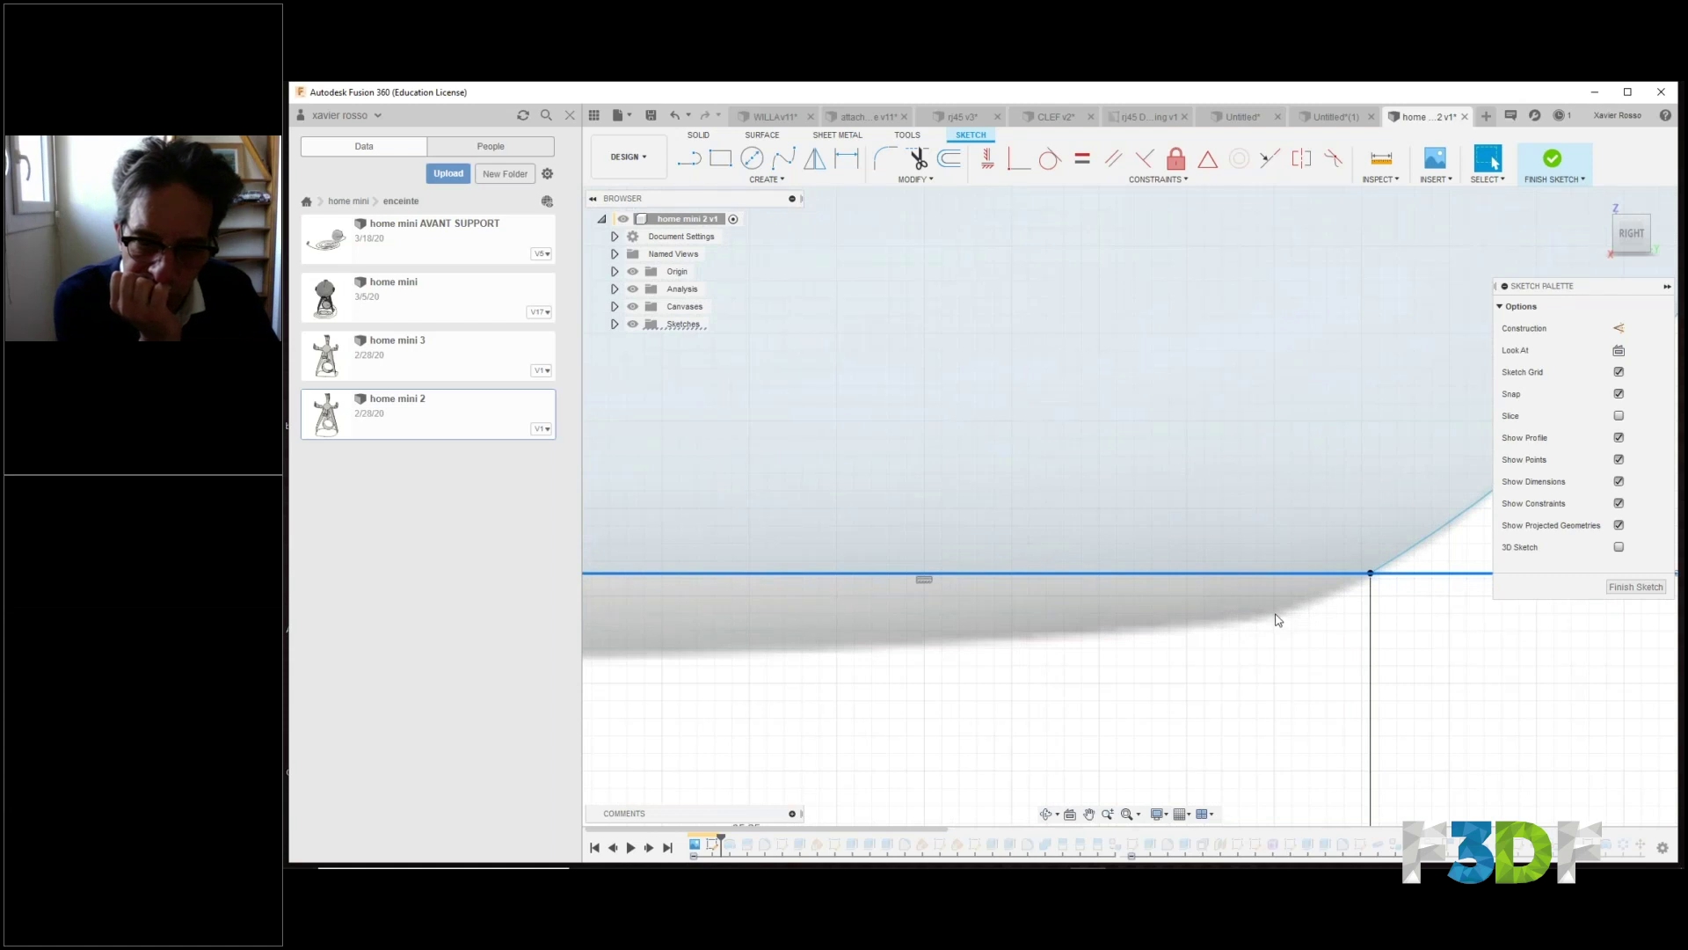
key("Escape")
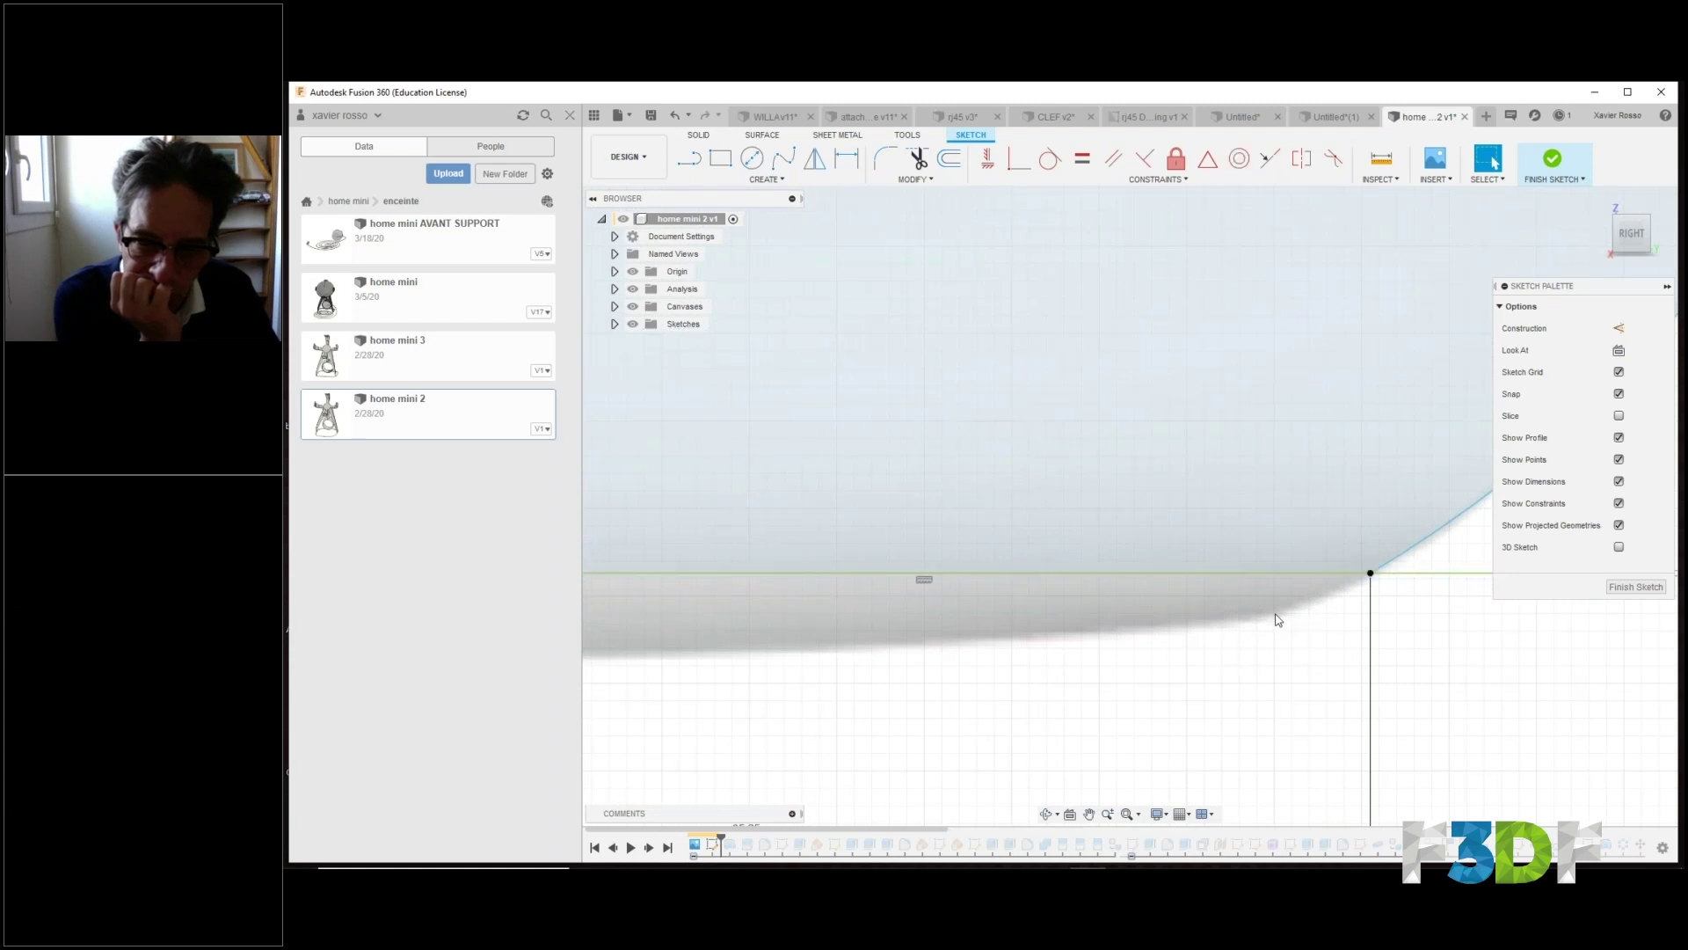
scroll(1278, 620, "down", 4)
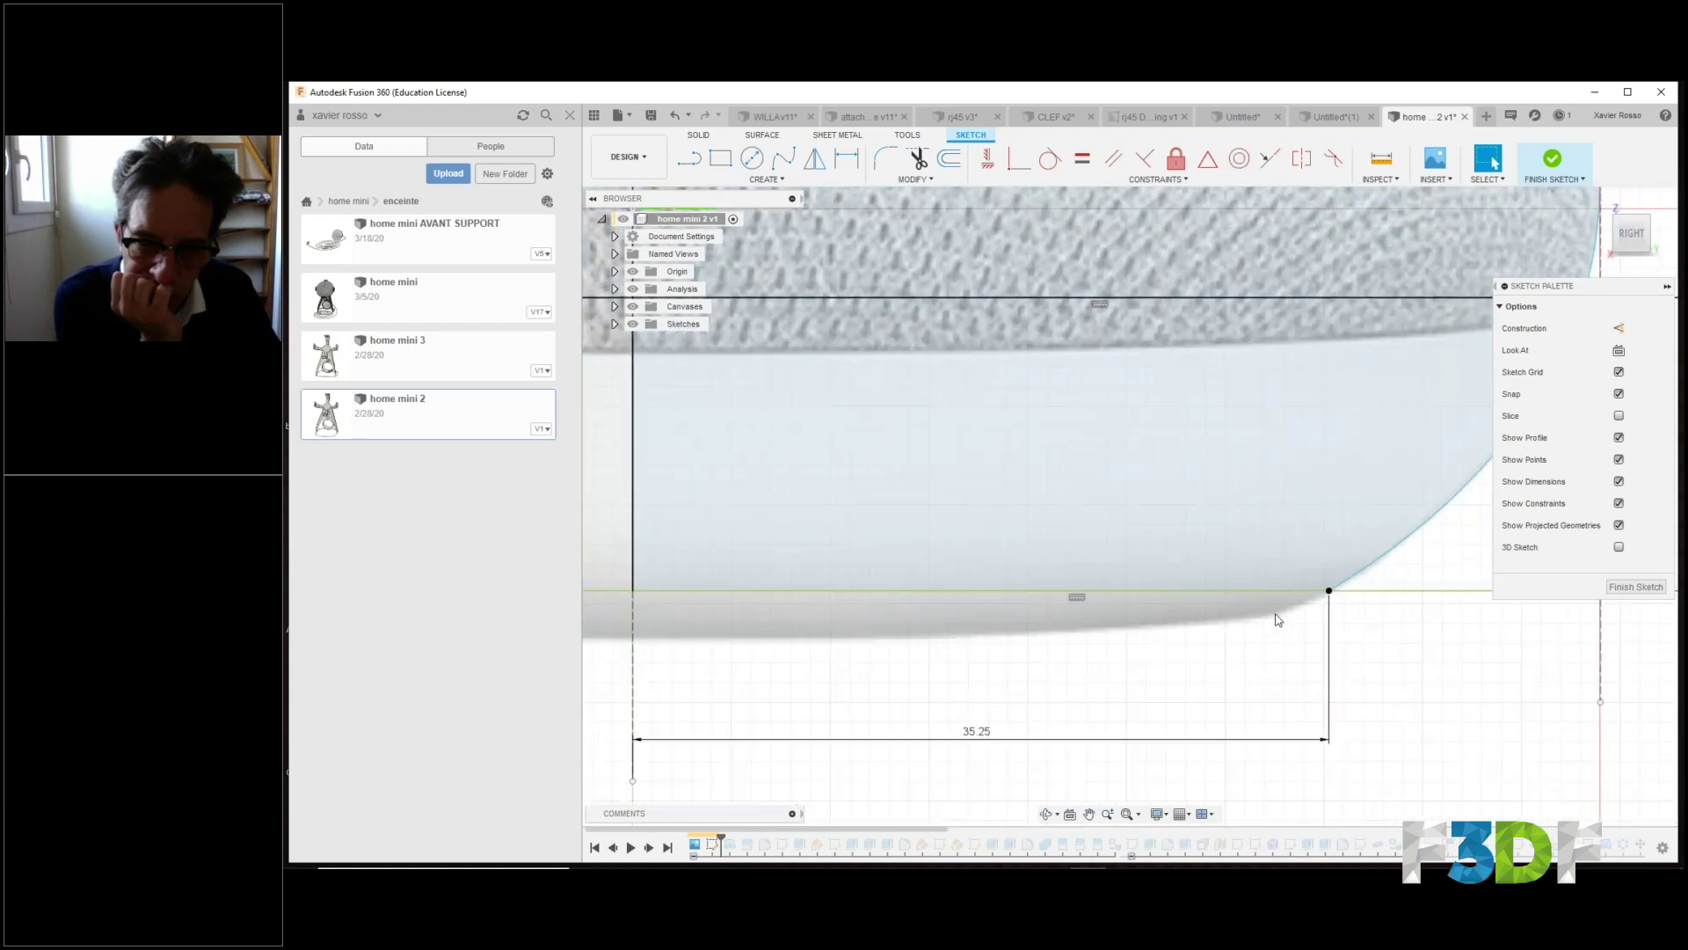
middle_click_drag(1278, 620, 1300, 622)
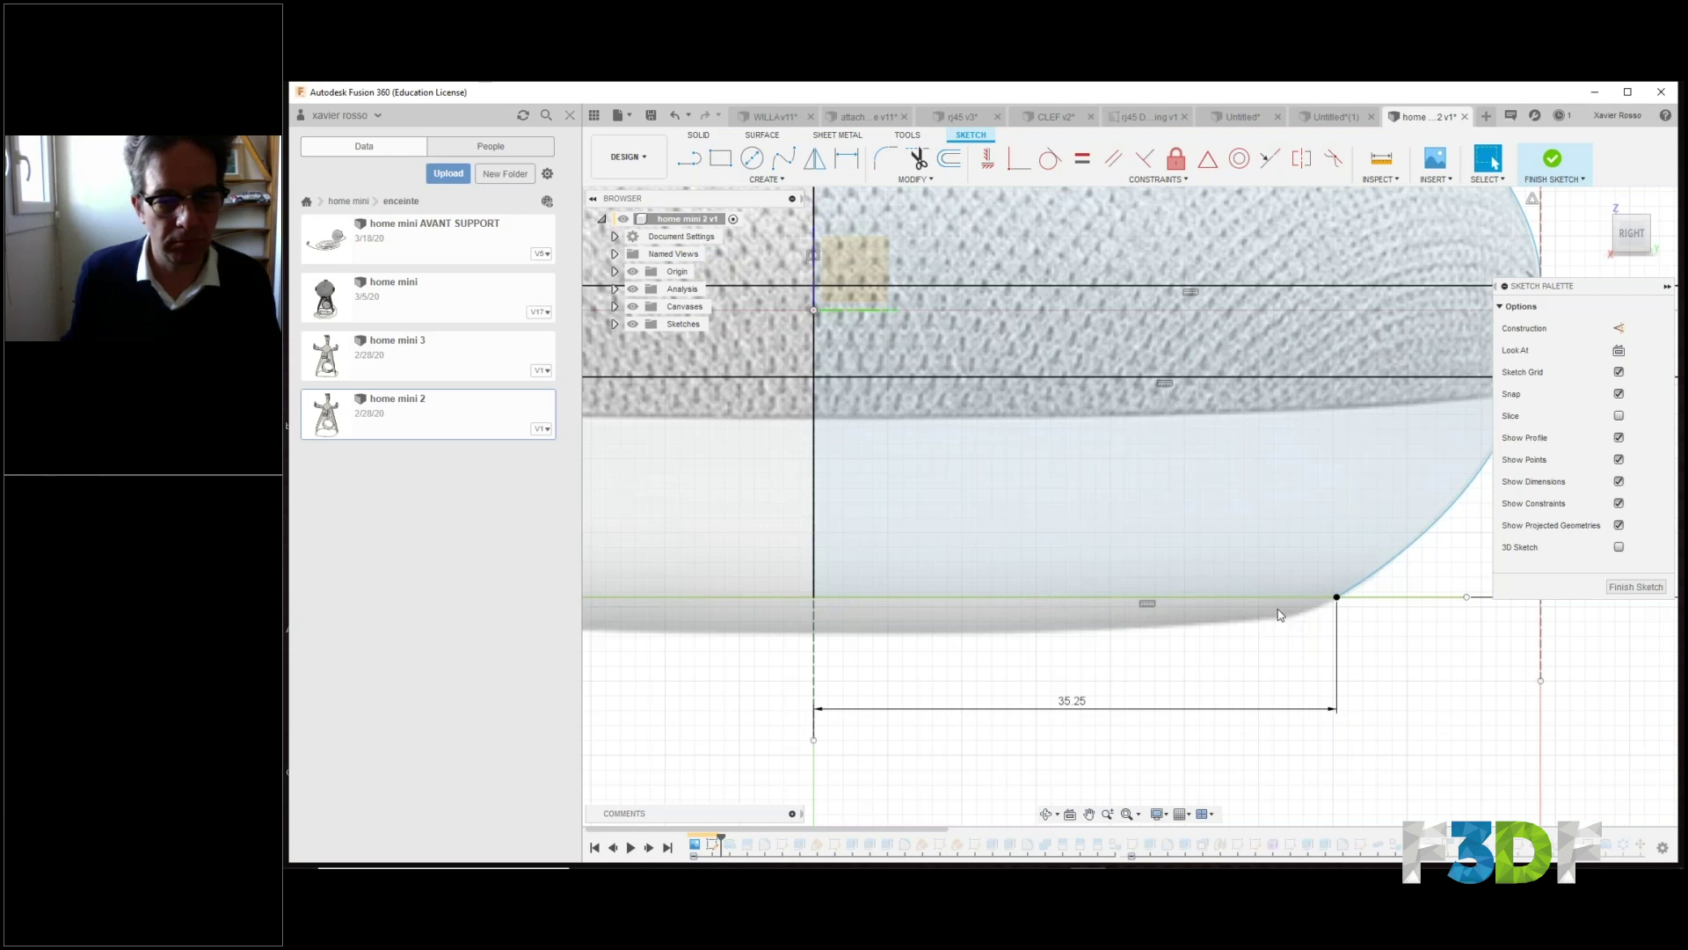
scroll(1297, 623, "up", 4)
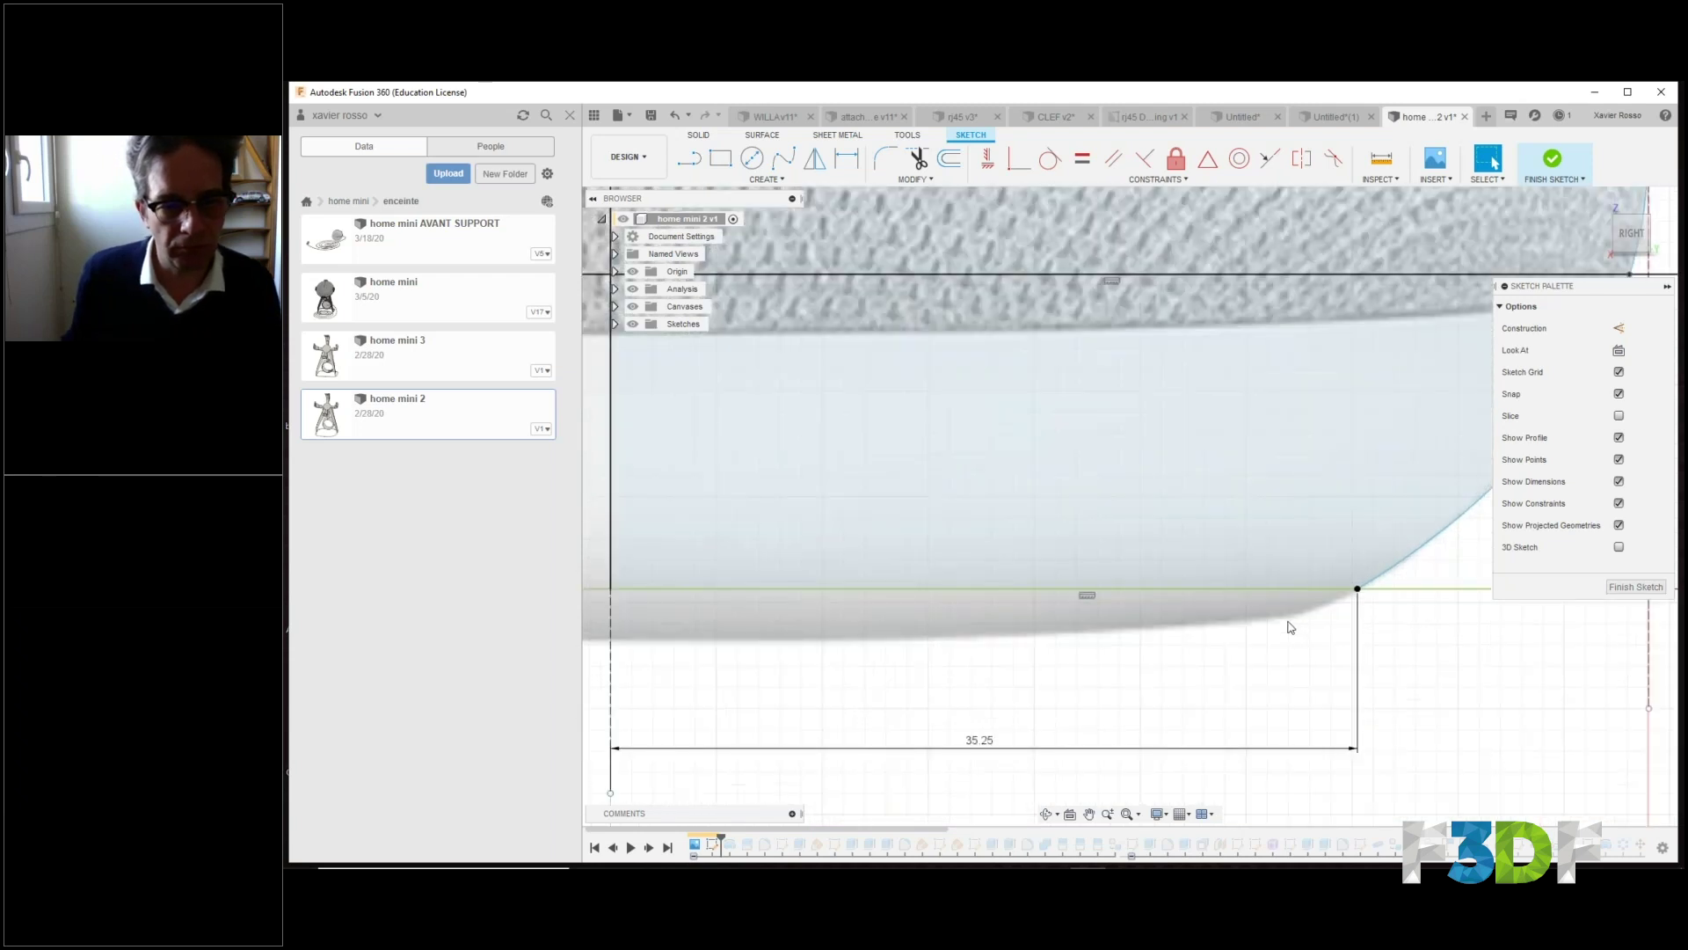
scroll(1290, 621, "down", 5)
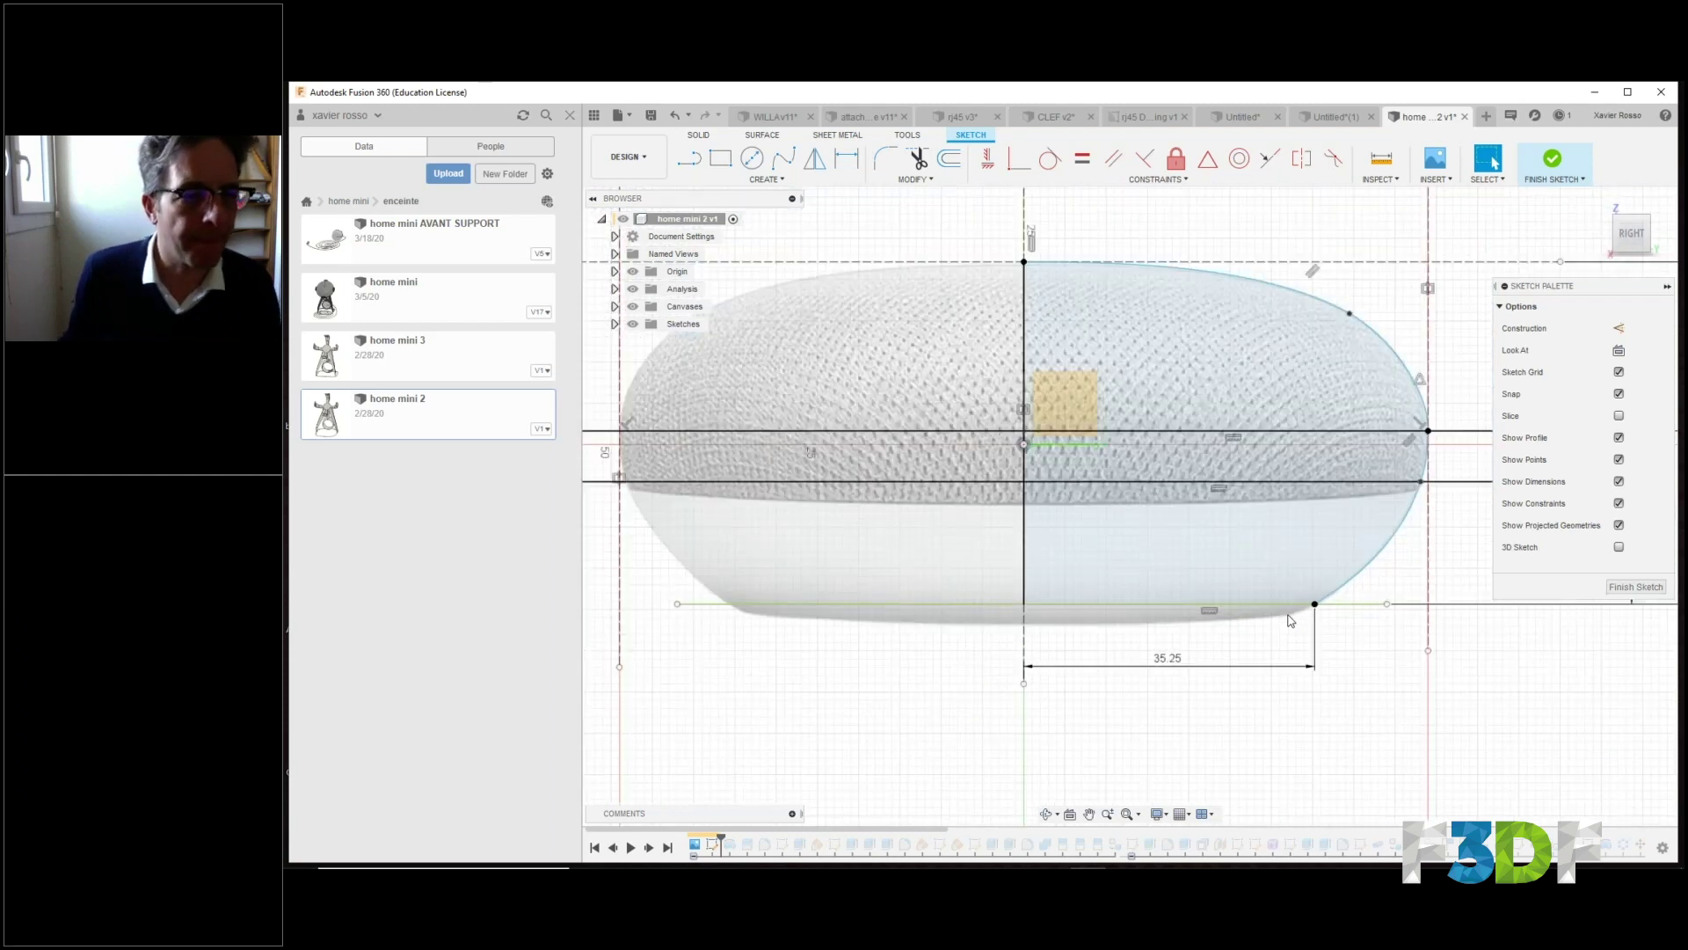
scroll(1290, 621, "down", 3)
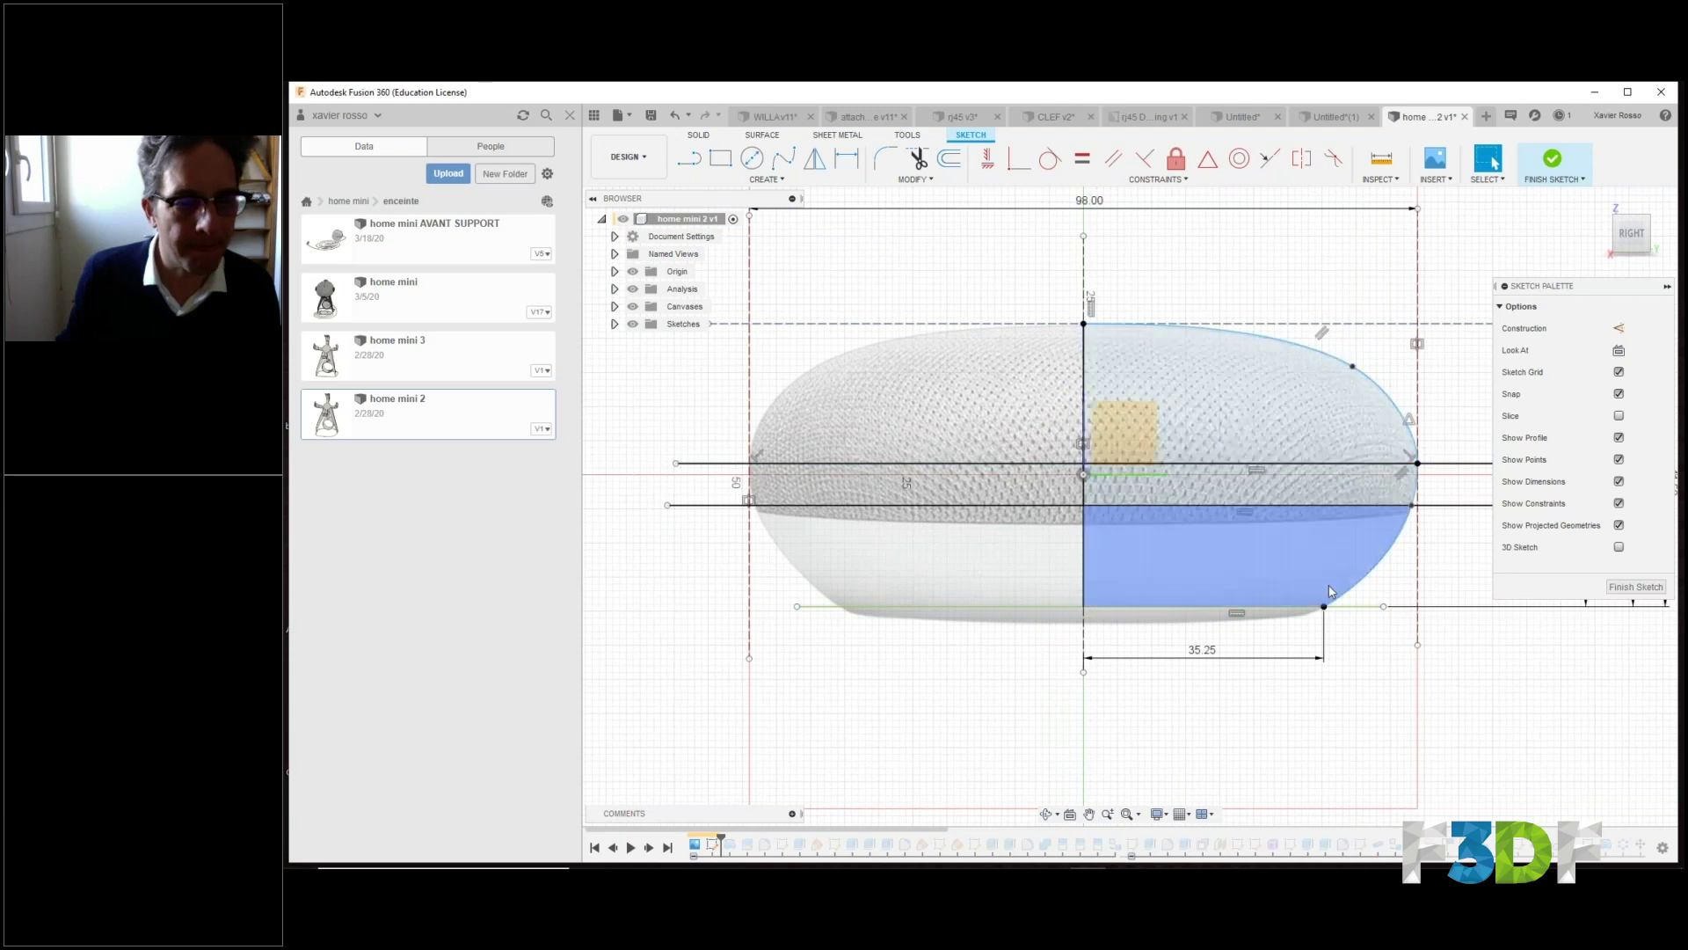
scroll(1314, 626, "up", 5)
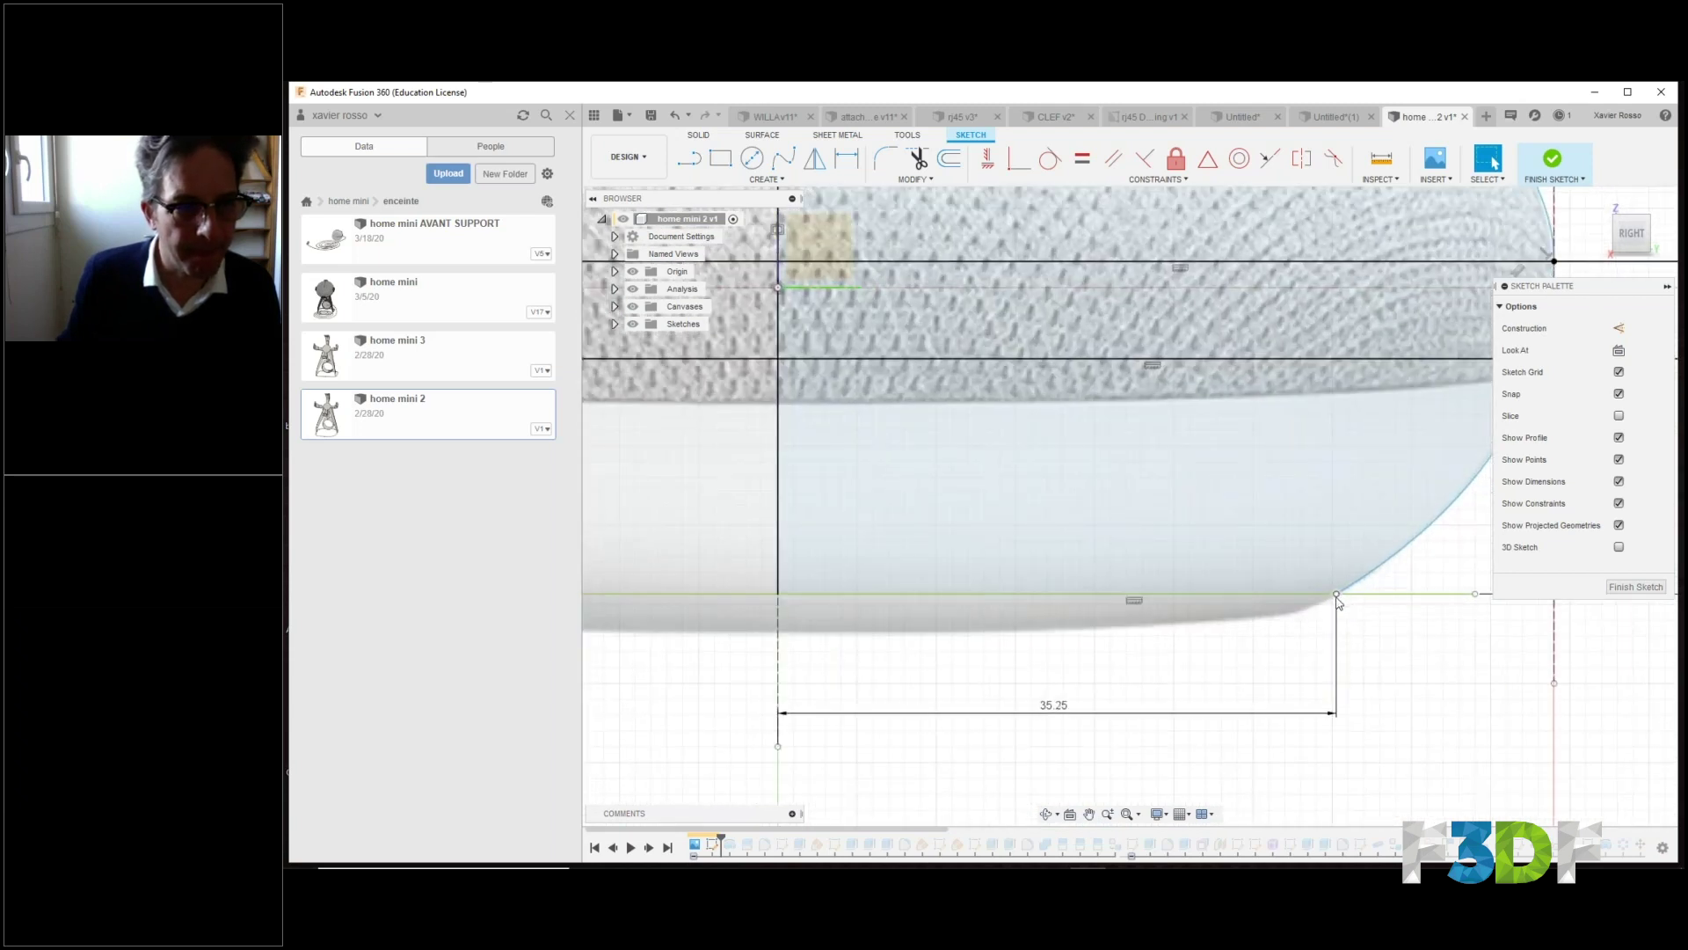
scroll(1346, 598, "up", 2)
scroll(1354, 598, "down", 6)
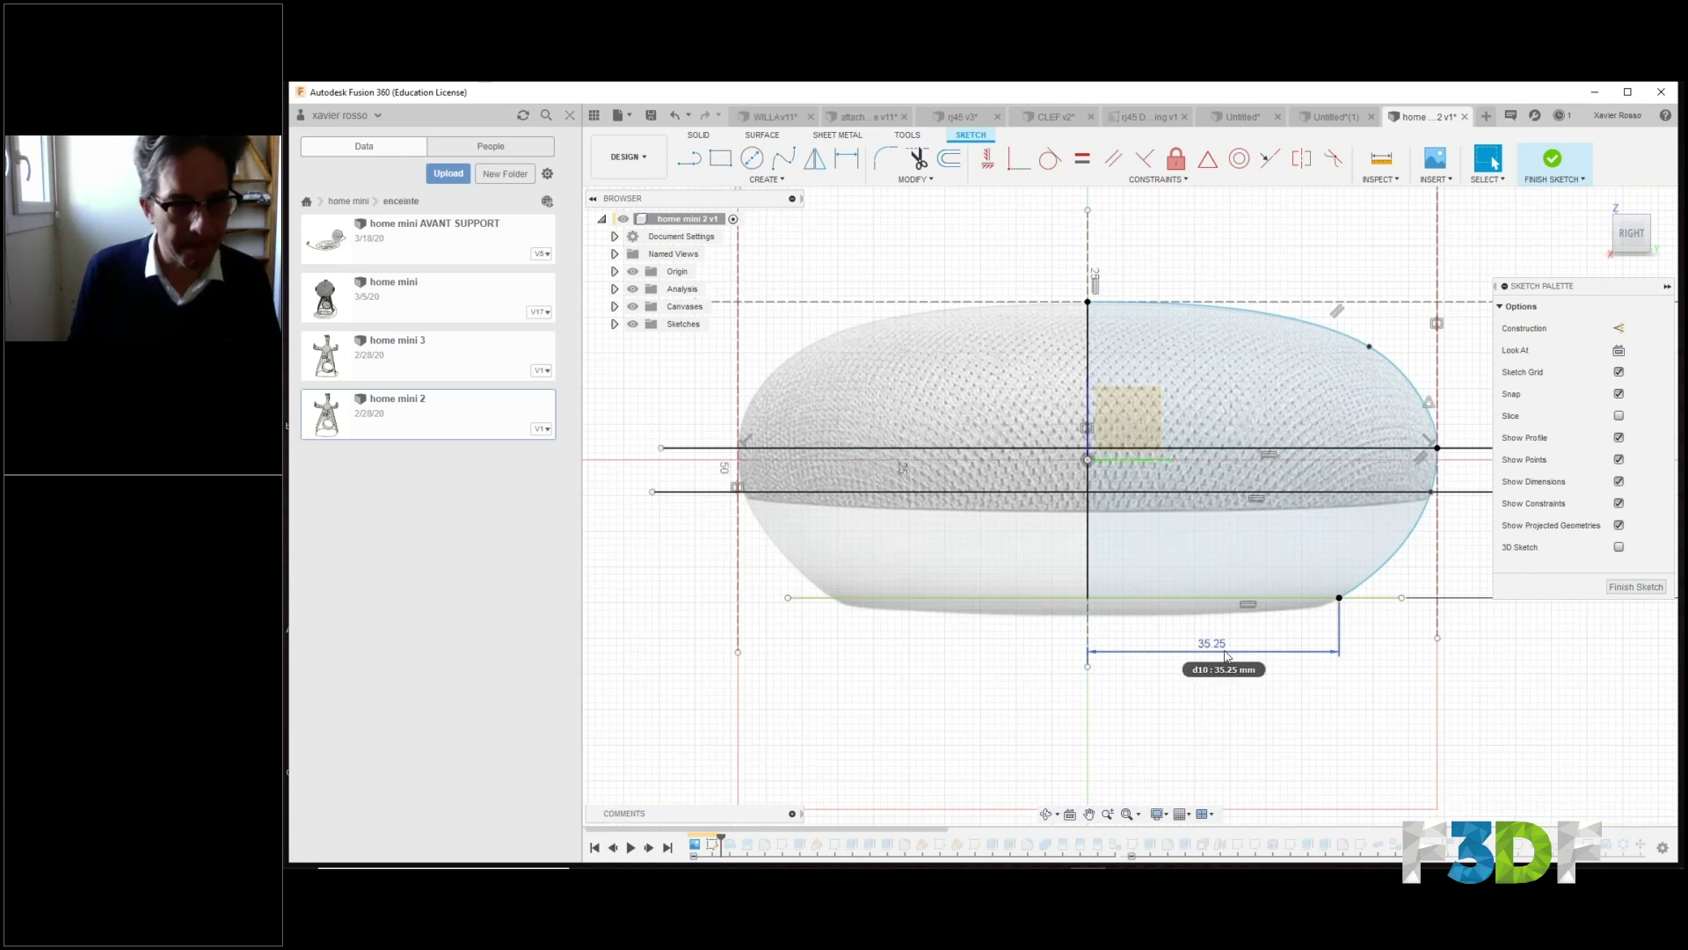
Finish the profile sketch and roll the design history forward to its end to restore the complete support model.
left_click(1264, 375)
left_click(1636, 587)
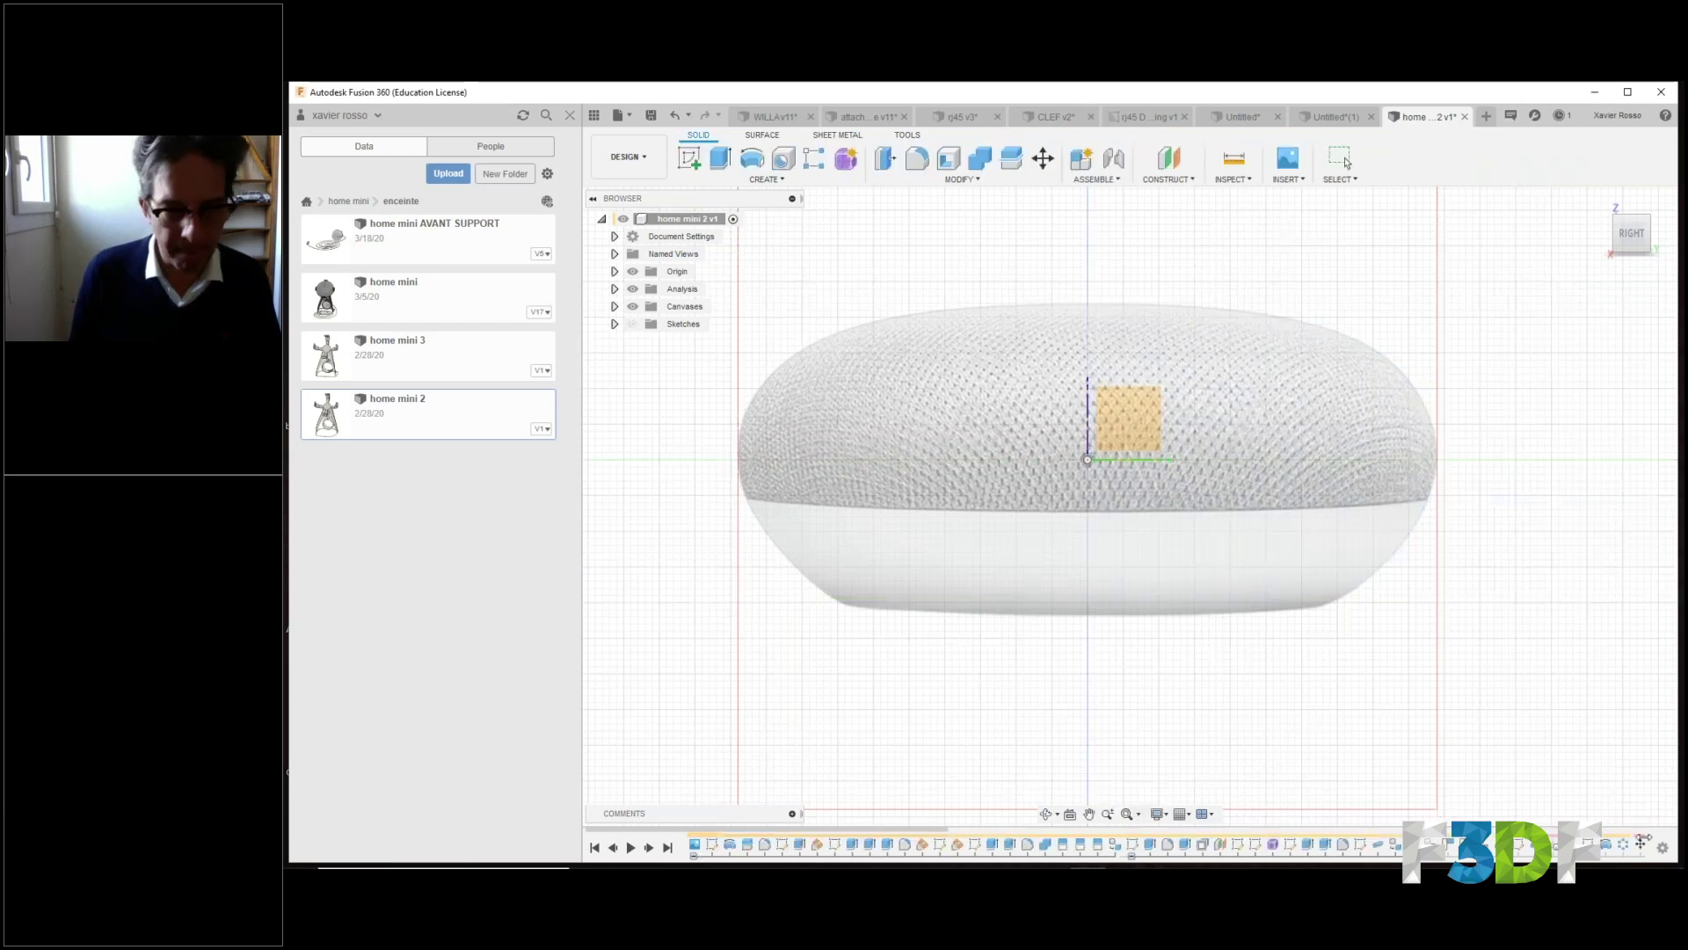
left_click_drag(1275, 852, 1631, 842)
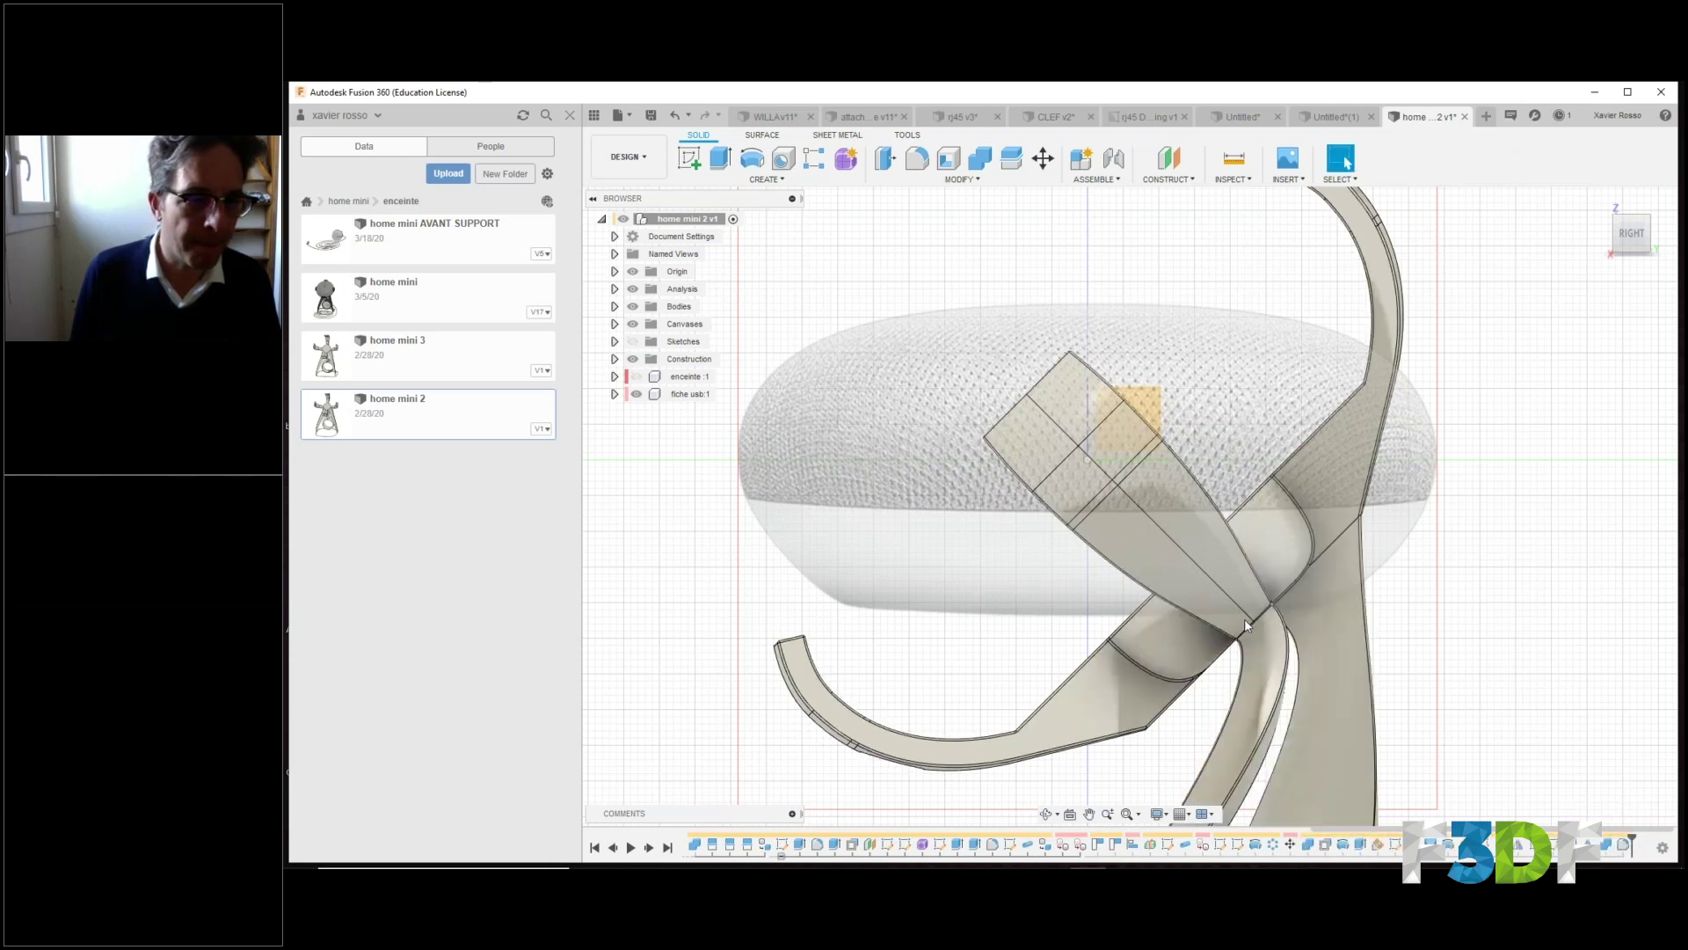
Inspect the complete speaker support in a perspective view, from the gripping arms to the legs and base ring.
scroll(1245, 625, "up", 5)
scroll(1245, 626, "down", 10)
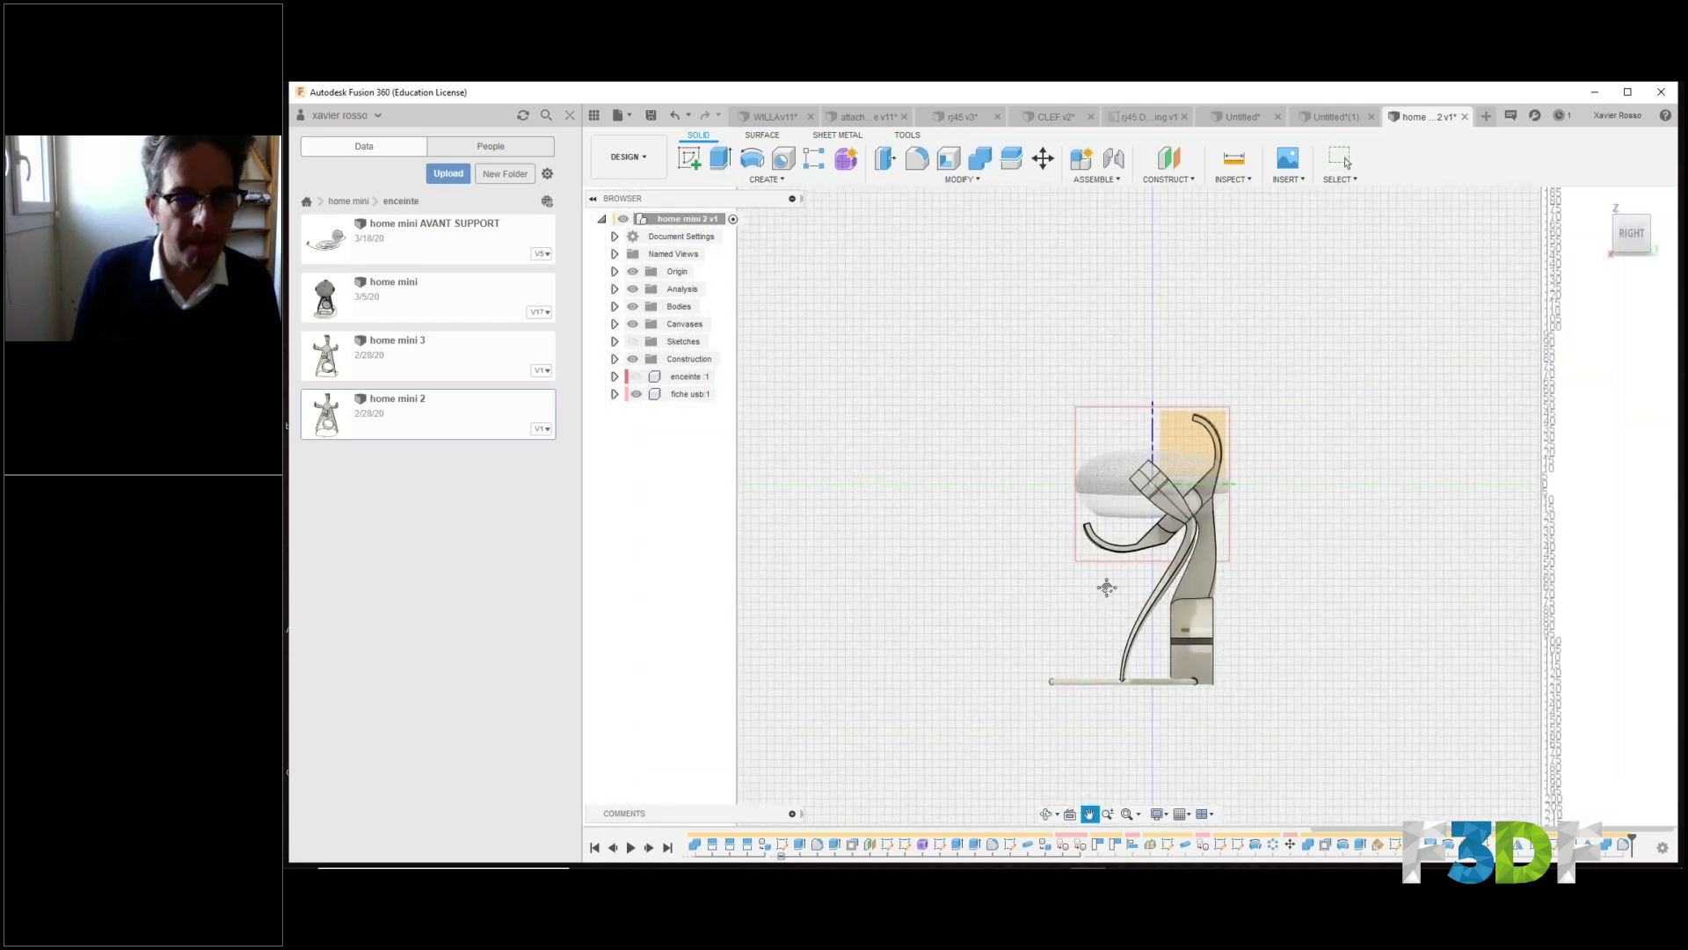
middle_click_drag(1104, 584, 1201, 499, "shift")
scroll(1202, 498, "up", 3)
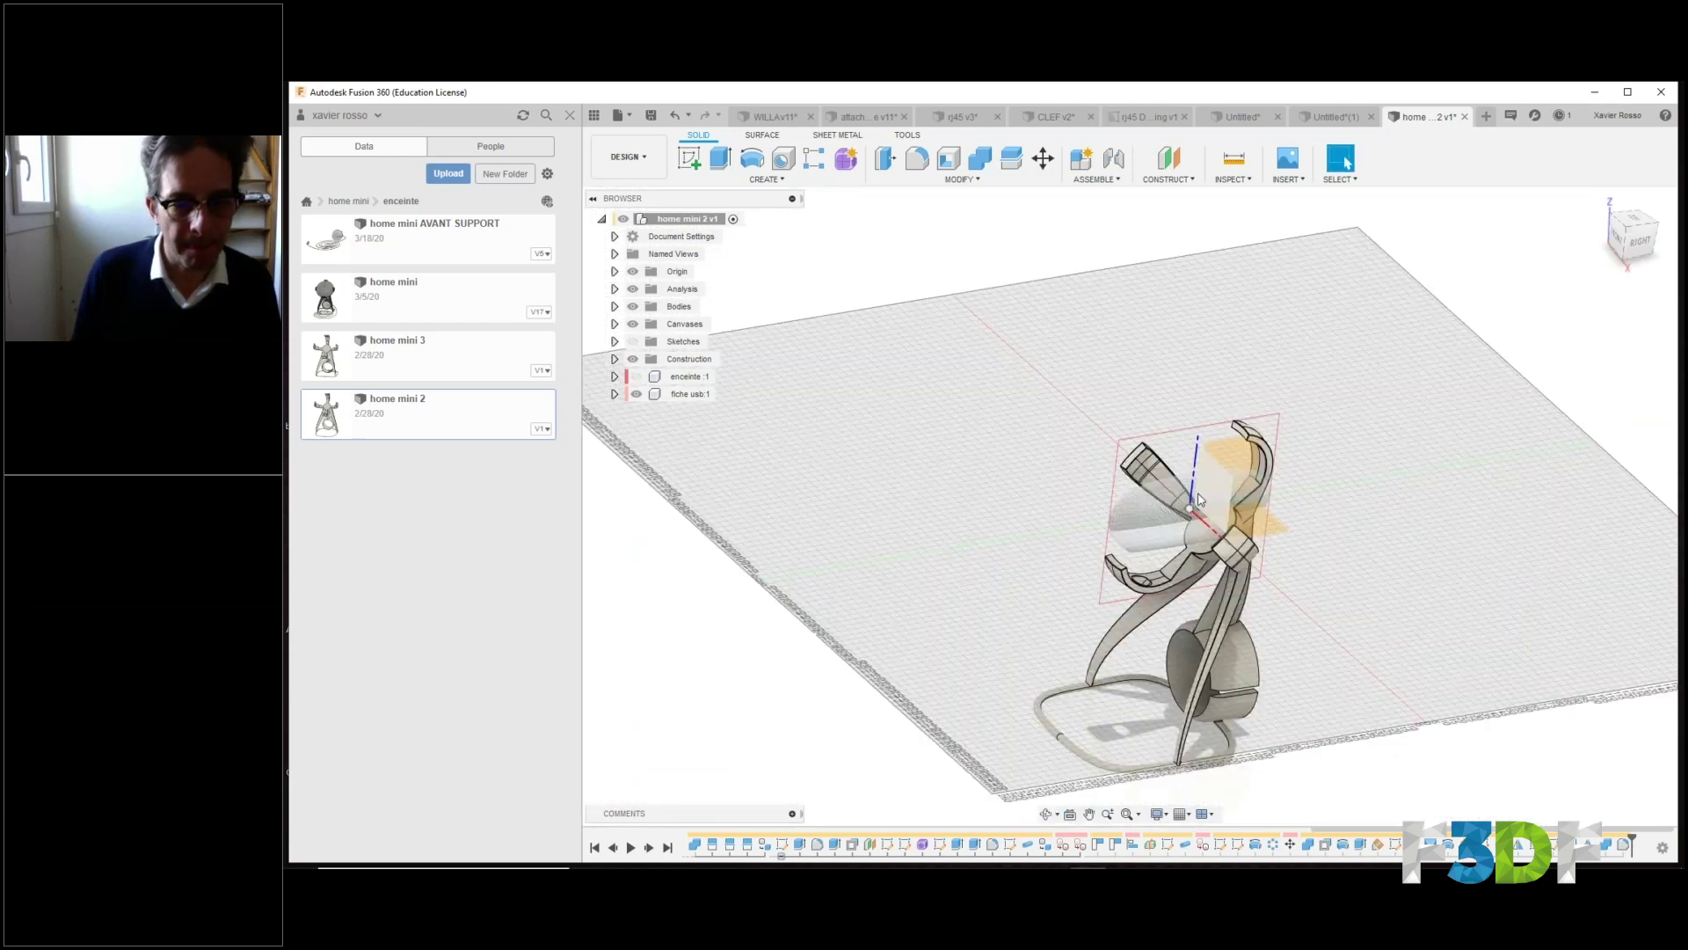
scroll(1200, 499, "up", 5)
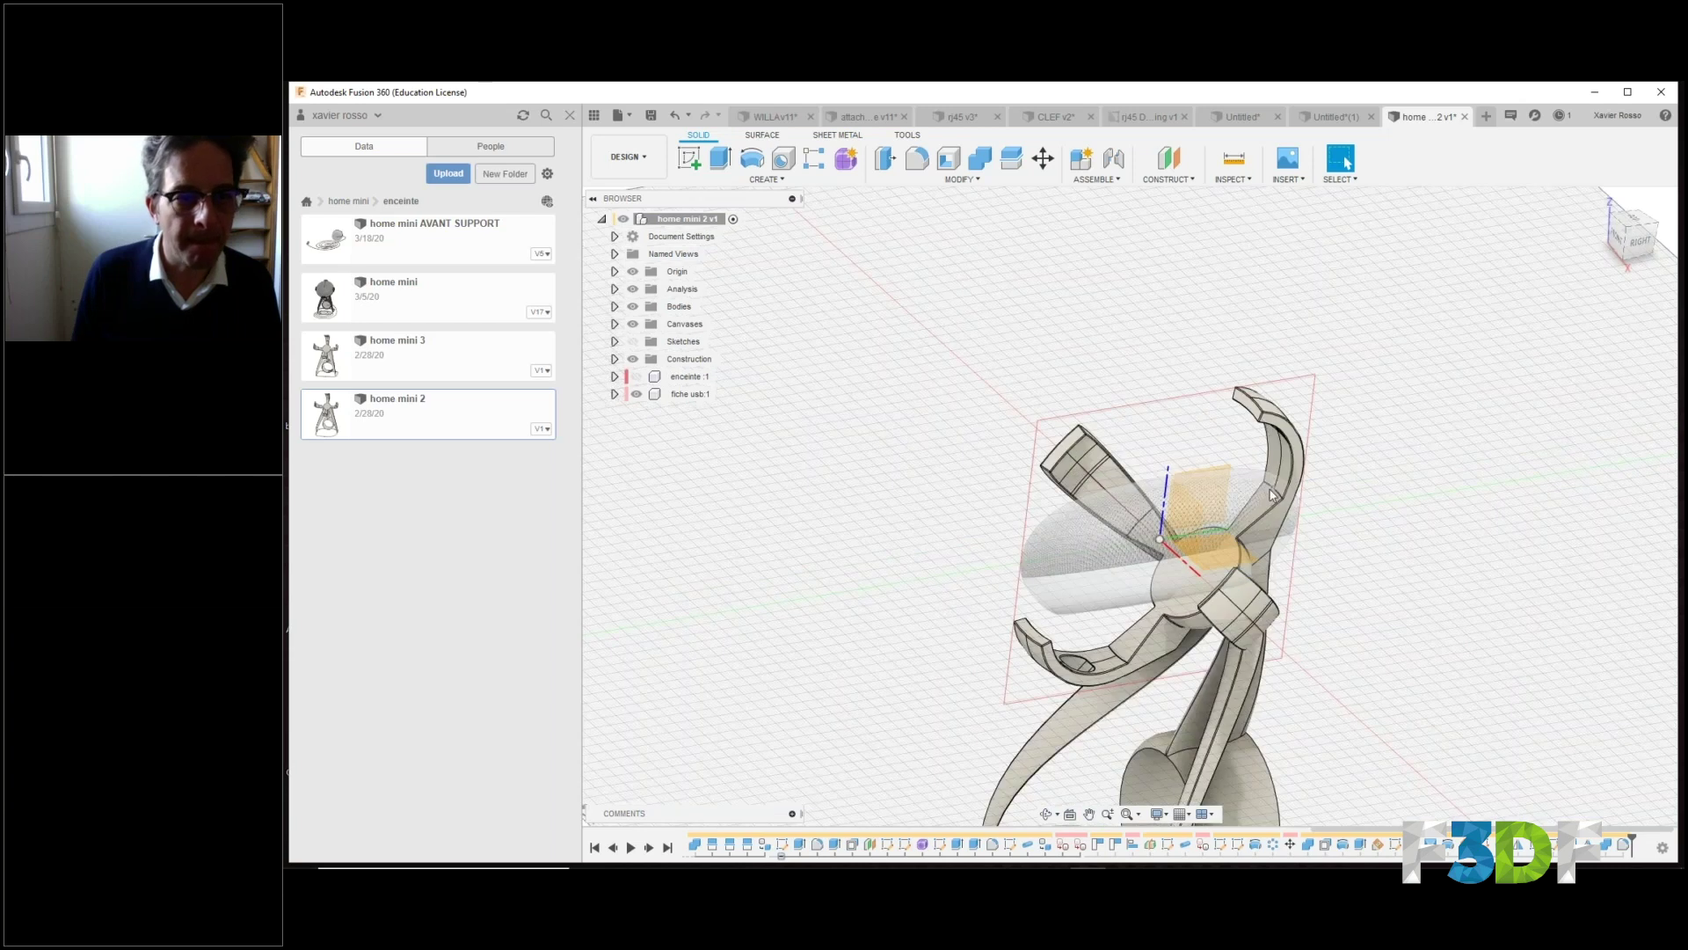
middle_click_drag(1275, 489, 1287, 463)
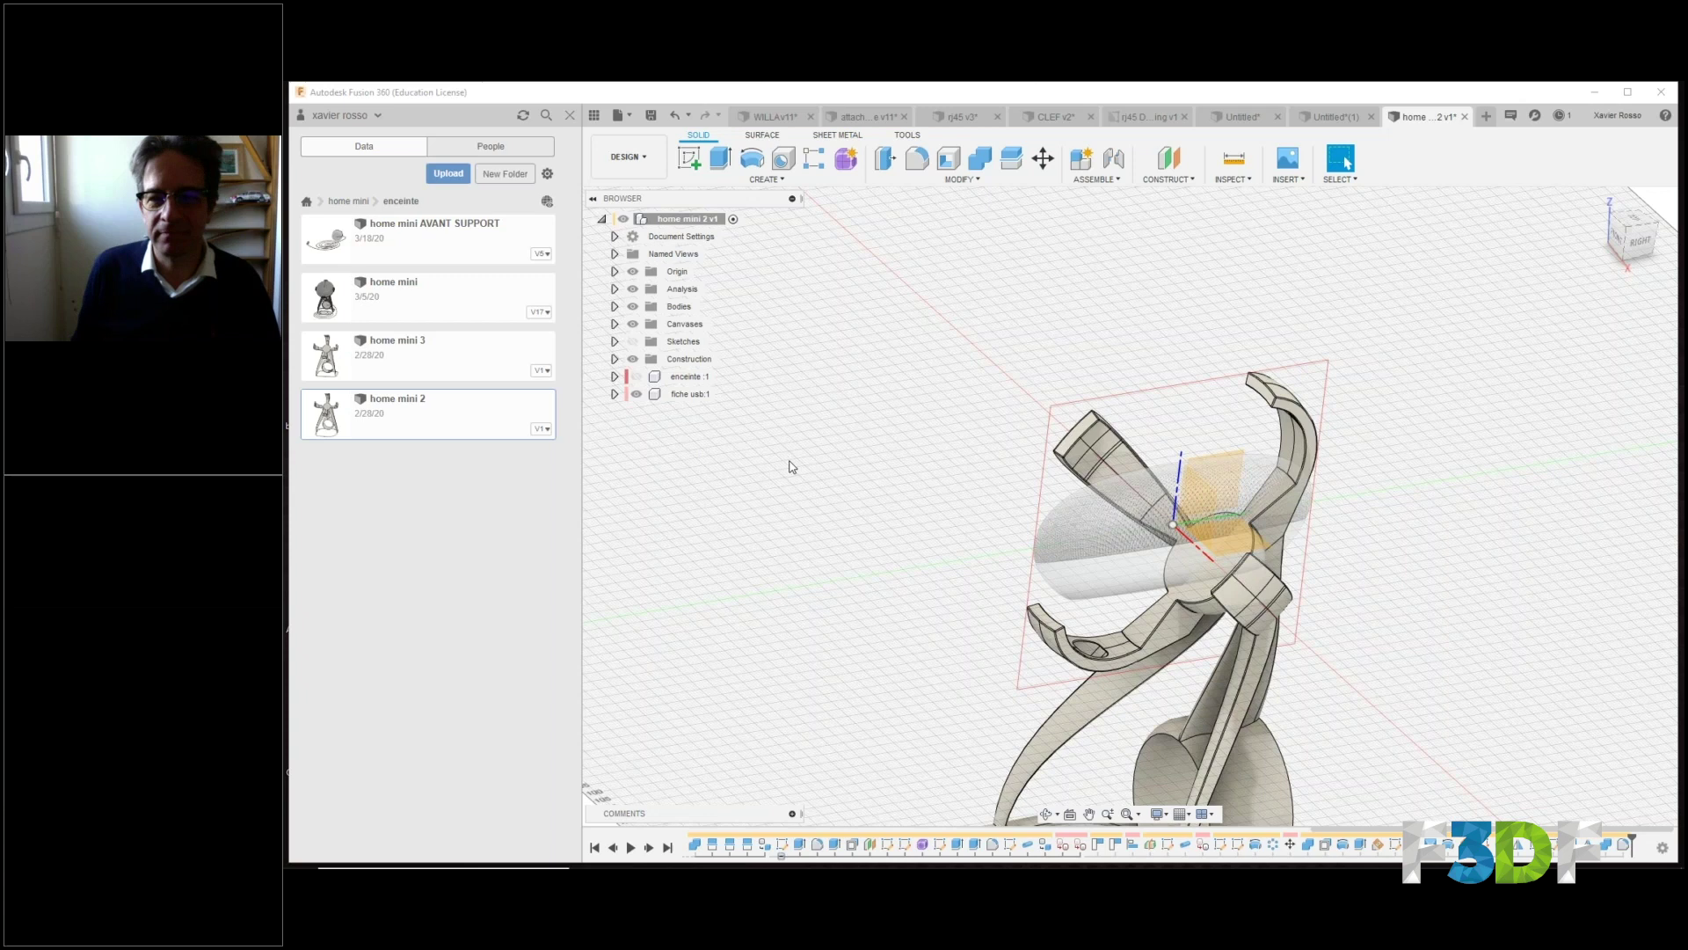
middle_click_drag(799, 494, 834, 415)
scroll(822, 416, "down", 4)
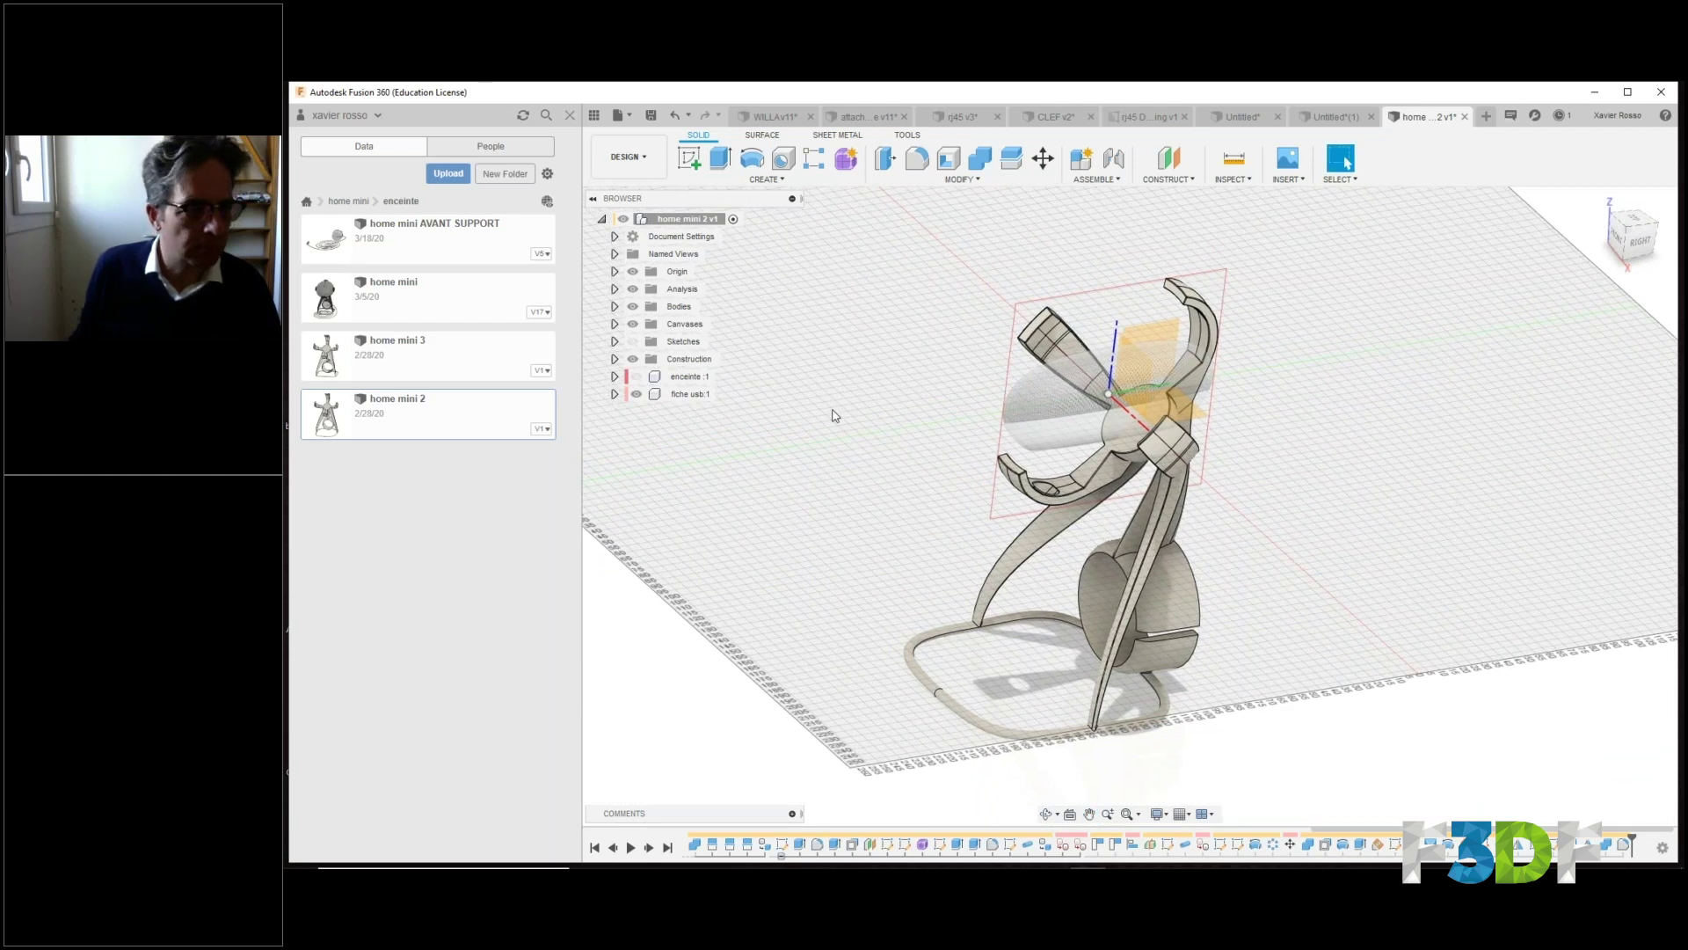